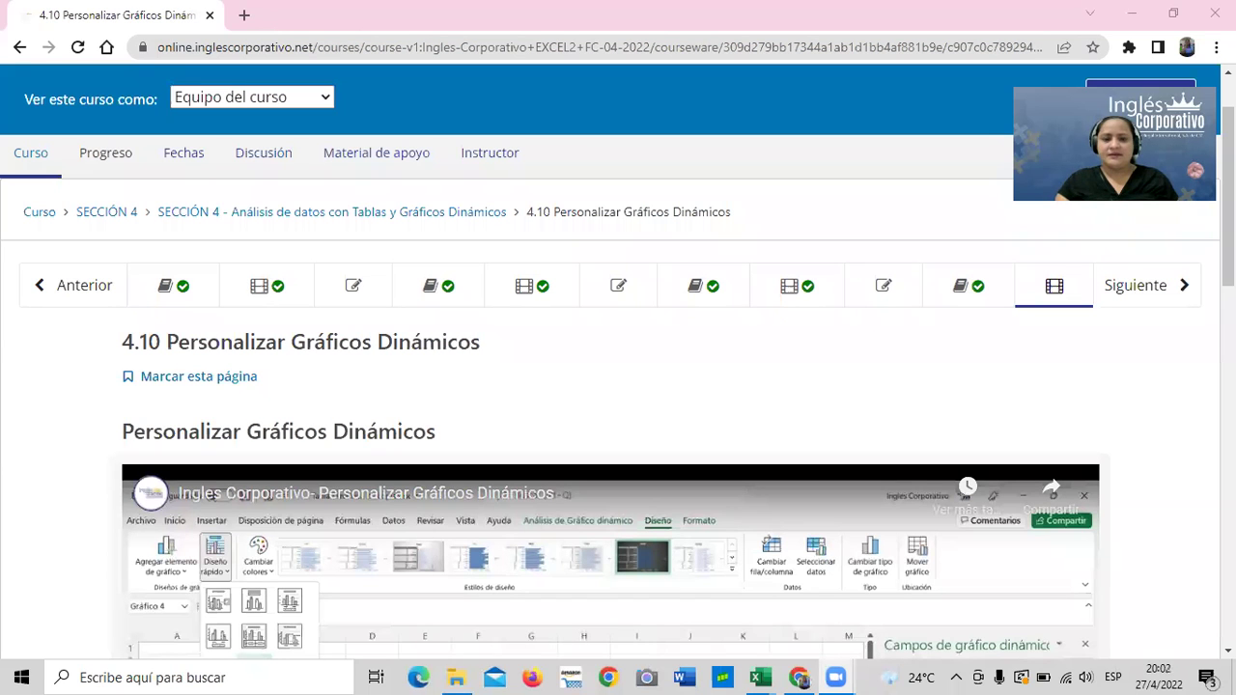
Step: Open the 4.8 Laboratorio 3 quiz (0.0/34.0 points) and skim its questions
{"action": "left_click", "coordinate": [939, 23]}
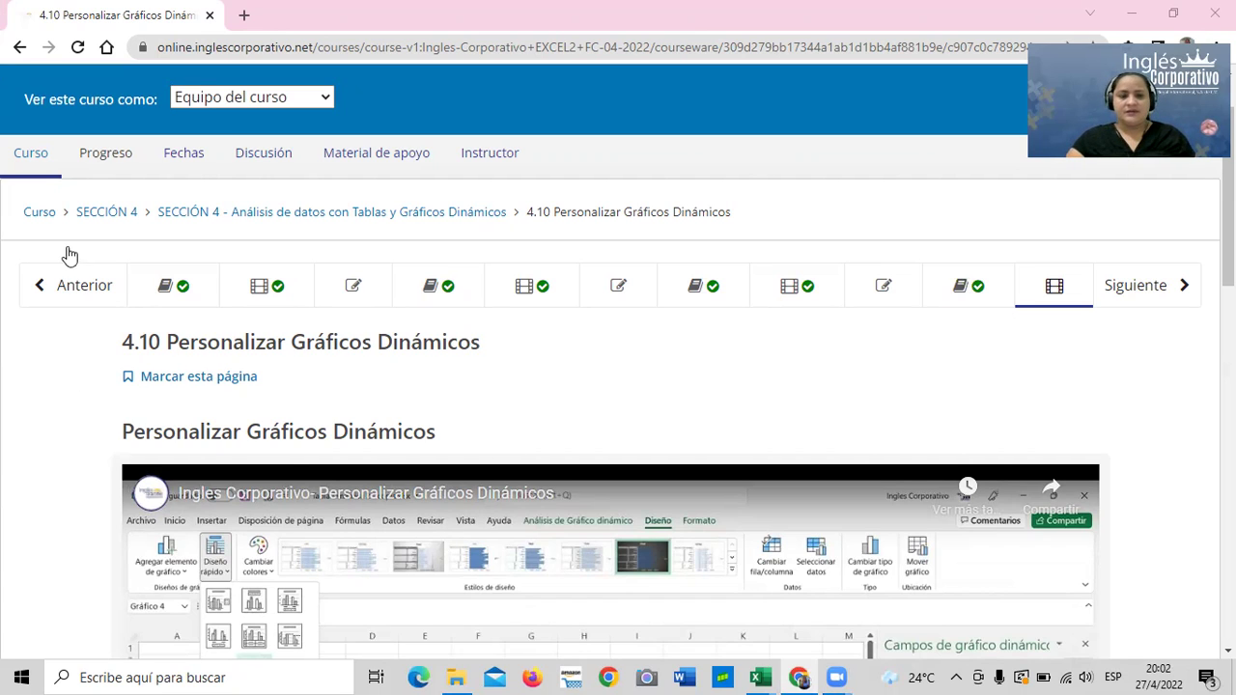
{"action": "left_click", "coordinate": [879, 288]}
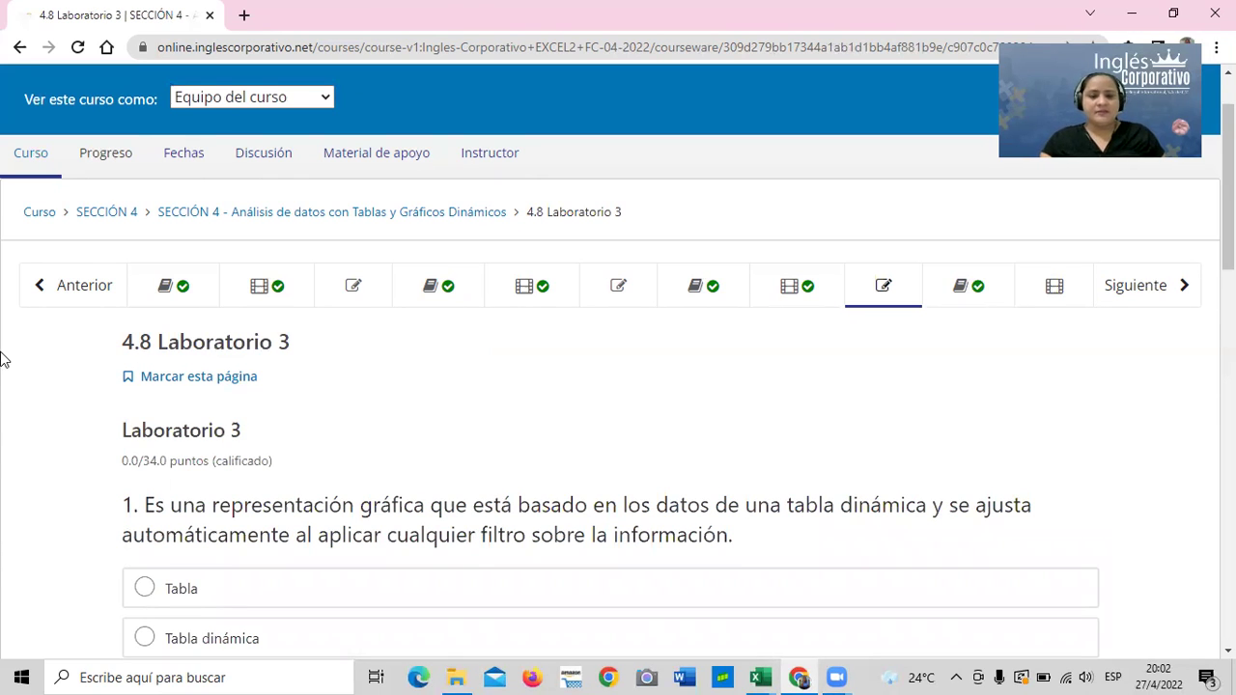
{"action": "scroll", "coordinate": [526, 341], "scroll_direction": "down", "scroll_amount": 2}
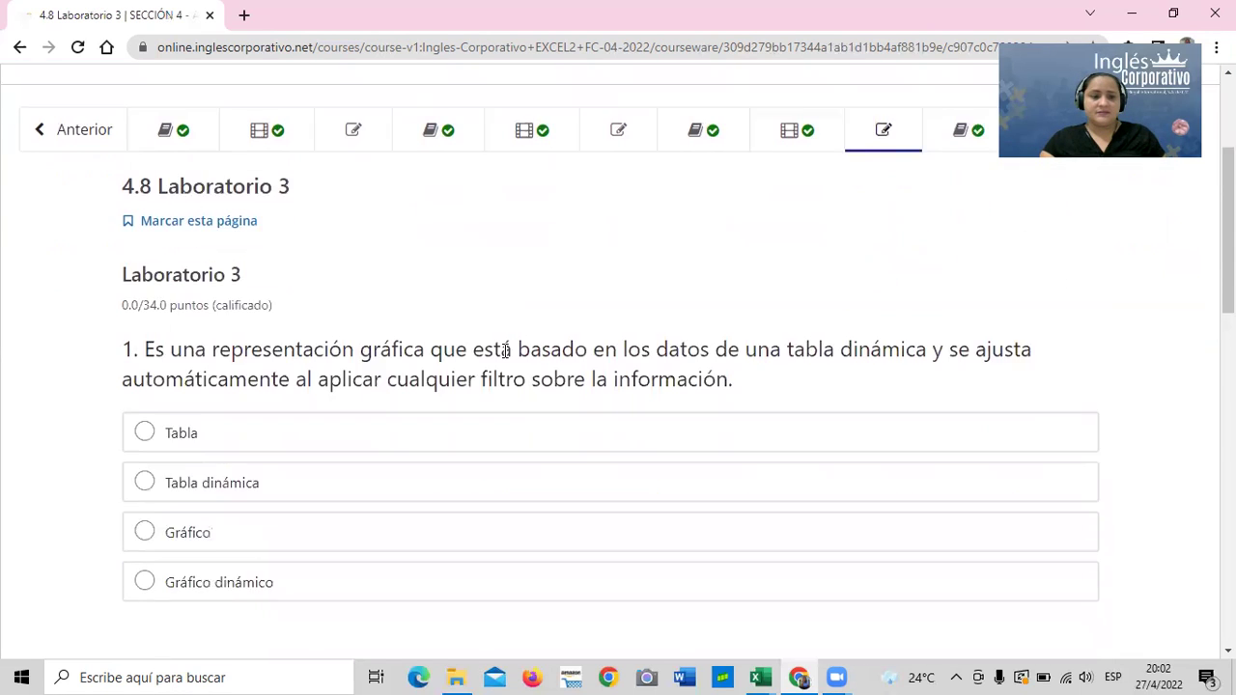
{"action": "scroll", "coordinate": [512, 353], "scroll_direction": "down", "scroll_amount": 4}
{"action": "scroll", "coordinate": [502, 358], "scroll_direction": "down", "scroll_amount": 1}
{"action": "scroll", "coordinate": [502, 367], "scroll_direction": "down", "scroll_amount": 5}
{"action": "scroll", "coordinate": [503, 375], "scroll_direction": "down", "scroll_amount": 3}
{"action": "scroll", "coordinate": [505, 378], "scroll_direction": "up", "scroll_amount": 3}
{"action": "scroll", "coordinate": [516, 392], "scroll_direction": "up", "scroll_amount": 5}
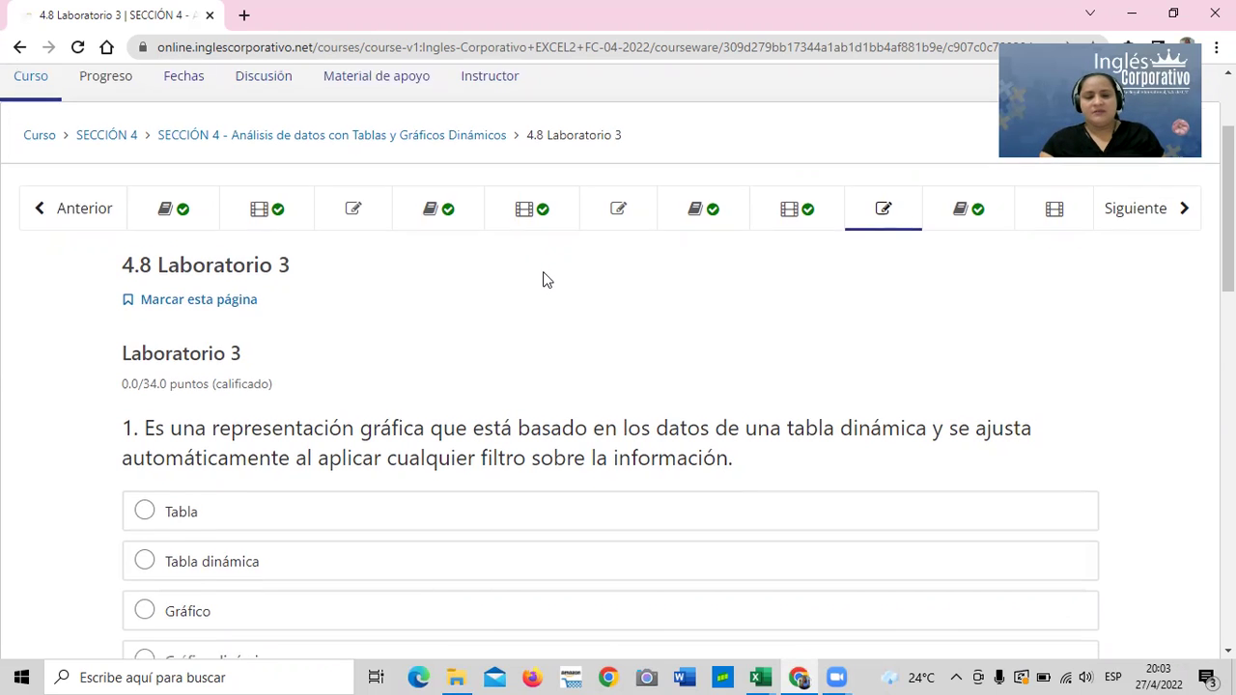
Step: Scroll back through the pivot-chart questions to read them more closely
{"action": "scroll", "coordinate": [542, 279], "scroll_direction": "down", "scroll_amount": 3}
{"action": "scroll", "coordinate": [541, 279], "scroll_direction": "down", "scroll_amount": 1}
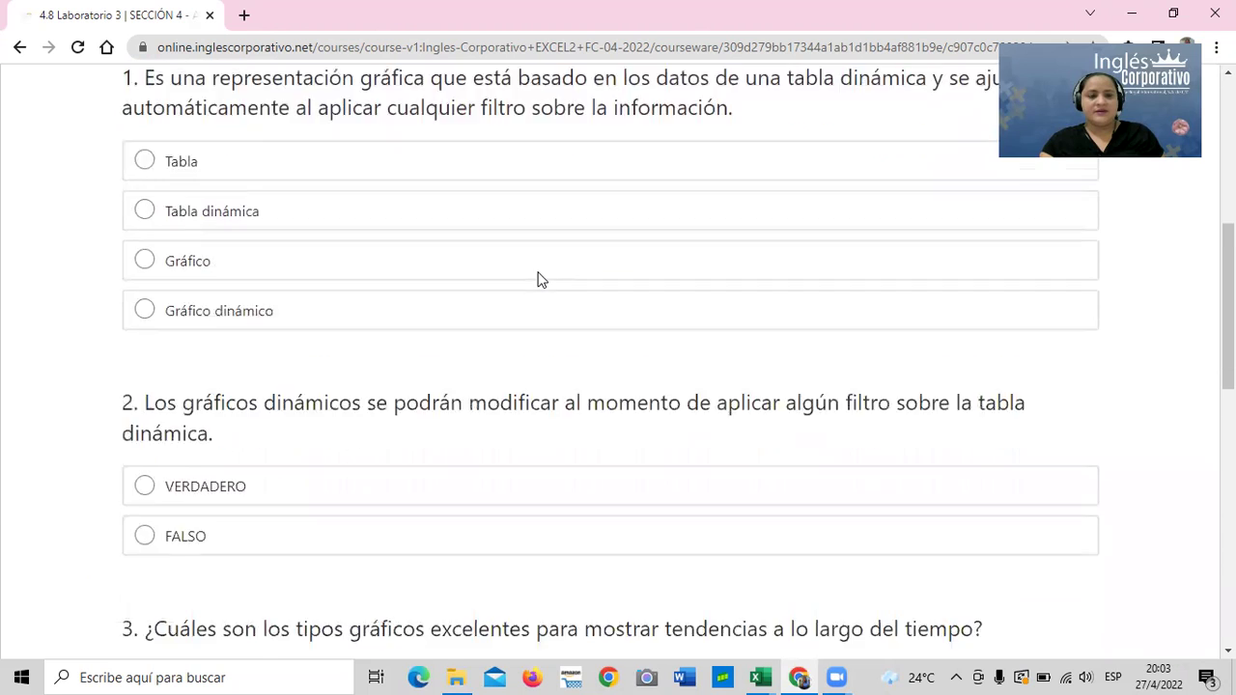
{"action": "scroll", "coordinate": [538, 279], "scroll_direction": "down", "scroll_amount": 2}
{"action": "scroll", "coordinate": [546, 286], "scroll_direction": "down", "scroll_amount": 3}
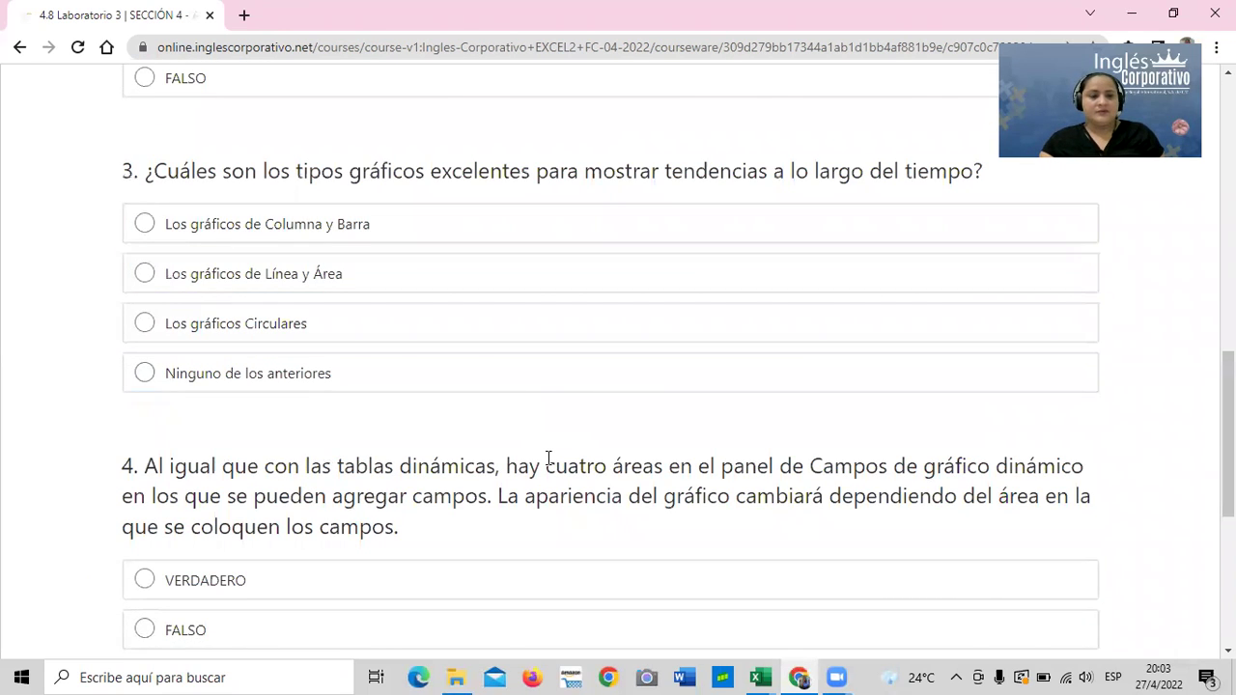
{"action": "scroll", "coordinate": [549, 454], "scroll_direction": "up", "scroll_amount": 1}
{"action": "scroll", "coordinate": [549, 454], "scroll_direction": "up", "scroll_amount": 3}
{"action": "scroll", "coordinate": [549, 459], "scroll_direction": "up", "scroll_amount": 2}
{"action": "scroll", "coordinate": [550, 447], "scroll_direction": "up", "scroll_amount": 1}
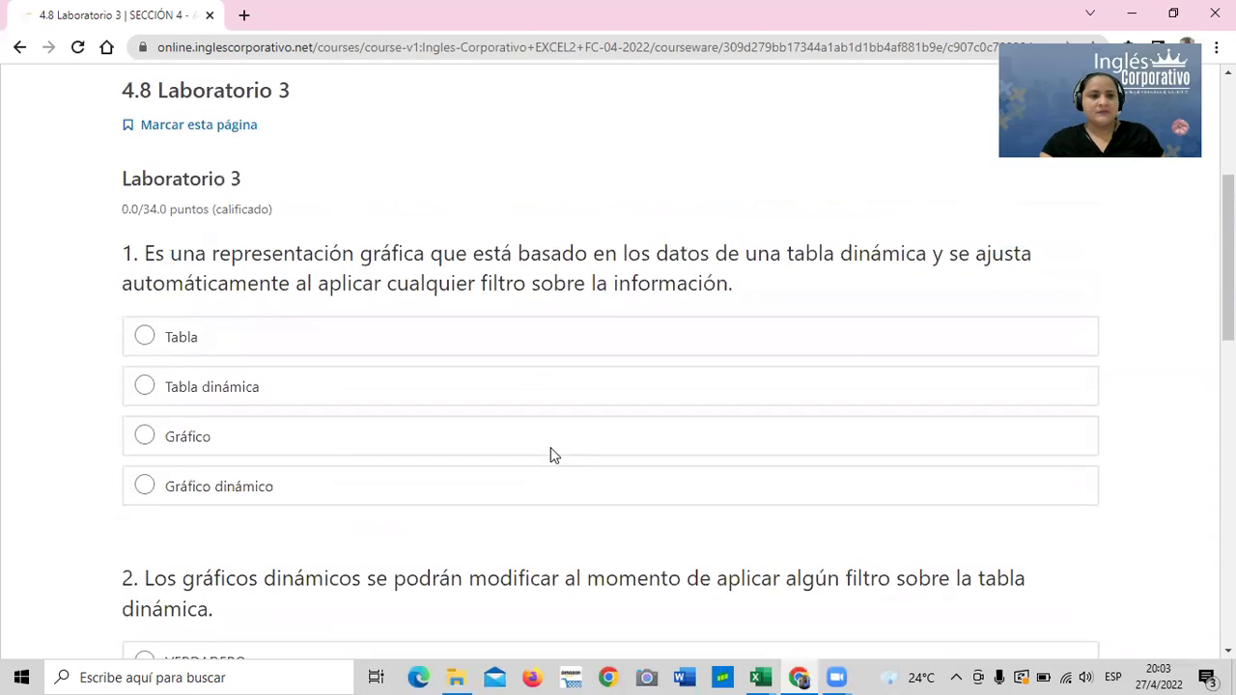
{"action": "scroll", "coordinate": [551, 447], "scroll_direction": "down", "scroll_amount": 1}
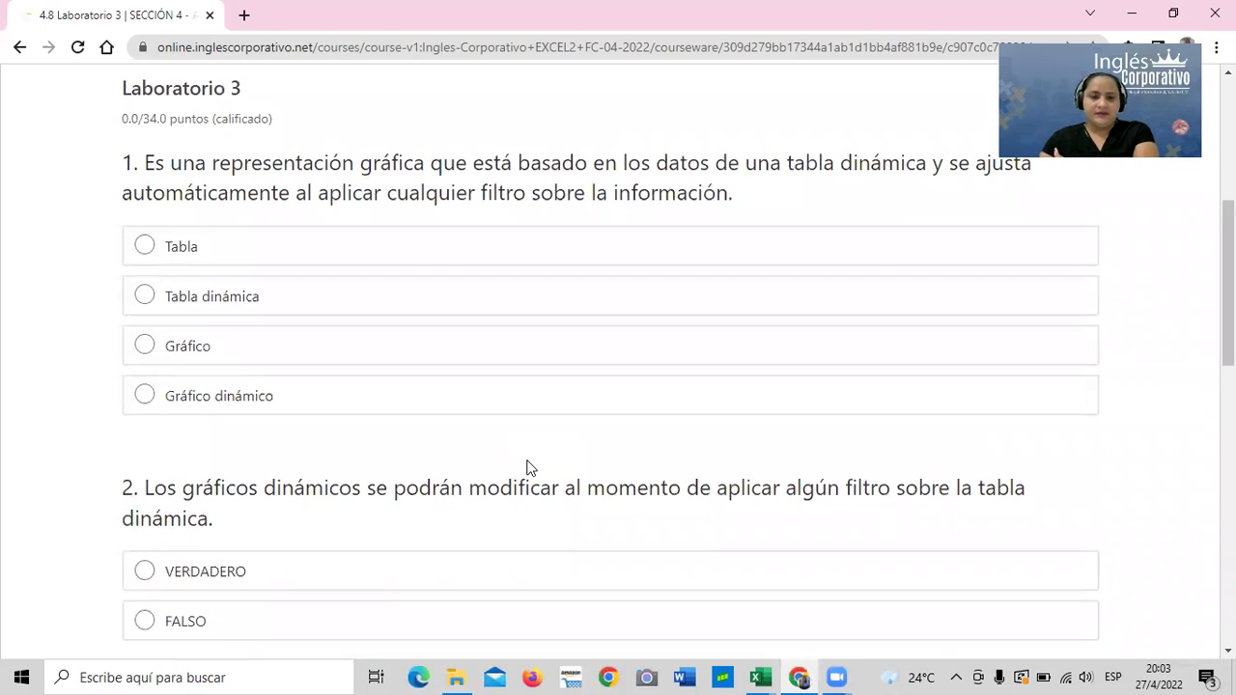
{"action": "scroll", "coordinate": [557, 469], "scroll_direction": "up", "scroll_amount": 1}
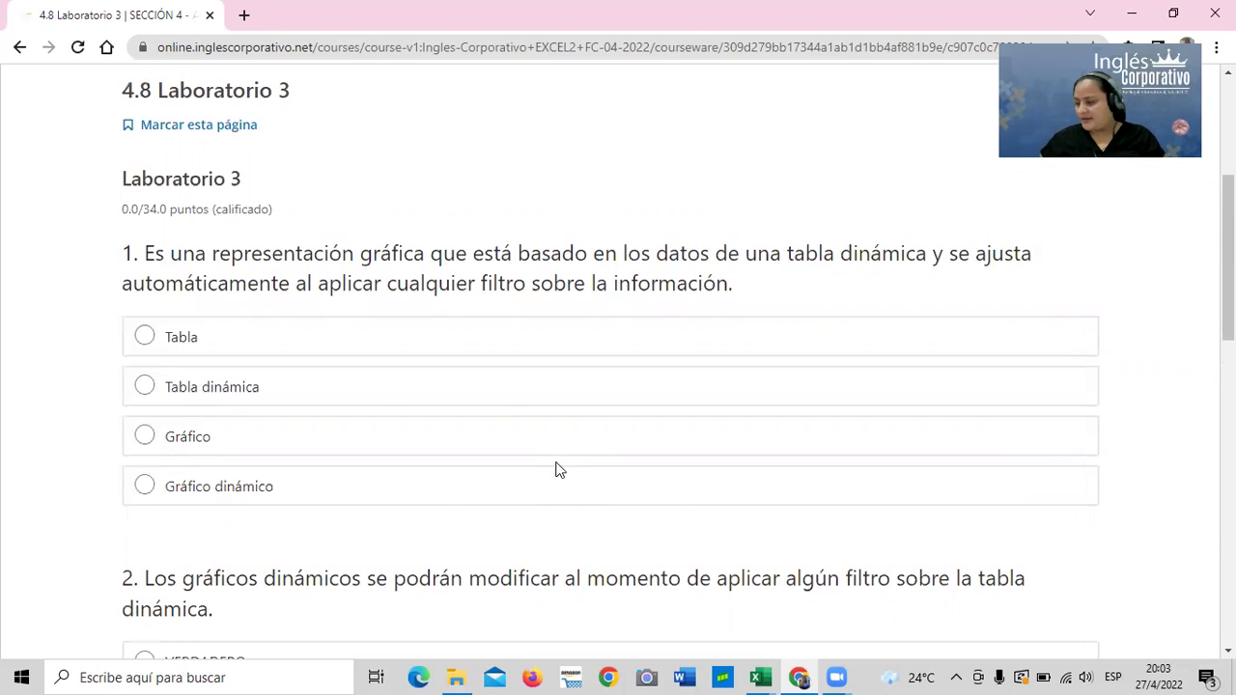
Step: Select 'Gráfico dinámico' for question 1 and scroll on toward the next questions
{"action": "left_click", "coordinate": [143, 487]}
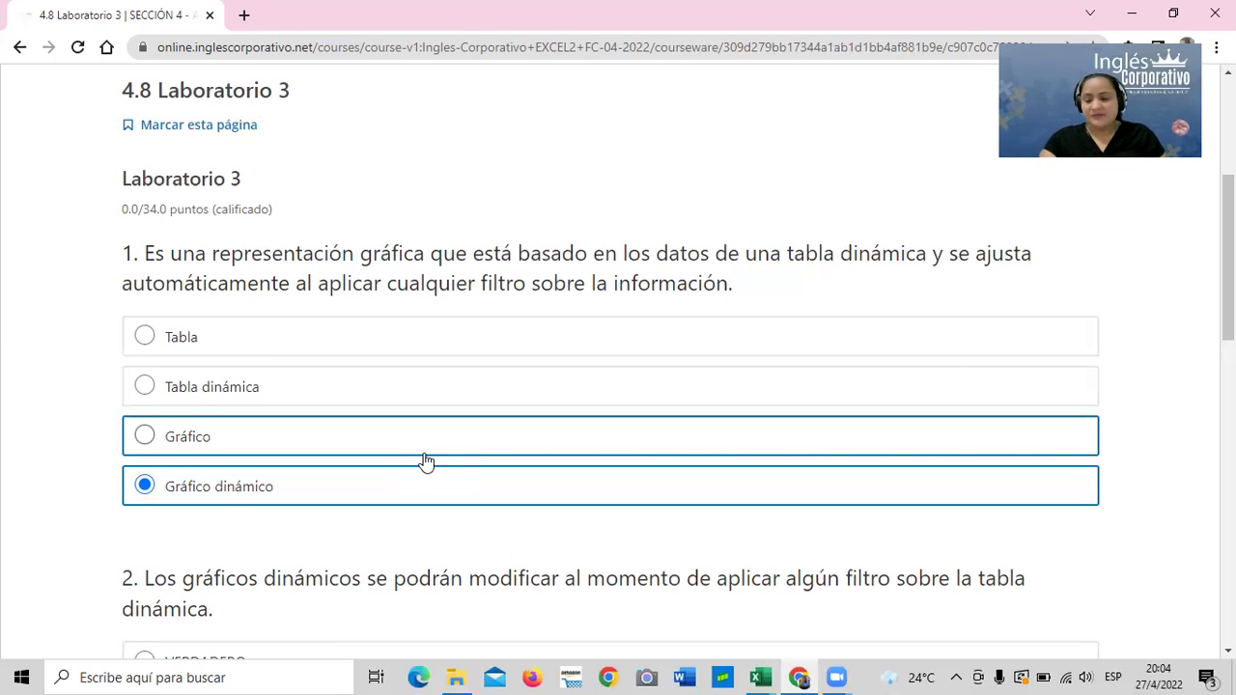
{"action": "scroll", "coordinate": [254, 351], "scroll_direction": "up", "scroll_amount": 2}
{"action": "scroll", "coordinate": [254, 351], "scroll_direction": "down", "scroll_amount": 2}
{"action": "scroll", "coordinate": [257, 350], "scroll_direction": "down", "scroll_amount": 1}
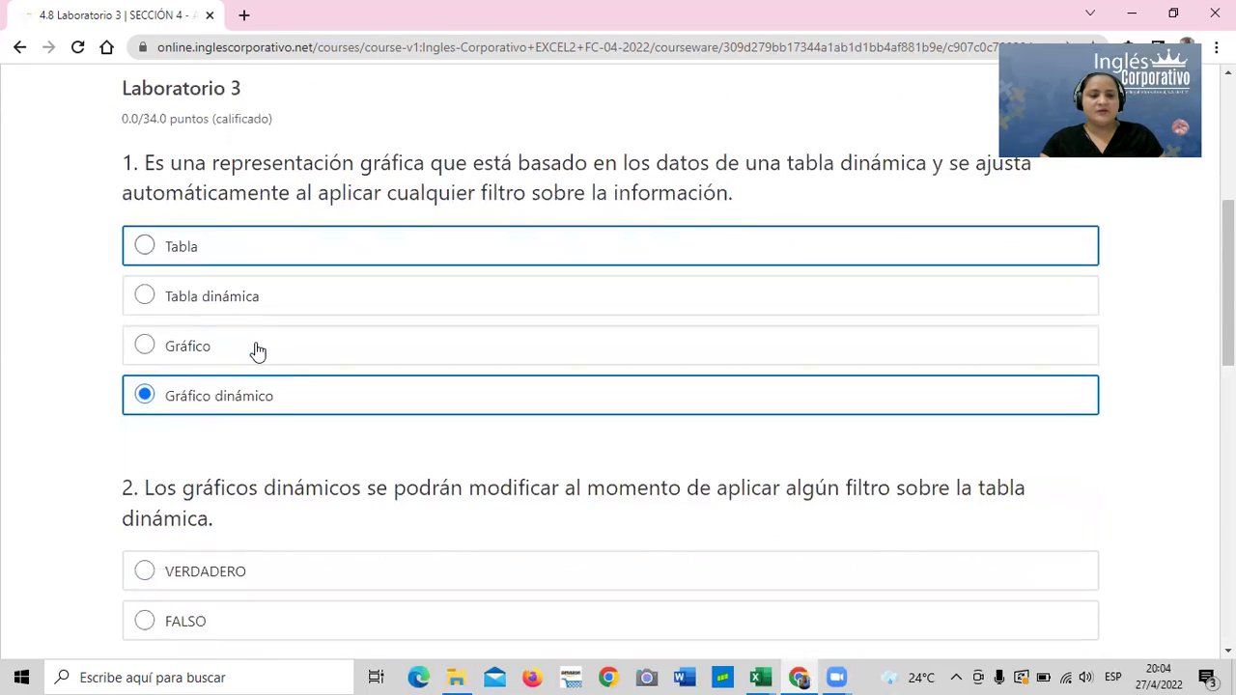
{"action": "scroll", "coordinate": [257, 351], "scroll_direction": "down", "scroll_amount": 2}
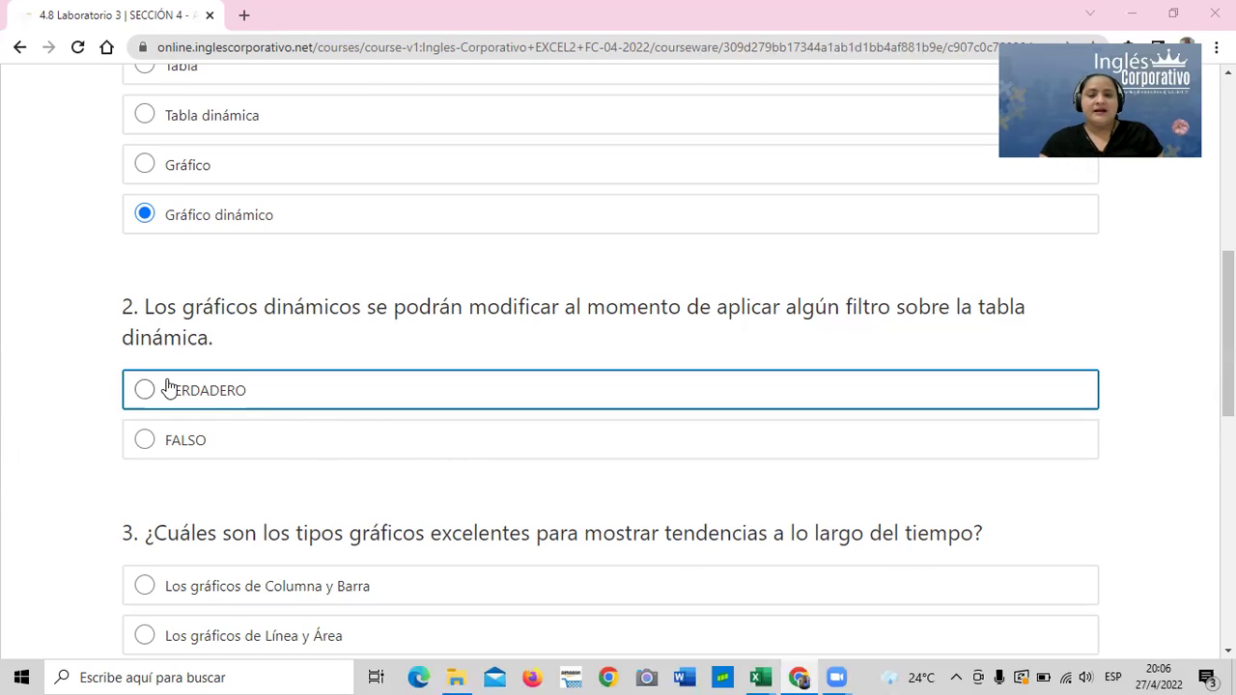
Step: Mark question 2 as VERDADERO
{"action": "left_click", "coordinate": [160, 406]}
{"action": "scroll", "coordinate": [371, 430], "scroll_direction": "down", "scroll_amount": 2}
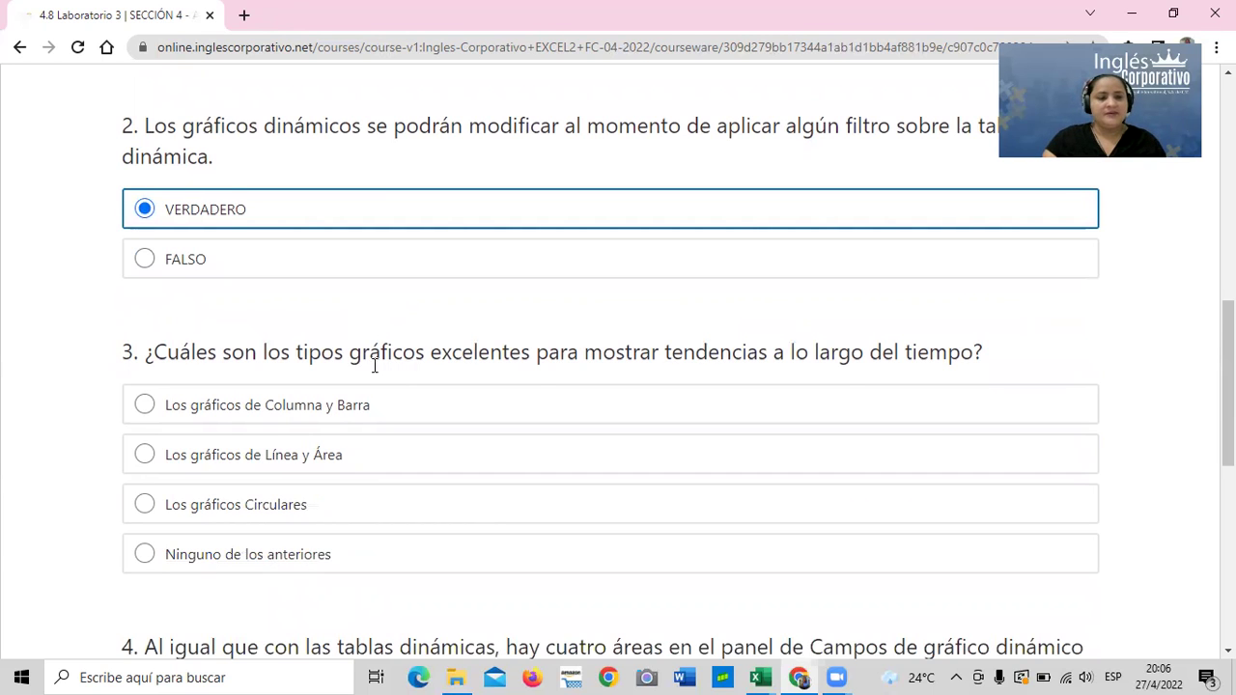
{"action": "scroll", "coordinate": [374, 386], "scroll_direction": "down", "scroll_amount": 1}
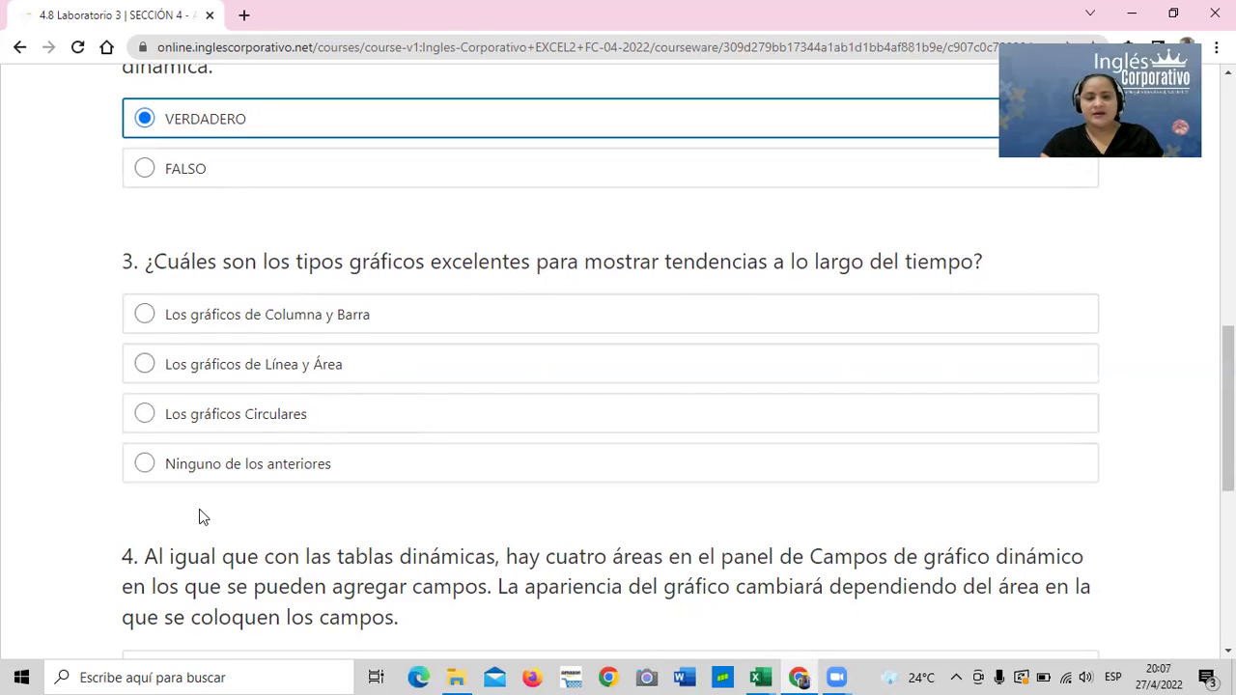
Step: Answer question 3 with 'Los gráficos de Línea y Área'
{"action": "left_click", "coordinate": [152, 368]}
{"action": "scroll", "coordinate": [174, 386], "scroll_direction": "down", "scroll_amount": 1}
{"action": "scroll", "coordinate": [231, 289], "scroll_direction": "down", "scroll_amount": 1}
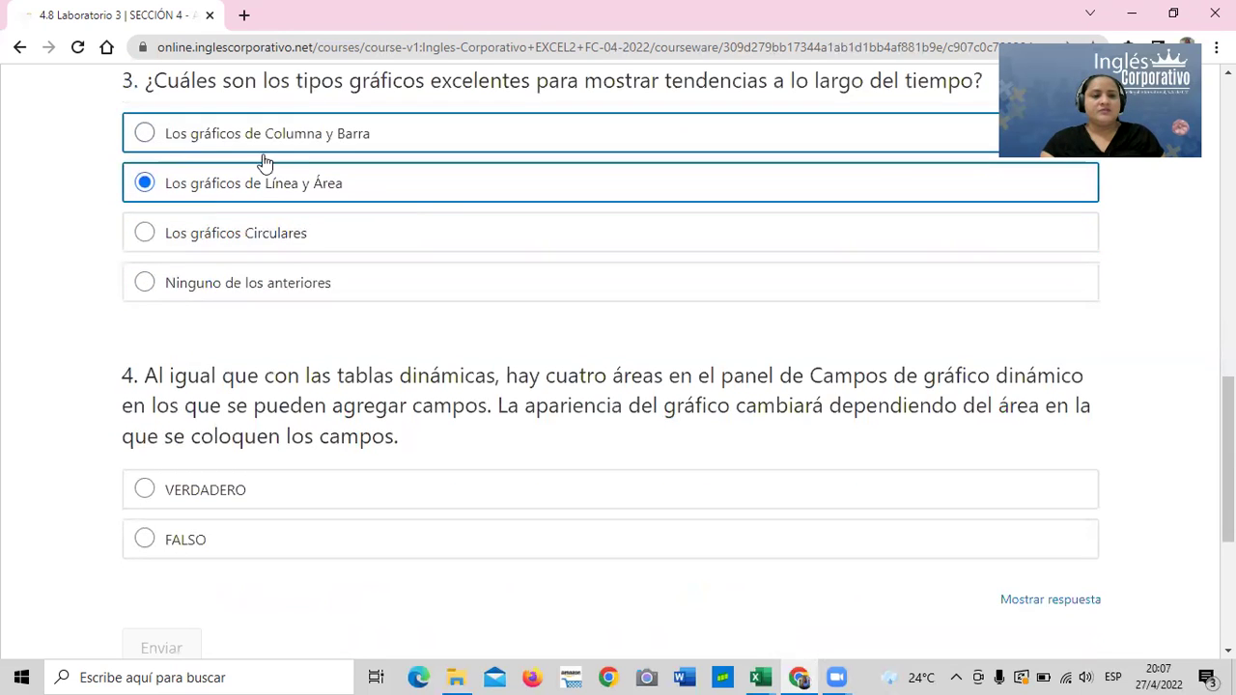
{"action": "scroll", "coordinate": [274, 326], "scroll_direction": "down", "scroll_amount": 1}
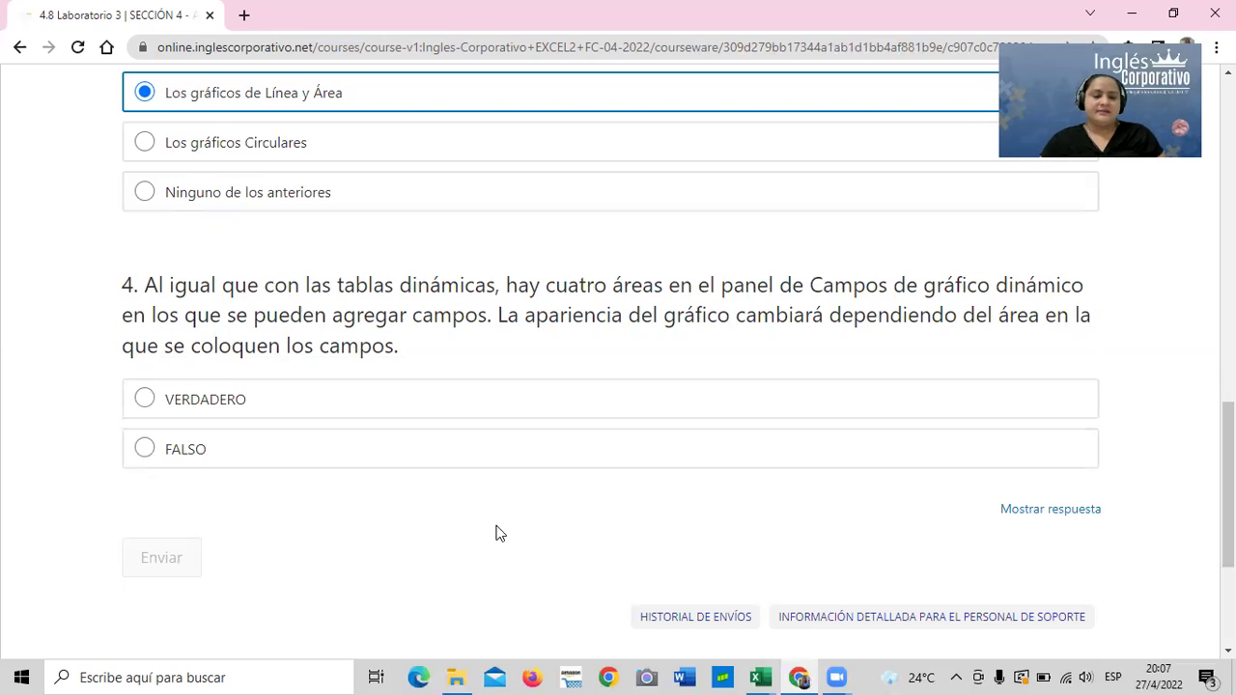
{"action": "left_click", "coordinate": [147, 399]}
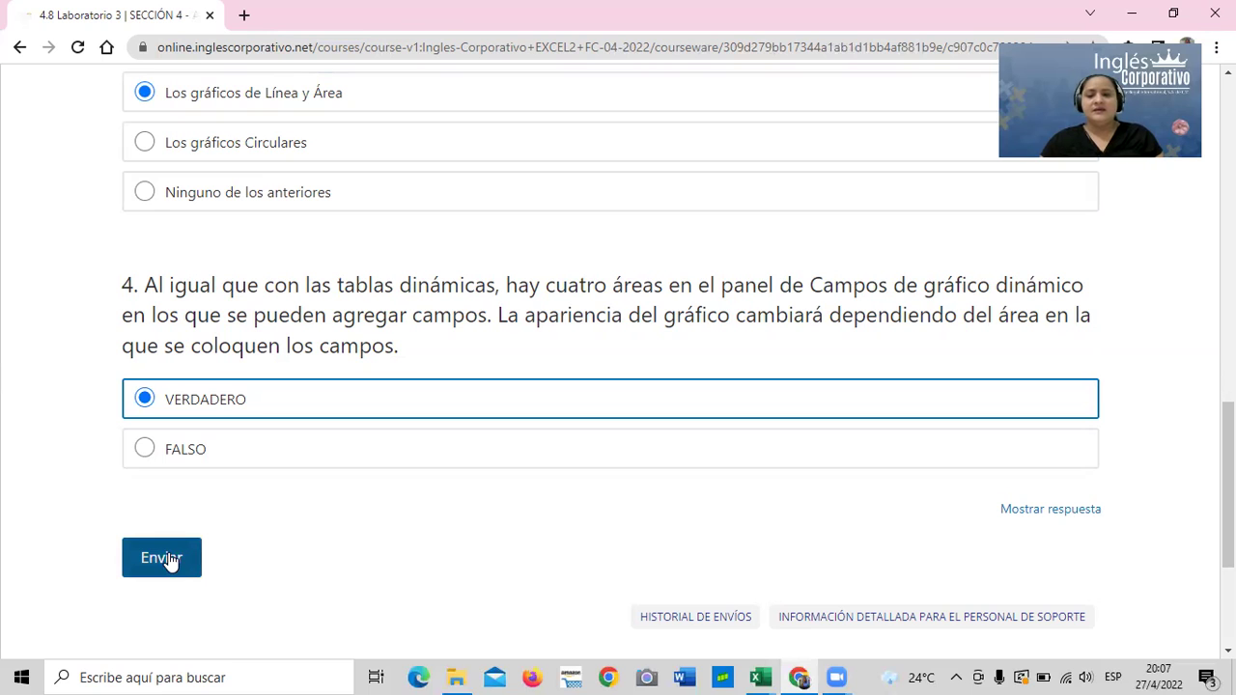
{"action": "left_click", "coordinate": [1035, 512]}
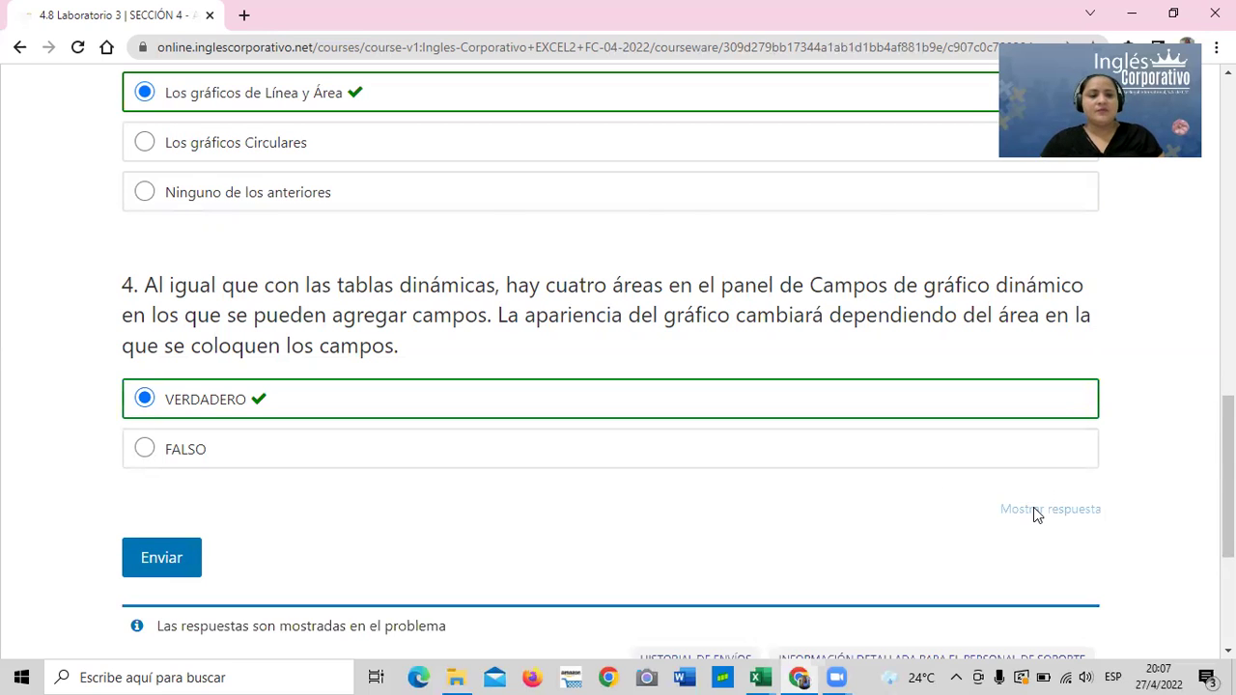
{"action": "scroll", "coordinate": [836, 517], "scroll_direction": "up", "scroll_amount": 2}
{"action": "scroll", "coordinate": [830, 519], "scroll_direction": "up", "scroll_amount": 2}
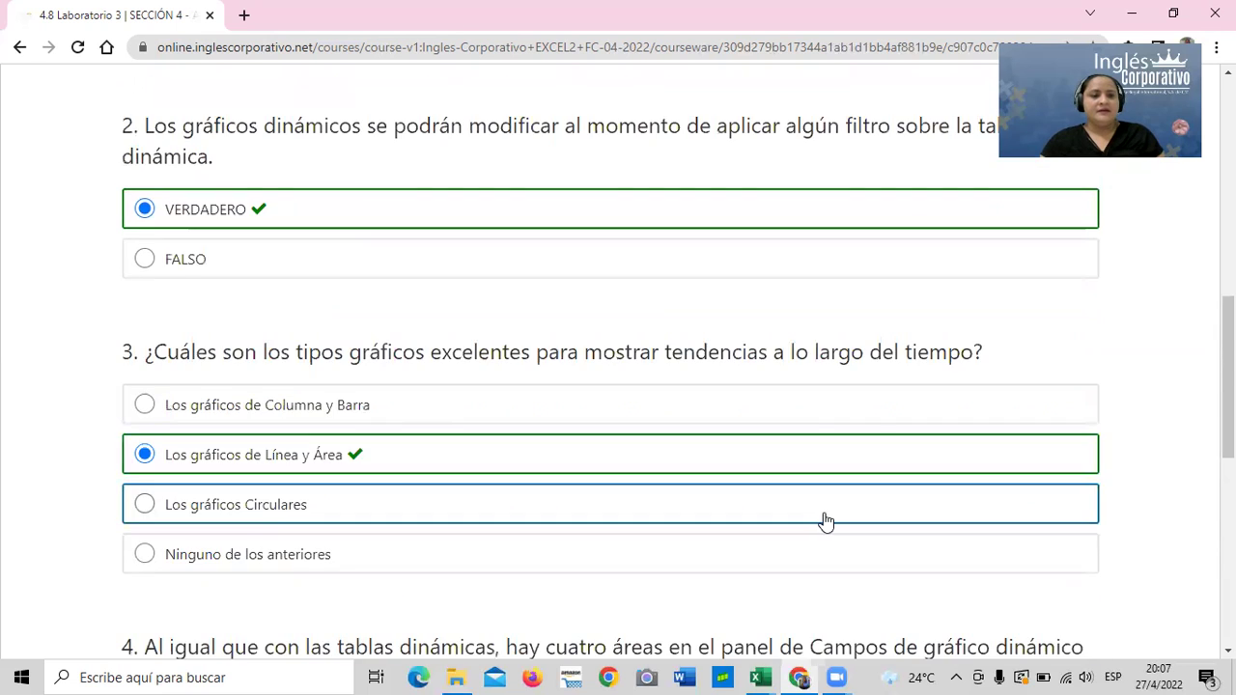
{"action": "scroll", "coordinate": [824, 513], "scroll_direction": "up", "scroll_amount": 2}
{"action": "scroll", "coordinate": [822, 511], "scroll_direction": "up", "scroll_amount": 3}
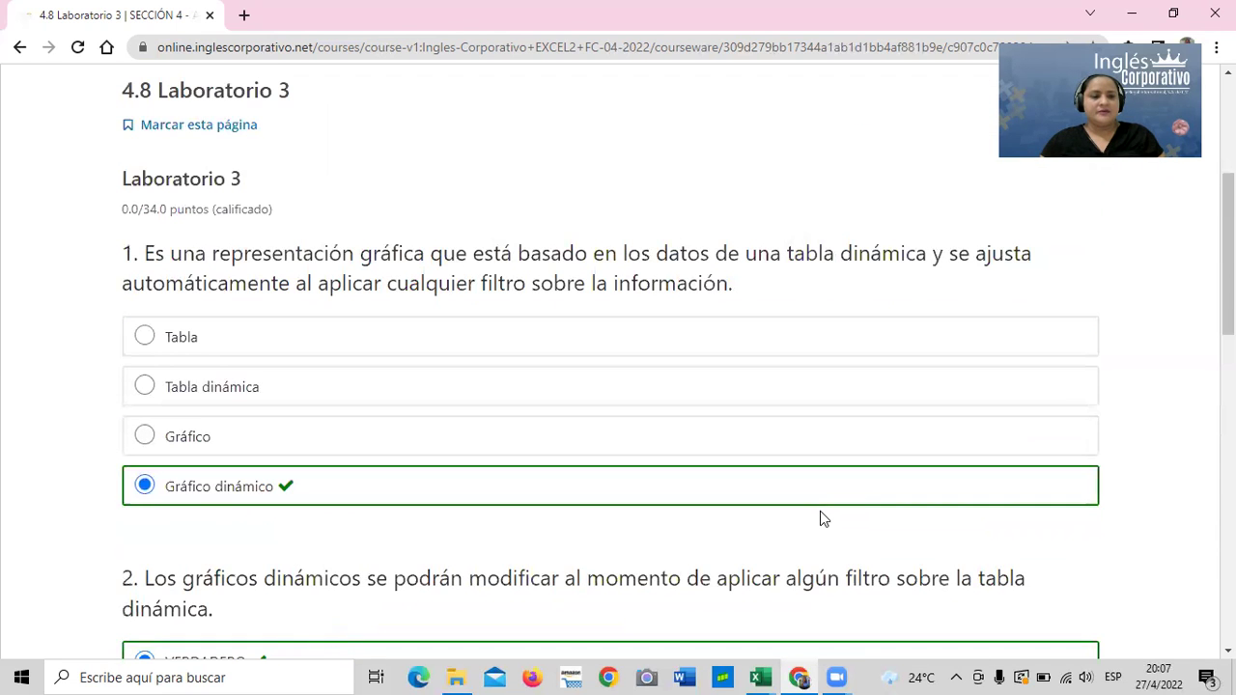
{"action": "scroll", "coordinate": [820, 511], "scroll_direction": "up", "scroll_amount": 3}
{"action": "scroll", "coordinate": [818, 515], "scroll_direction": "down", "scroll_amount": 5}
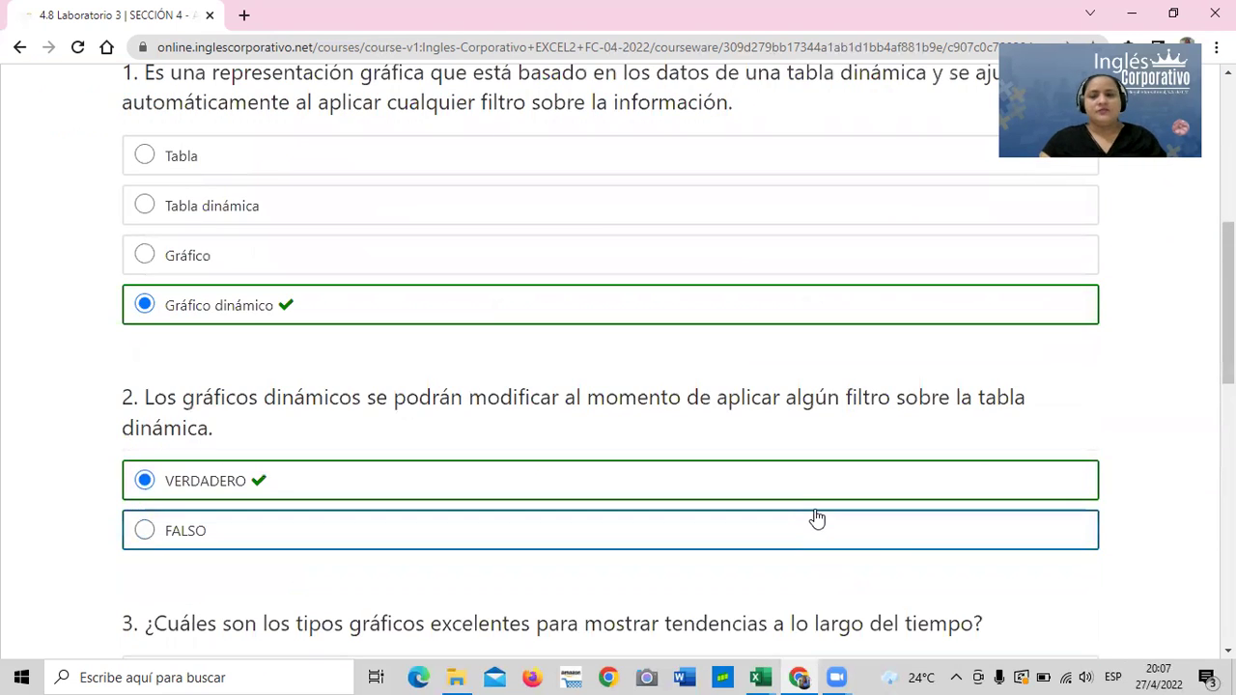
{"action": "scroll", "coordinate": [806, 526], "scroll_direction": "up", "scroll_amount": 3}
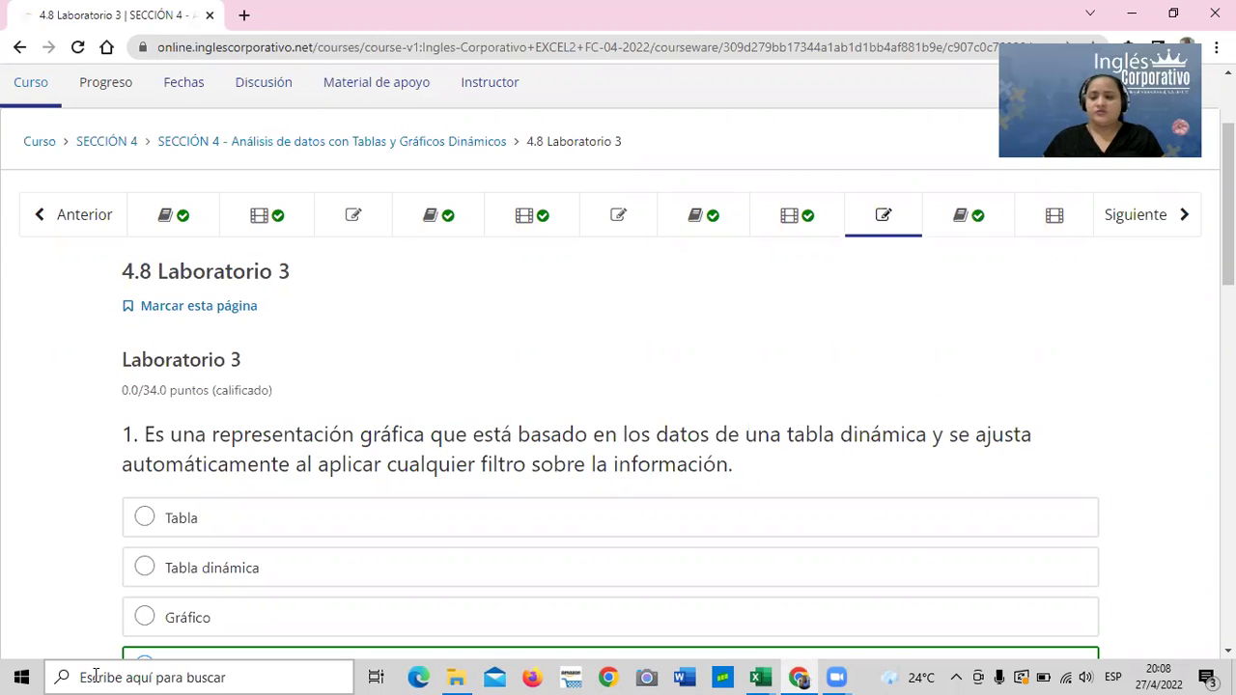
{"action": "left_click", "coordinate": [113, 88]}
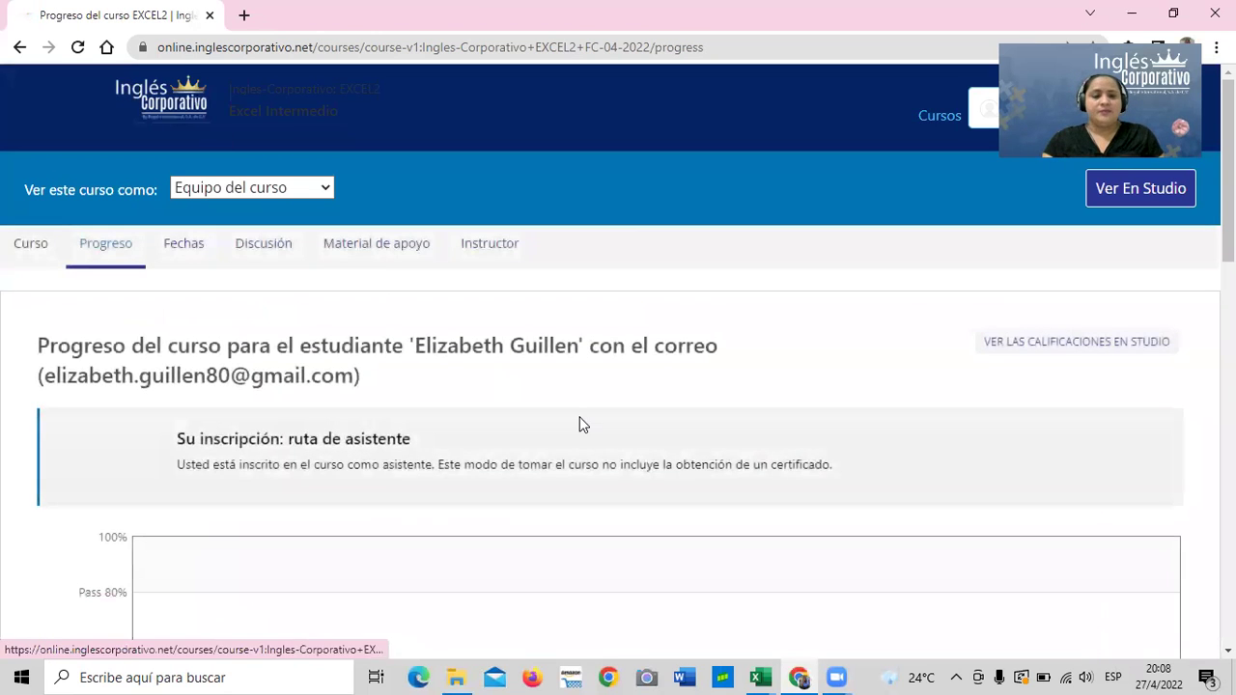
{"action": "scroll", "coordinate": [579, 425], "scroll_direction": "down", "scroll_amount": 2}
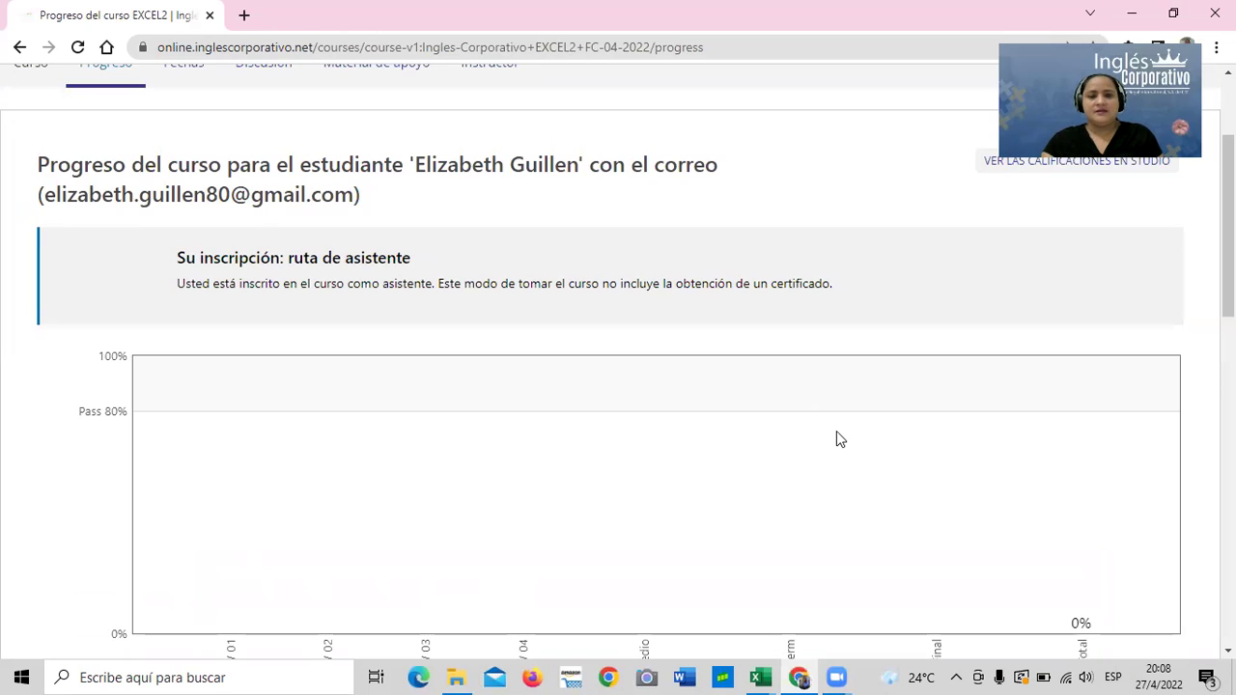
{"action": "scroll", "coordinate": [836, 433], "scroll_direction": "down", "scroll_amount": 1}
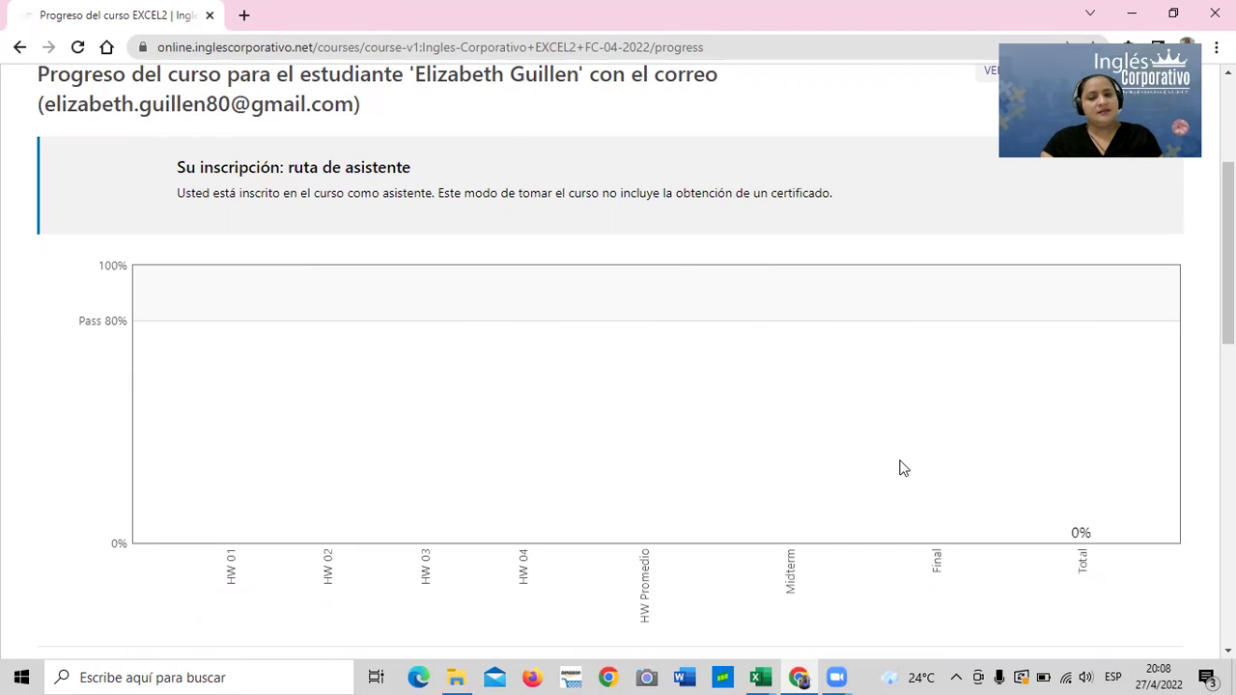
{"action": "scroll", "coordinate": [898, 467], "scroll_direction": "down", "scroll_amount": 2}
{"action": "scroll", "coordinate": [896, 462], "scroll_direction": "down", "scroll_amount": 1}
{"action": "scroll", "coordinate": [890, 461], "scroll_direction": "down", "scroll_amount": 1}
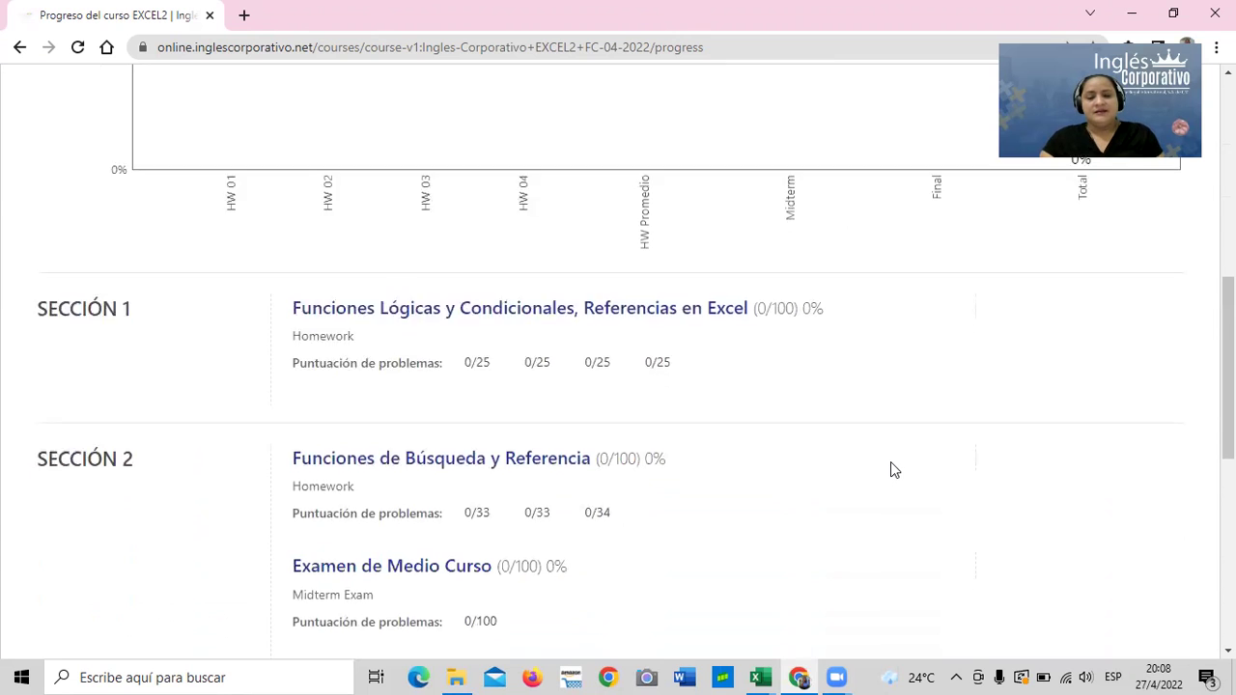
{"action": "scroll", "coordinate": [891, 462], "scroll_direction": "down", "scroll_amount": 3}
{"action": "scroll", "coordinate": [888, 460], "scroll_direction": "down", "scroll_amount": 2}
{"action": "scroll", "coordinate": [888, 463], "scroll_direction": "down", "scroll_amount": 2}
{"action": "scroll", "coordinate": [887, 467], "scroll_direction": "up", "scroll_amount": 1}
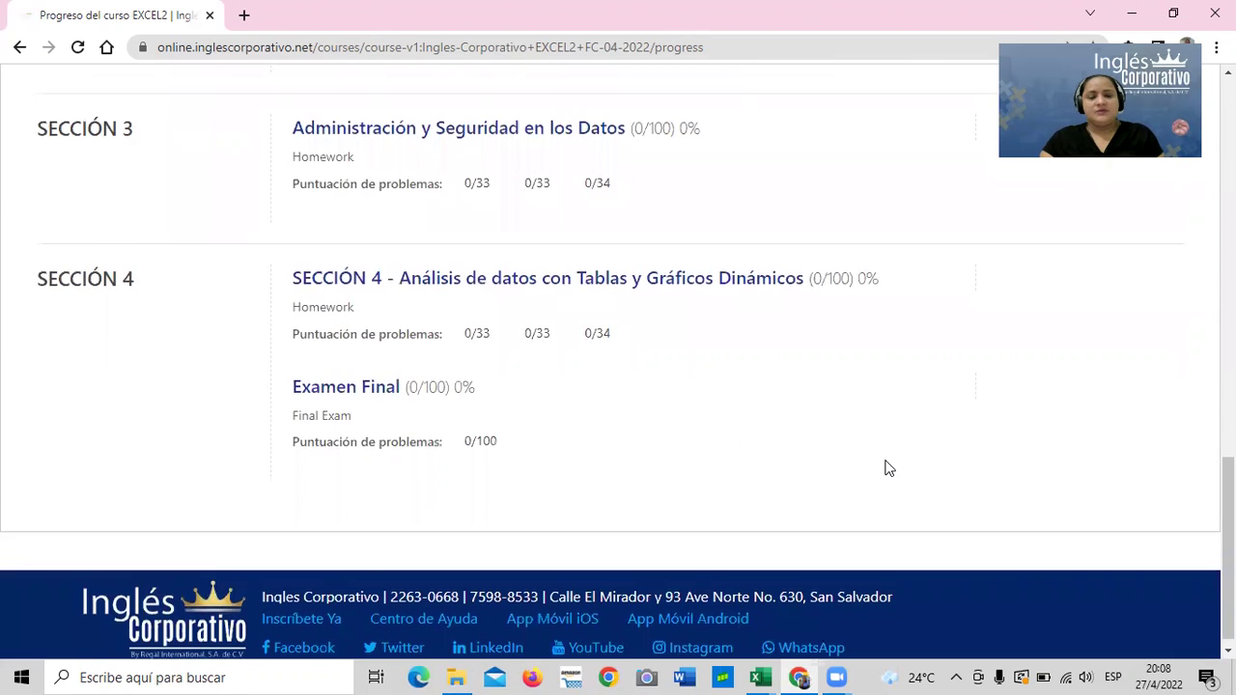
{"action": "scroll", "coordinate": [884, 466], "scroll_direction": "up", "scroll_amount": 3}
{"action": "scroll", "coordinate": [882, 463], "scroll_direction": "up", "scroll_amount": 4}
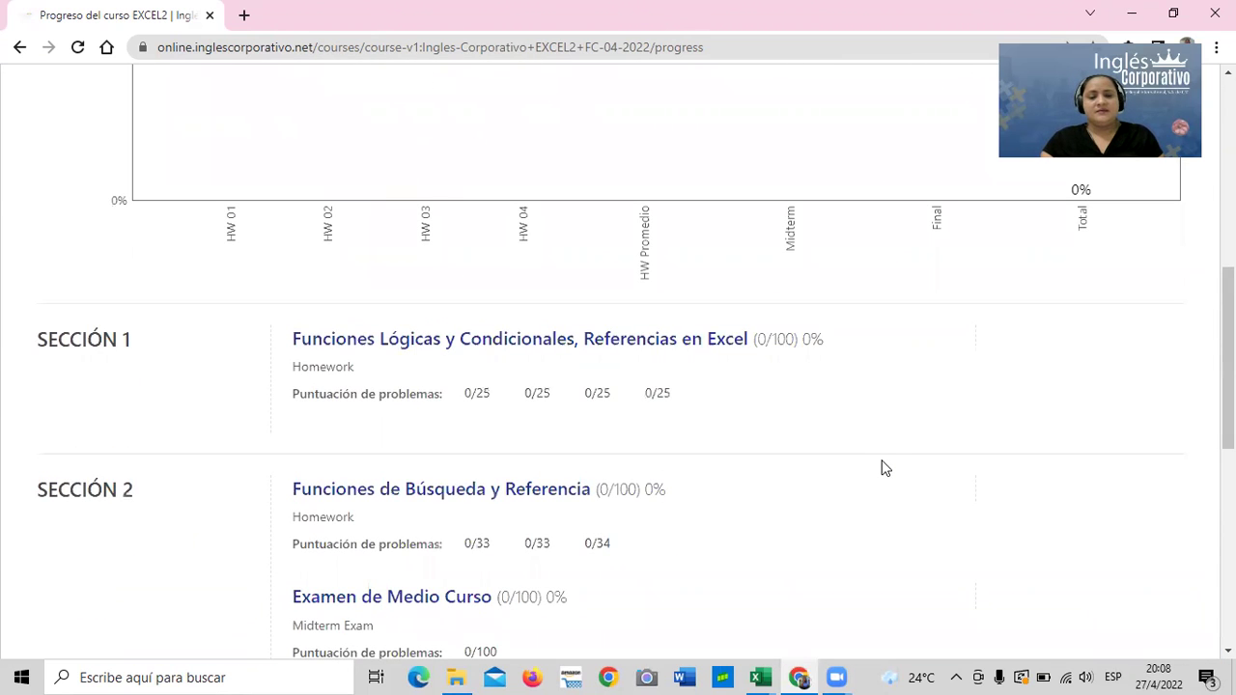
{"action": "scroll", "coordinate": [880, 467], "scroll_direction": "up", "scroll_amount": 2}
{"action": "scroll", "coordinate": [879, 466], "scroll_direction": "up", "scroll_amount": 2}
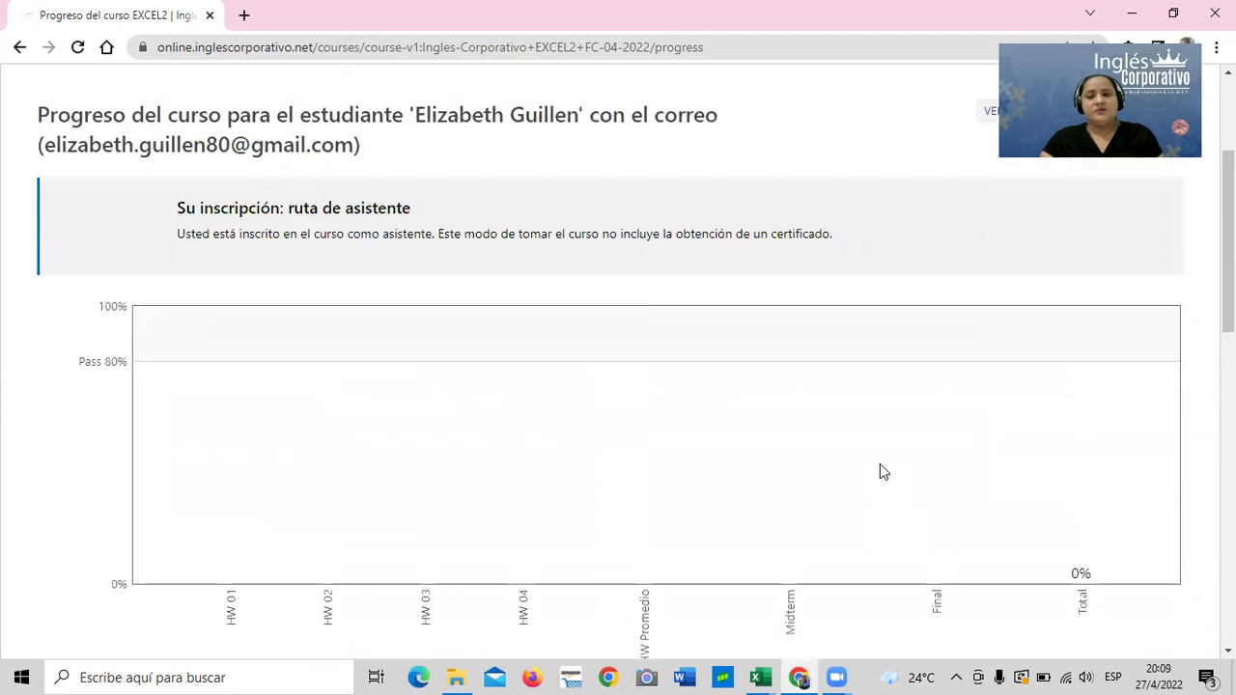
{"action": "scroll", "coordinate": [880, 464], "scroll_direction": "up", "scroll_amount": 1}
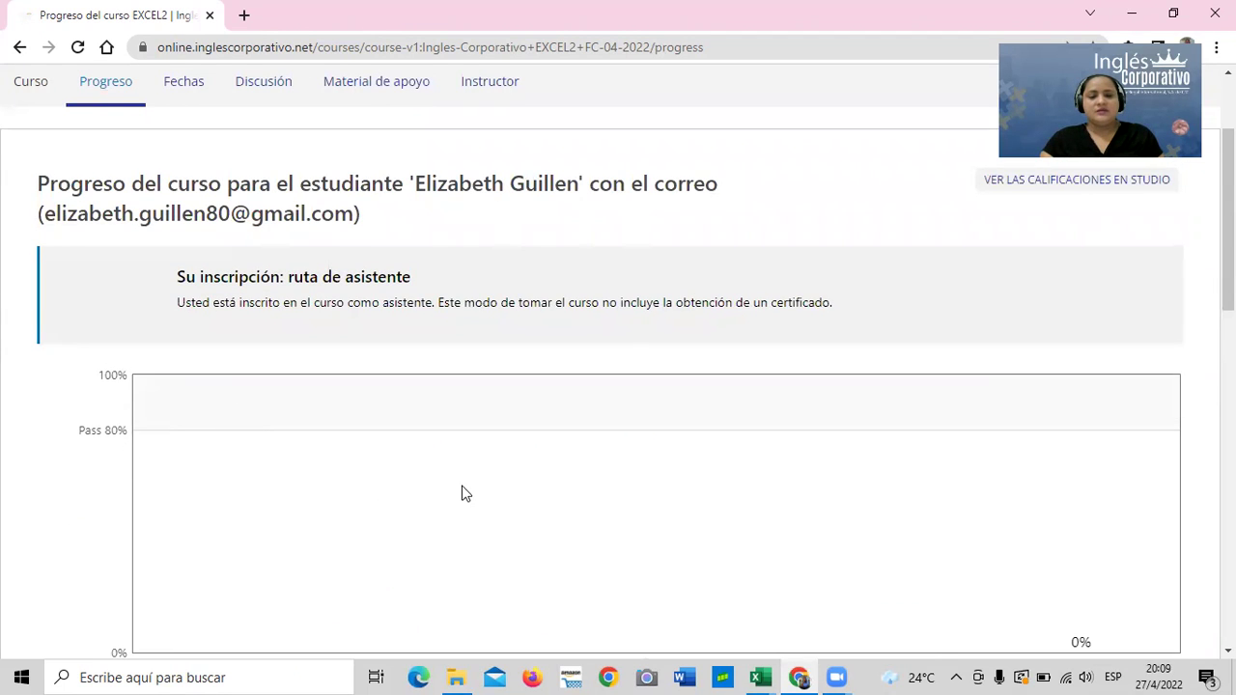
{"action": "scroll", "coordinate": [464, 493], "scroll_direction": "down", "scroll_amount": 1}
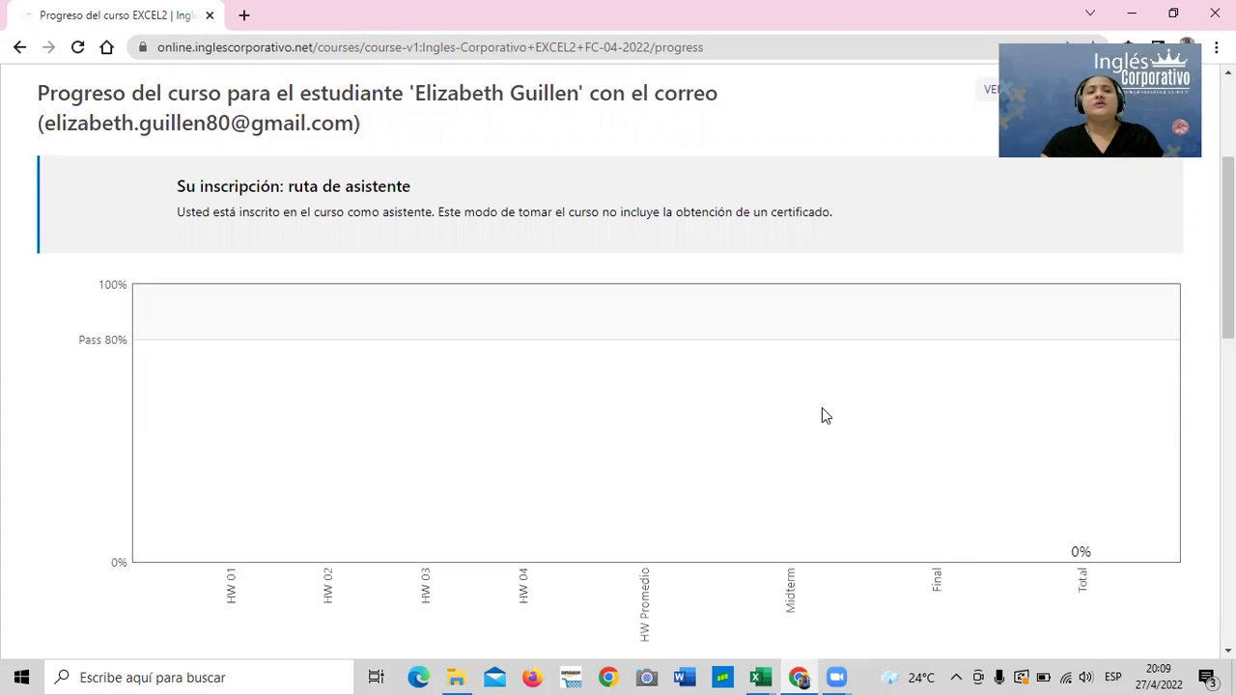
{"action": "scroll", "coordinate": [818, 408], "scroll_direction": "down", "scroll_amount": 3}
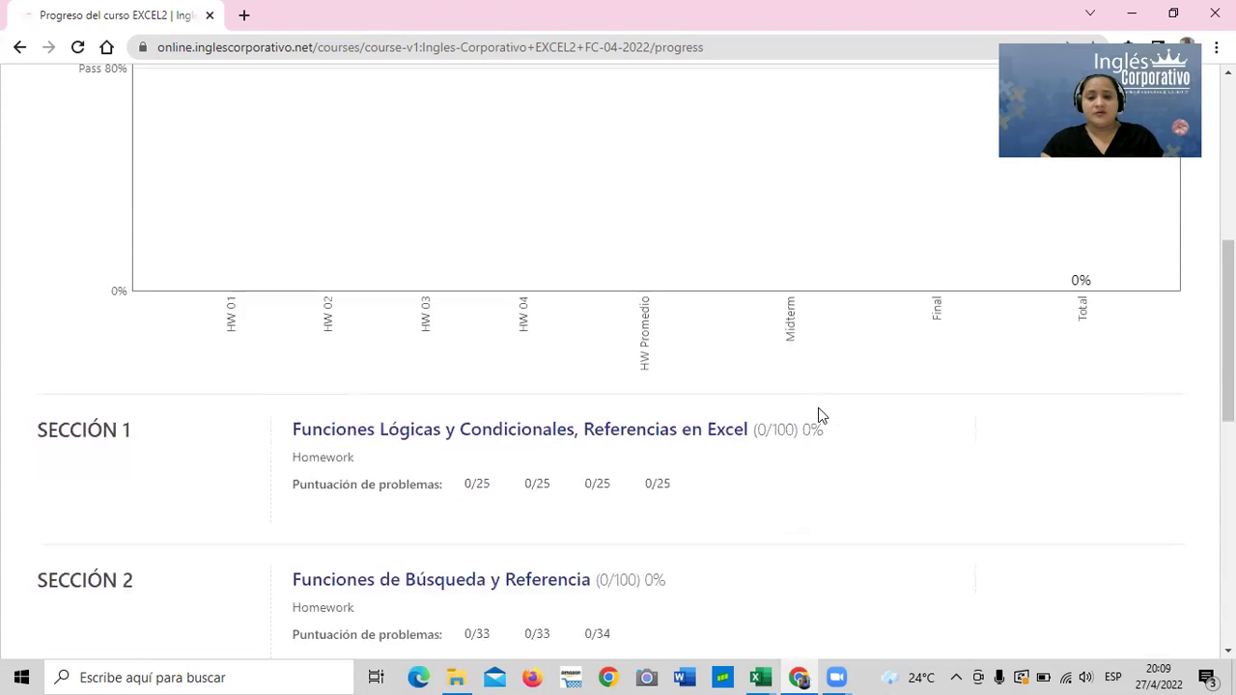
{"action": "scroll", "coordinate": [811, 420], "scroll_direction": "down", "scroll_amount": 2}
{"action": "scroll", "coordinate": [805, 424], "scroll_direction": "up", "scroll_amount": 5}
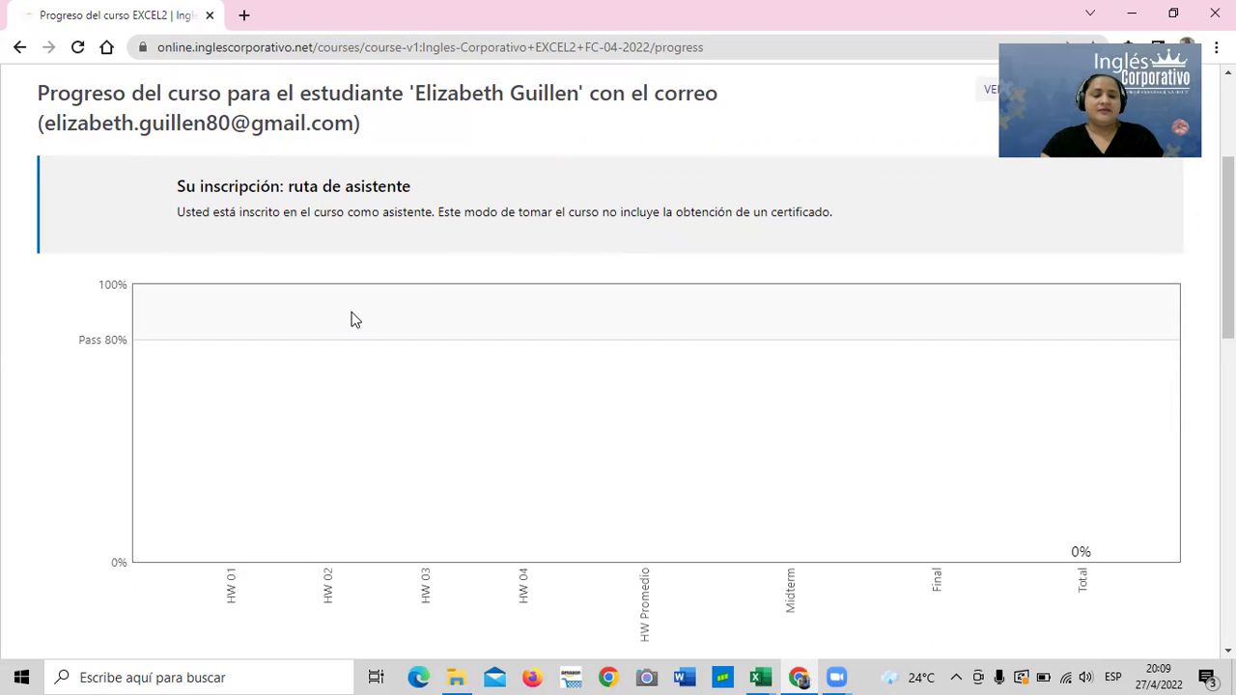
{"action": "scroll", "coordinate": [81, 278], "scroll_direction": "up", "scroll_amount": 3}
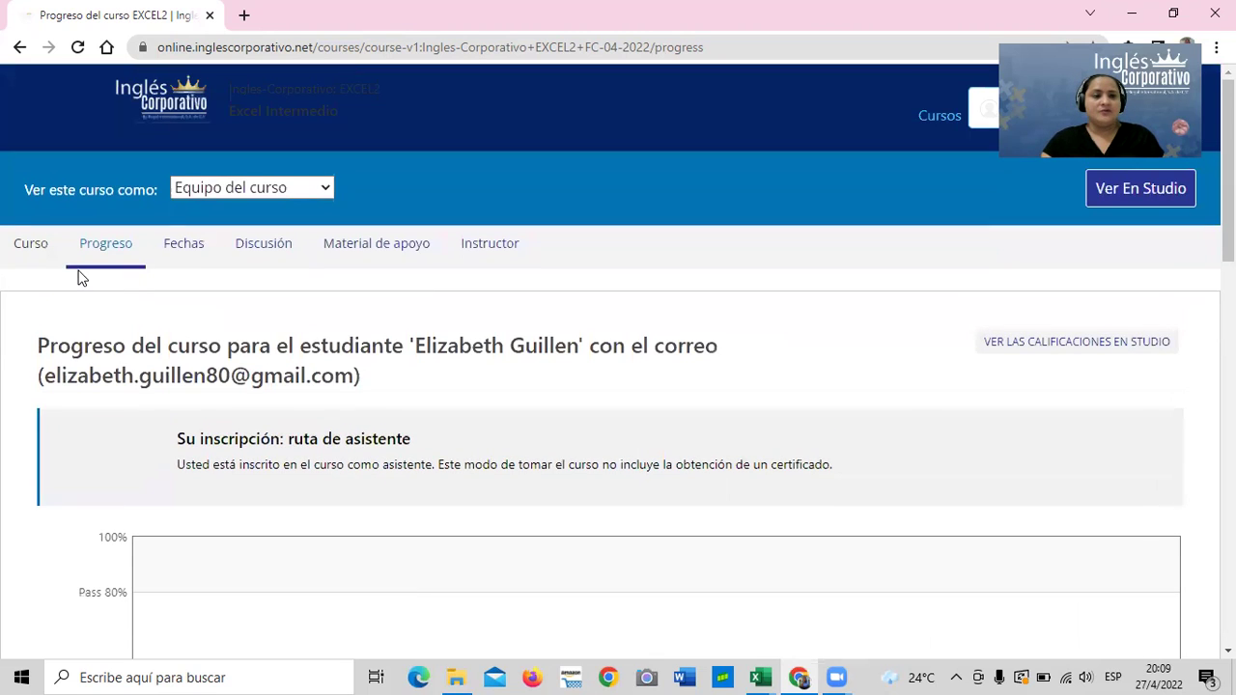
Step: Go back to the course outline and reopen the Sección 4 lesson at unit 4.8 Laboratorio 3
{"action": "left_click", "coordinate": [32, 249]}
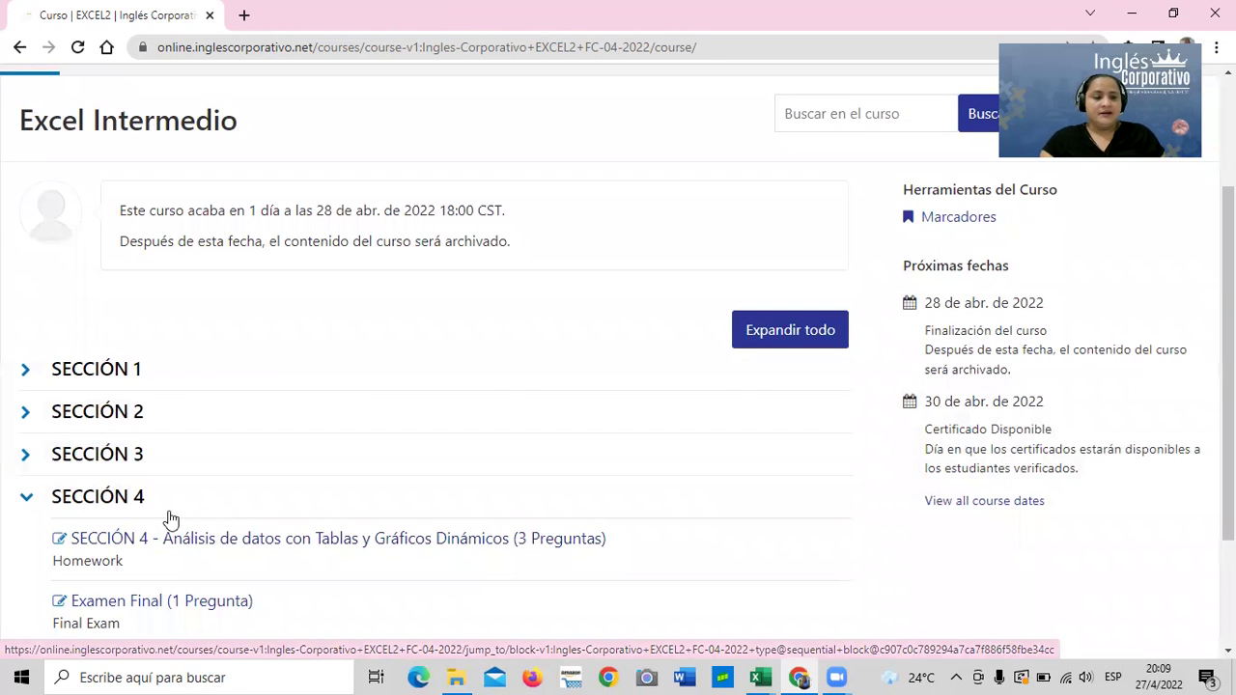
{"action": "left_click", "coordinate": [221, 534]}
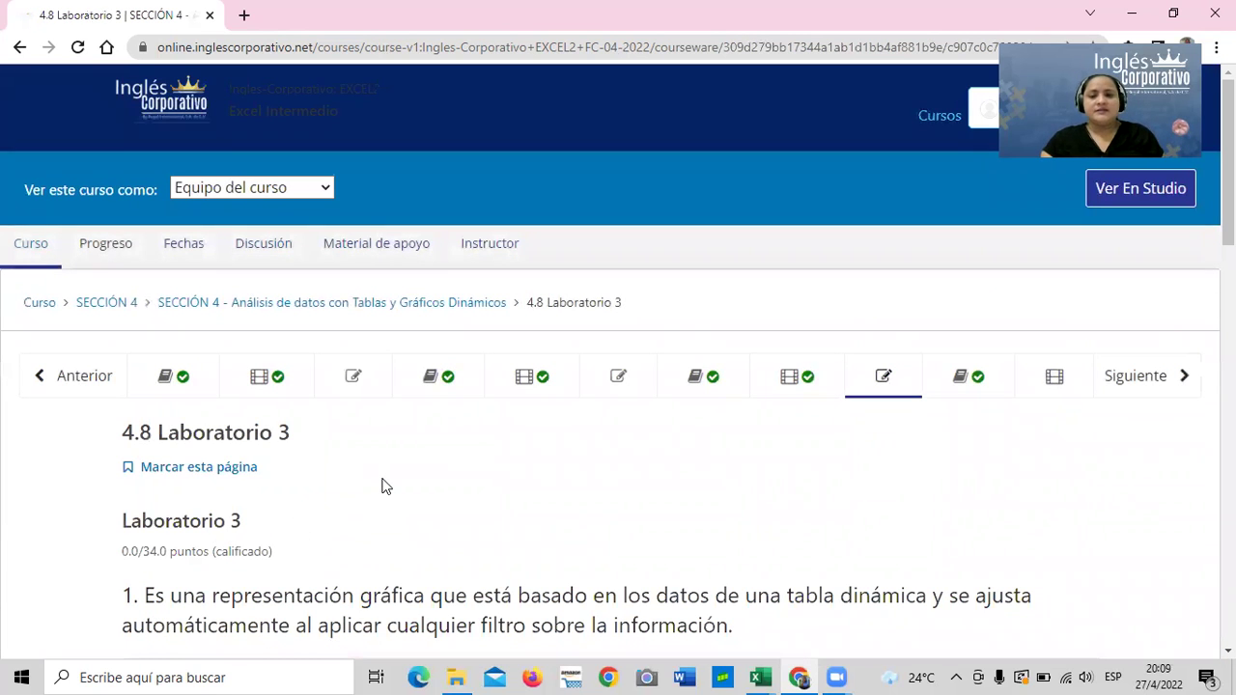
{"action": "scroll", "coordinate": [567, 479], "scroll_direction": "down", "scroll_amount": 1}
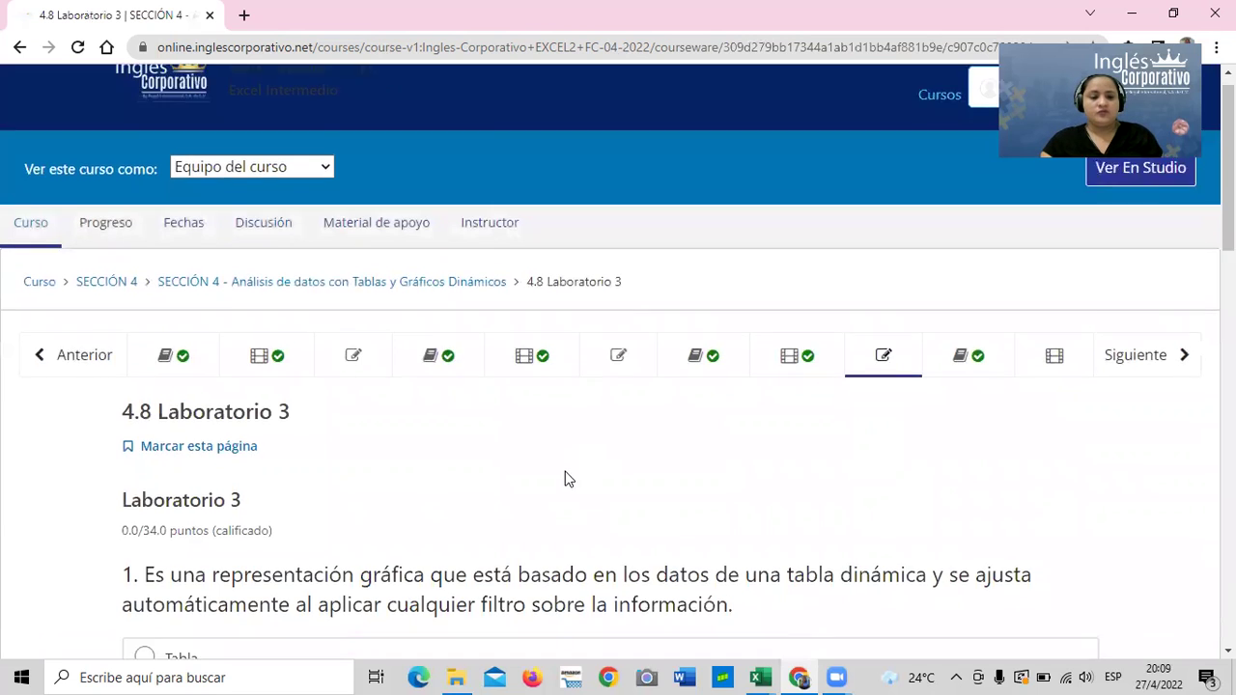
{"action": "scroll", "coordinate": [566, 479], "scroll_direction": "down", "scroll_amount": 2}
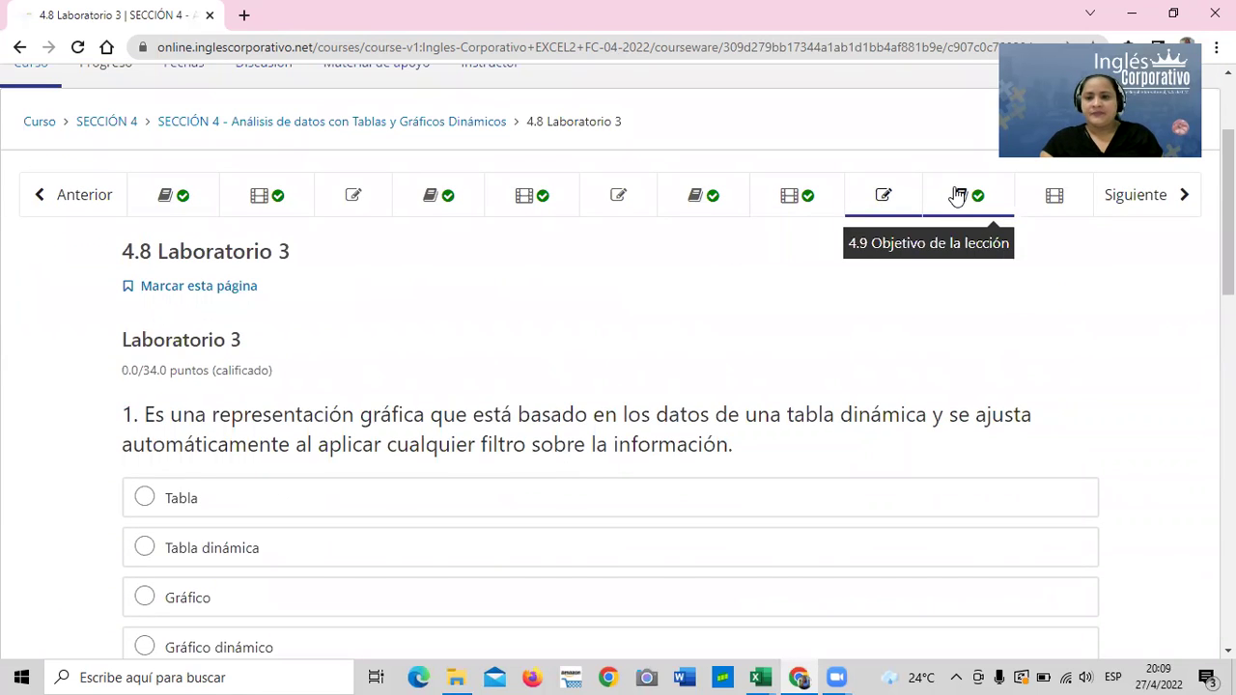
Step: Go to unit 4.9 Objetivo de la lección and read its Modificar un Gráfico Dinámico section
{"action": "left_click", "coordinate": [960, 196]}
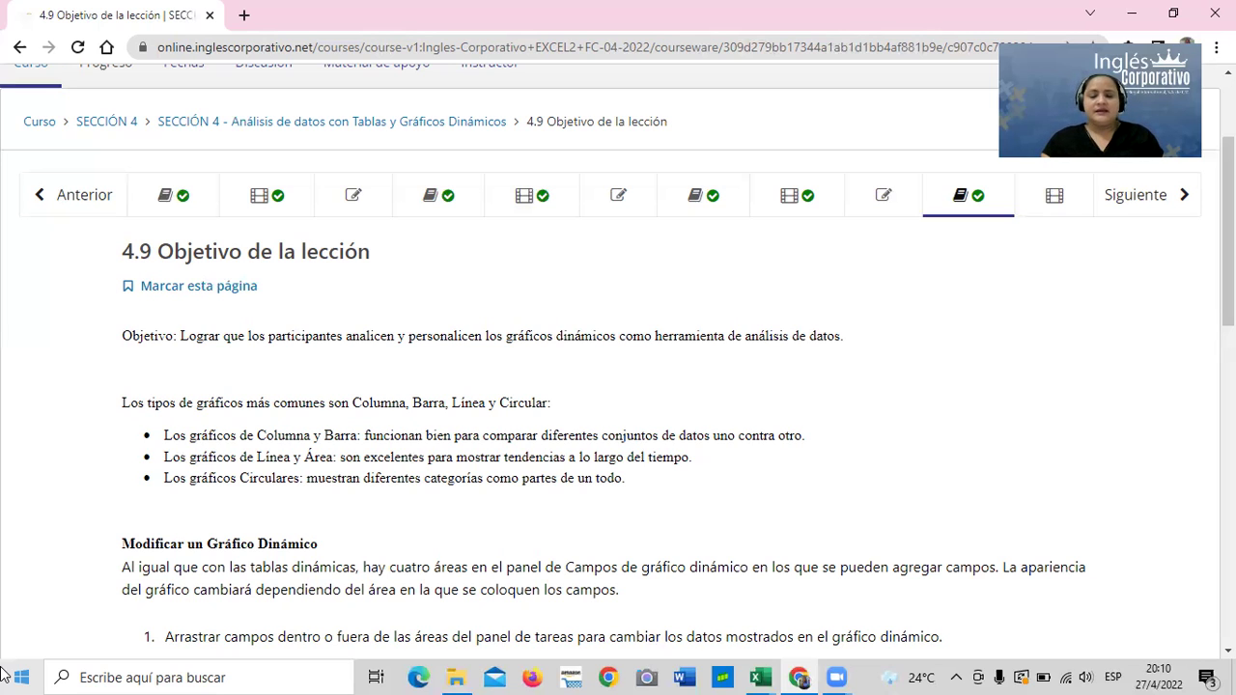
{"action": "scroll", "coordinate": [553, 440], "scroll_direction": "down", "scroll_amount": 1}
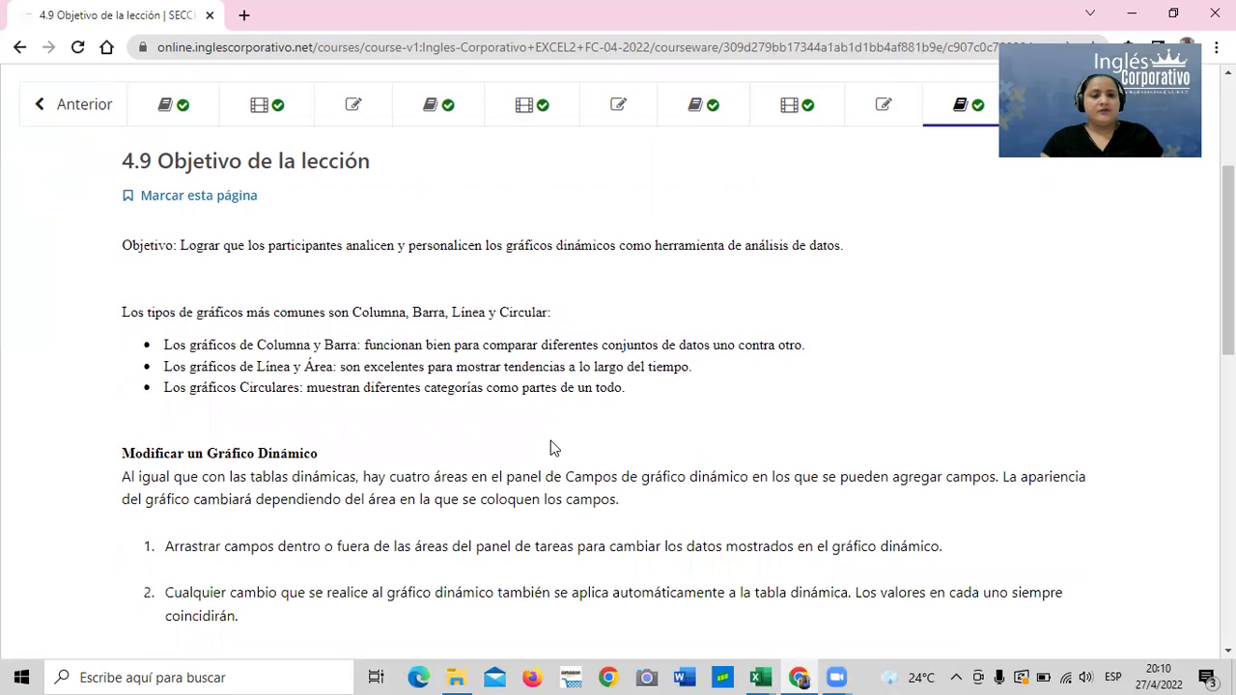
{"action": "scroll", "coordinate": [550, 441], "scroll_direction": "down", "scroll_amount": 1}
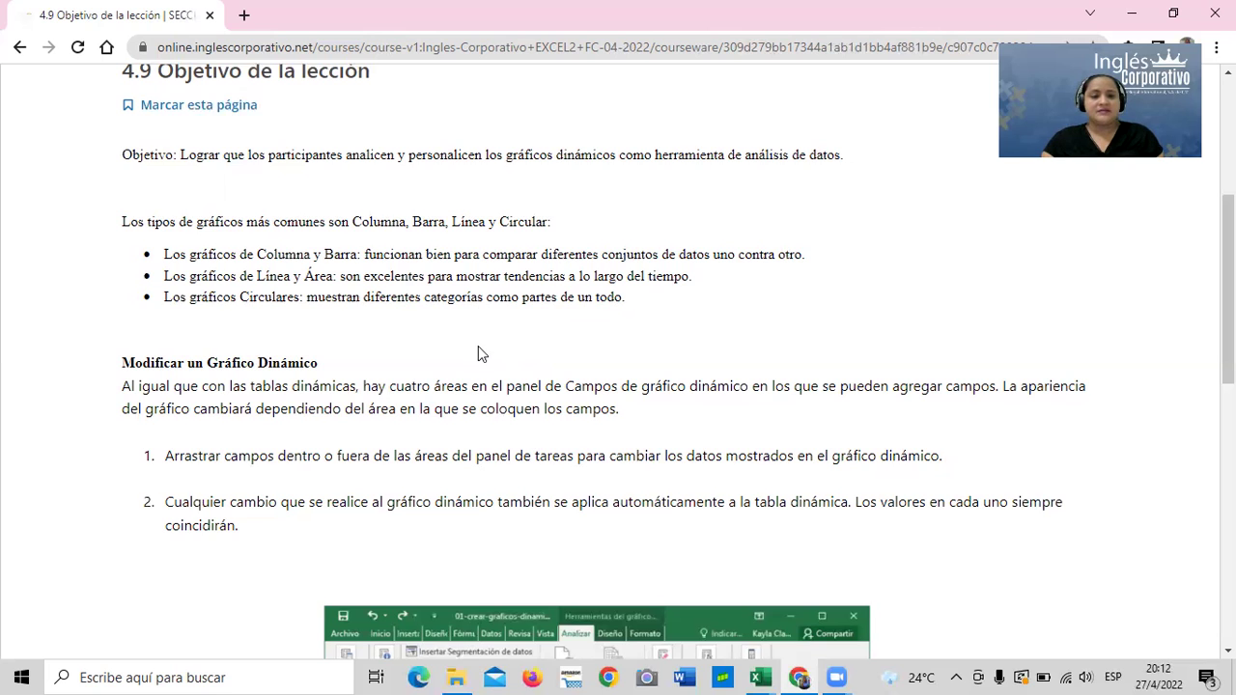
{"action": "scroll", "coordinate": [478, 345], "scroll_direction": "down", "scroll_amount": 1}
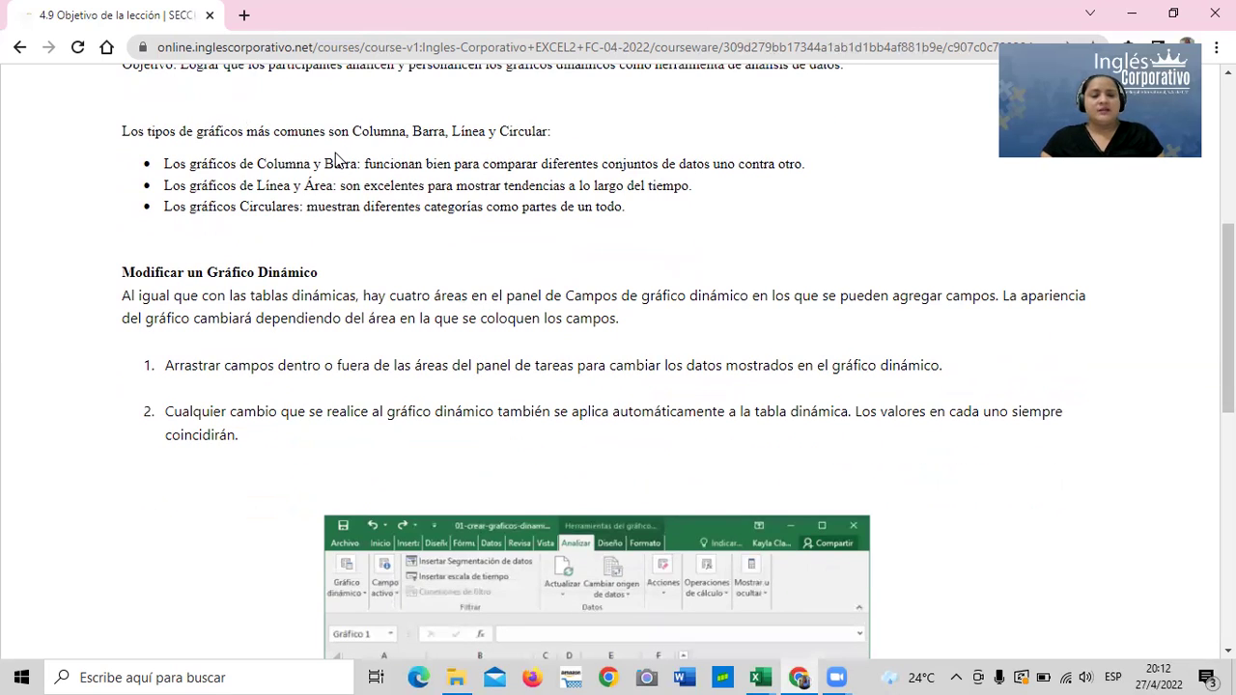
{"action": "scroll", "coordinate": [390, 291], "scroll_direction": "down", "scroll_amount": 1}
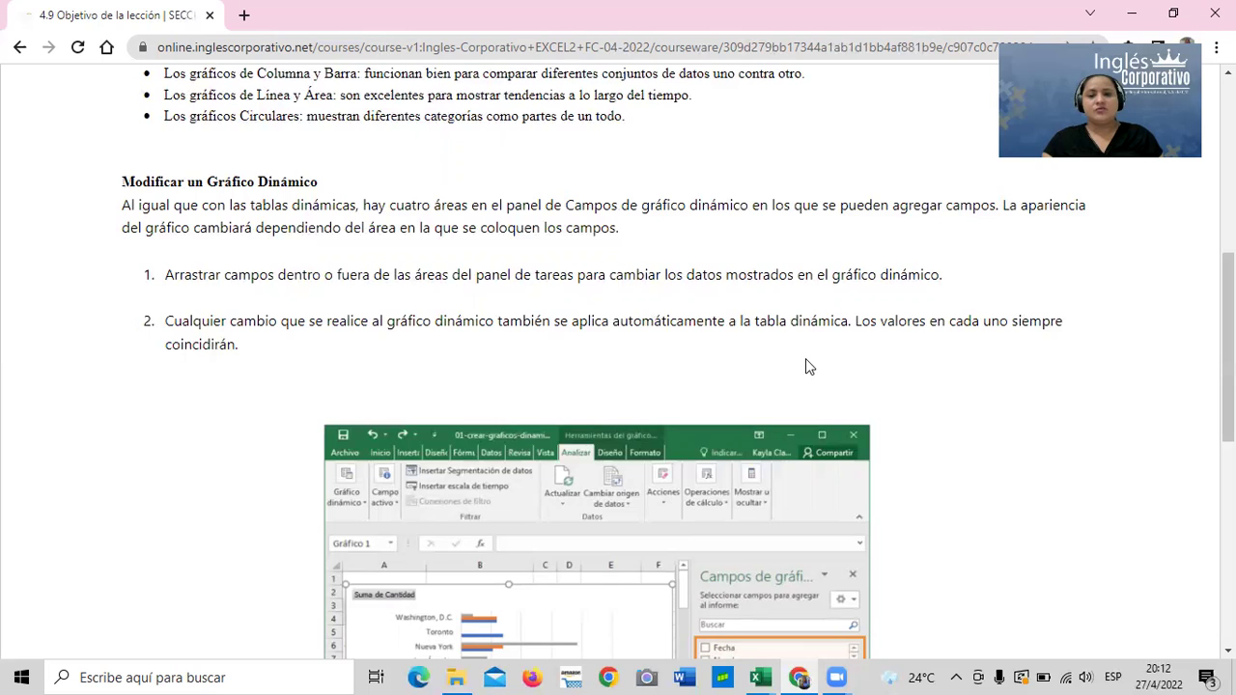
{"action": "scroll", "coordinate": [801, 368], "scroll_direction": "down", "scroll_amount": 1}
{"action": "scroll", "coordinate": [802, 370], "scroll_direction": "down", "scroll_amount": 1}
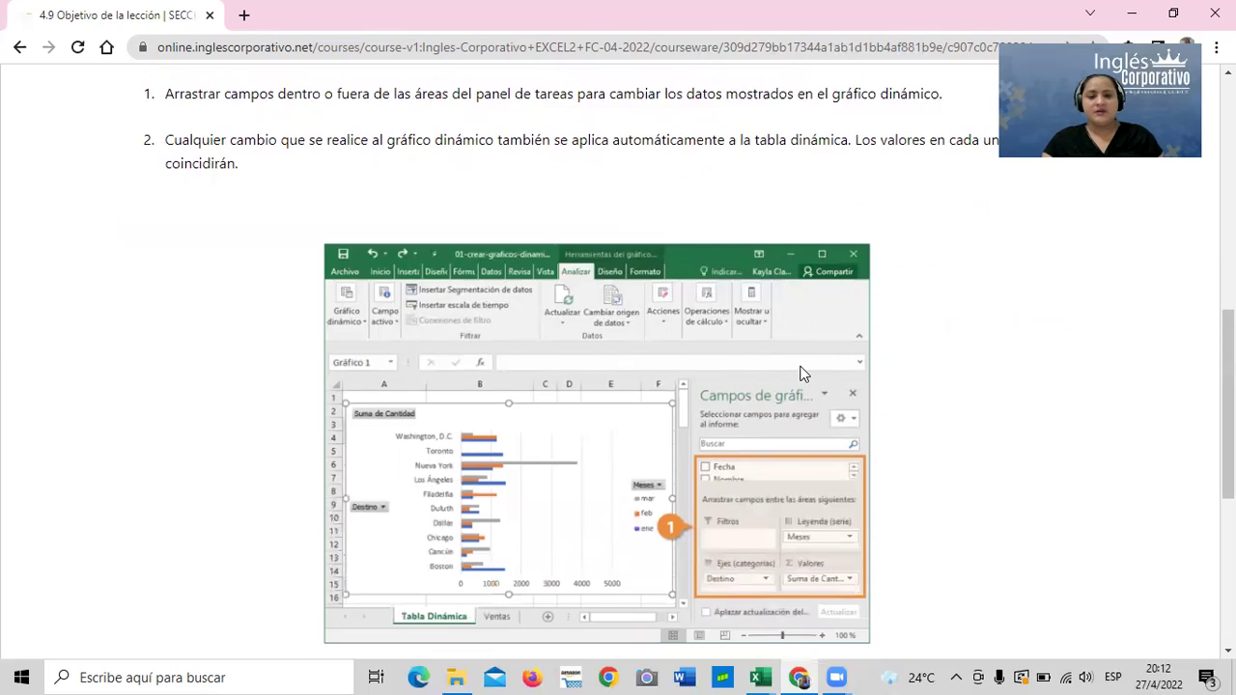
{"action": "scroll", "coordinate": [799, 374], "scroll_direction": "down", "scroll_amount": 2}
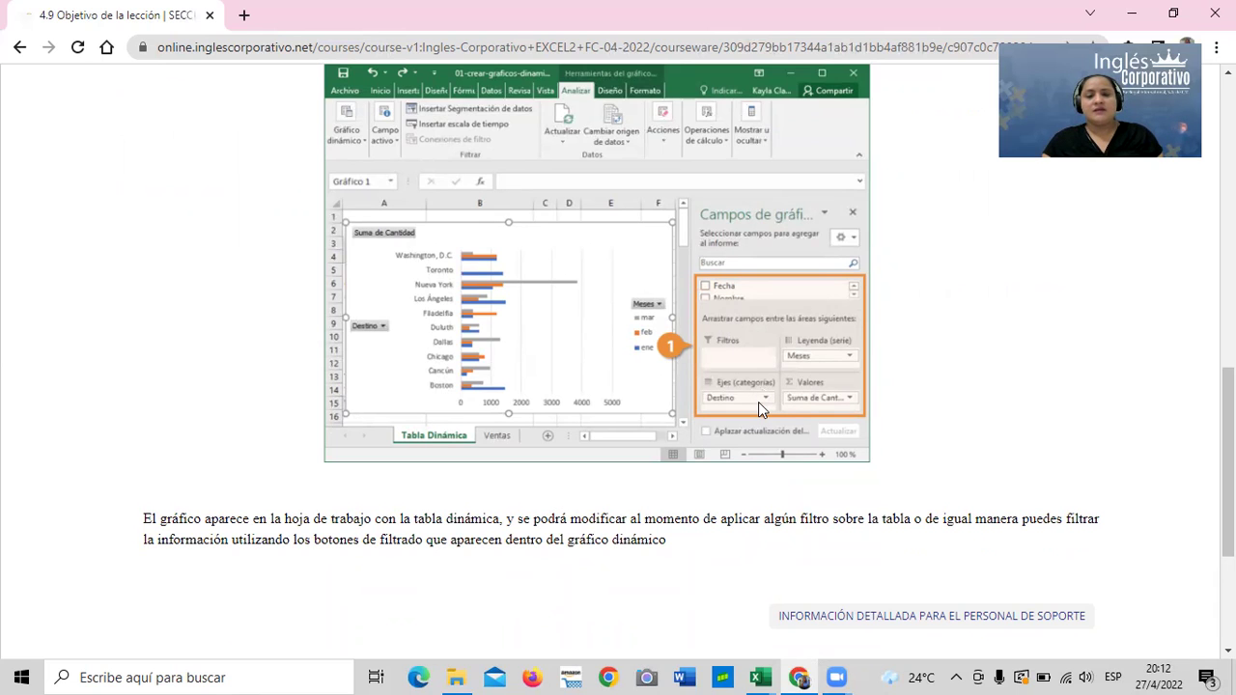
{"action": "scroll", "coordinate": [758, 402], "scroll_direction": "up", "scroll_amount": 1}
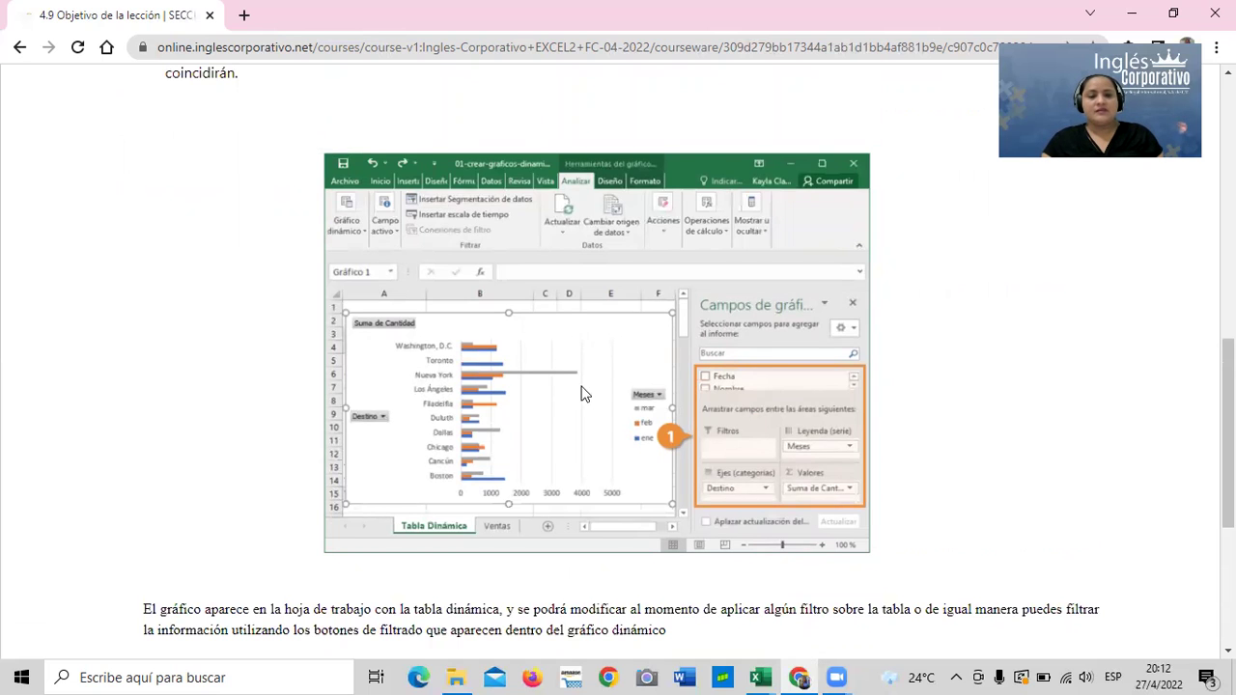
{"action": "scroll", "coordinate": [585, 418], "scroll_direction": "up", "scroll_amount": 1}
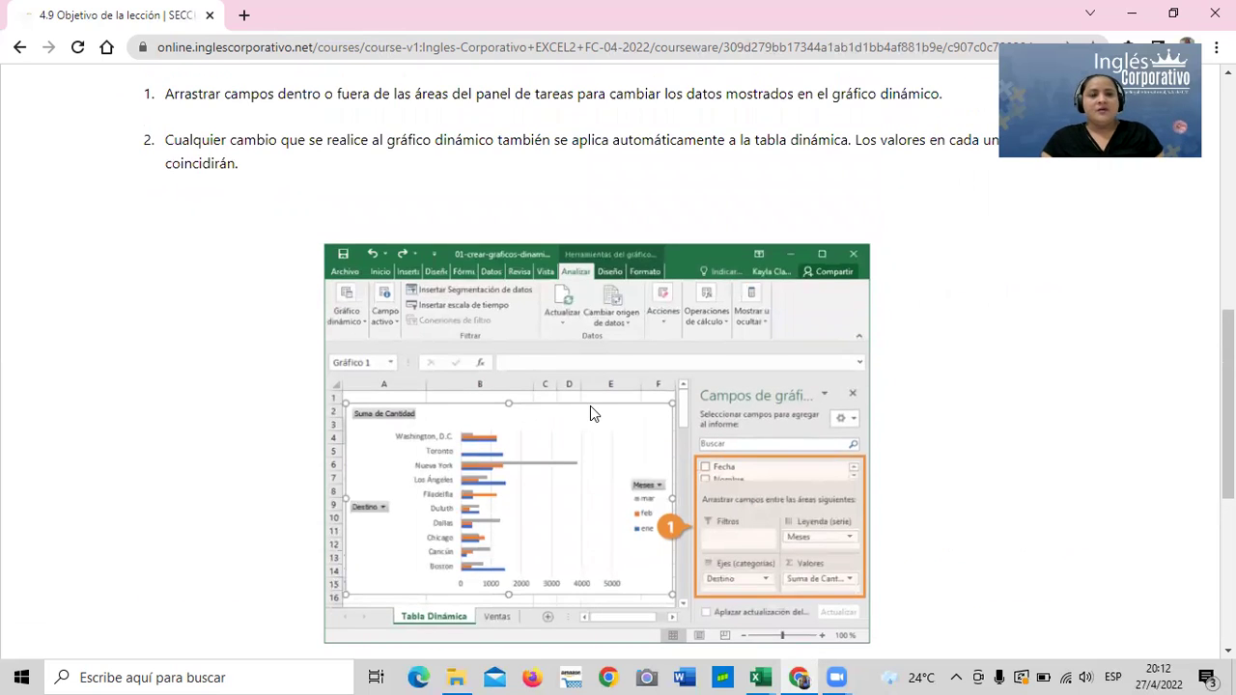
{"action": "scroll", "coordinate": [590, 406], "scroll_direction": "up", "scroll_amount": 1}
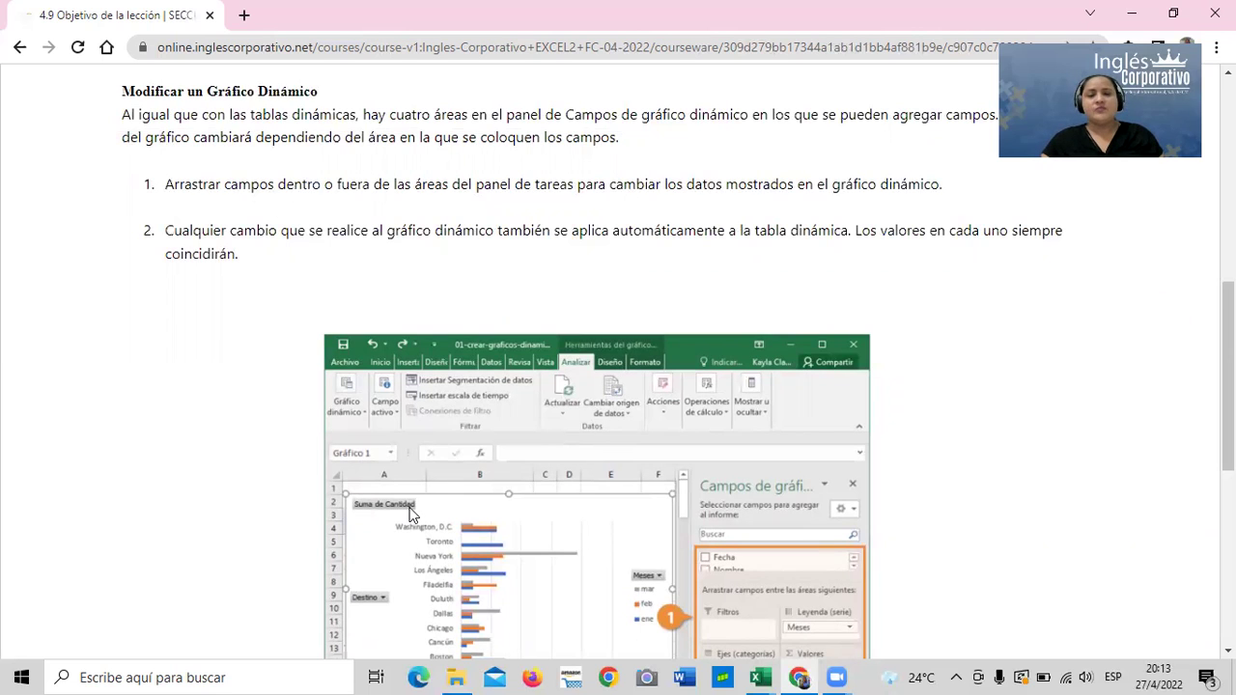
{"action": "scroll", "coordinate": [700, 591], "scroll_direction": "down", "scroll_amount": 1}
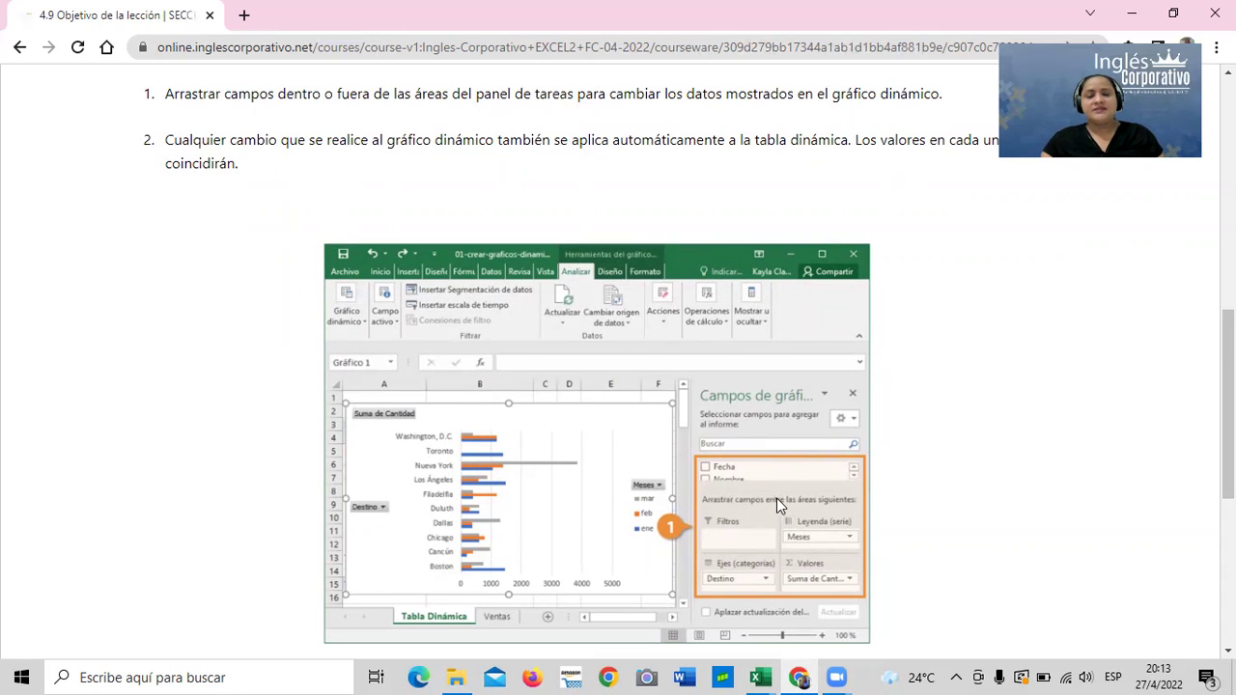
{"action": "scroll", "coordinate": [775, 495], "scroll_direction": "down", "scroll_amount": 2}
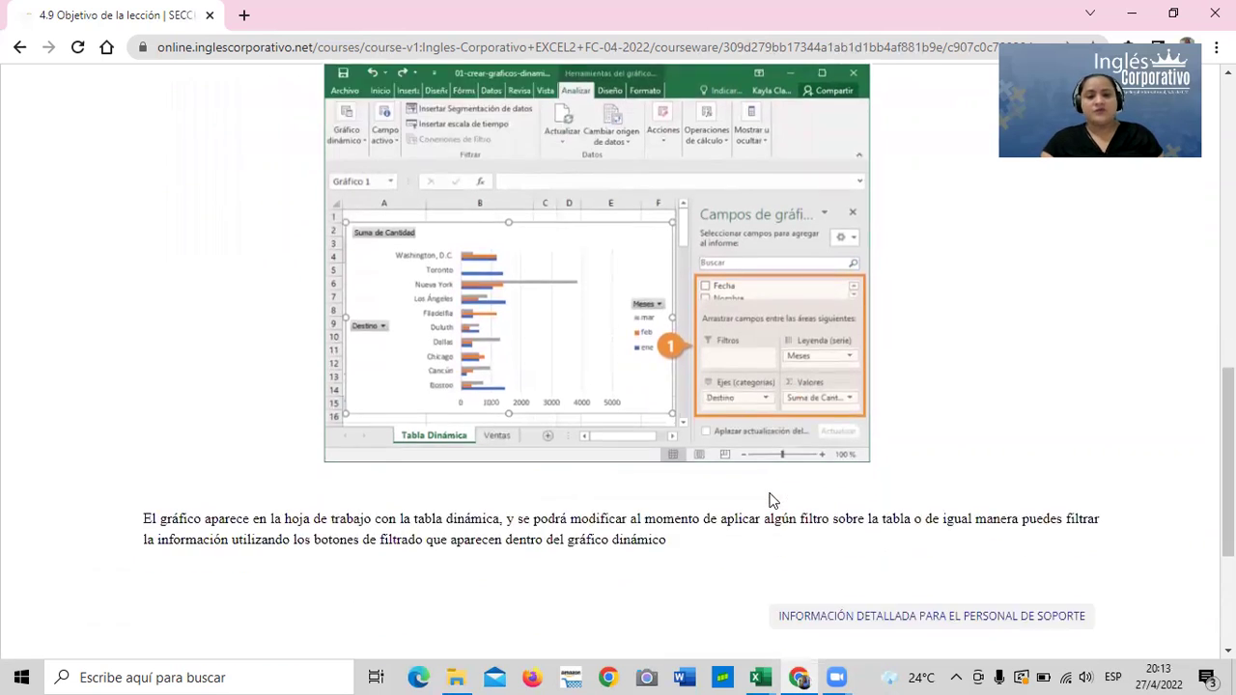
{"action": "scroll", "coordinate": [772, 497], "scroll_direction": "down", "scroll_amount": 1}
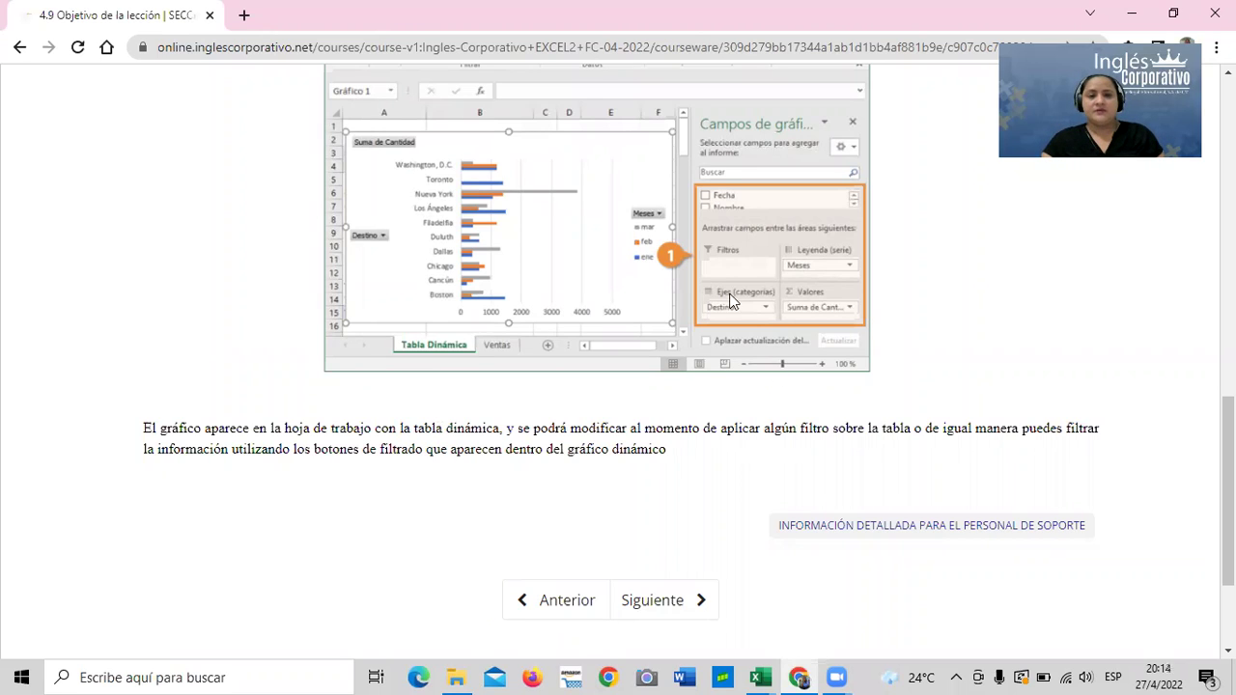
Step: Advance to unit 4.10 Personalizar Gráficos Dinámicos and scroll past the video to the practice file link
{"action": "left_click", "coordinate": [664, 601]}
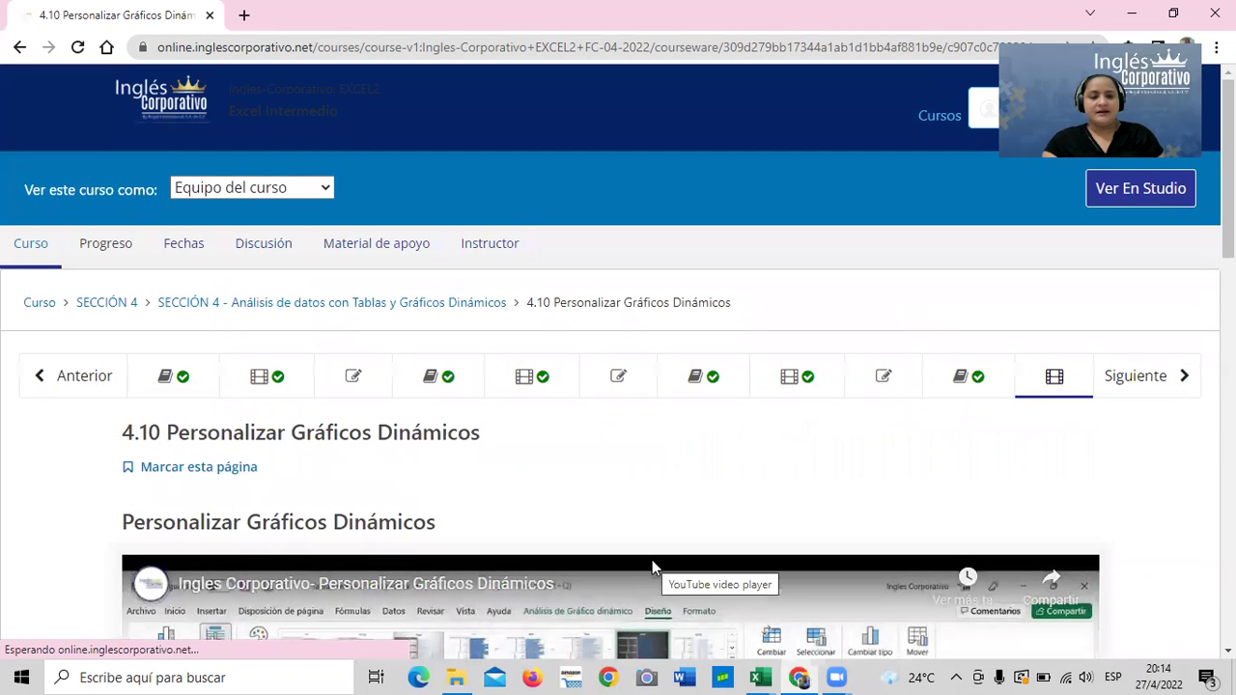
{"action": "scroll", "coordinate": [654, 568], "scroll_direction": "down", "scroll_amount": 2}
{"action": "scroll", "coordinate": [654, 568], "scroll_direction": "down", "scroll_amount": 3}
{"action": "scroll", "coordinate": [651, 566], "scroll_direction": "down", "scroll_amount": 2}
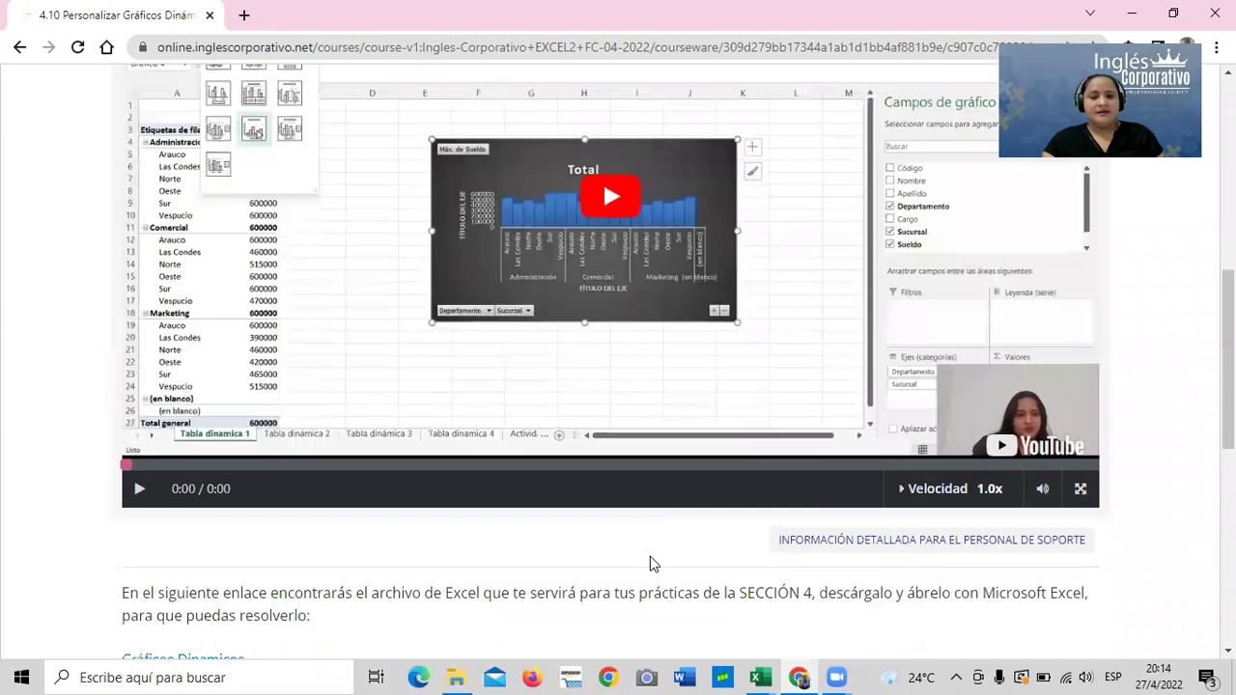
{"action": "scroll", "coordinate": [651, 566], "scroll_direction": "down", "scroll_amount": 2}
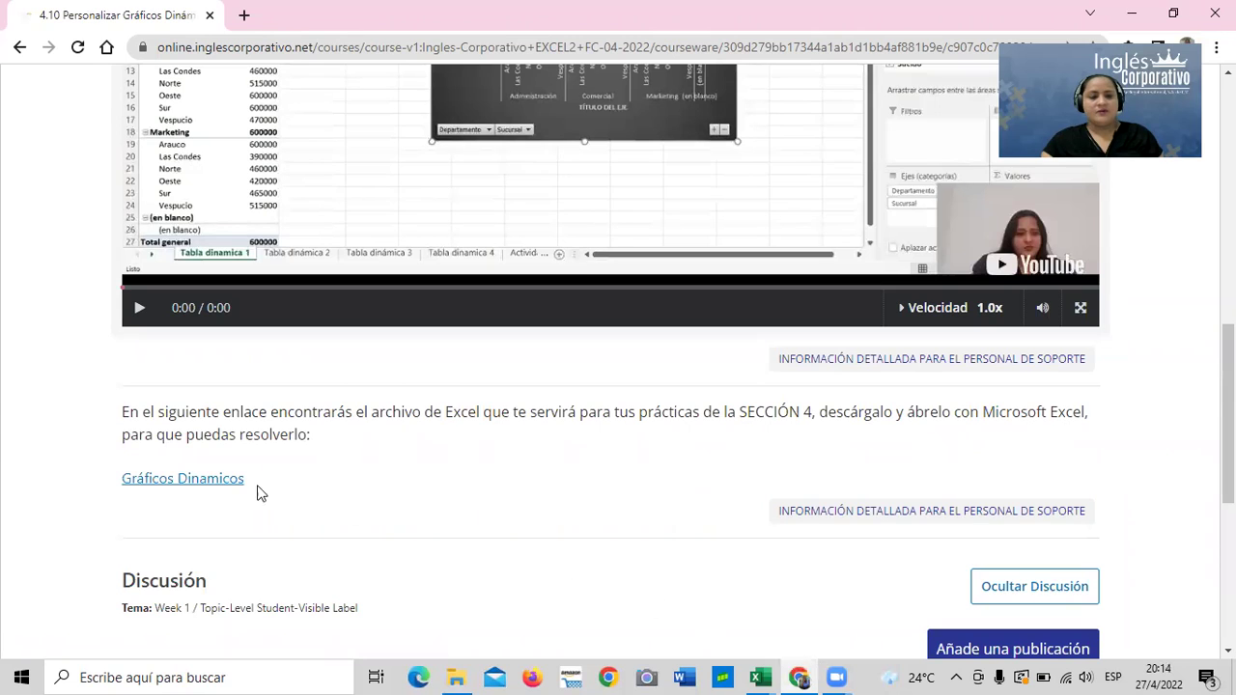
Step: Download and open the Gráficos Dinamicos workbook, cancel editing, then minimize it
{"action": "left_click", "coordinate": [186, 483]}
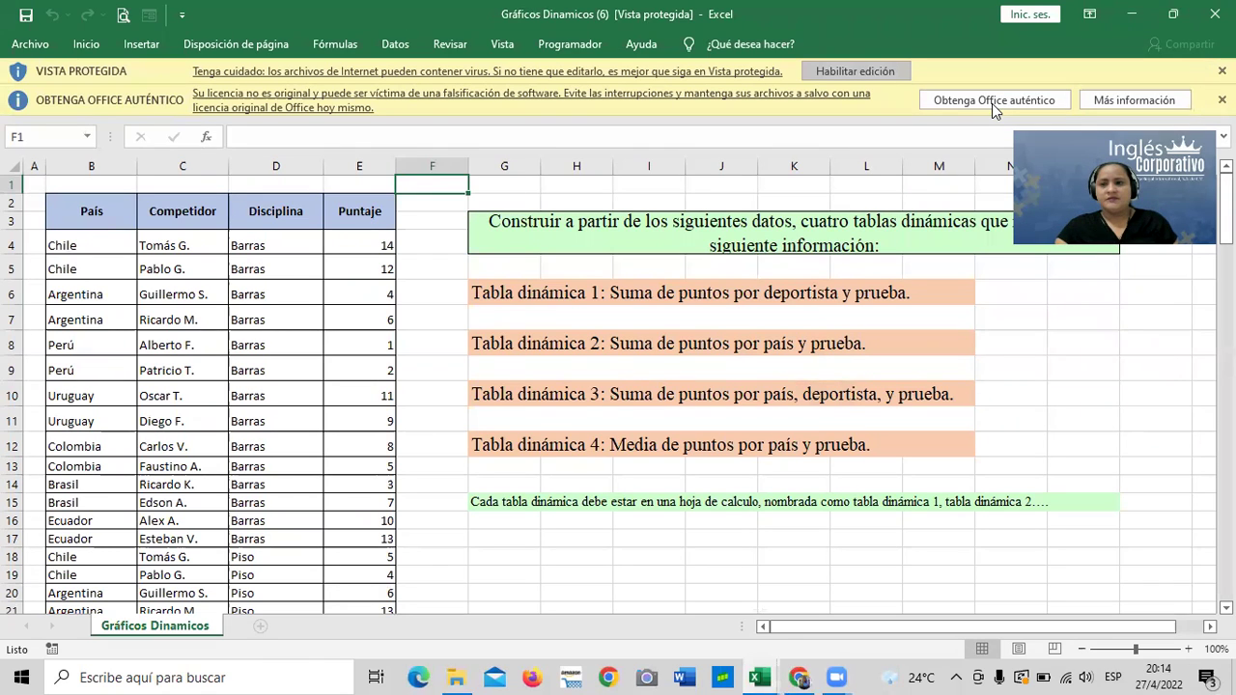
{"action": "left_click", "coordinate": [993, 102]}
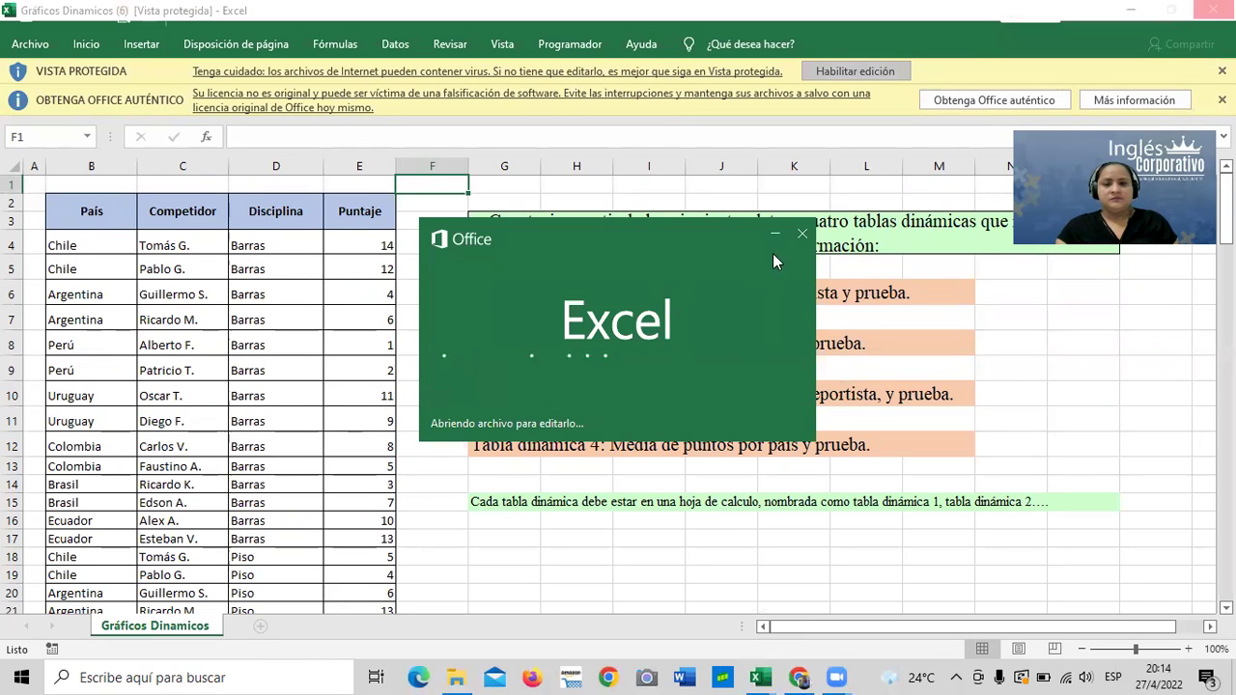
{"action": "left_click", "coordinate": [802, 234]}
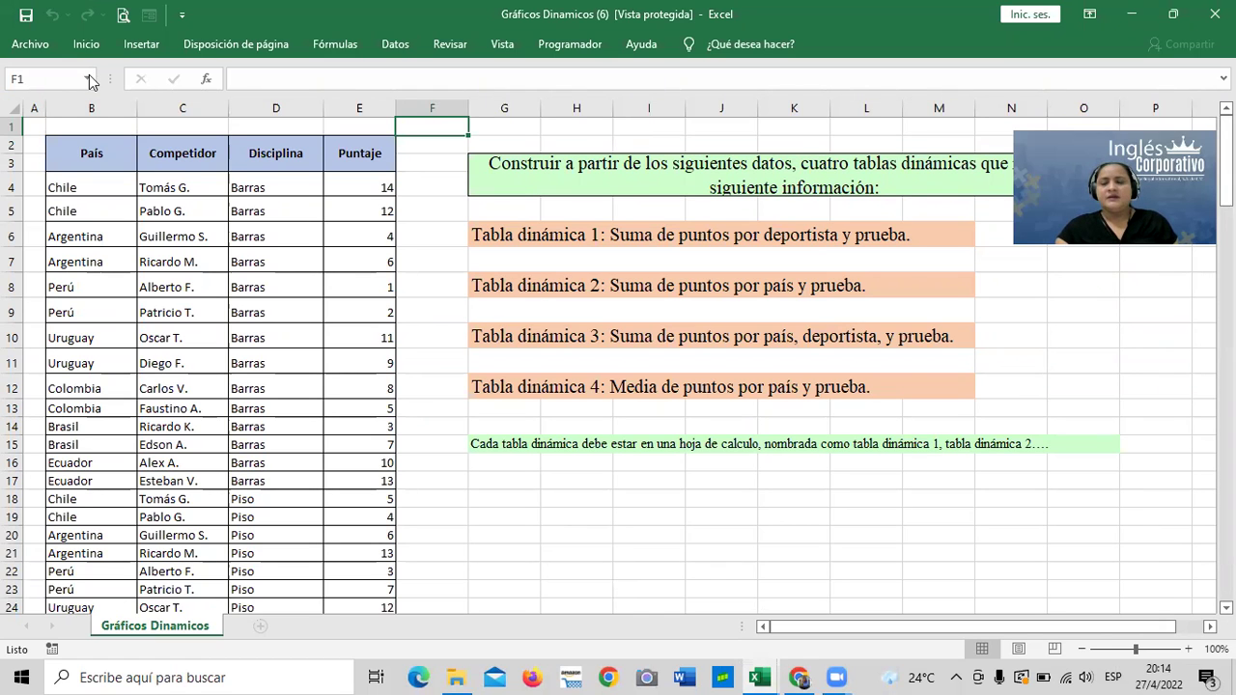
{"action": "left_click", "coordinate": [1132, 18]}
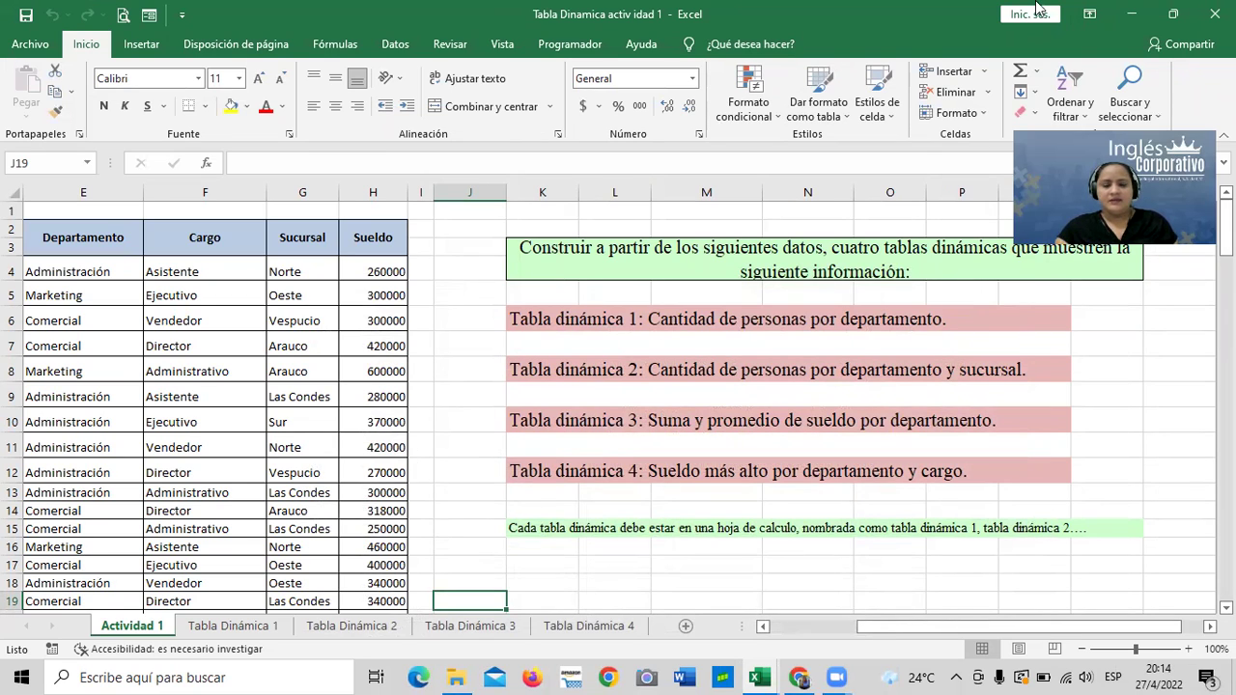
Step: Look through the Tabla Dinámica 2, 3, 4 and 1 sheets, then switch back to the browser lesson
{"action": "left_click", "coordinate": [341, 626]}
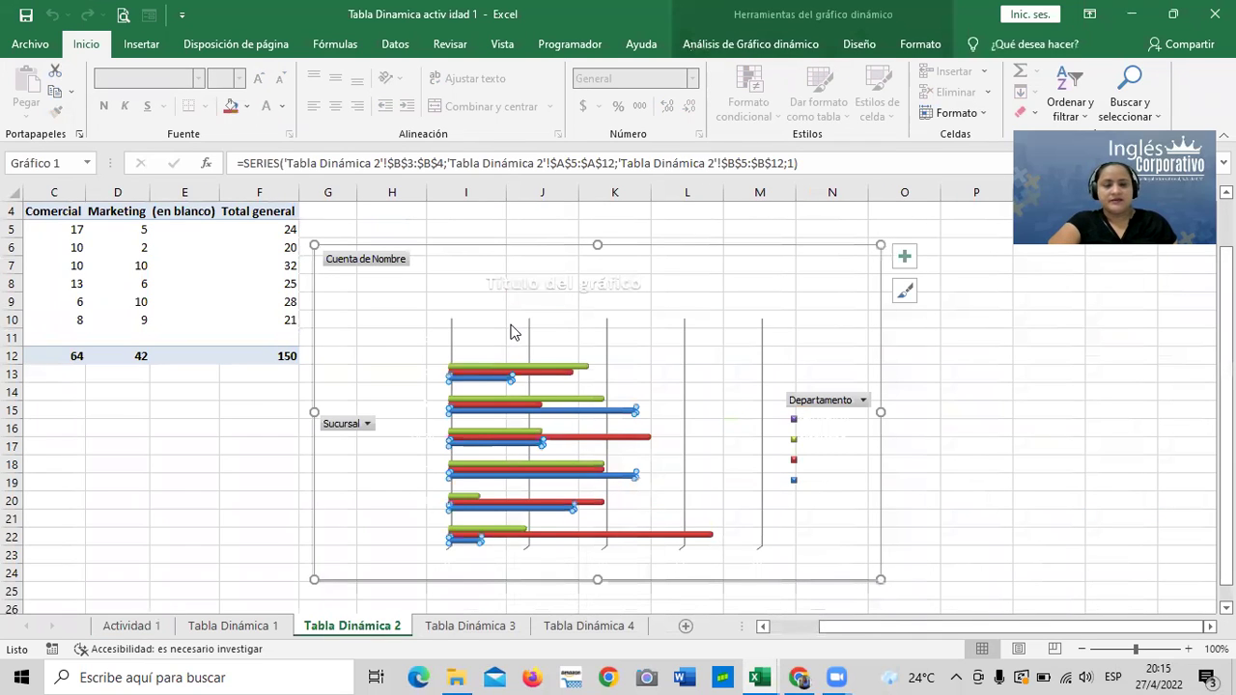
{"action": "left_click", "coordinate": [474, 626]}
{"action": "left_click", "coordinate": [579, 630]}
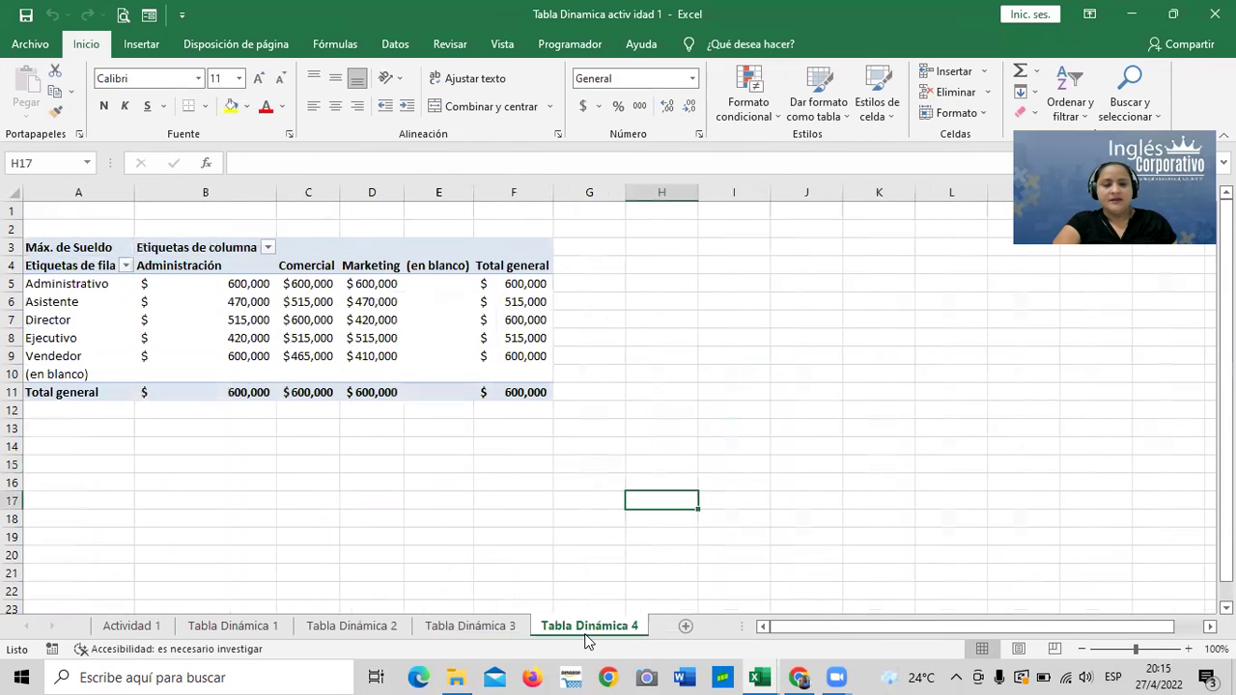
{"action": "left_click", "coordinate": [238, 628]}
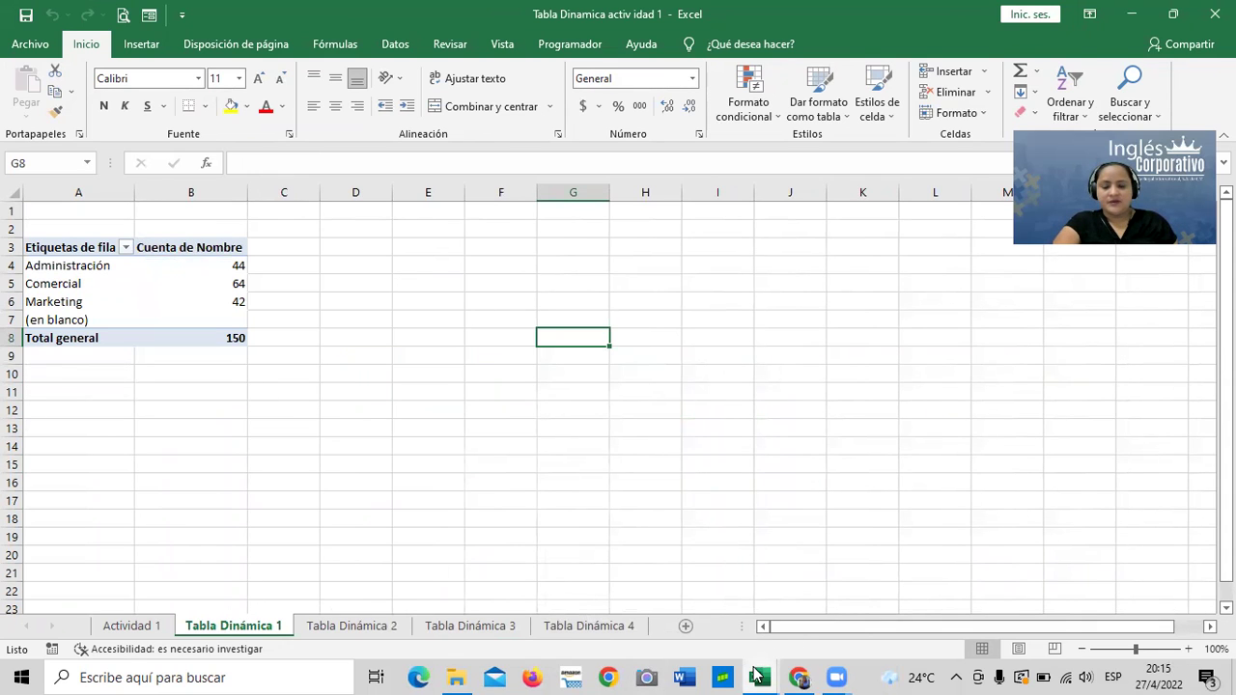
{"action": "mouse_move", "coordinate": [799, 678]}
{"action": "left_click", "coordinate": [779, 632]}
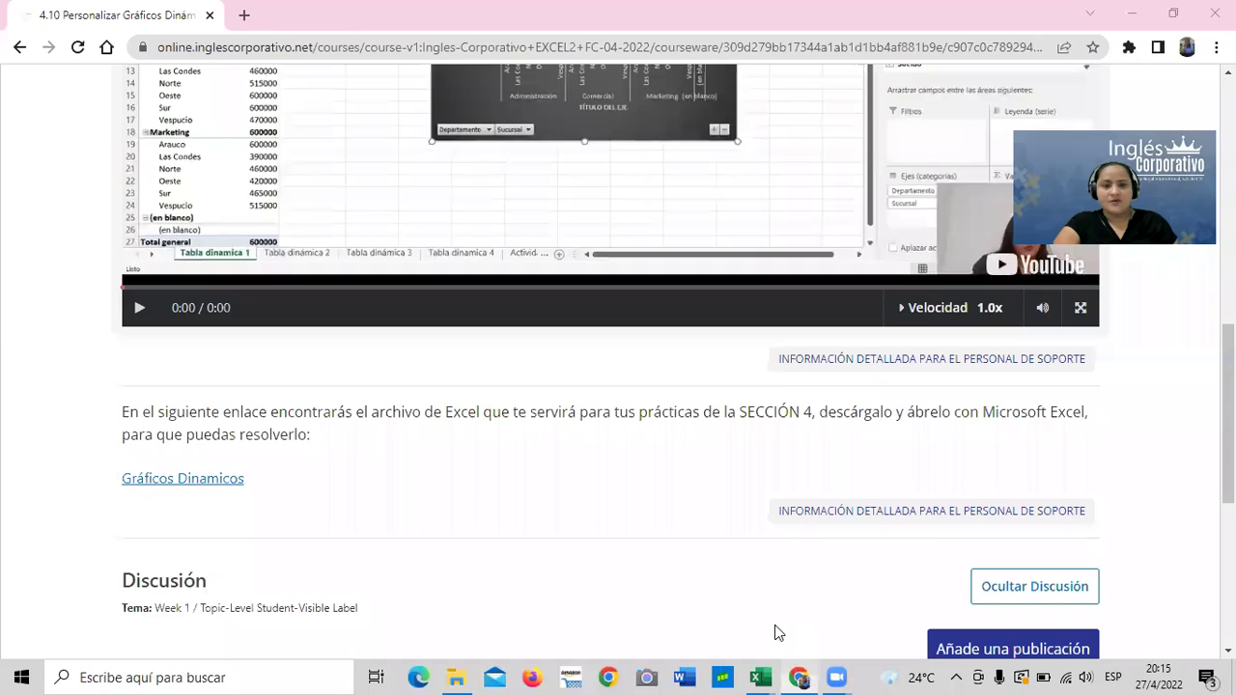
{"action": "scroll", "coordinate": [521, 483], "scroll_direction": "up", "scroll_amount": 3}
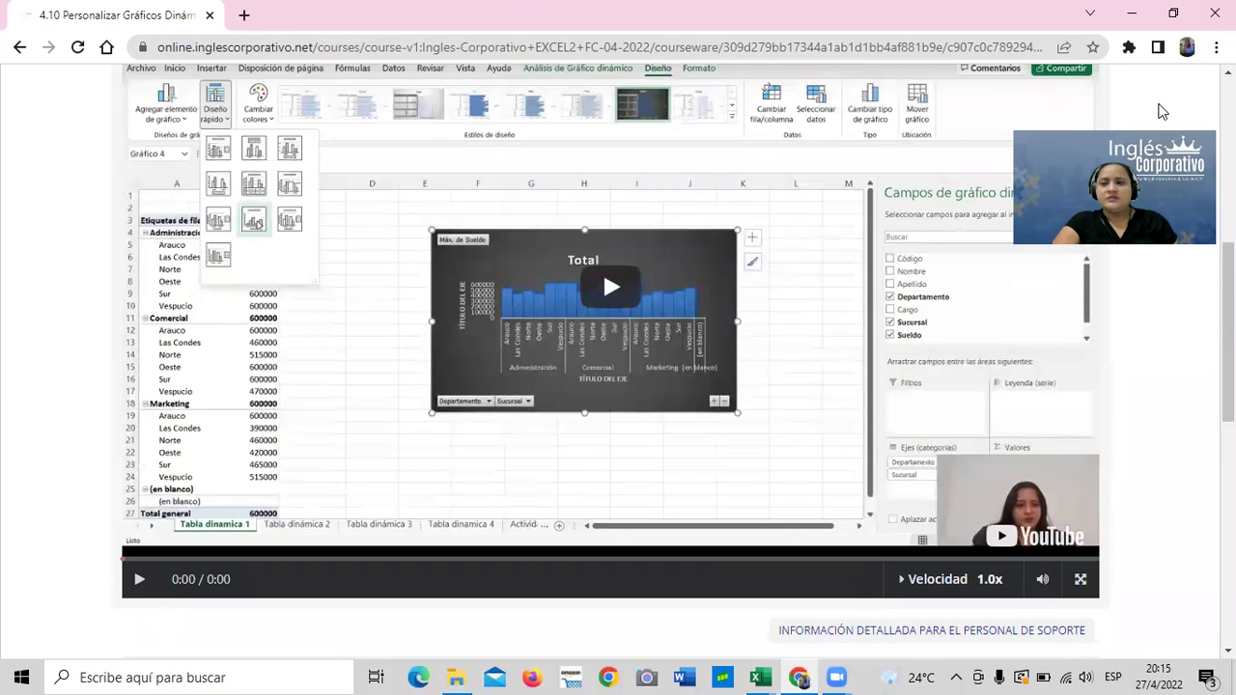
Step: Play the embedded Personalizar Gráficos Dinámicos video and raise the volume
{"action": "scroll", "coordinate": [640, 296], "scroll_direction": "up", "scroll_amount": 2}
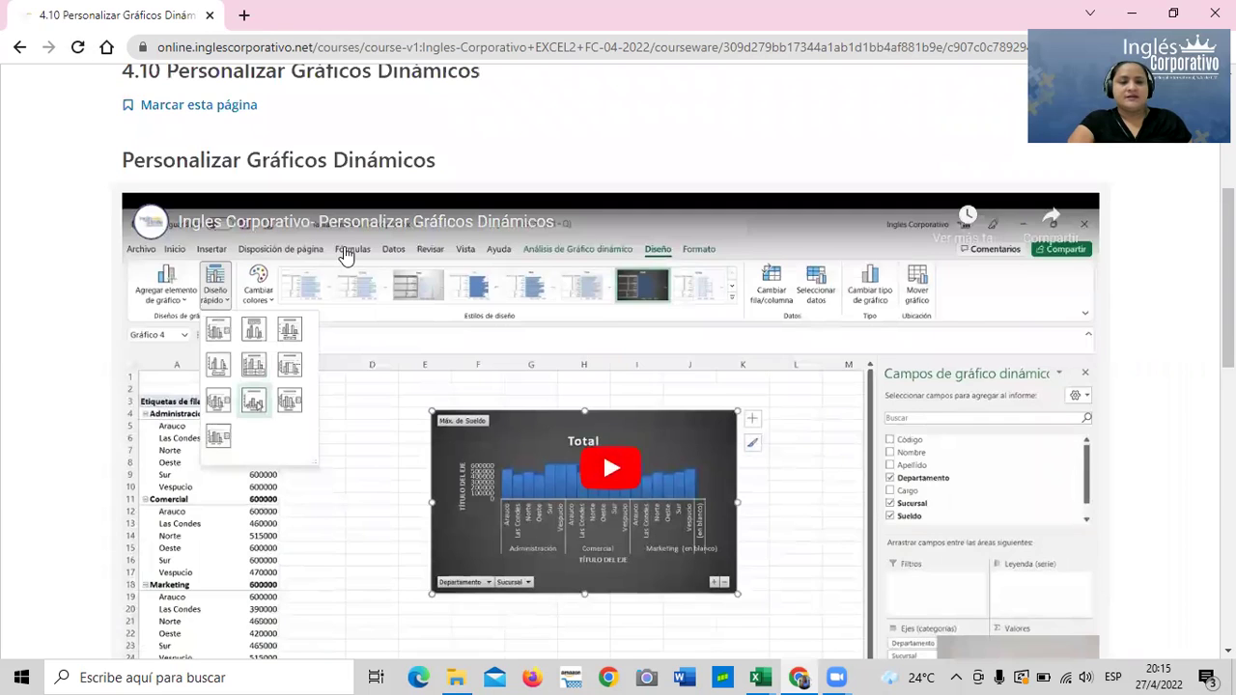
{"action": "scroll", "coordinate": [346, 264], "scroll_direction": "down", "scroll_amount": 1}
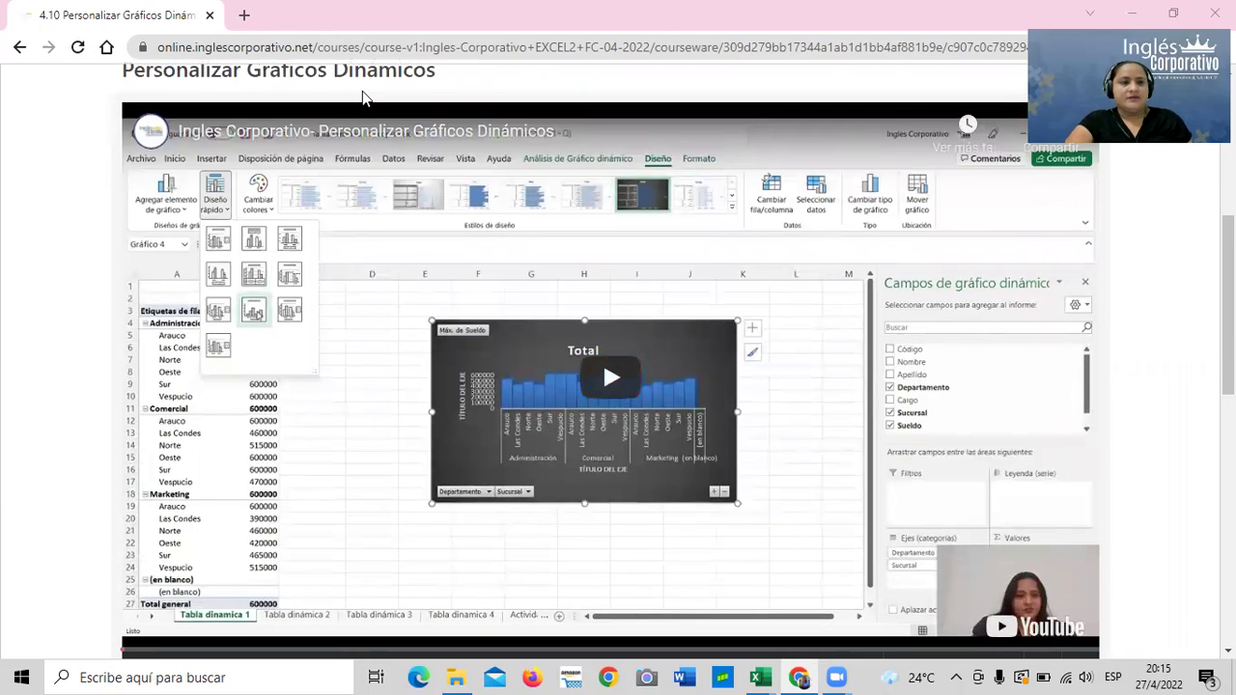
{"action": "left_click", "coordinate": [615, 377]}
{"action": "mouse_move", "coordinate": [610, 376]}
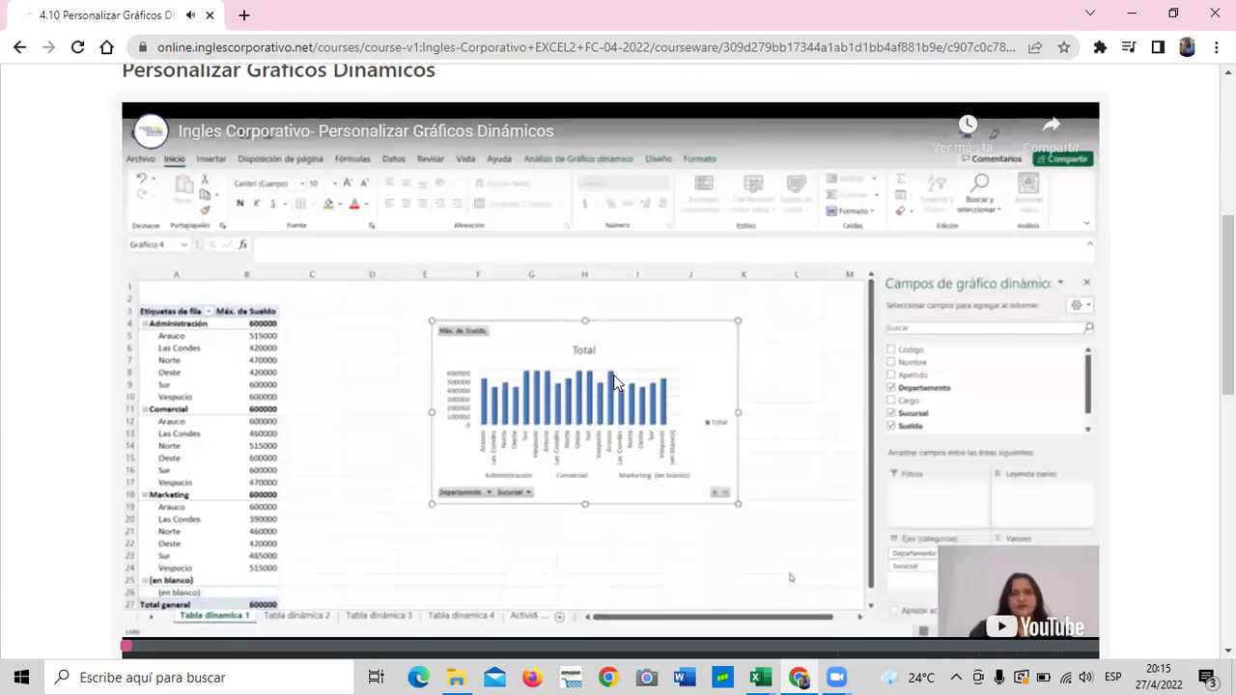
{"action": "key", "text": "XF86AudioRaiseVolume"}
{"action": "key", "text": "XF86AudioRaiseVolume"}
{"action": "key", "text": "XF86AudioRaiseVolume"}
{"action": "key", "text": "XF86AudioRaiseVolume"}
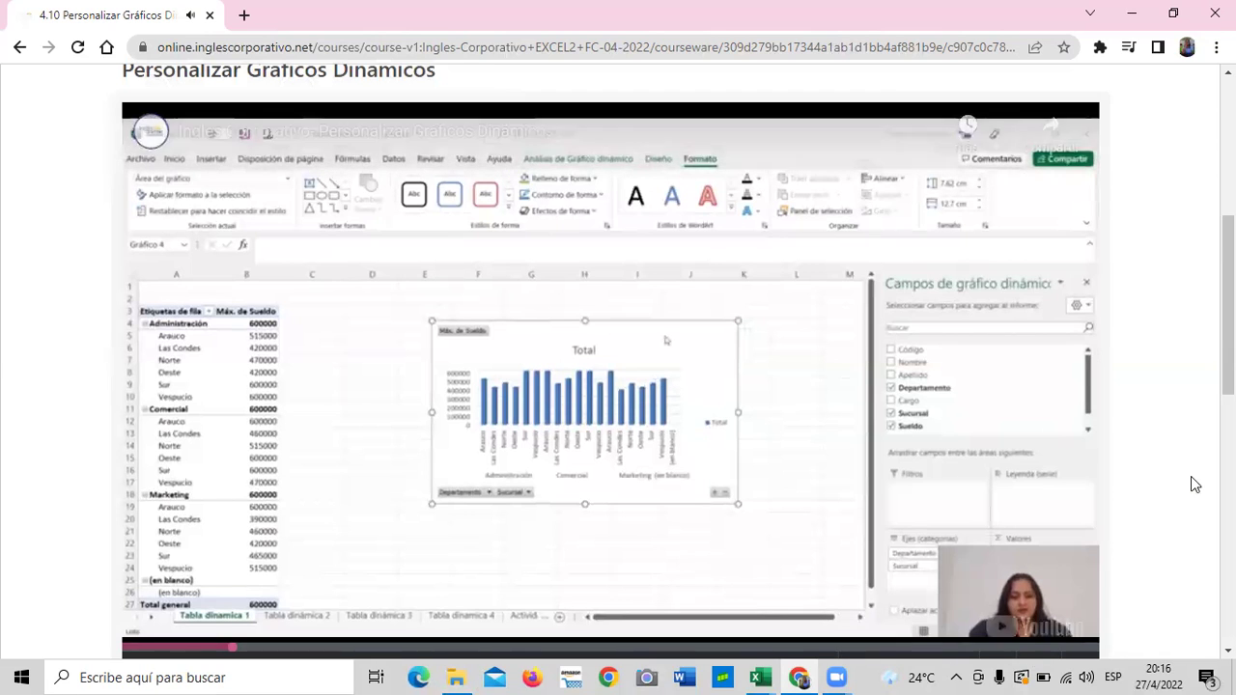
Step: Watch the lesson video to its end at 5:18, then scroll down to the Gráficos Dinamicos link
{"action": "scroll", "coordinate": [703, 406], "scroll_direction": "down", "scroll_amount": 1}
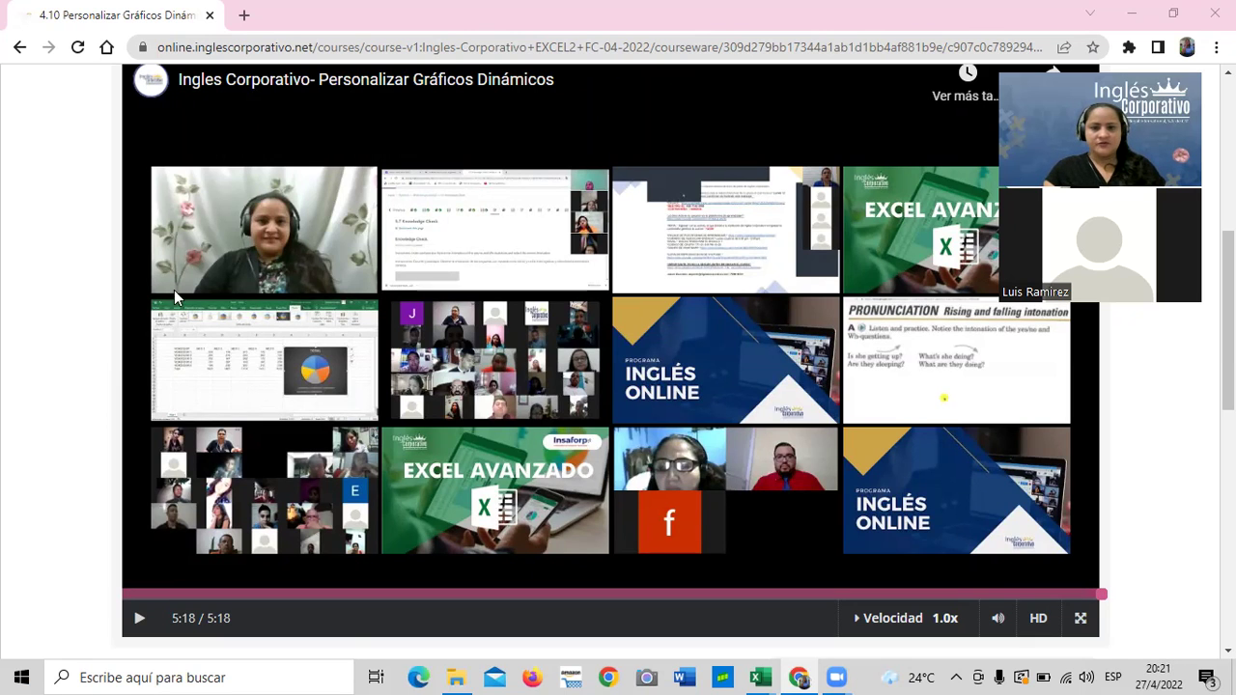
{"action": "scroll", "coordinate": [596, 406], "scroll_direction": "down", "scroll_amount": 1}
{"action": "scroll", "coordinate": [590, 410], "scroll_direction": "down", "scroll_amount": 2}
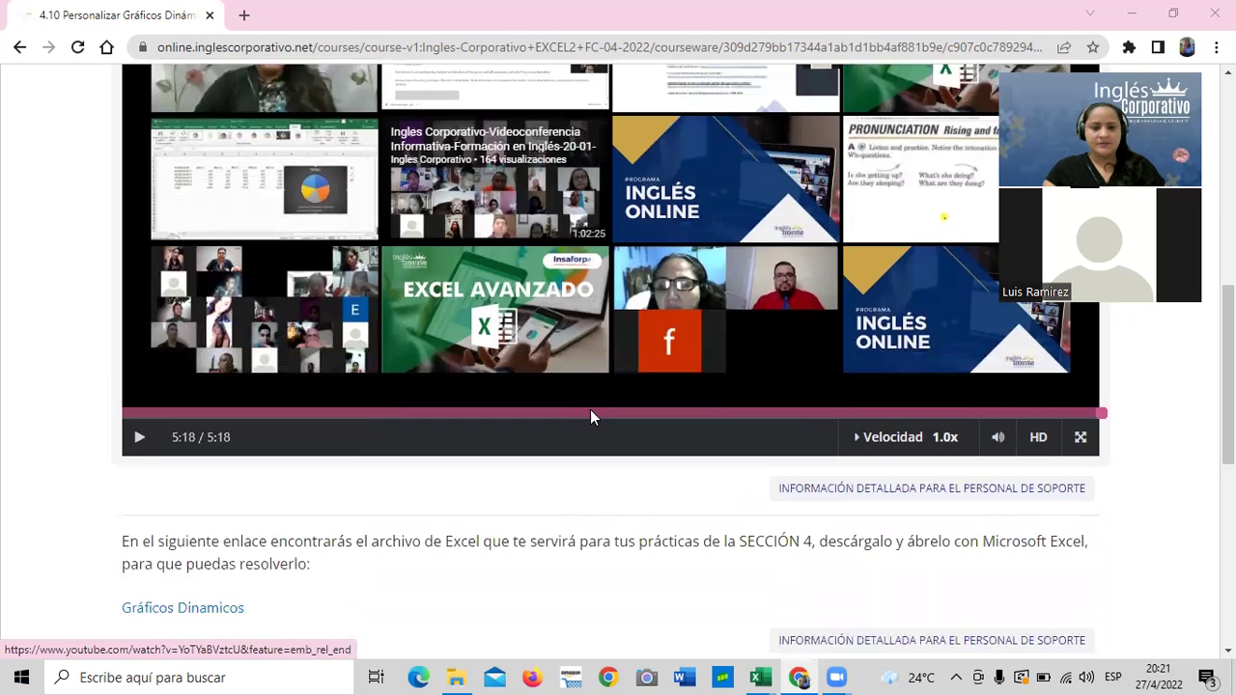
{"action": "scroll", "coordinate": [589, 419], "scroll_direction": "down", "scroll_amount": 1}
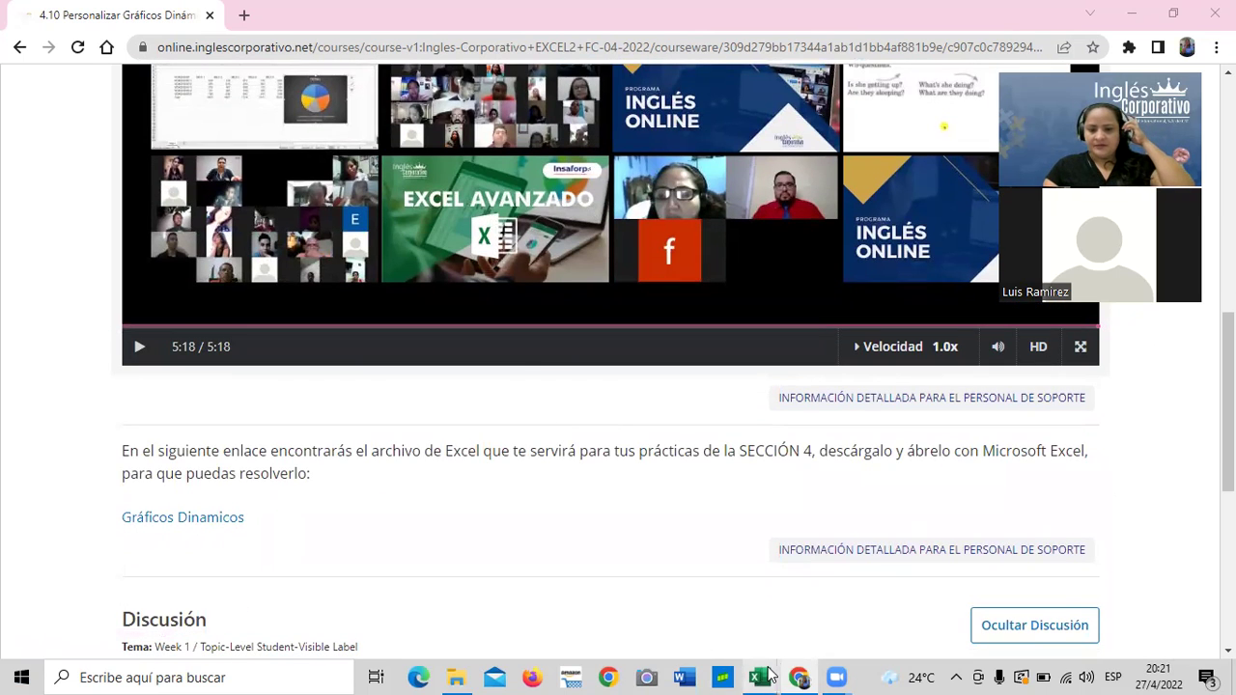
{"action": "mouse_move", "coordinate": [760, 678]}
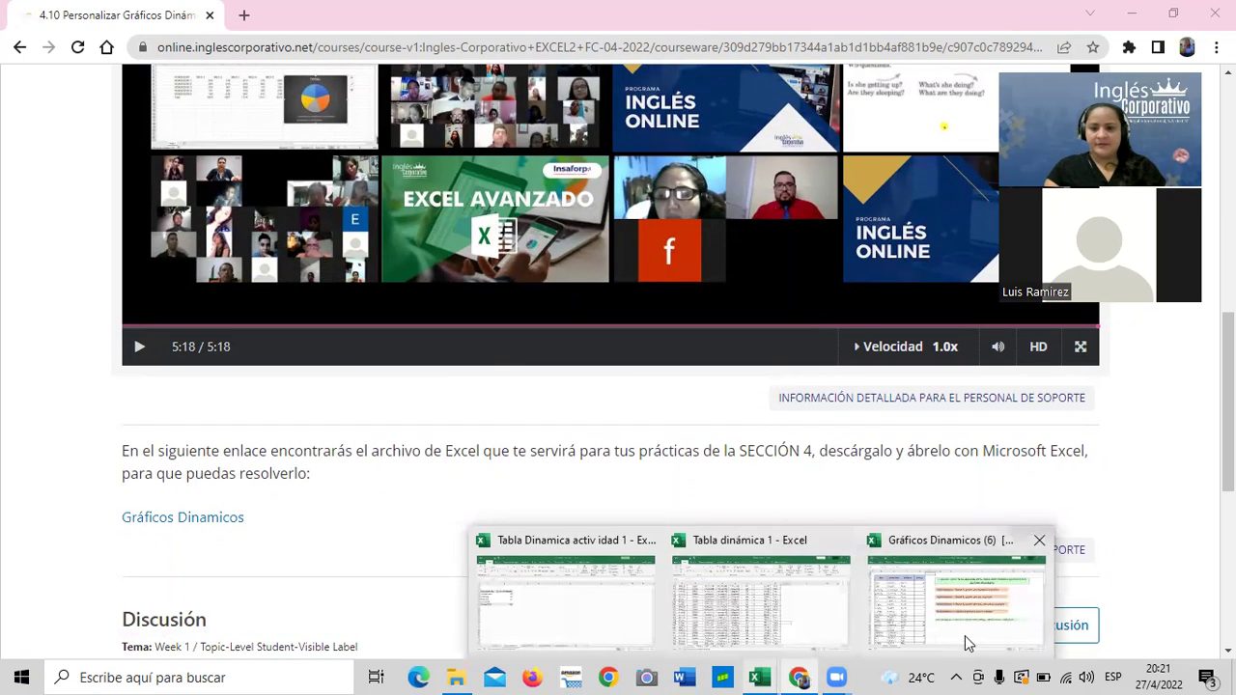
Step: Switch to the Tabla Dinamica actividad 1 workbook, review the Tabla Dinámica 2 chart, then return to Tabla Dinámica 1
{"action": "left_click", "coordinate": [970, 632]}
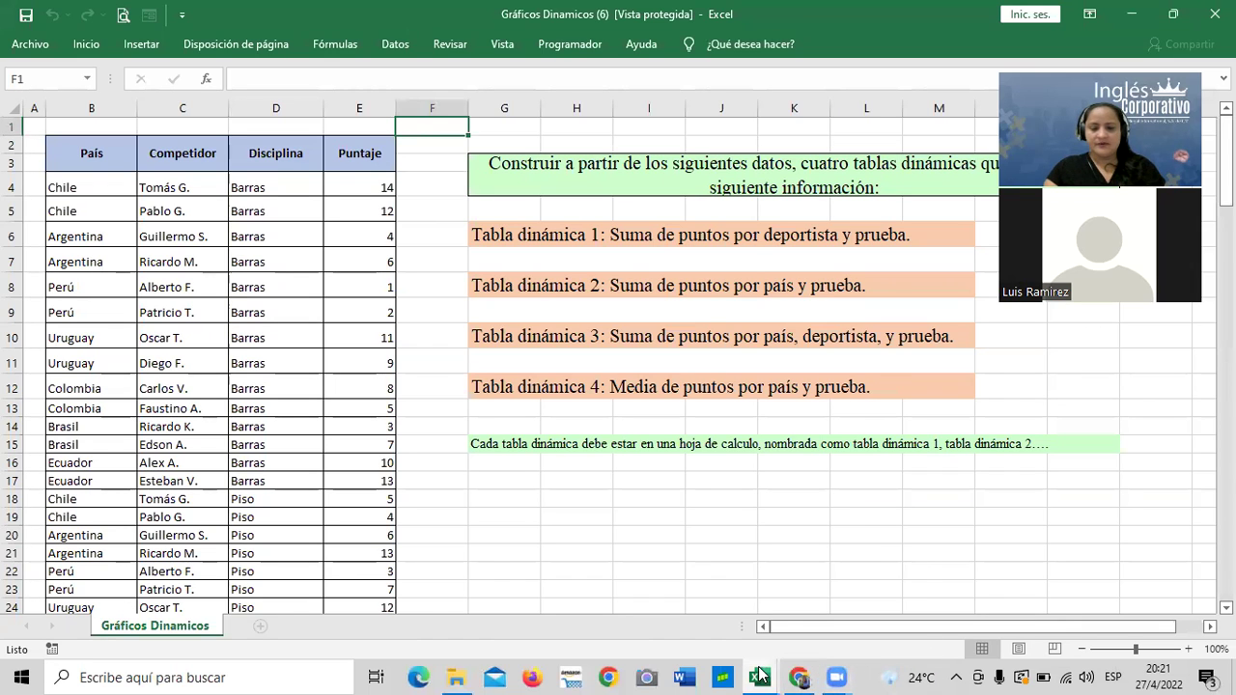
{"action": "mouse_move", "coordinate": [760, 677]}
{"action": "left_click", "coordinate": [624, 623]}
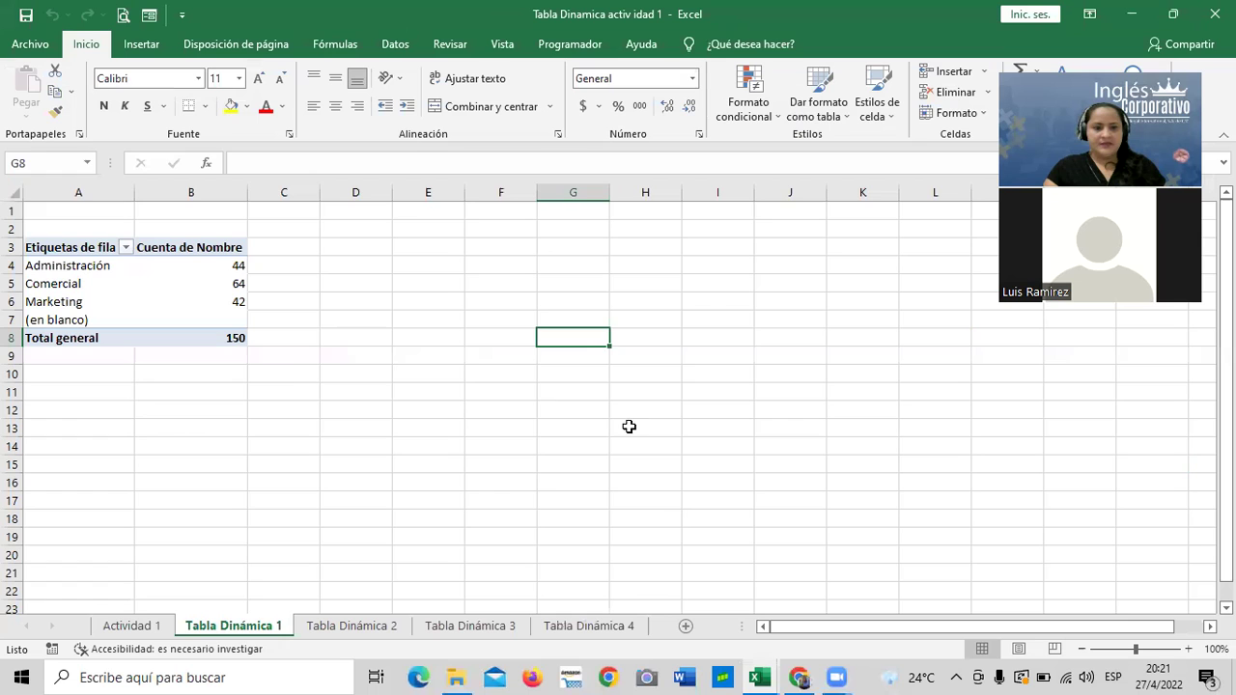
{"action": "left_click", "coordinate": [367, 627]}
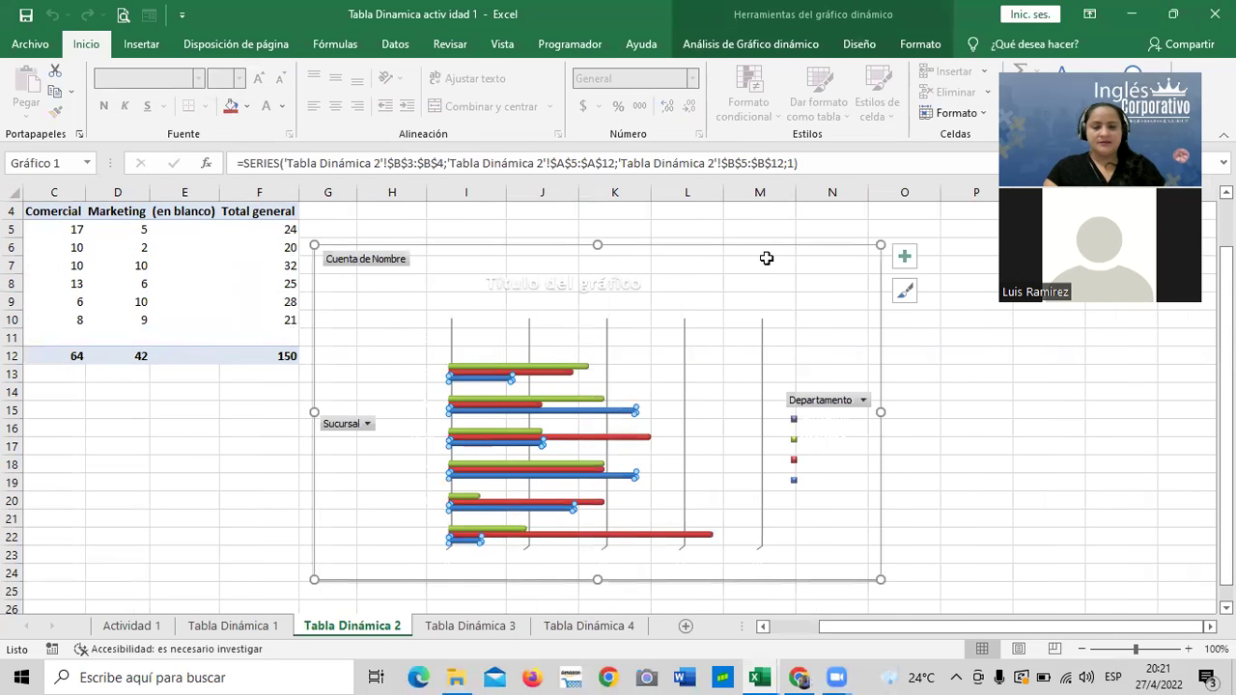
{"action": "left_click", "coordinate": [809, 278]}
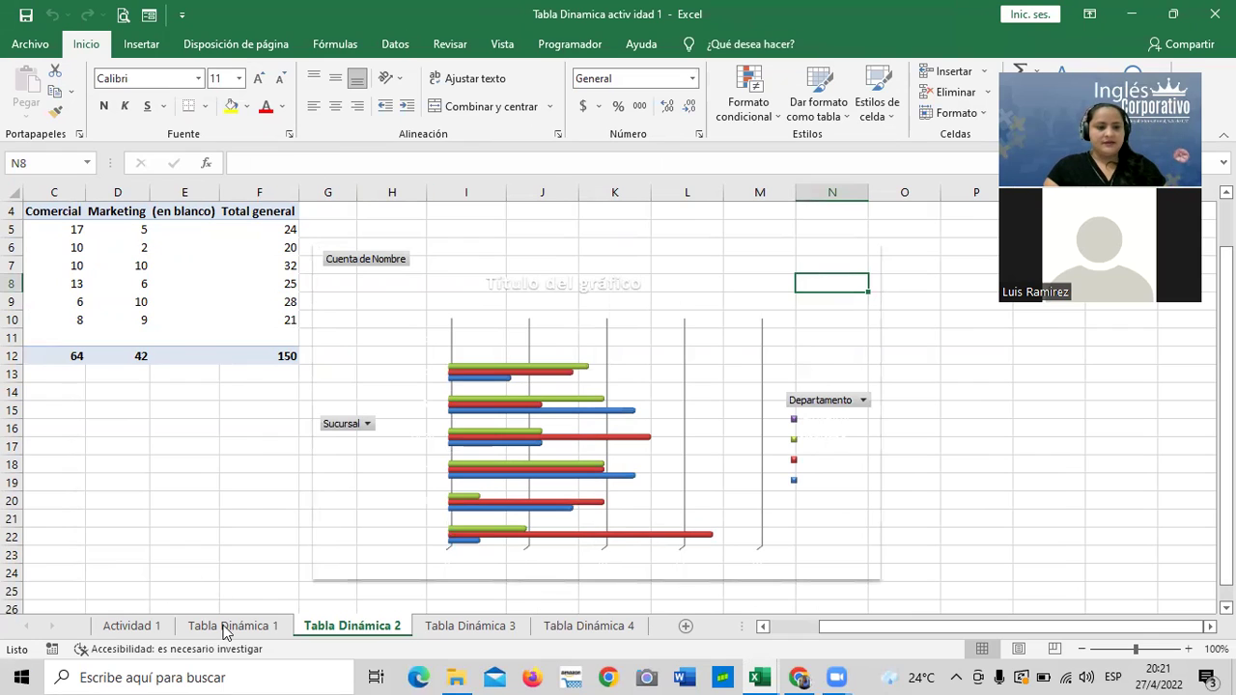
{"action": "left_click", "coordinate": [658, 303]}
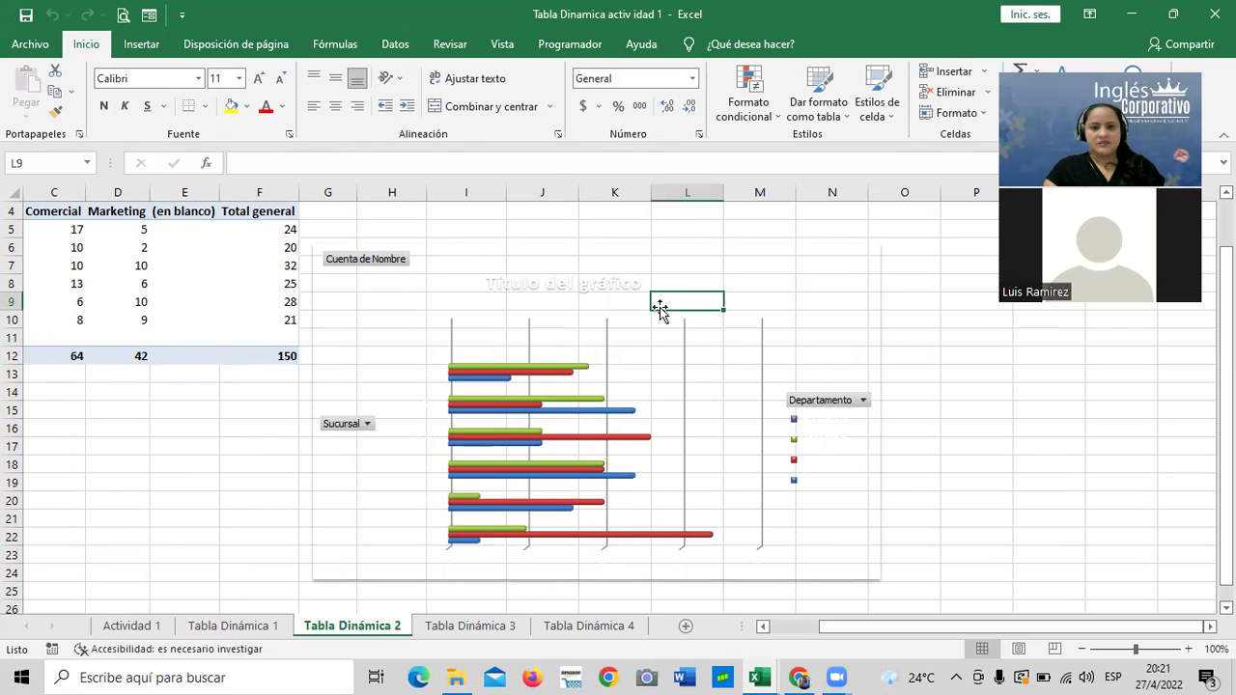
{"action": "left_click", "coordinate": [753, 280]}
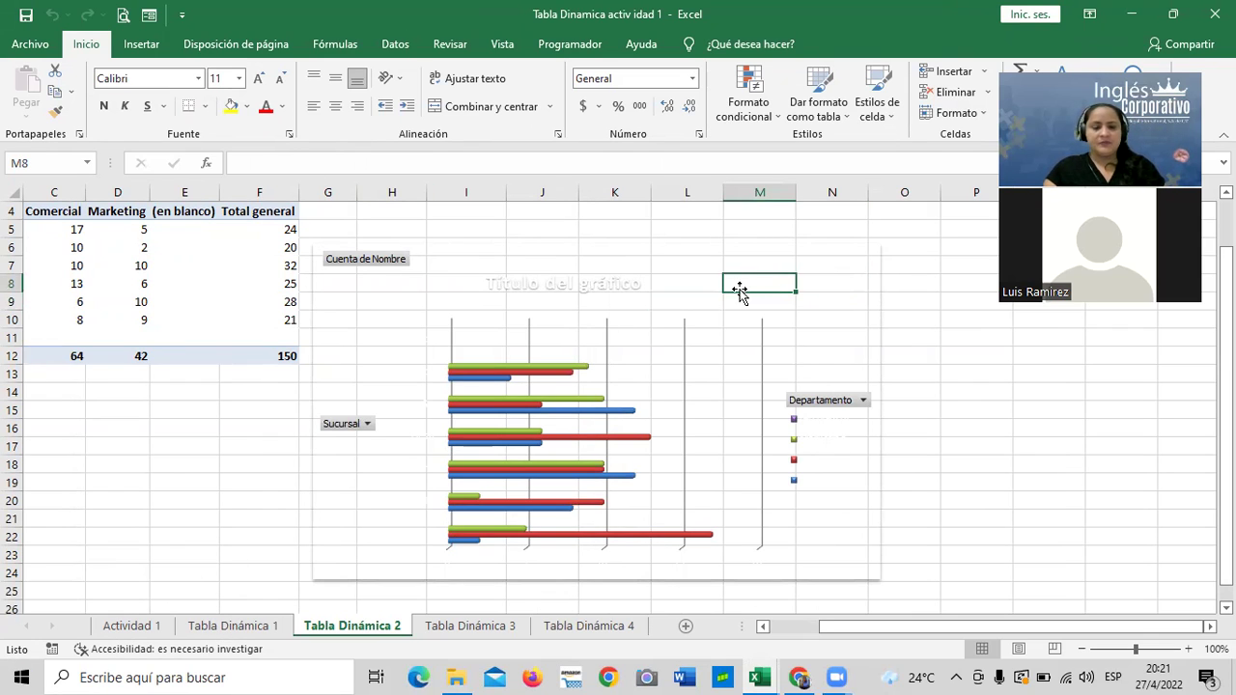
{"action": "left_click", "coordinate": [249, 628]}
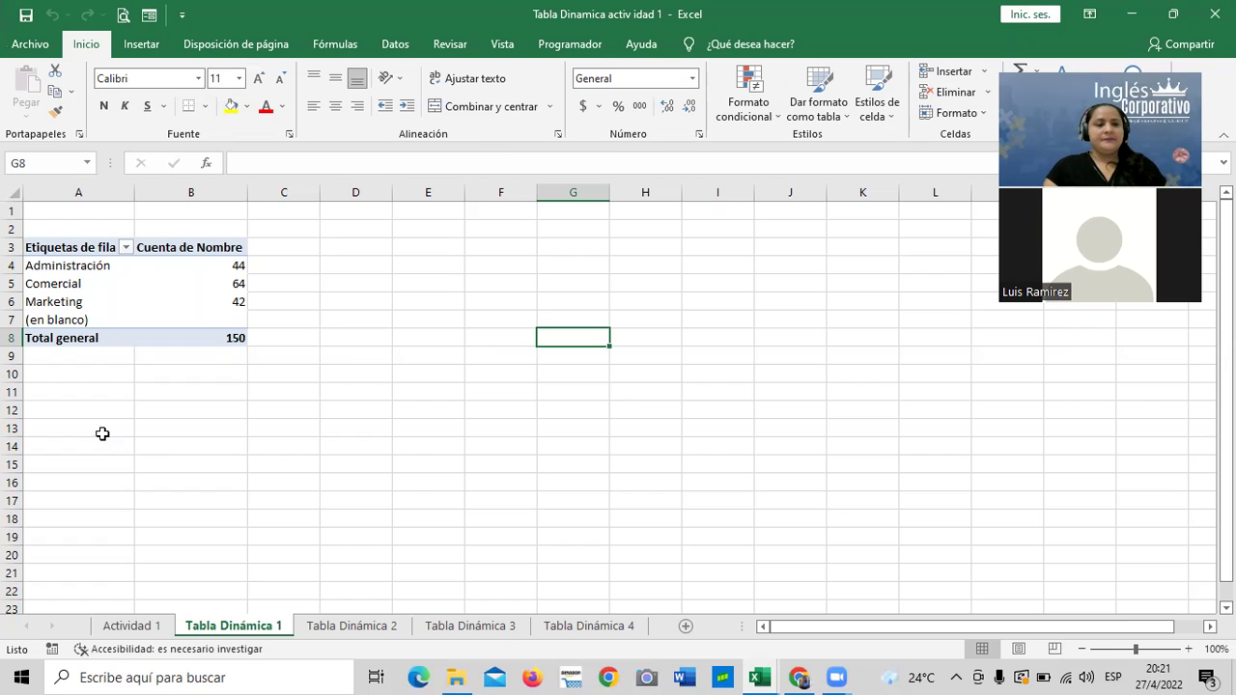
Step: Insert a Circular 3D pivot chart from the department pivot table via Analizar tabla dinámica > Gráfico dinámico
{"action": "left_click", "coordinate": [164, 283]}
{"action": "left_click", "coordinate": [223, 264]}
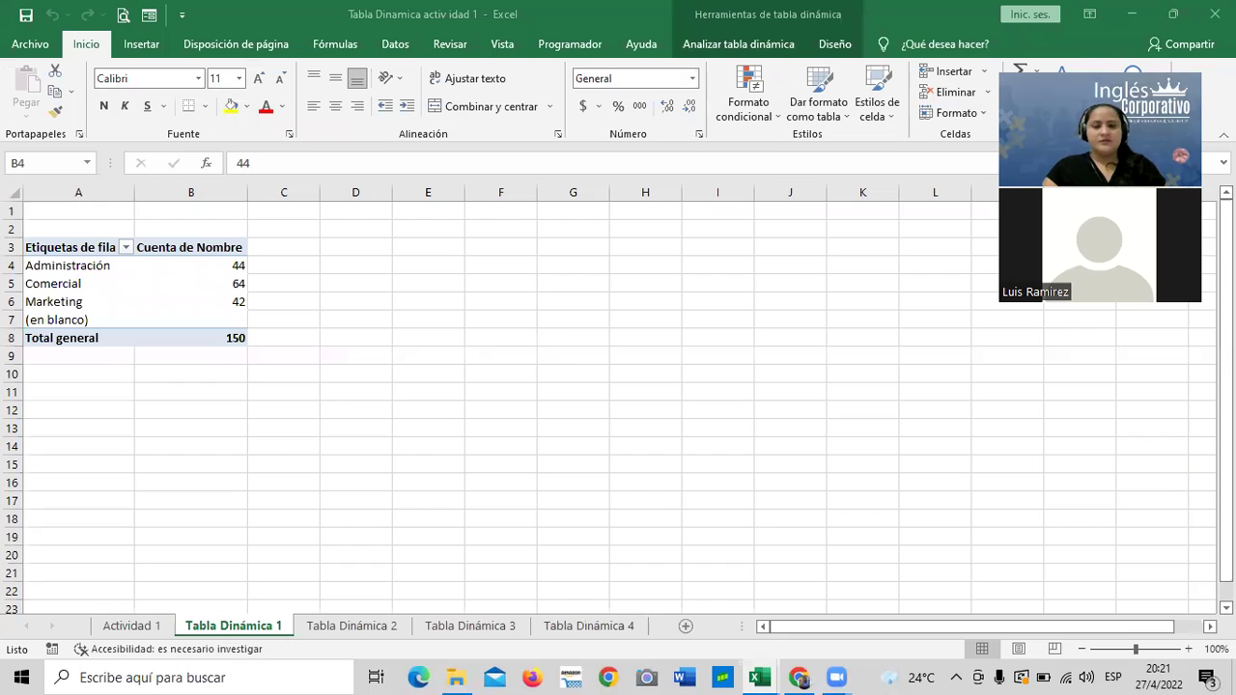
{"action": "left_click", "coordinate": [726, 33]}
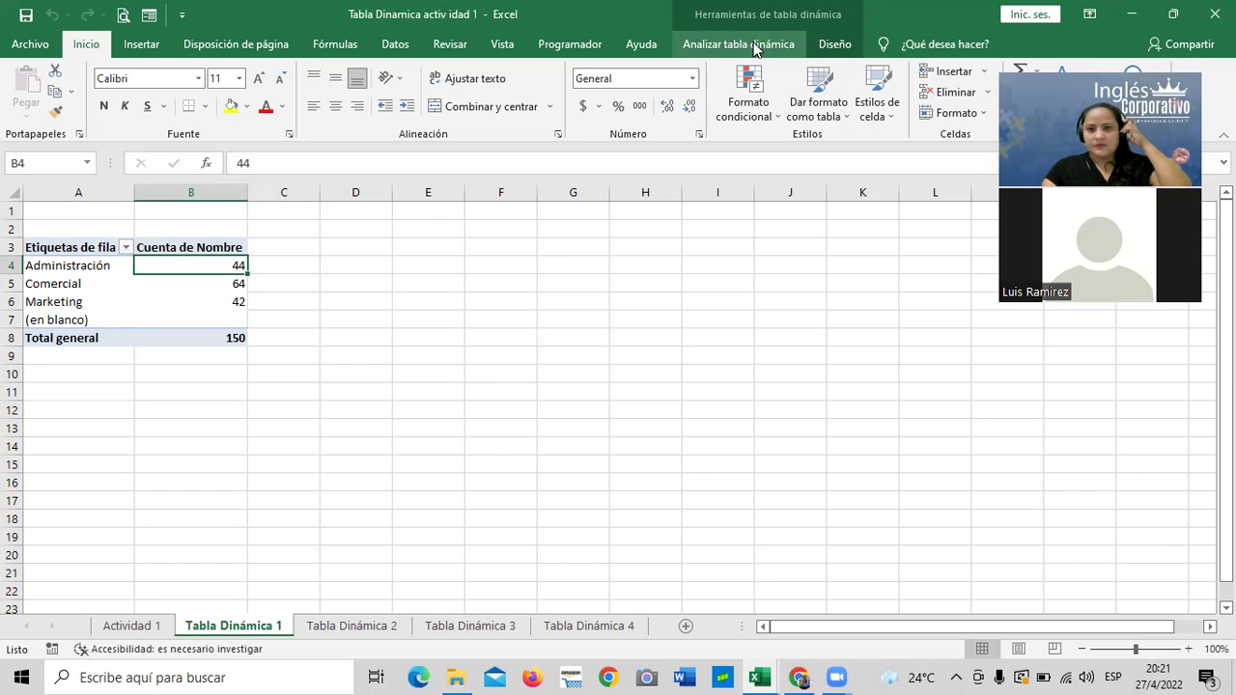
{"action": "left_click", "coordinate": [754, 46]}
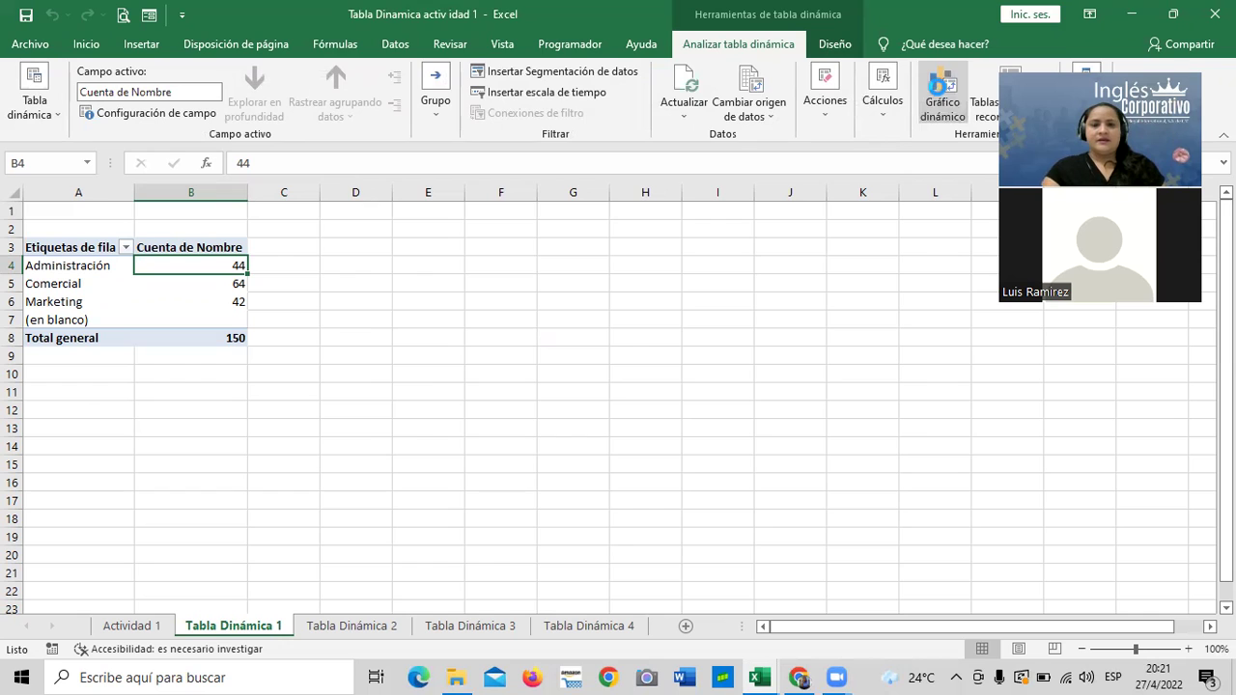
{"action": "left_click", "coordinate": [941, 92]}
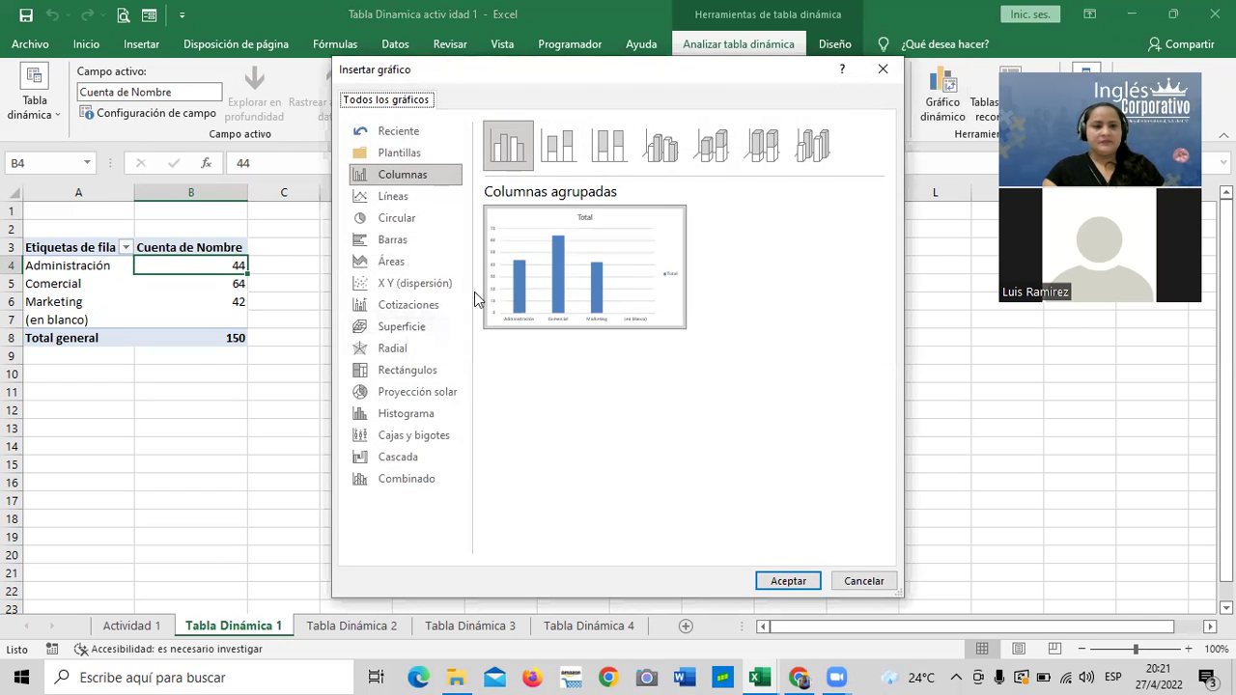
{"action": "left_click", "coordinate": [373, 219]}
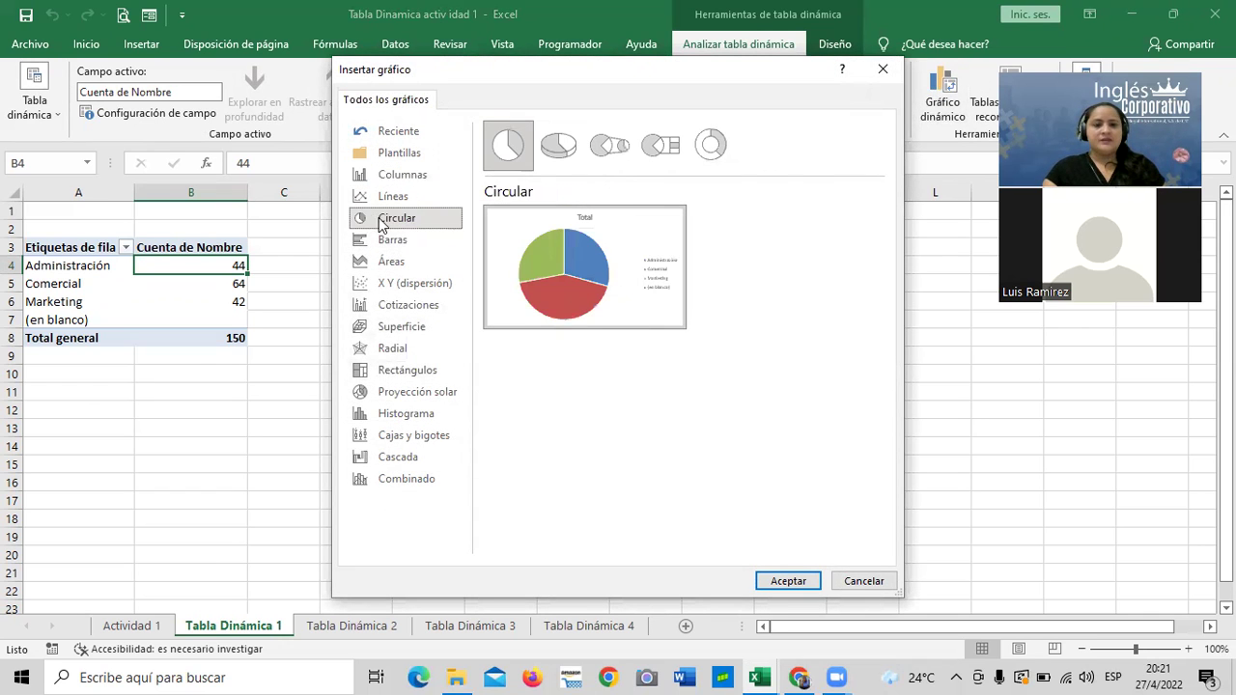
{"action": "left_click", "coordinate": [557, 149]}
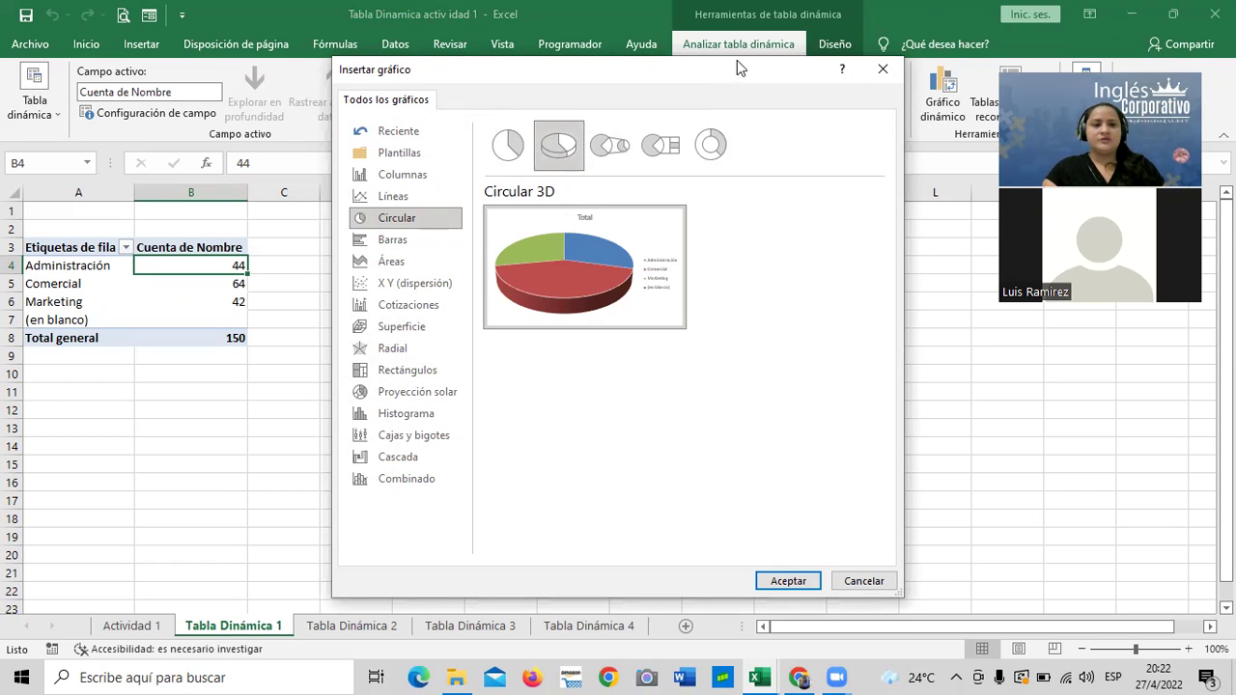
{"action": "left_click_drag", "start_coordinate": [736, 60], "coordinate": [755, 27]}
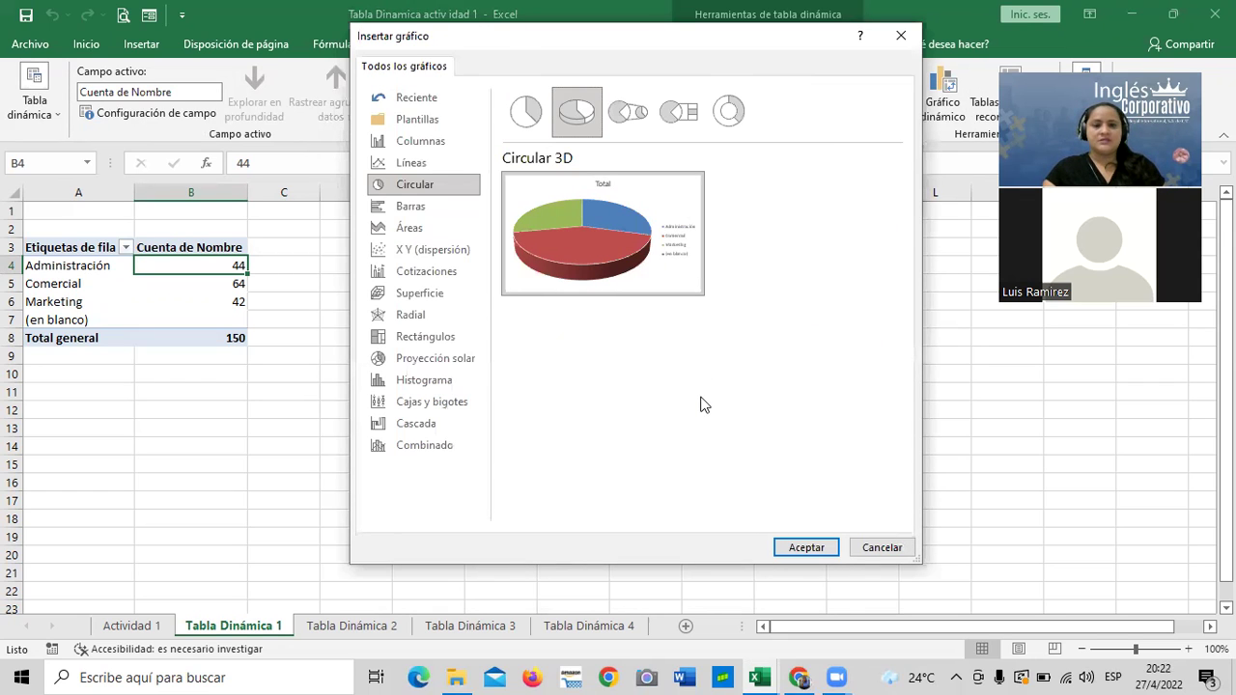
{"action": "left_click", "coordinate": [806, 549]}
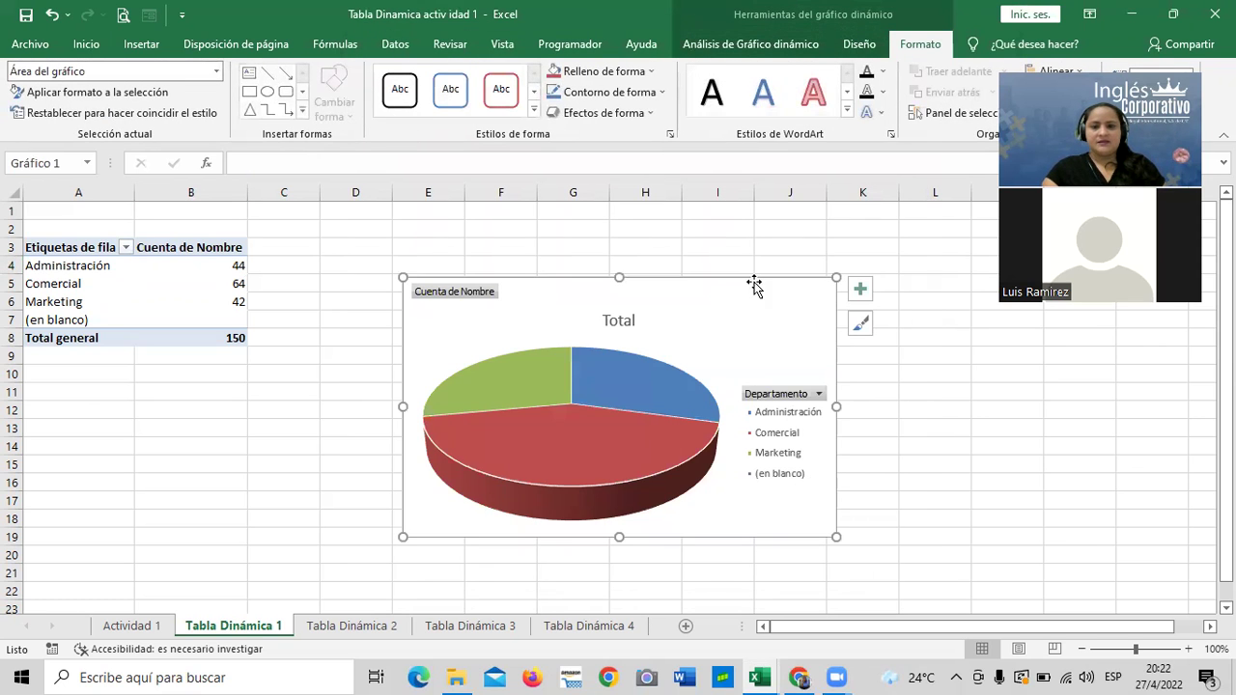
Step: Drag the 3D pie chart up and to the left, then select the Administración legend entry
{"action": "left_click_drag", "start_coordinate": [748, 278], "coordinate": [715, 235]}
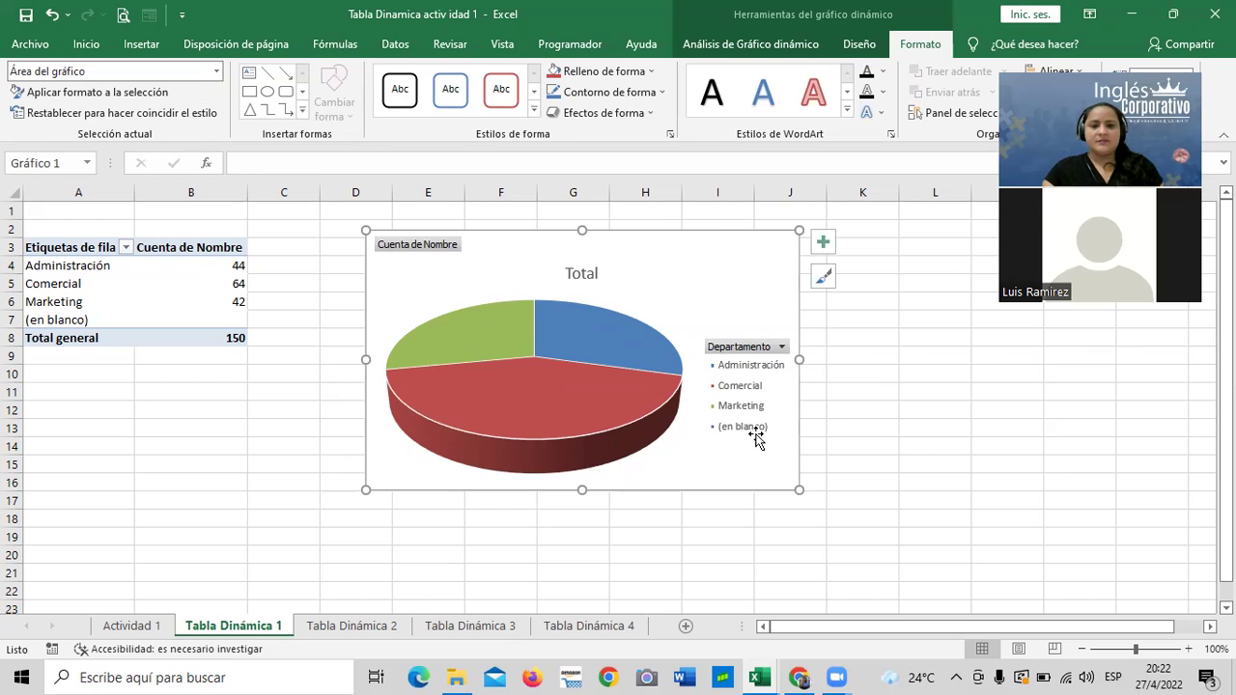
{"action": "left_click", "coordinate": [740, 387]}
{"action": "left_click", "coordinate": [739, 386]}
{"action": "left_click", "coordinate": [751, 365]}
Step: Open and close the Departamento field filter unchanged, then select the chart and its Total title
{"action": "left_click", "coordinate": [781, 347]}
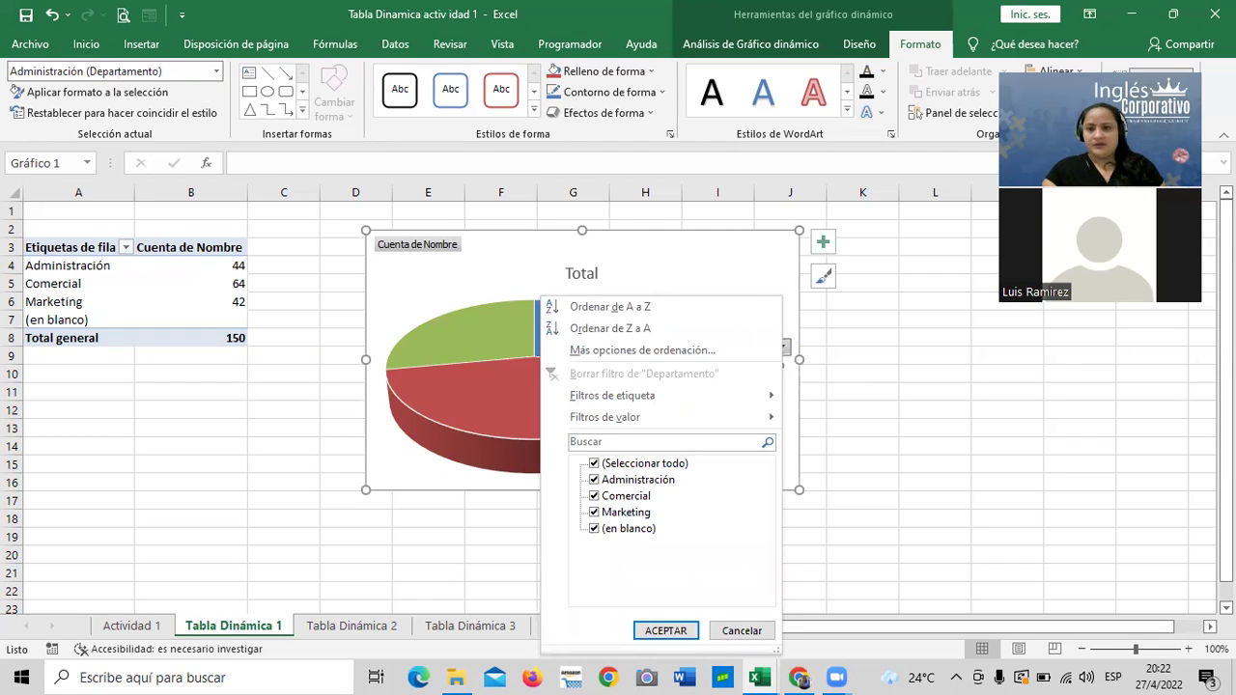
{"action": "key", "text": "Escape"}
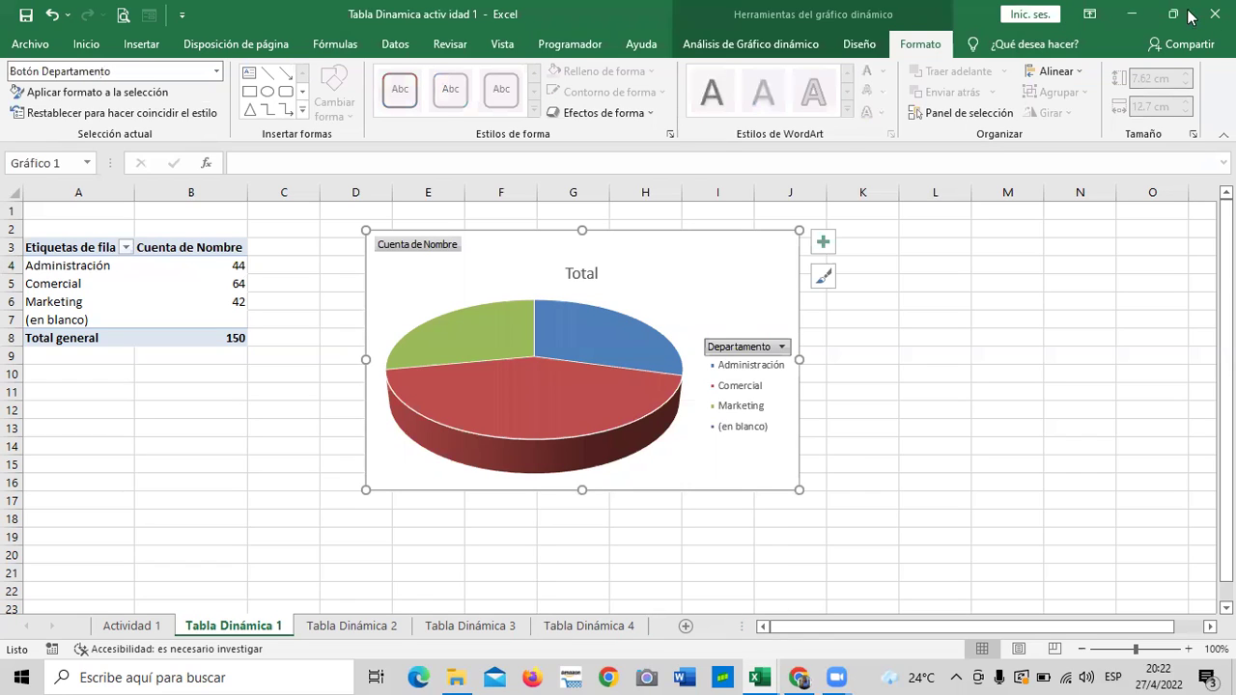
{"action": "left_click", "coordinate": [692, 295]}
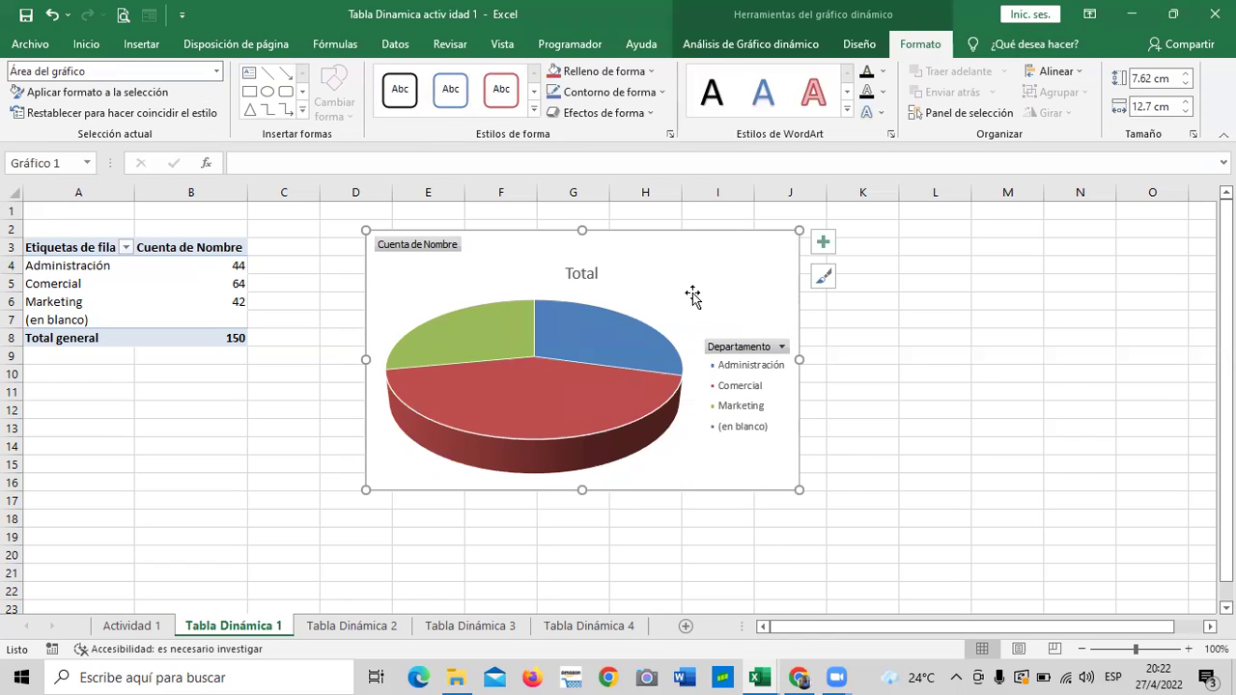
{"action": "left_click", "coordinate": [576, 273]}
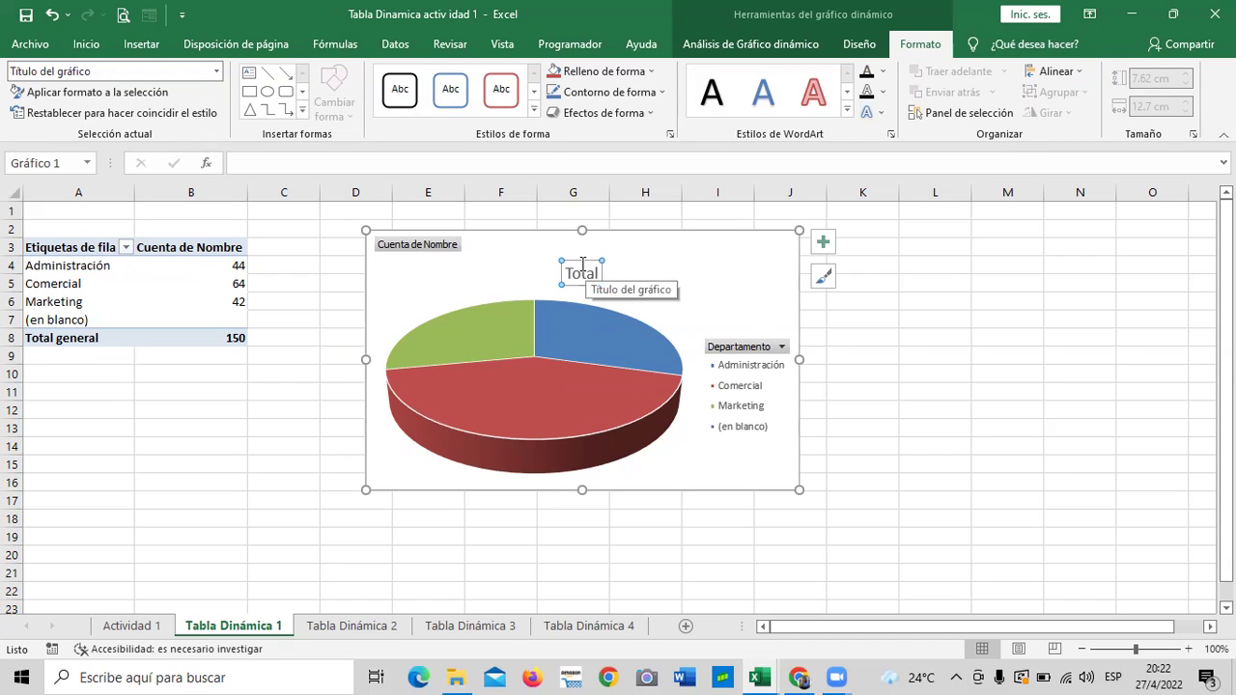
Step: Replace the chart title 'Total' with 'EMPLEADOS POR DEPARTAMENTO', correcting the typos along the way
{"action": "left_click_drag", "start_coordinate": [585, 249], "coordinate": [589, 238]}
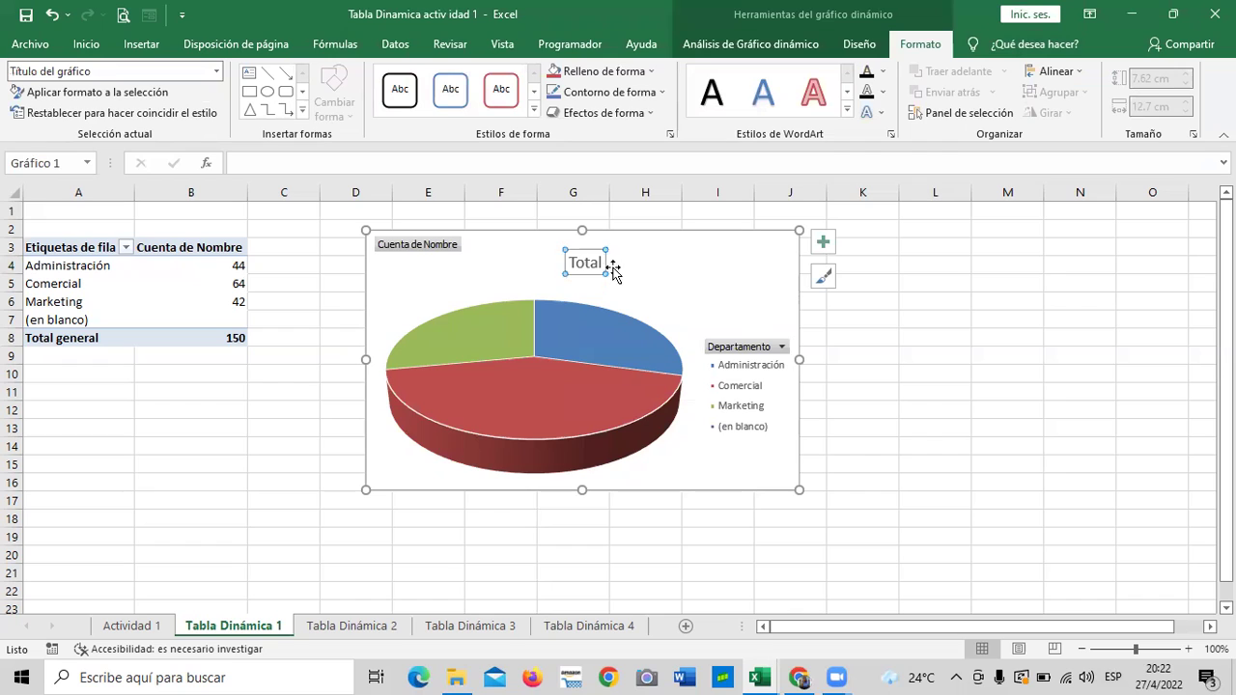
{"action": "left_click", "coordinate": [597, 263]}
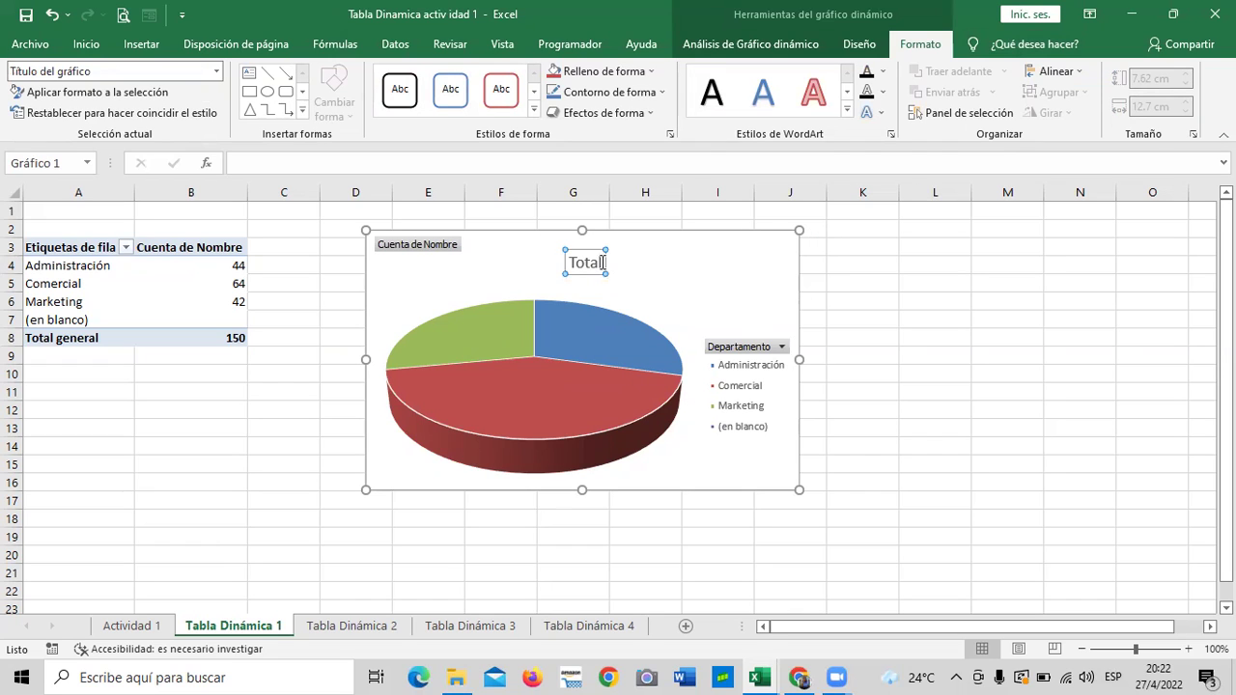
{"action": "key", "text": "BackSpace"}
{"action": "key", "text": "BackSpace"}
{"action": "key", "text": "BackSpace"}
{"action": "key", "text": "BackSpace"}
{"action": "key", "text": "BackSpace"}
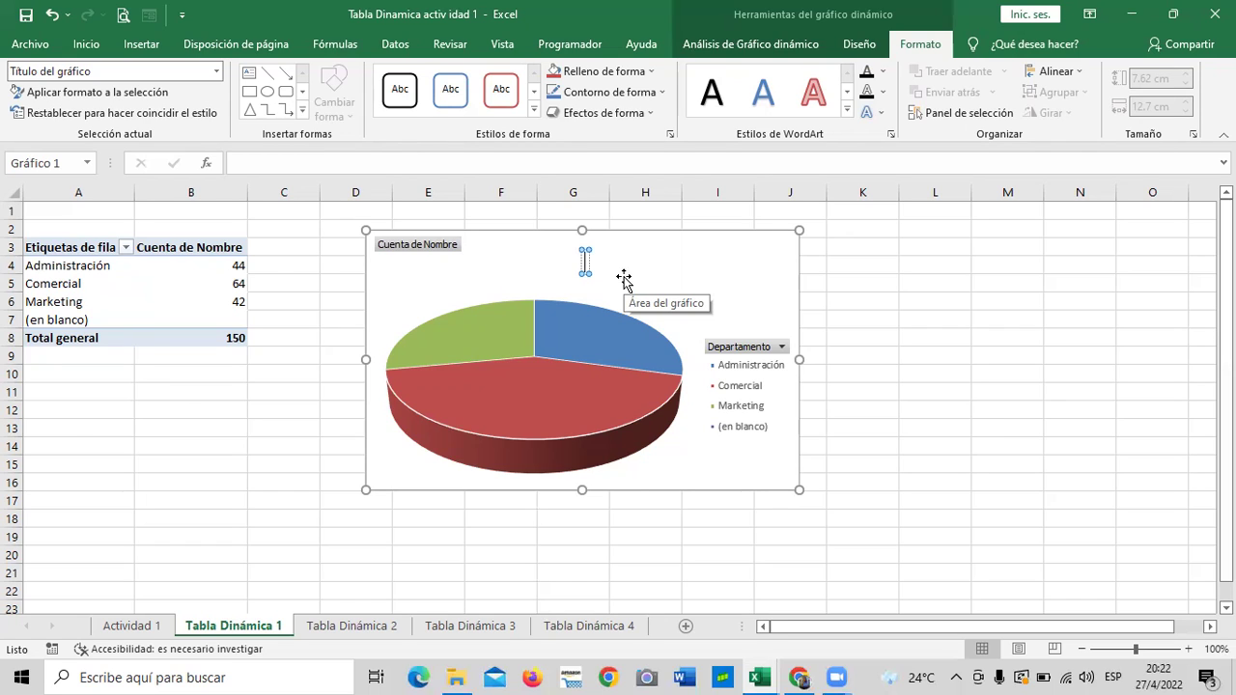
{"action": "type", "text": "Empleados por"}
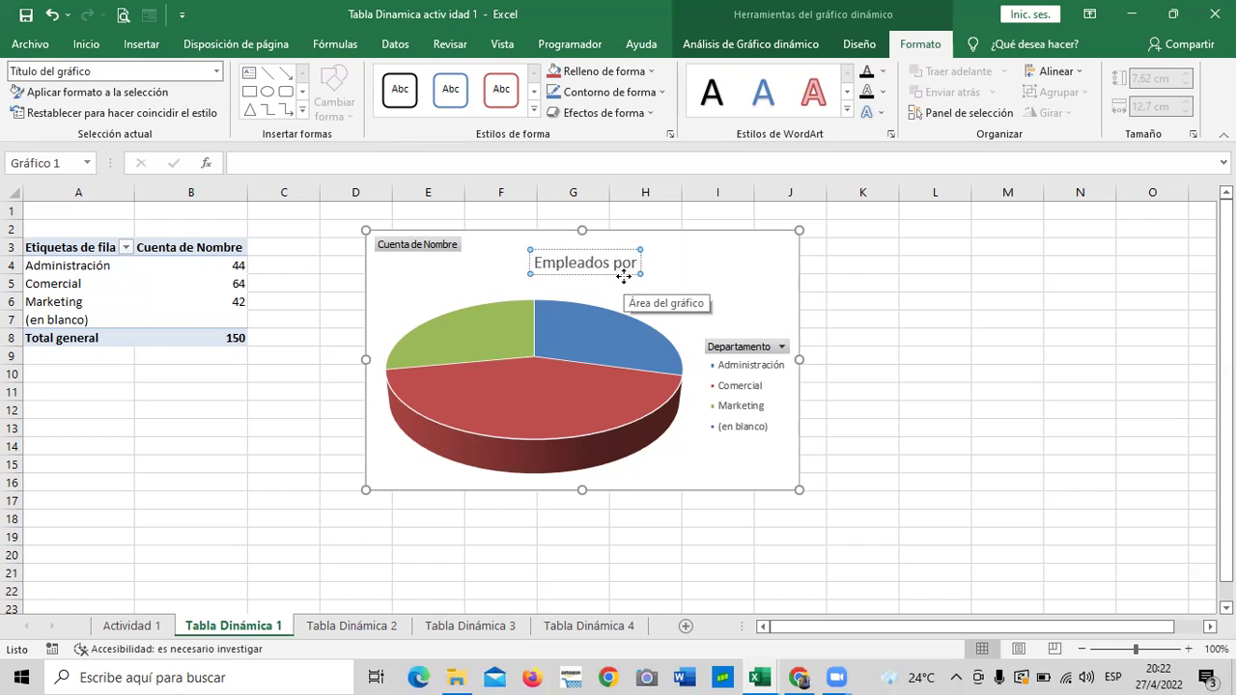
{"action": "type", "text": " de"}
{"action": "type", "text": "partaneto"}
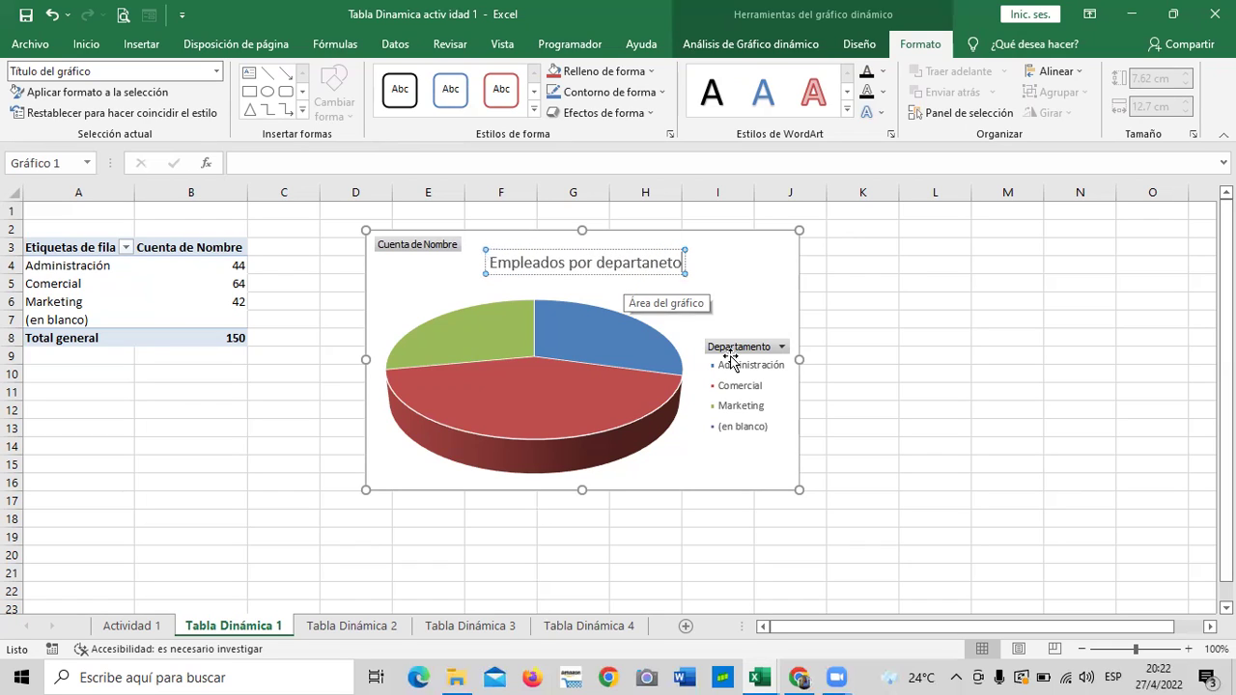
{"action": "key", "text": "BackSpace"}
{"action": "key", "text": "BackSpace"}
{"action": "key", "text": "BackSpace"}
{"action": "key", "text": "BackSpace"}
{"action": "key", "text": "BackSpace"}
{"action": "key", "text": "BackSpace"}
{"action": "key", "text": "BackSpace"}
{"action": "key", "text": "BackSpace"}
{"action": "key", "text": "BackSpace"}
{"action": "key", "text": "BackSpace"}
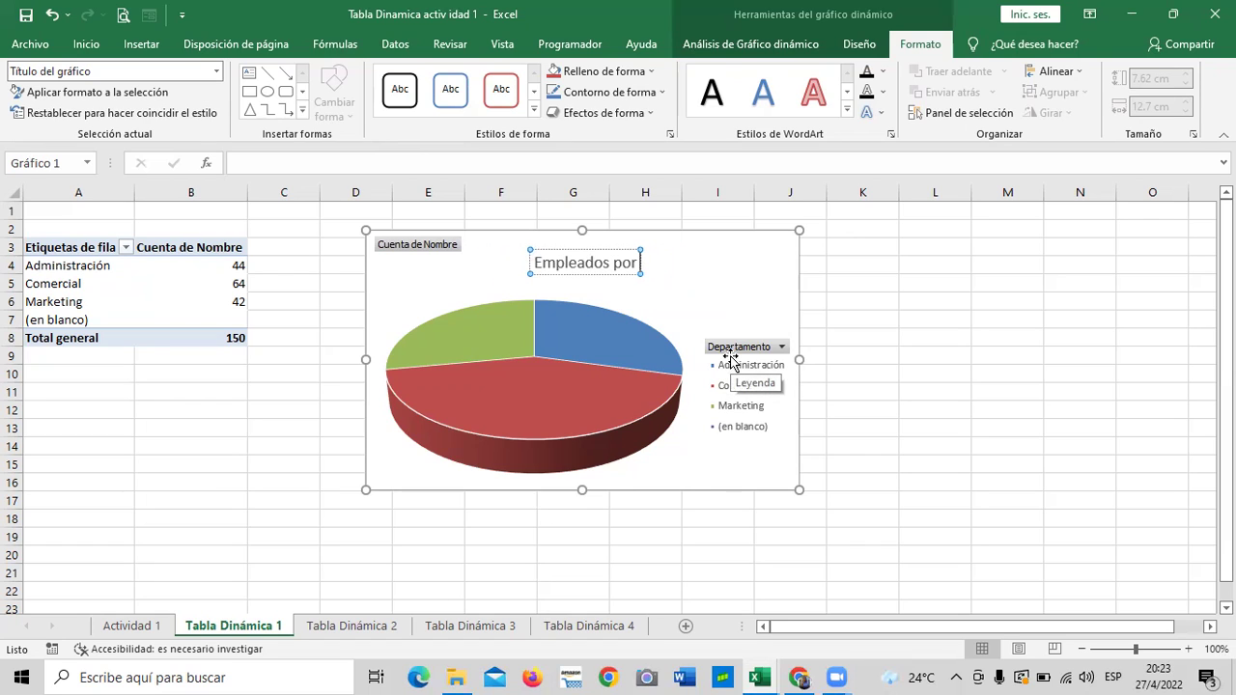
{"action": "key", "text": "BackSpace"}
{"action": "key", "text": "BackSpace"}
{"action": "key", "text": "BackSpace"}
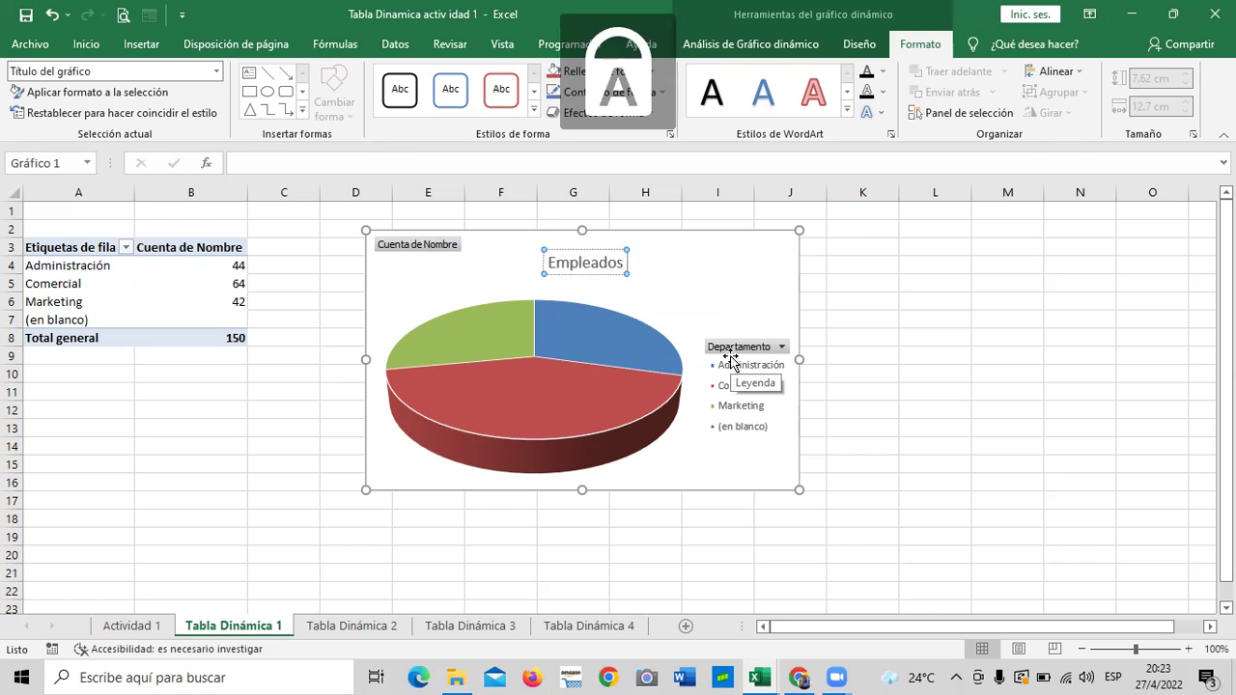
{"action": "key", "text": "BackSpace"}
{"action": "key", "text": "BackSpace"}
{"action": "key", "text": "BackSpace"}
{"action": "key", "text": "BackSpace"}
{"action": "key", "text": "BackSpace"}
{"action": "key", "text": "BackSpace"}
{"action": "key", "text": "BackSpace"}
{"action": "key", "text": "BackSpace"}
{"action": "type", "text": "E"}
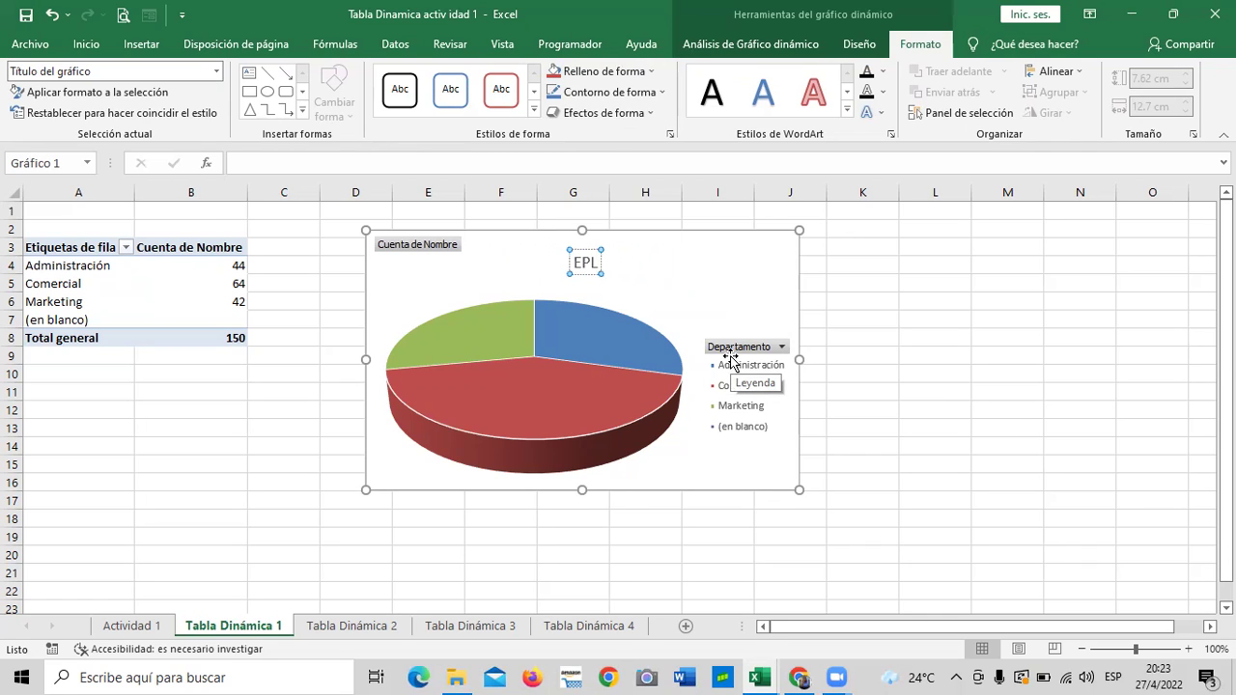
{"action": "type", "text": "MPLEADOS POR DEPARTAMN"}
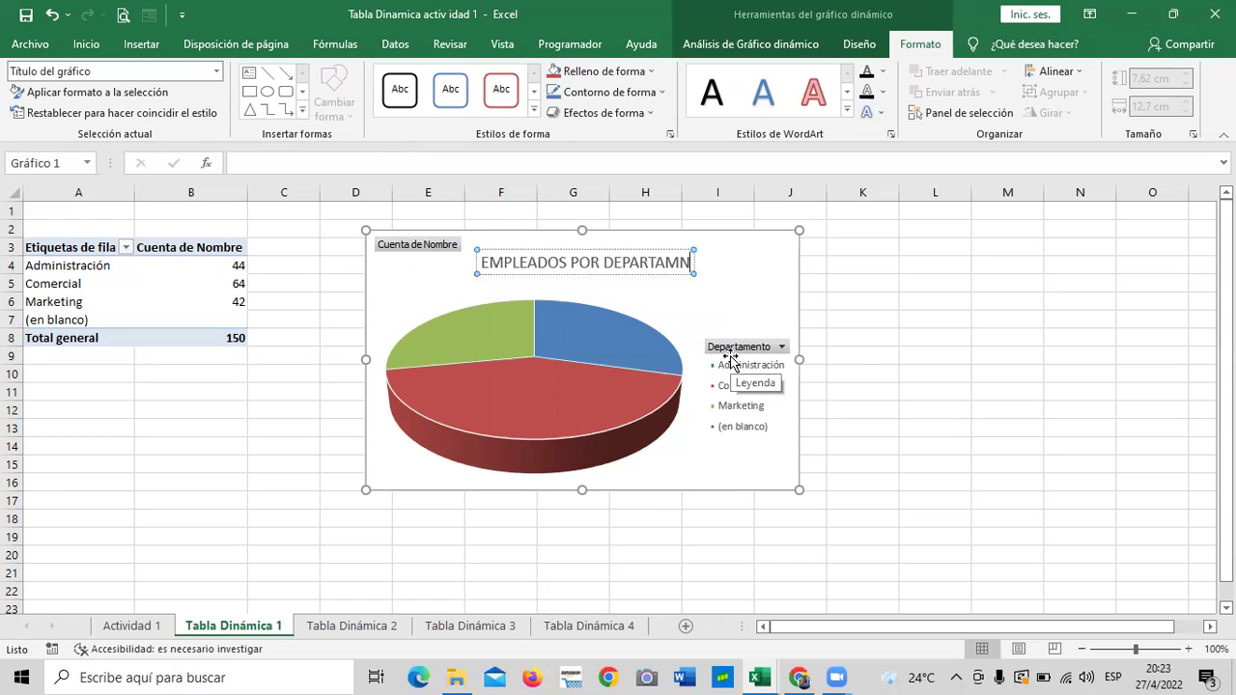
{"action": "key", "text": "BackSpace"}
{"action": "type", "text": "ENTO"}
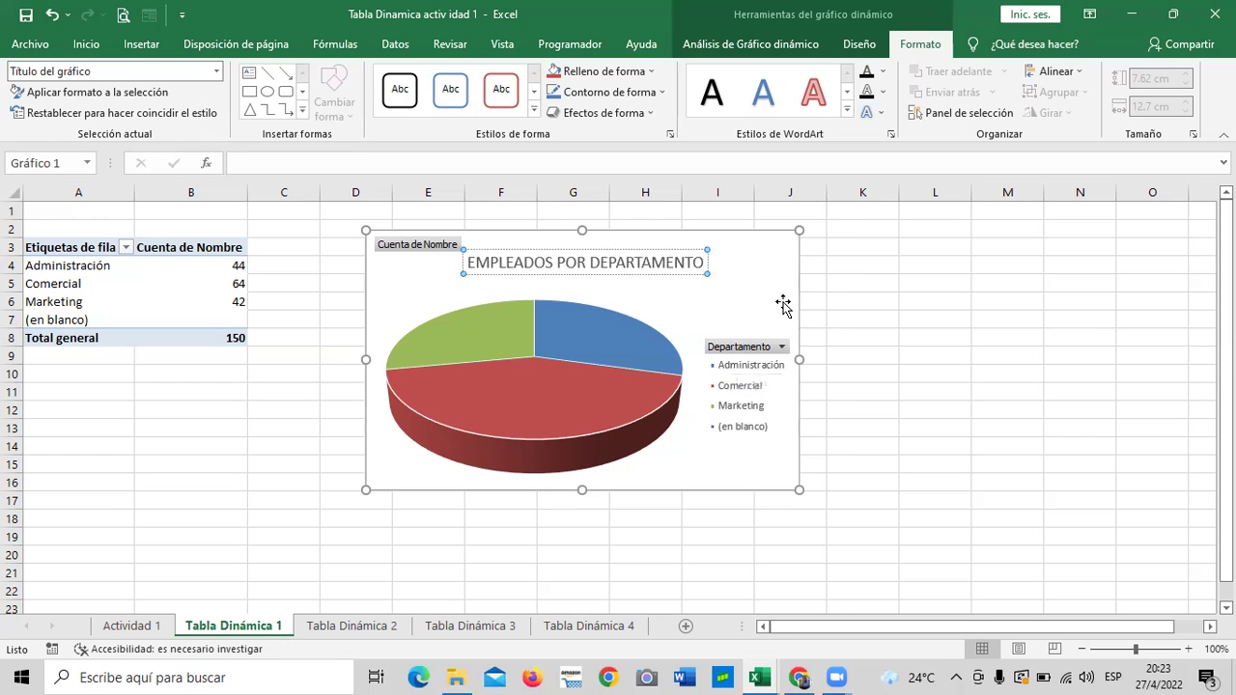
{"action": "left_click", "coordinate": [784, 305]}
Step: Apply the Diseño 1 quick layout so slices show Comercial 43%, Administración 29%, Marketing 28%
{"action": "left_click", "coordinate": [929, 390]}
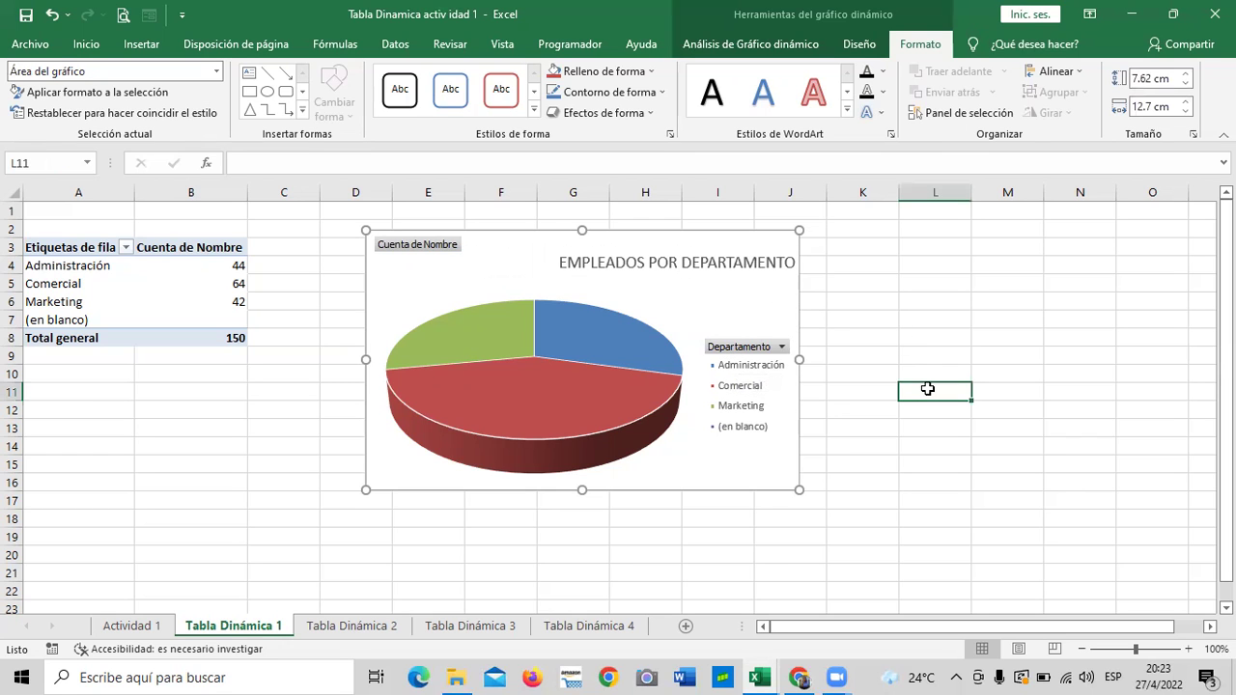
{"action": "left_click", "coordinate": [684, 253]}
{"action": "left_click", "coordinate": [895, 390]}
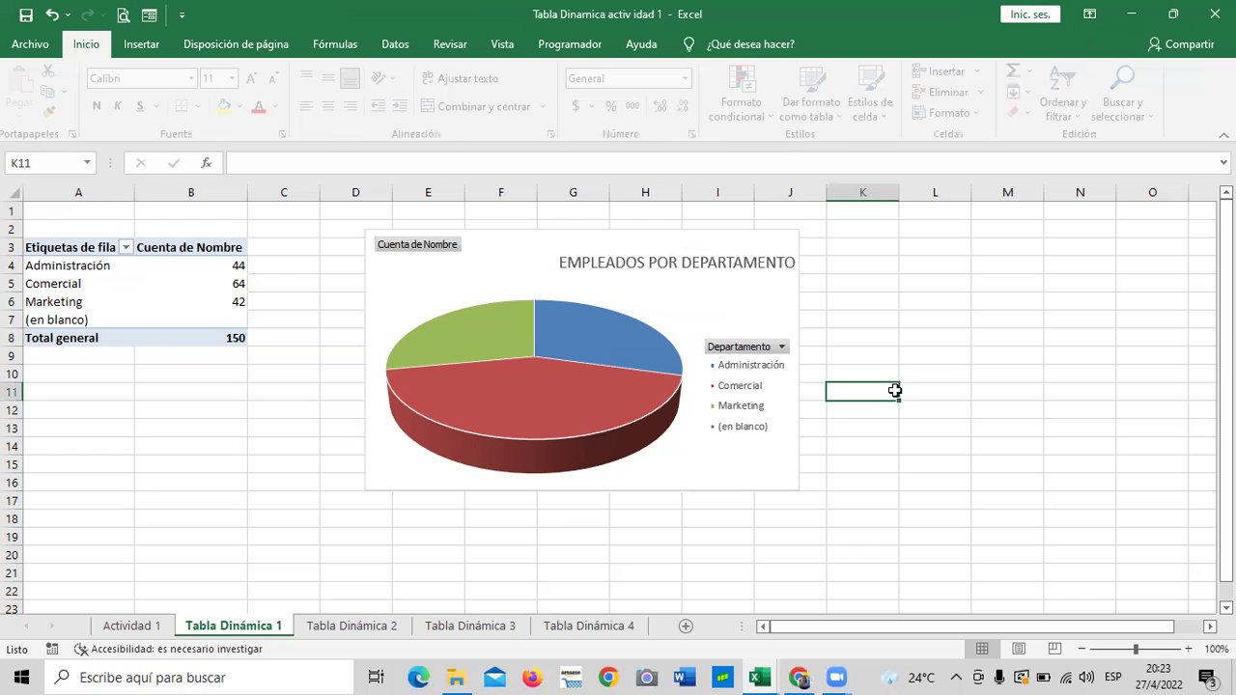
{"action": "left_click", "coordinate": [708, 305]}
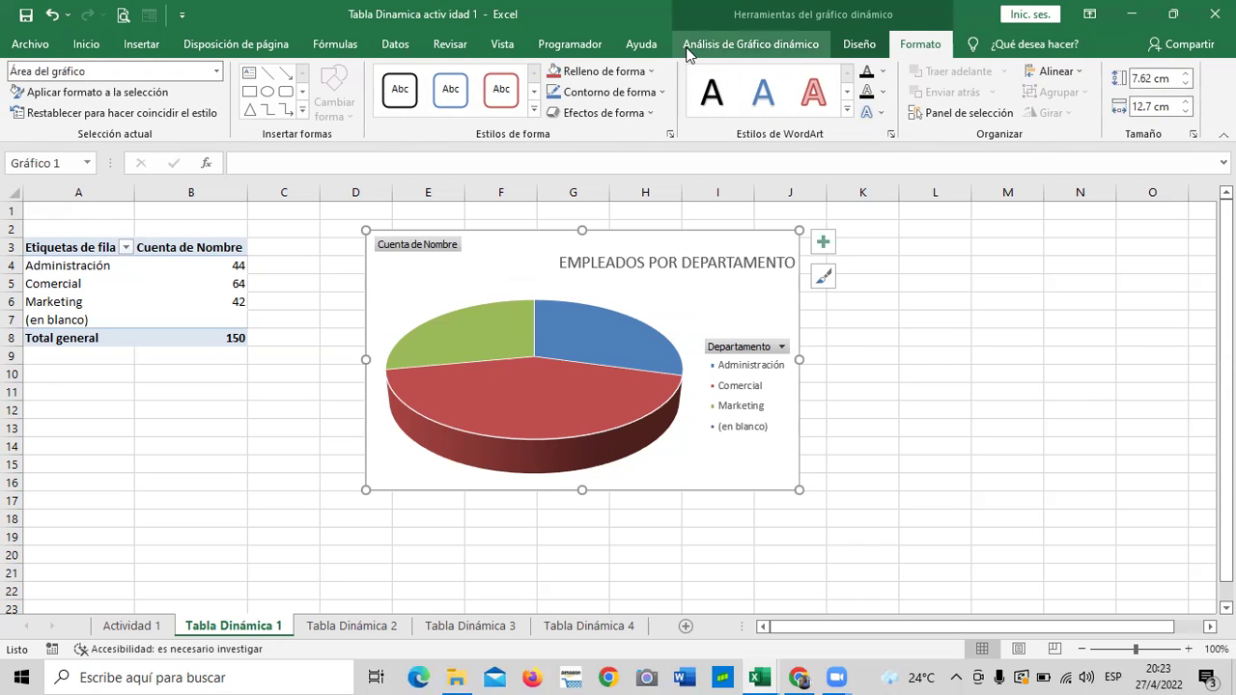
{"action": "left_click", "coordinate": [714, 44]}
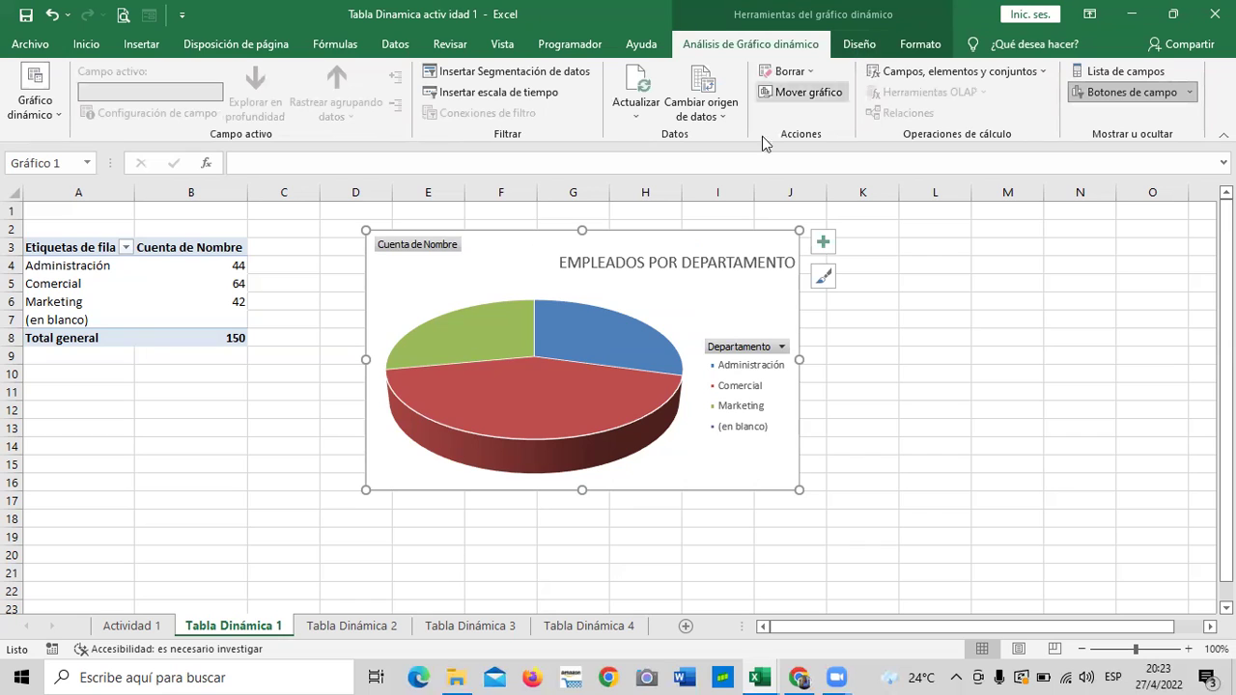
{"action": "left_click", "coordinate": [858, 44]}
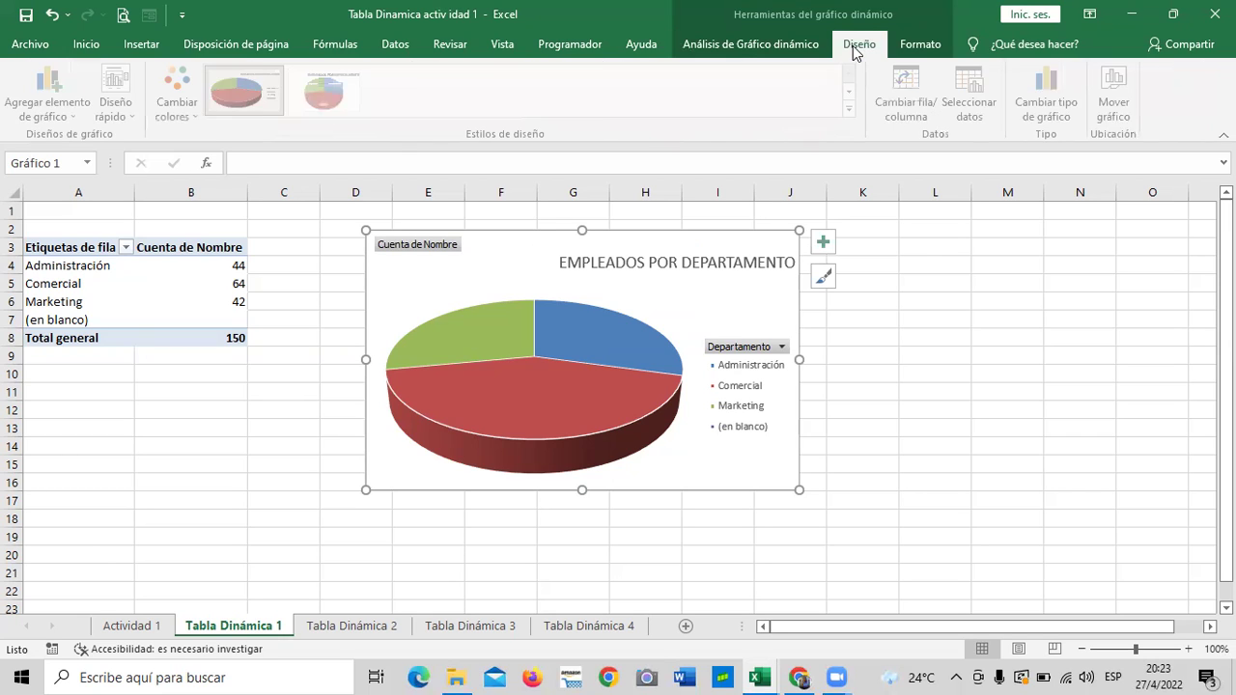
{"action": "left_click", "coordinate": [136, 114]}
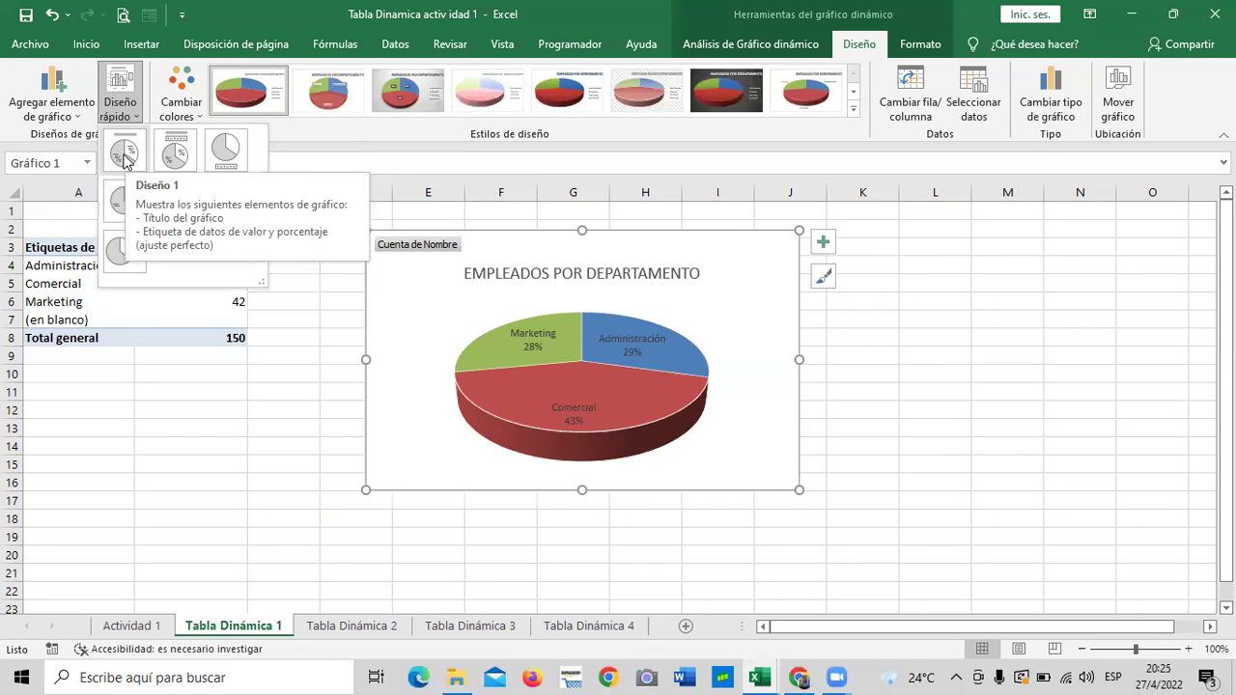
{"action": "left_click", "coordinate": [123, 155]}
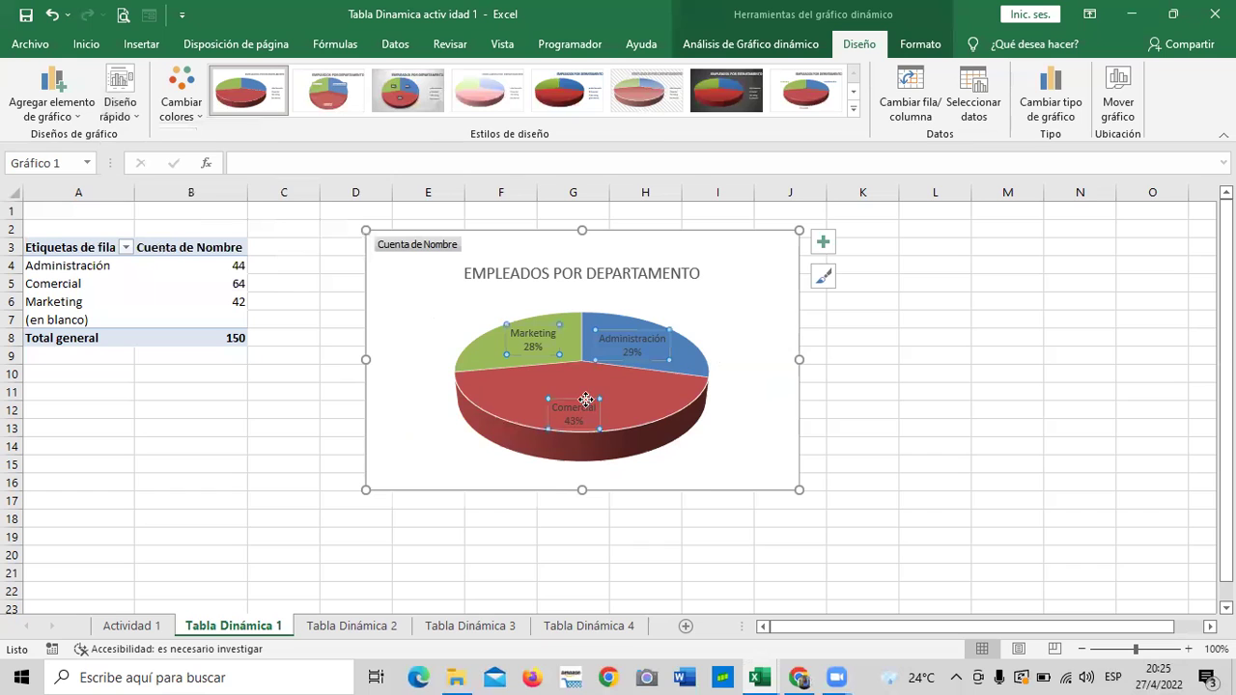
Step: Enlarge the chart down toward row 19 and explode the pie so slices sit slightly apart
{"action": "left_click_drag", "start_coordinate": [799, 490], "coordinate": [842, 531]}
{"action": "left_click", "coordinate": [618, 427]}
{"action": "left_click_drag", "start_coordinate": [619, 437], "coordinate": [623, 439]}
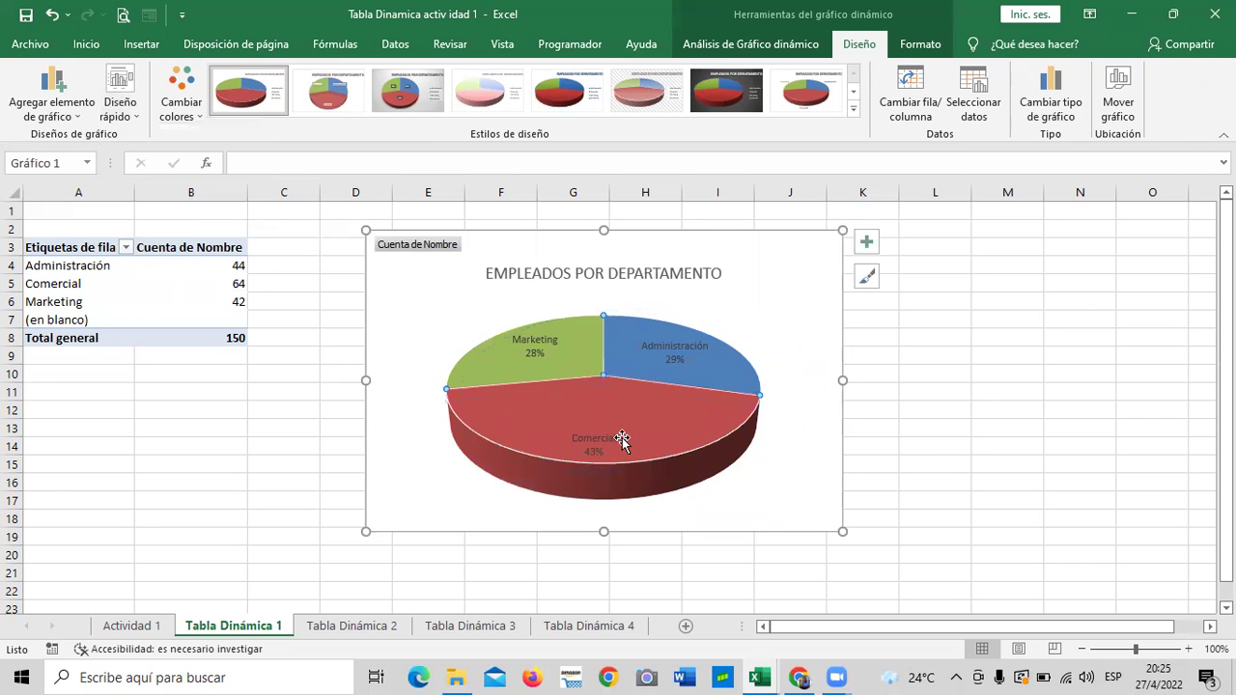
{"action": "left_click", "coordinate": [638, 347]}
{"action": "mouse_move", "coordinate": [637, 348]}
{"action": "left_mouse_down"}
{"action": "mouse_move", "coordinate": [624, 334]}
{"action": "mouse_move", "coordinate": [596, 339]}
{"action": "left_mouse_up"}
{"action": "left_click", "coordinate": [578, 335]}
{"action": "left_click_drag", "start_coordinate": [619, 399], "coordinate": [624, 352]}
{"action": "left_click", "coordinate": [614, 353]}
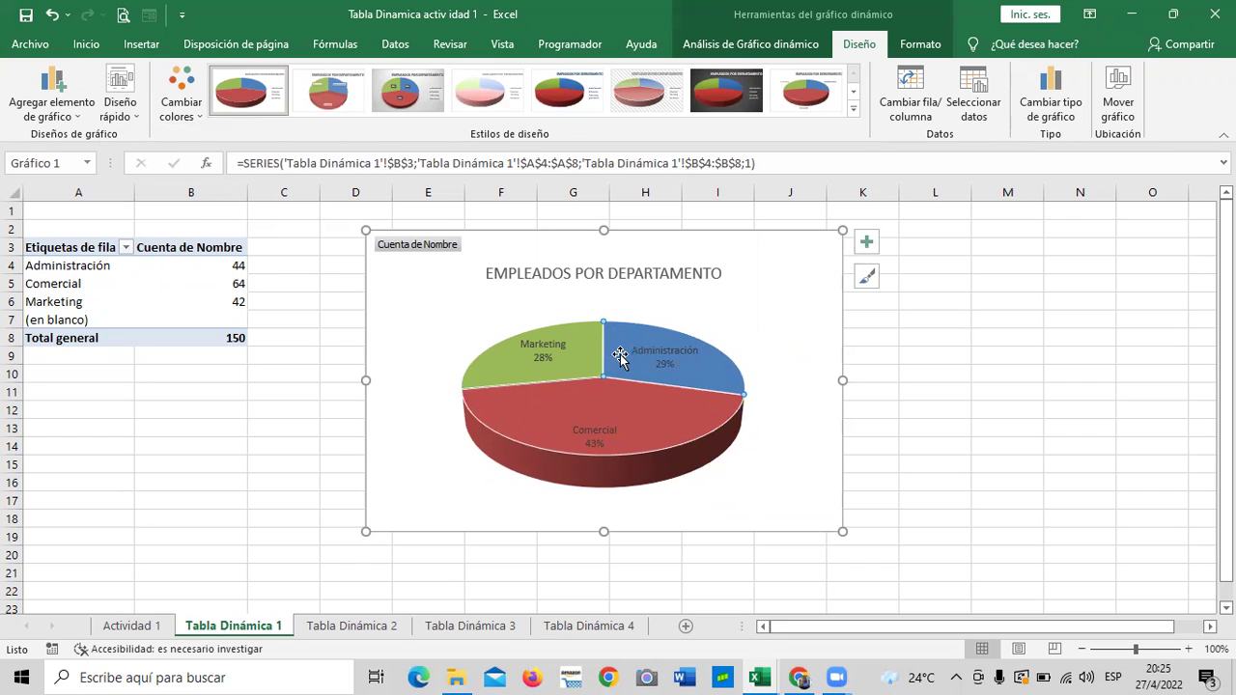
{"action": "left_click", "coordinate": [624, 352]}
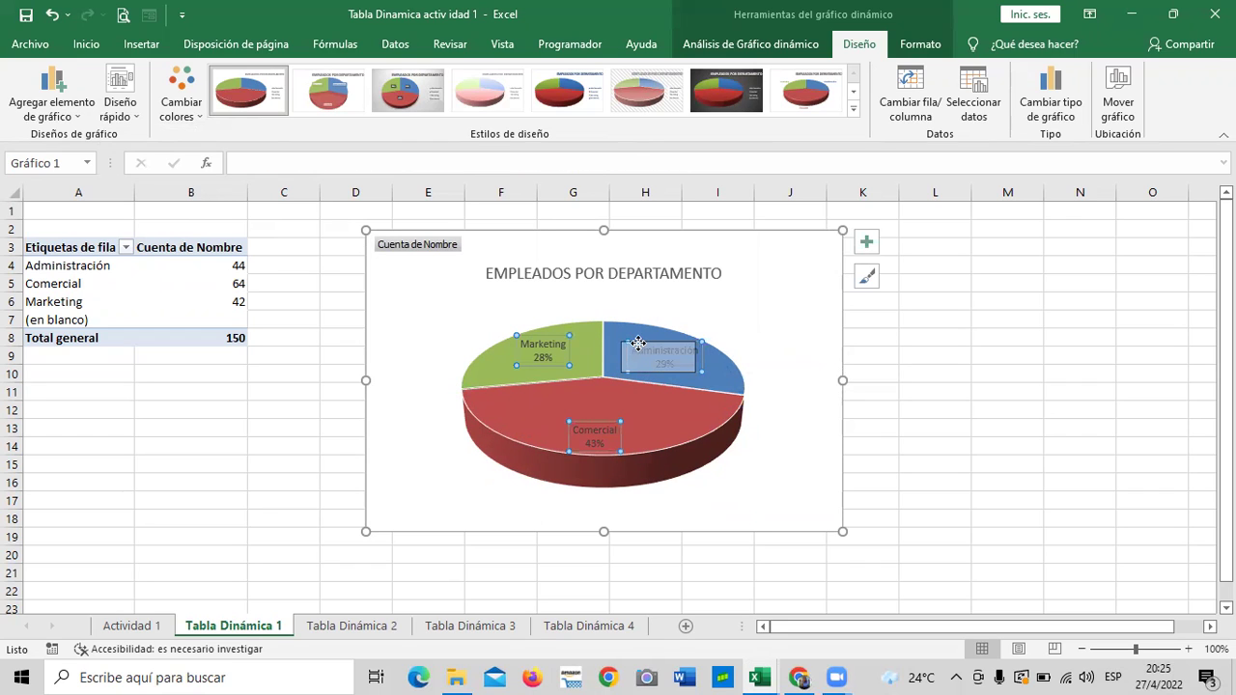
{"action": "left_click_drag", "start_coordinate": [623, 333], "coordinate": [626, 399]}
{"action": "left_click", "coordinate": [751, 305]}
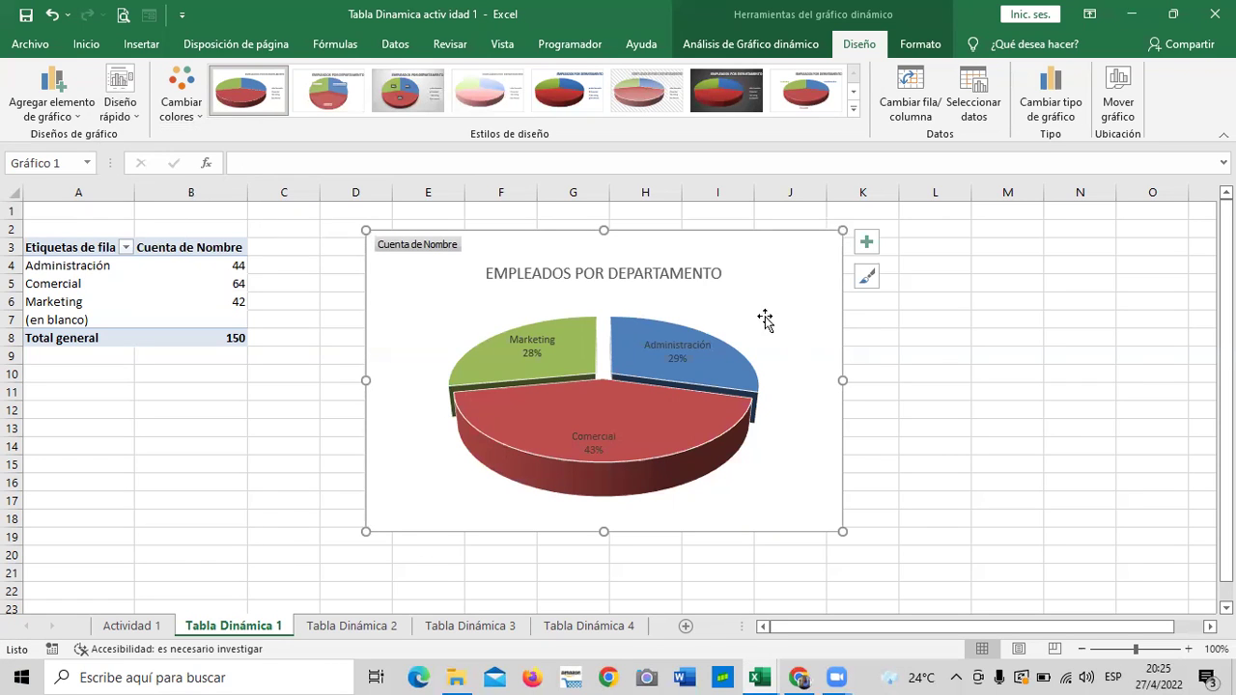
Step: Choose Imagen… under Formato > Relleno de forma for the chart area fill
{"action": "right_click", "coordinate": [765, 279]}
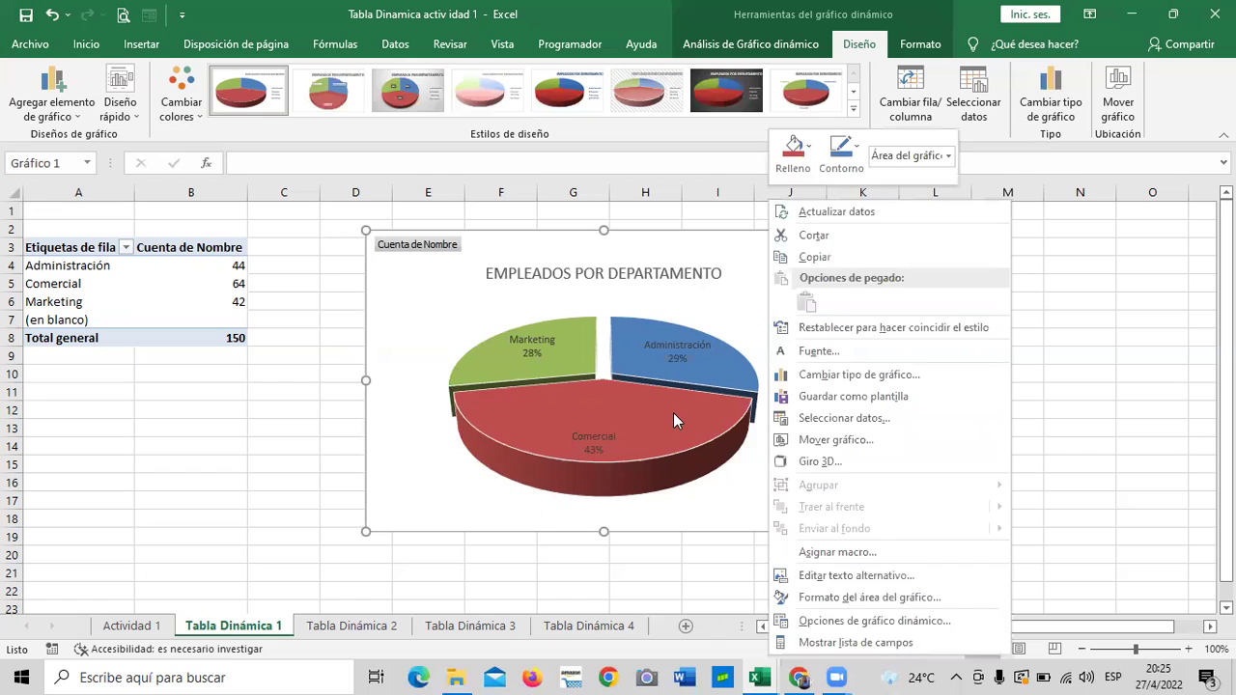
{"action": "left_click", "coordinate": [673, 412]}
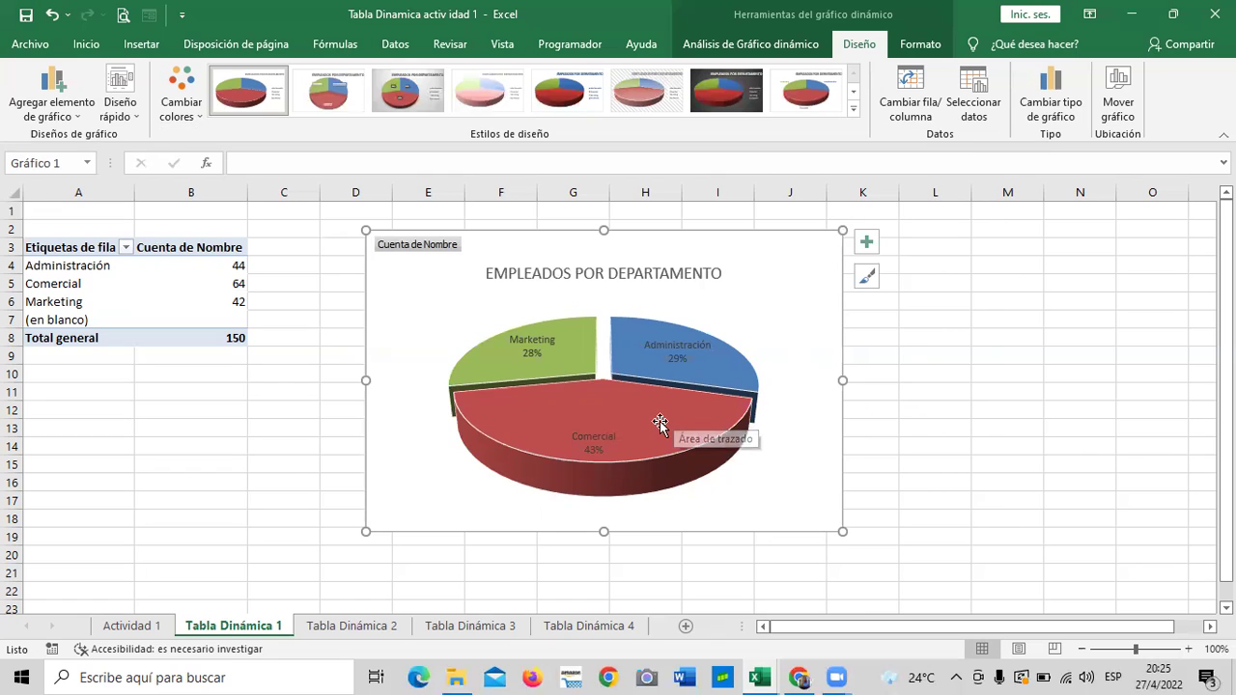
{"action": "left_click", "coordinate": [660, 421]}
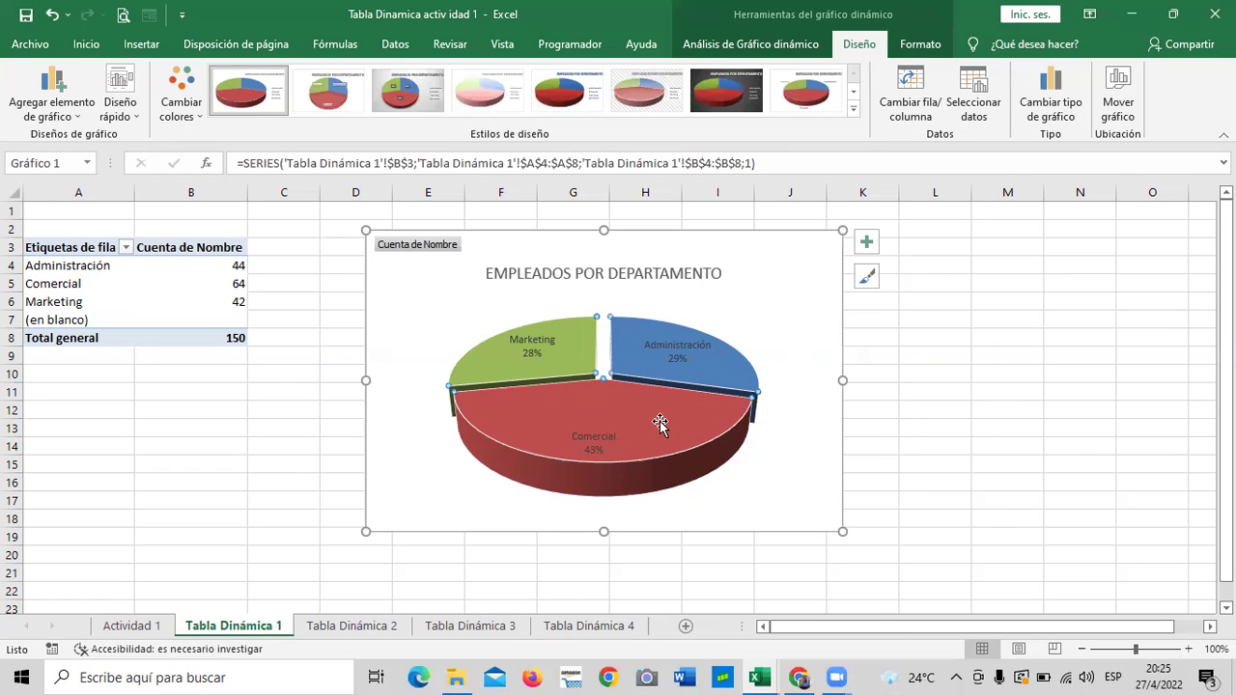
{"action": "right_click", "coordinate": [805, 262]}
{"action": "left_click", "coordinate": [866, 44]}
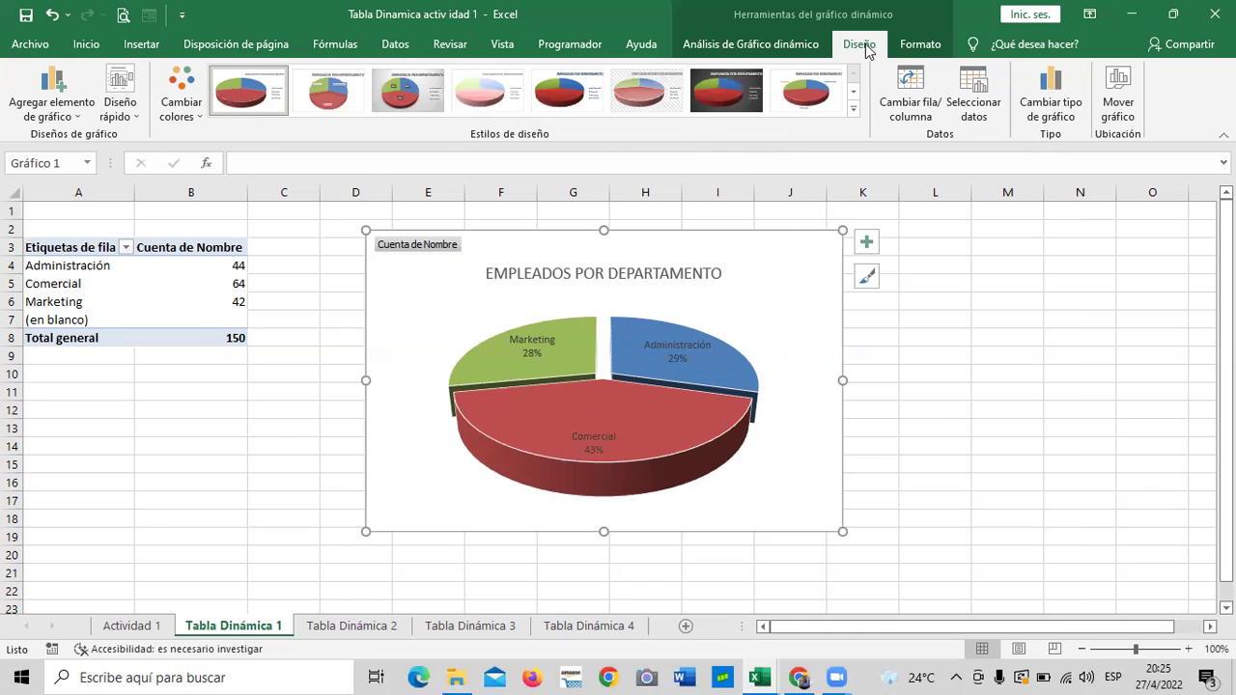
{"action": "left_click", "coordinate": [925, 45]}
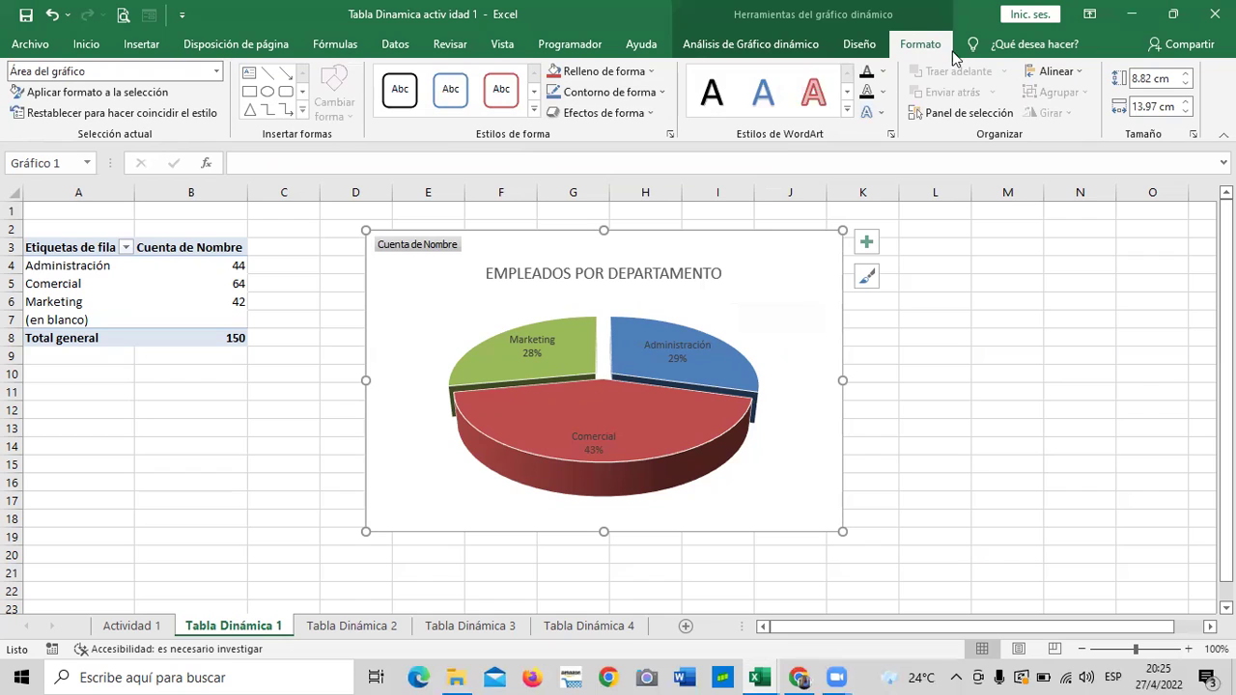
{"action": "left_click", "coordinate": [653, 73]}
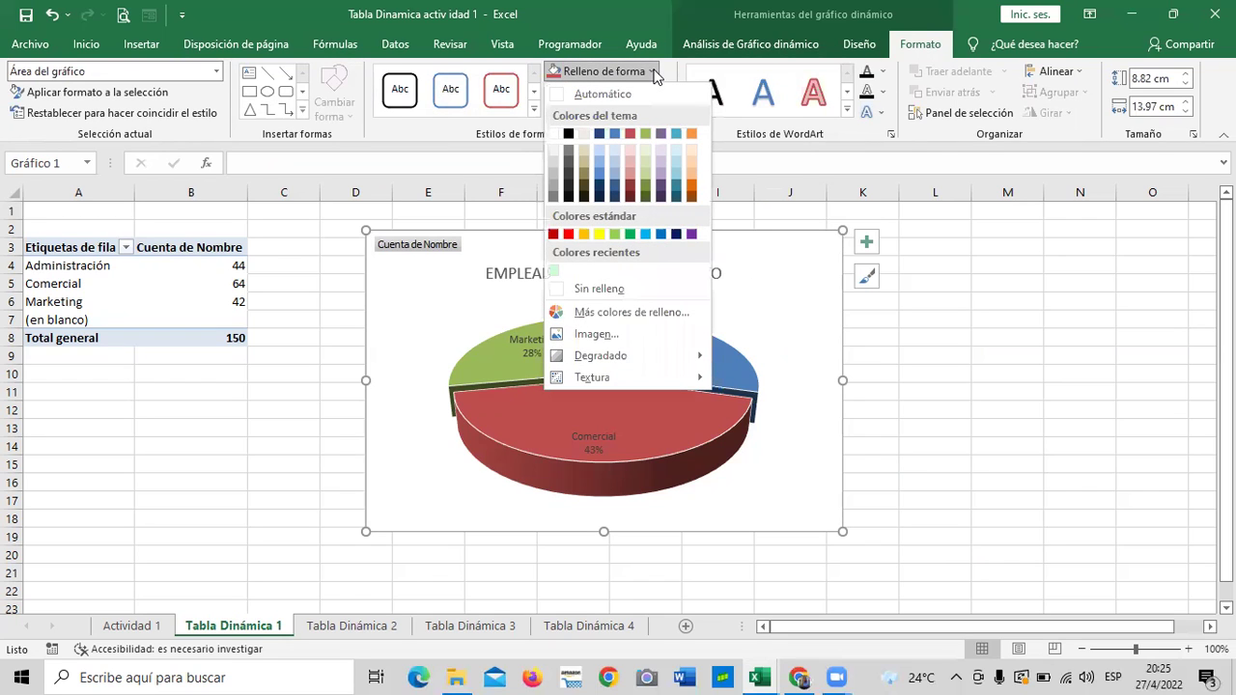
{"action": "left_click", "coordinate": [774, 275]}
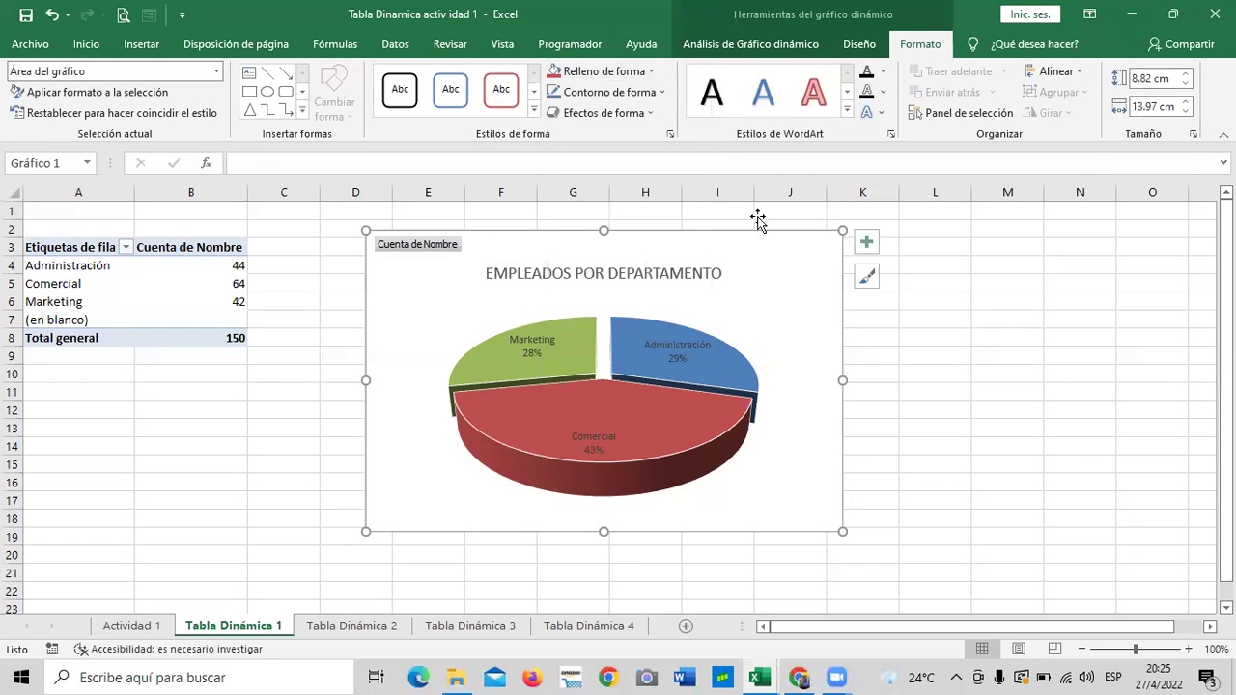
{"action": "left_click", "coordinate": [652, 73]}
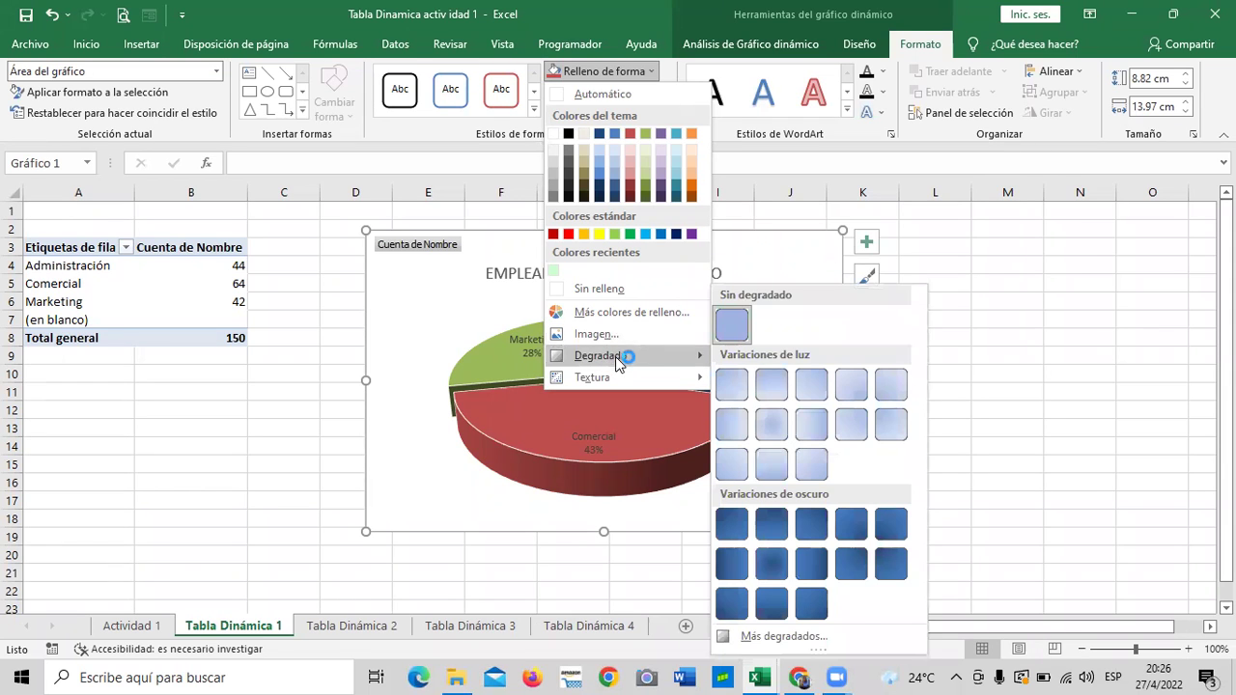
{"action": "mouse_move", "coordinate": [592, 378]}
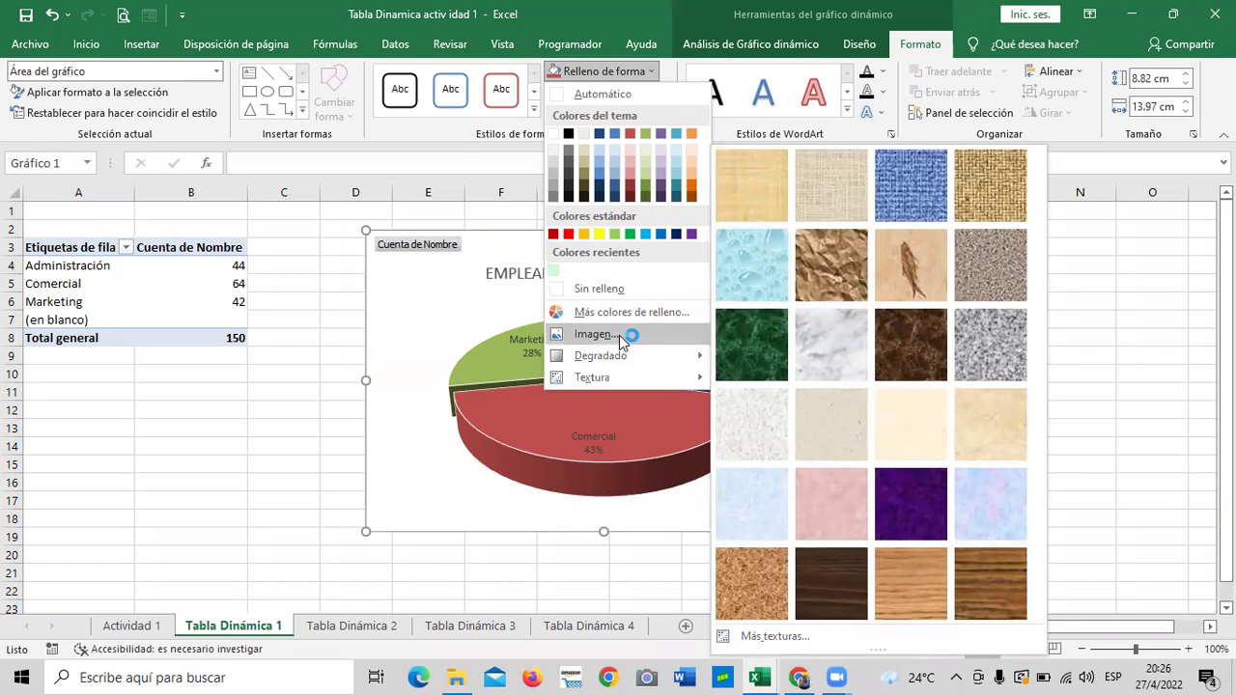
{"action": "left_click", "coordinate": [660, 336]}
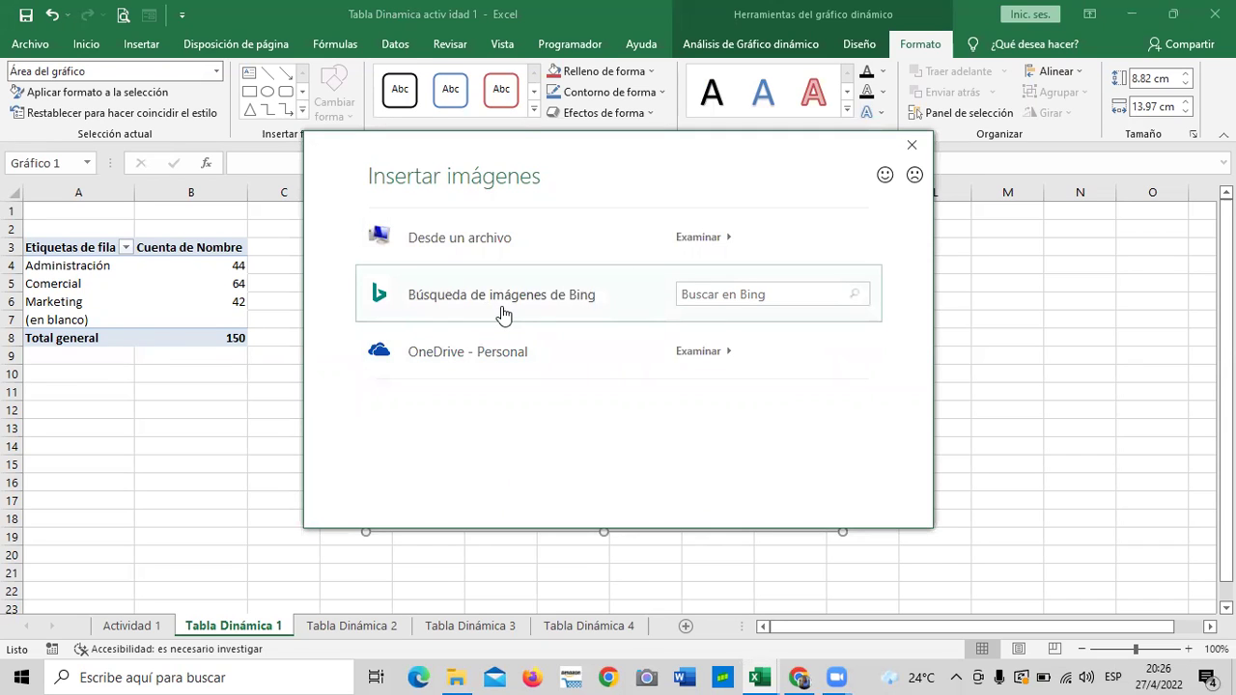
Step: Search Bing images for 'LOGOS DE EMPRESAS' and insert the Amazon logo as the chart background
{"action": "left_click", "coordinate": [746, 295]}
{"action": "type", "text": "LOGOS DE EMPRESAS"}
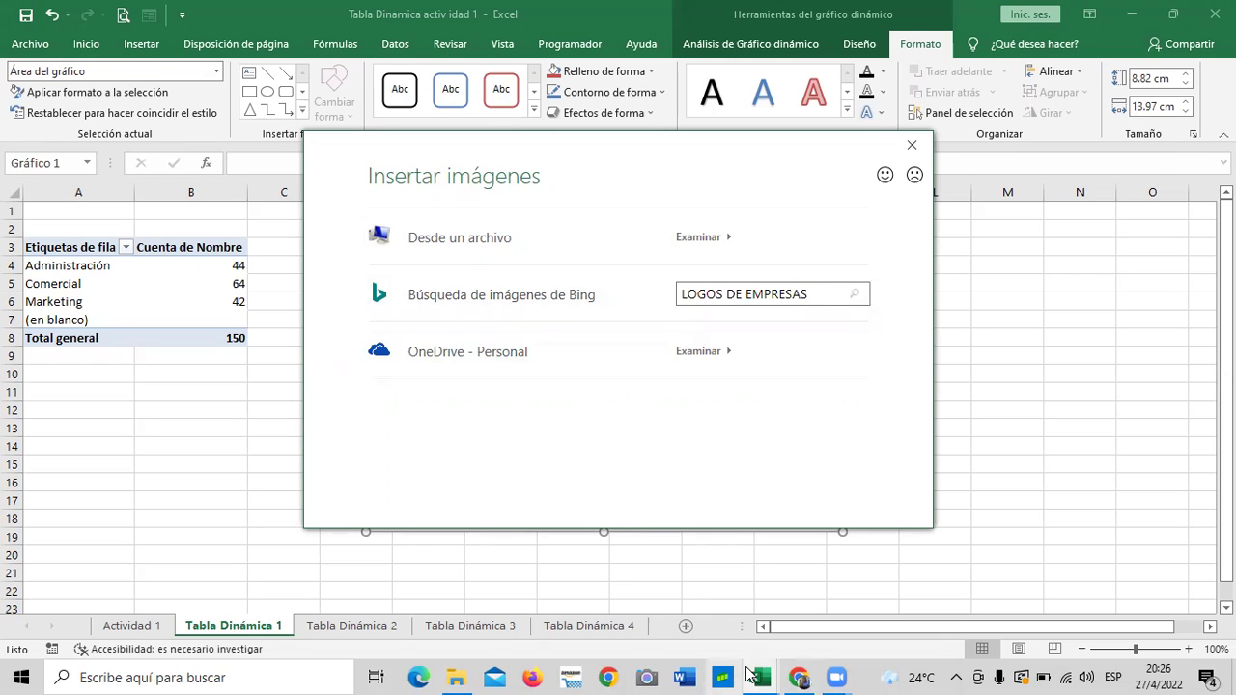
{"action": "key", "text": "Return"}
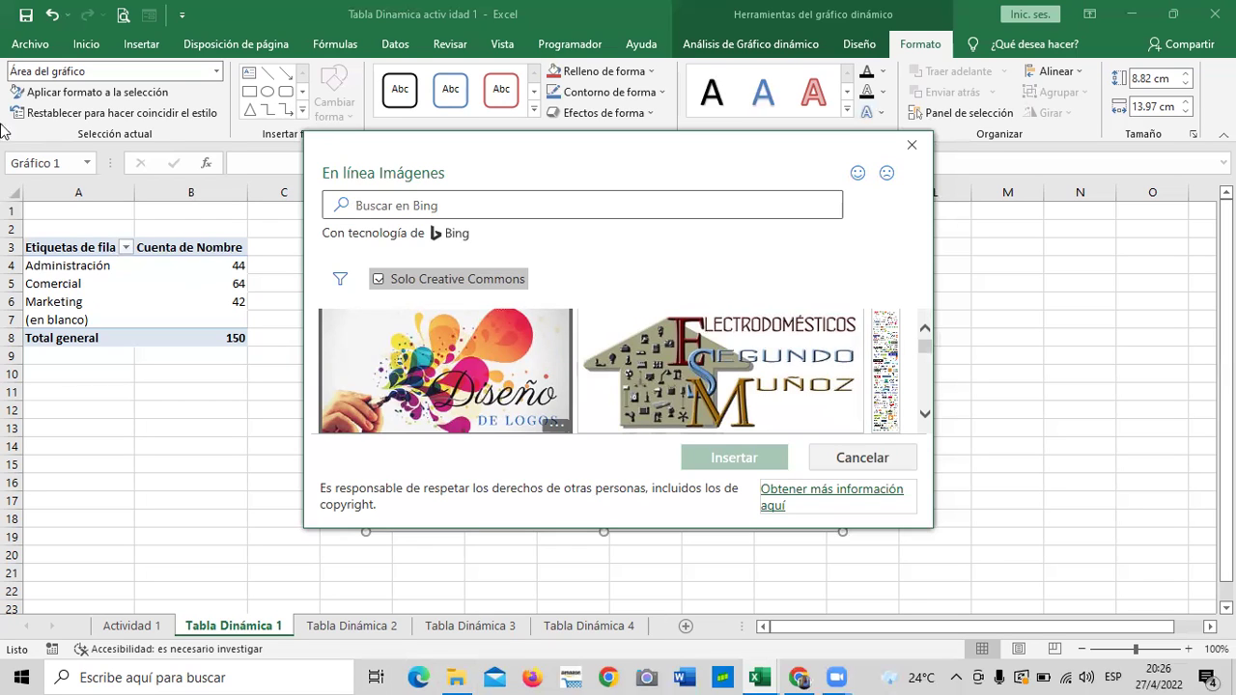
{"action": "left_click", "coordinate": [924, 415]}
{"action": "left_click", "coordinate": [924, 415]}
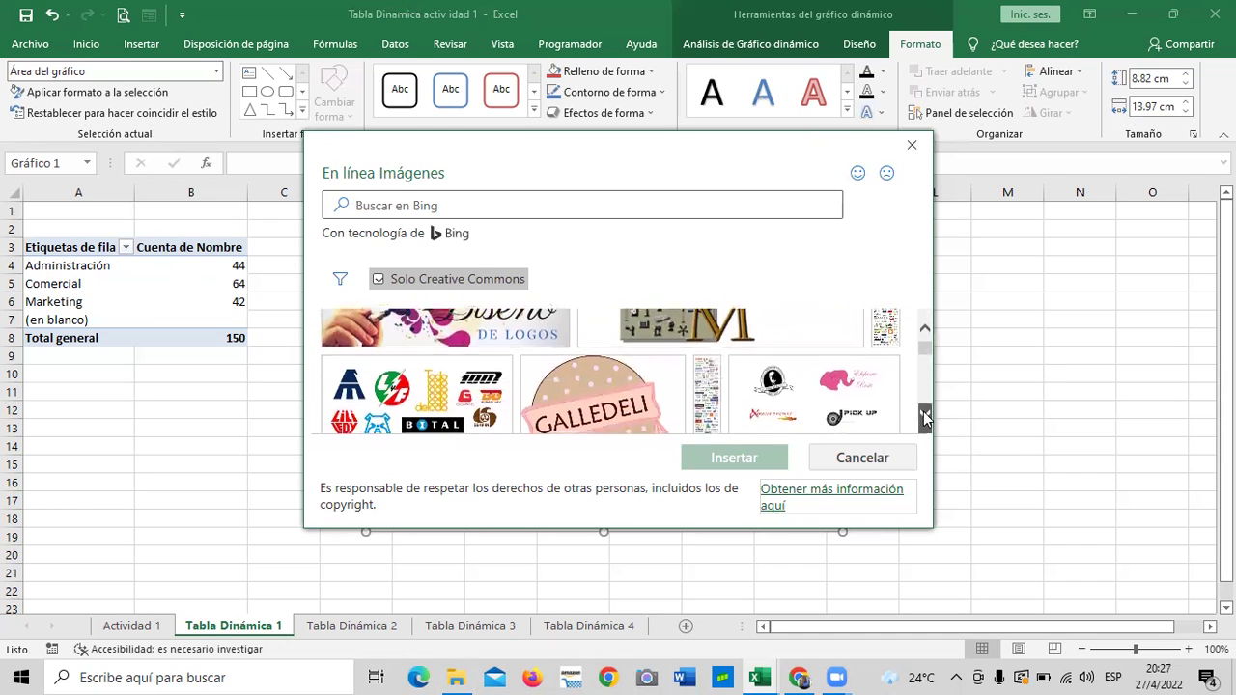
{"action": "left_click", "coordinate": [924, 415]}
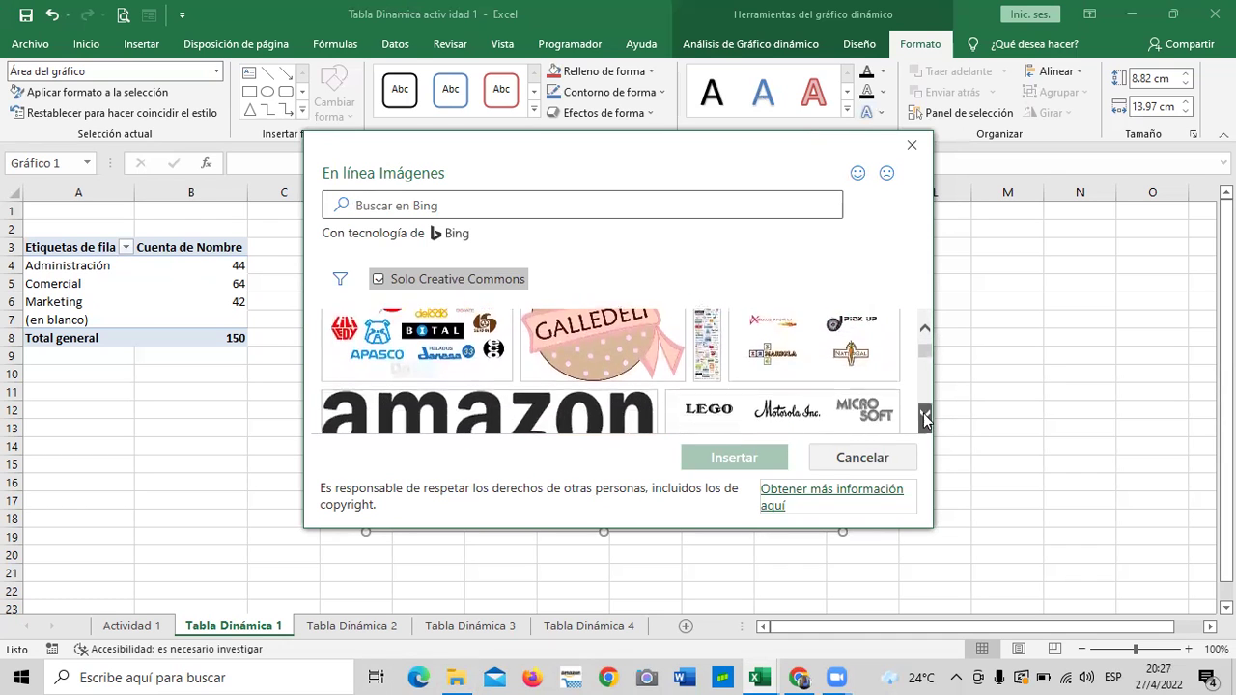
{"action": "left_click", "coordinate": [924, 415]}
{"action": "mouse_move", "coordinate": [488, 350]}
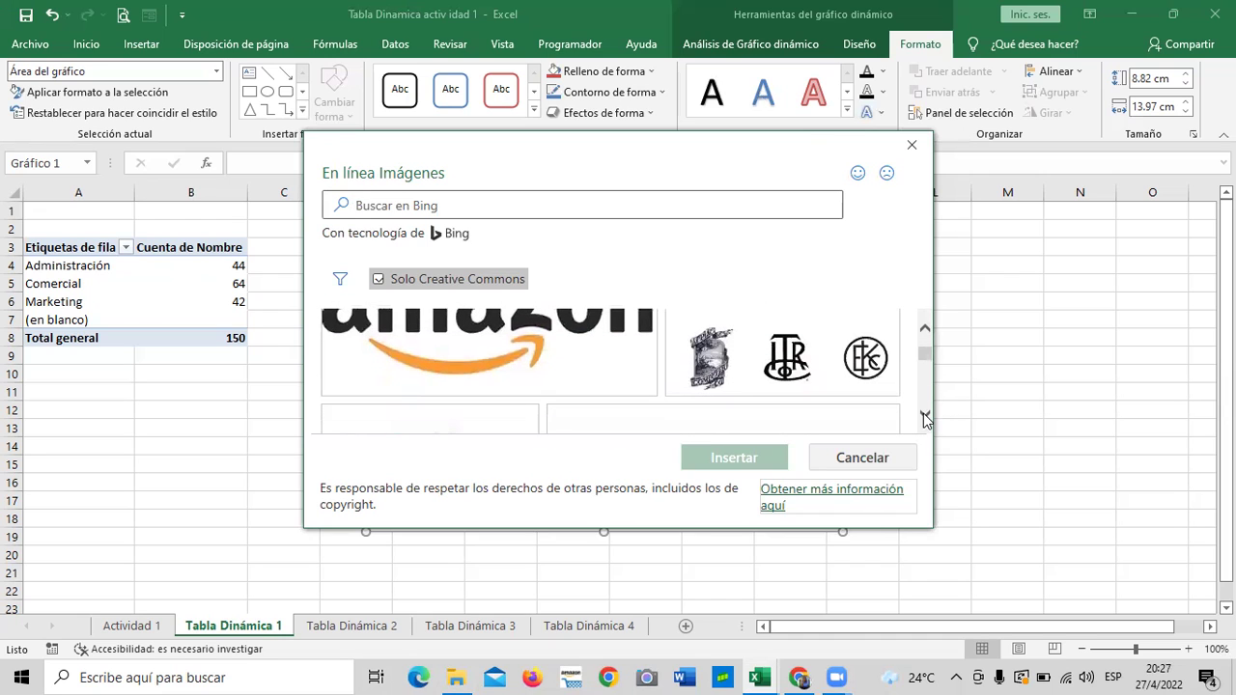
{"action": "left_click", "coordinate": [579, 342]}
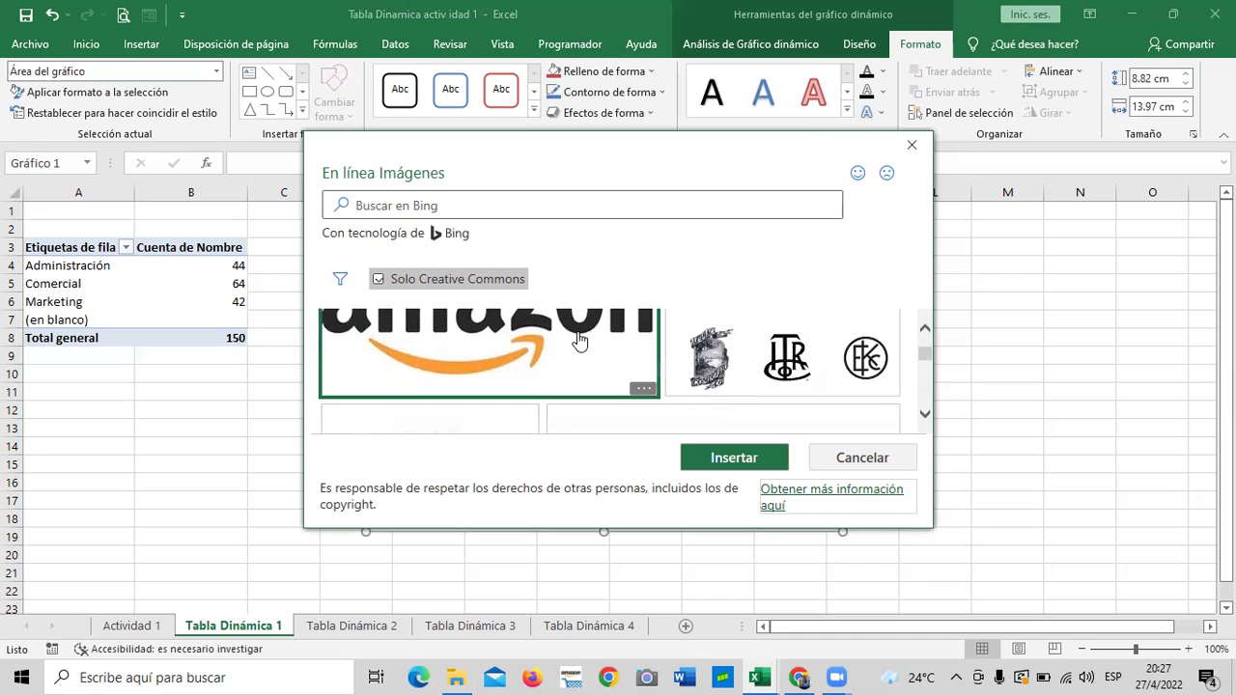
{"action": "left_click", "coordinate": [768, 460]}
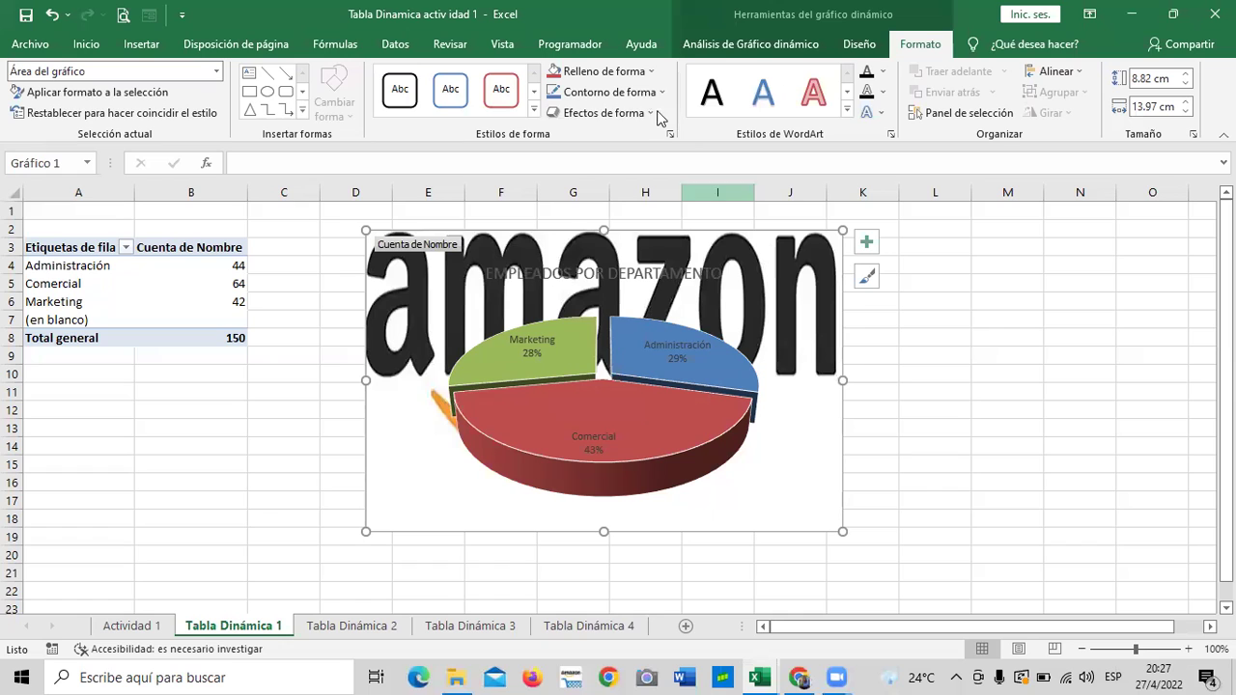
Step: Reopen the chart area's picture fill and search online images for 'LOGOS'
{"action": "left_click", "coordinate": [650, 71]}
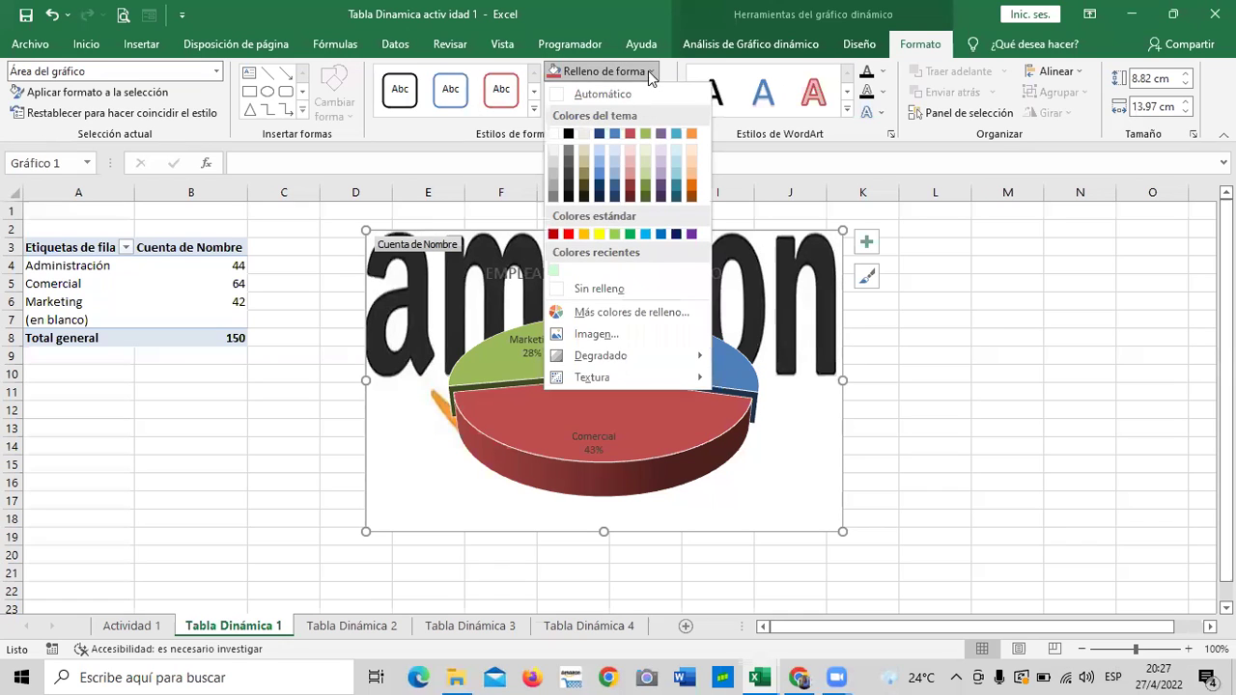
{"action": "mouse_move", "coordinate": [600, 355]}
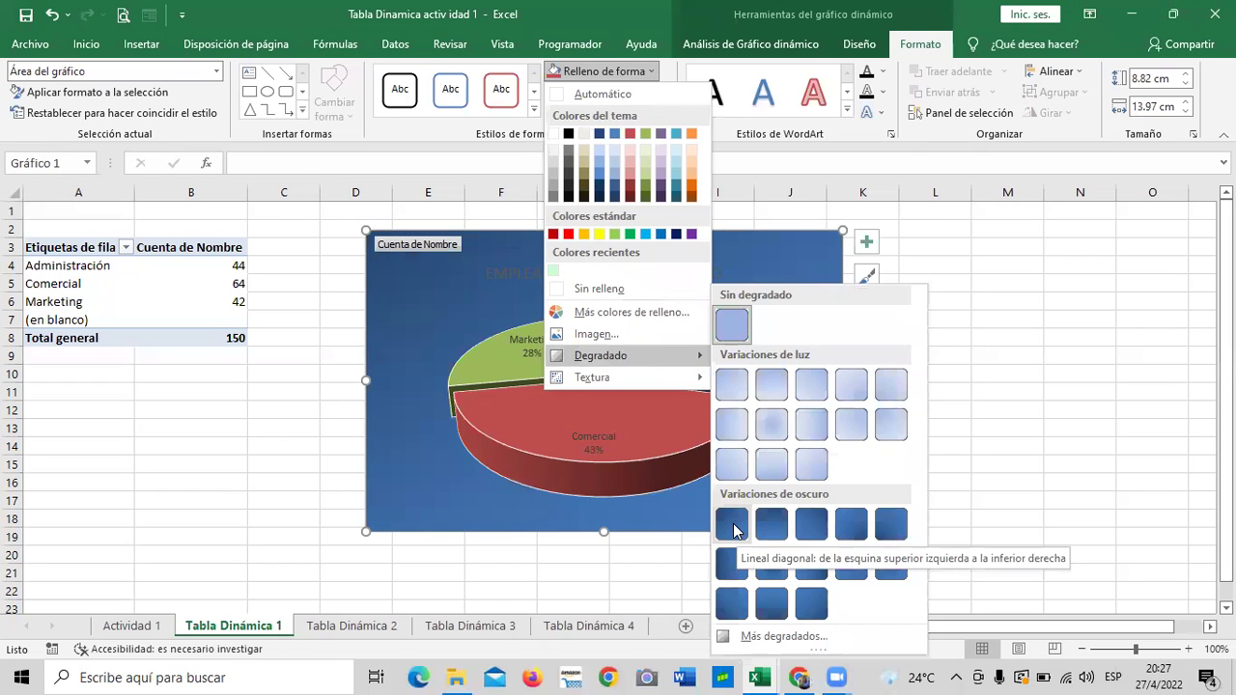
{"action": "left_click", "coordinate": [619, 333]}
{"action": "left_click", "coordinate": [748, 290]}
{"action": "type", "text": "LOGOS"}
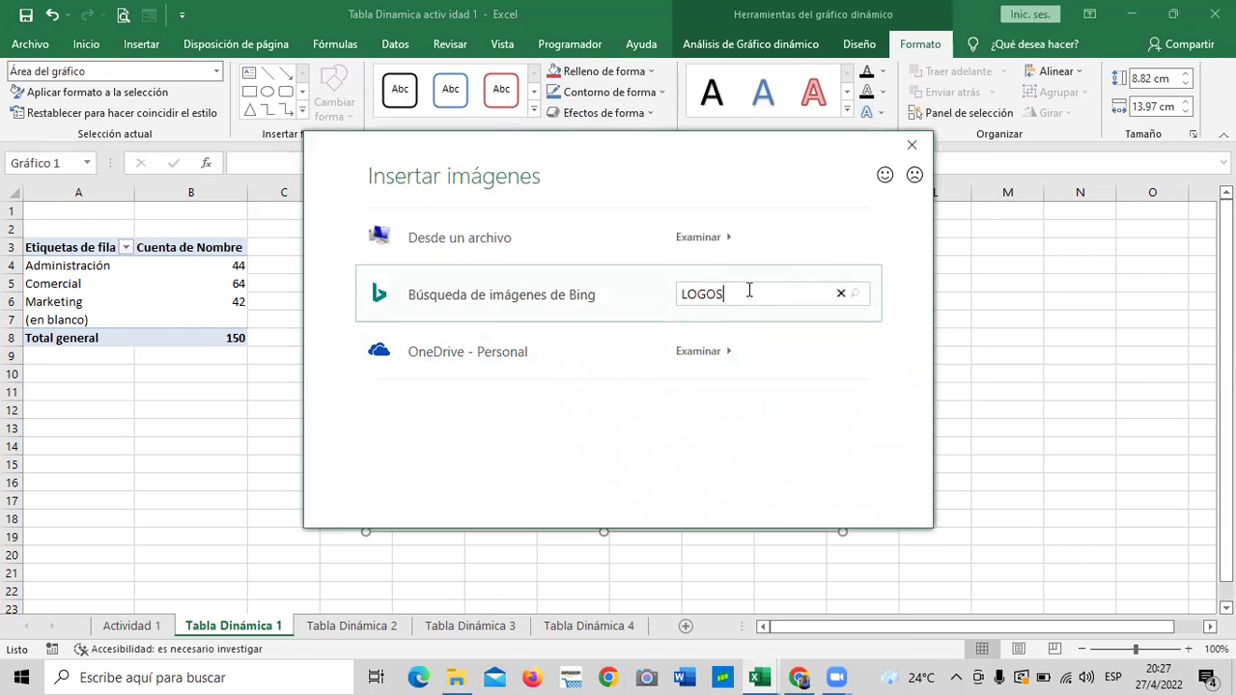
{"action": "key", "text": "Return"}
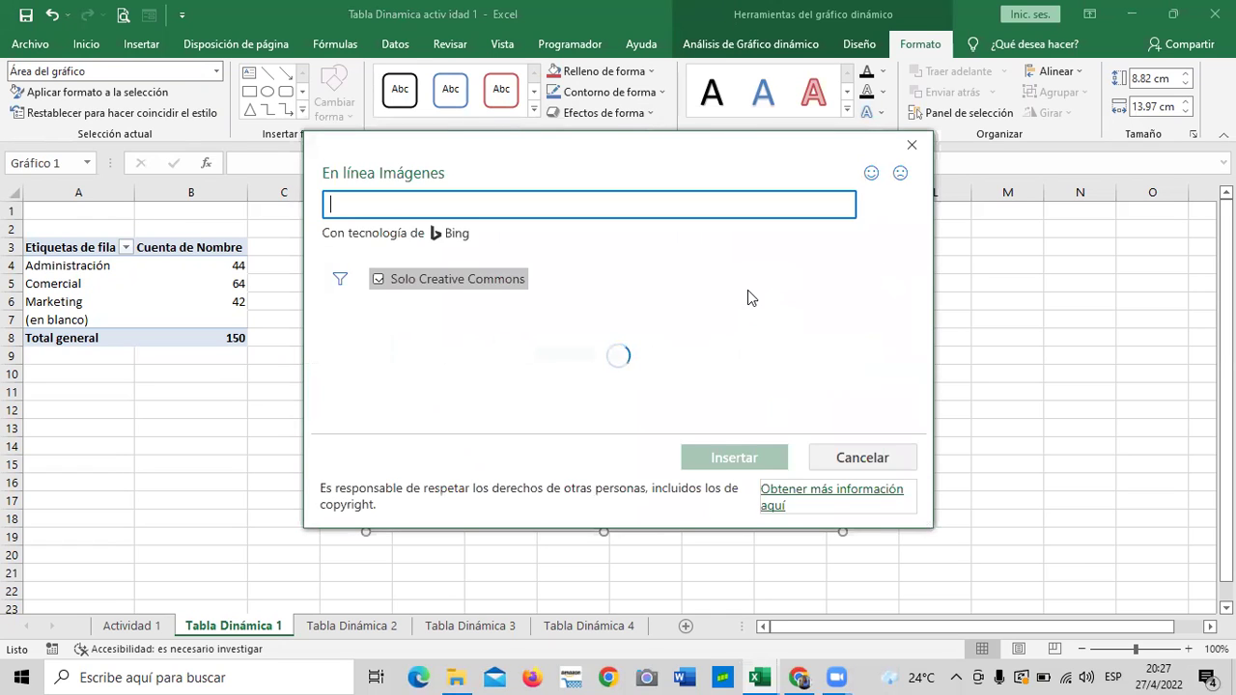
Step: Find the Pepsi logo in the results and insert it as the chart background
{"action": "scroll", "coordinate": [772, 376], "scroll_direction": "down", "scroll_amount": 1}
{"action": "scroll", "coordinate": [773, 377], "scroll_direction": "down", "scroll_amount": 1}
{"action": "scroll", "coordinate": [772, 376], "scroll_direction": "down", "scroll_amount": 1}
{"action": "scroll", "coordinate": [771, 375], "scroll_direction": "down", "scroll_amount": 1}
{"action": "scroll", "coordinate": [768, 376], "scroll_direction": "down", "scroll_amount": 1}
{"action": "scroll", "coordinate": [743, 382], "scroll_direction": "down", "scroll_amount": 1}
{"action": "scroll", "coordinate": [720, 362], "scroll_direction": "down", "scroll_amount": 1}
{"action": "scroll", "coordinate": [705, 352], "scroll_direction": "down", "scroll_amount": 1}
{"action": "scroll", "coordinate": [690, 346], "scroll_direction": "down", "scroll_amount": 1}
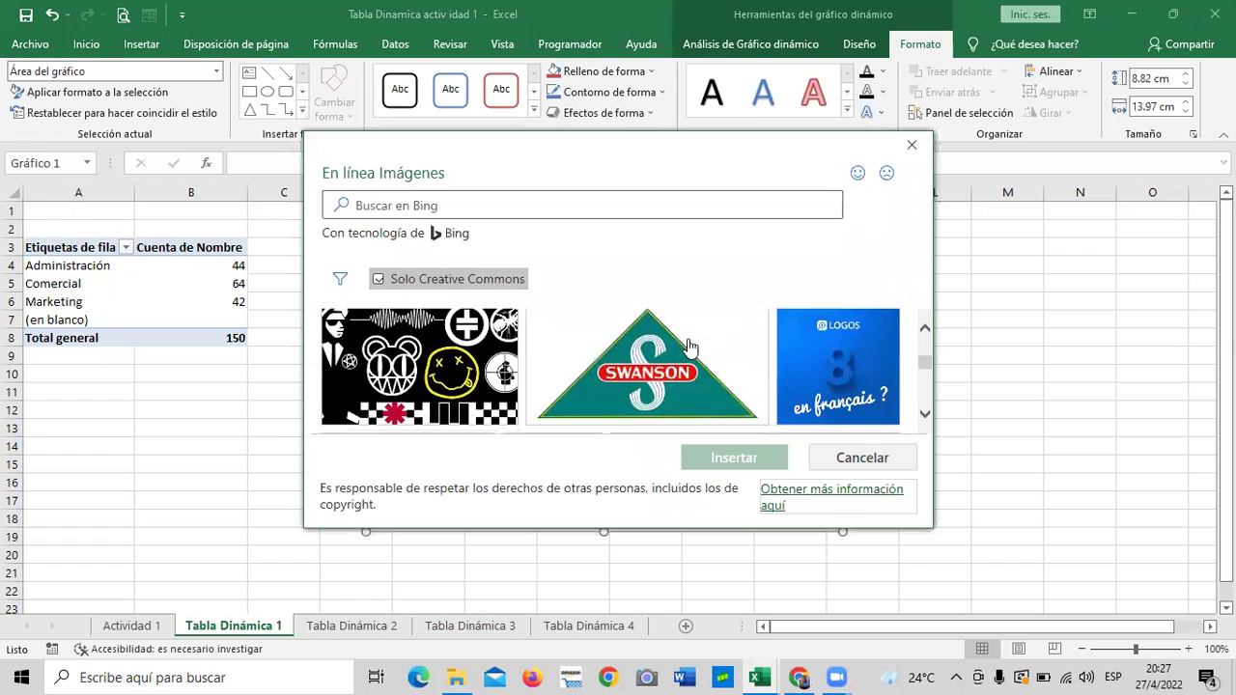
{"action": "scroll", "coordinate": [664, 338], "scroll_direction": "down", "scroll_amount": 1}
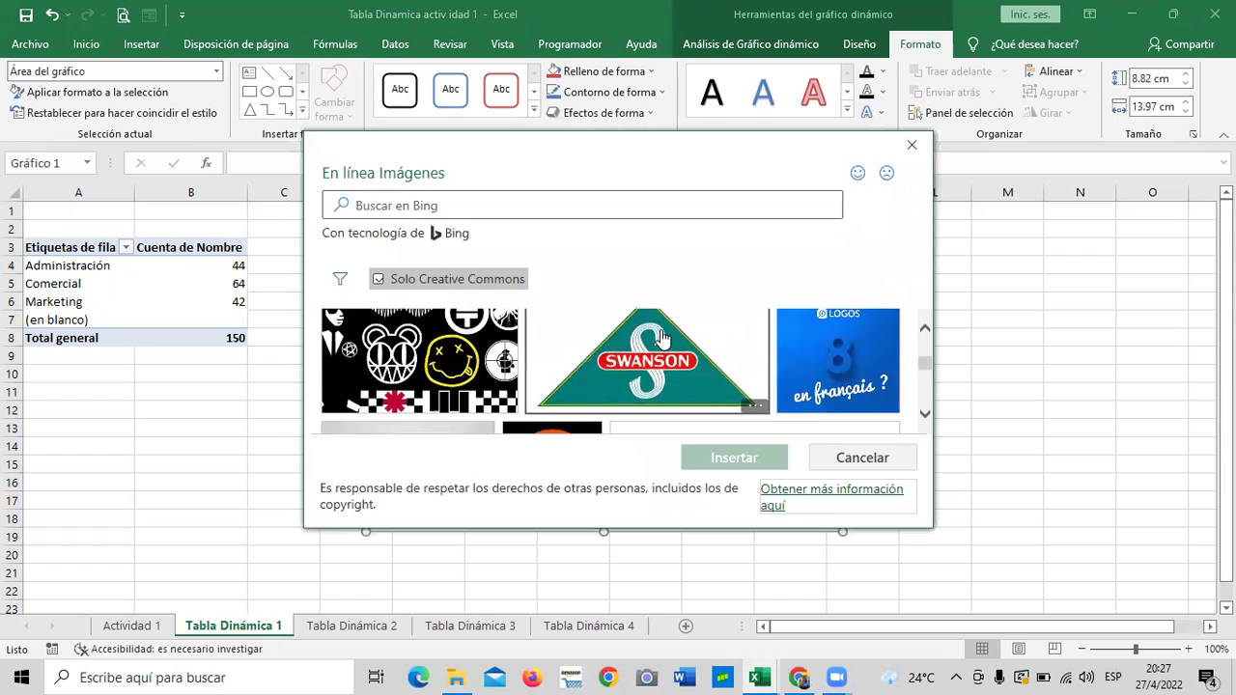
{"action": "scroll", "coordinate": [662, 336], "scroll_direction": "down", "scroll_amount": 1}
{"action": "scroll", "coordinate": [660, 337], "scroll_direction": "down", "scroll_amount": 1}
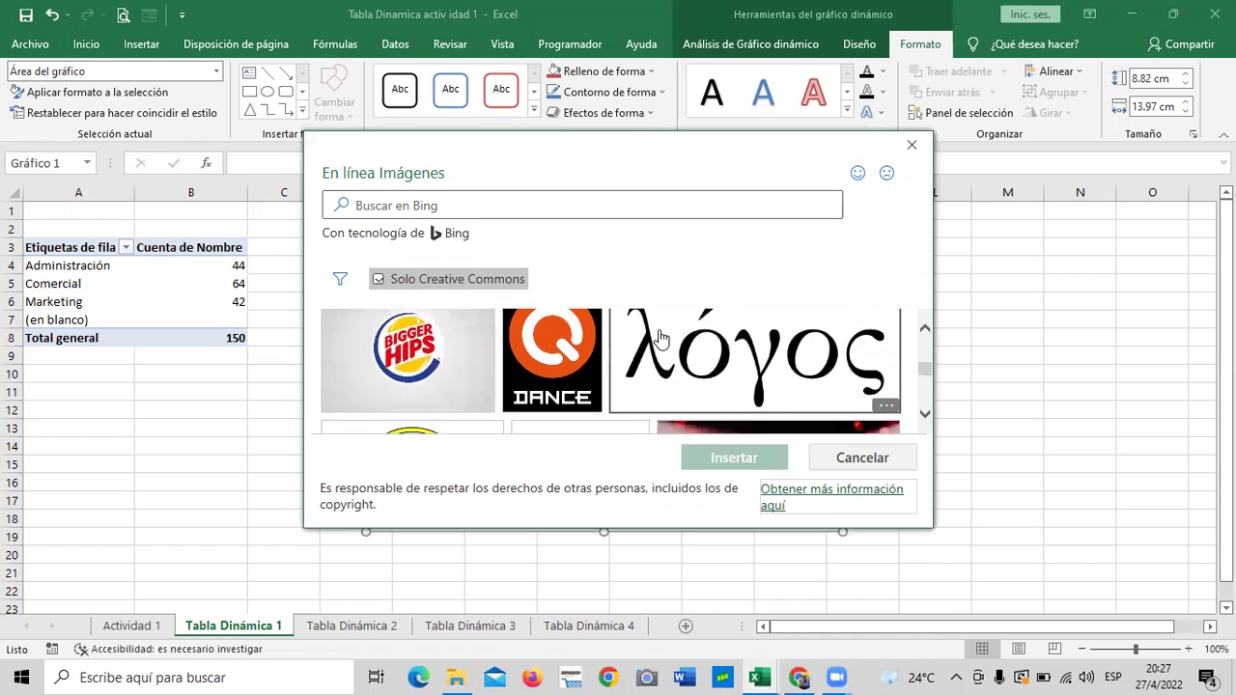
{"action": "scroll", "coordinate": [660, 336], "scroll_direction": "down", "scroll_amount": 1}
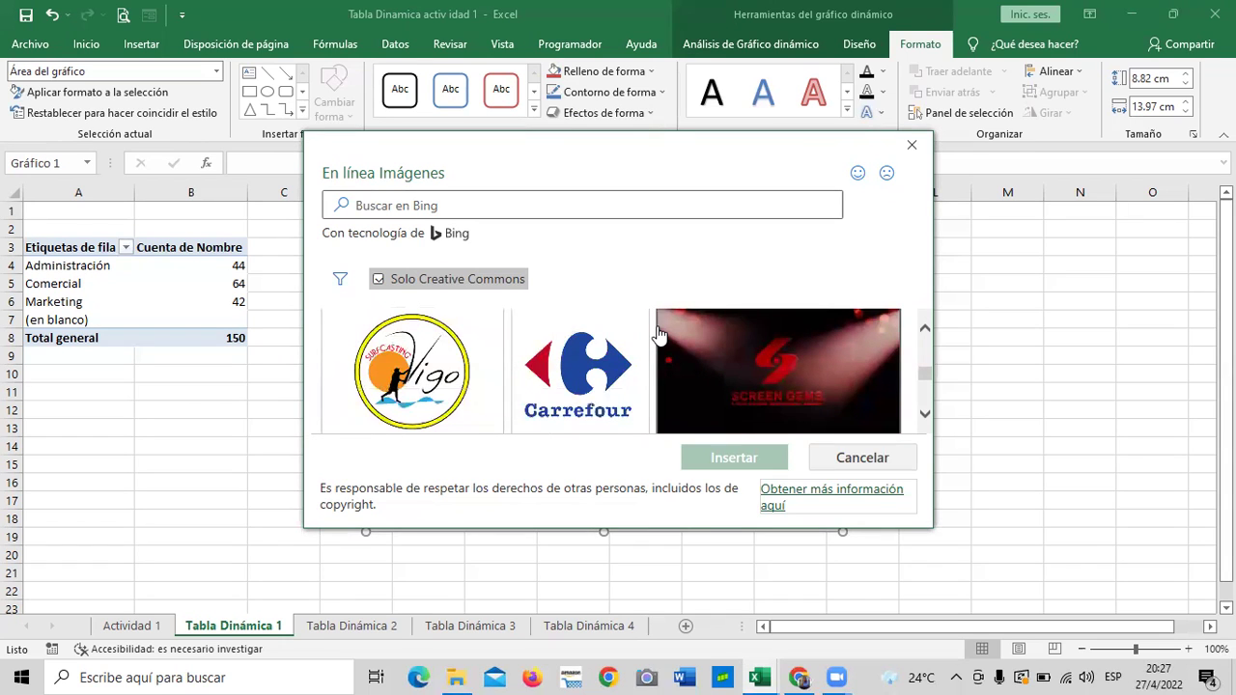
{"action": "scroll", "coordinate": [658, 333], "scroll_direction": "down", "scroll_amount": 1}
{"action": "scroll", "coordinate": [656, 335], "scroll_direction": "down", "scroll_amount": 1}
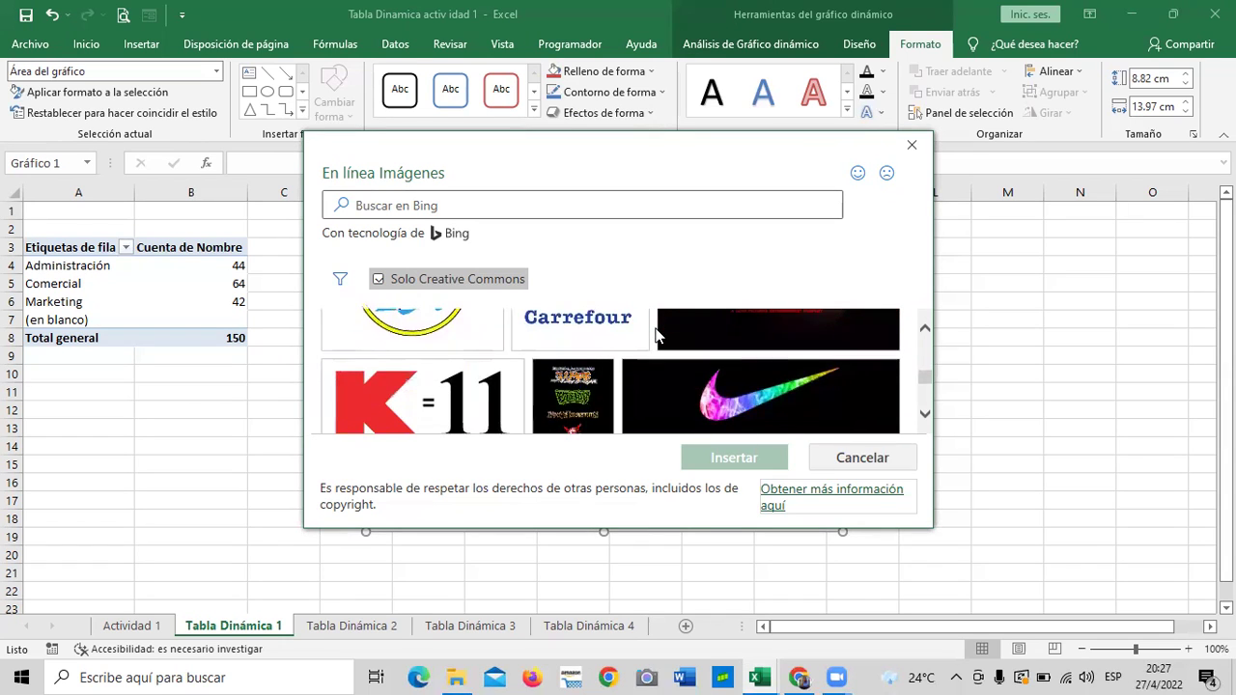
{"action": "scroll", "coordinate": [657, 335], "scroll_direction": "down", "scroll_amount": 1}
{"action": "scroll", "coordinate": [656, 335], "scroll_direction": "down", "scroll_amount": 1}
{"action": "scroll", "coordinate": [656, 335], "scroll_direction": "down", "scroll_amount": 1}
{"action": "scroll", "coordinate": [657, 335], "scroll_direction": "down", "scroll_amount": 1}
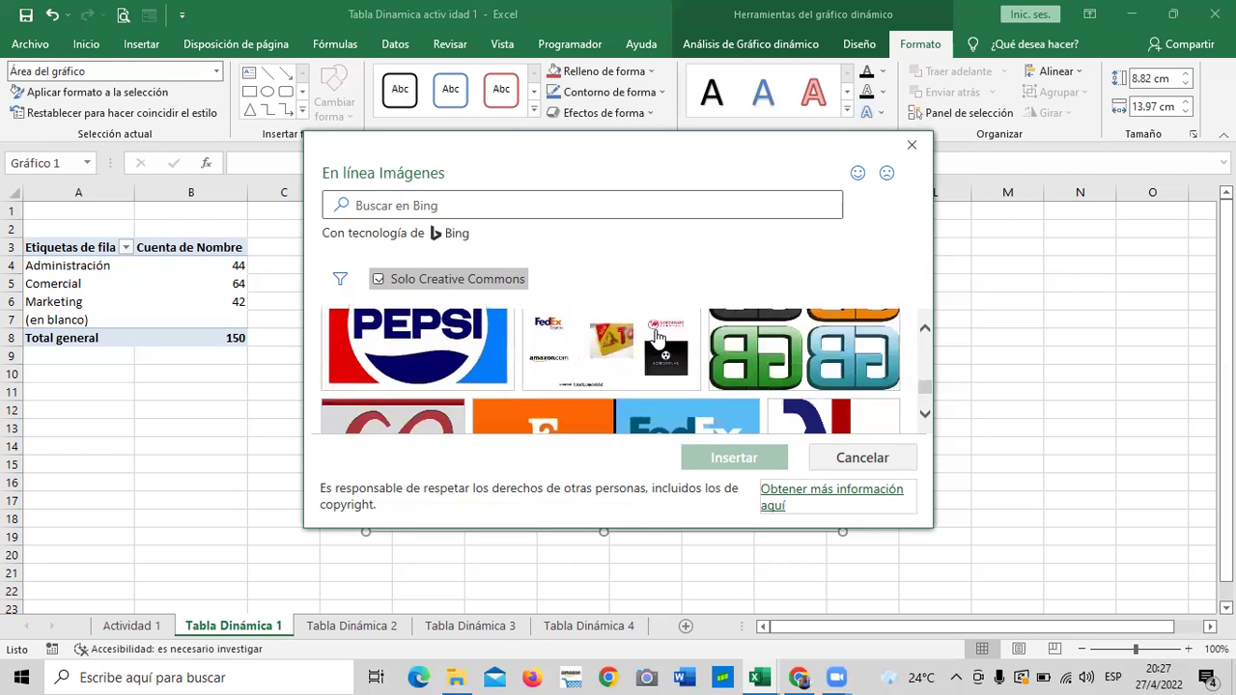
{"action": "scroll", "coordinate": [449, 357], "scroll_direction": "up", "scroll_amount": 1}
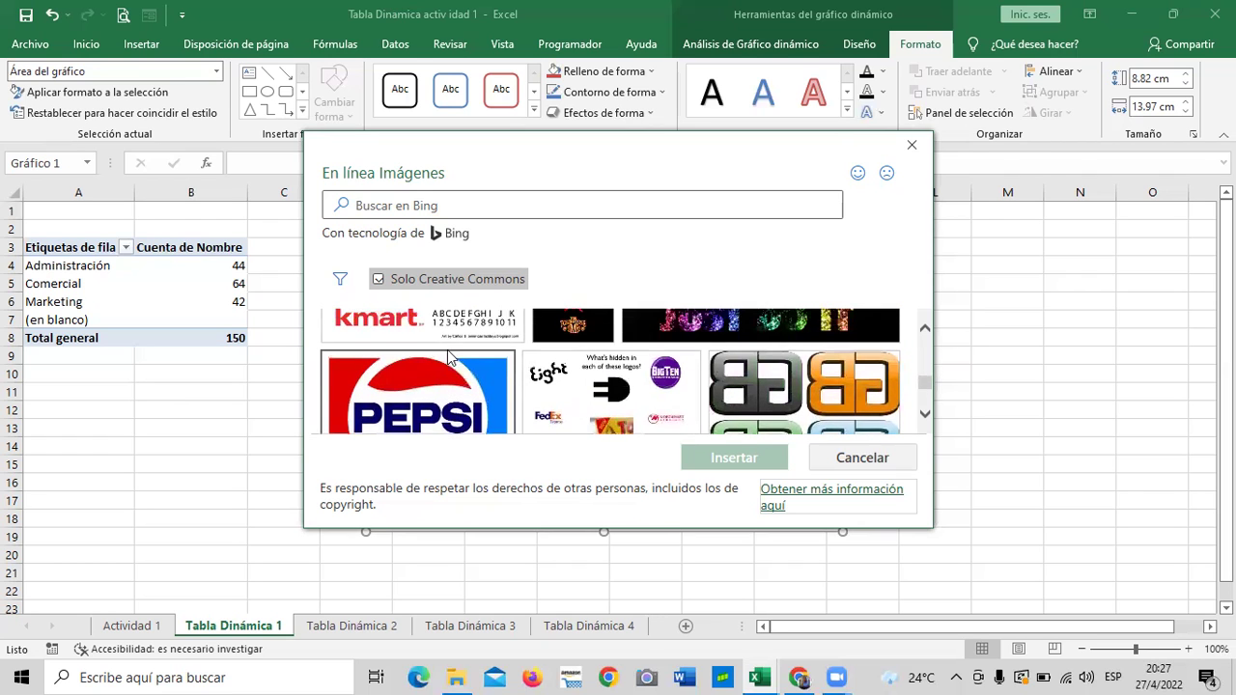
{"action": "scroll", "coordinate": [449, 357], "scroll_direction": "down", "scroll_amount": 1}
{"action": "left_click", "coordinate": [487, 370]}
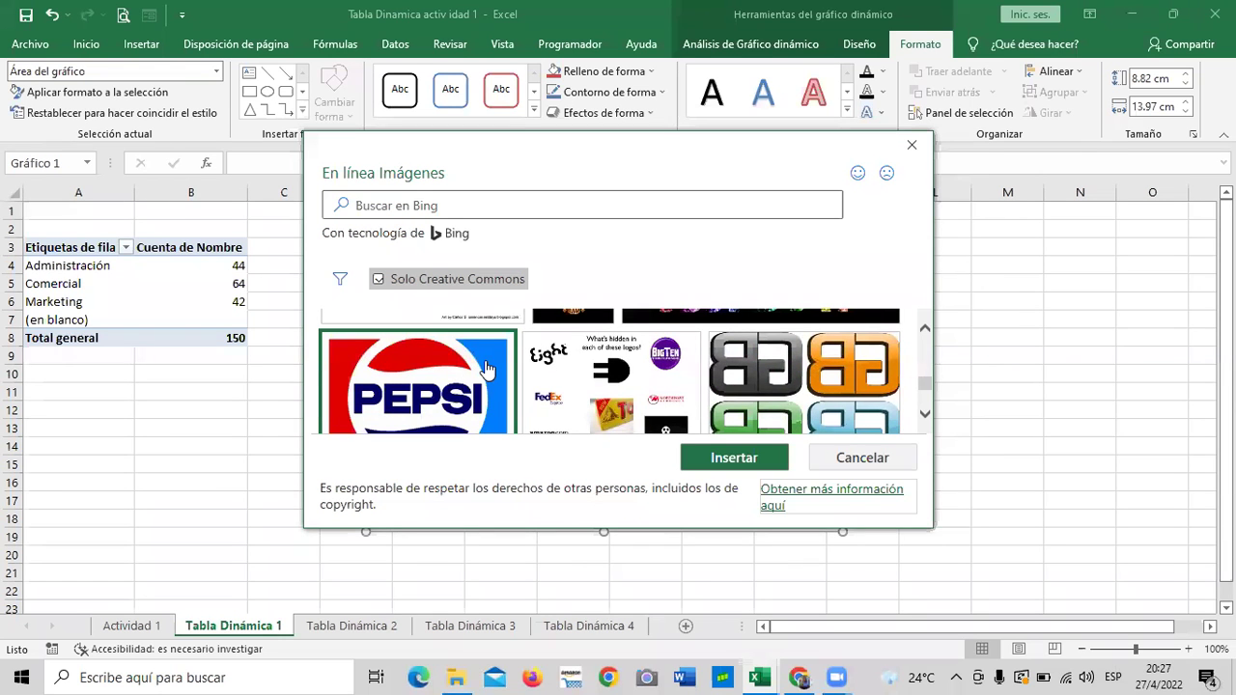
{"action": "left_click", "coordinate": [733, 457]}
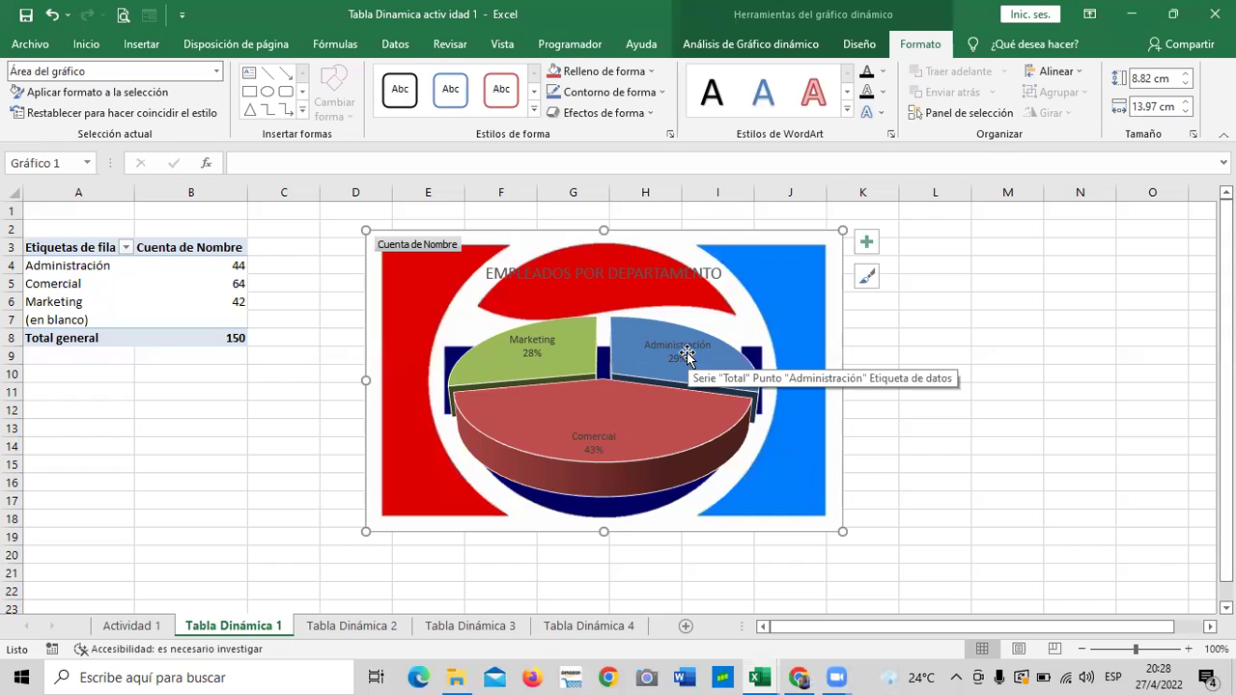
Step: Open the Formato del área del gráfico pane from the chart's right-click menu
{"action": "right_click", "coordinate": [796, 276]}
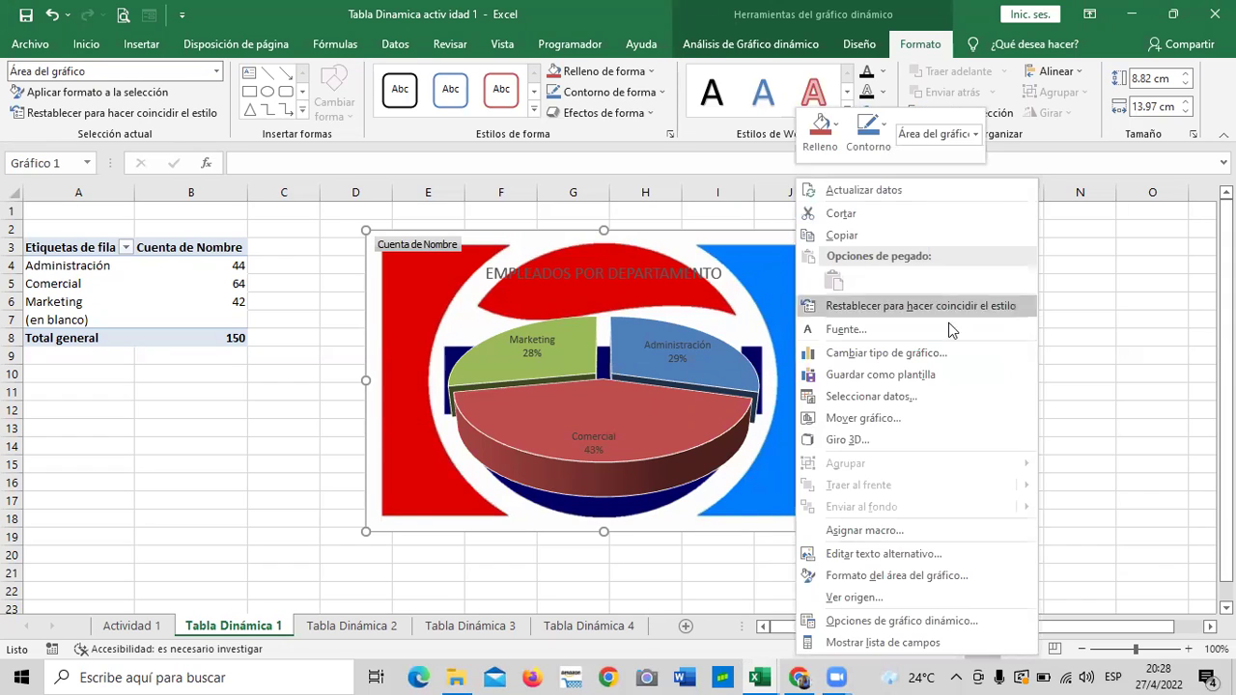
{"action": "left_click", "coordinate": [860, 578]}
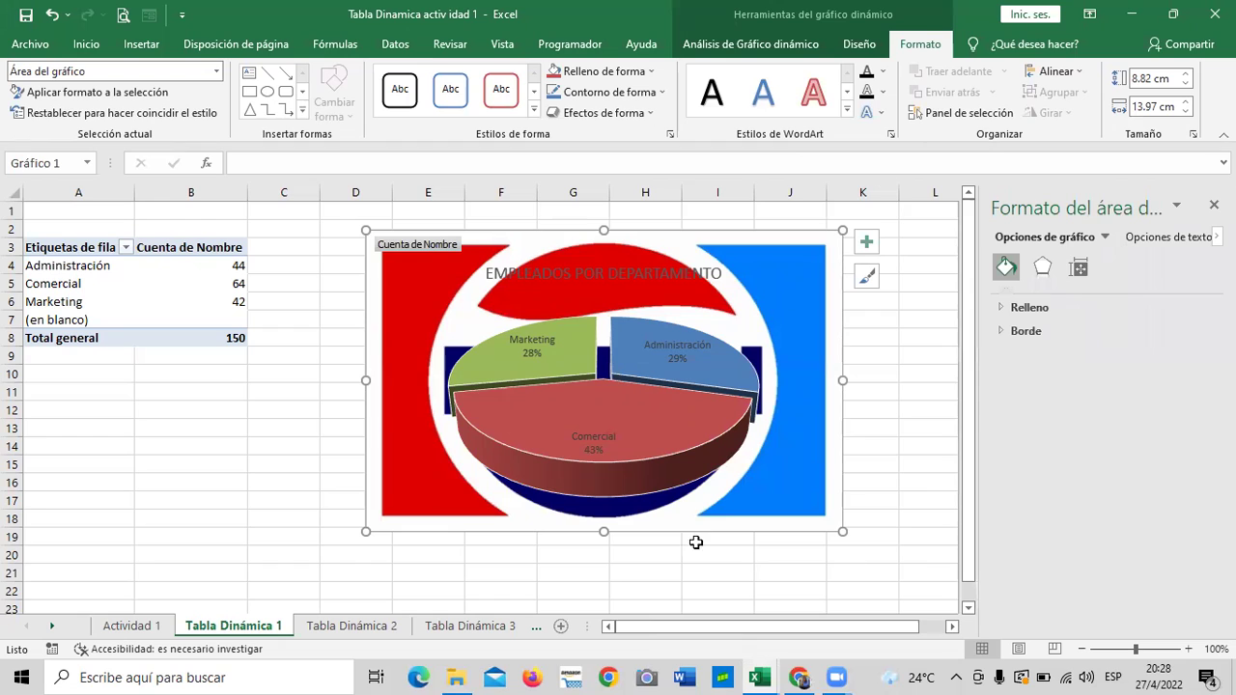
{"action": "right_click", "coordinate": [778, 275]}
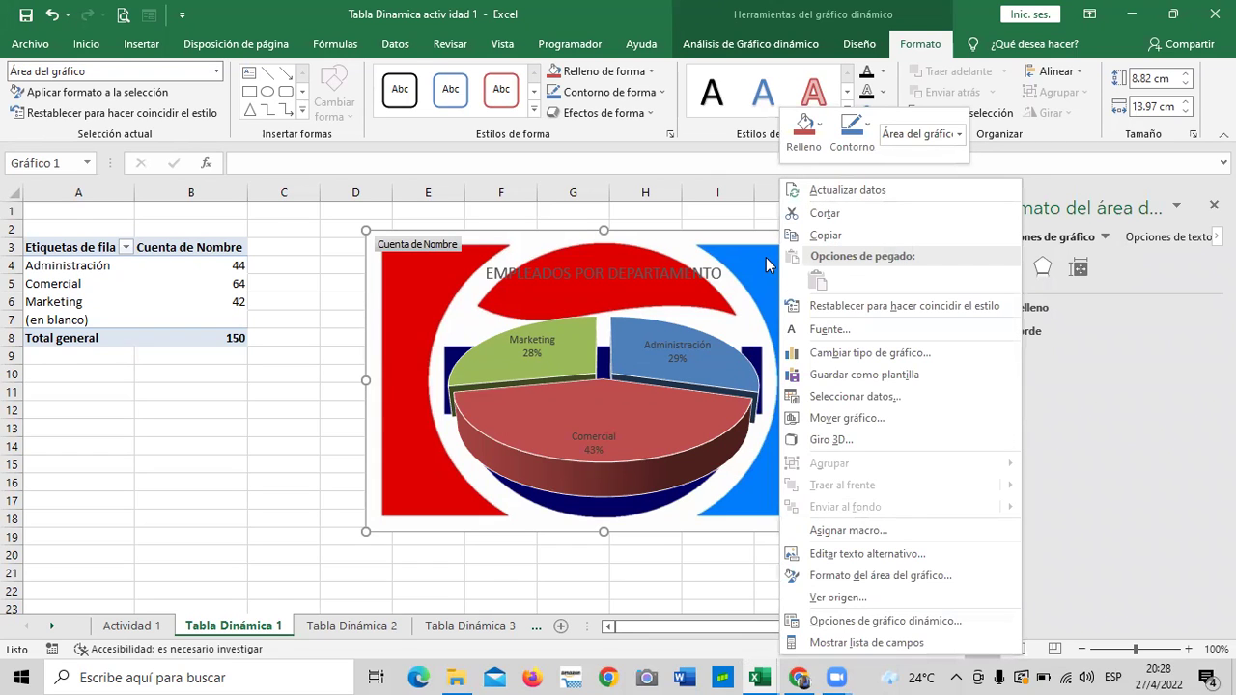
{"action": "left_click", "coordinate": [877, 578]}
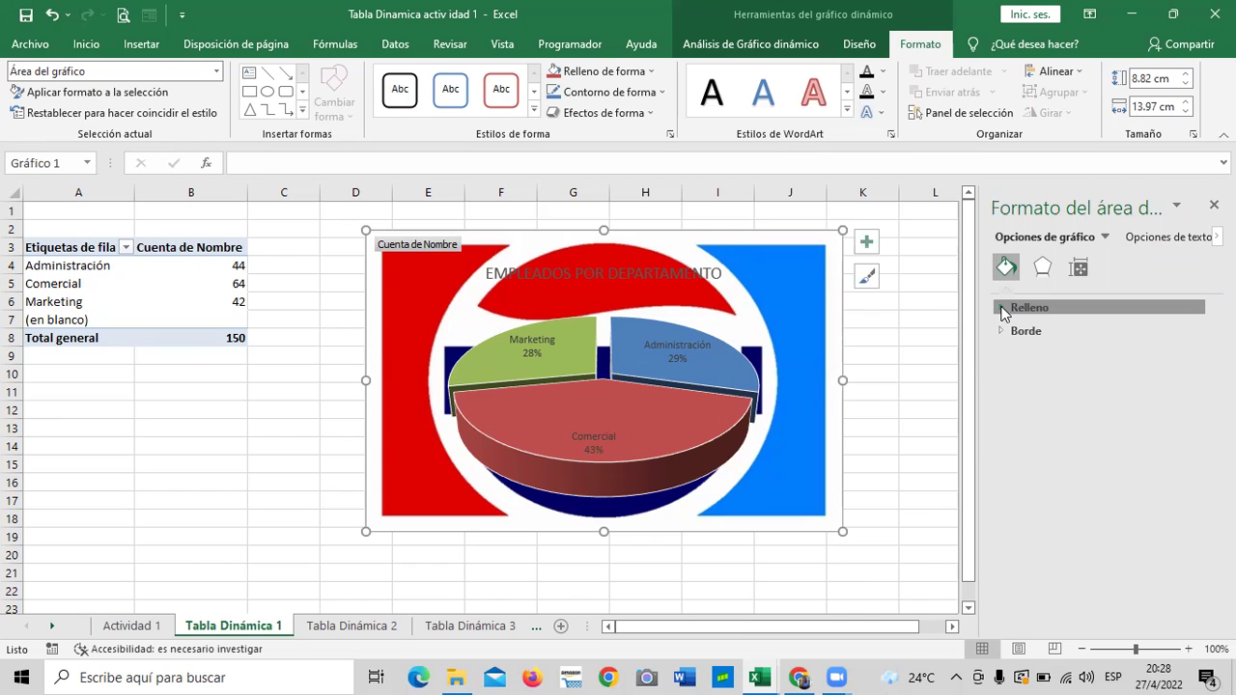
Step: Expand the chart area's Relleno (Fill) settings and start raising the background picture's transparency
{"action": "left_click", "coordinate": [1002, 308]}
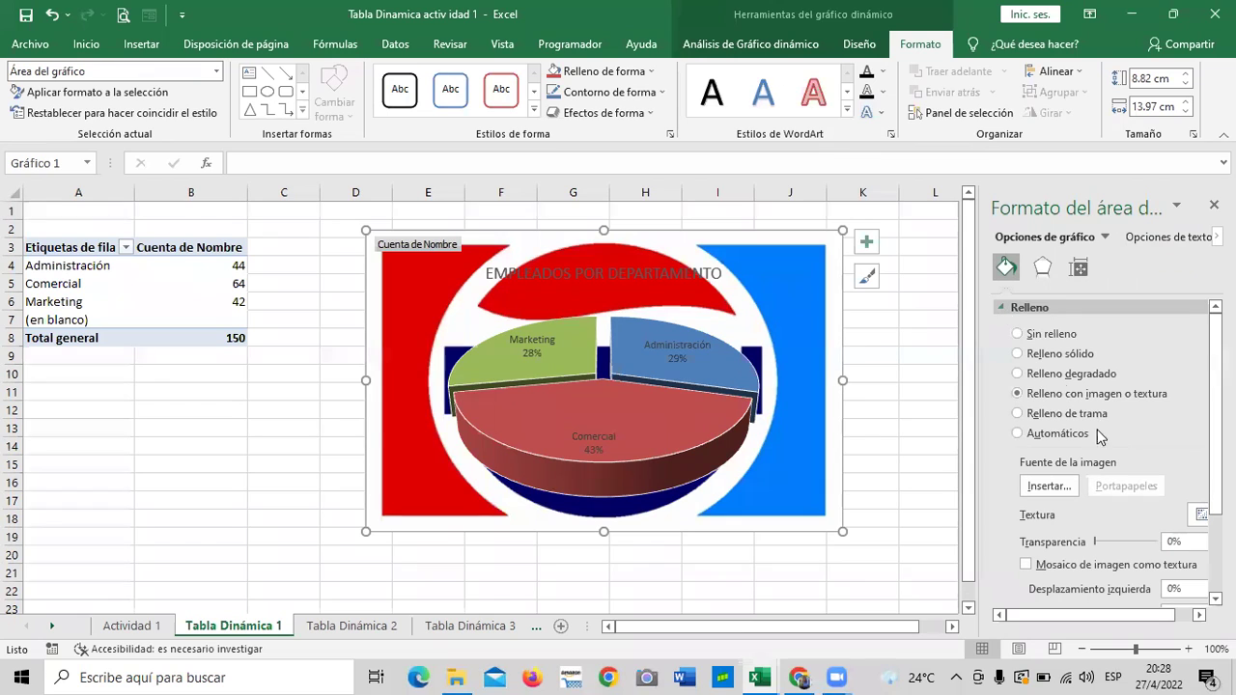
{"action": "left_click", "coordinate": [1198, 615]}
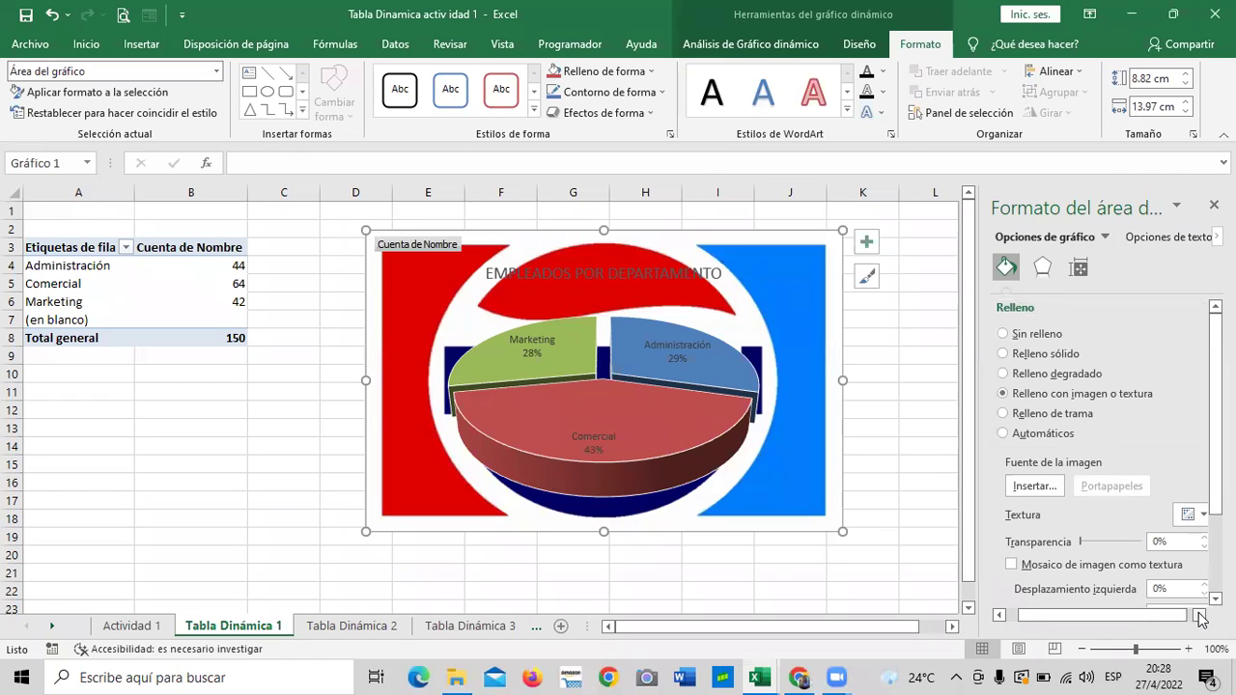
{"action": "left_click", "coordinate": [1199, 615]}
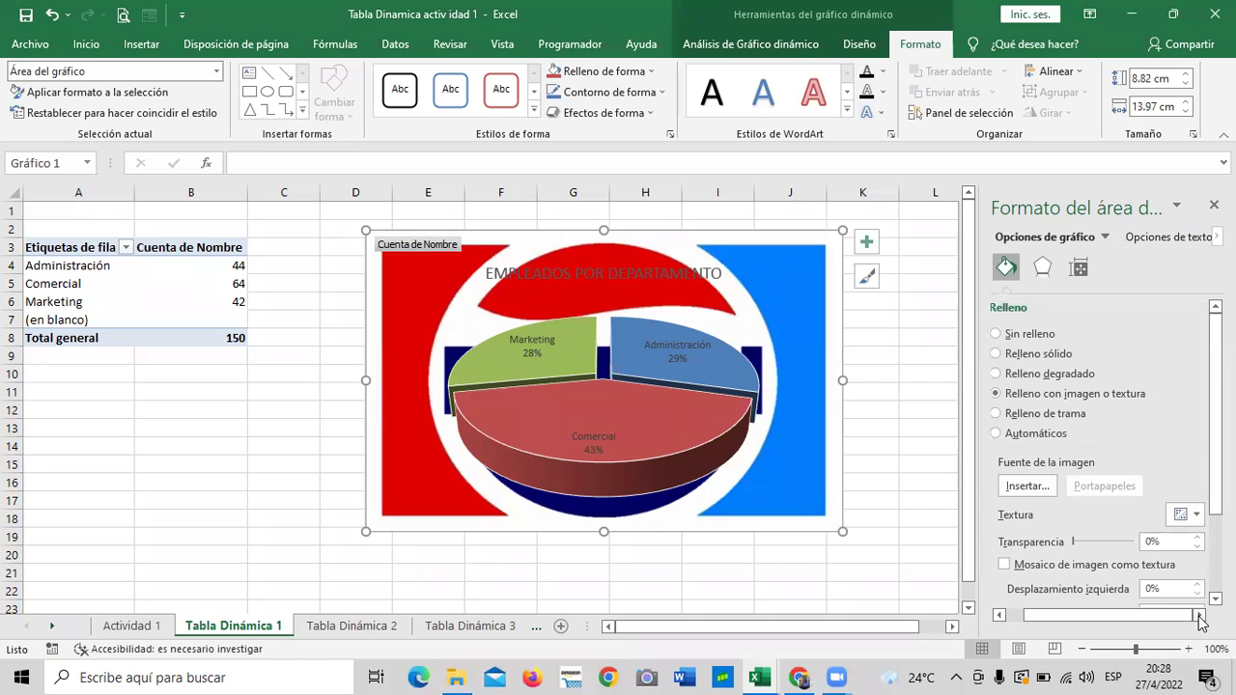
{"action": "left_click", "coordinate": [1197, 538]}
{"action": "left_click", "coordinate": [1197, 538]}
{"action": "left_click", "coordinate": [1197, 538]}
{"action": "left_click", "coordinate": [1197, 538]}
{"action": "left_click", "coordinate": [1197, 538]}
{"action": "left_click", "coordinate": [1197, 538]}
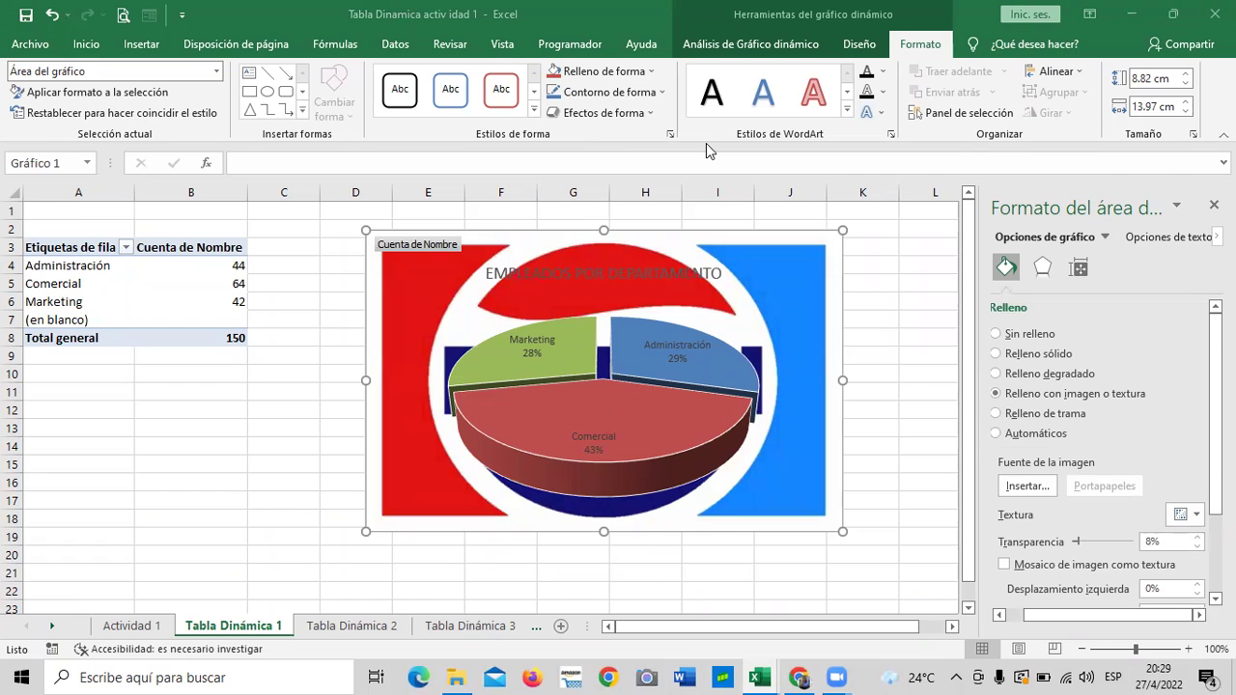
Step: Fade the Pepsi background picture to 72% transparency
{"action": "left_click", "coordinate": [1200, 537]}
{"action": "left_click", "coordinate": [1200, 537]}
{"action": "left_click", "coordinate": [1200, 537]}
{"action": "left_click", "coordinate": [1197, 536]}
{"action": "left_click", "coordinate": [1197, 537]}
{"action": "left_click", "coordinate": [1197, 537]}
{"action": "left_click", "coordinate": [1197, 537]}
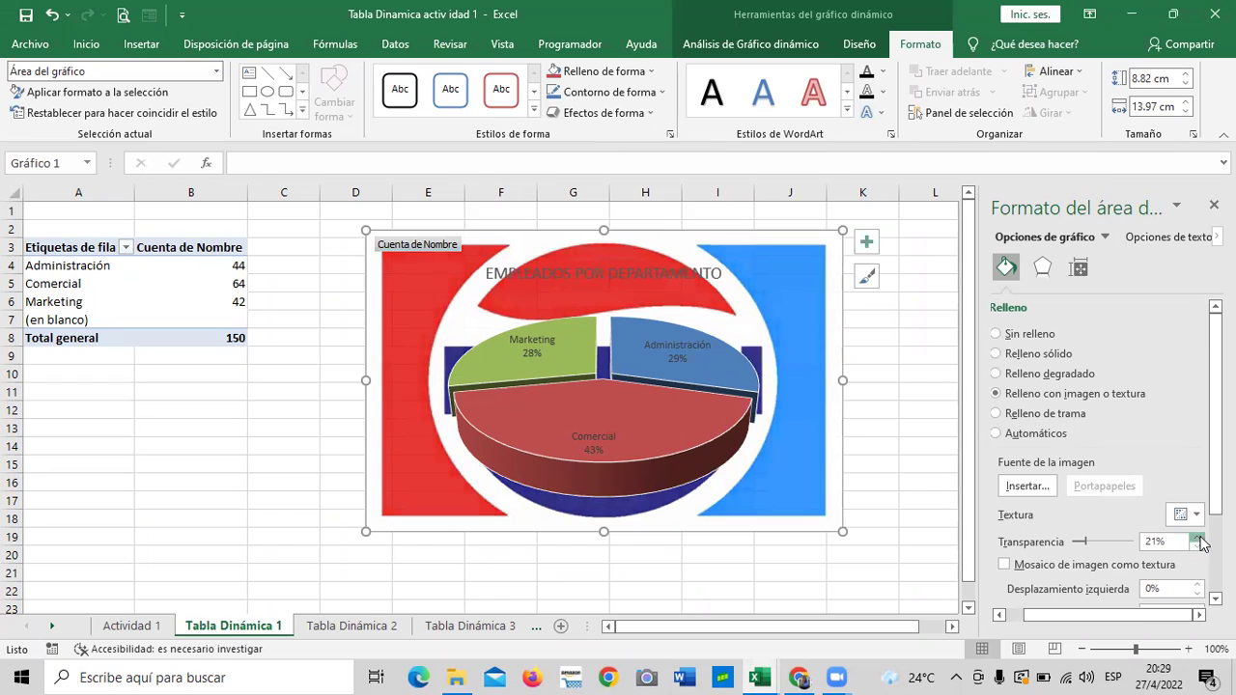
{"action": "left_click", "coordinate": [1199, 537]}
{"action": "left_click", "coordinate": [1198, 537]}
{"action": "left_click", "coordinate": [1199, 537]}
{"action": "left_click", "coordinate": [1198, 536]}
{"action": "left_click", "coordinate": [1199, 537]}
{"action": "left_click", "coordinate": [1199, 537]}
{"action": "left_click", "coordinate": [1198, 537]}
{"action": "left_click", "coordinate": [1198, 537]}
{"action": "left_click", "coordinate": [1198, 537]}
{"action": "left_click", "coordinate": [1198, 537]}
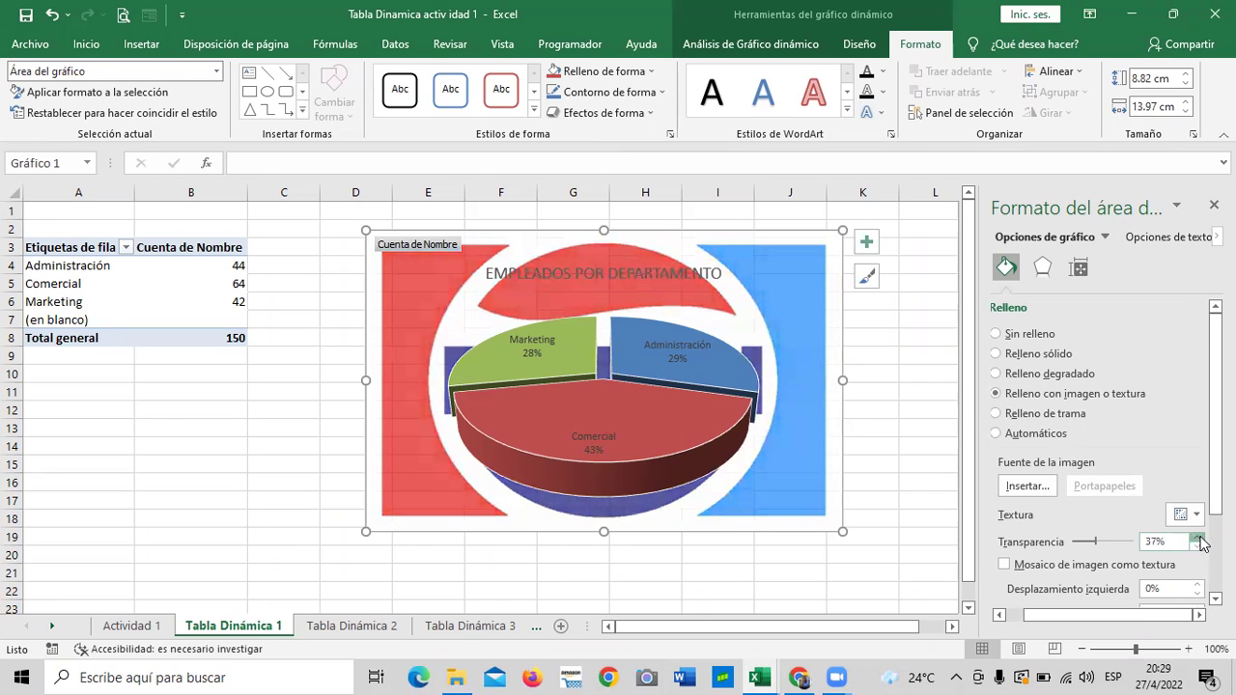
{"action": "double_click", "coordinate": [1198, 536]}
{"action": "double_click", "coordinate": [1198, 537]}
{"action": "double_click", "coordinate": [1198, 537]}
{"action": "double_click", "coordinate": [1198, 537]}
{"action": "double_click", "coordinate": [1199, 537]}
{"action": "double_click", "coordinate": [1198, 537]}
{"action": "double_click", "coordinate": [1198, 537]}
{"action": "left_click", "coordinate": [1198, 537]}
{"action": "double_click", "coordinate": [1198, 537]}
{"action": "double_click", "coordinate": [1198, 537]}
{"action": "double_click", "coordinate": [1199, 537]}
{"action": "double_click", "coordinate": [1198, 537]}
{"action": "left_click", "coordinate": [1199, 537]}
{"action": "left_click", "coordinate": [1199, 536]}
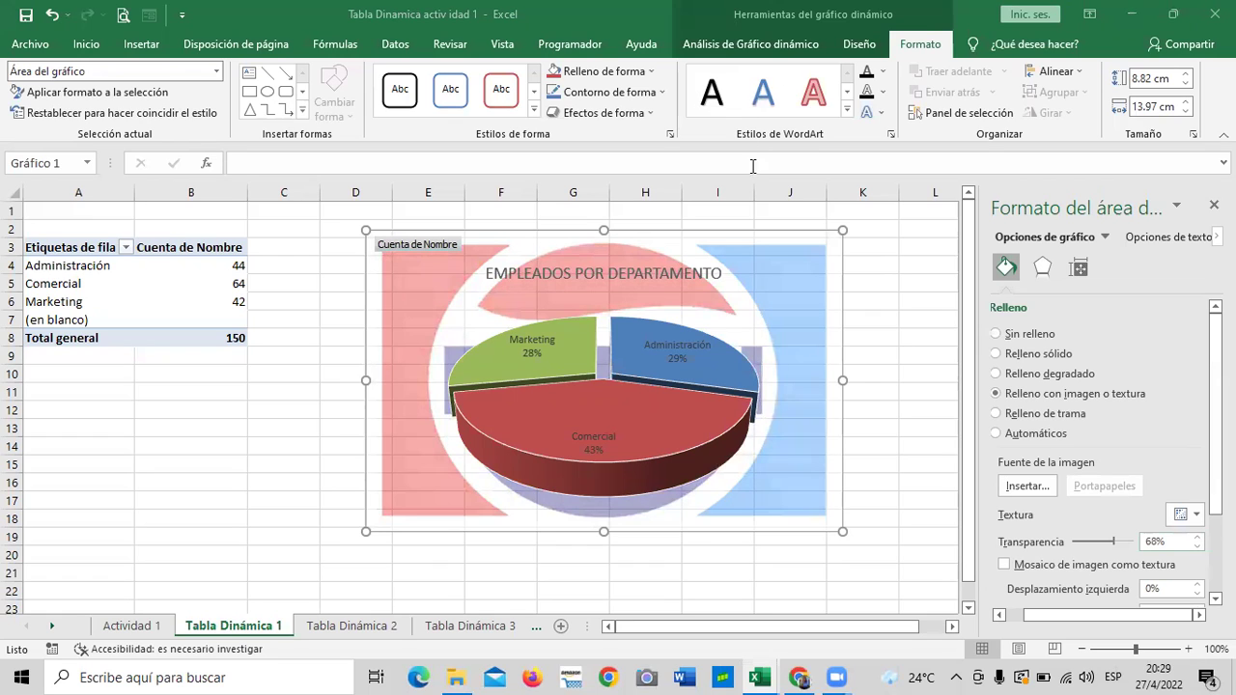
{"action": "left_click", "coordinate": [1199, 538]}
{"action": "left_click", "coordinate": [1199, 538]}
{"action": "left_click", "coordinate": [1200, 538]}
{"action": "left_click", "coordinate": [1199, 537]}
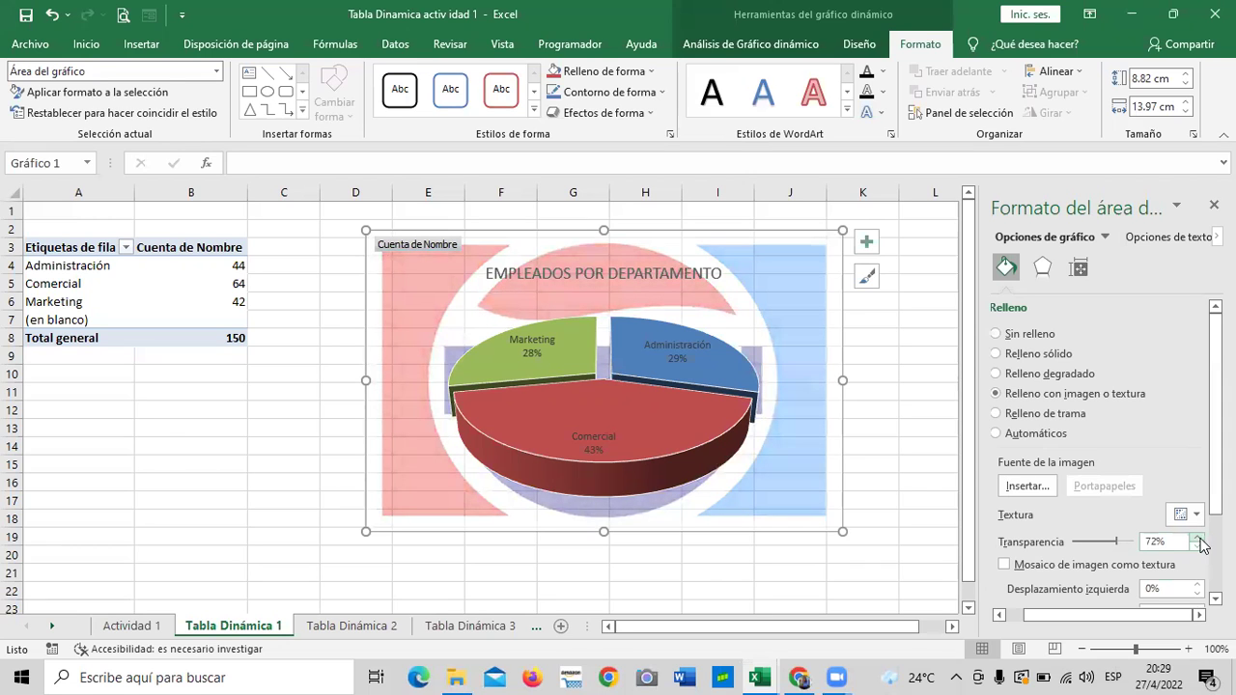
Step: Reselect the chart and drag its corner handles to enlarge it to 9.96 × 15.88 cm
{"action": "left_click", "coordinate": [905, 489]}
{"action": "left_click", "coordinate": [545, 404]}
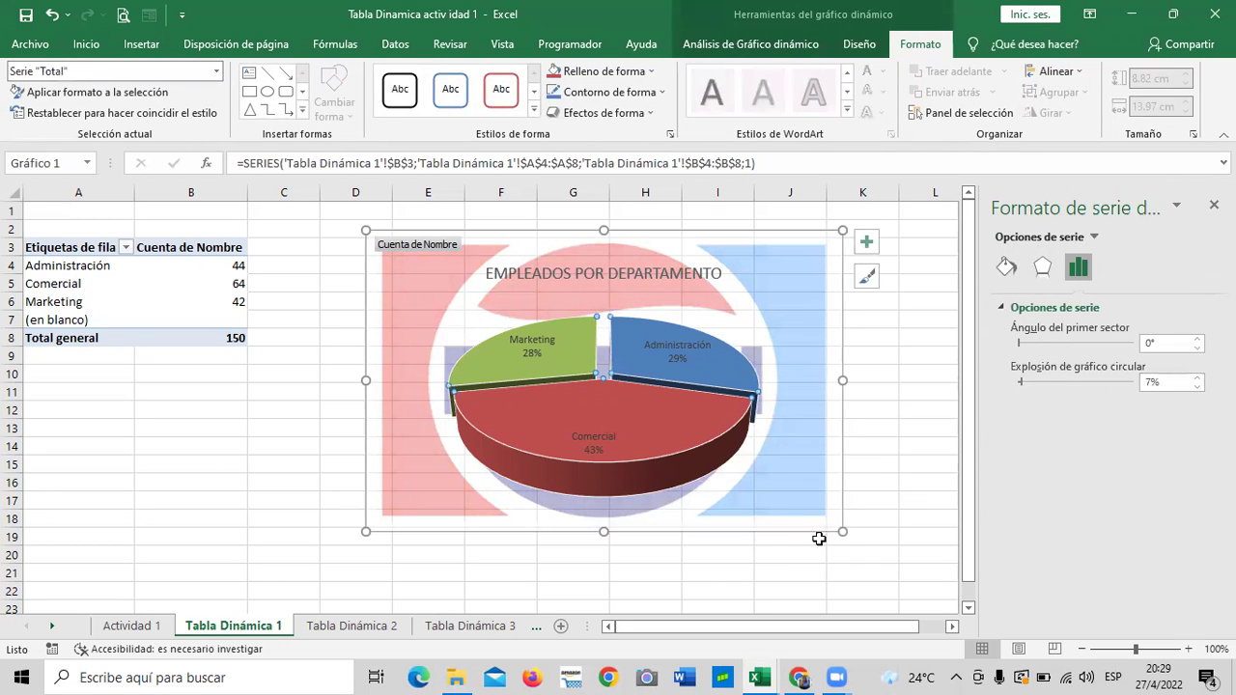
{"action": "left_click_drag", "start_coordinate": [842, 531], "coordinate": [875, 556]}
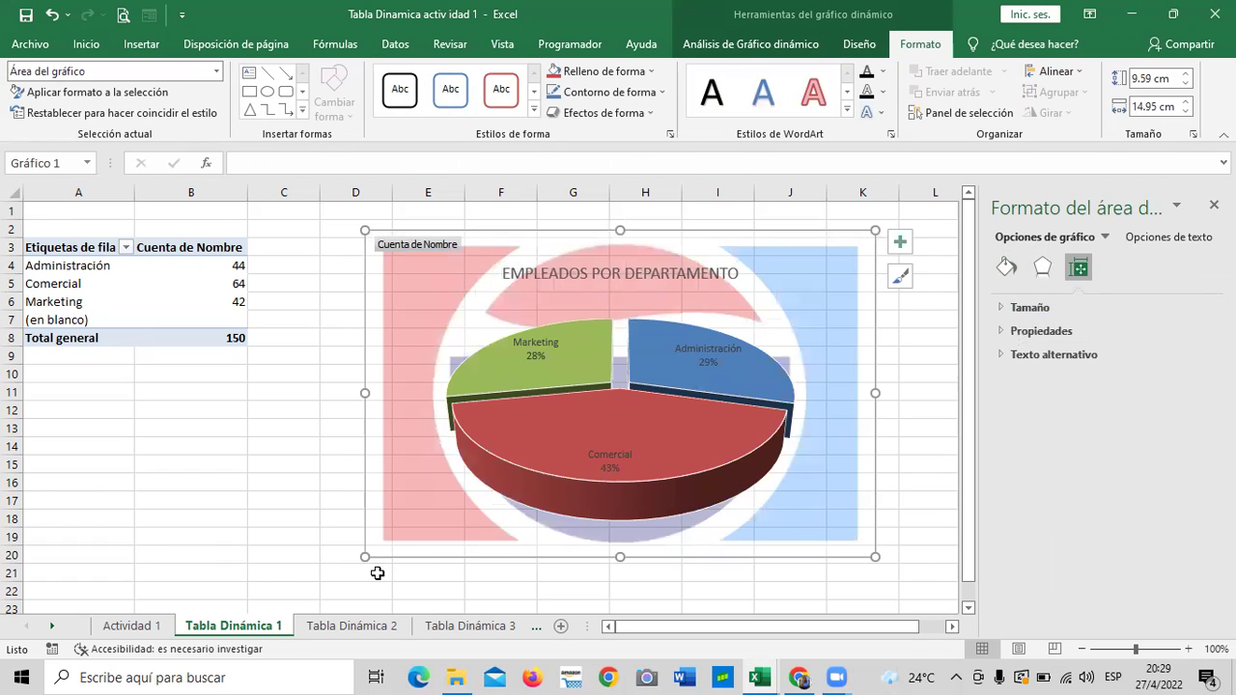
{"action": "left_click_drag", "start_coordinate": [330, 570], "coordinate": [334, 570]}
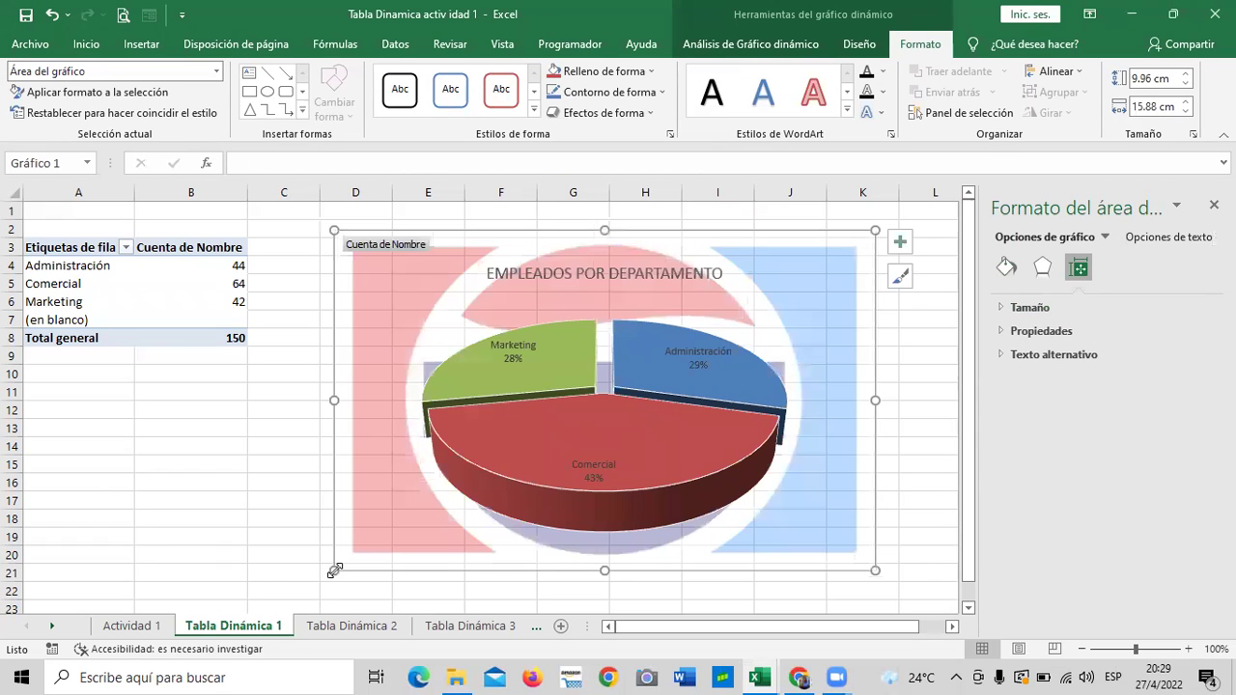
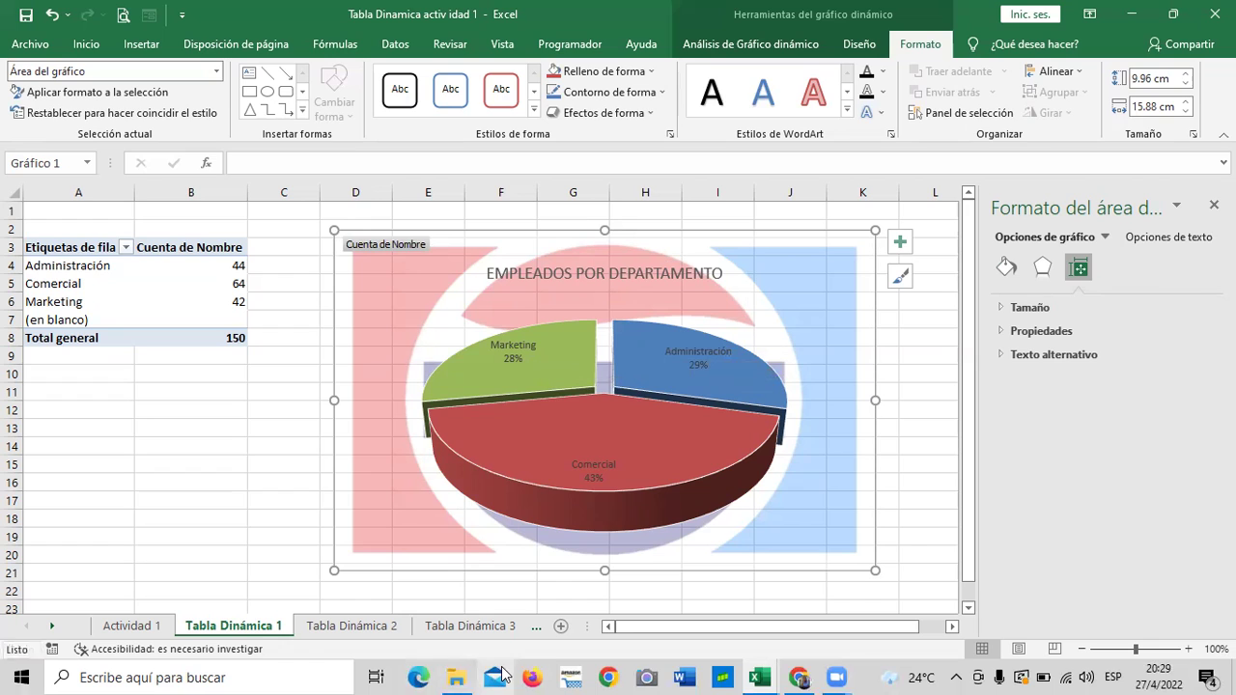
Step: Apply the 'Relleno: Negro, Color de texto 1; Sombra' WordArt style to the EMPLEADOS POR DEPARTAMENTO title
{"action": "left_click", "coordinate": [586, 442]}
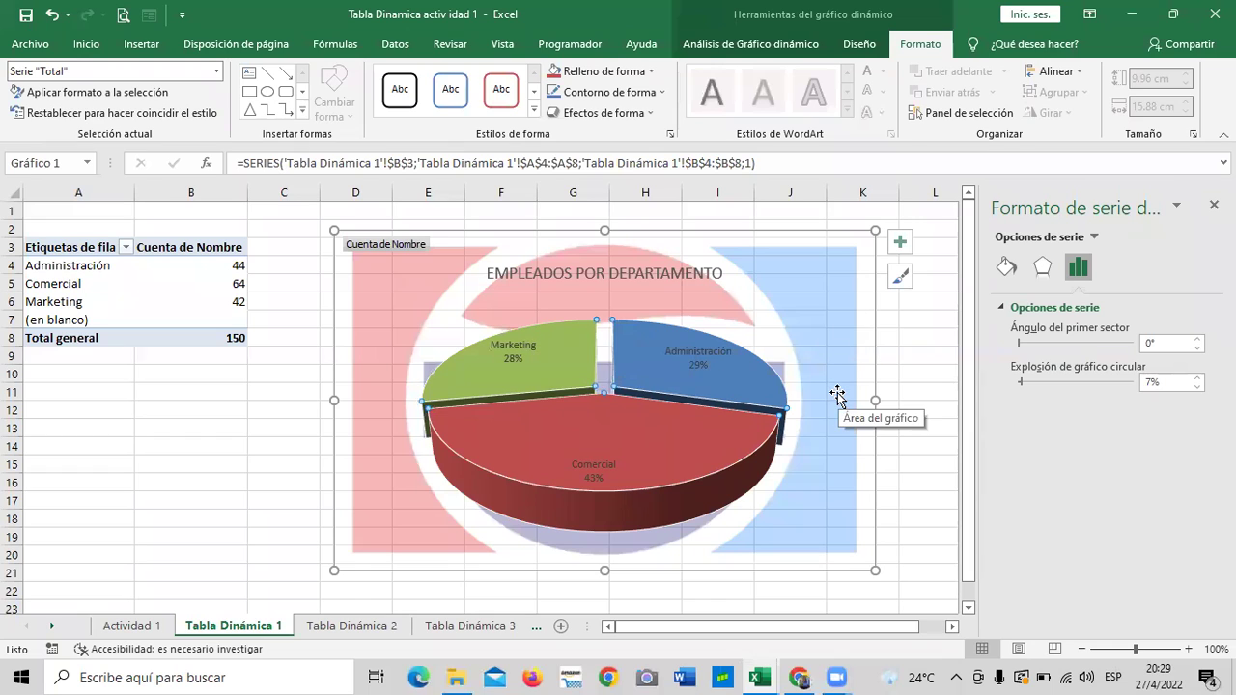
{"action": "left_click", "coordinate": [678, 274]}
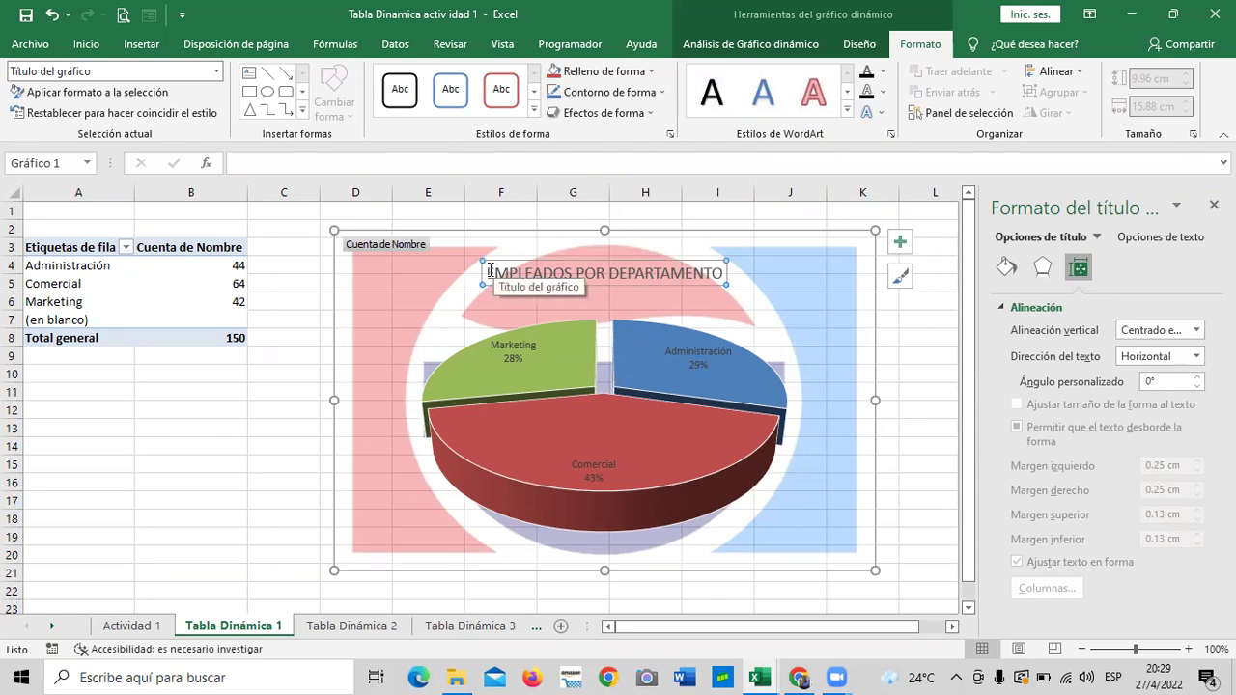
{"action": "left_click_drag", "start_coordinate": [488, 273], "coordinate": [692, 272]}
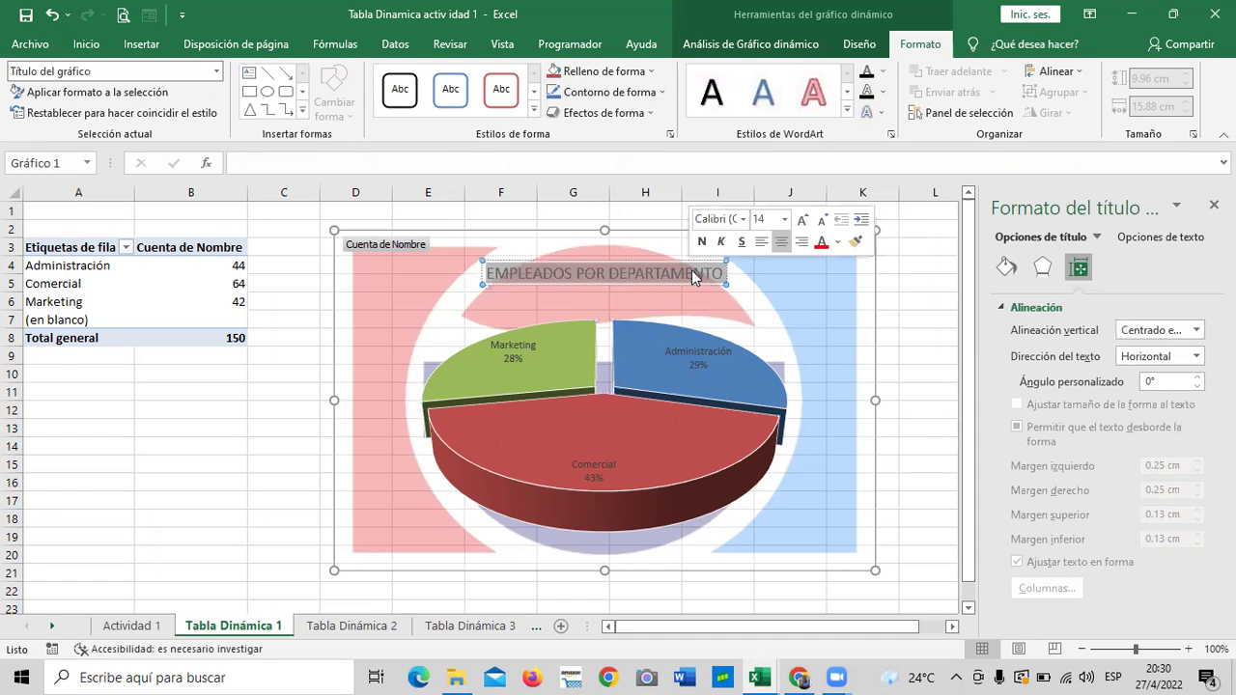
{"action": "left_click", "coordinate": [714, 96]}
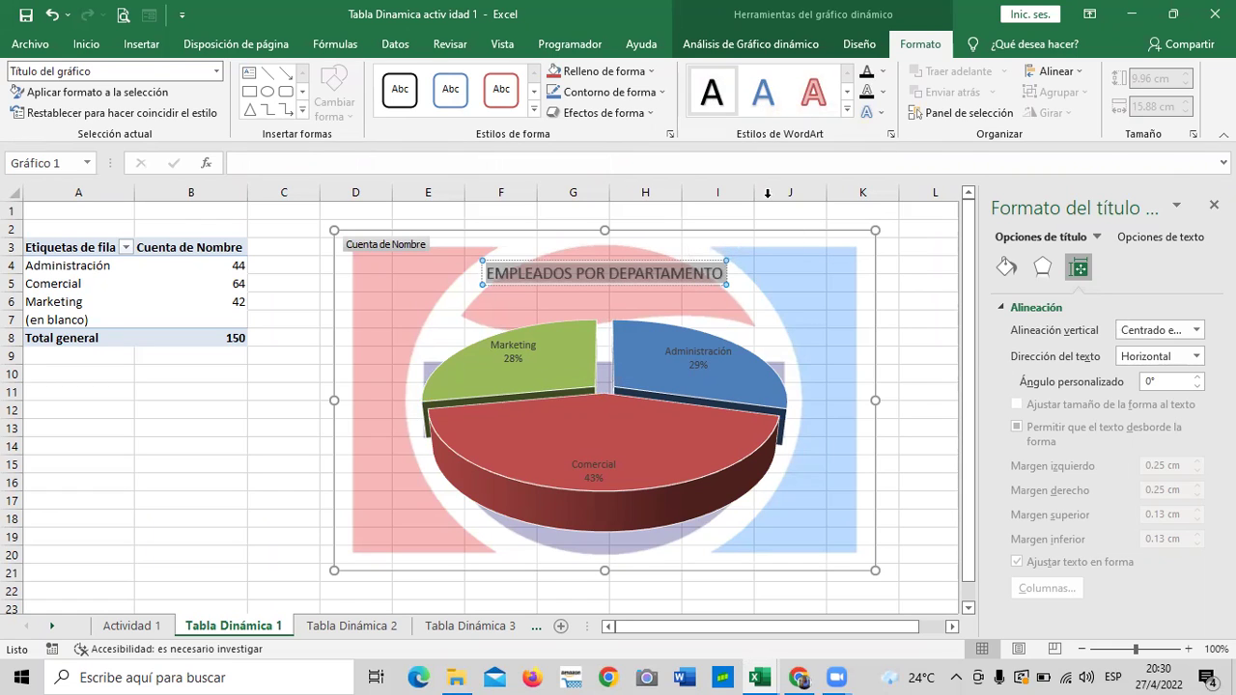
{"action": "left_click", "coordinate": [824, 260]}
{"action": "left_click", "coordinate": [631, 270]}
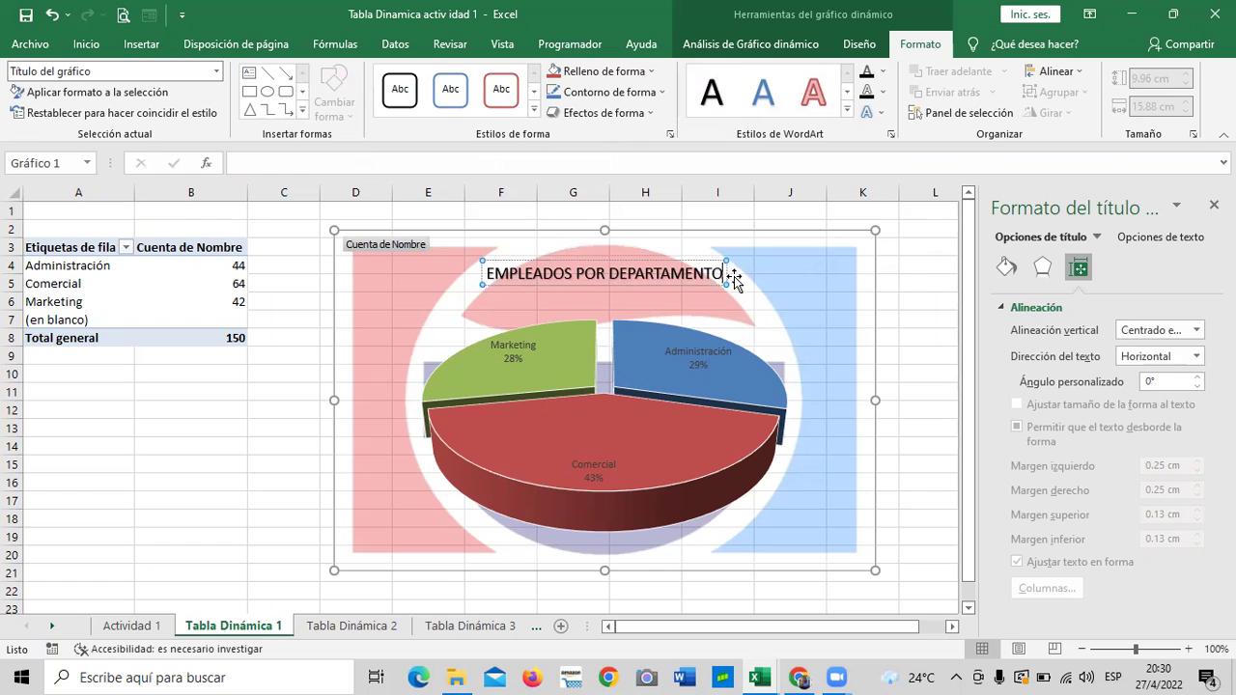
Step: Highlight the chart title text and raise its font size step by step to 20 pt
{"action": "mouse_move", "coordinate": [740, 287]}
{"action": "left_click", "coordinate": [525, 274]}
{"action": "left_click_drag", "start_coordinate": [722, 275], "coordinate": [485, 273]}
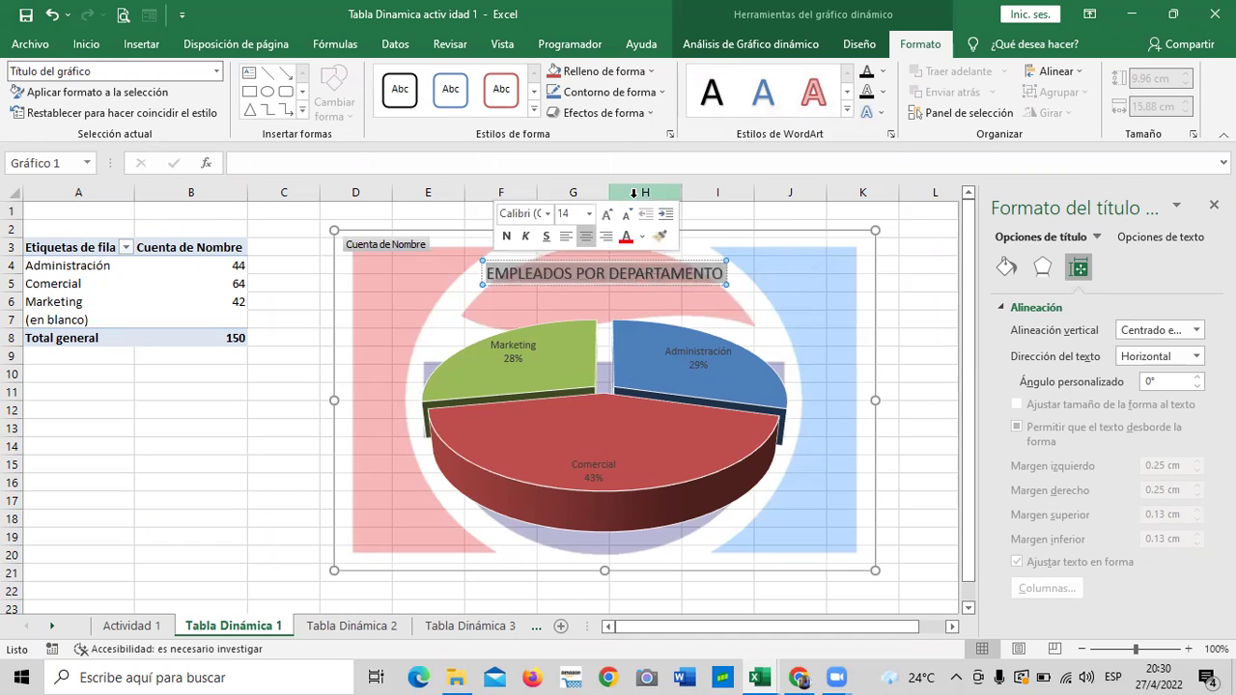
{"action": "left_click", "coordinate": [882, 71]}
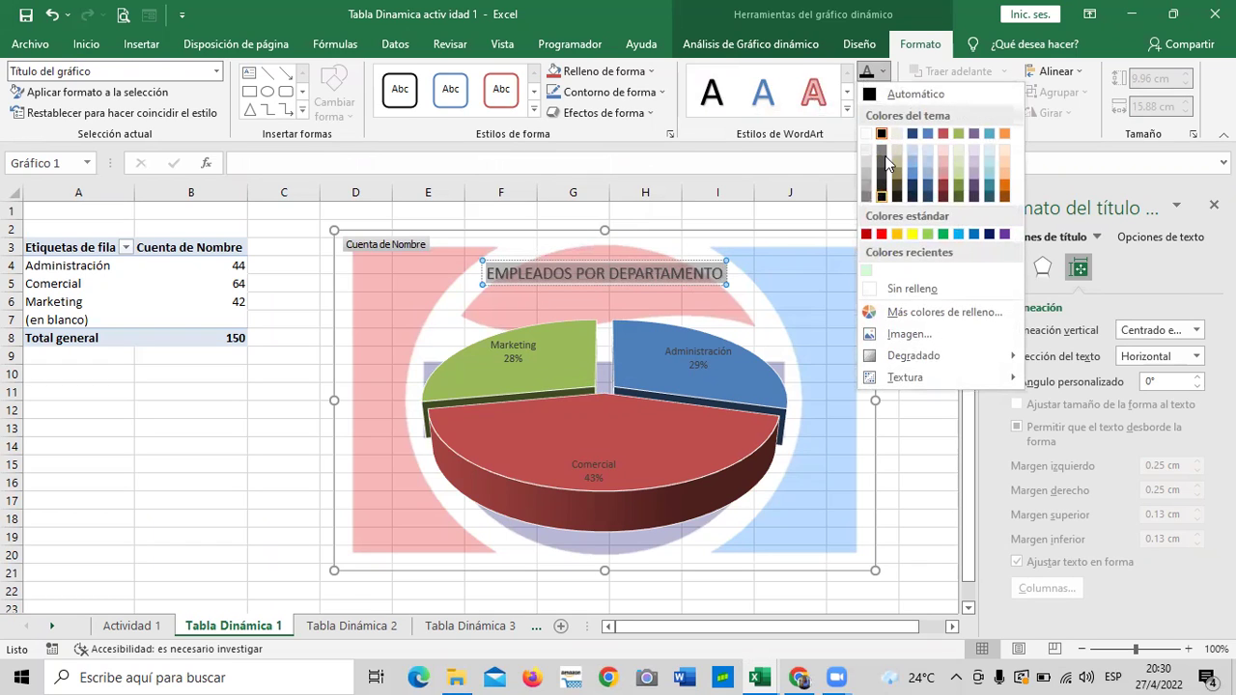
{"action": "left_click", "coordinate": [879, 94]}
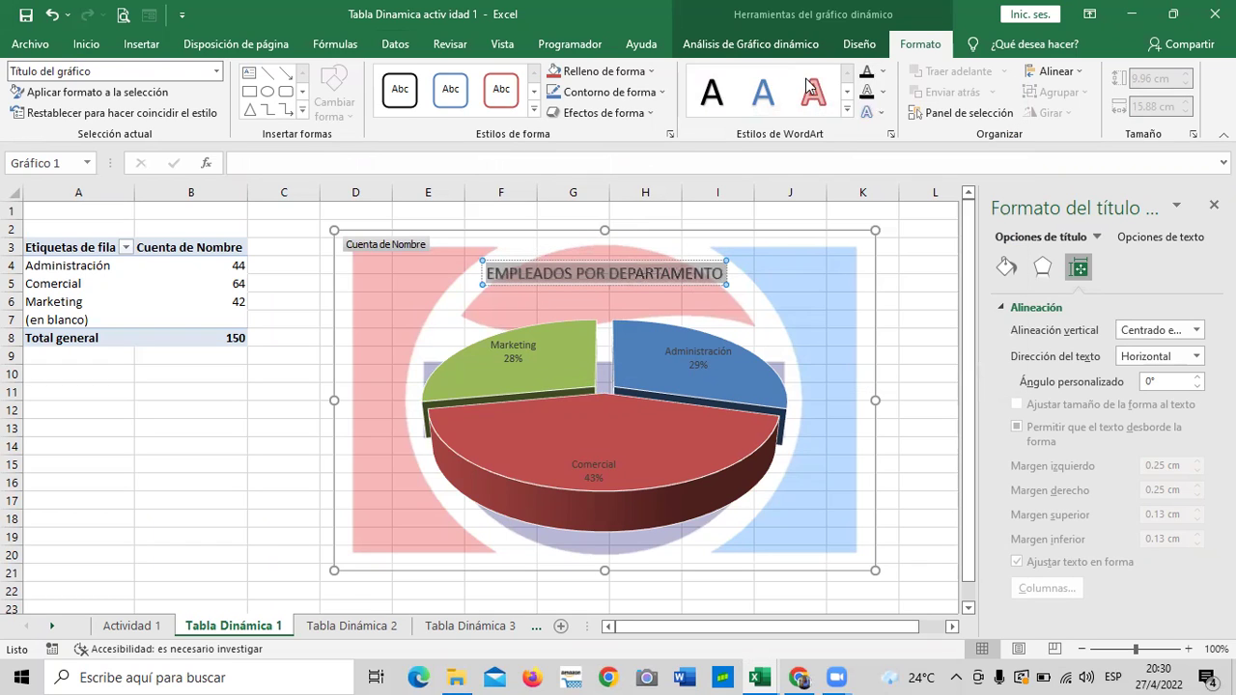
{"action": "left_click", "coordinate": [85, 45]}
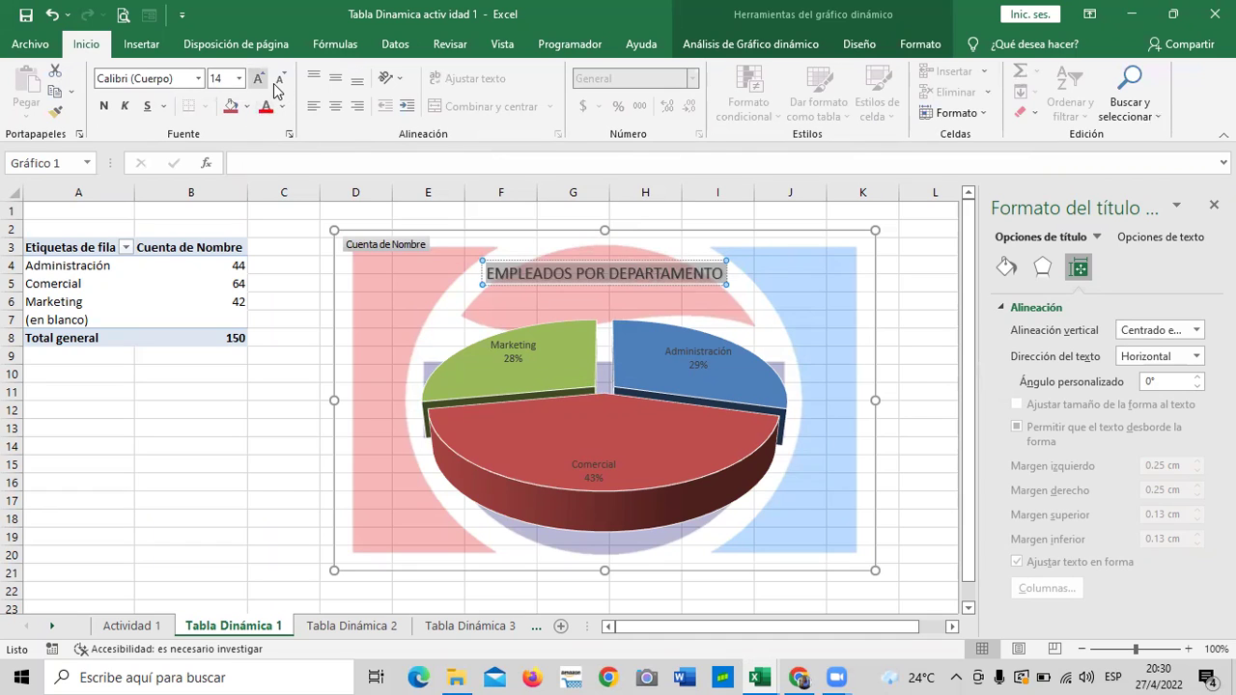
{"action": "left_click", "coordinate": [258, 78]}
{"action": "left_click", "coordinate": [258, 78]}
{"action": "left_click", "coordinate": [258, 78]}
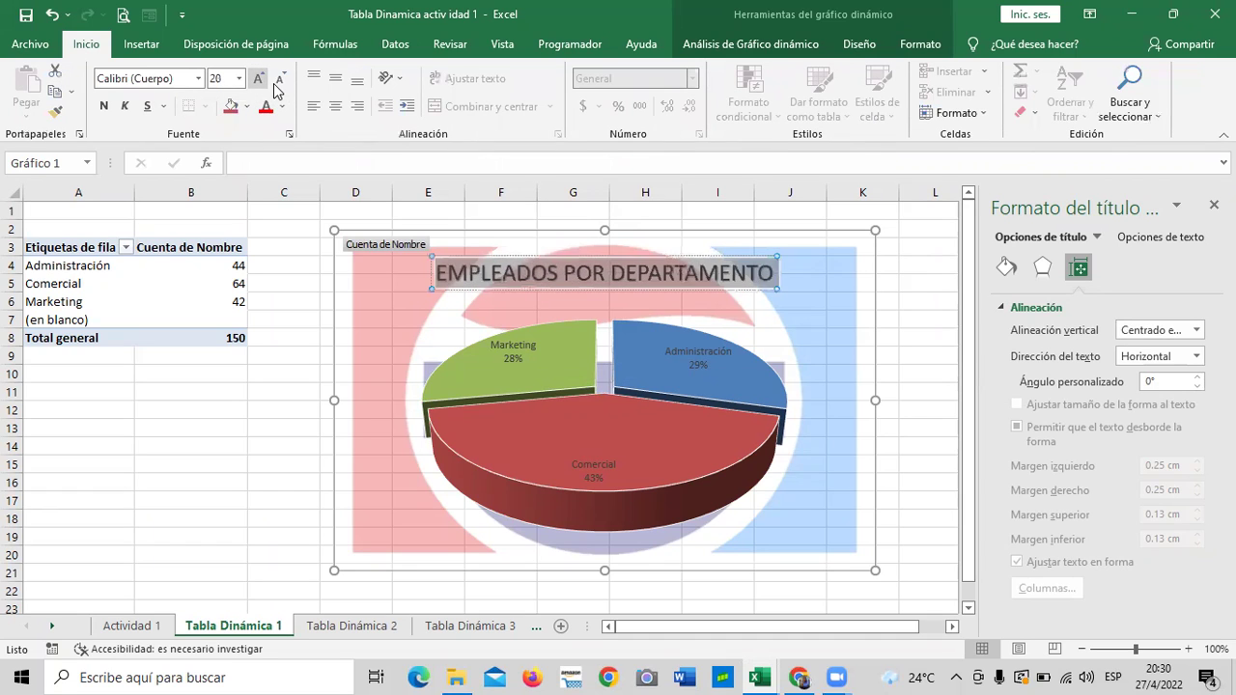
{"action": "left_click", "coordinate": [895, 299]}
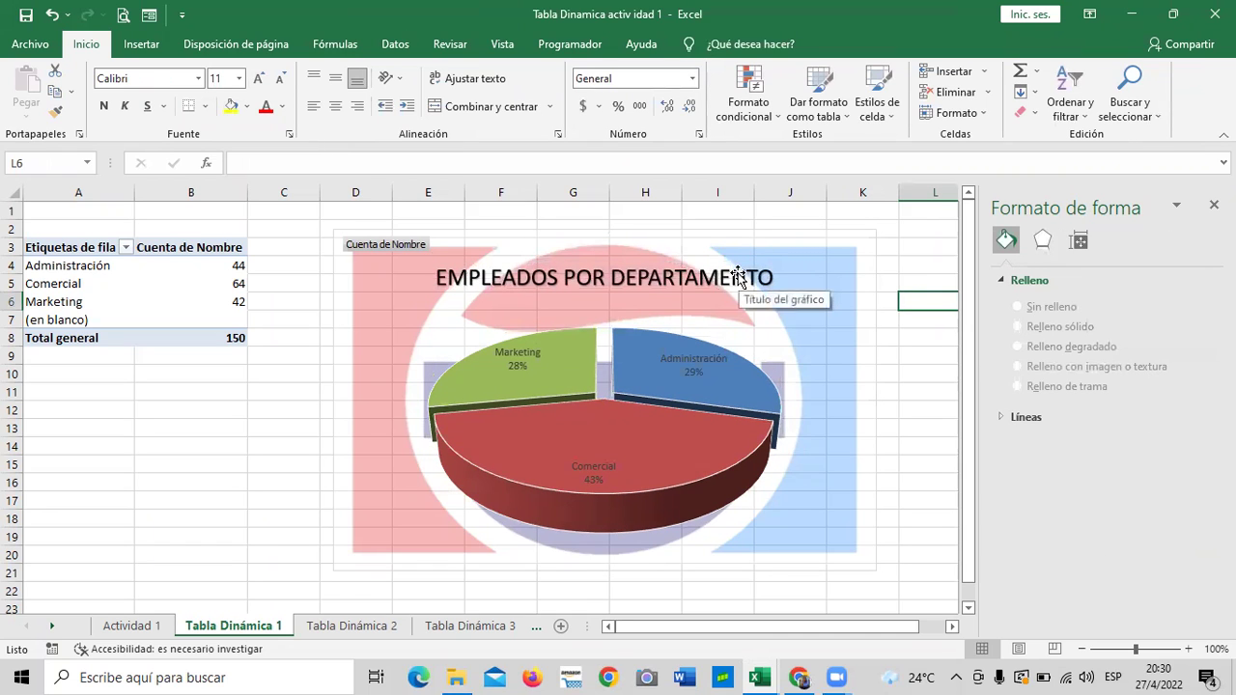
{"action": "mouse_move", "coordinate": [676, 367]}
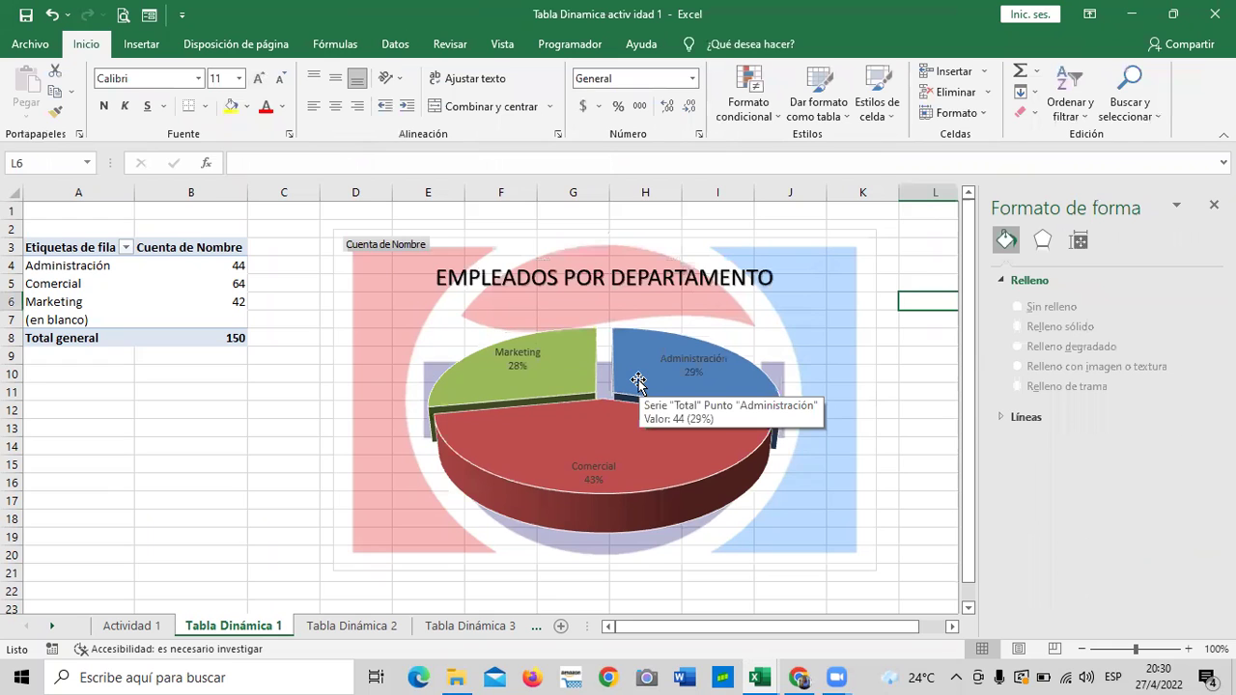
Step: Stretch the pie chart taller by dragging its bottom edge downward
{"action": "left_click", "coordinate": [676, 359]}
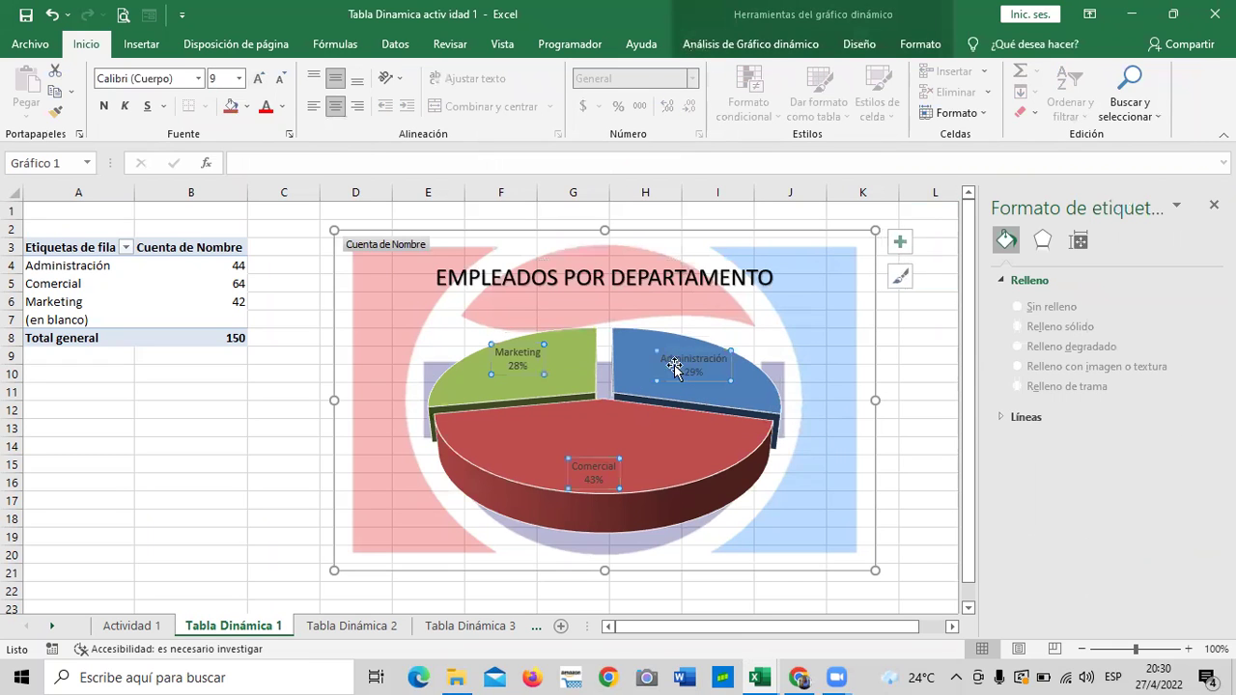
{"action": "left_click", "coordinate": [661, 468]}
{"action": "left_click_drag", "start_coordinate": [605, 571], "coordinate": [605, 605]}
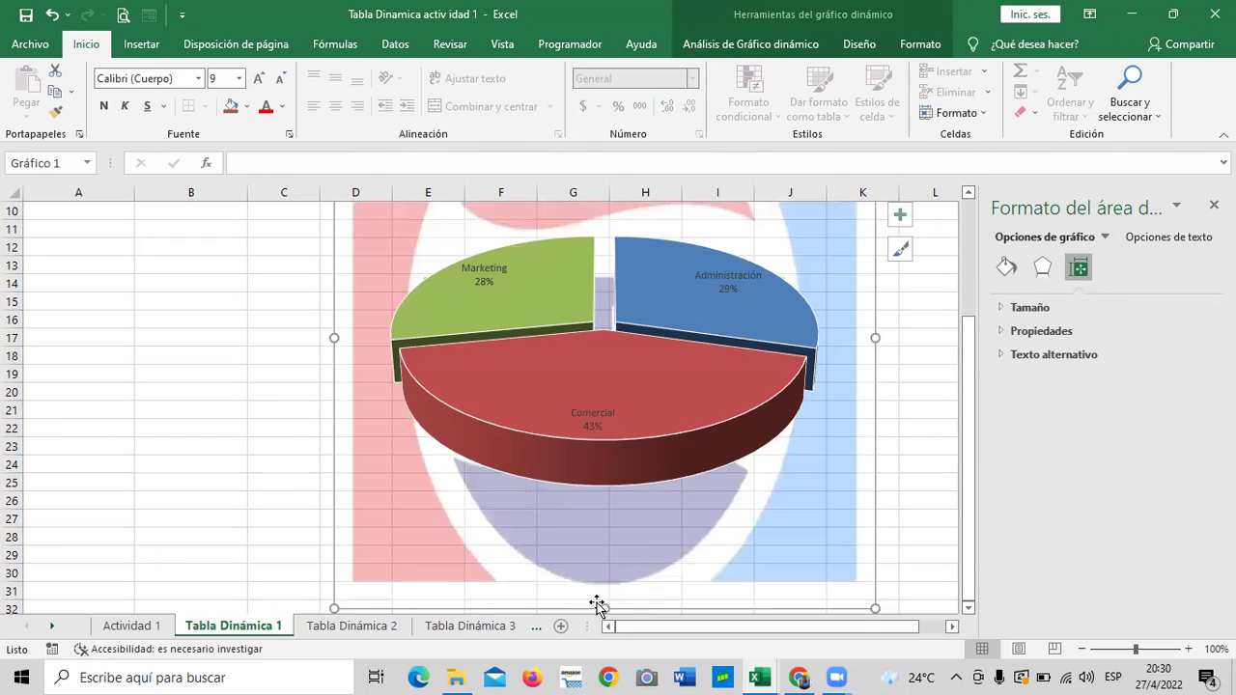
{"action": "left_click_drag", "start_coordinate": [603, 606], "coordinate": [607, 531]}
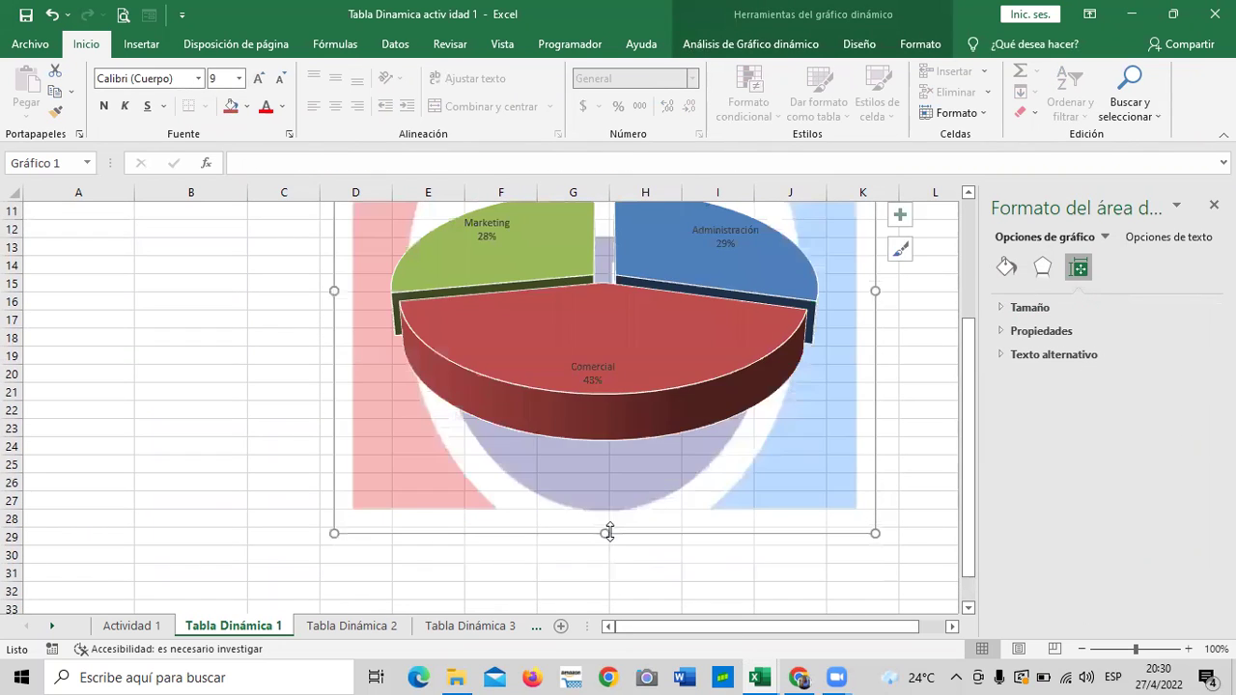
{"action": "scroll", "coordinate": [618, 533], "scroll_direction": "up", "scroll_amount": 3}
{"action": "scroll", "coordinate": [618, 533], "scroll_direction": "down", "scroll_amount": 2}
{"action": "left_click_drag", "start_coordinate": [604, 587], "coordinate": [602, 562]}
{"action": "scroll", "coordinate": [604, 558], "scroll_direction": "up", "scroll_amount": 2}
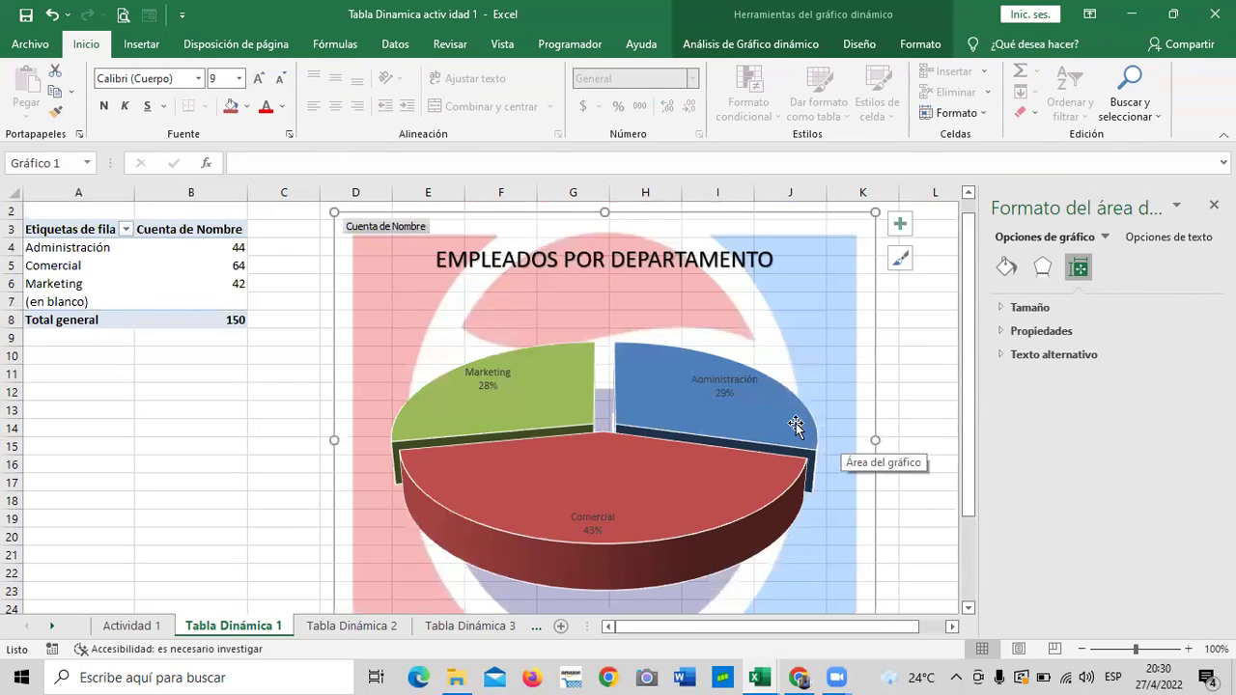
Step: Reposition the Administración, Marketing and Comercial data labels individually on their slices
{"action": "left_click", "coordinate": [723, 385]}
{"action": "left_click", "coordinate": [723, 385]}
{"action": "left_click_drag", "start_coordinate": [732, 371], "coordinate": [689, 370]}
{"action": "left_click", "coordinate": [501, 367]}
{"action": "left_click_drag", "start_coordinate": [502, 361], "coordinate": [518, 362]}
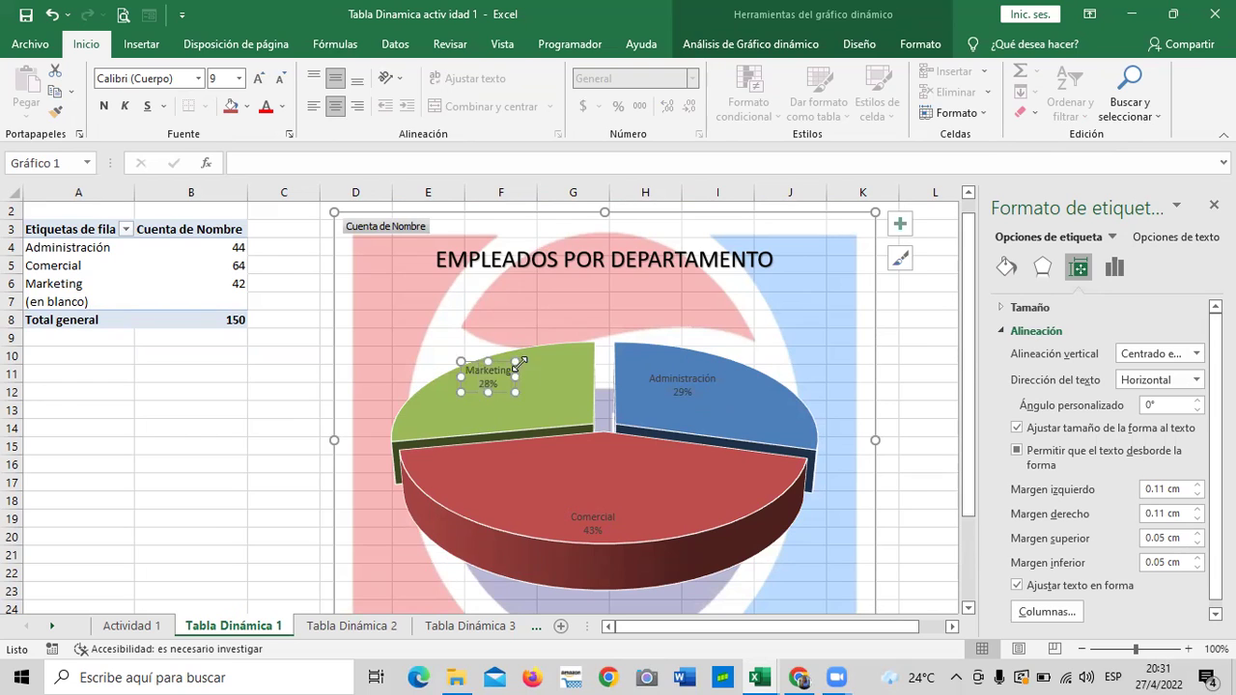
{"action": "left_click", "coordinate": [608, 527]}
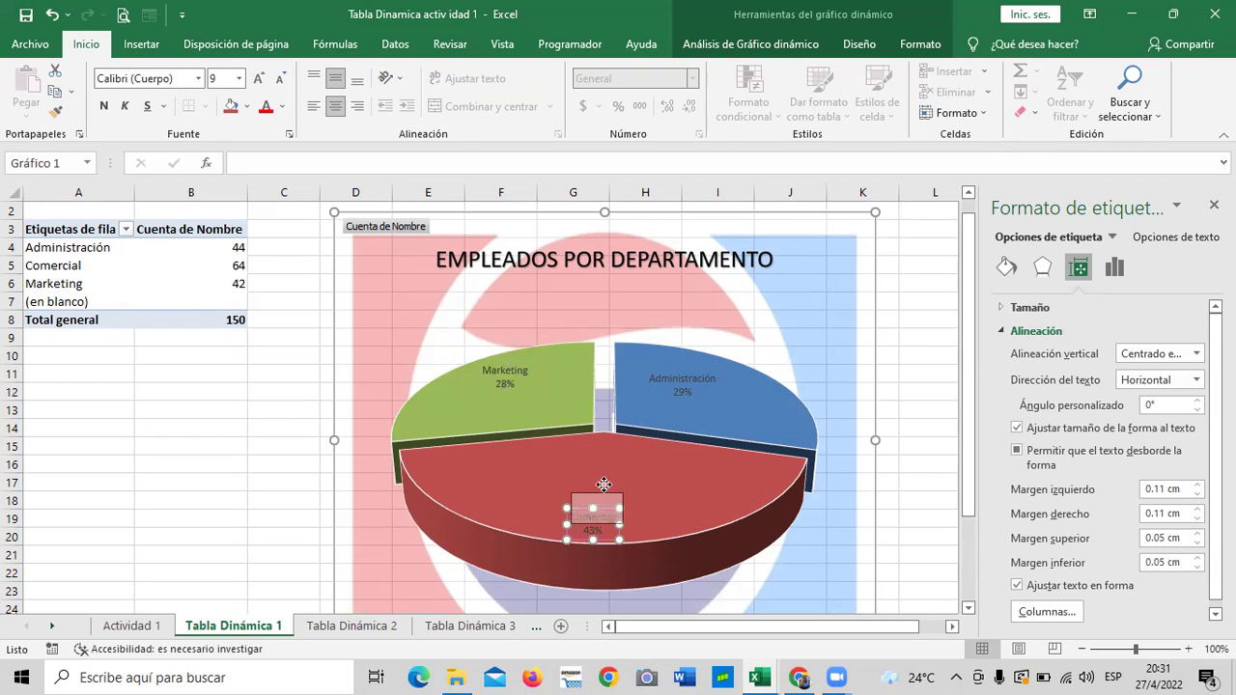
{"action": "left_click_drag", "start_coordinate": [597, 506], "coordinate": [603, 469]}
{"action": "left_click", "coordinate": [502, 375]}
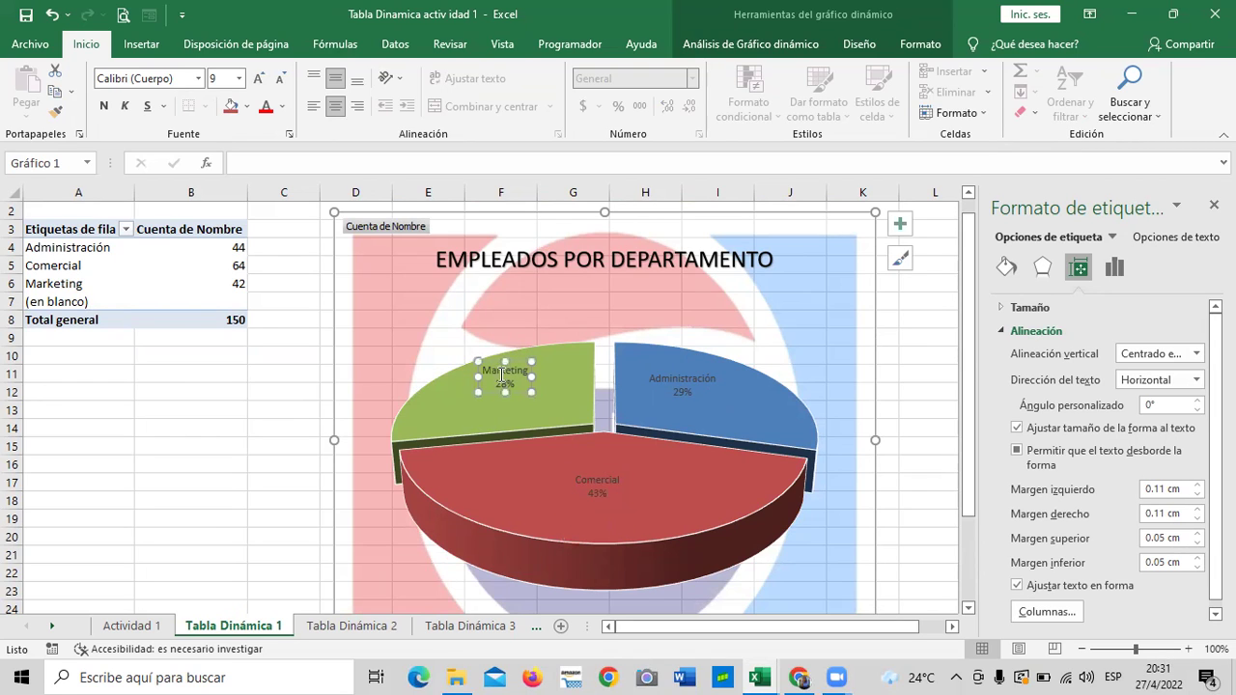
{"action": "left_click_drag", "start_coordinate": [519, 361], "coordinate": [532, 370]}
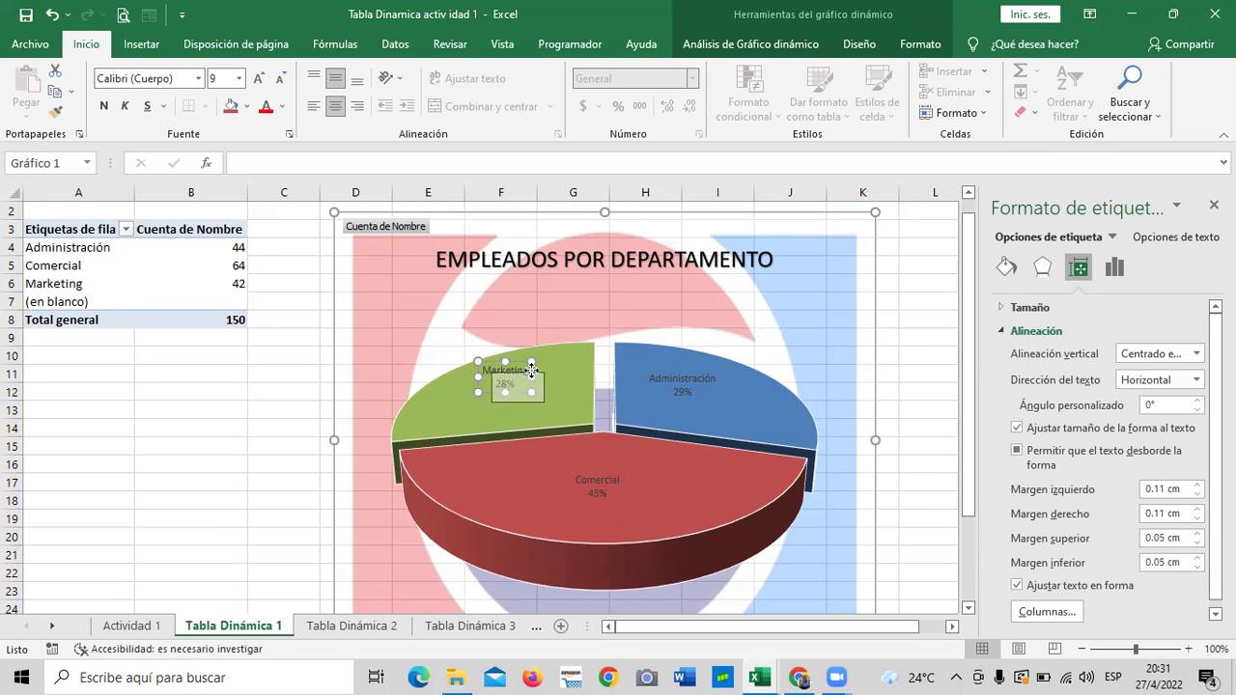
Step: Increase all data labels to 10.5 pt, then the Comercial label to 14 pt
{"action": "left_click", "coordinate": [665, 498]}
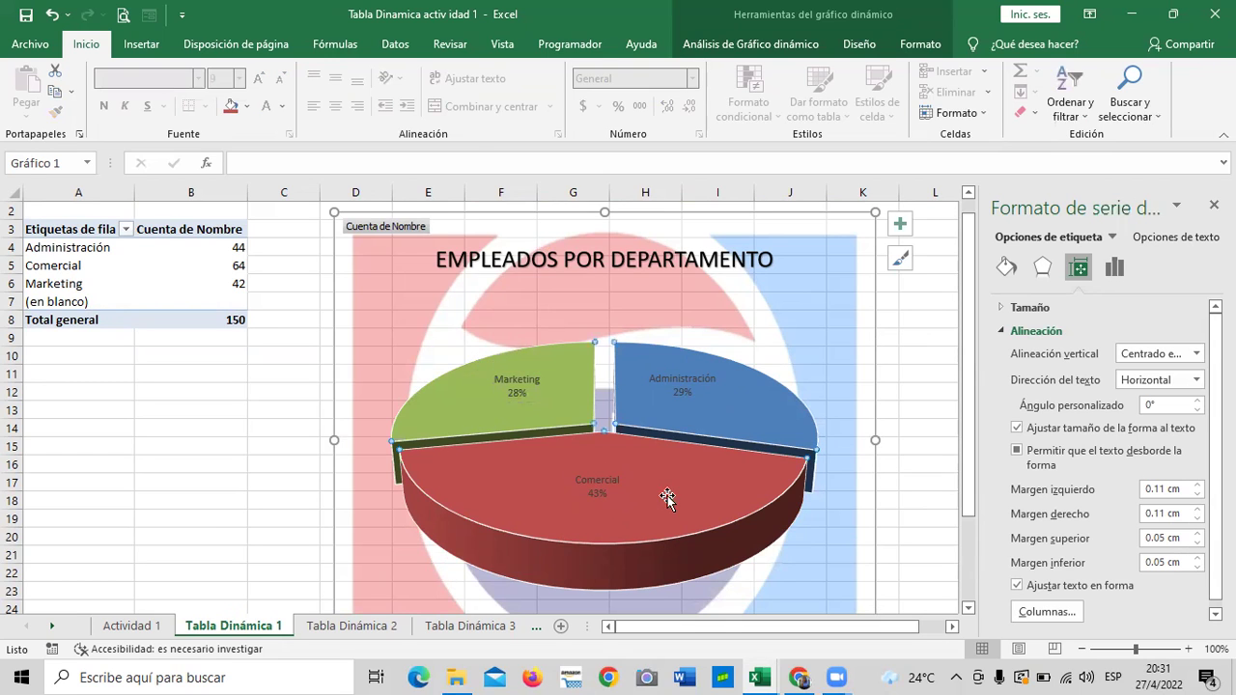
{"action": "left_click", "coordinate": [616, 491]}
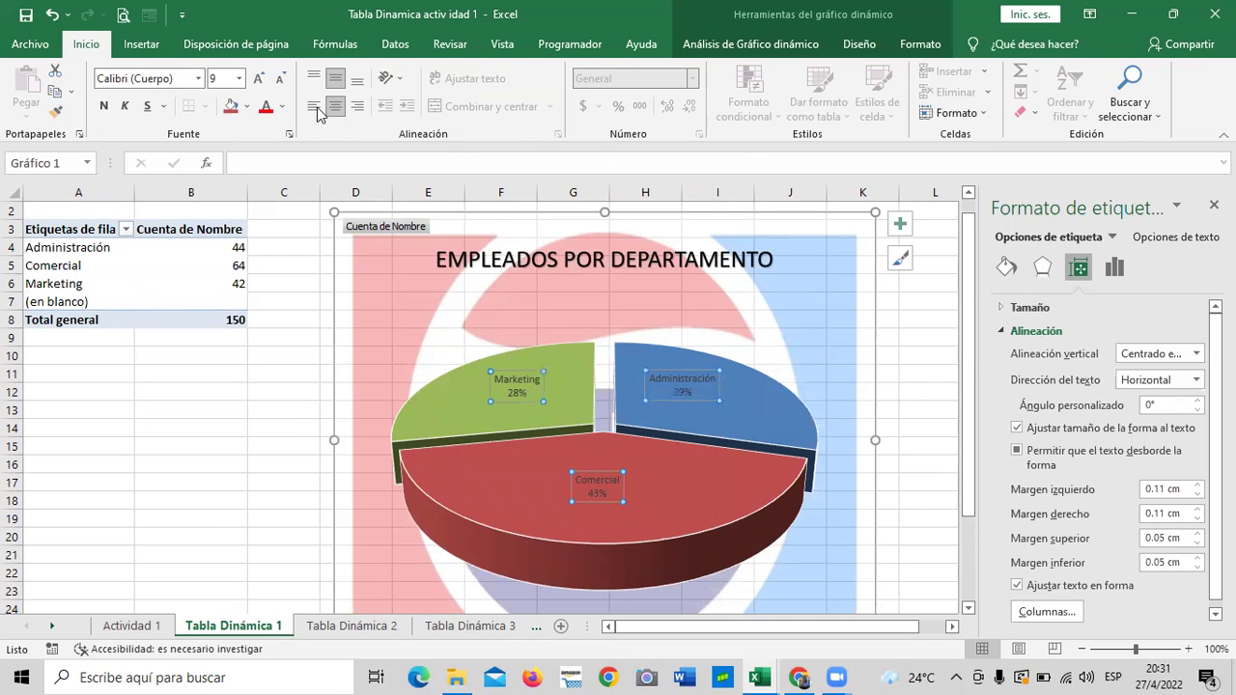
{"action": "left_click", "coordinate": [259, 86]}
{"action": "left_click", "coordinate": [259, 86]}
{"action": "left_click", "coordinate": [597, 480]}
{"action": "left_click", "coordinate": [259, 78]}
{"action": "left_click", "coordinate": [259, 79]}
{"action": "left_click", "coordinate": [258, 79]}
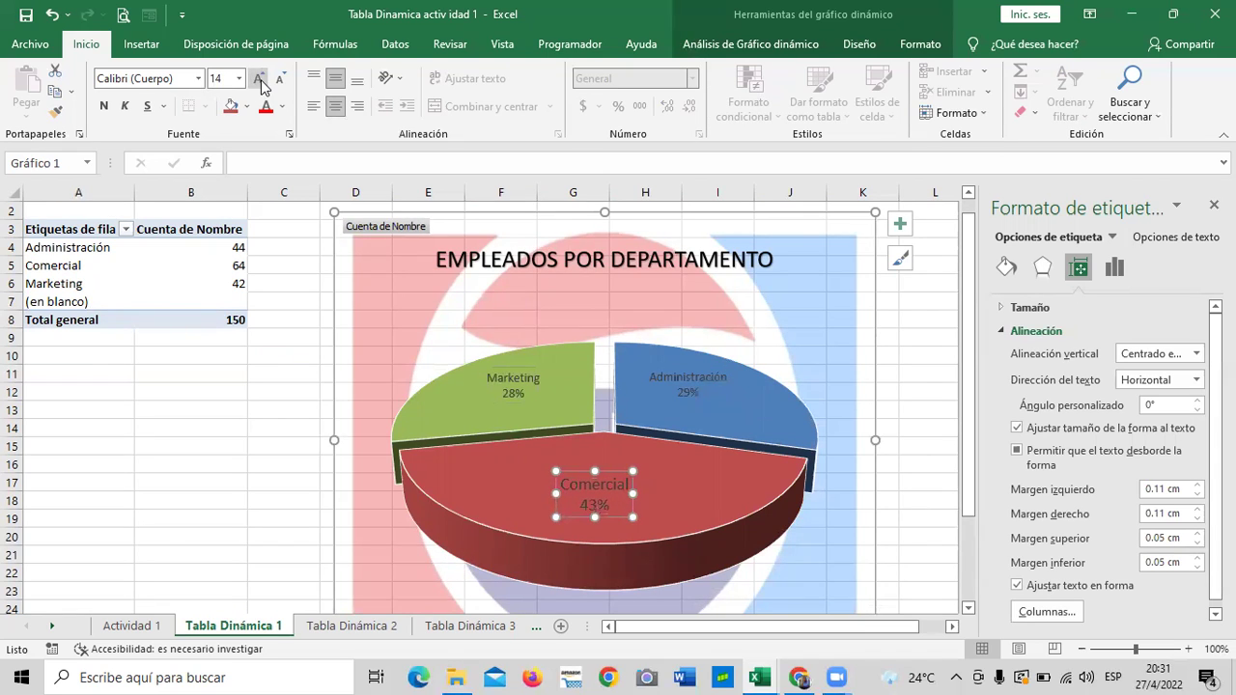
Step: Enlarge the Marketing label to 12 pt, shift it right, and enlarge Administración to 14 pt
{"action": "left_click", "coordinate": [516, 389]}
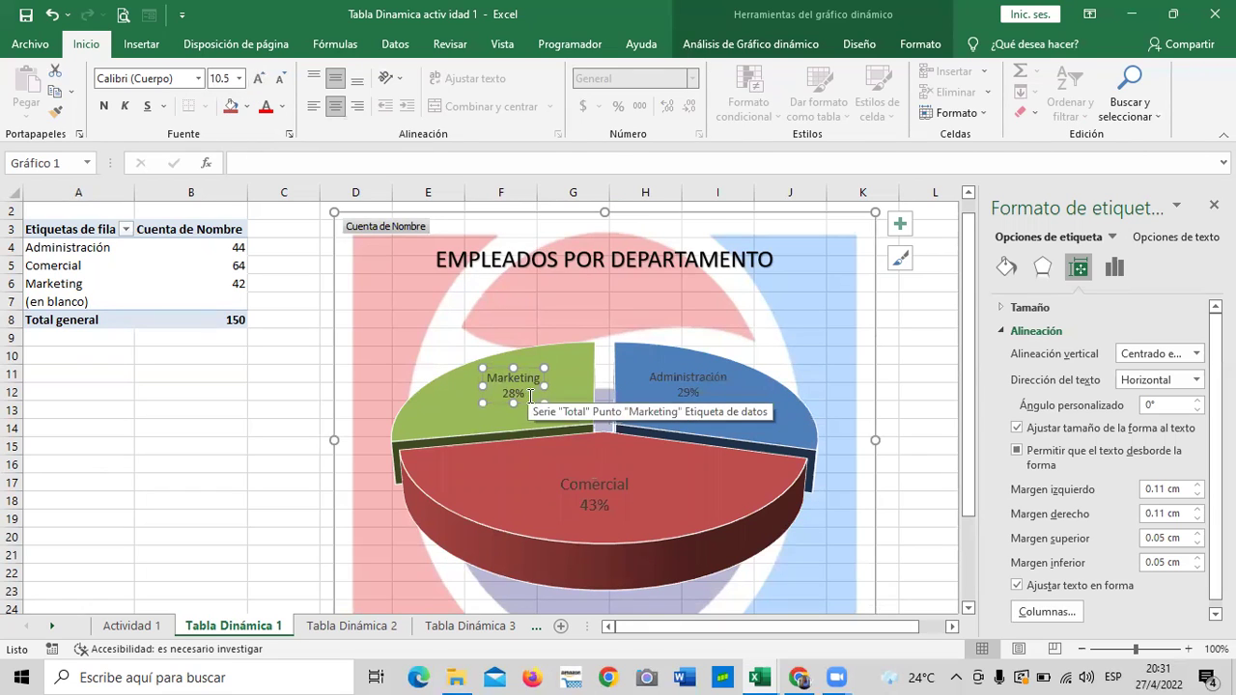
{"action": "left_click", "coordinate": [258, 78]}
{"action": "key", "text": "ctrl+shift+greater"}
{"action": "key", "text": "ctrl+shift+greater"}
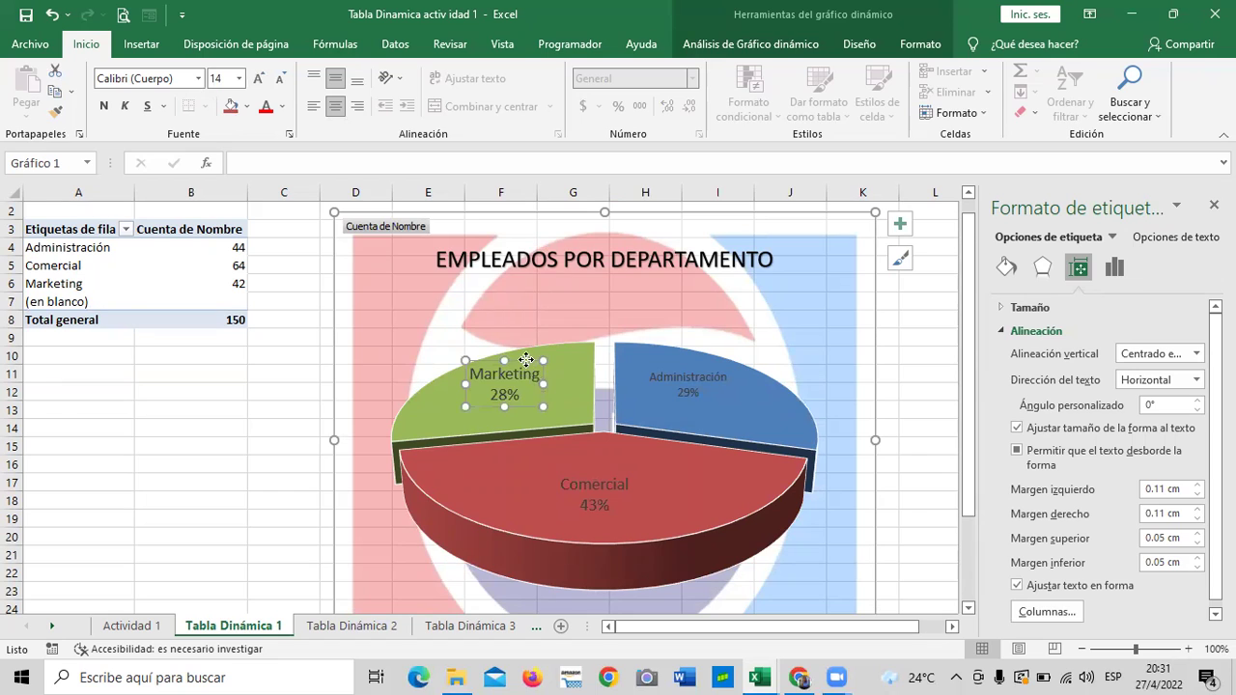
{"action": "left_click_drag", "start_coordinate": [525, 359], "coordinate": [543, 362]}
{"action": "key", "text": "Right"}
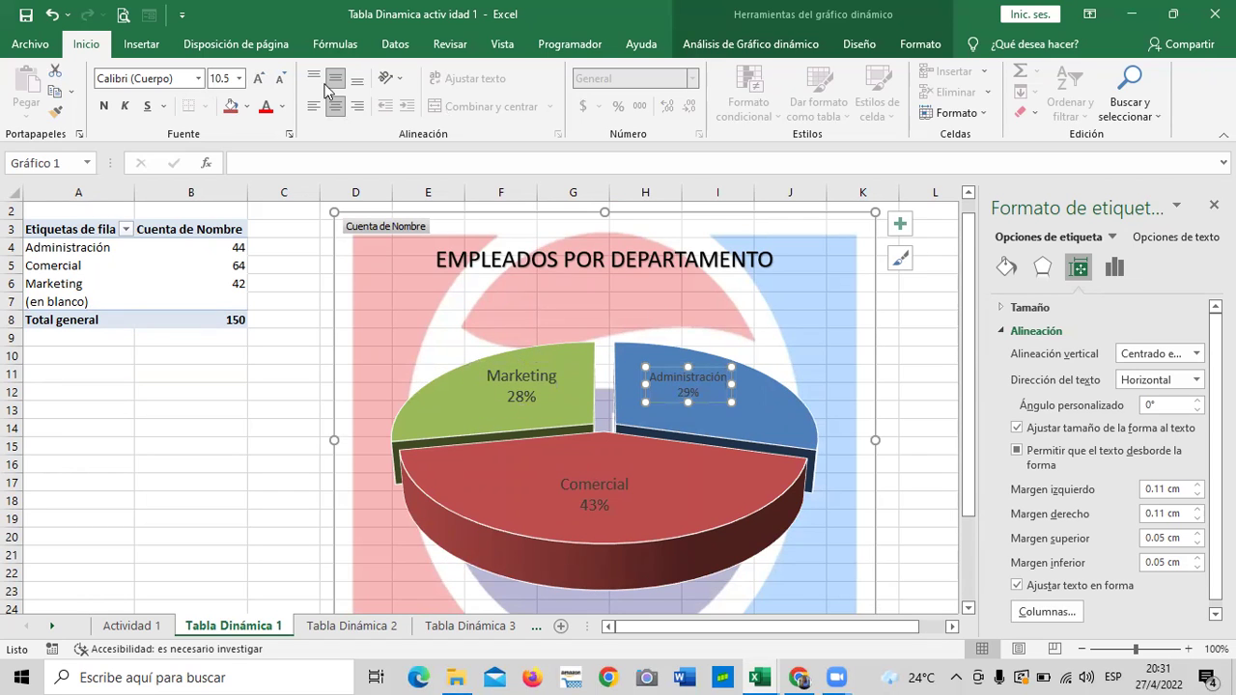
{"action": "left_click", "coordinate": [259, 80]}
{"action": "left_click", "coordinate": [259, 79]}
{"action": "left_click", "coordinate": [259, 79]}
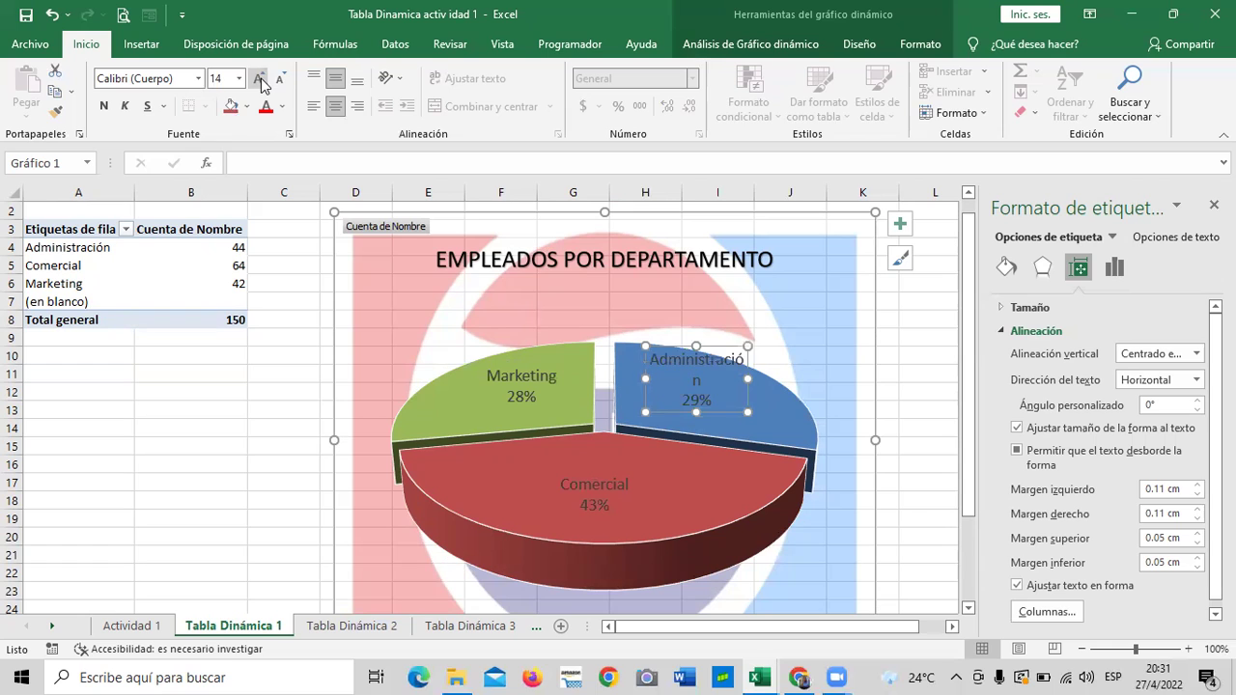
Step: Move the Administración label left and widen its box so the name fits on one line
{"action": "left_click", "coordinate": [715, 342]}
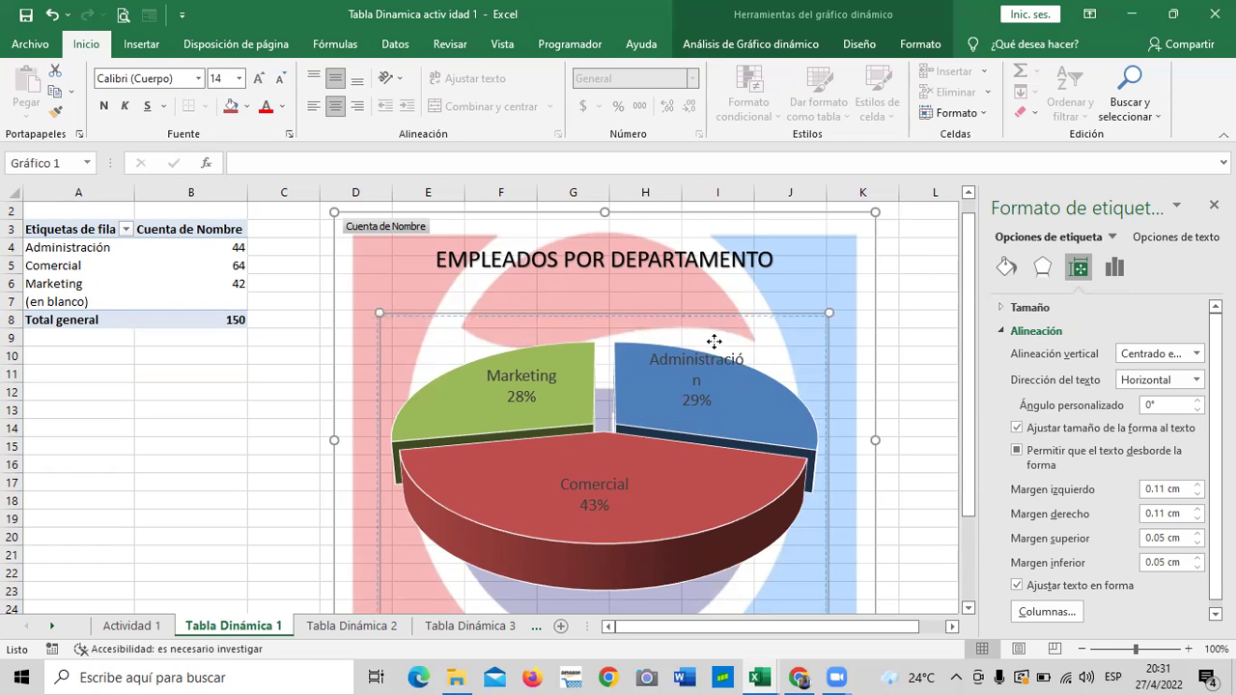
{"action": "left_click", "coordinate": [714, 342]}
{"action": "left_click", "coordinate": [699, 365]}
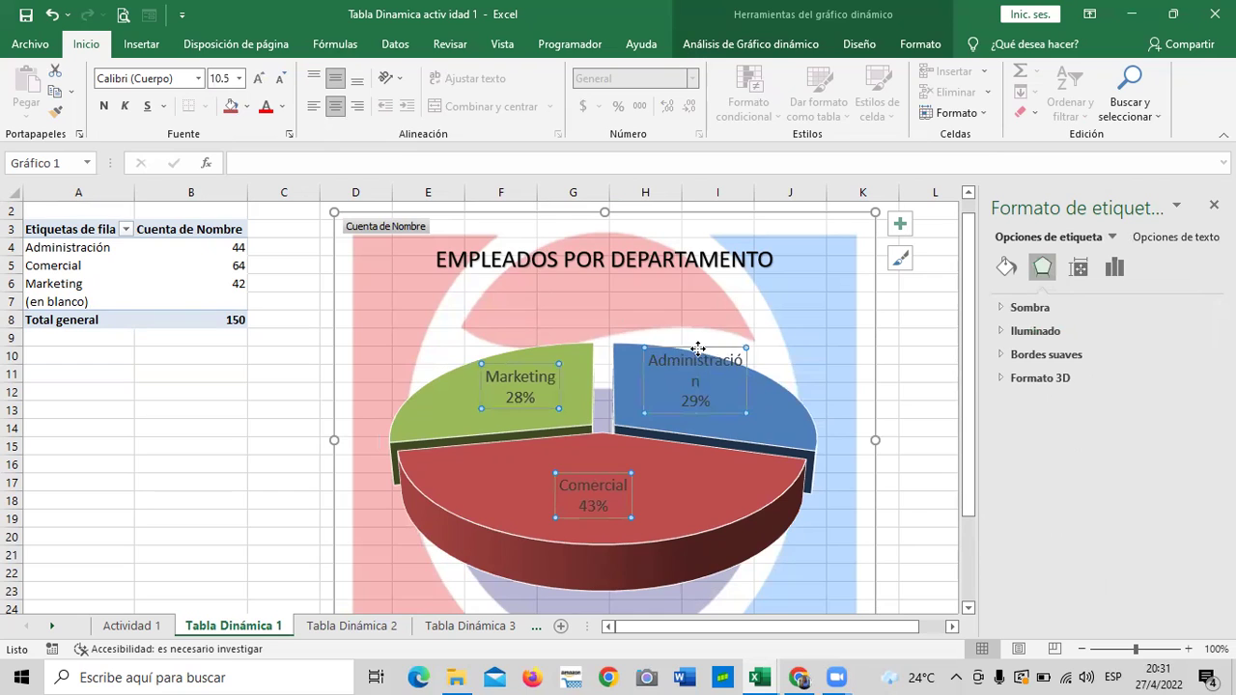
{"action": "left_click_drag", "start_coordinate": [698, 348], "coordinate": [691, 351]}
{"action": "left_click", "coordinate": [607, 492]}
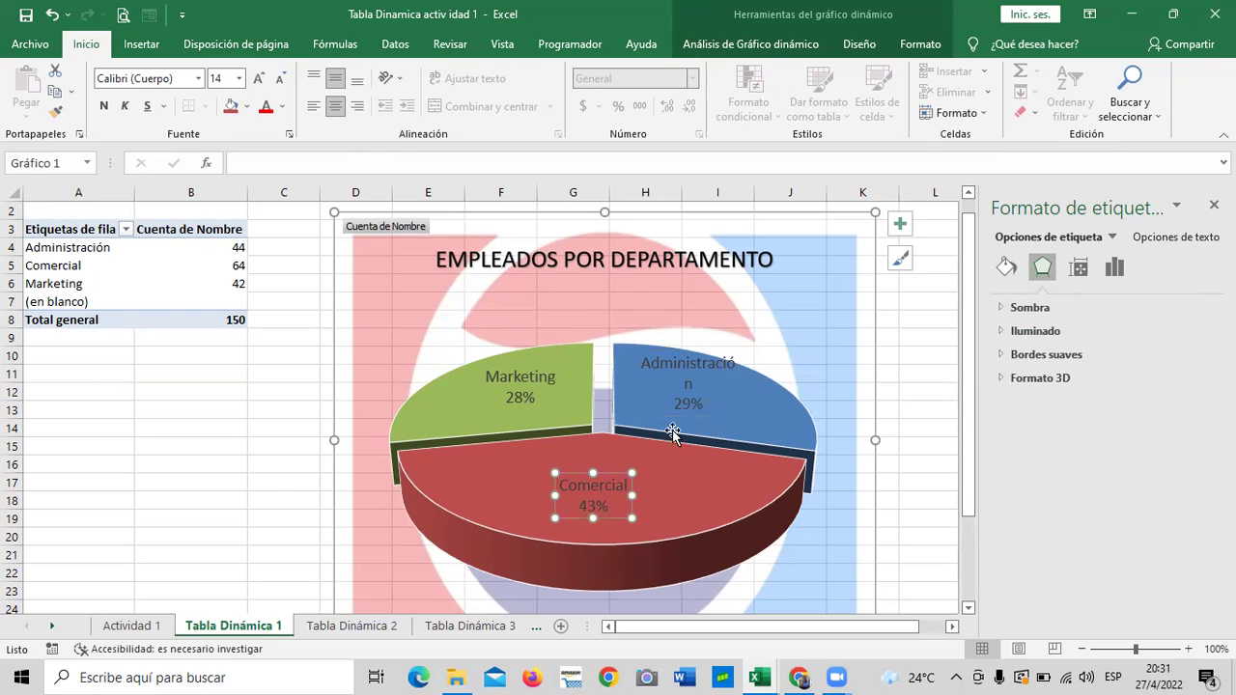
{"action": "left_click", "coordinate": [799, 325]}
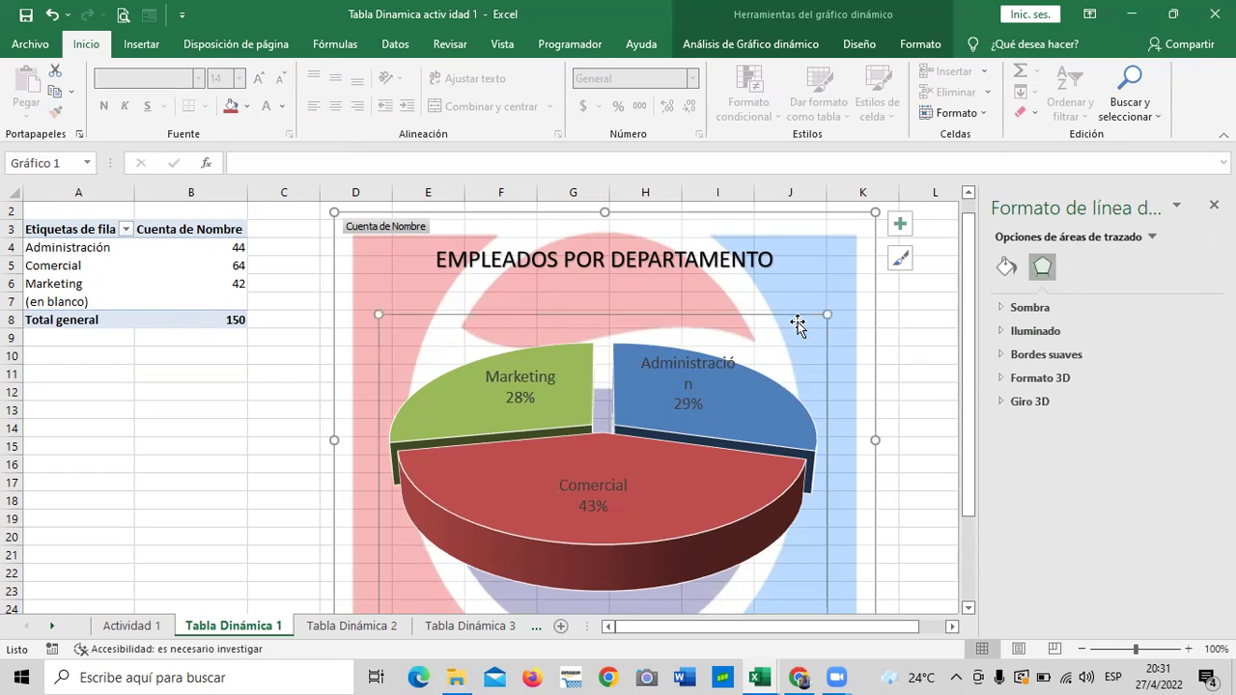
{"action": "left_click", "coordinate": [671, 502]}
{"action": "left_click", "coordinate": [681, 399]}
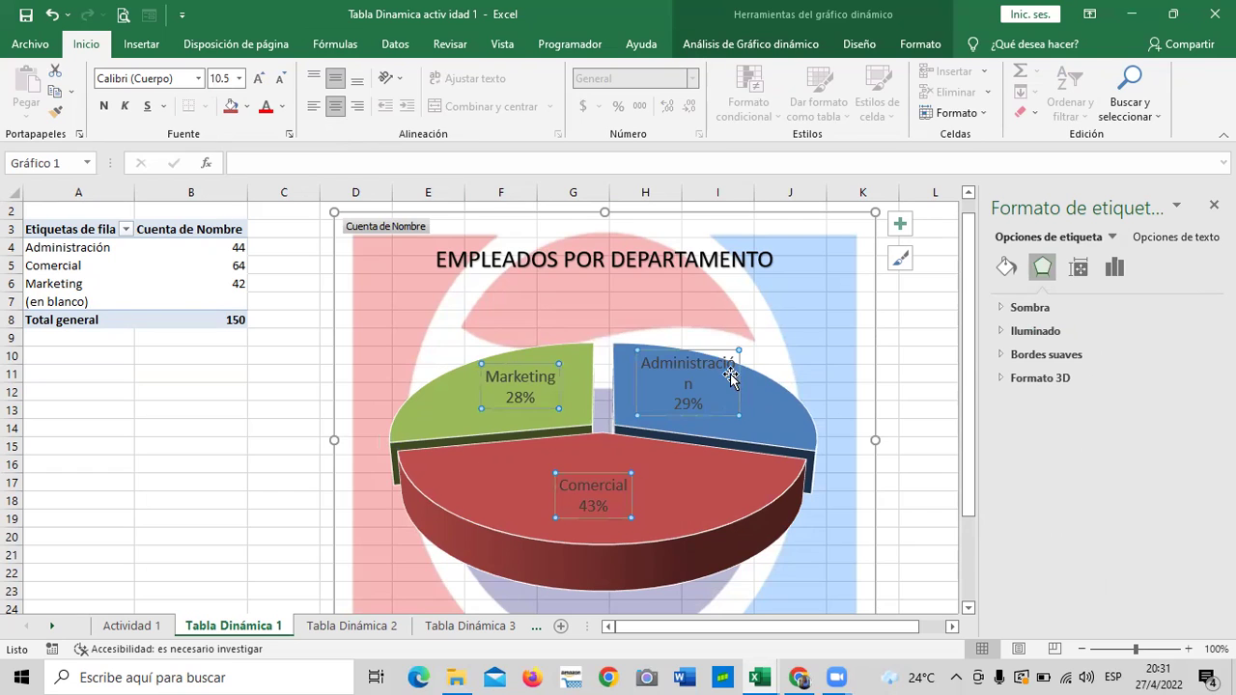
{"action": "left_click", "coordinate": [713, 388]}
{"action": "left_click_drag", "start_coordinate": [738, 381], "coordinate": [760, 383]}
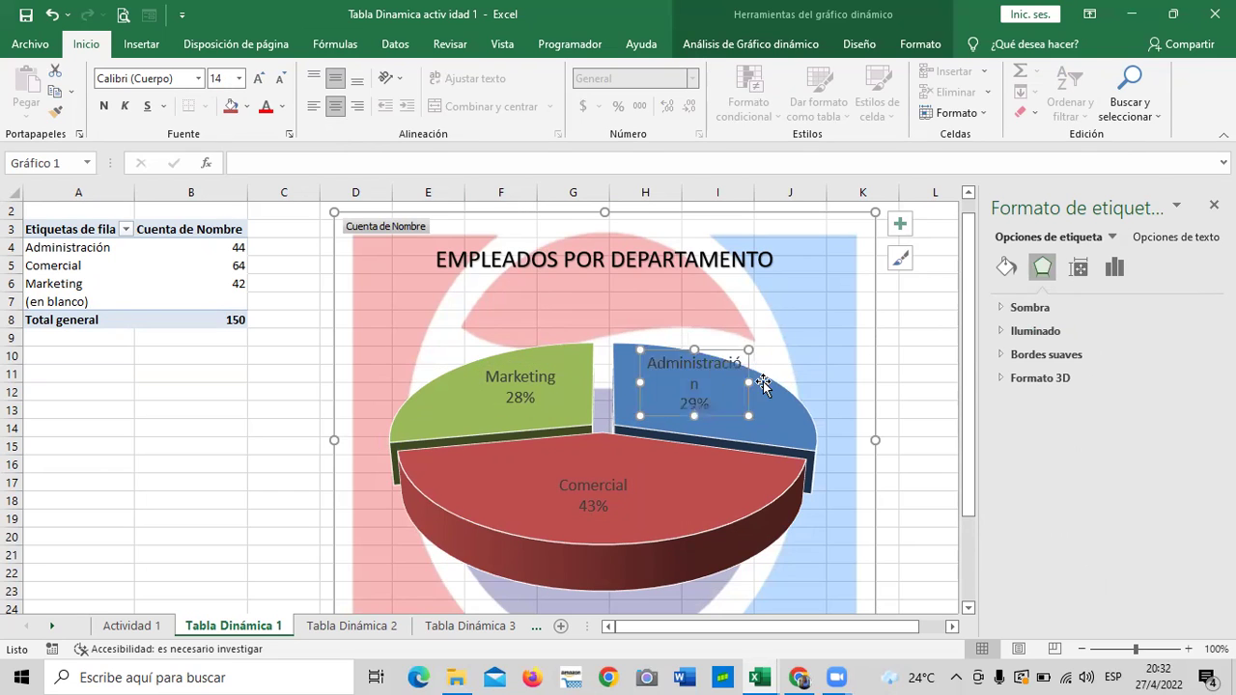
{"action": "left_click", "coordinate": [691, 494]}
Step: Nudge the pie slightly upward and select a single slice on its own
{"action": "left_click_drag", "start_coordinate": [690, 494], "coordinate": [694, 477]}
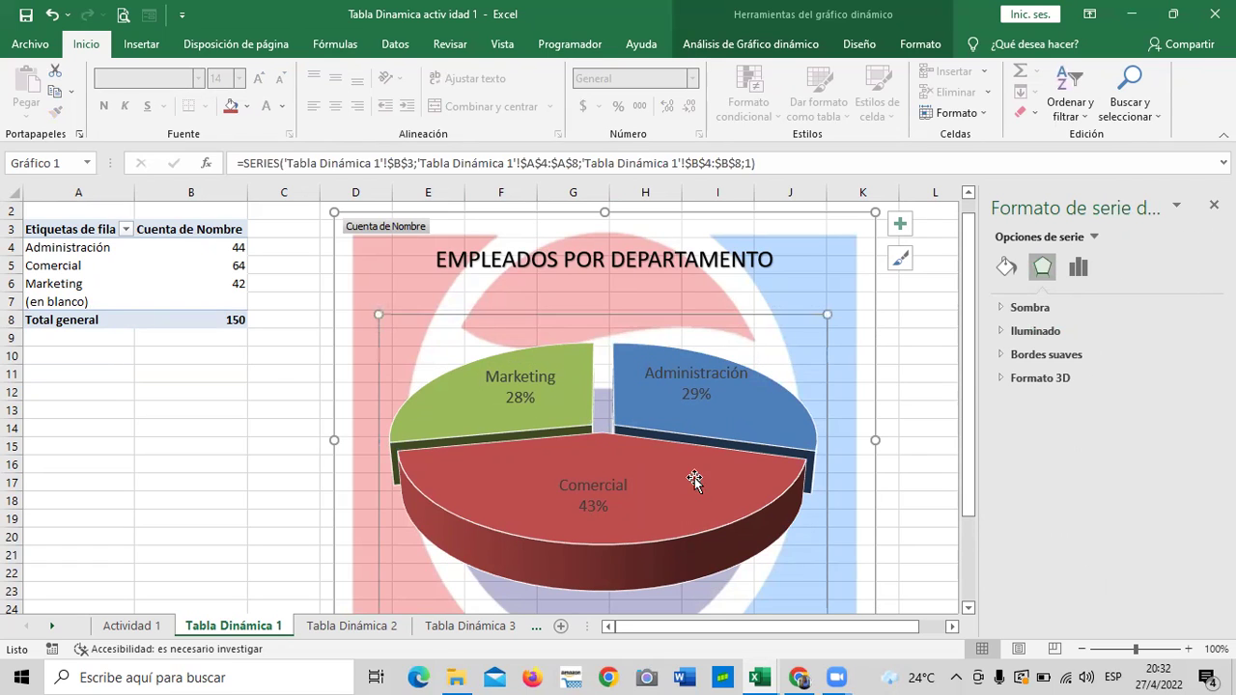
{"action": "left_click", "coordinate": [514, 422]}
{"action": "left_click", "coordinate": [446, 411]}
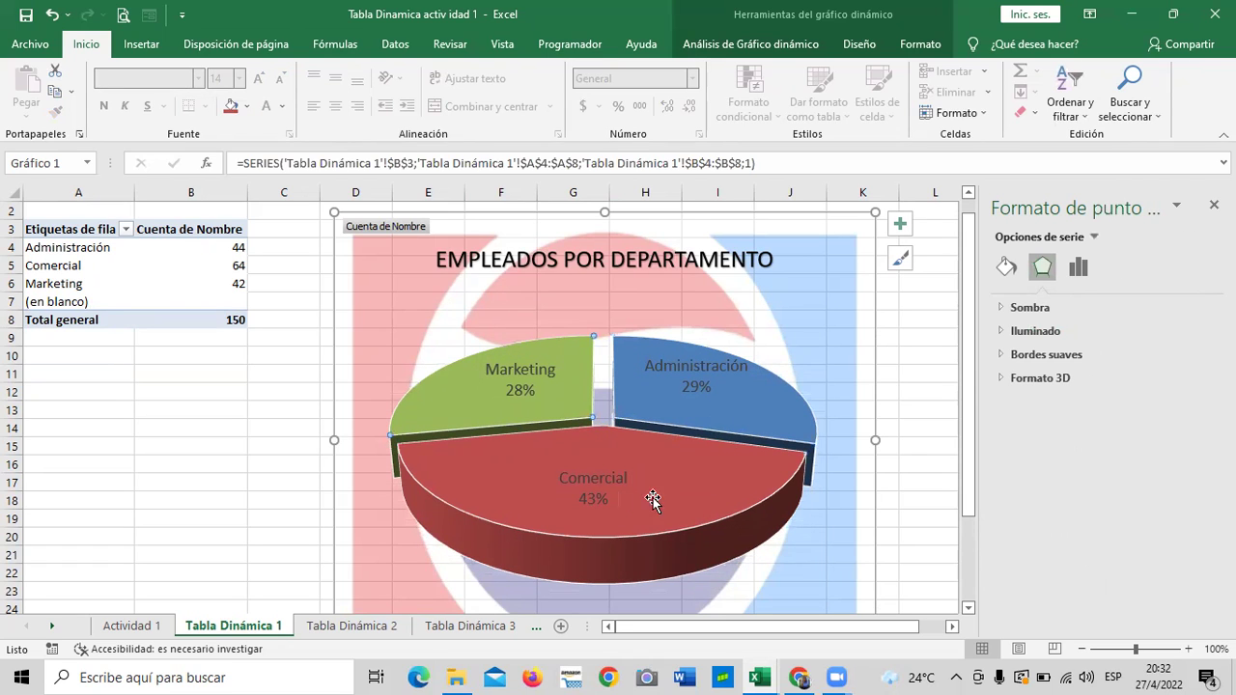
{"action": "left_click", "coordinate": [448, 414]}
{"action": "left_click", "coordinate": [736, 421]}
Step: Expand Sombra and Bordes suaves under Efectos, then show Relleno y línea border settings
{"action": "left_click", "coordinate": [994, 308]}
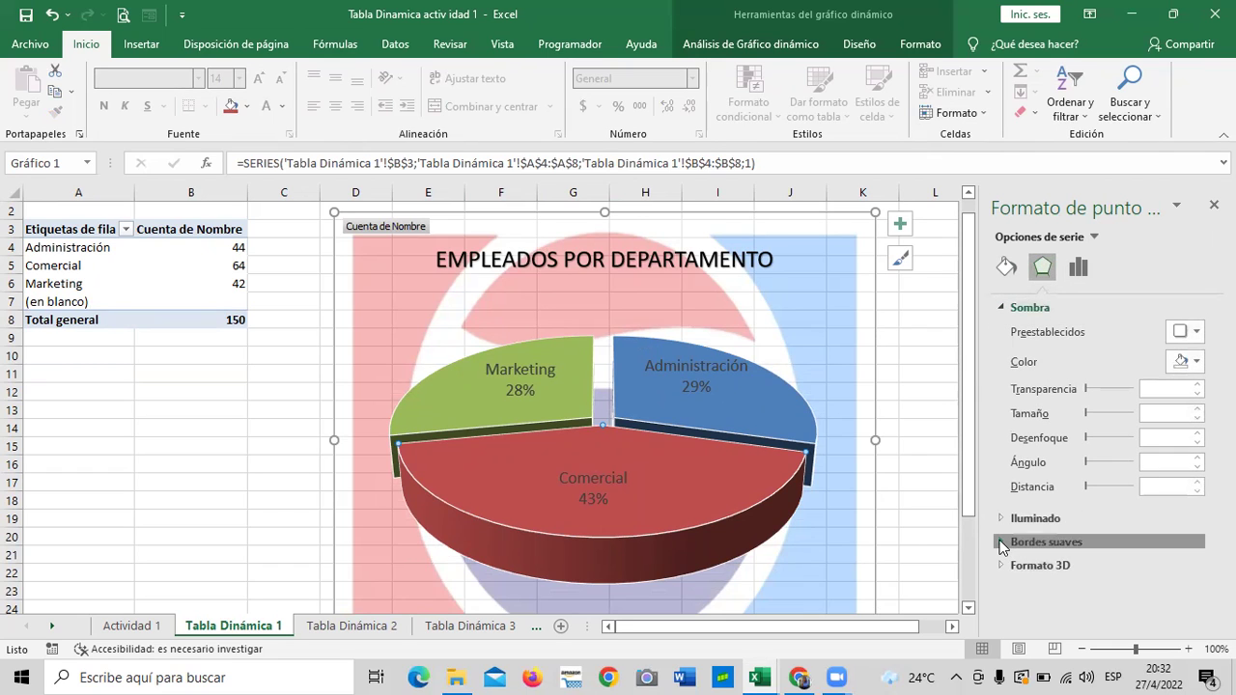
{"action": "left_click", "coordinate": [1005, 542]}
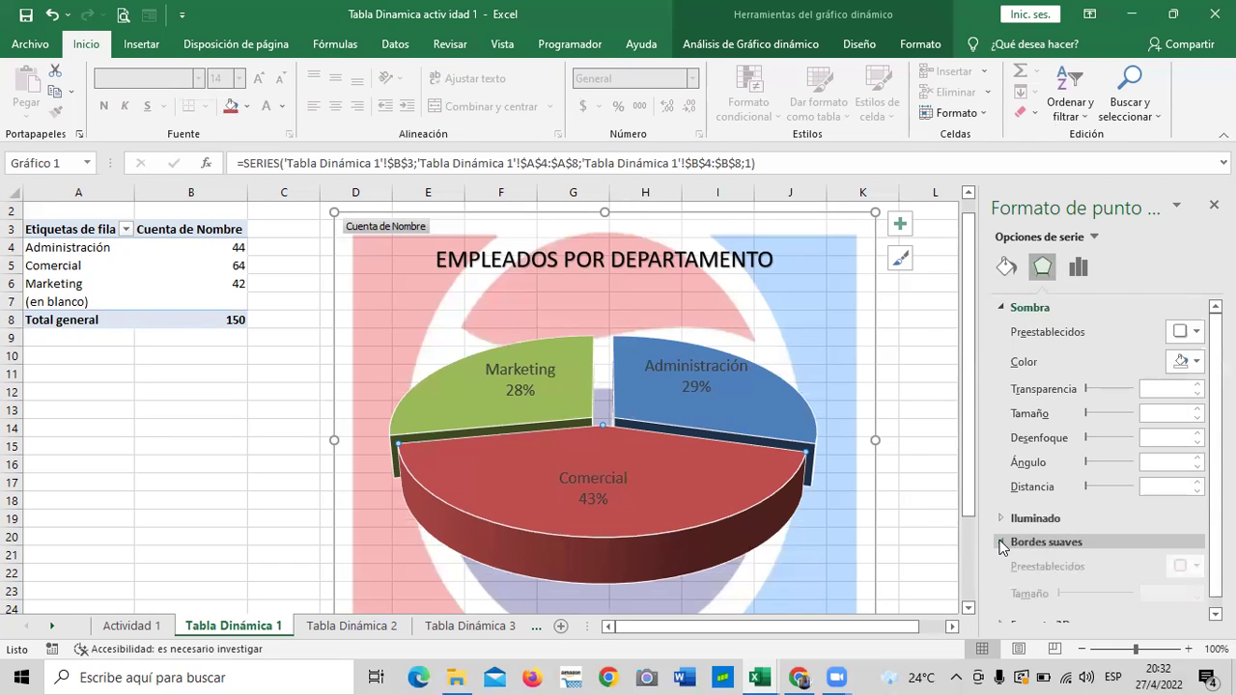
{"action": "left_click", "coordinate": [1007, 309]}
{"action": "left_click", "coordinate": [1005, 269]}
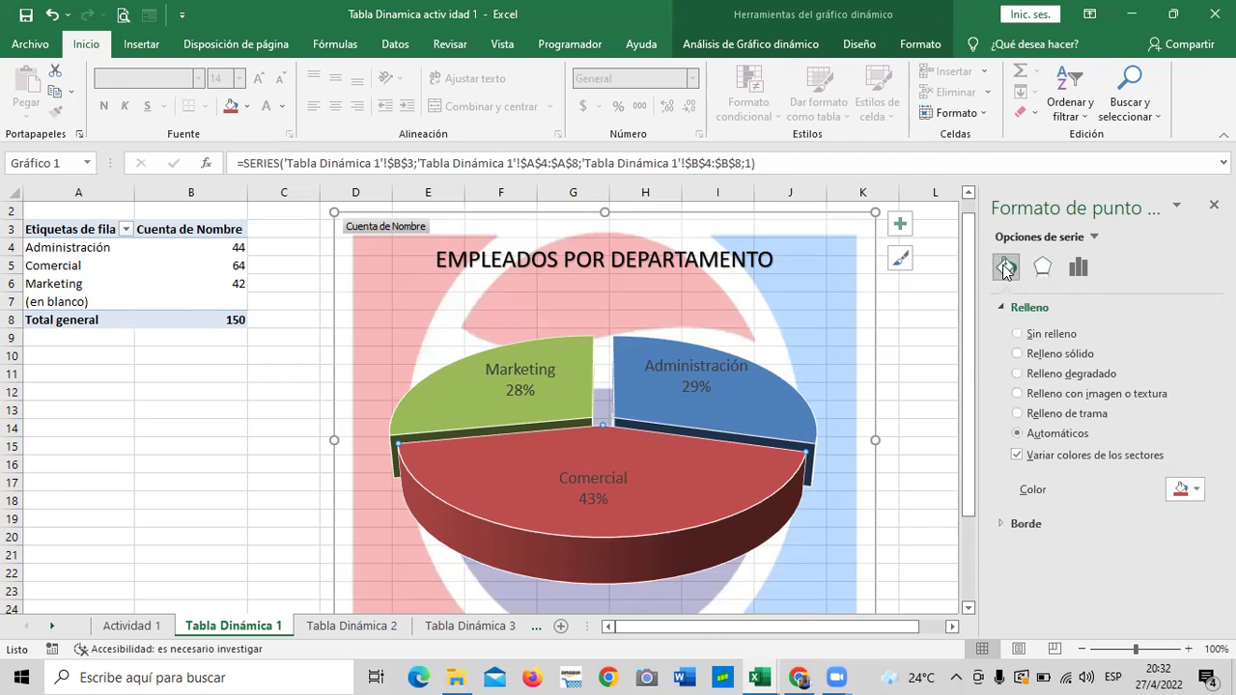
{"action": "left_click", "coordinate": [1004, 525]}
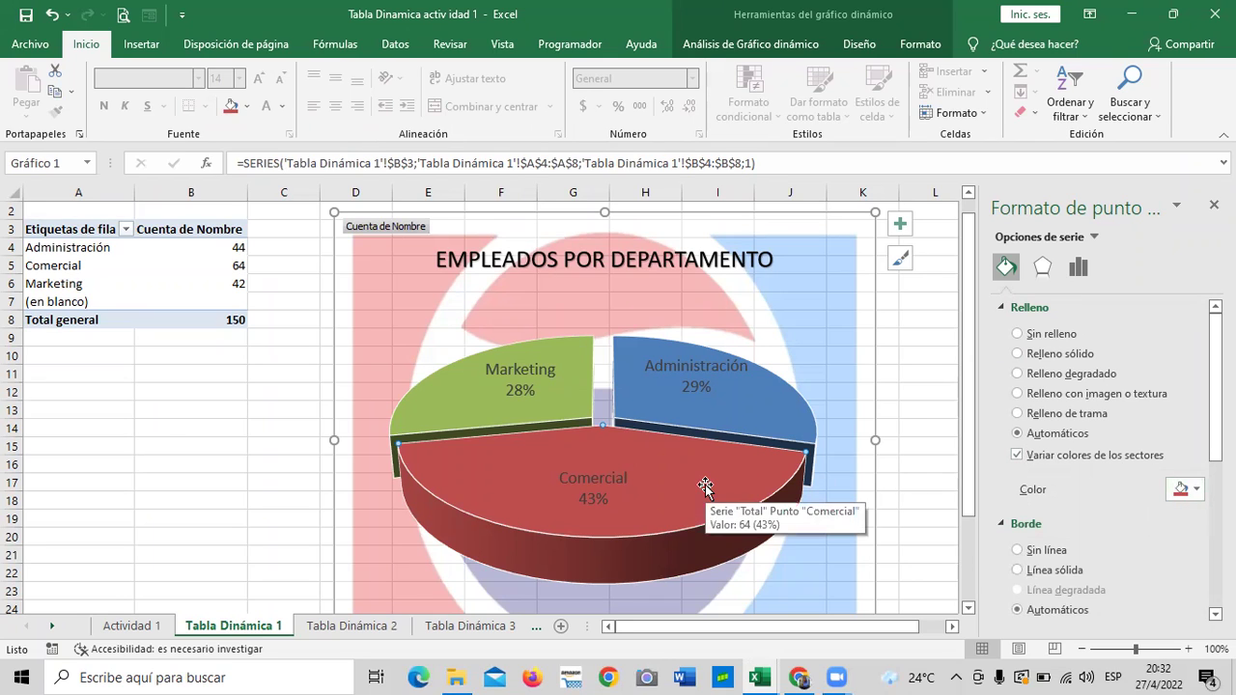
Step: Fill the Comercial slice blue and the Administración slice orange, undoing an accidental whole-pie orange
{"action": "left_click", "coordinate": [1197, 490]}
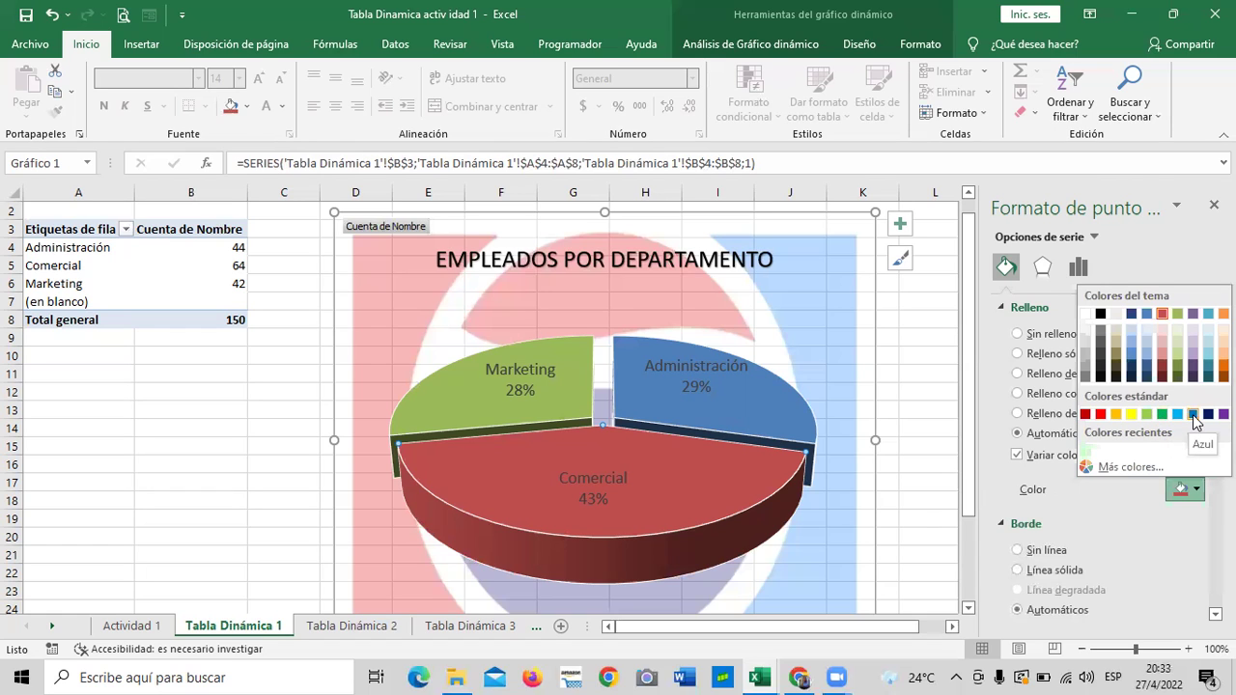
{"action": "left_click", "coordinate": [1192, 414]}
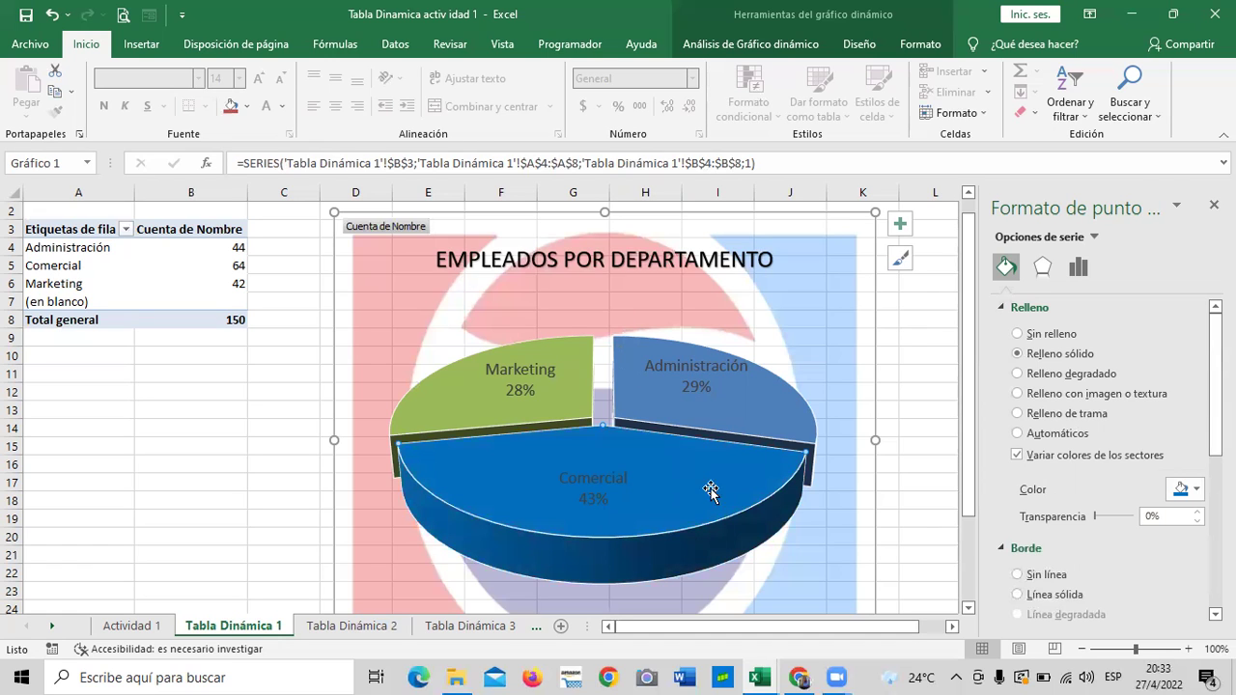
{"action": "left_click", "coordinate": [754, 398]}
{"action": "left_click", "coordinate": [779, 425]}
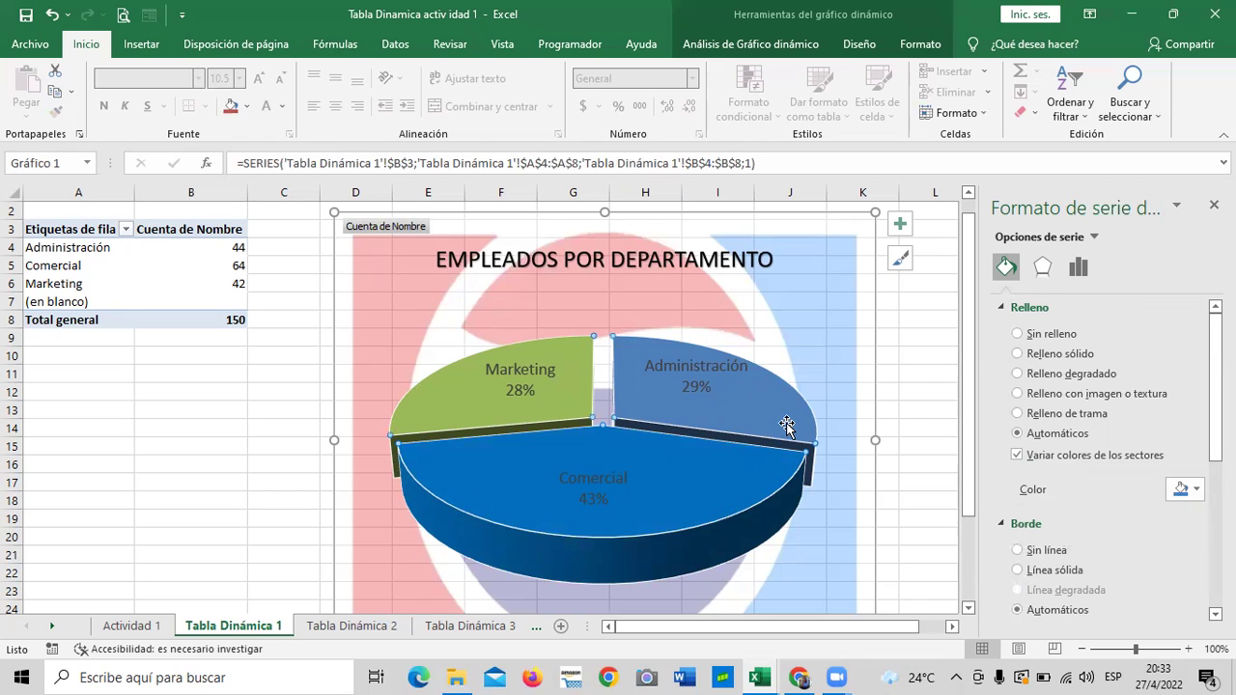
{"action": "left_click", "coordinate": [1194, 490]}
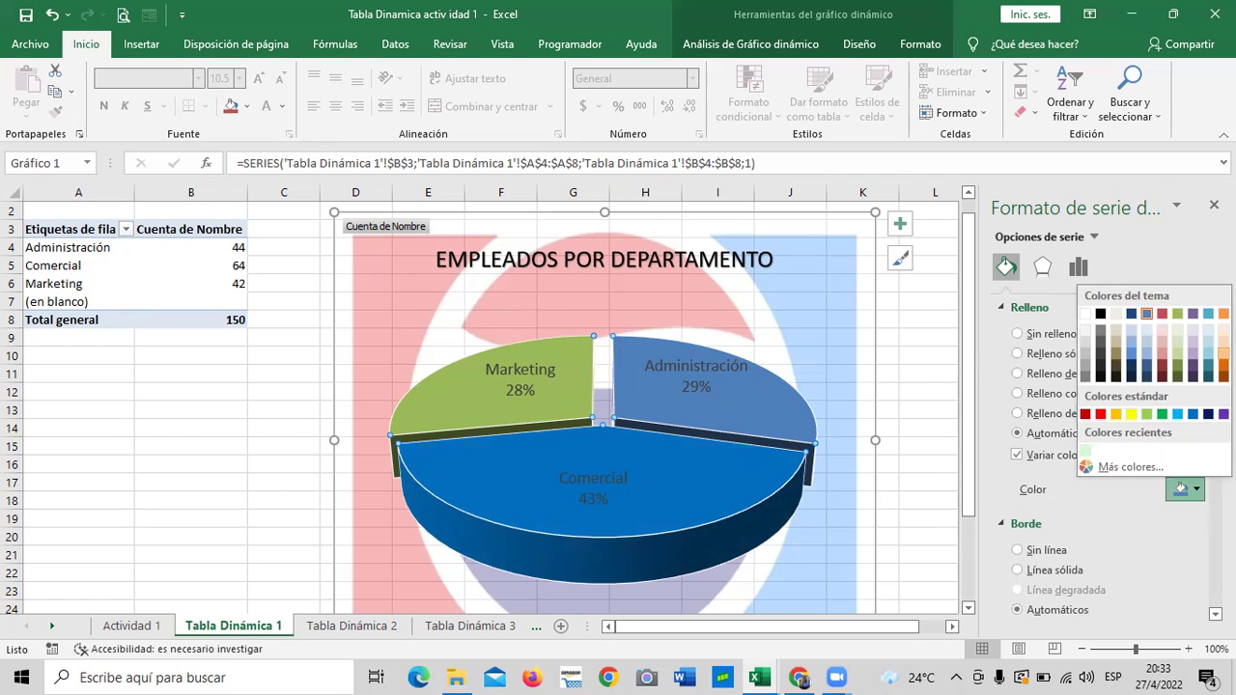
{"action": "left_click", "coordinate": [1223, 365]}
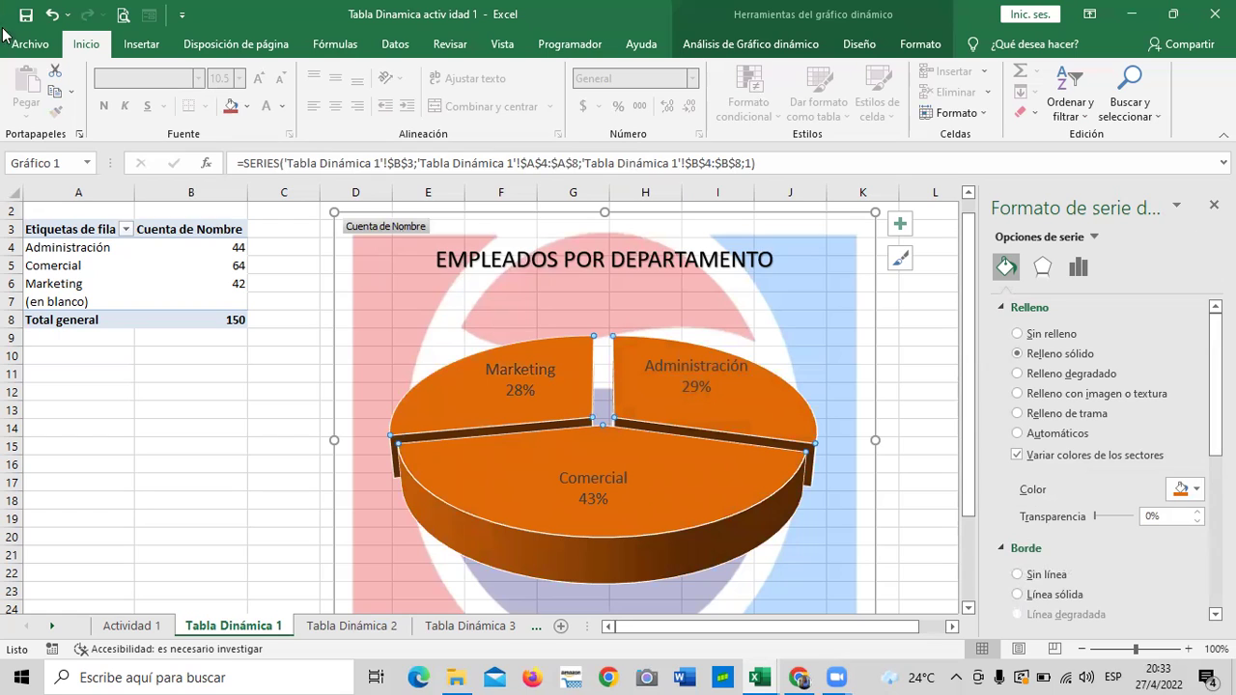
{"action": "left_click", "coordinate": [54, 15]}
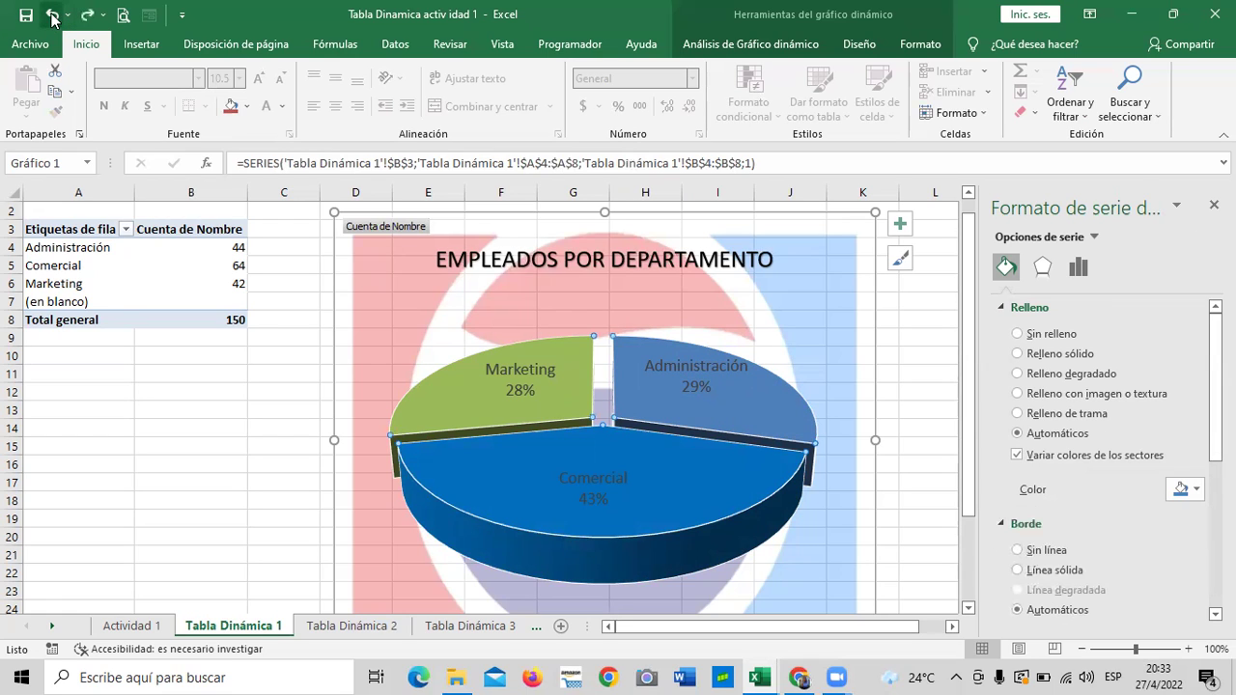
{"action": "left_click", "coordinate": [761, 394]}
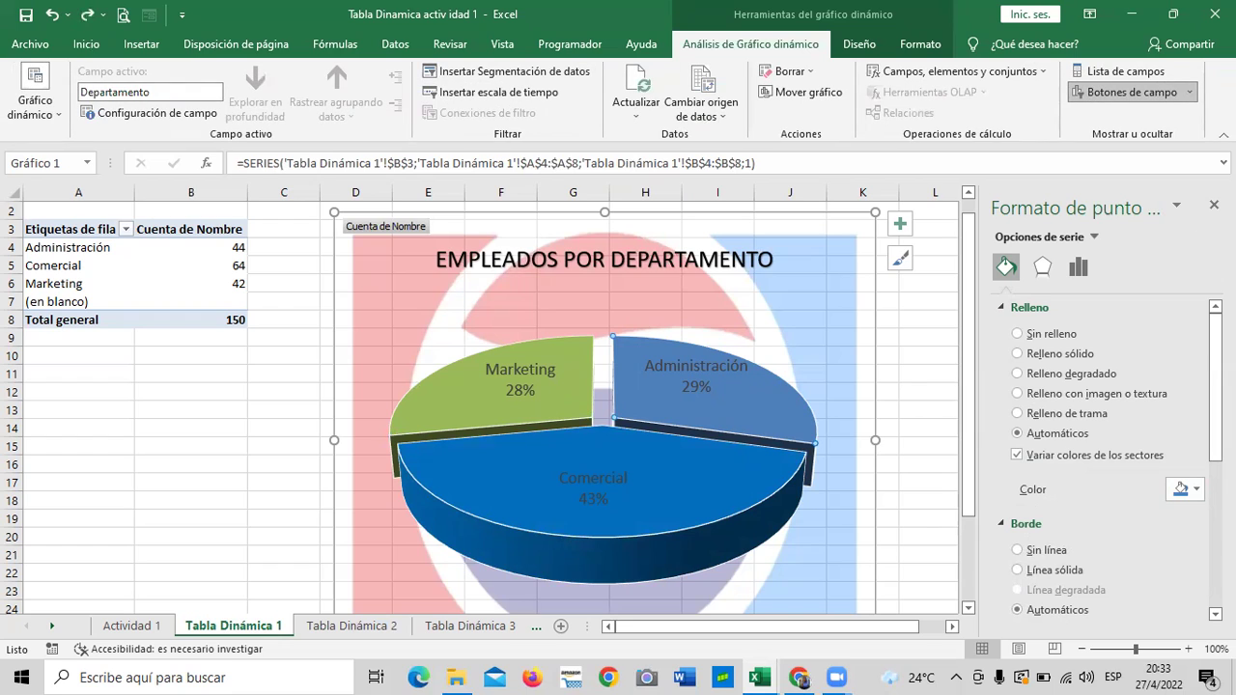
{"action": "left_click", "coordinate": [1196, 492]}
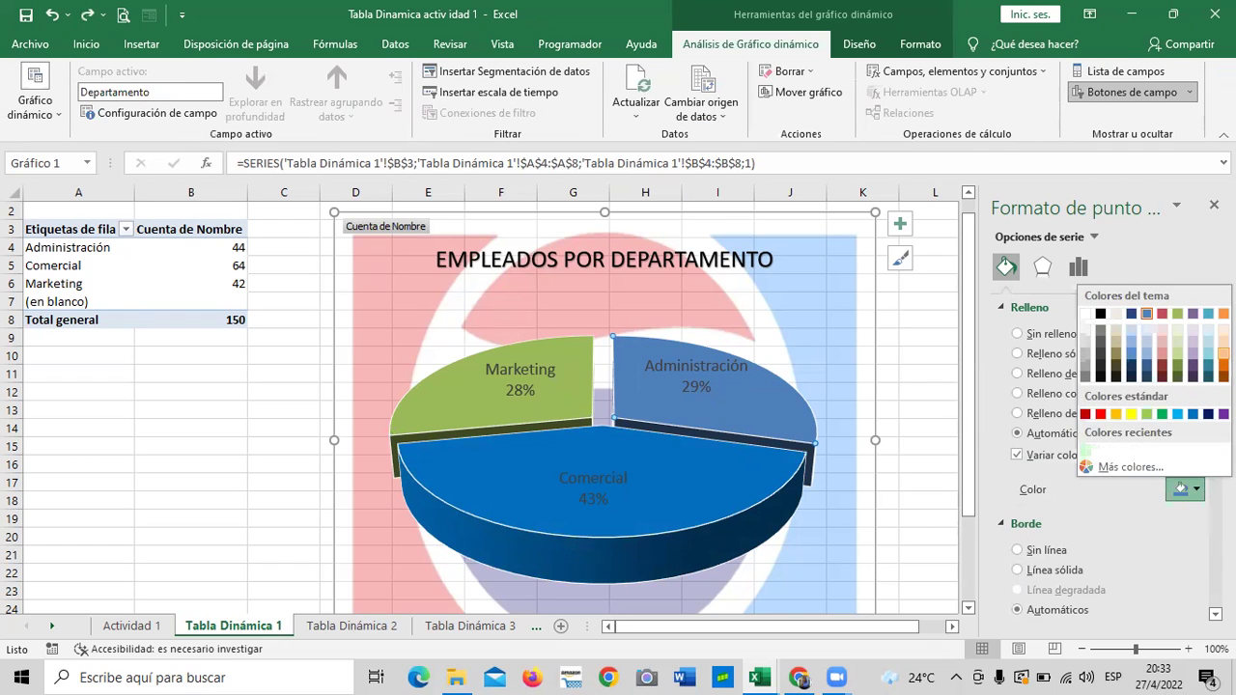
{"action": "left_click", "coordinate": [1224, 365]}
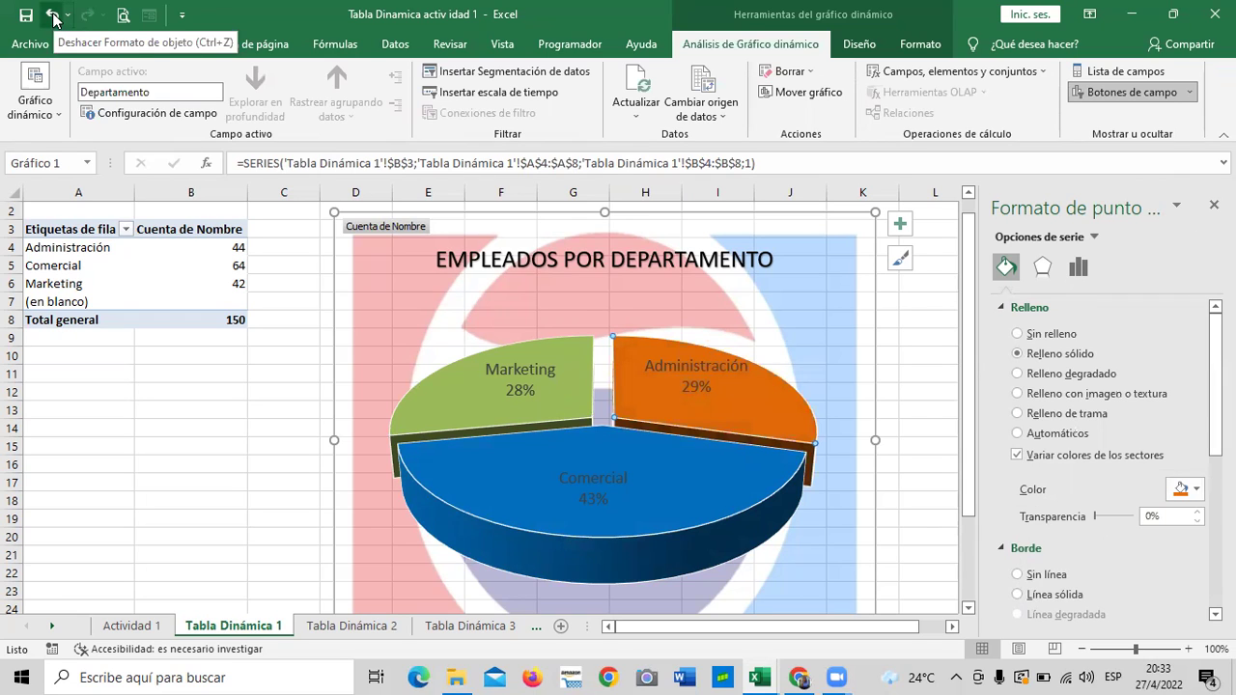
Step: Fill the Marketing slice with a bright green picked from Más colores
{"action": "left_click", "coordinate": [473, 413]}
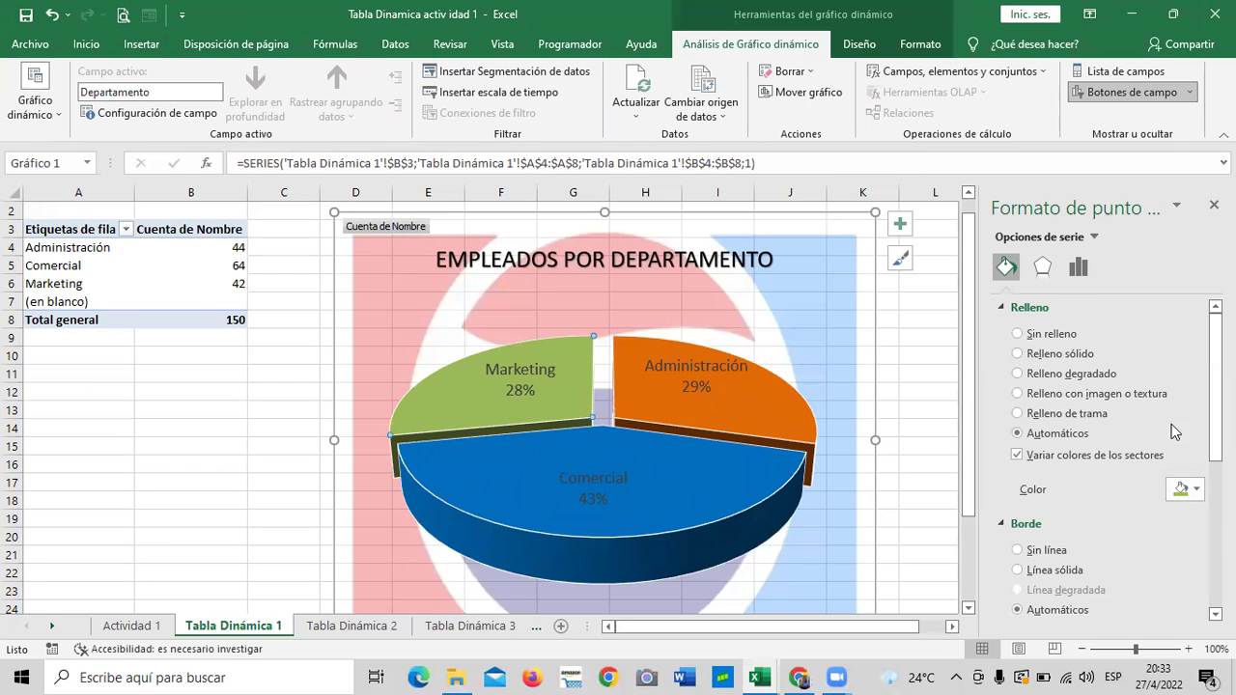
{"action": "left_click", "coordinate": [1196, 491]}
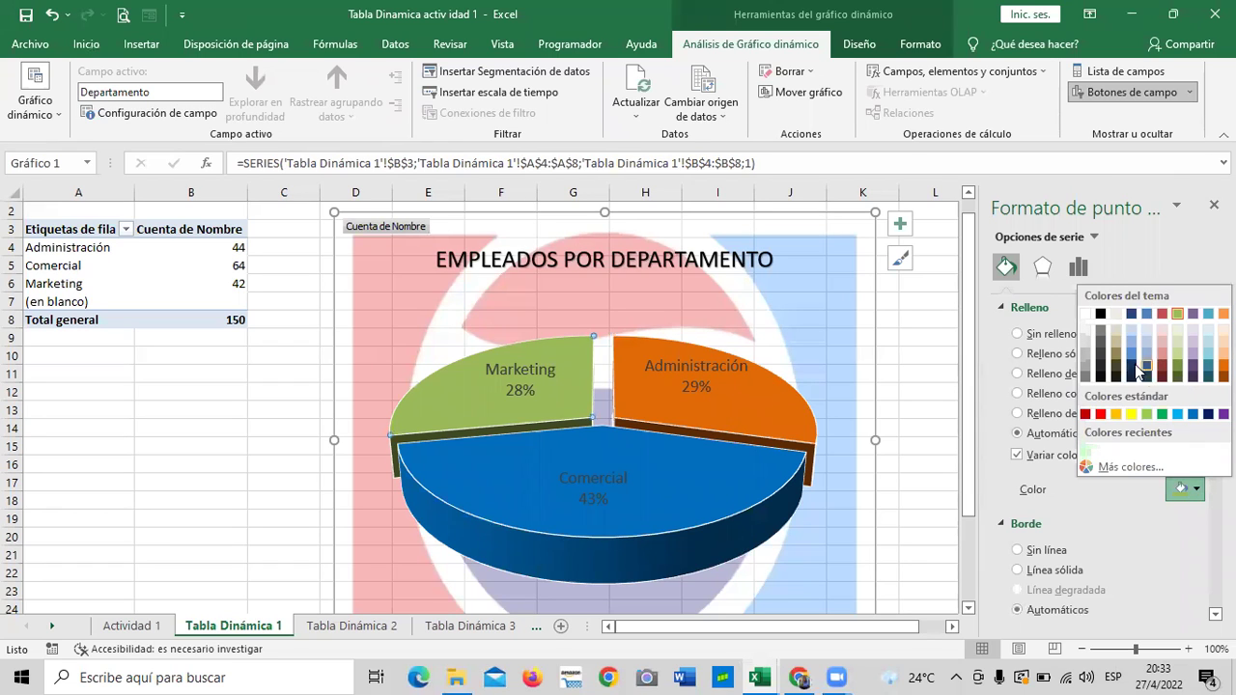
{"action": "left_click", "coordinate": [1114, 468]}
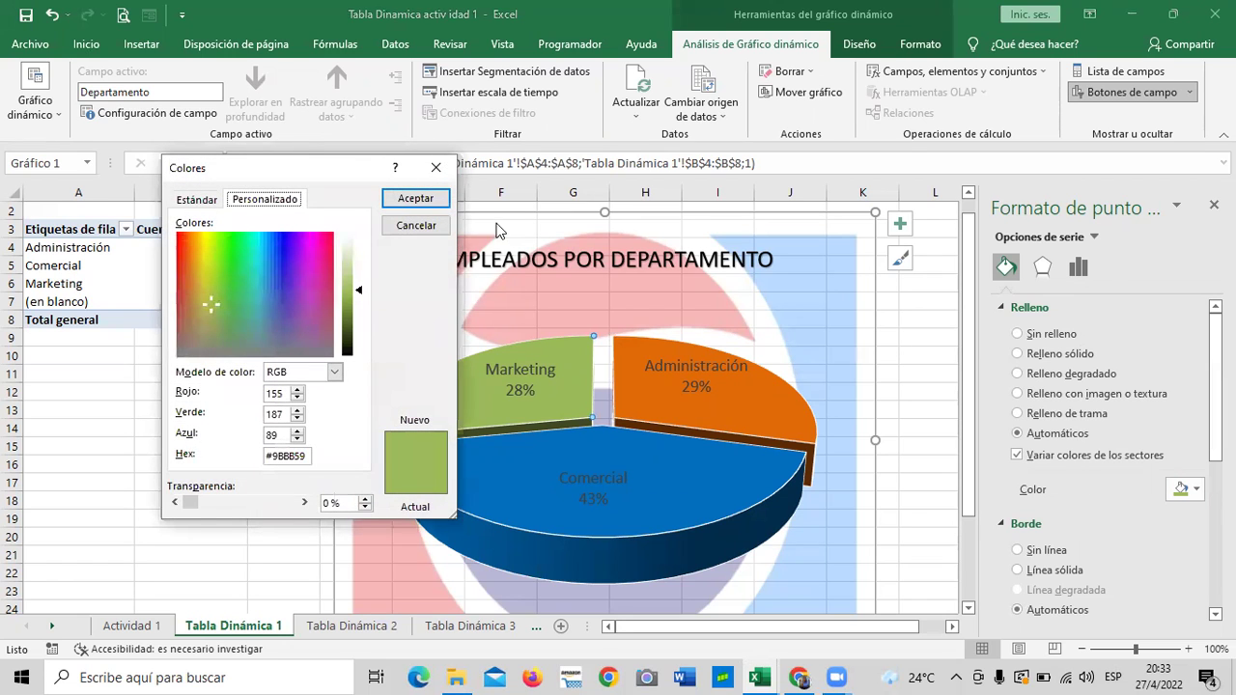
{"action": "left_click_drag", "start_coordinate": [302, 168], "coordinate": [244, 130]}
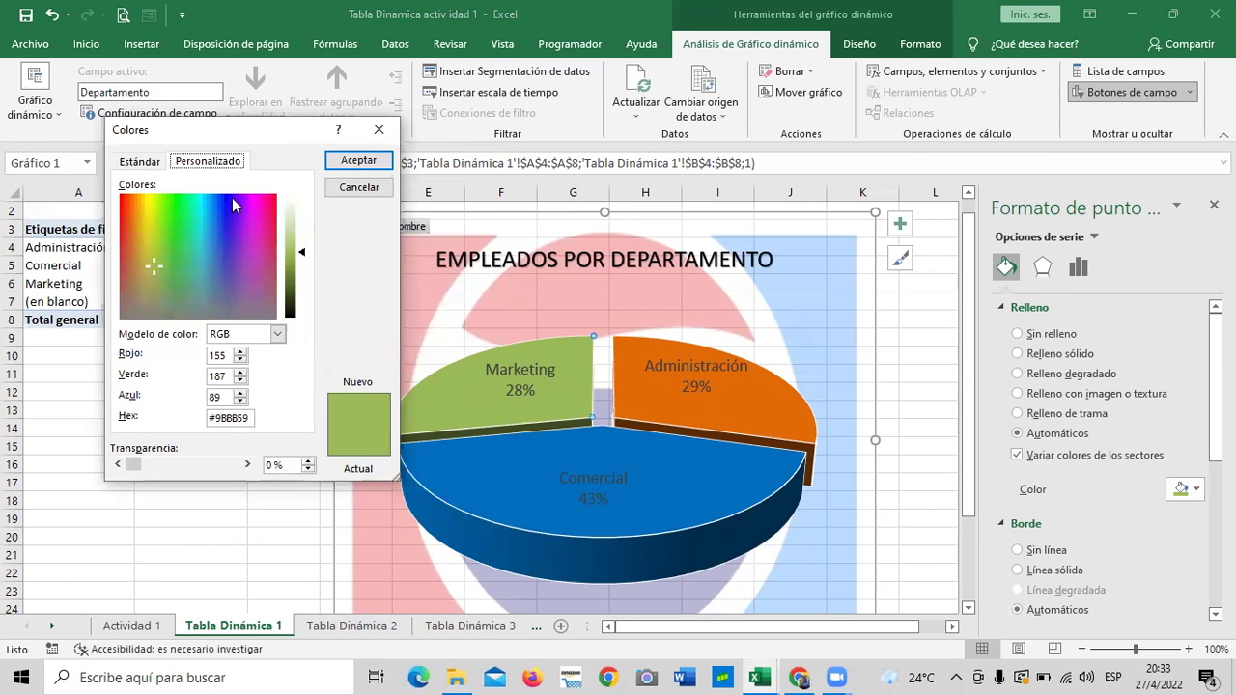
{"action": "left_click", "coordinate": [140, 162]}
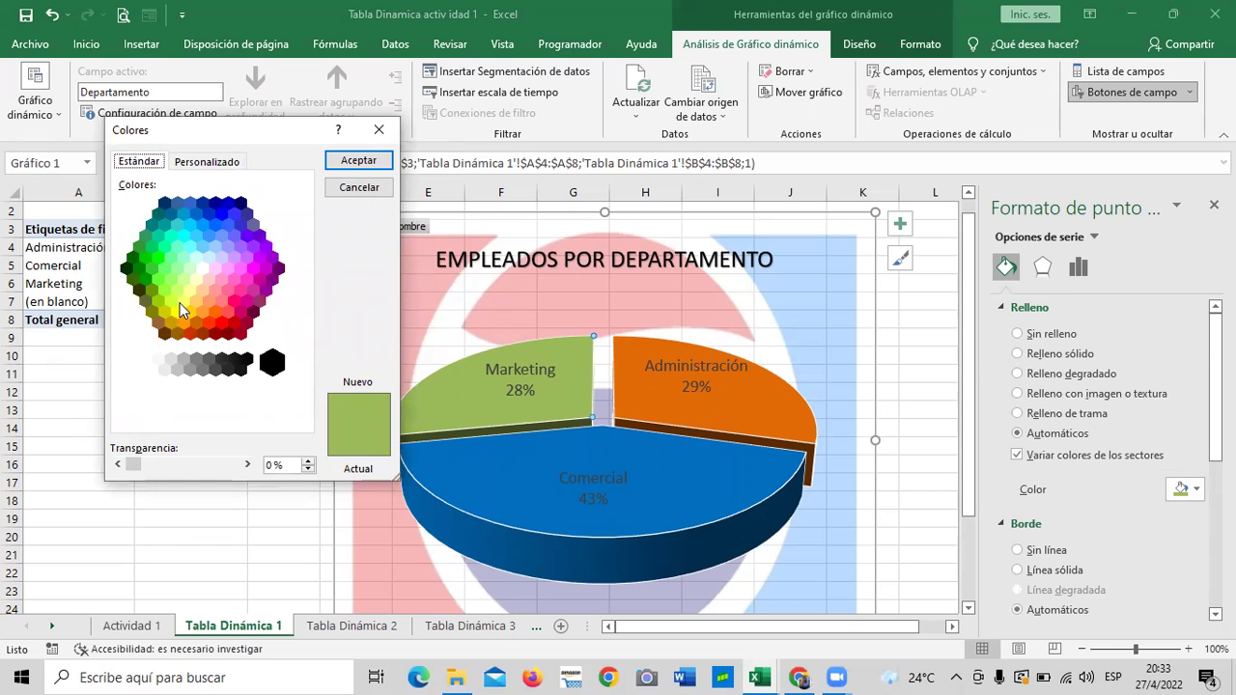
{"action": "left_click", "coordinate": [158, 280]}
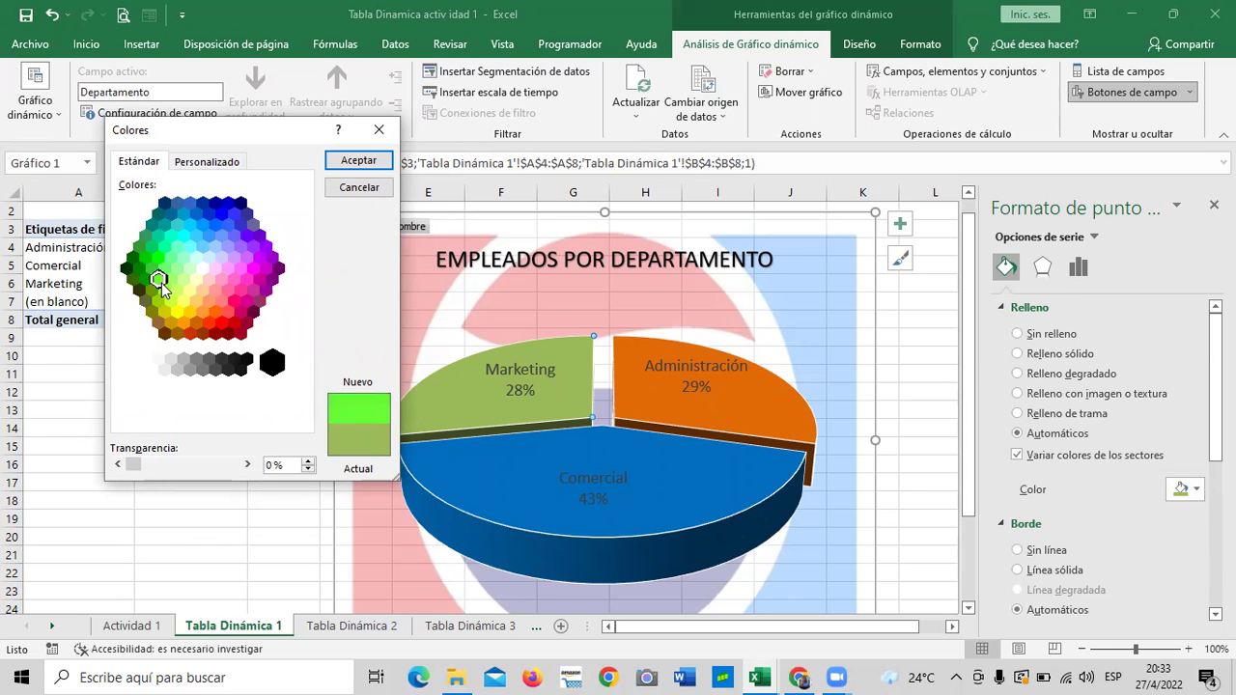
{"action": "left_click", "coordinate": [340, 160]}
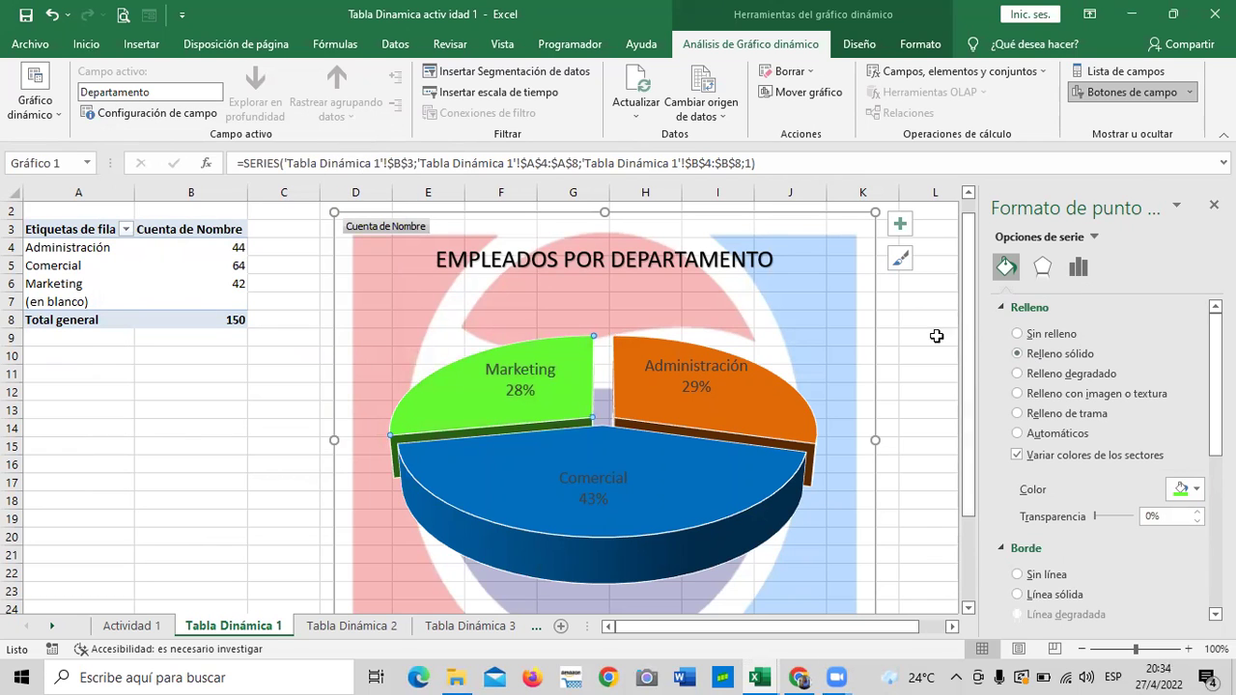
{"action": "left_click", "coordinate": [934, 336]}
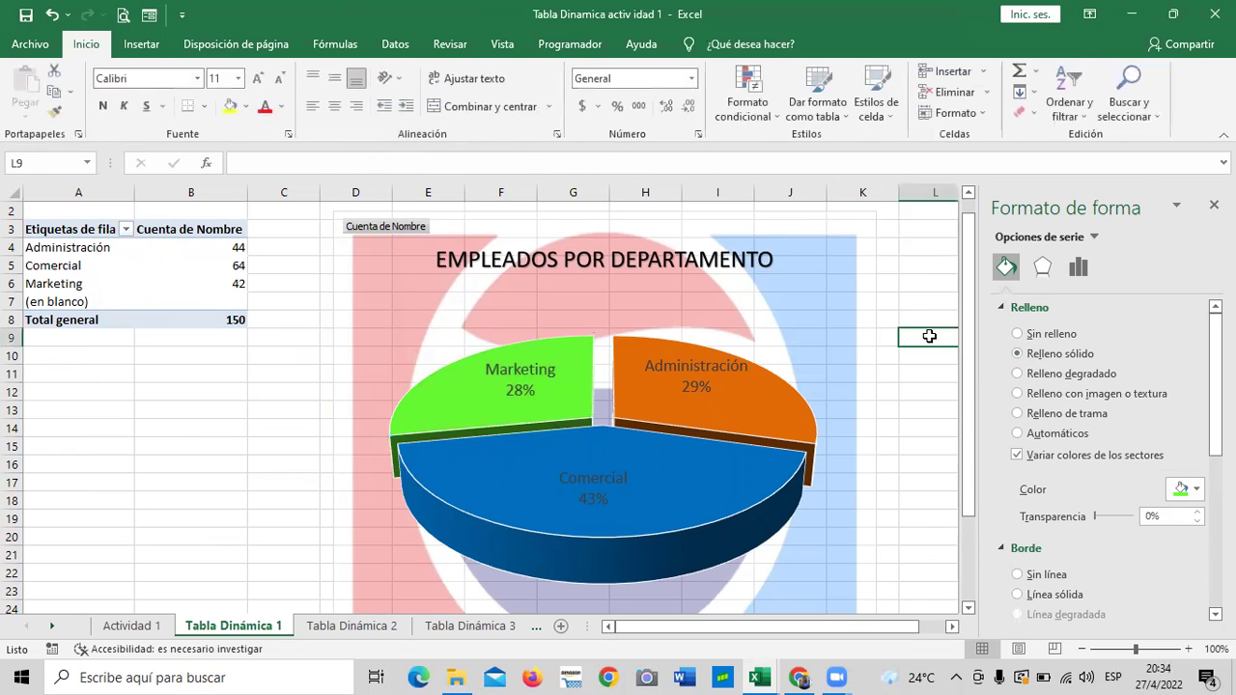
Step: Close the formatting pane, pull the slices back together, and select the pie chart on Tabla Dinámica 1
{"action": "left_click", "coordinate": [1214, 205]}
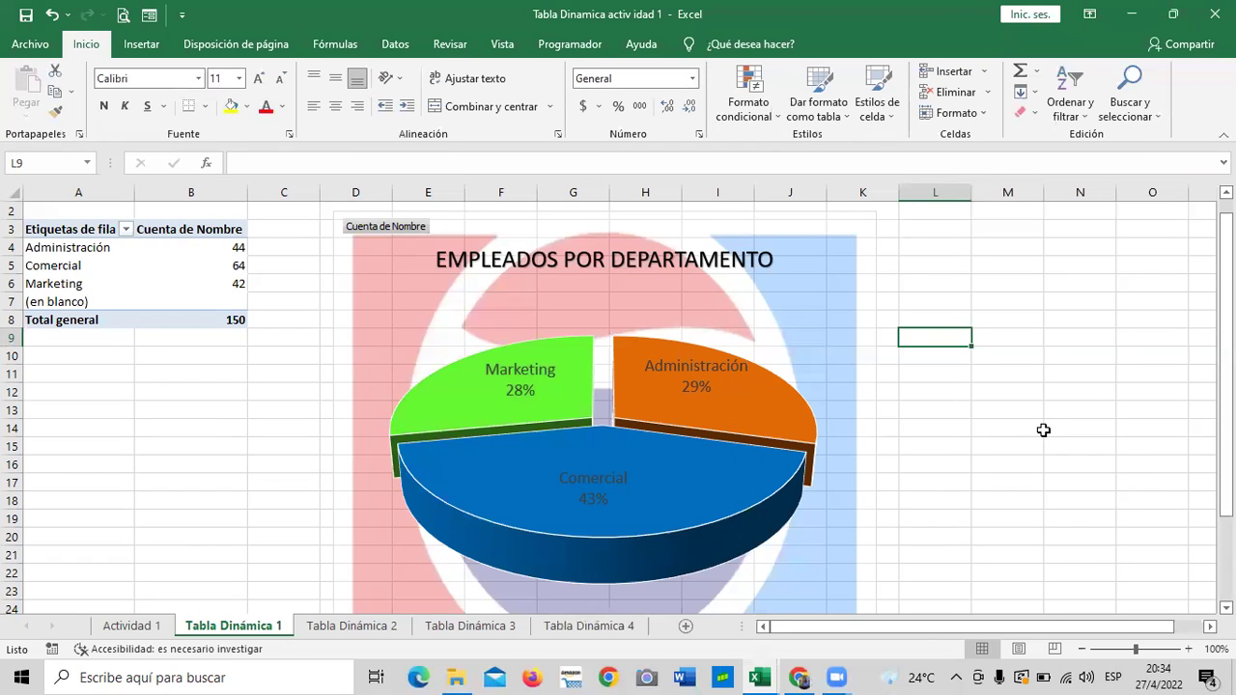
{"action": "left_click", "coordinate": [566, 375]}
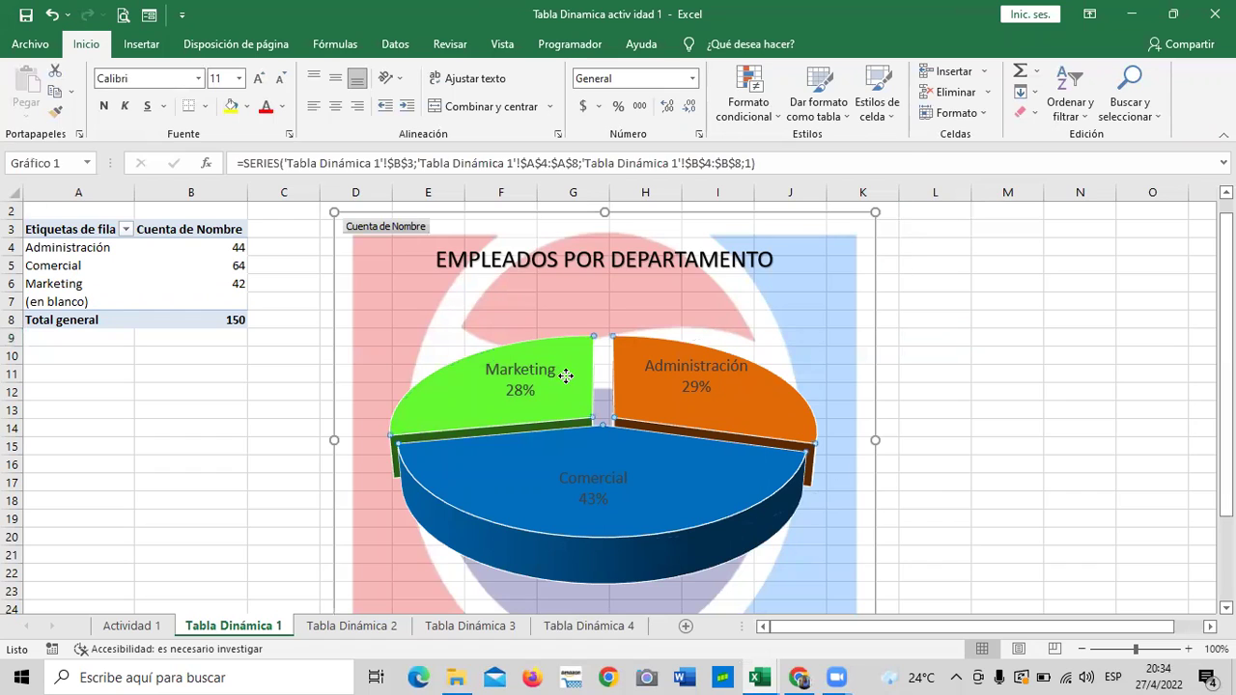
{"action": "left_click_drag", "start_coordinate": [566, 376], "coordinate": [579, 377]}
{"action": "left_click", "coordinate": [632, 388]}
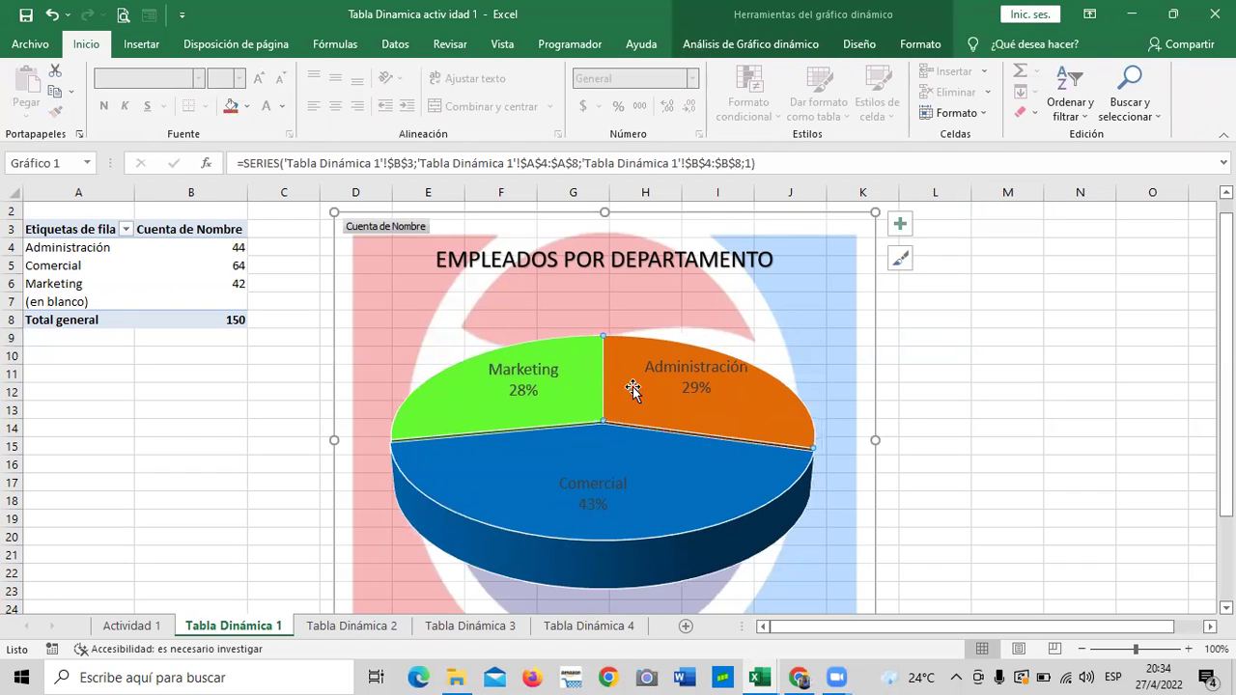
{"action": "left_click", "coordinate": [1042, 431]}
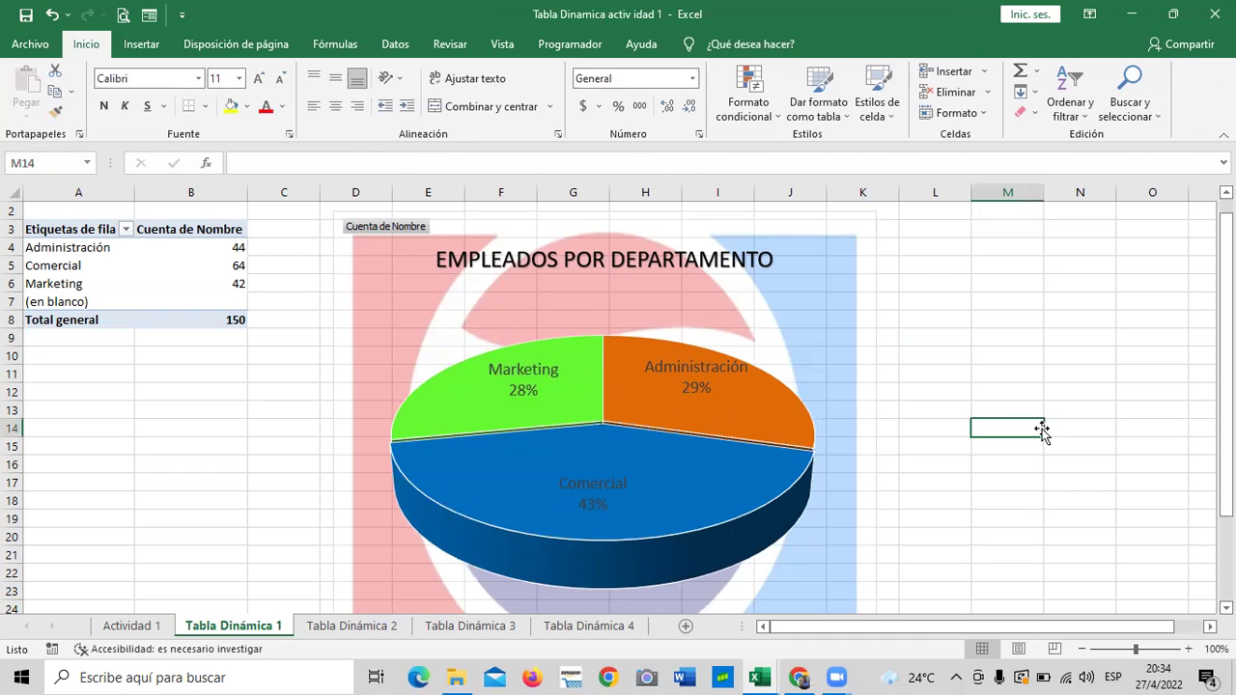
{"action": "scroll", "coordinate": [1042, 431], "scroll_direction": "down", "scroll_amount": 1}
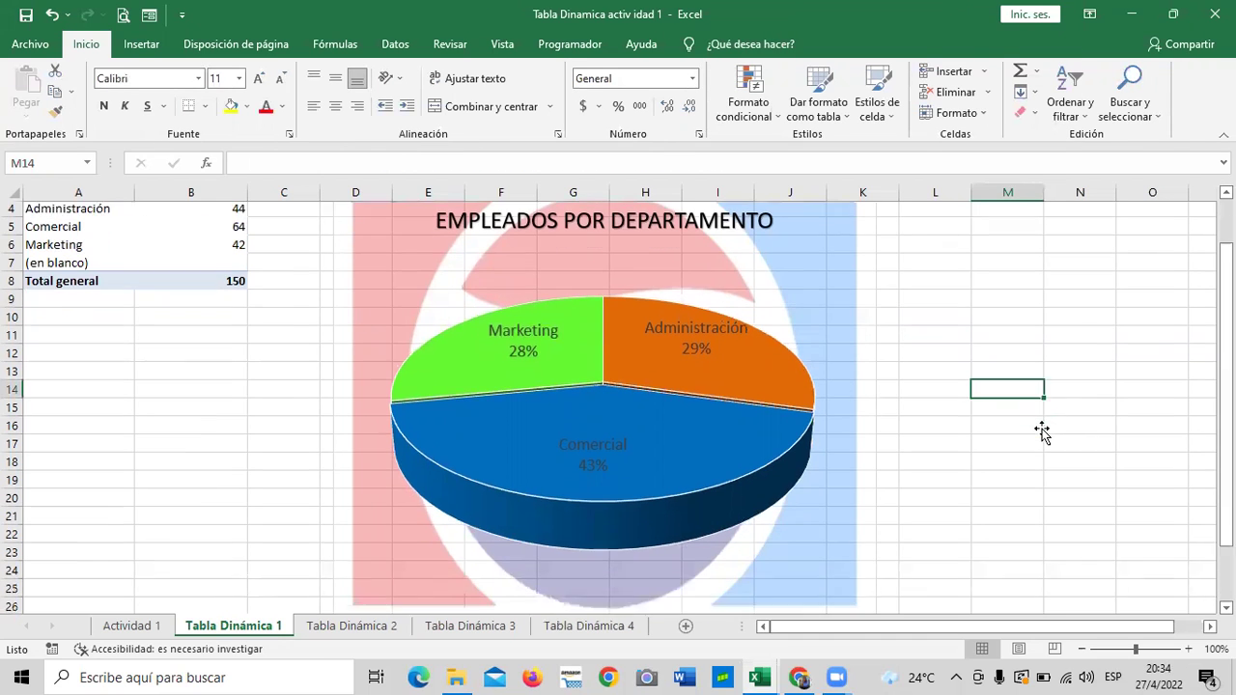
{"action": "scroll", "coordinate": [1009, 442], "scroll_direction": "up", "scroll_amount": 1}
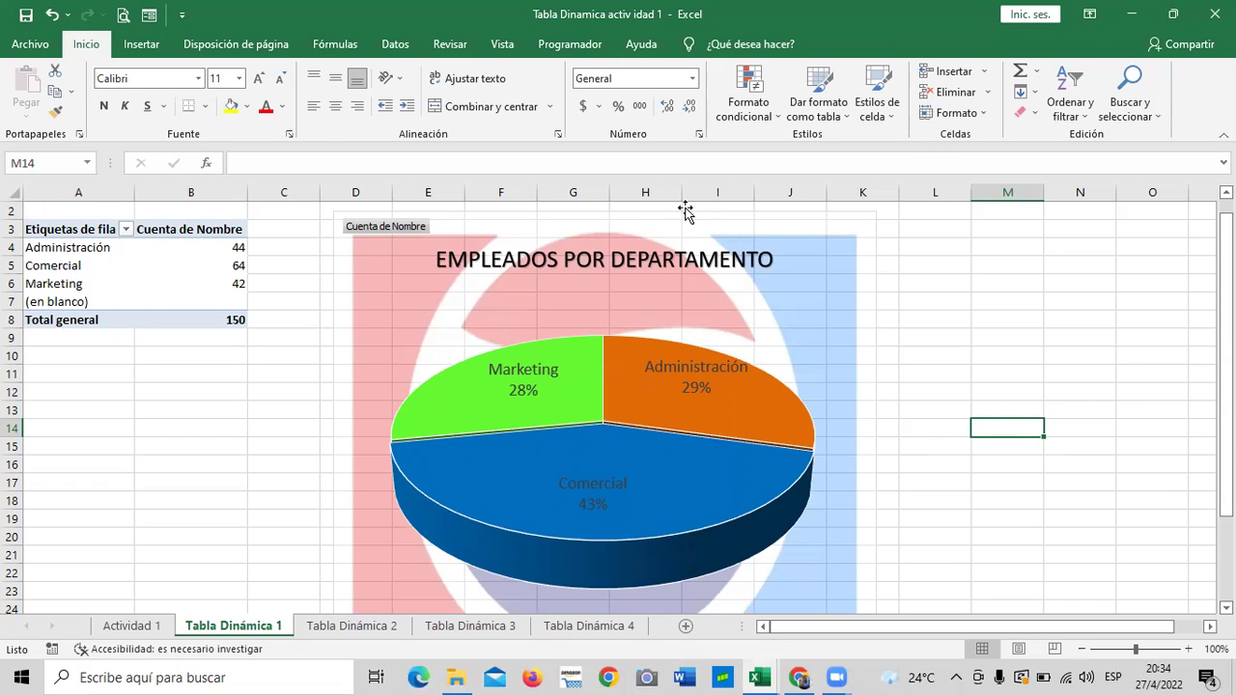
{"action": "left_click", "coordinate": [799, 303]}
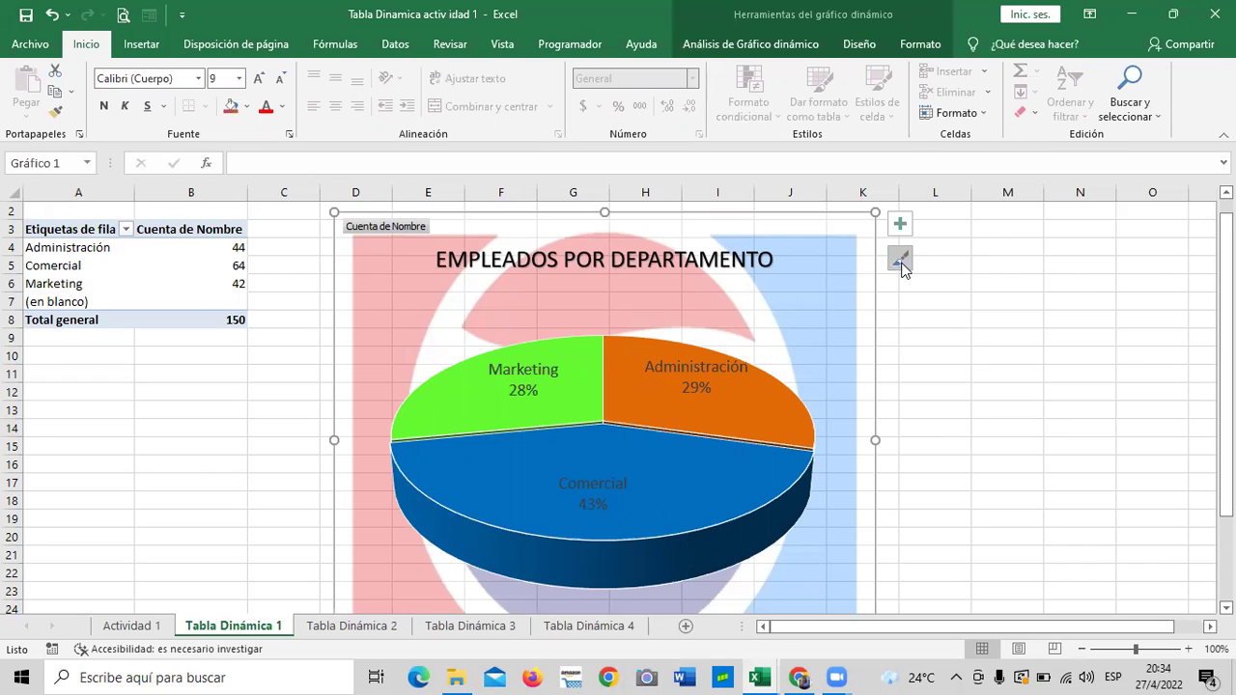
{"action": "left_click", "coordinate": [900, 225]}
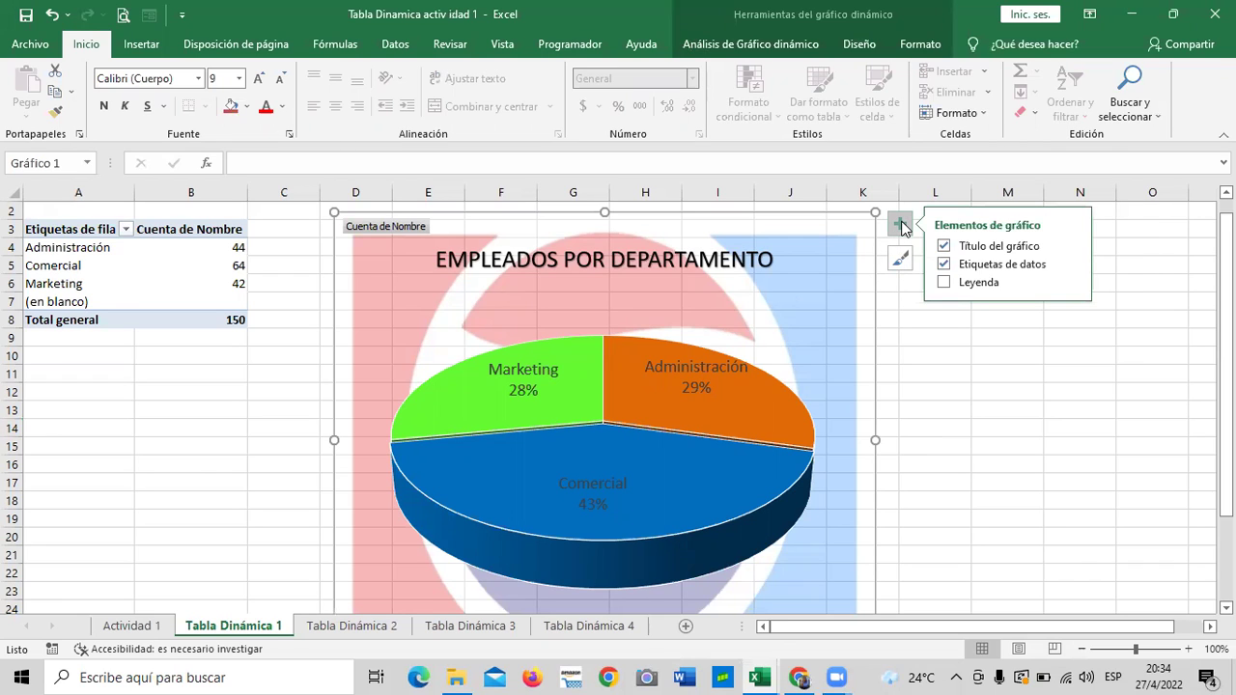
{"action": "scroll", "coordinate": [991, 375], "scroll_direction": "down", "scroll_amount": 3}
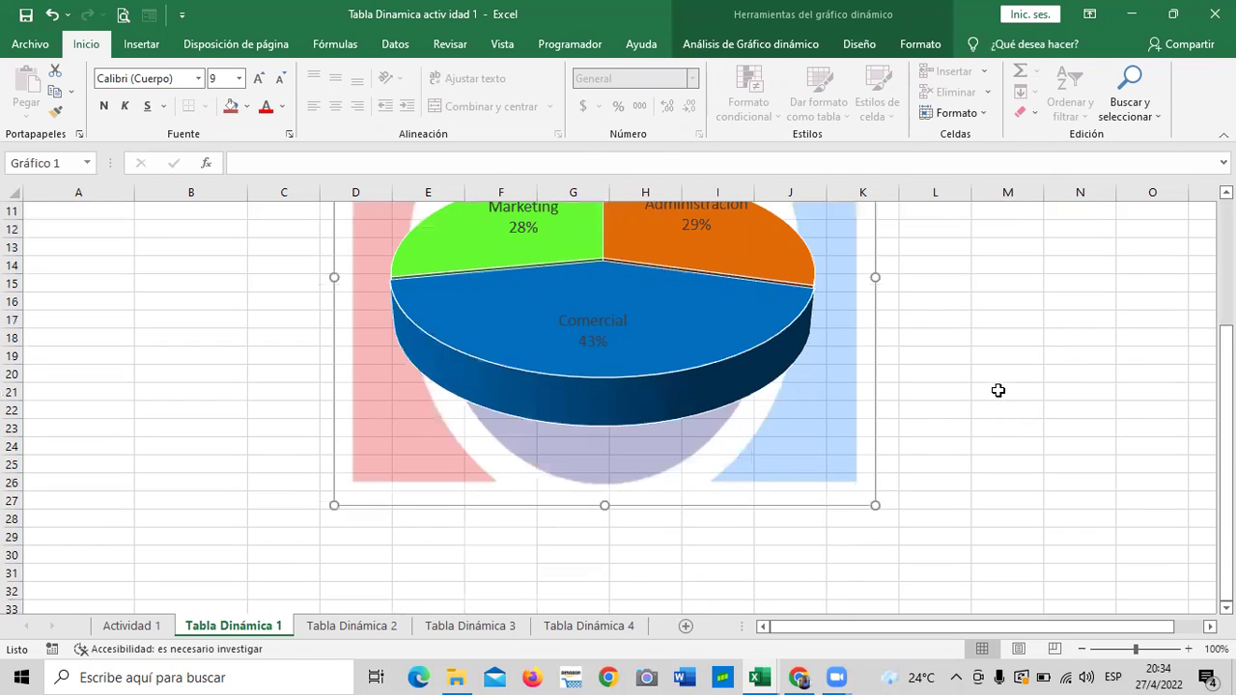
{"action": "scroll", "coordinate": [999, 389], "scroll_direction": "up", "scroll_amount": 2}
{"action": "scroll", "coordinate": [999, 390], "scroll_direction": "up", "scroll_amount": 2}
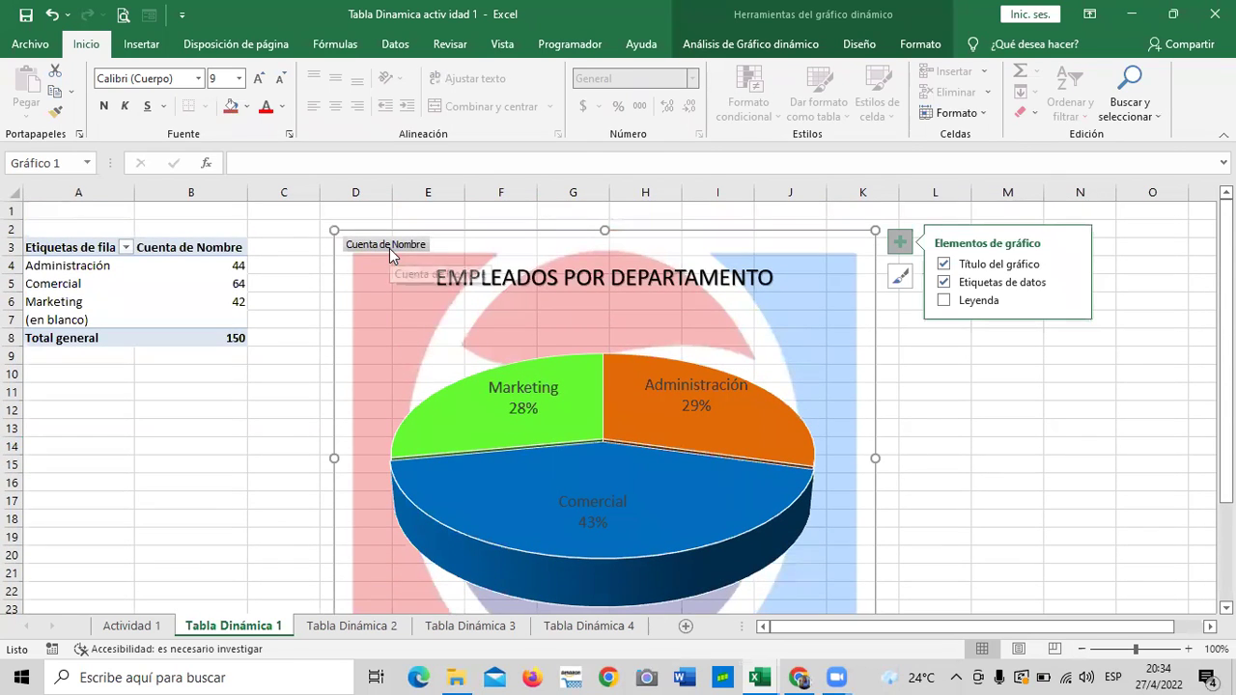
{"action": "left_click", "coordinate": [900, 278]}
{"action": "left_click", "coordinate": [900, 278]}
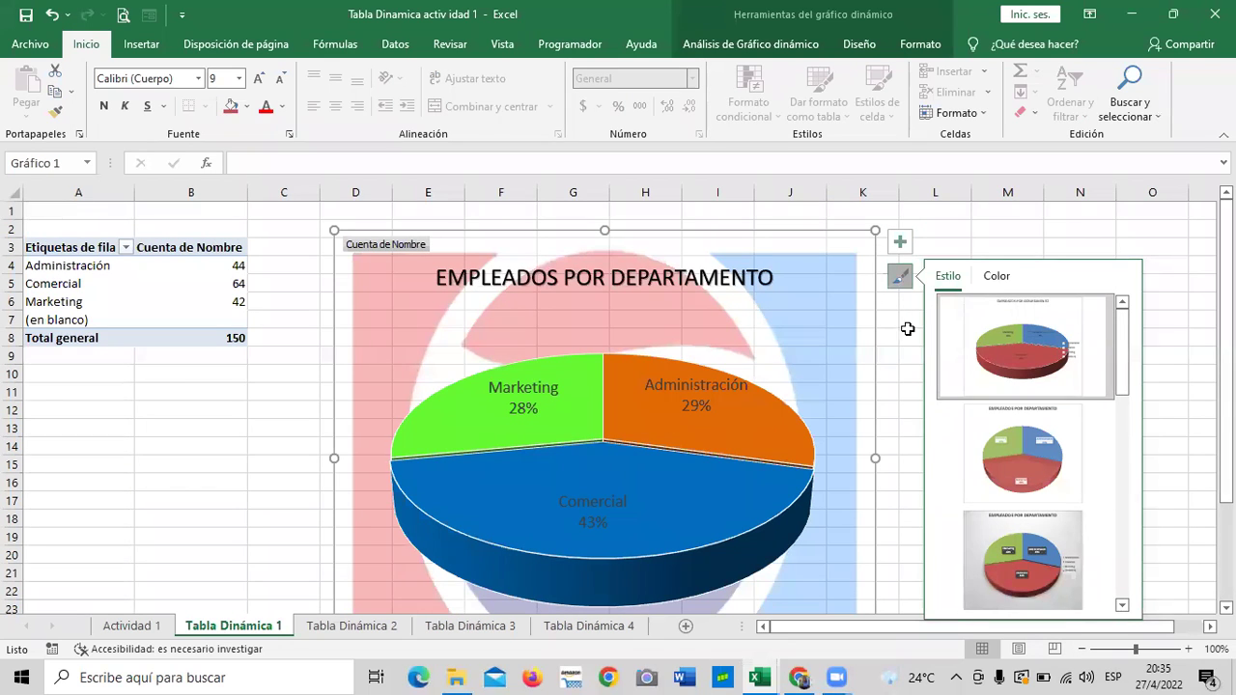
{"action": "left_click", "coordinate": [900, 246]}
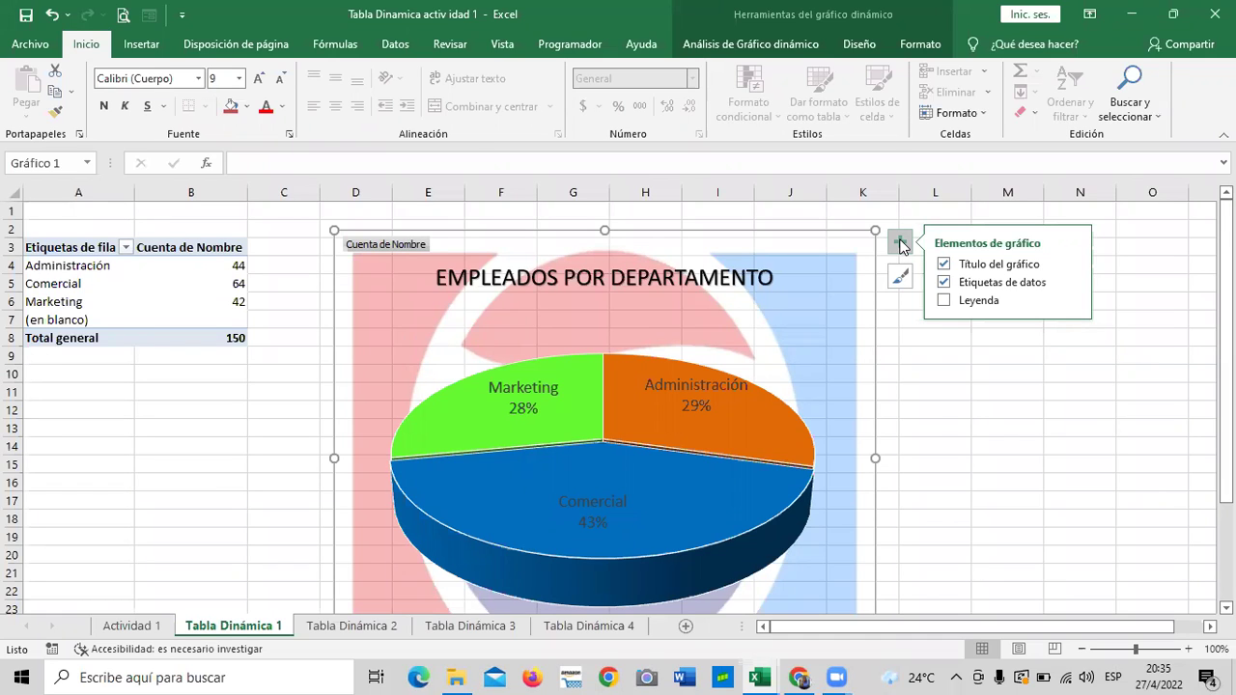
{"action": "left_click", "coordinate": [943, 302]}
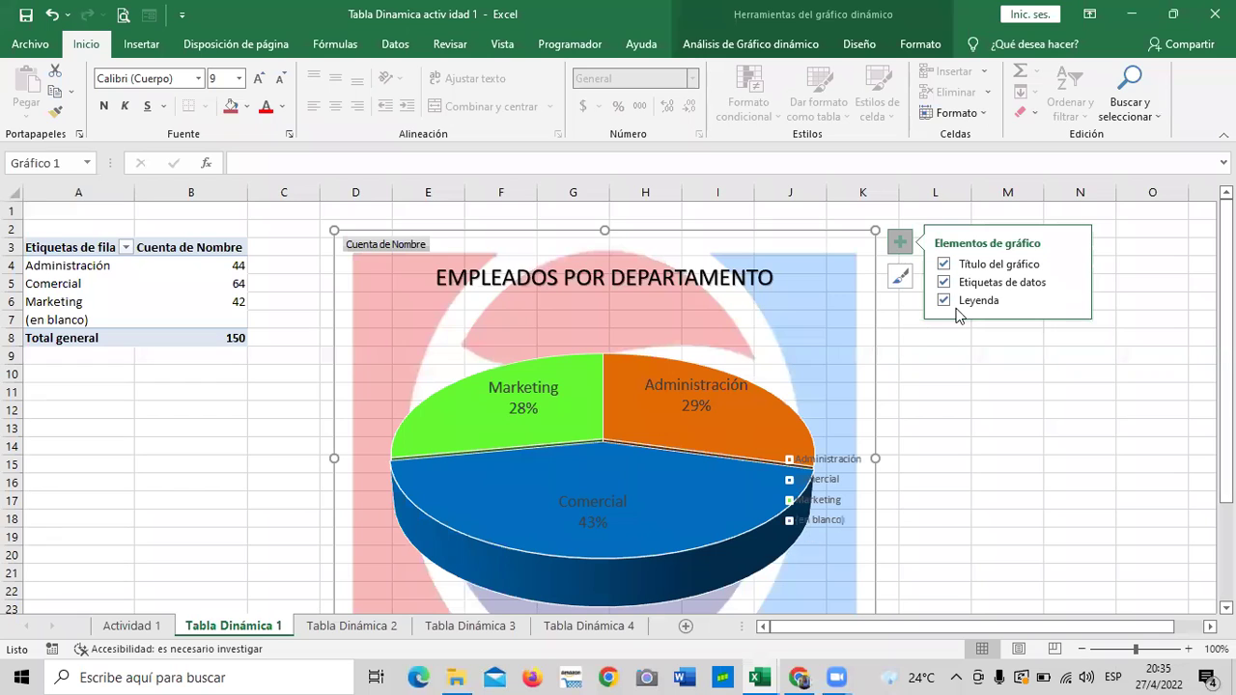
{"action": "left_click", "coordinate": [943, 301]}
{"action": "left_click", "coordinate": [944, 300]}
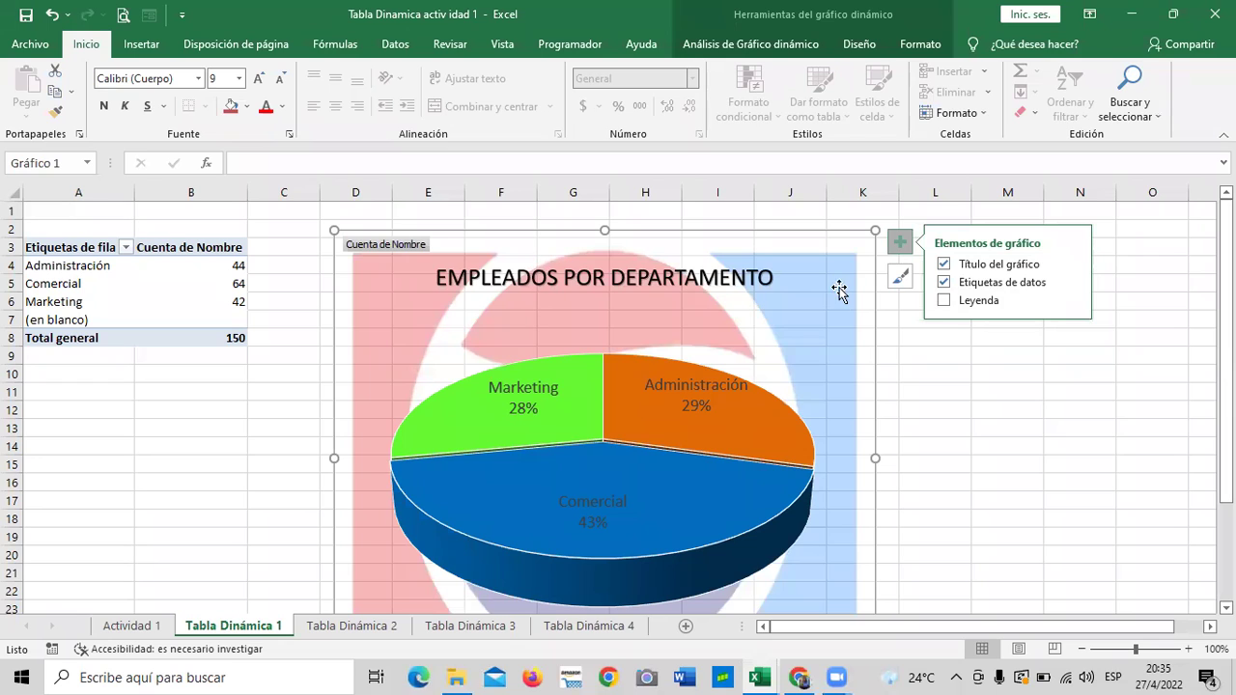
{"action": "left_click", "coordinate": [1074, 303]}
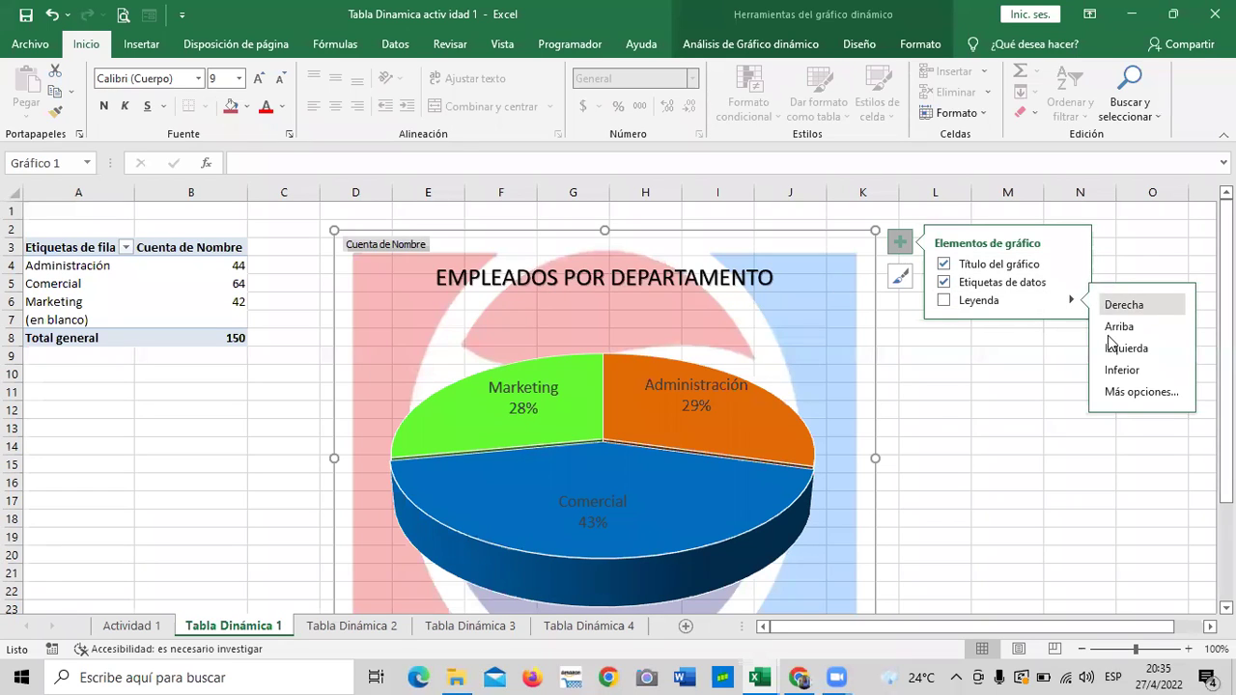
{"action": "left_click", "coordinate": [1016, 439]}
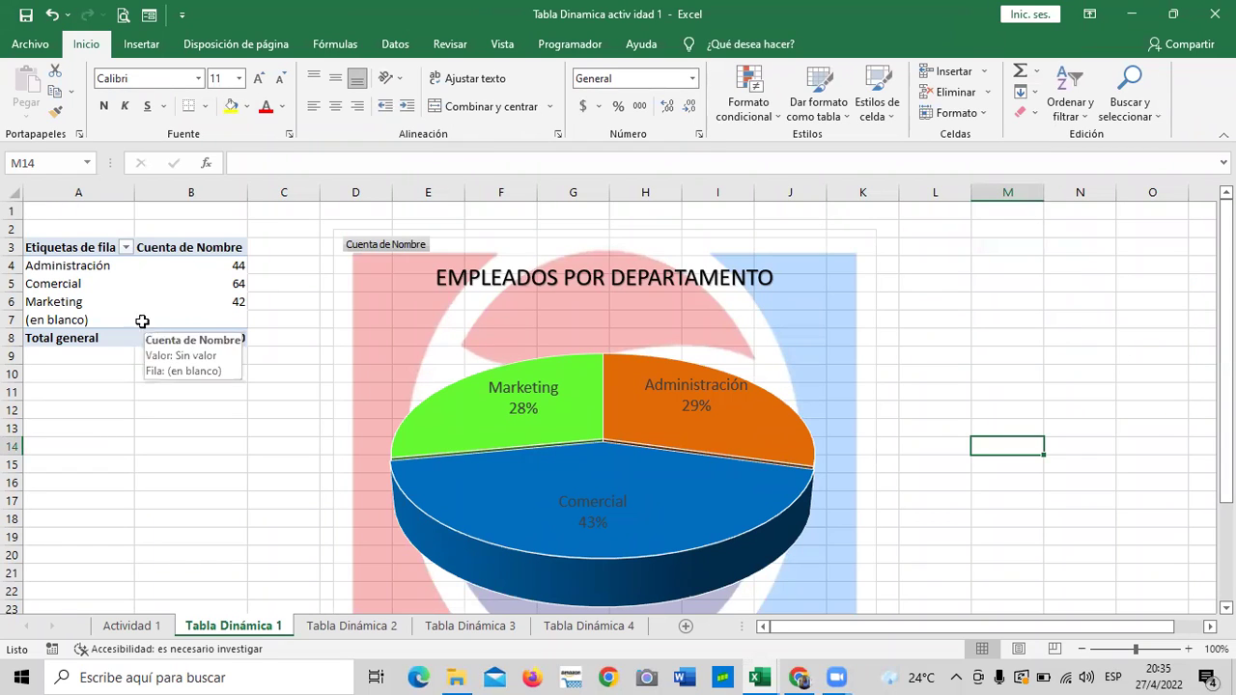
Step: Filter the pivot table's departments to show only Administración
{"action": "left_click", "coordinate": [127, 248]}
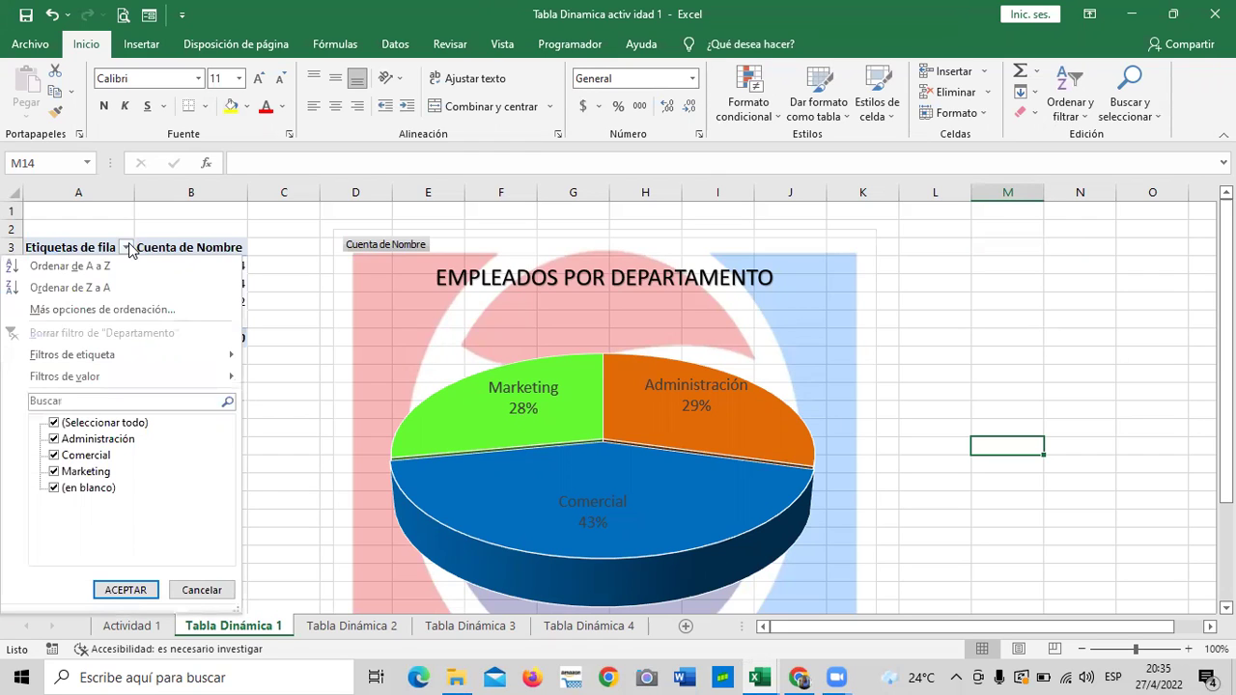
{"action": "left_click", "coordinate": [102, 426]}
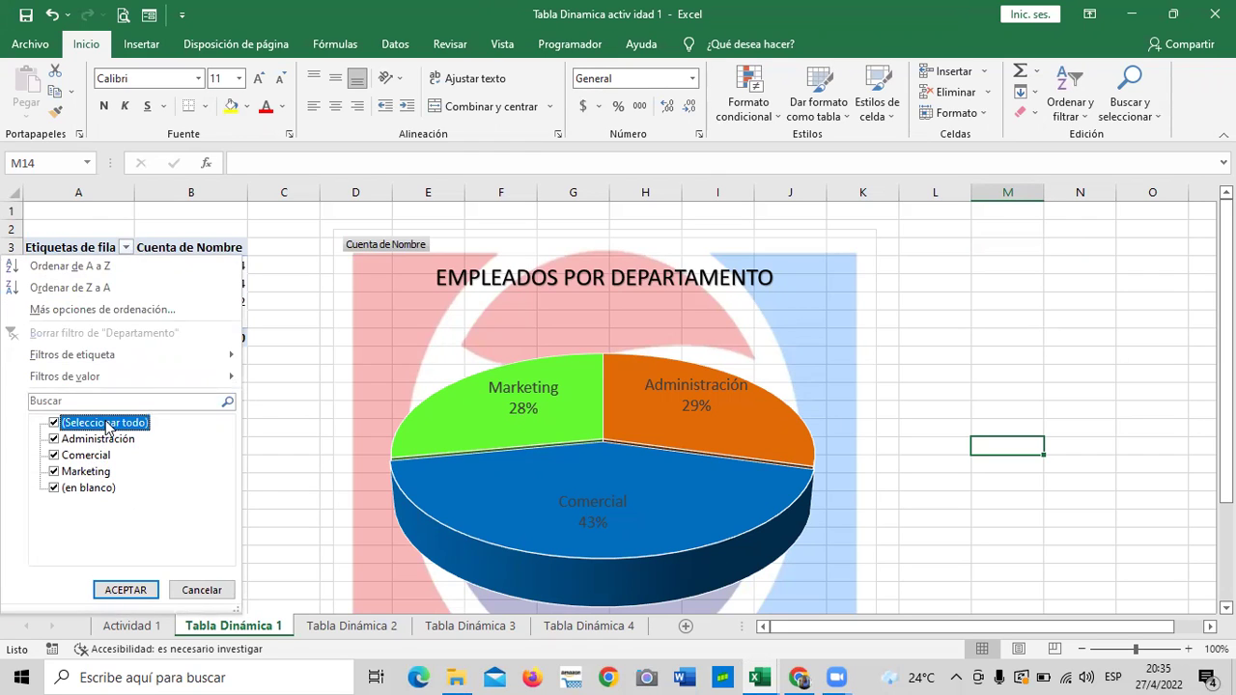
{"action": "left_click", "coordinate": [54, 439]}
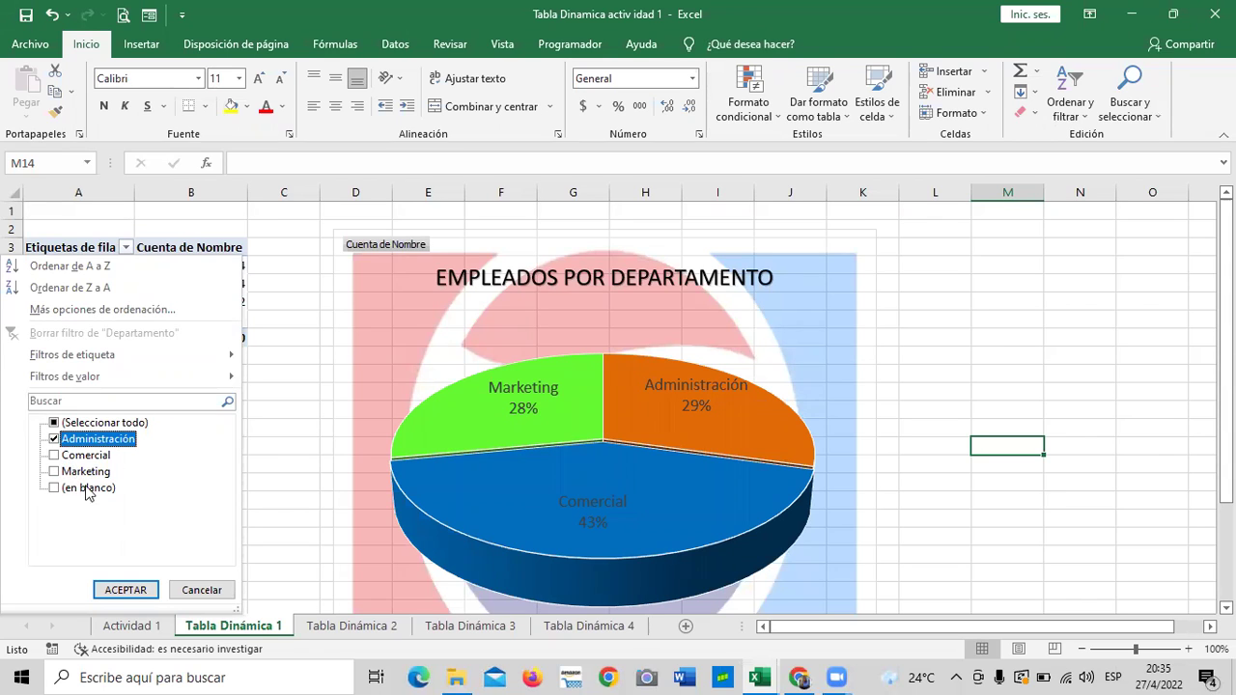
{"action": "left_click", "coordinate": [126, 590]}
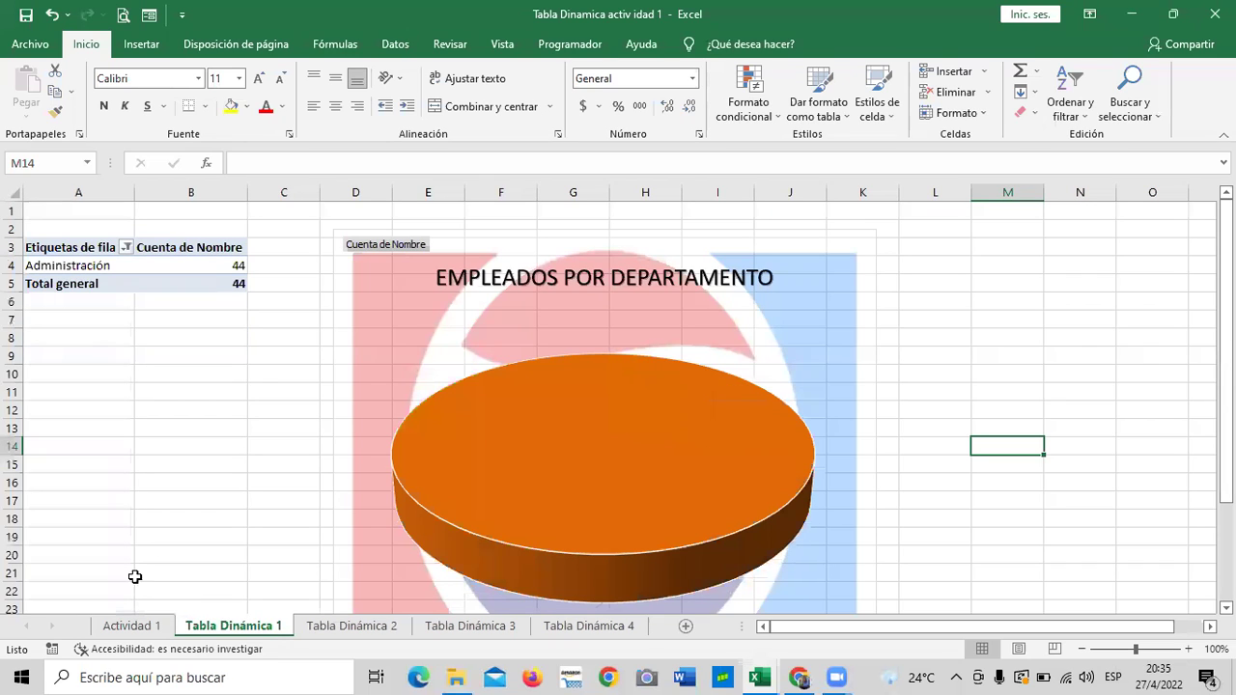
{"action": "mouse_move", "coordinate": [551, 405]}
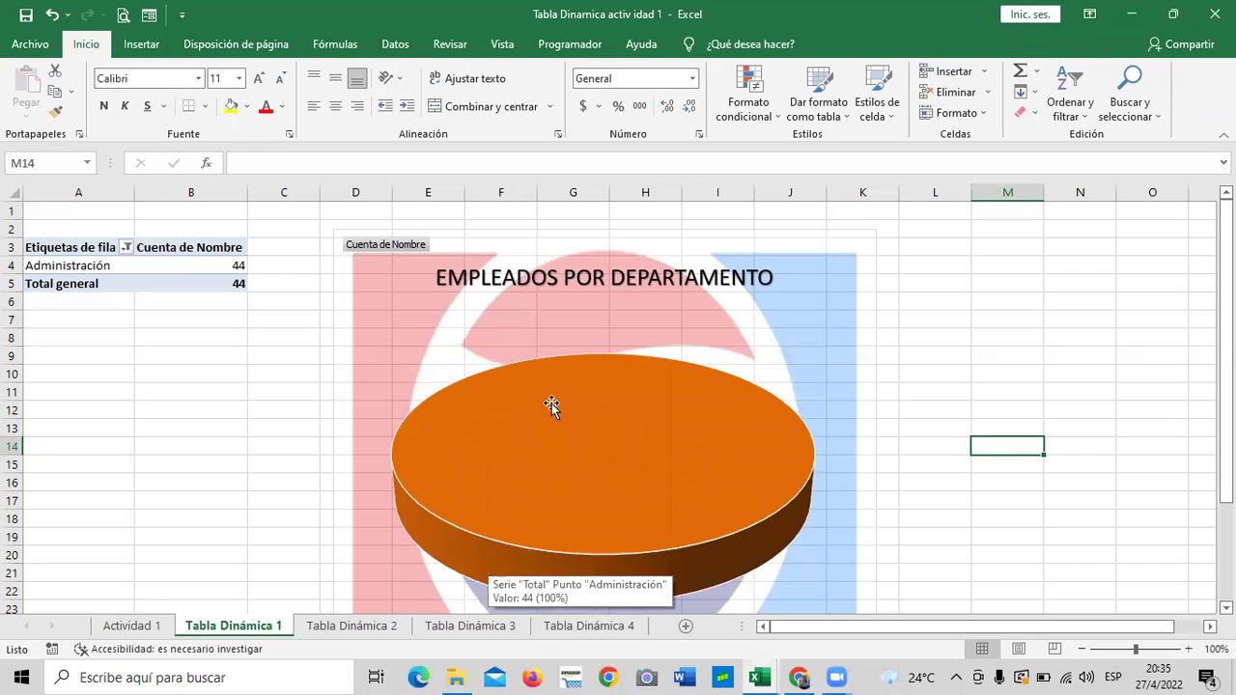
Step: Add Comercial to the department filter alongside Administración
{"action": "left_click", "coordinate": [126, 247]}
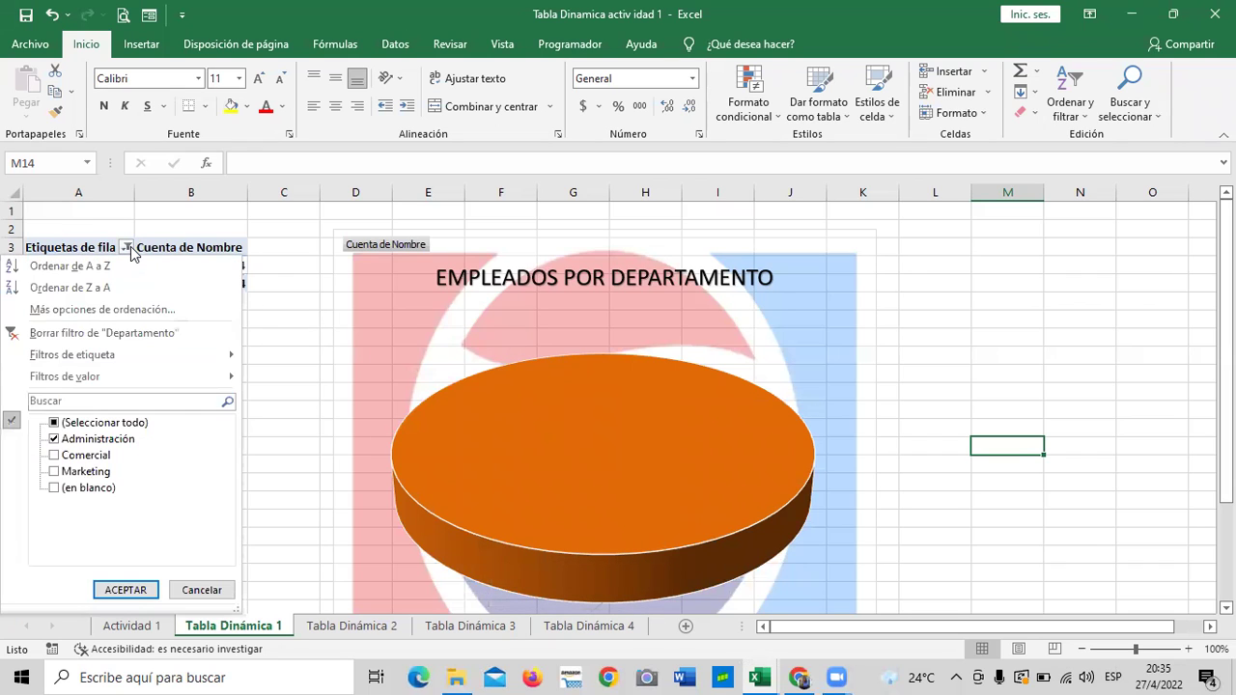
{"action": "left_click", "coordinate": [85, 458]}
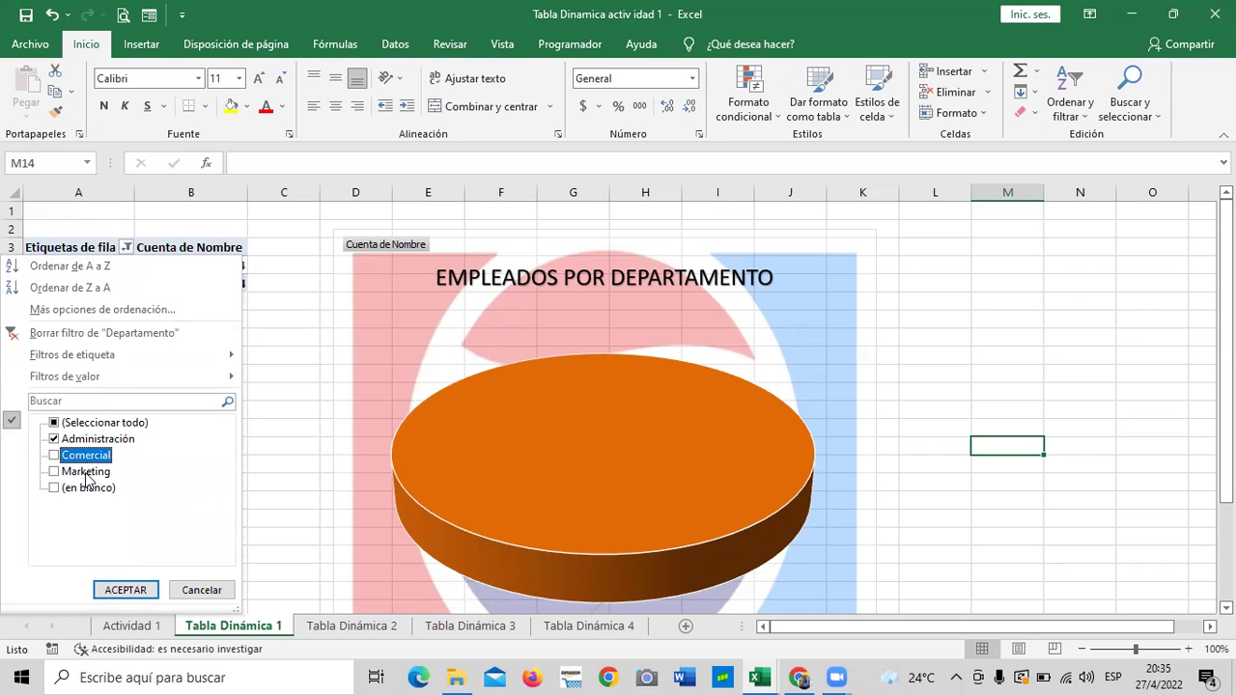
{"action": "left_click", "coordinate": [125, 589]}
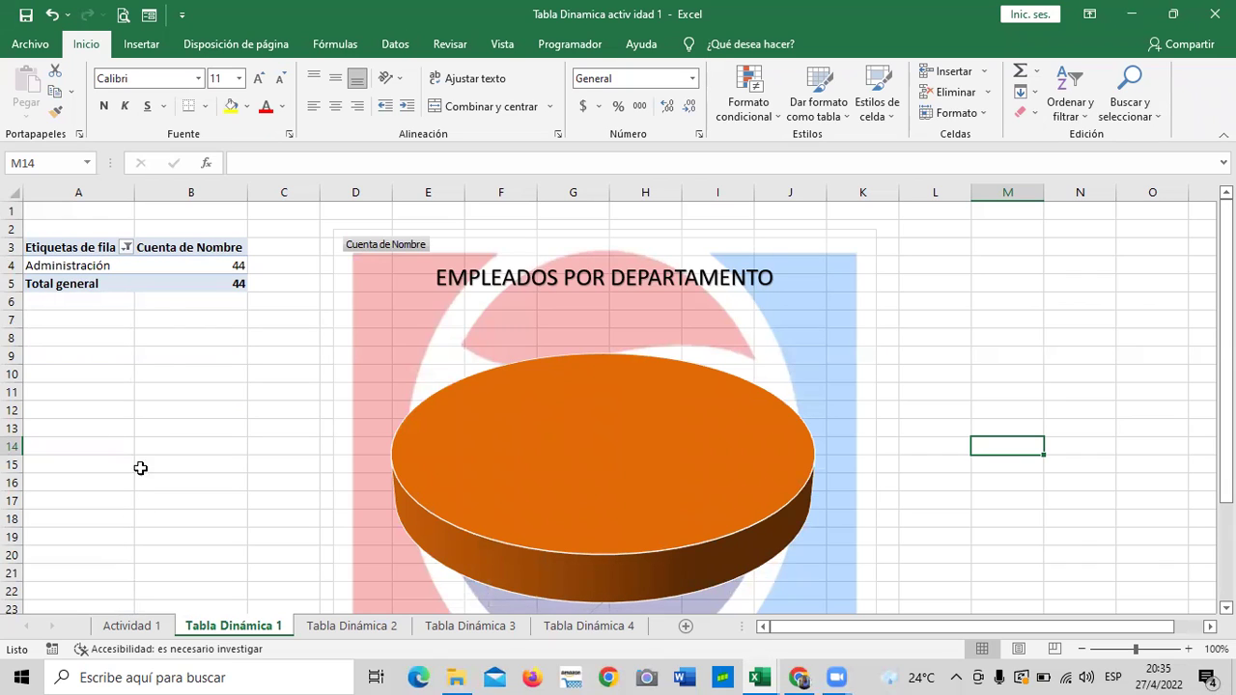
{"action": "left_click", "coordinate": [126, 247]}
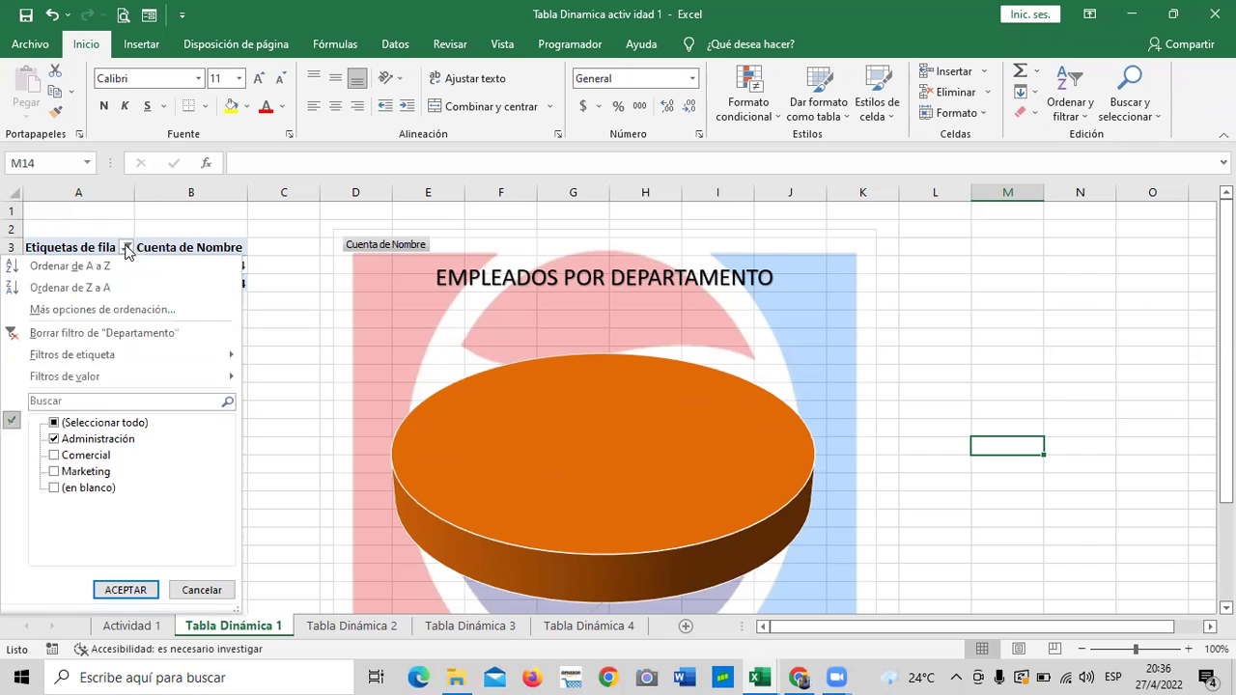
{"action": "left_click", "coordinate": [67, 454]}
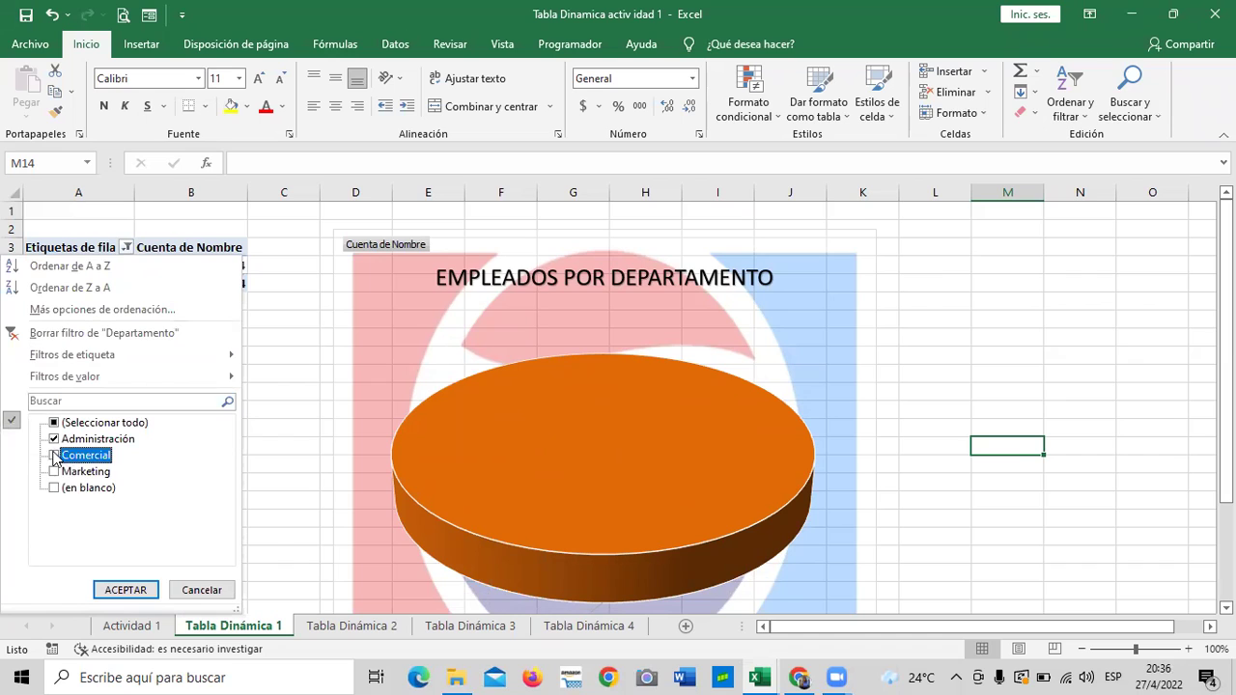
{"action": "left_click", "coordinate": [54, 455]}
{"action": "left_click", "coordinate": [127, 589]}
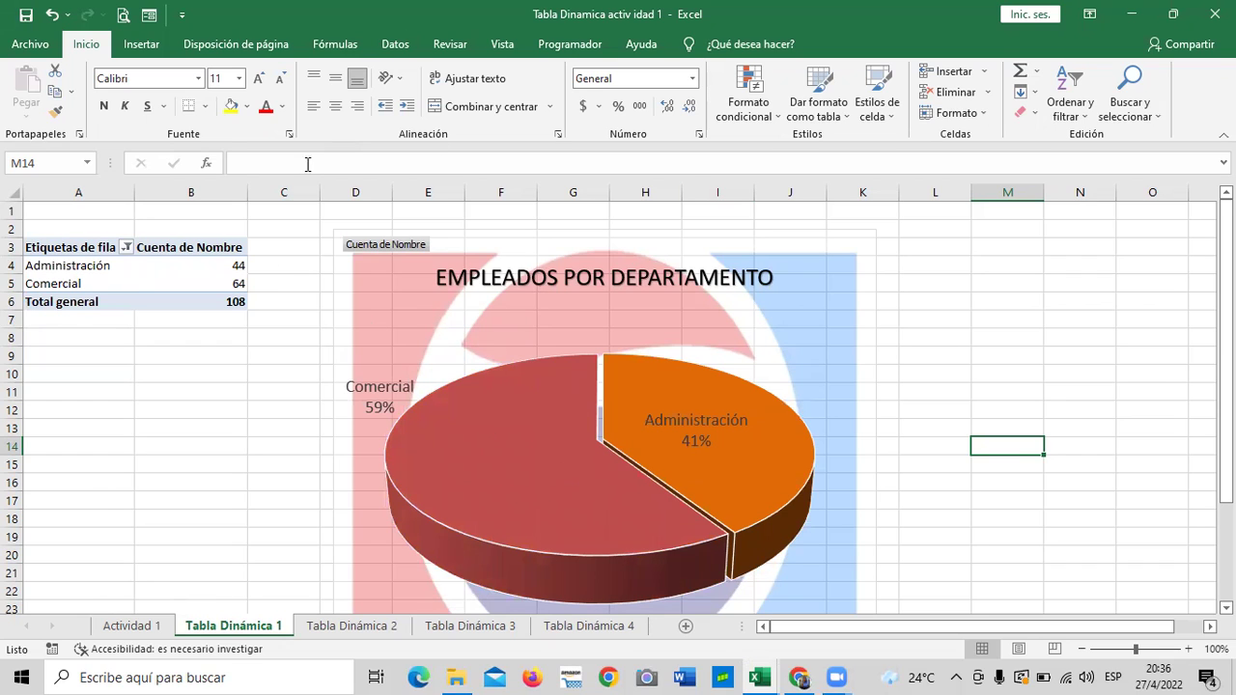
Step: Restore all departments in the filter with Seleccionar todo
{"action": "left_click", "coordinate": [127, 248]}
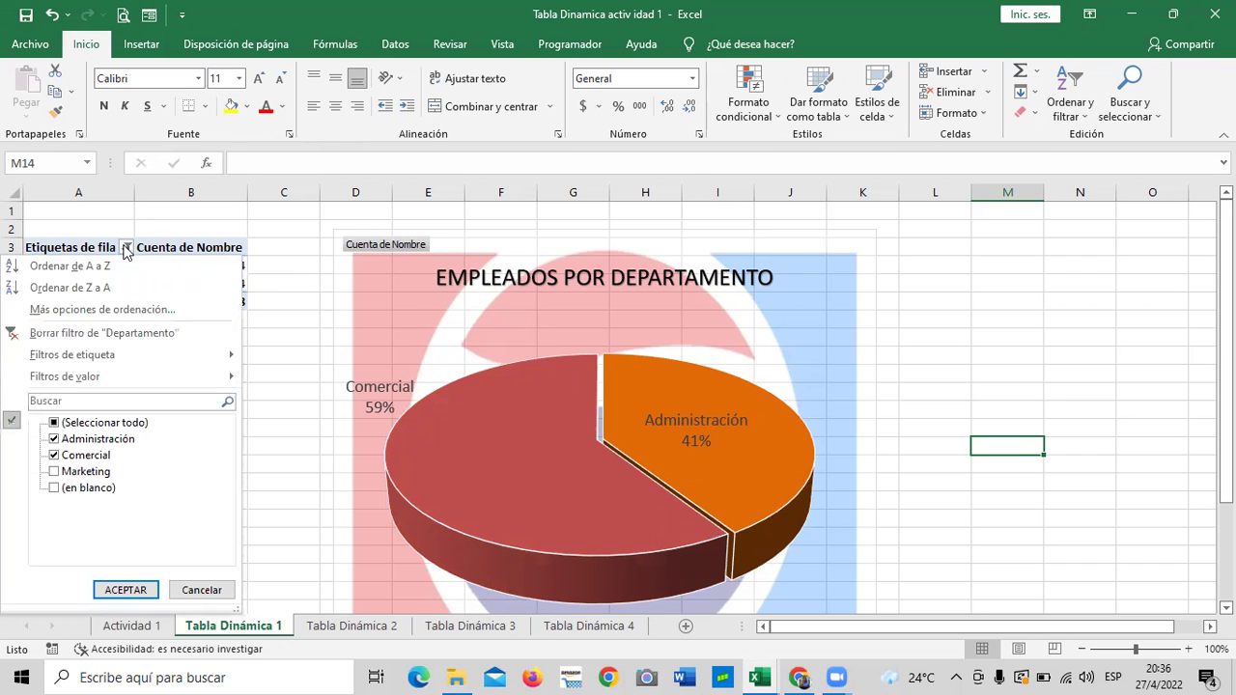
{"action": "left_click", "coordinate": [77, 473]}
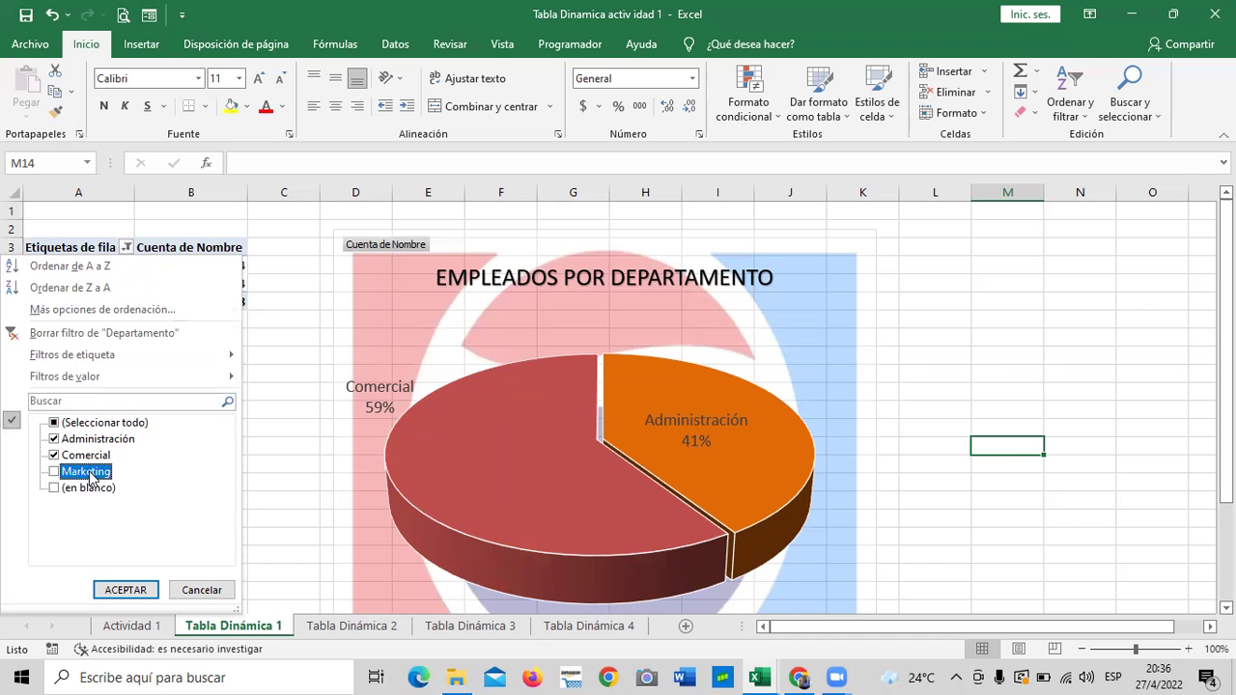
{"action": "left_click", "coordinate": [55, 423]}
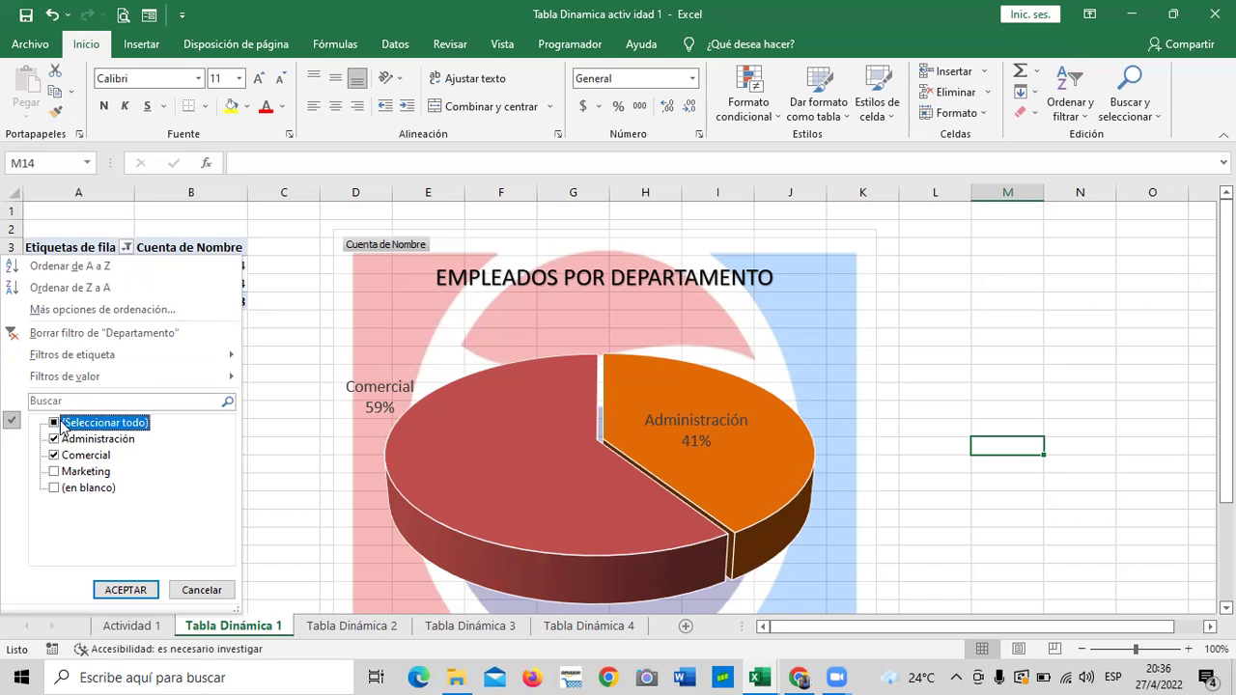
{"action": "left_click", "coordinate": [127, 589]}
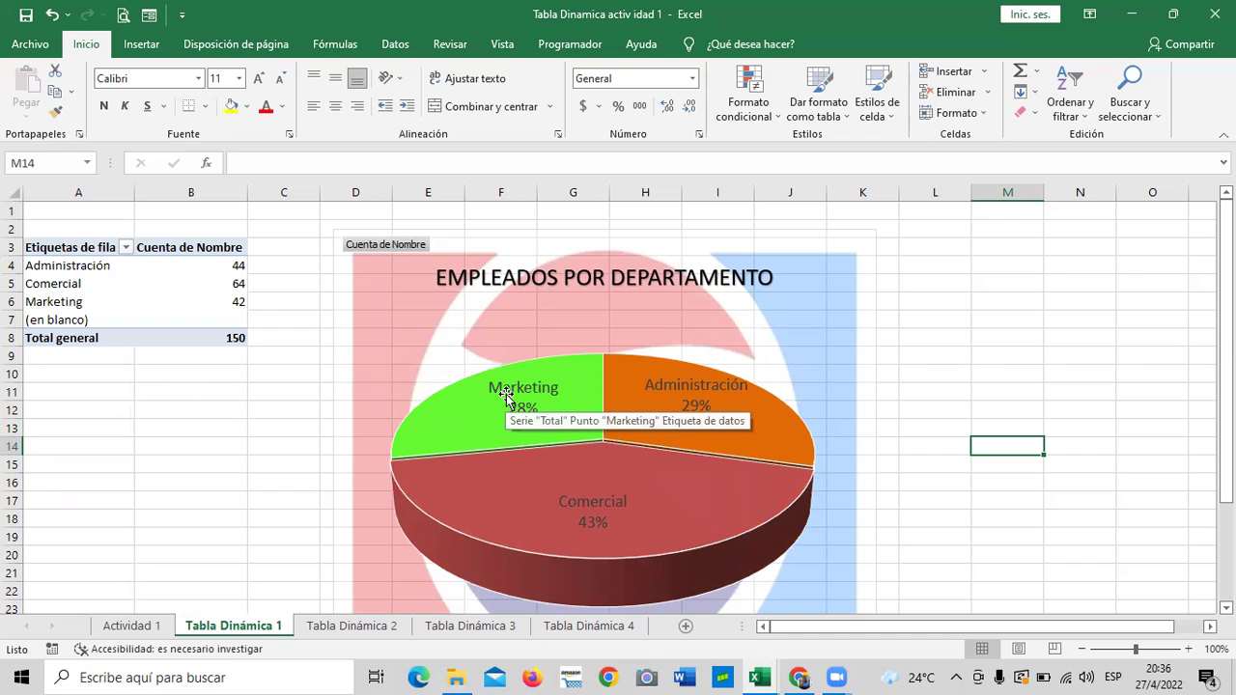
Step: Refill the Comercial slice with light blue in the data-point formatting pane
{"action": "left_click", "coordinate": [711, 532]}
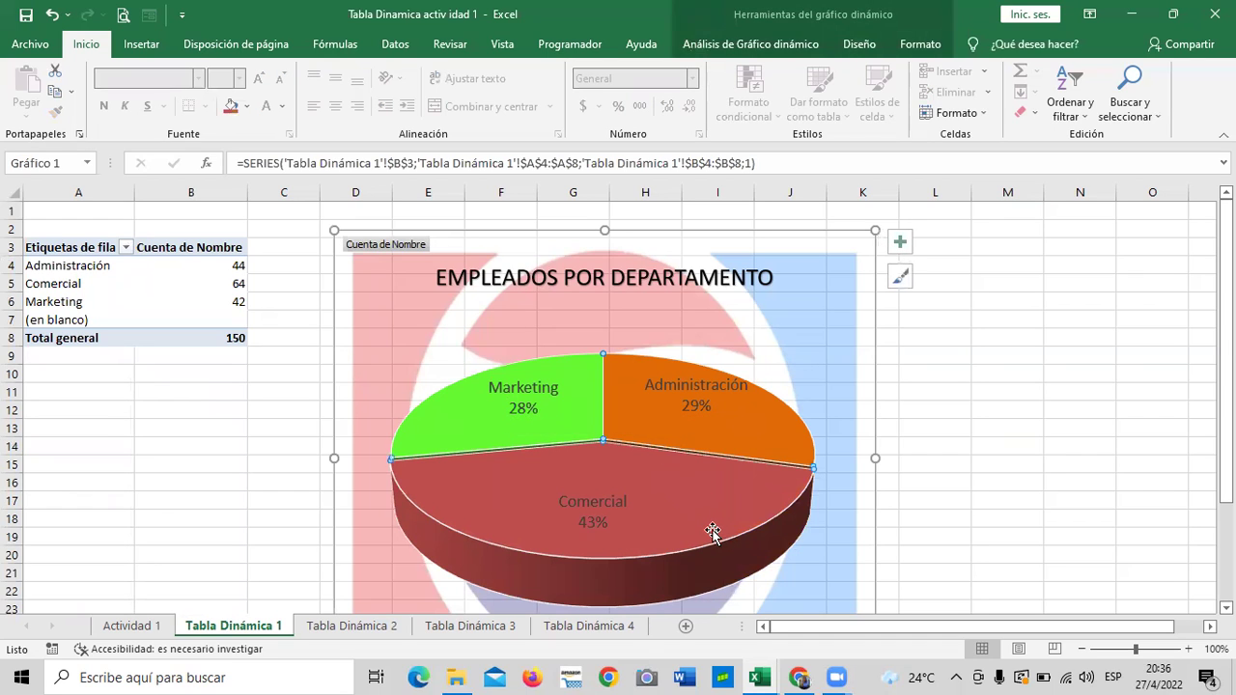
{"action": "left_click", "coordinate": [702, 492]}
{"action": "double_click", "coordinate": [690, 507]}
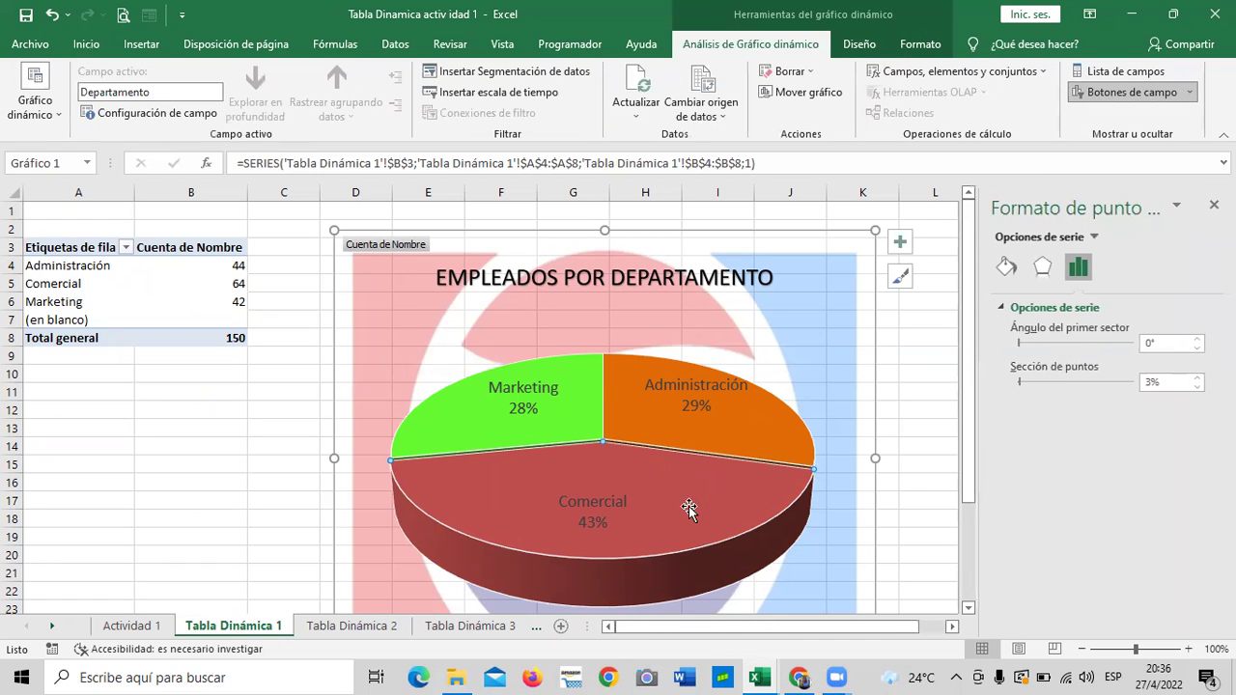
{"action": "left_click", "coordinate": [1006, 267]}
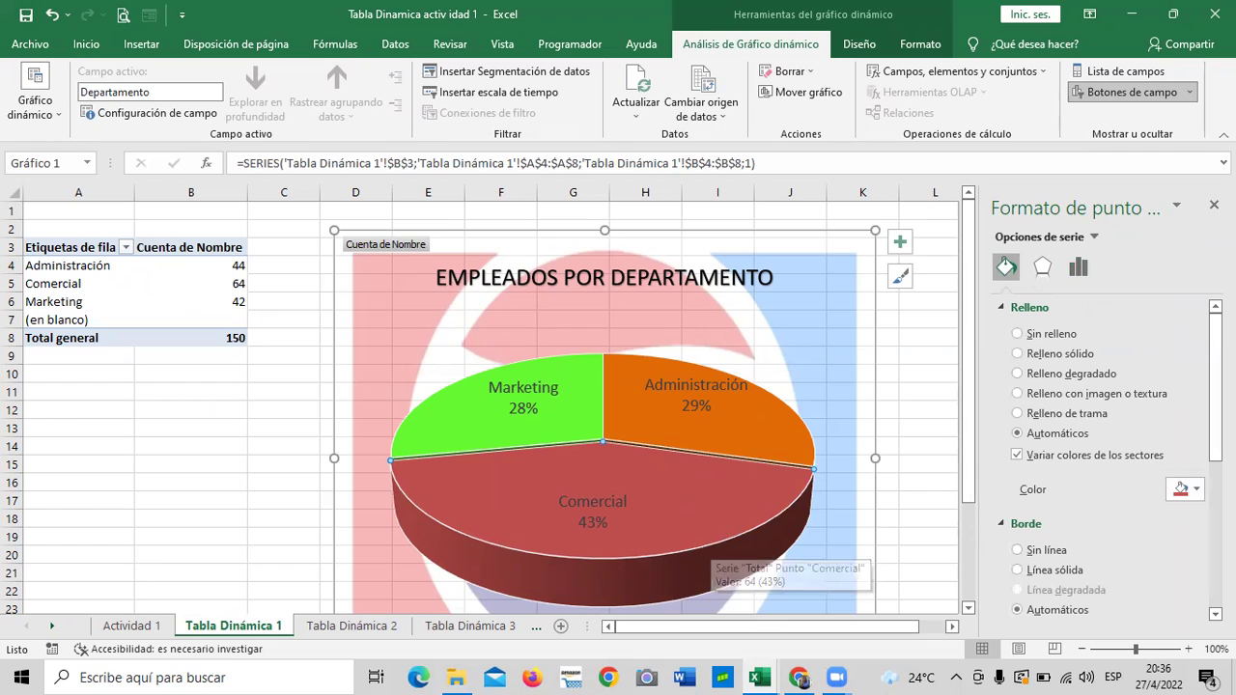
{"action": "left_click", "coordinate": [1185, 487]}
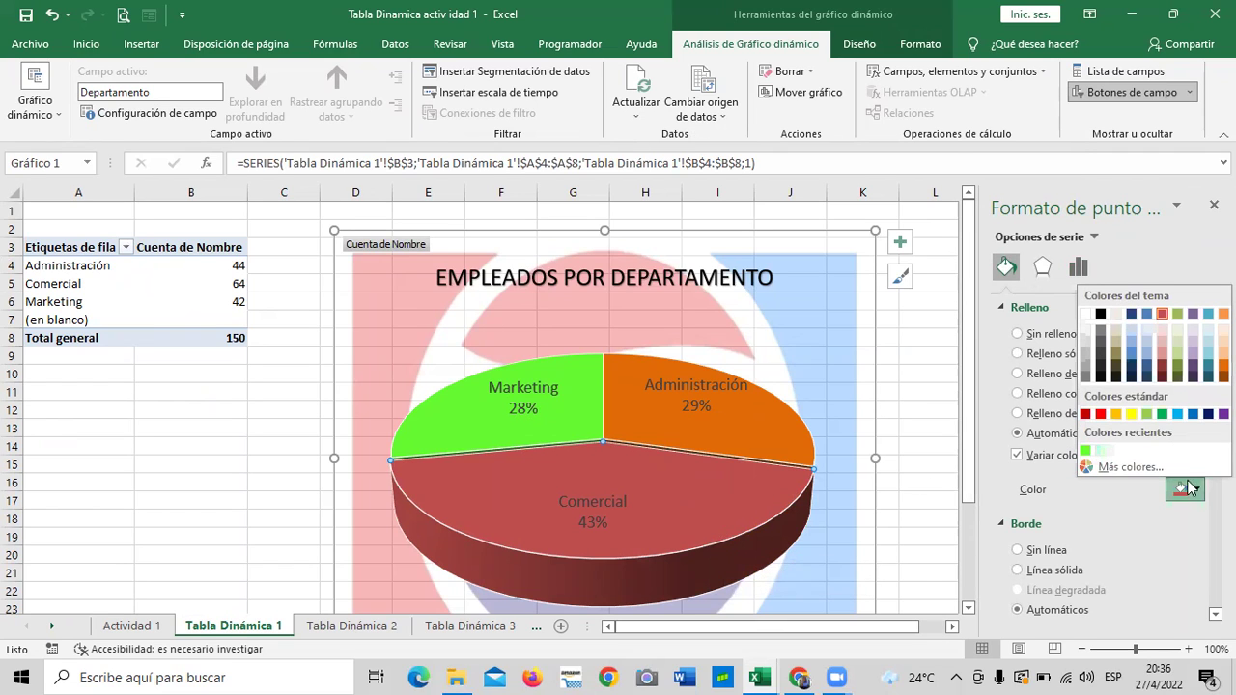
{"action": "left_click", "coordinate": [1177, 414]}
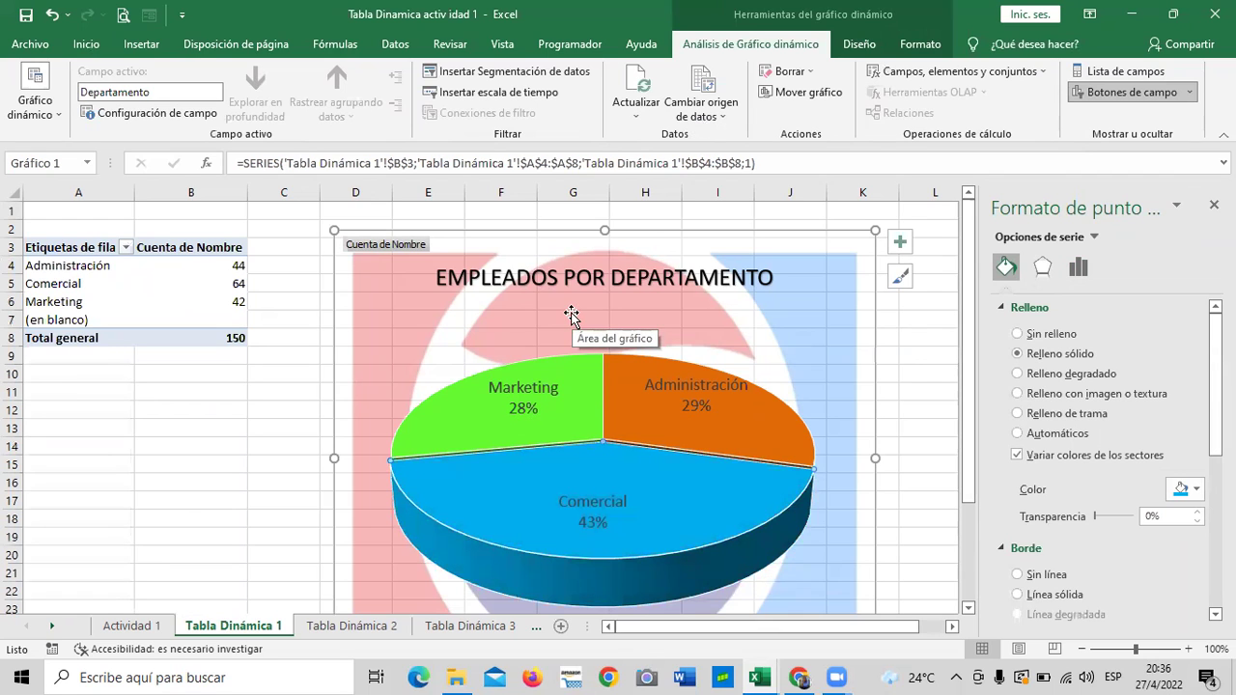
Step: Close the formatting pane, deselect the chart, and click into the pivot table
{"action": "left_click", "coordinate": [1214, 205]}
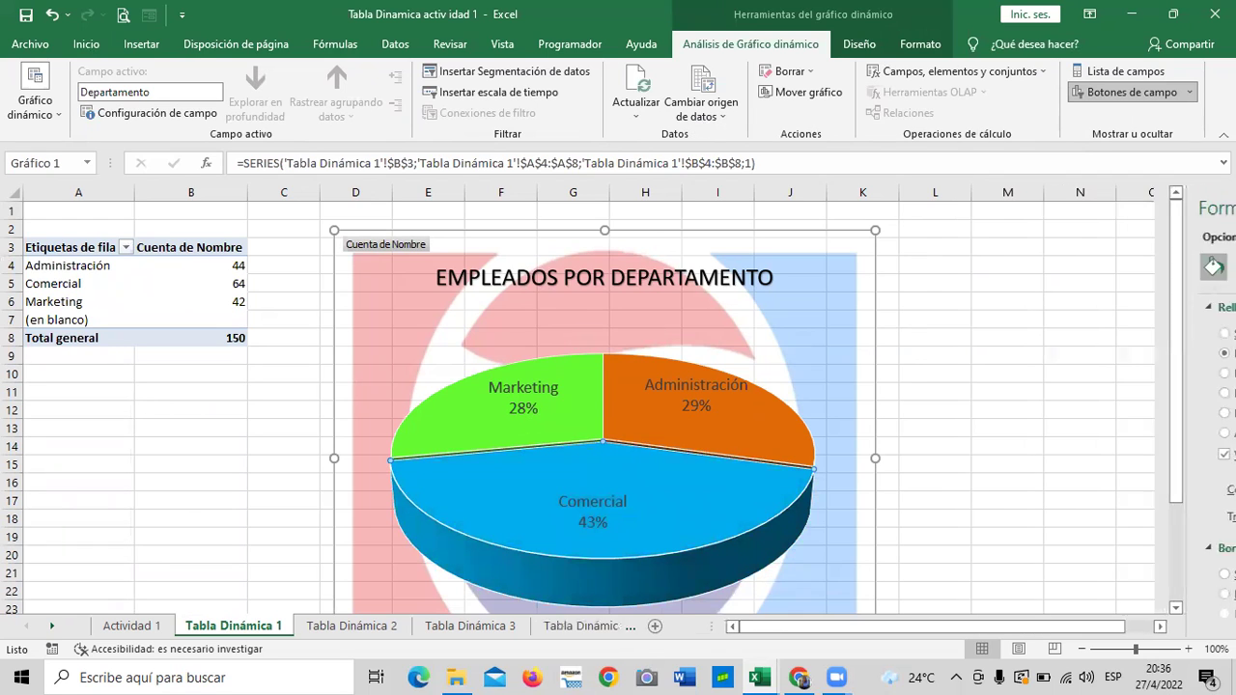
{"action": "left_click", "coordinate": [1058, 406]}
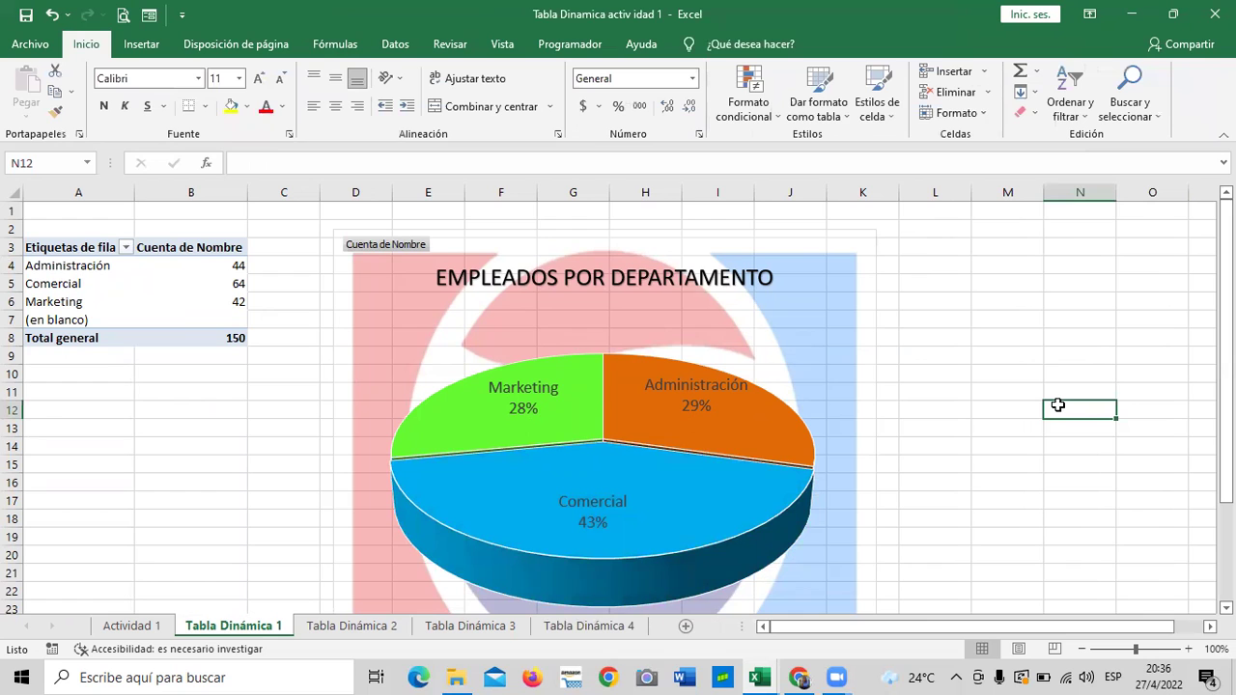
{"action": "mouse_move", "coordinate": [1226, 212]}
{"action": "left_mouse_down"}
{"action": "mouse_move", "coordinate": [1225, 290]}
{"action": "mouse_move", "coordinate": [1226, 211]}
{"action": "left_mouse_up"}
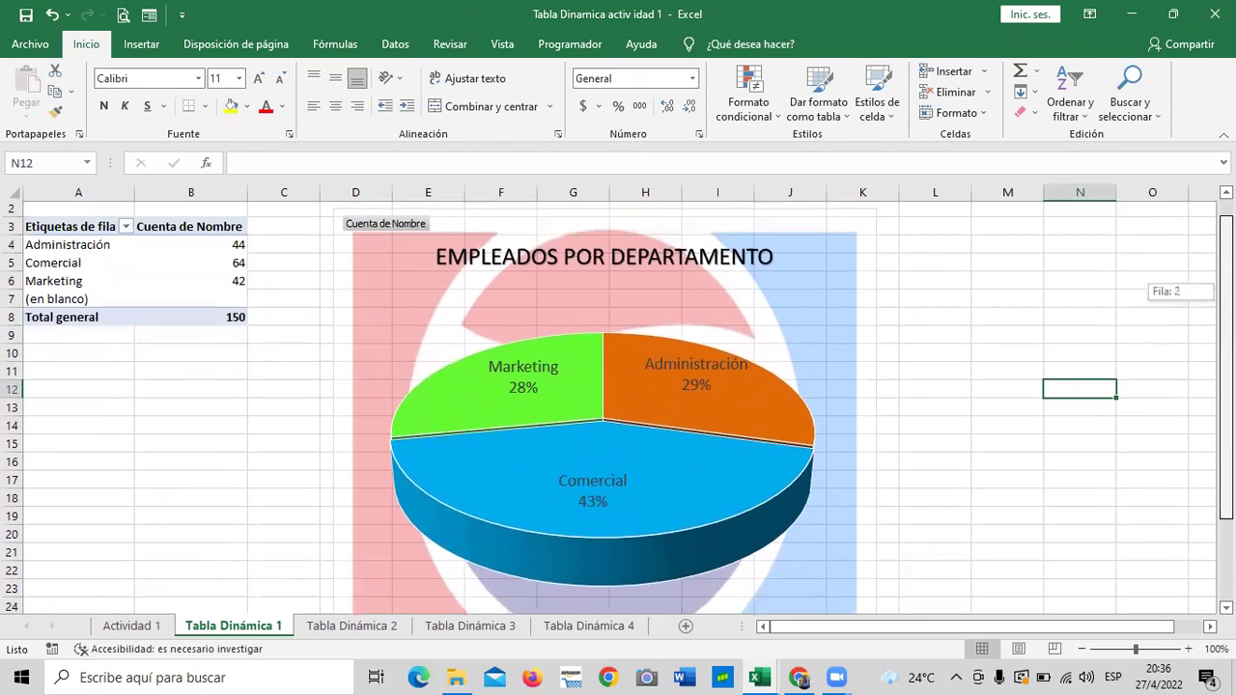
{"action": "left_click", "coordinate": [157, 231]}
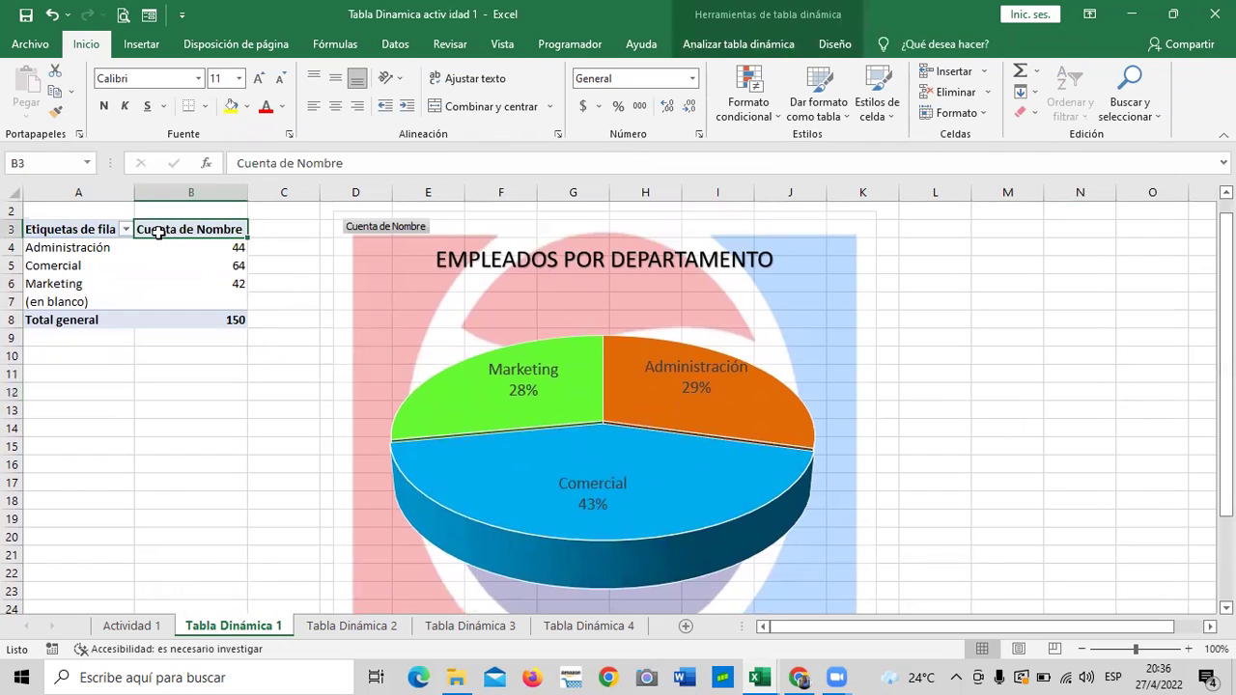
Step: Select pivot table A3:B8 and apply a dark teal style from the Oscuro gallery
{"action": "left_click_drag", "start_coordinate": [83, 229], "coordinate": [198, 319]}
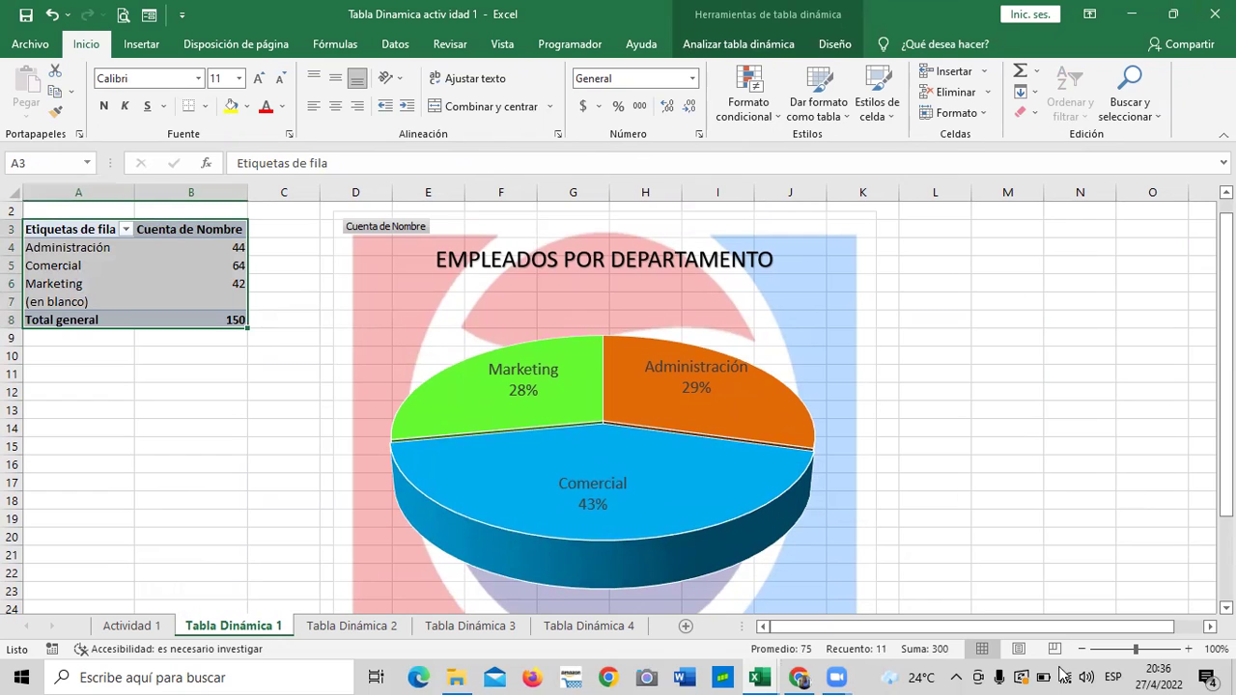
{"action": "left_click", "coordinate": [733, 43]}
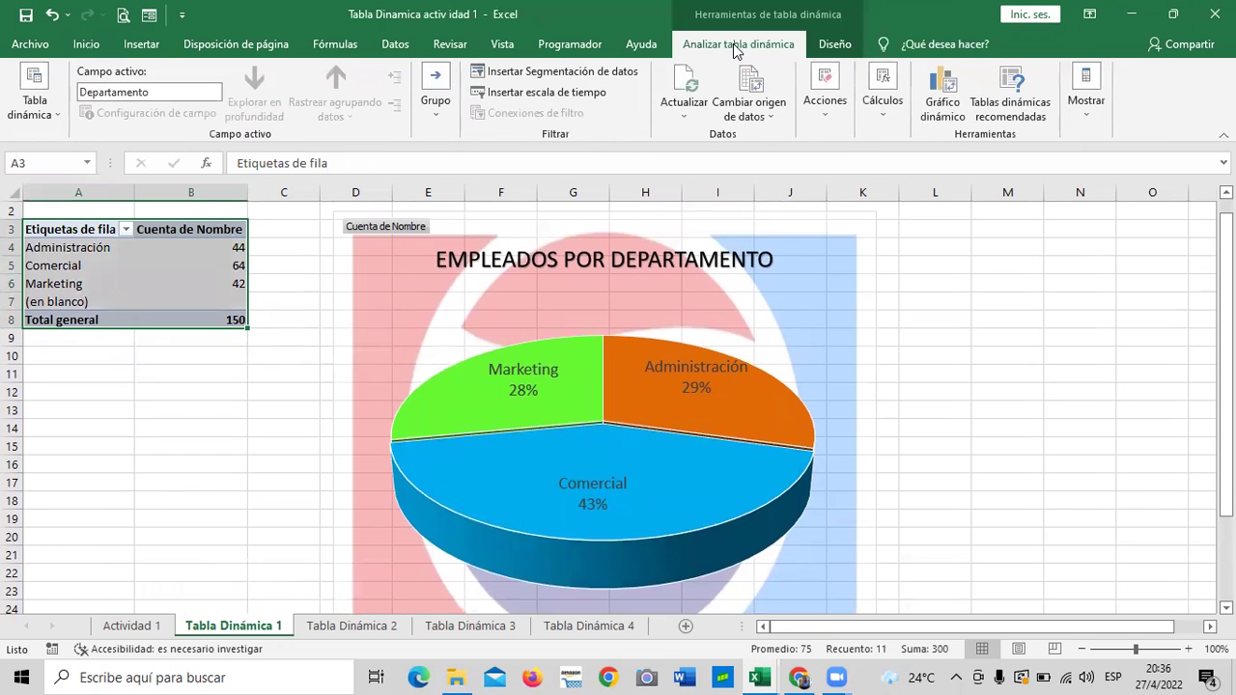
{"action": "left_click", "coordinate": [835, 48]}
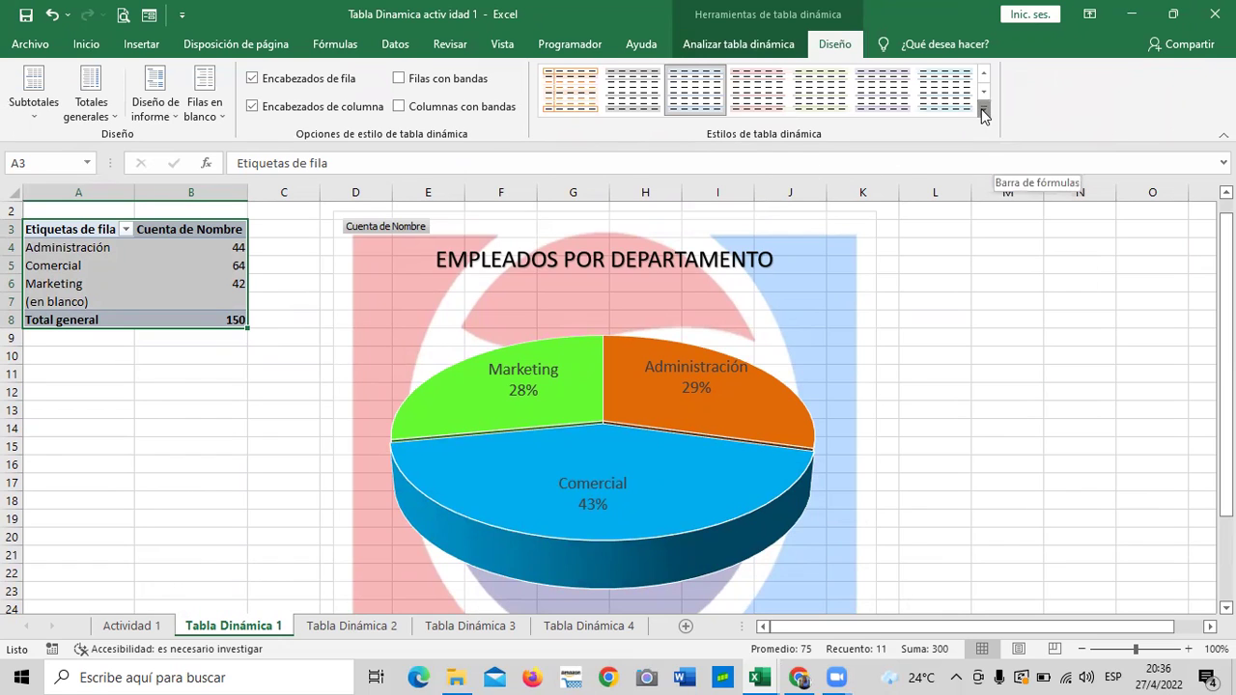
{"action": "left_click", "coordinate": [983, 114]}
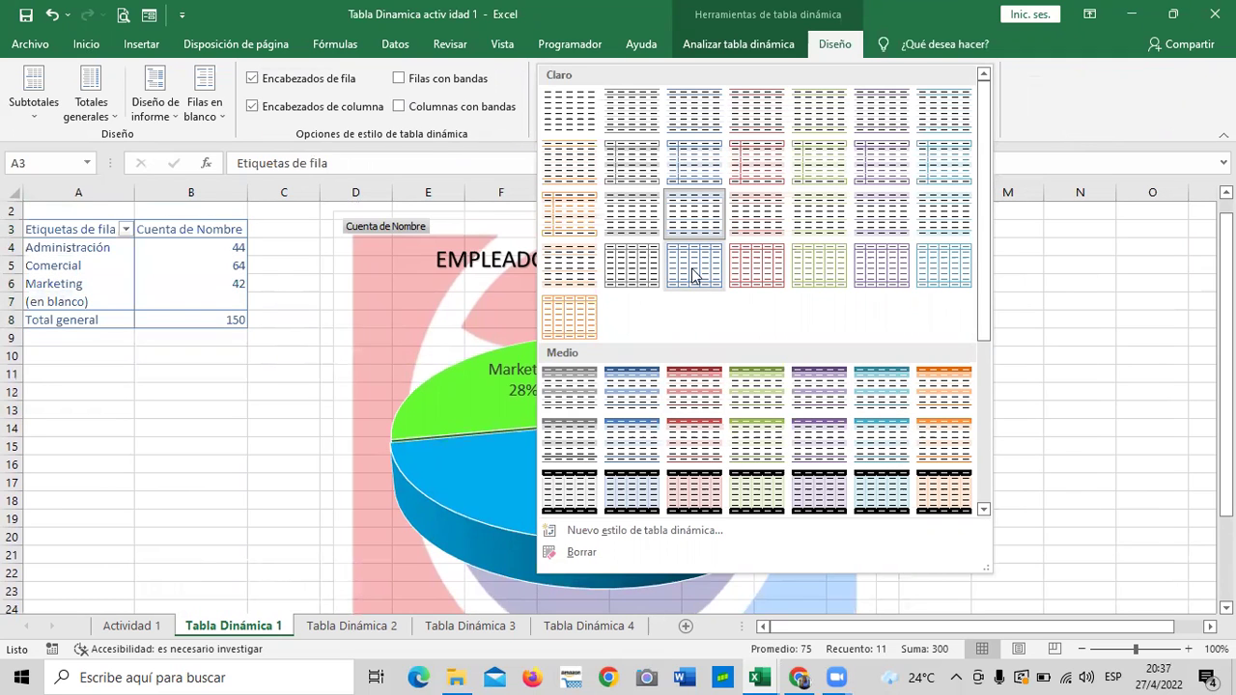
{"action": "left_click_drag", "start_coordinate": [984, 271], "coordinate": [998, 452]}
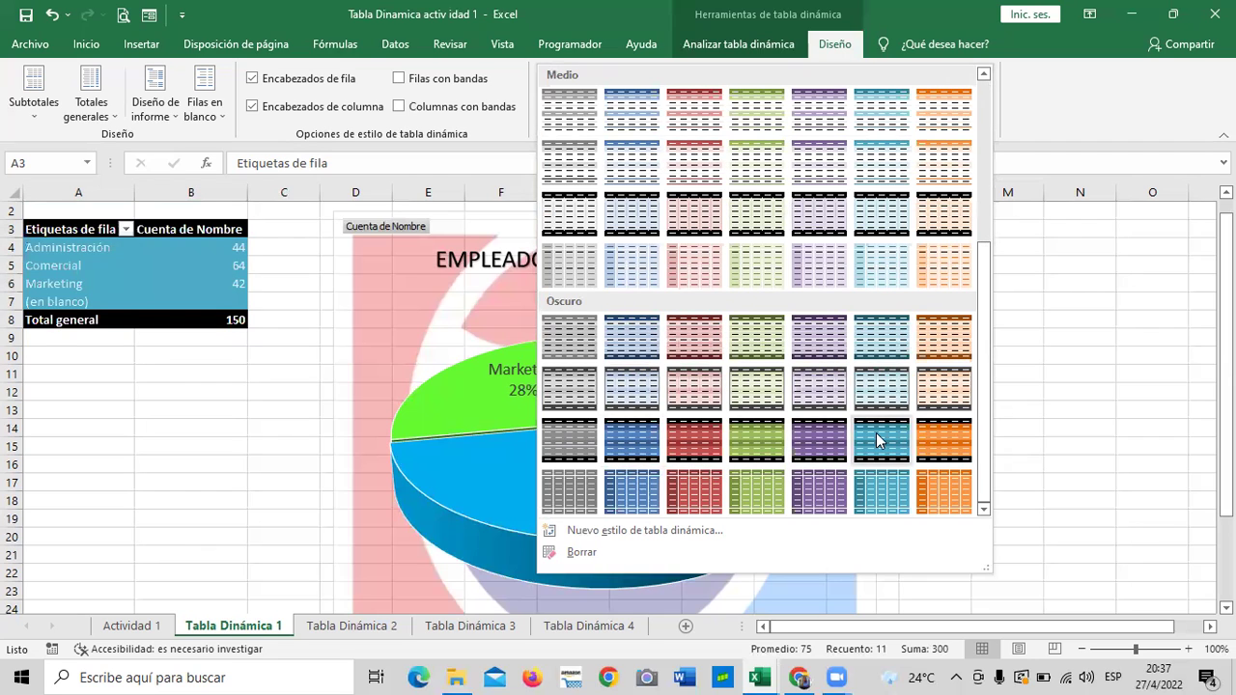
{"action": "left_click", "coordinate": [1066, 374]}
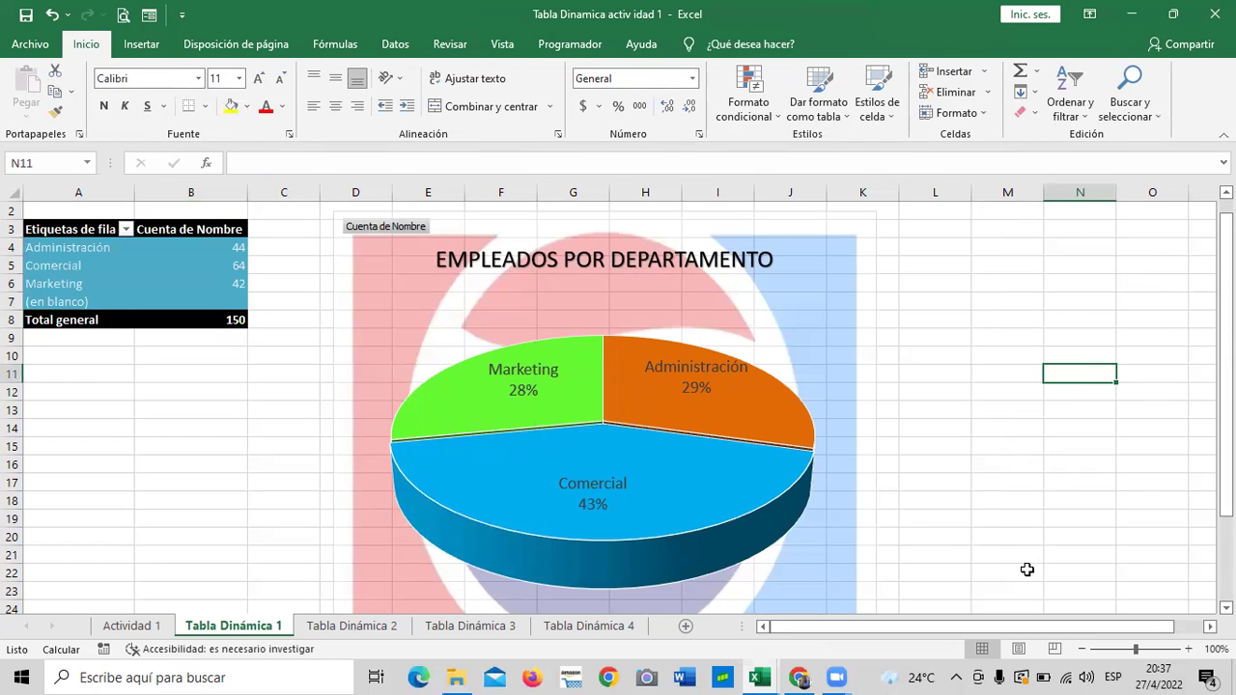
{"action": "left_click", "coordinate": [144, 253]}
Step: Browse the Tabla Dinámica sheets and select a cell in Tabla Dinámica 4's Máx. de Sueldo pivot table
{"action": "left_click", "coordinate": [564, 507]}
{"action": "left_click", "coordinate": [987, 386]}
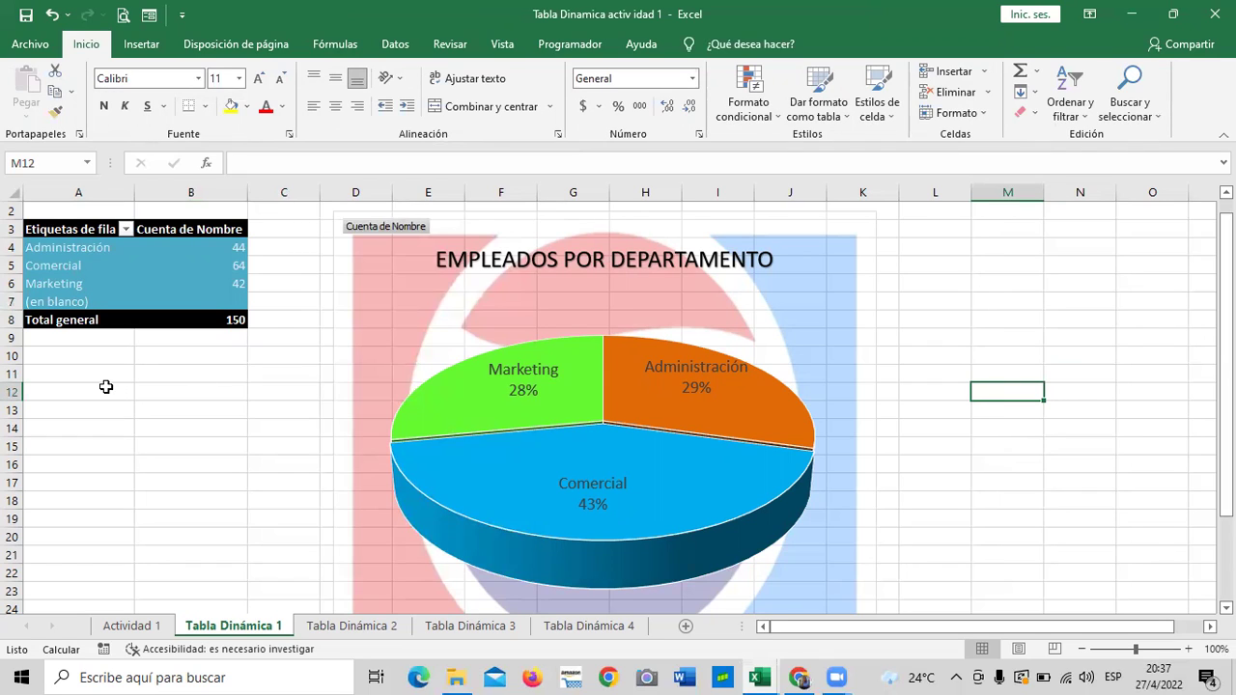
{"action": "left_click", "coordinate": [350, 625]}
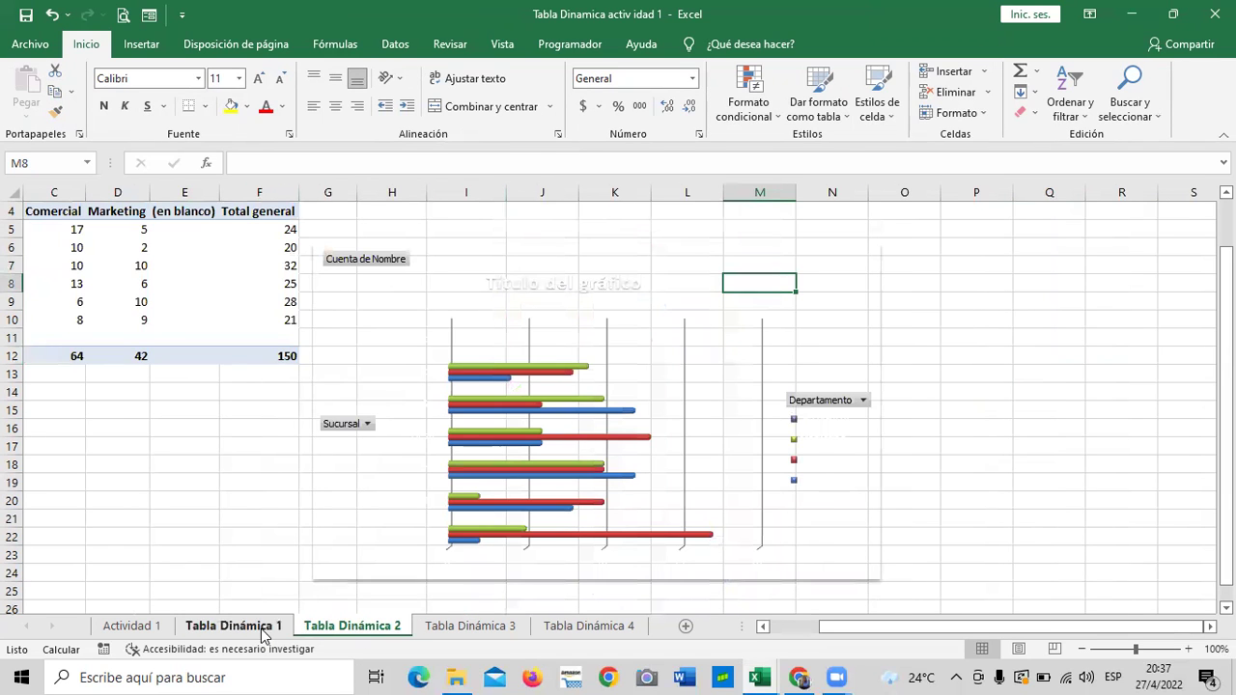
{"action": "left_click", "coordinate": [262, 630]}
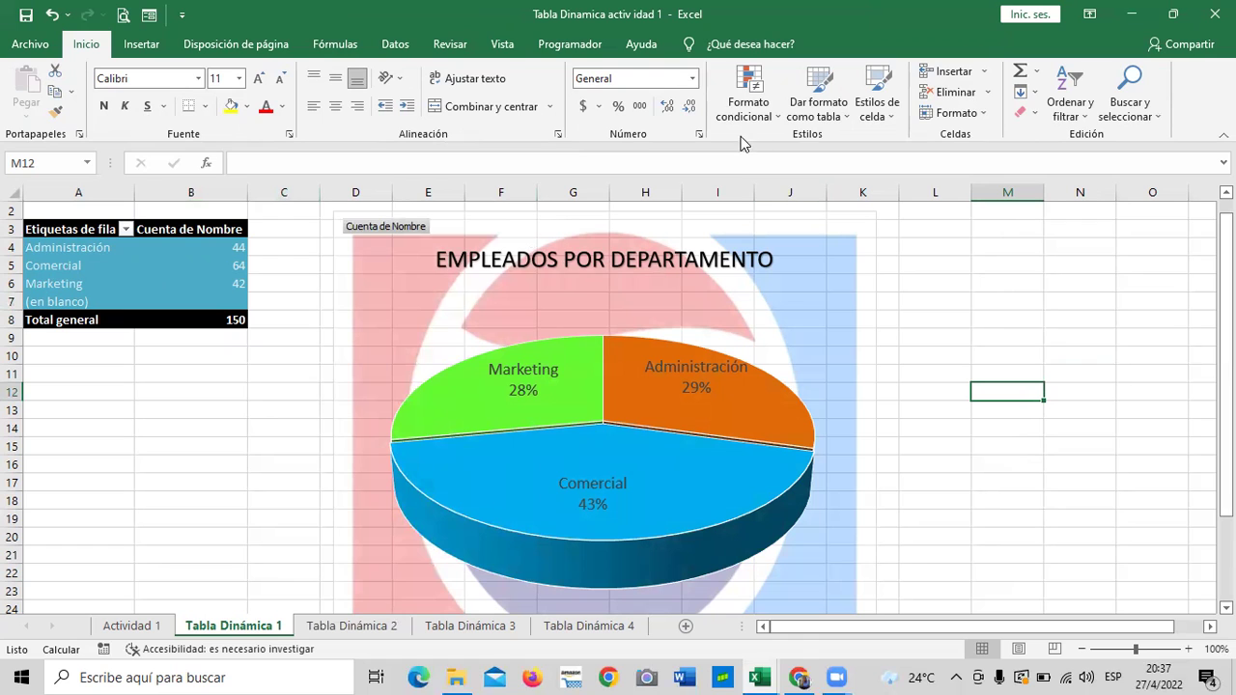
{"action": "left_click", "coordinate": [460, 627]}
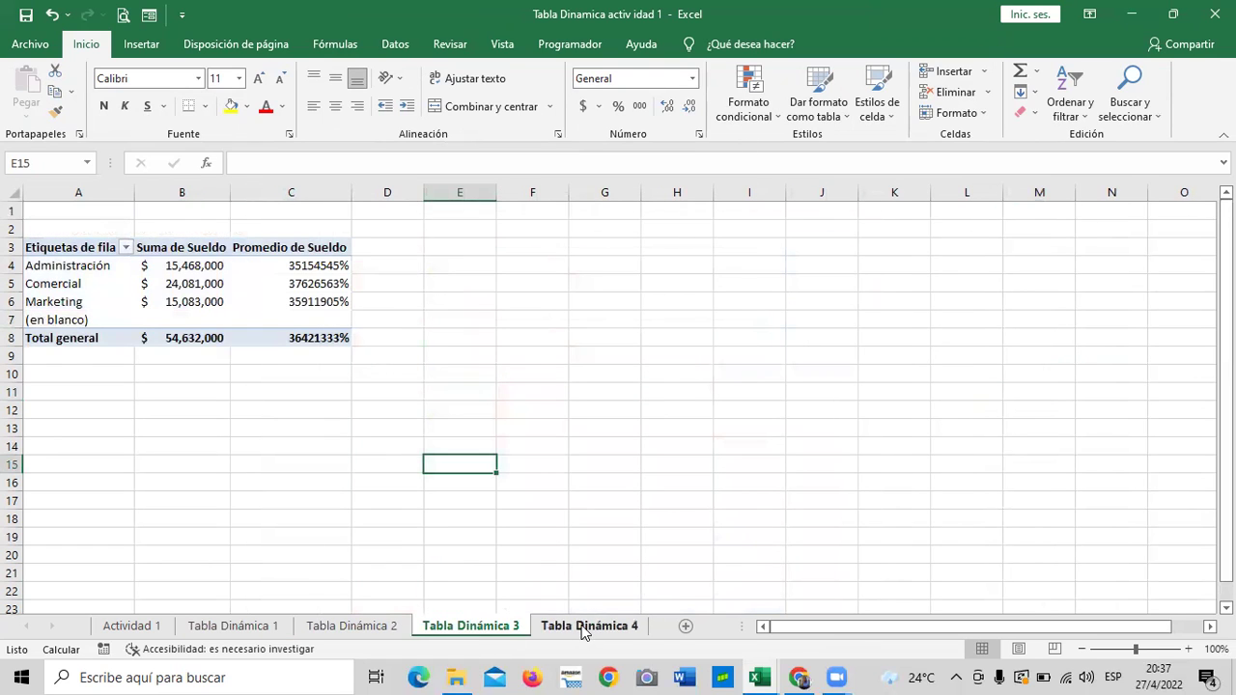
{"action": "left_click", "coordinate": [584, 628]}
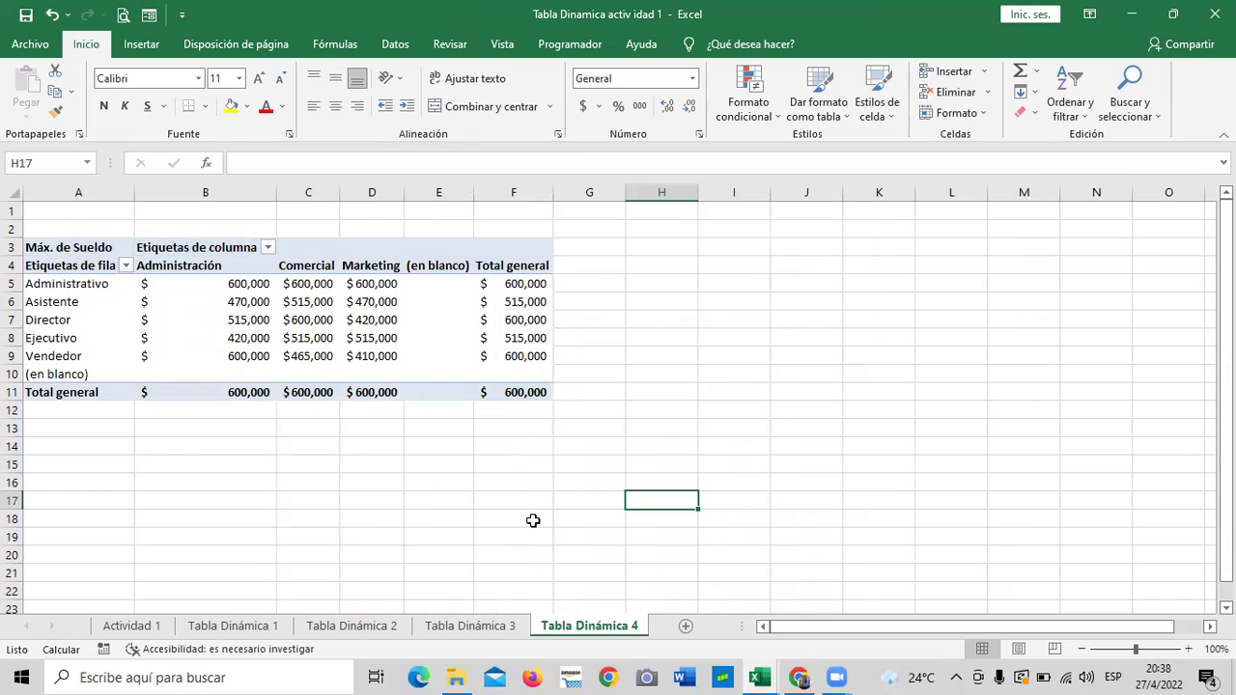
{"action": "left_click", "coordinate": [433, 302]}
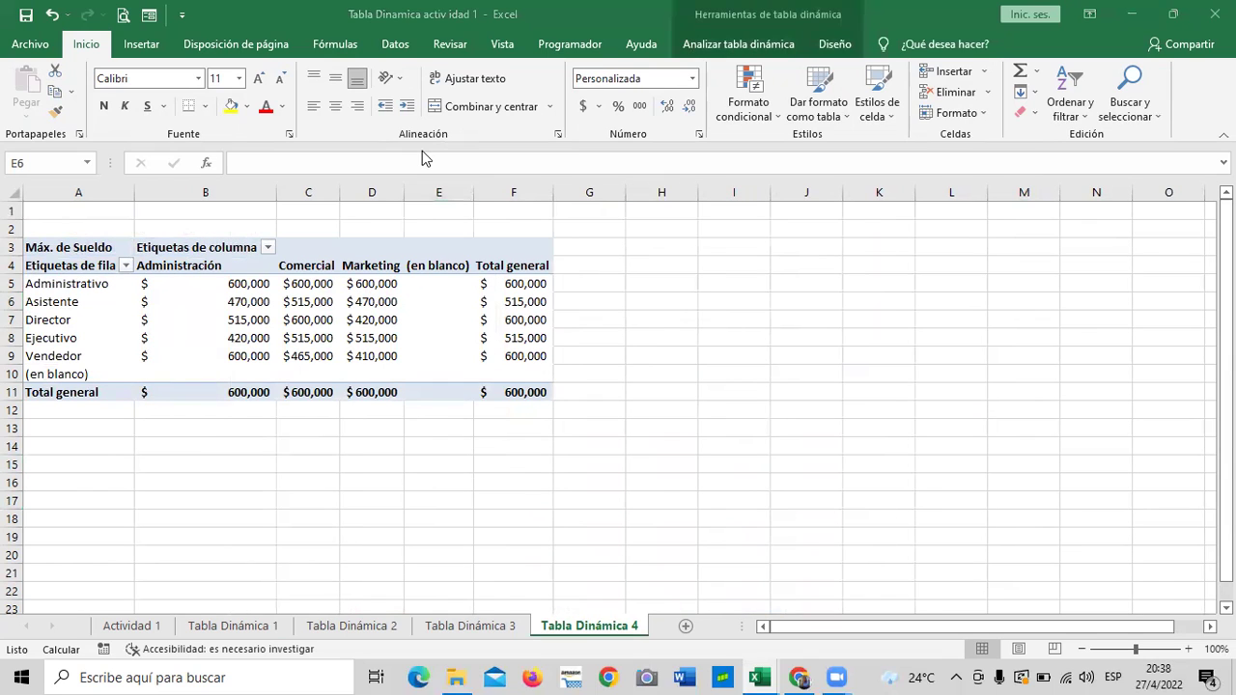
Step: Insert a Línea con marcadores pivot chart from the Tabla Dinámica 4 max-salary pivot table
{"action": "left_click", "coordinate": [400, 336]}
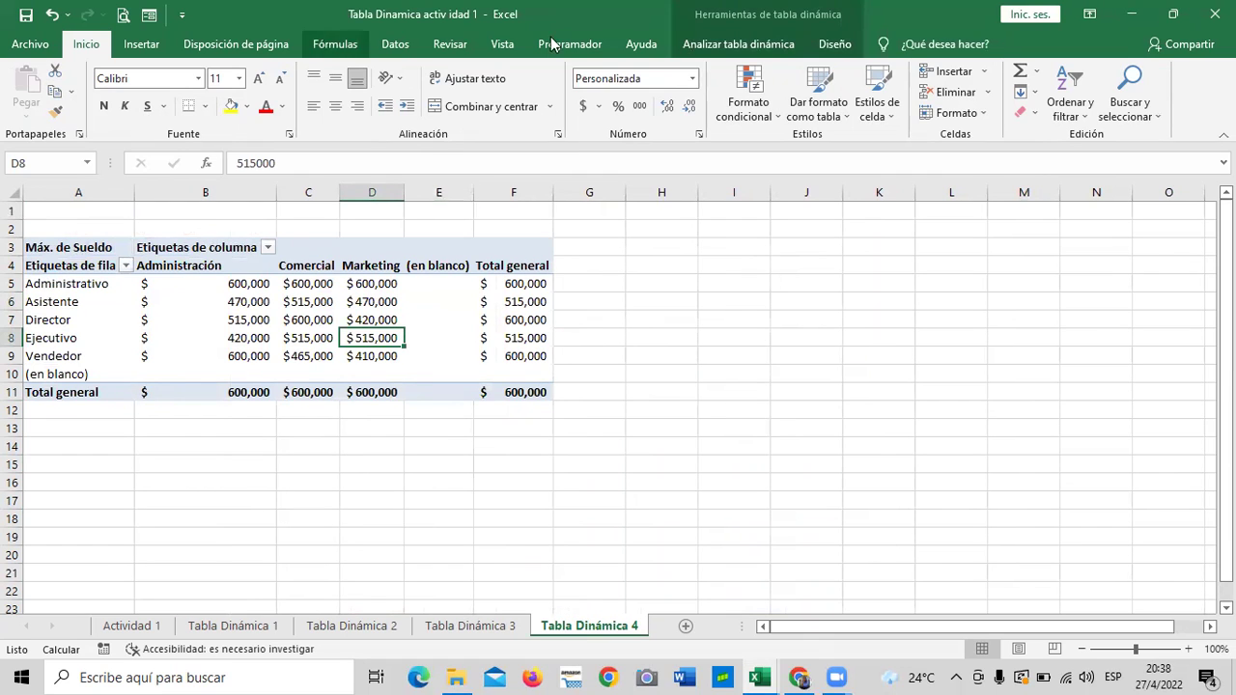
{"action": "left_click", "coordinate": [771, 48]}
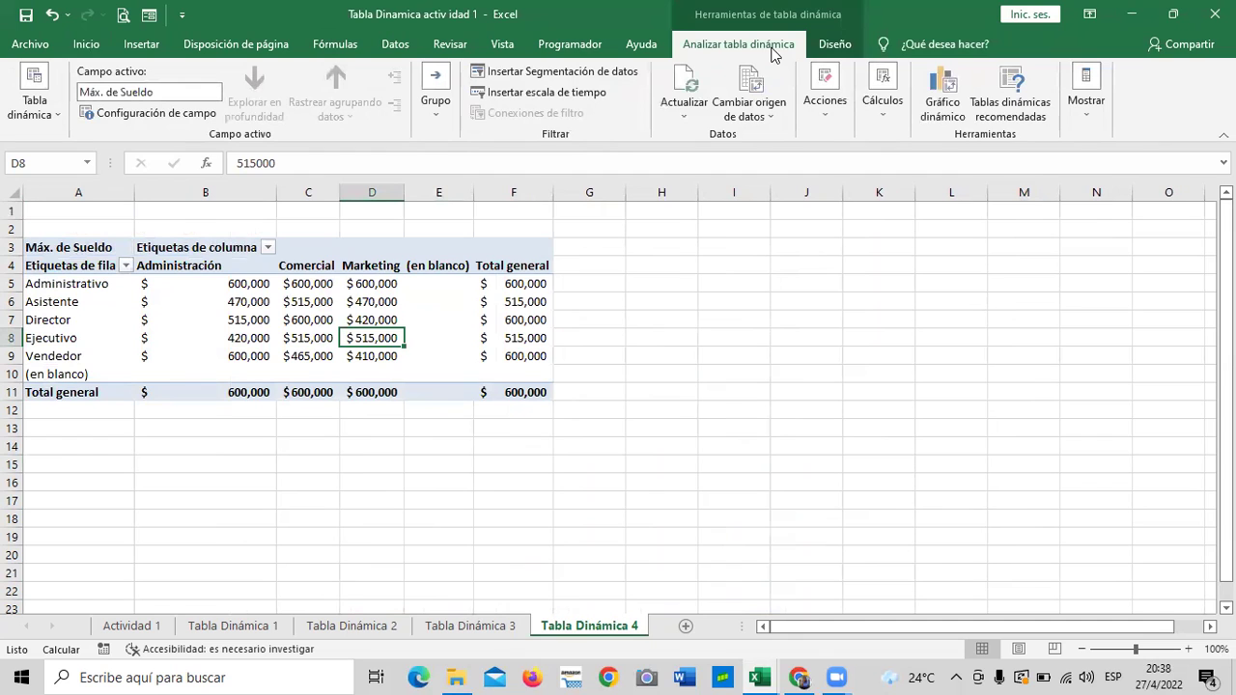
{"action": "left_click", "coordinate": [945, 101]}
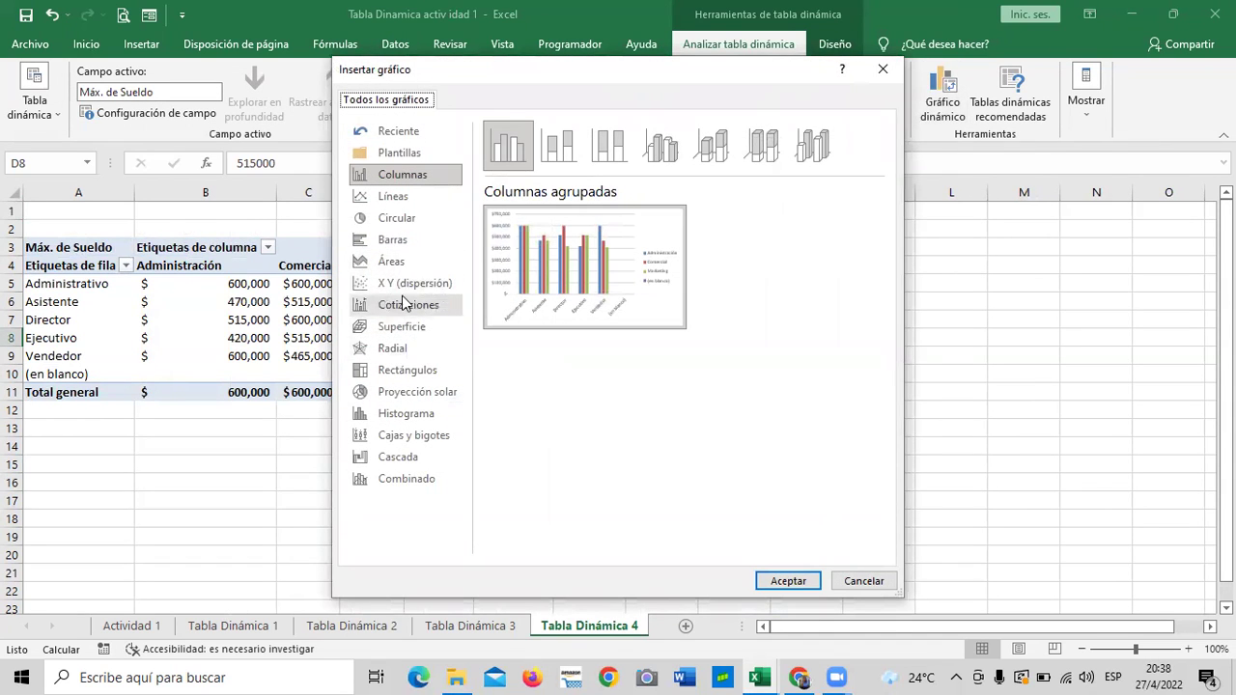
{"action": "left_click", "coordinate": [410, 197]}
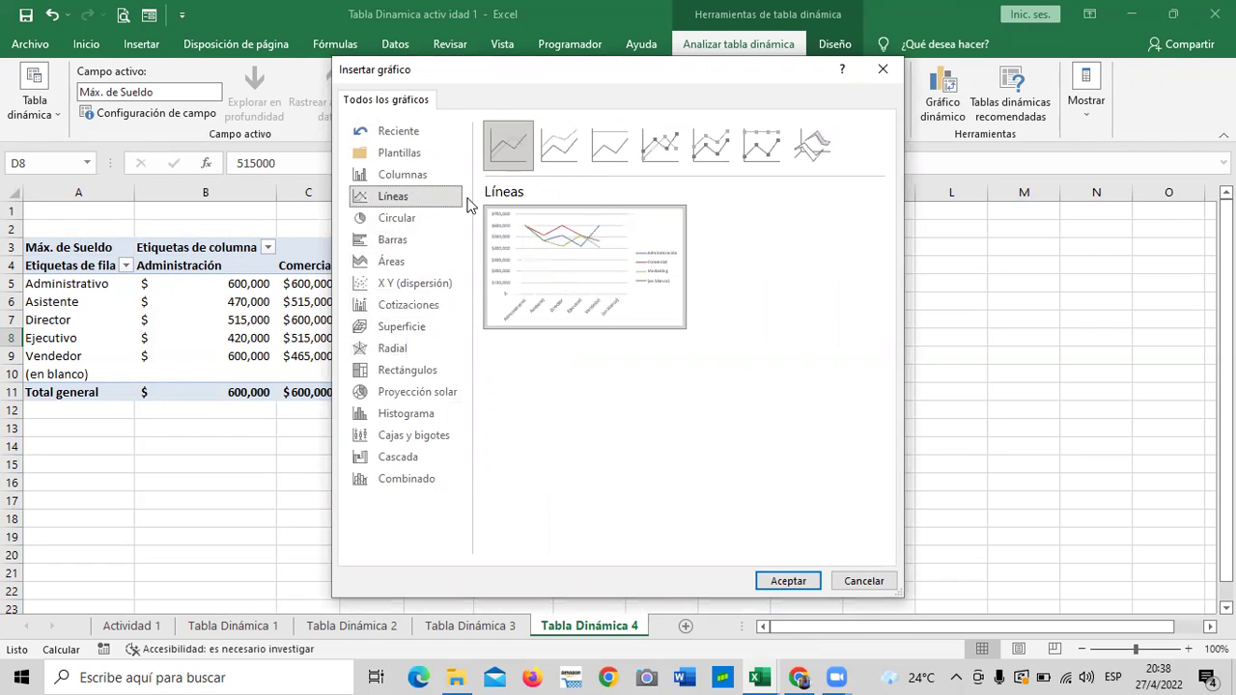
{"action": "left_click", "coordinate": [660, 146]}
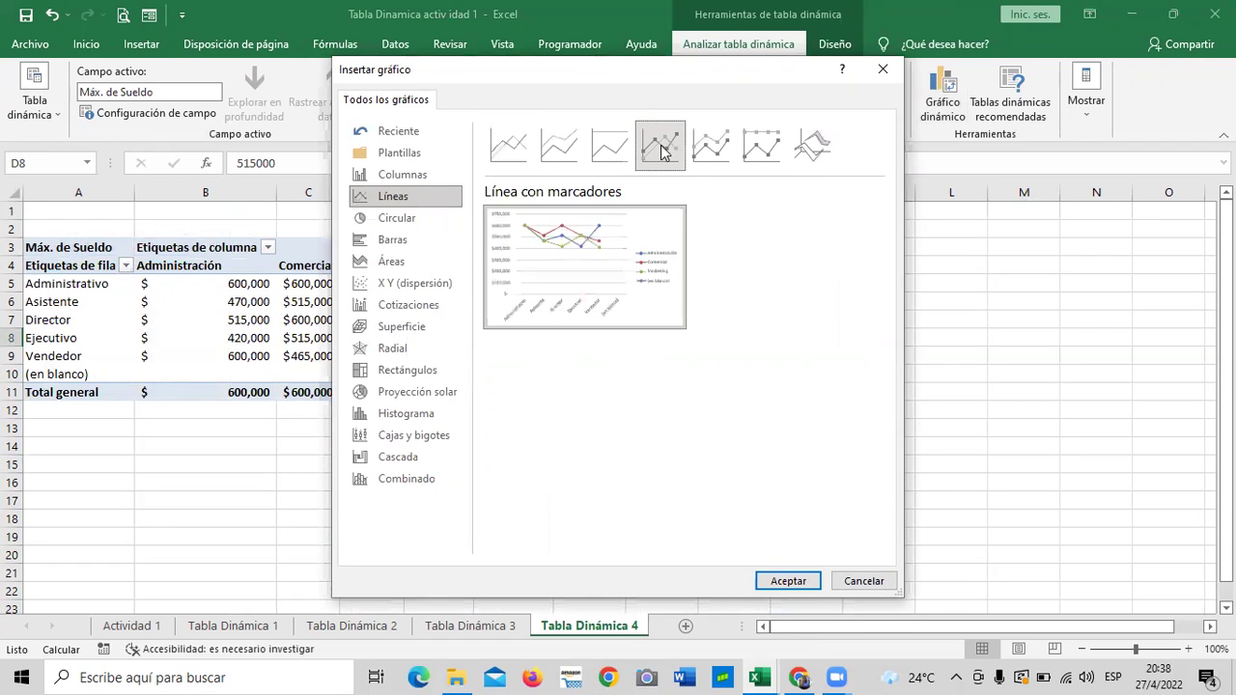
{"action": "left_click", "coordinate": [712, 145]}
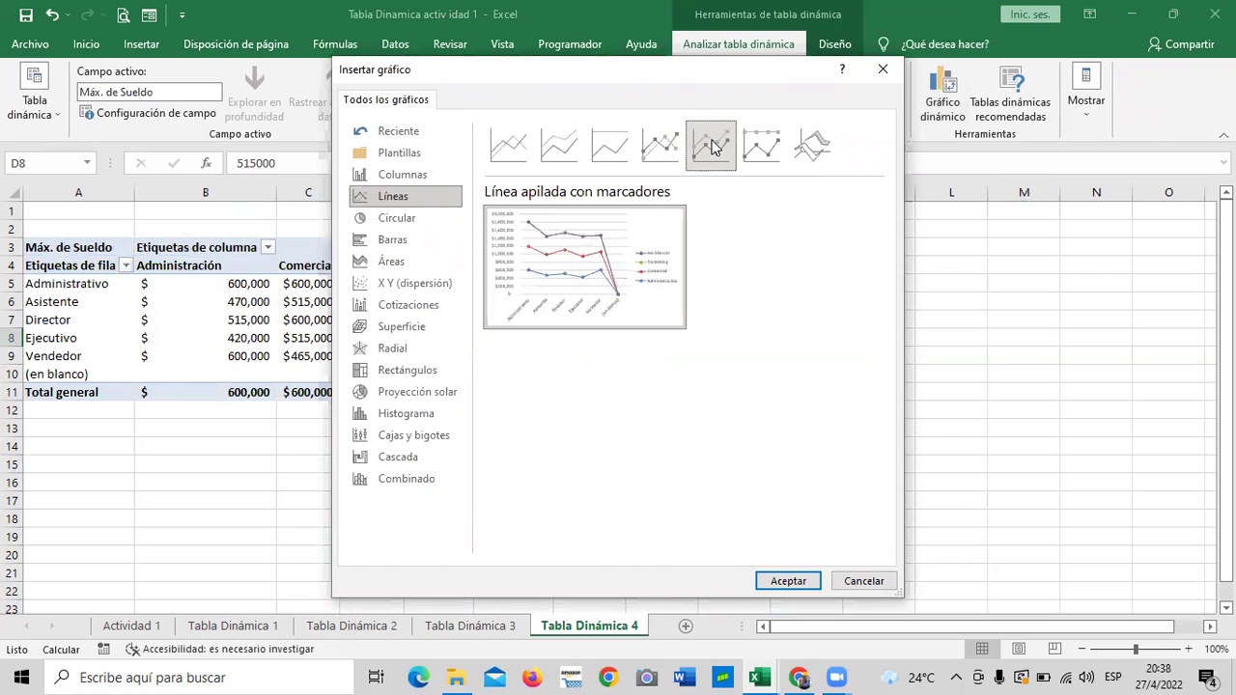
{"action": "left_click", "coordinate": [762, 145]}
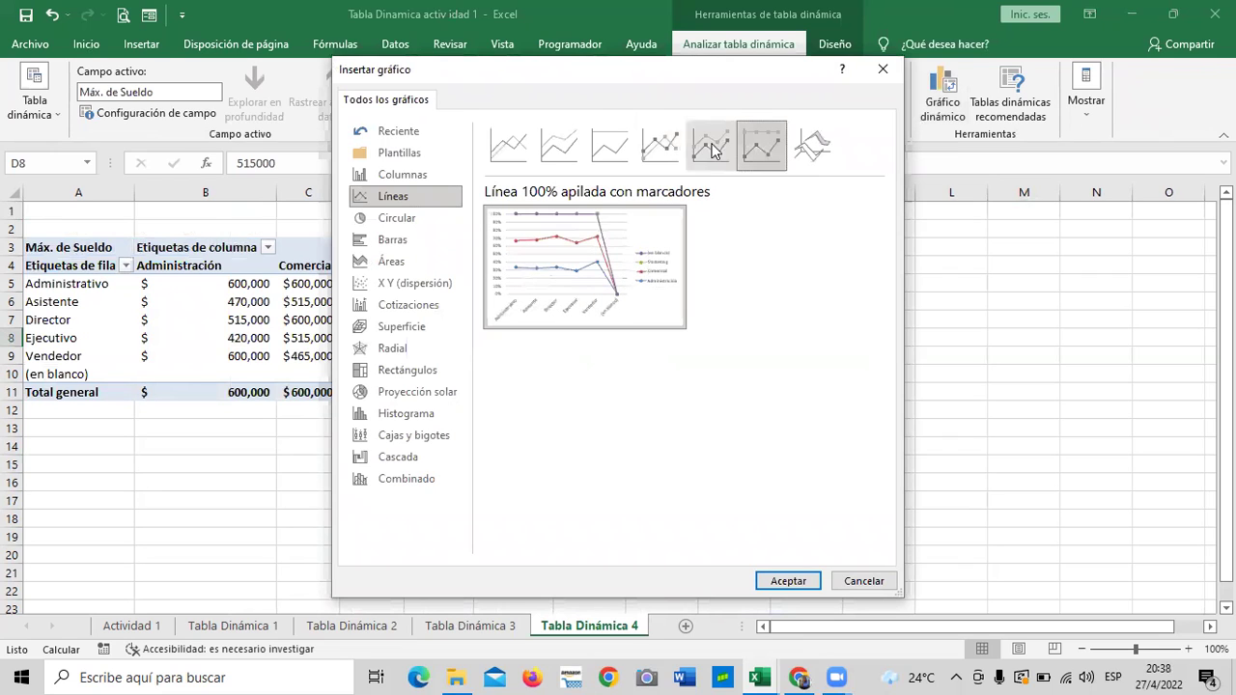
{"action": "left_click", "coordinate": [610, 150]}
{"action": "left_click", "coordinate": [649, 145]}
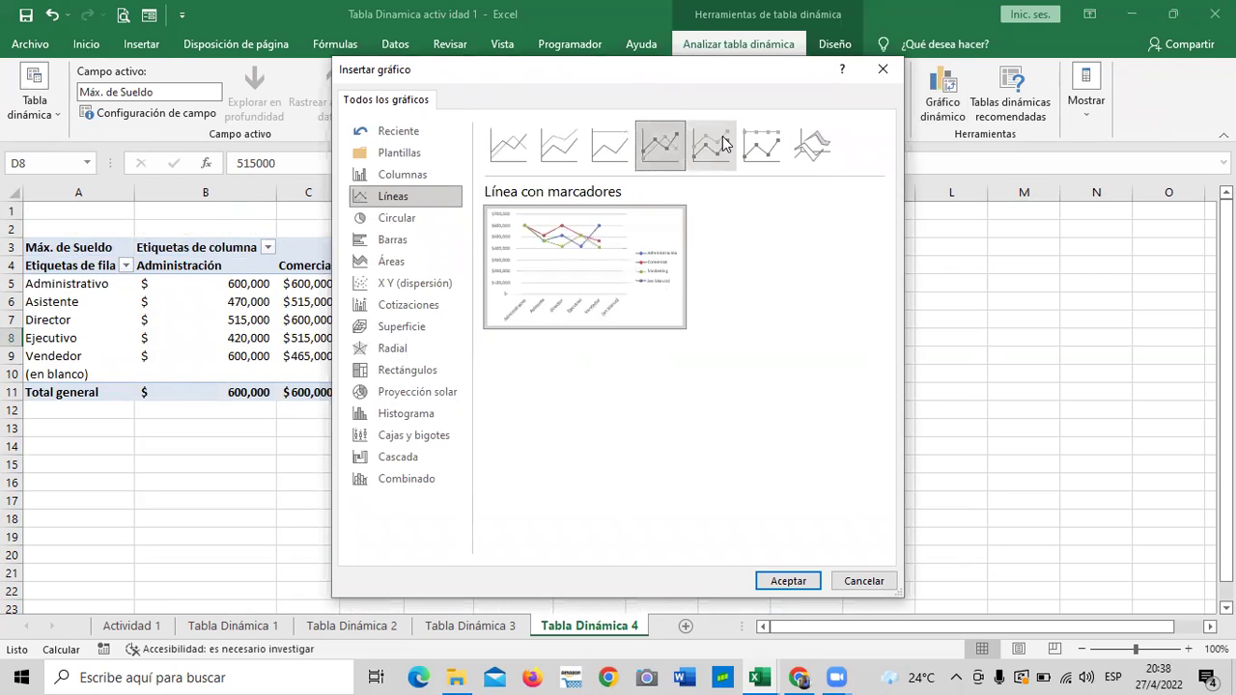
{"action": "left_click", "coordinate": [781, 582]}
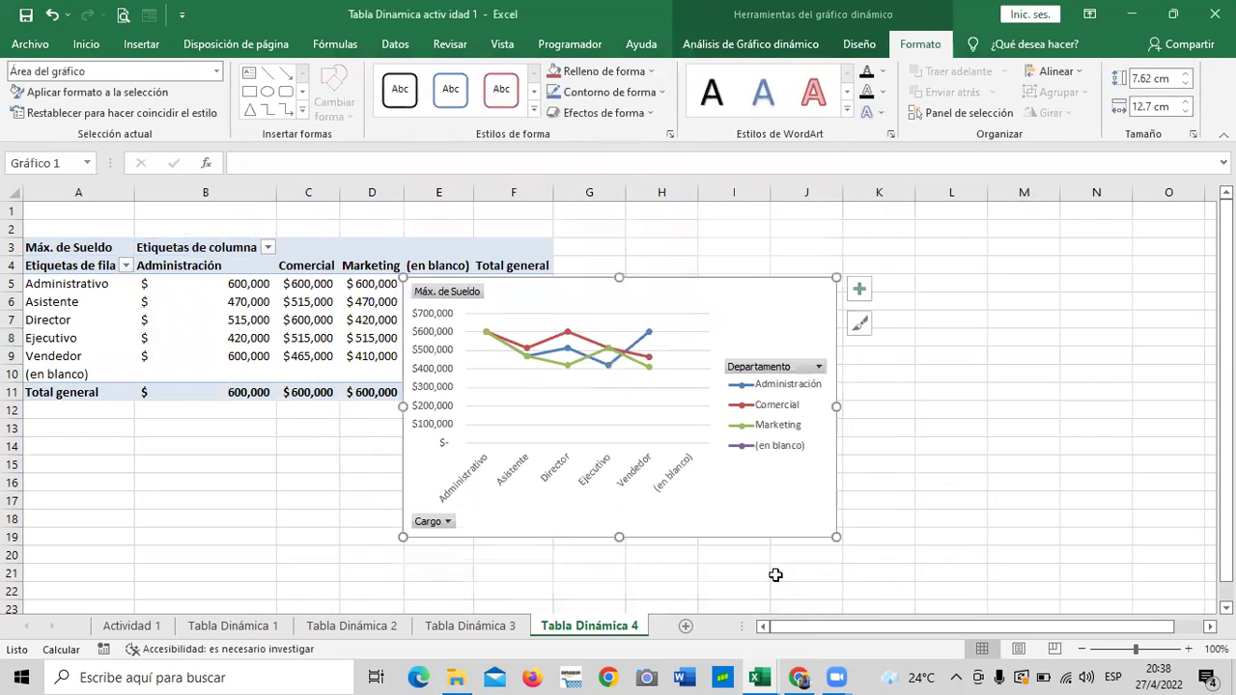
Step: Drag the pivot chart to the right, next to the pivot table
{"action": "left_click_drag", "start_coordinate": [700, 295], "coordinate": [925, 249]}
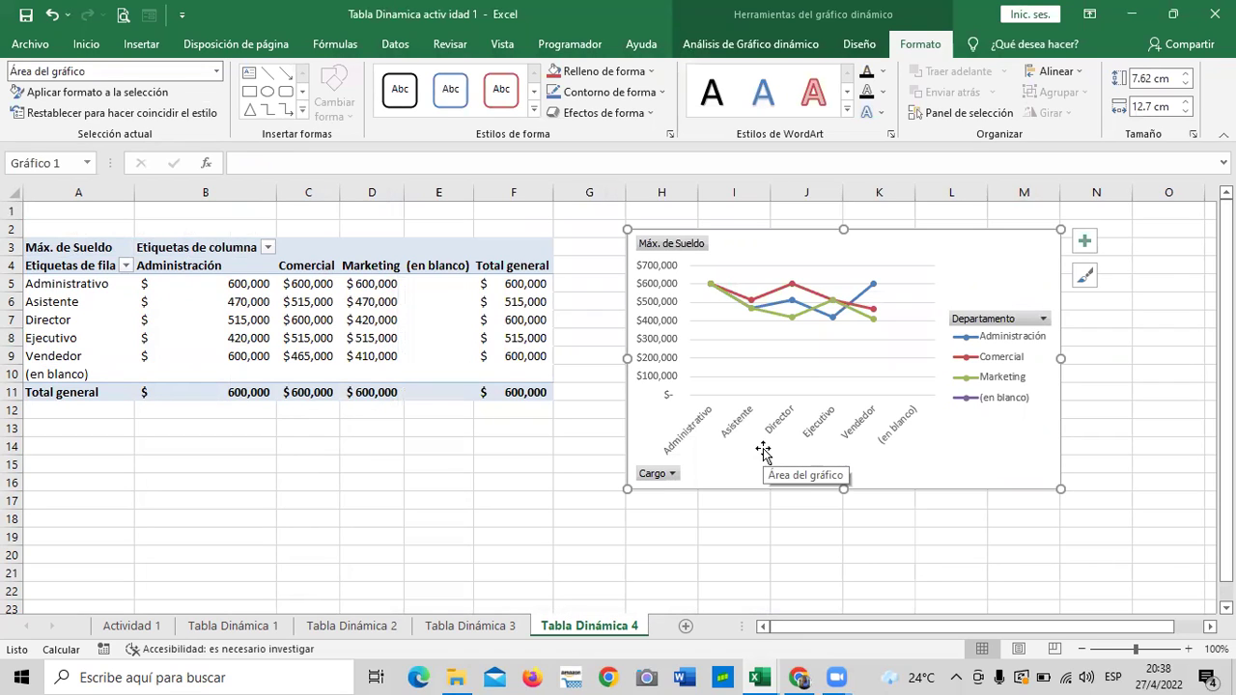
{"action": "left_click", "coordinate": [387, 264]}
{"action": "left_click_drag", "start_coordinate": [836, 229], "coordinate": [782, 234]}
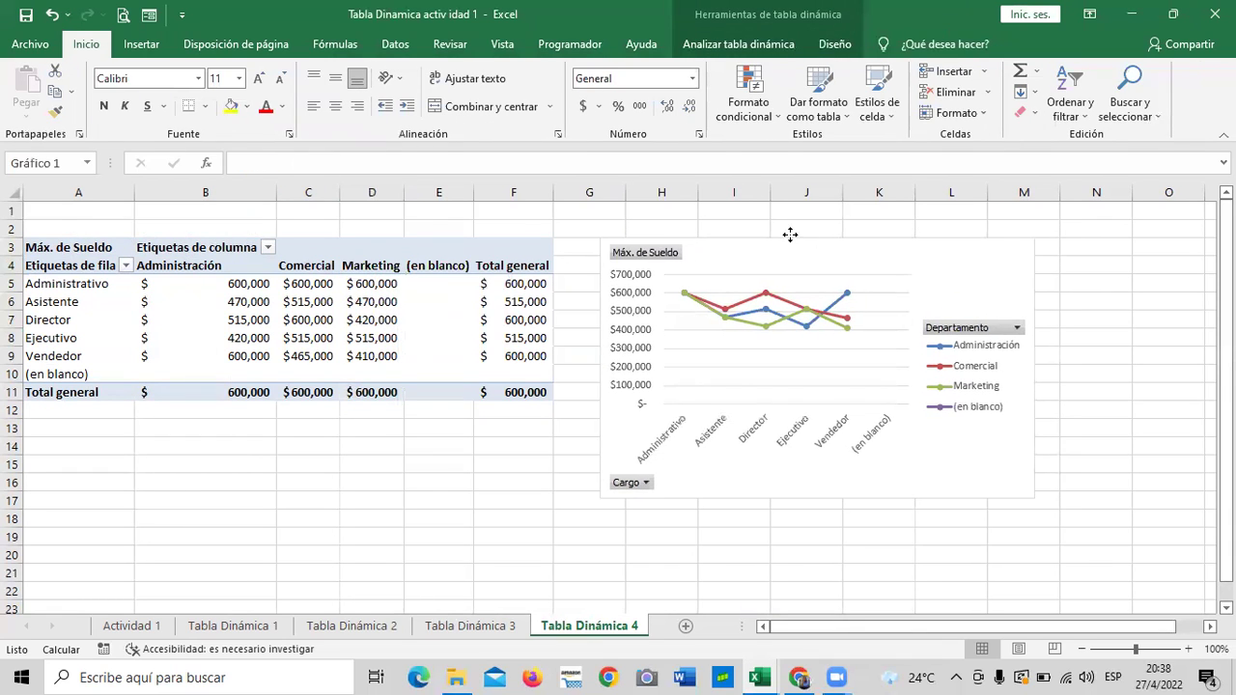
{"action": "left_click", "coordinate": [409, 249]}
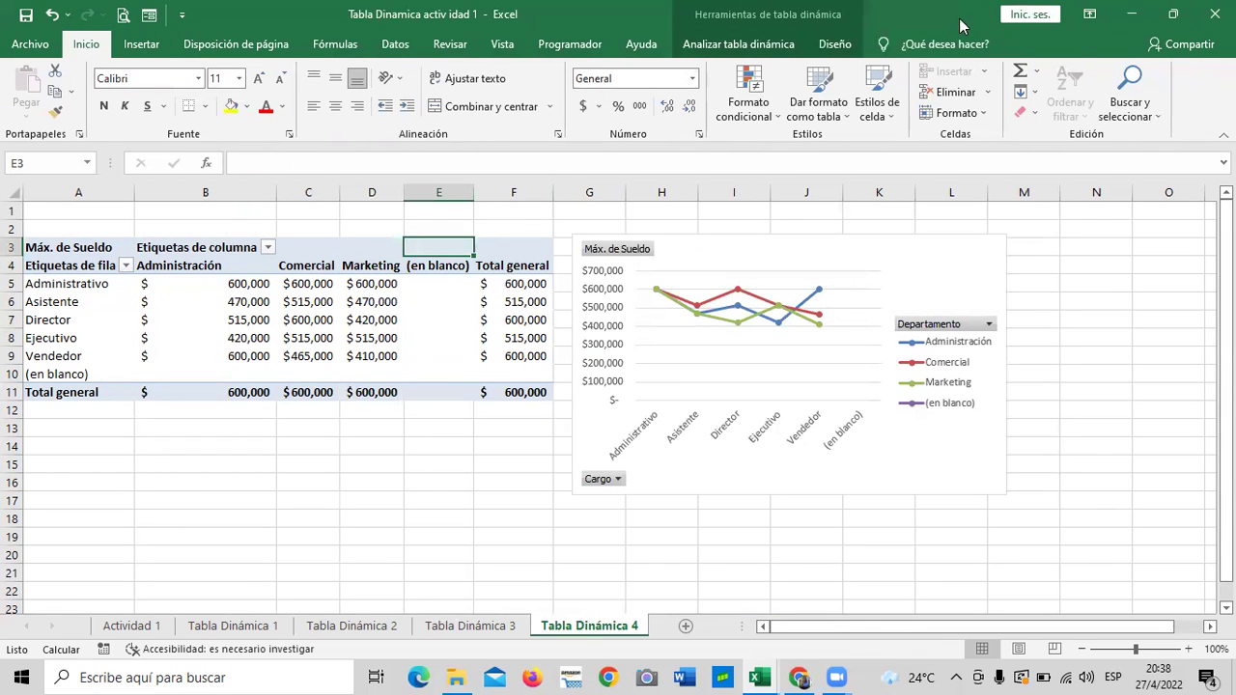
{"action": "left_click", "coordinate": [497, 250]}
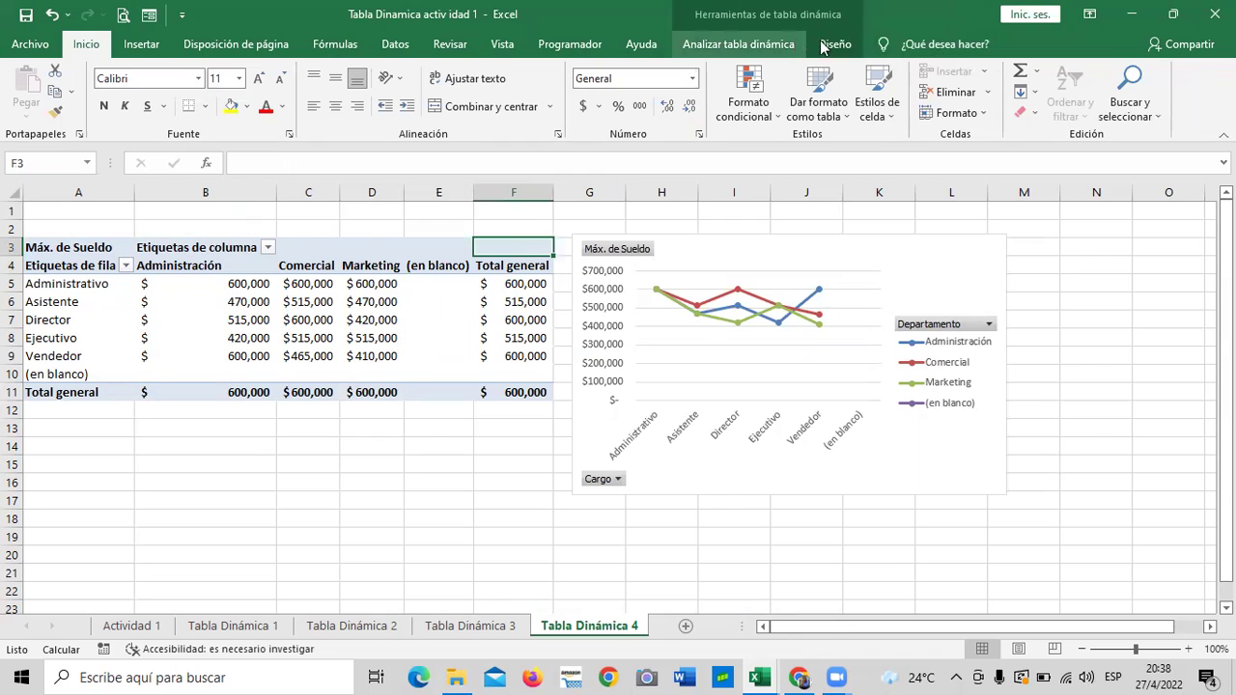
Step: Show and then close the Lista de campos pane, and nudge the chart up and right
{"action": "left_click", "coordinate": [784, 45]}
{"action": "left_click", "coordinate": [1083, 114]}
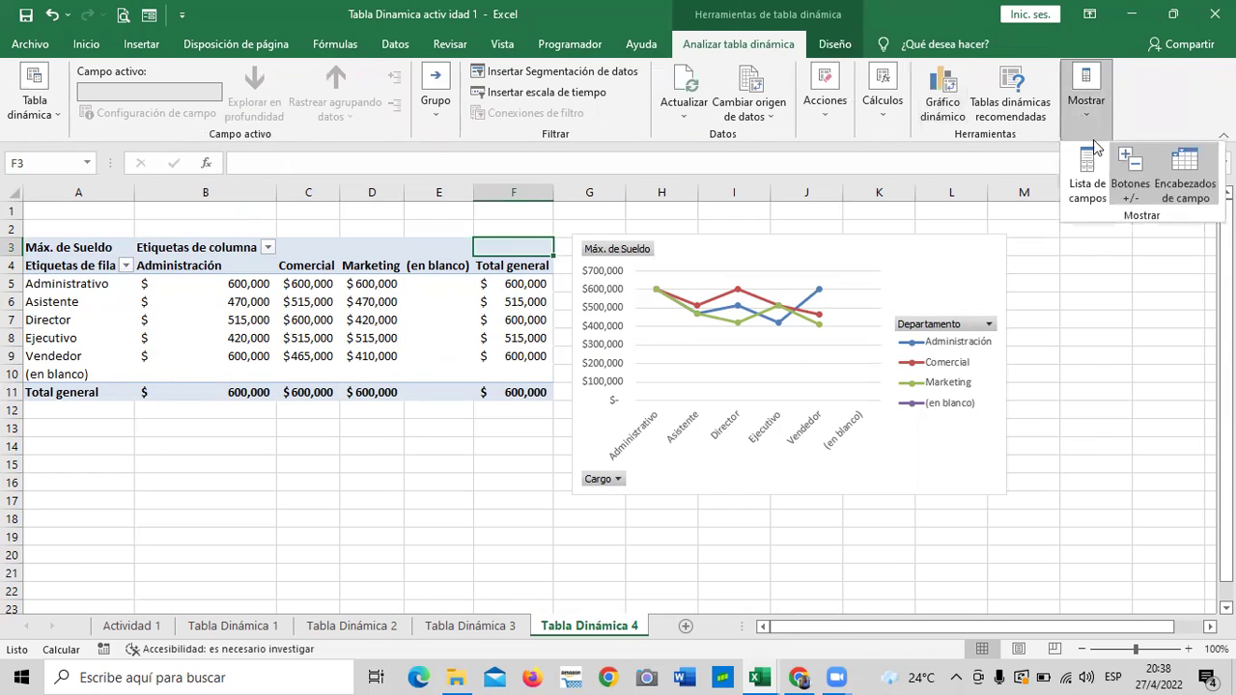
{"action": "left_click", "coordinate": [1083, 174]}
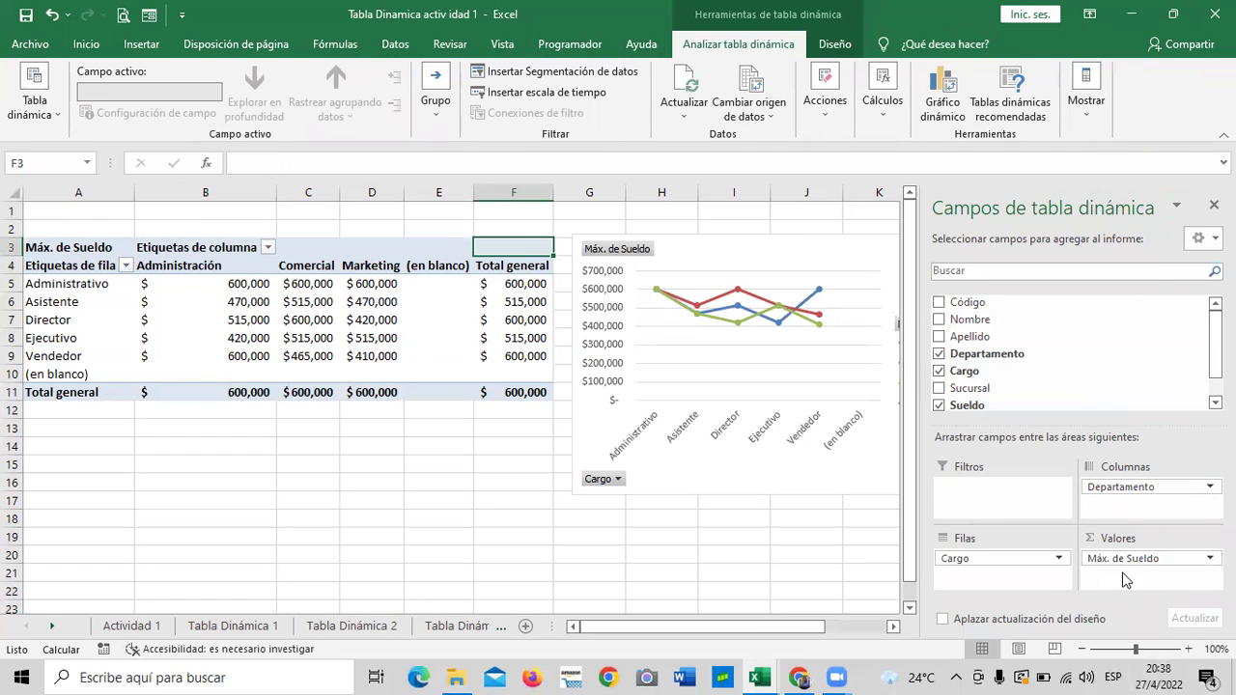
{"action": "left_click", "coordinate": [1214, 204]}
{"action": "mouse_move", "coordinate": [828, 254]}
{"action": "left_mouse_down"}
{"action": "mouse_move", "coordinate": [889, 232]}
{"action": "mouse_move", "coordinate": [861, 239]}
{"action": "left_mouse_up"}
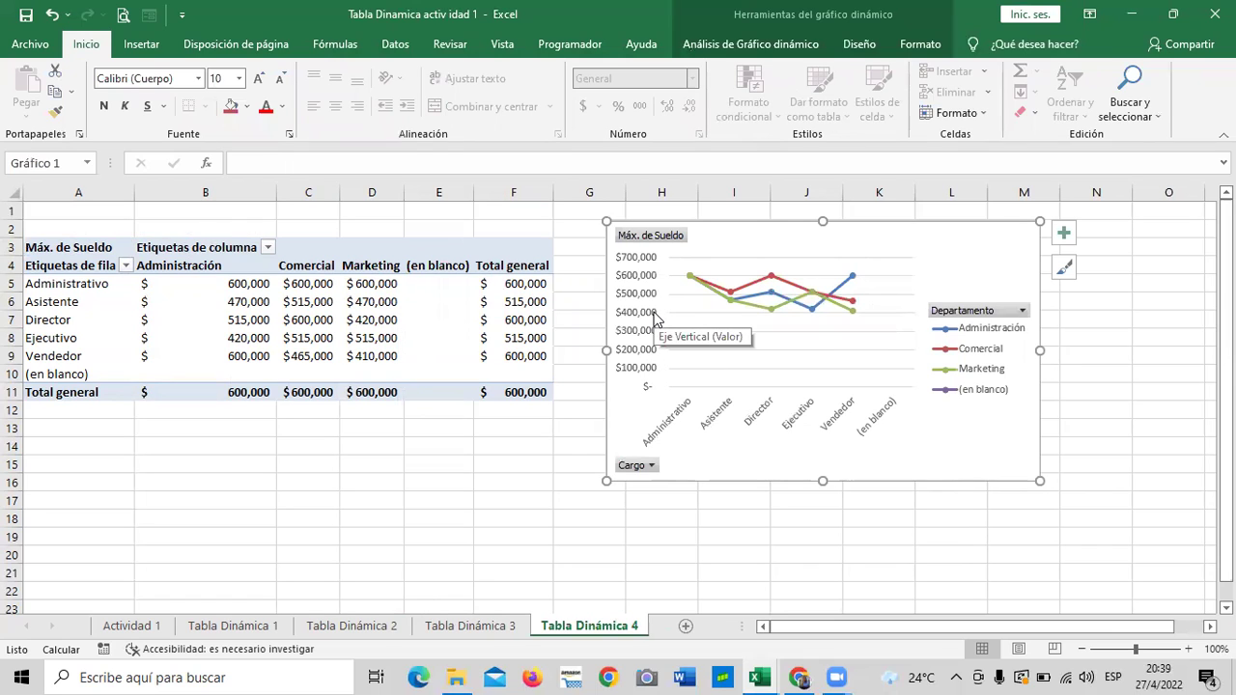
{"action": "left_click", "coordinate": [1024, 311]}
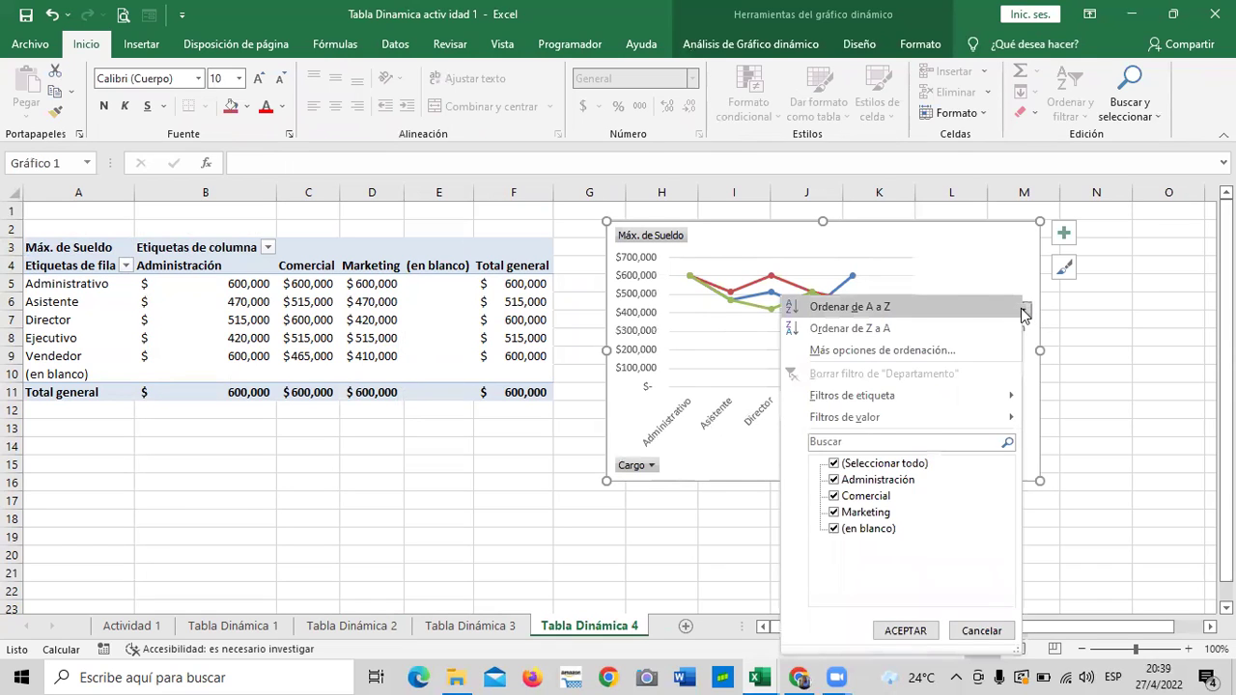
{"action": "left_click", "coordinate": [1024, 311]}
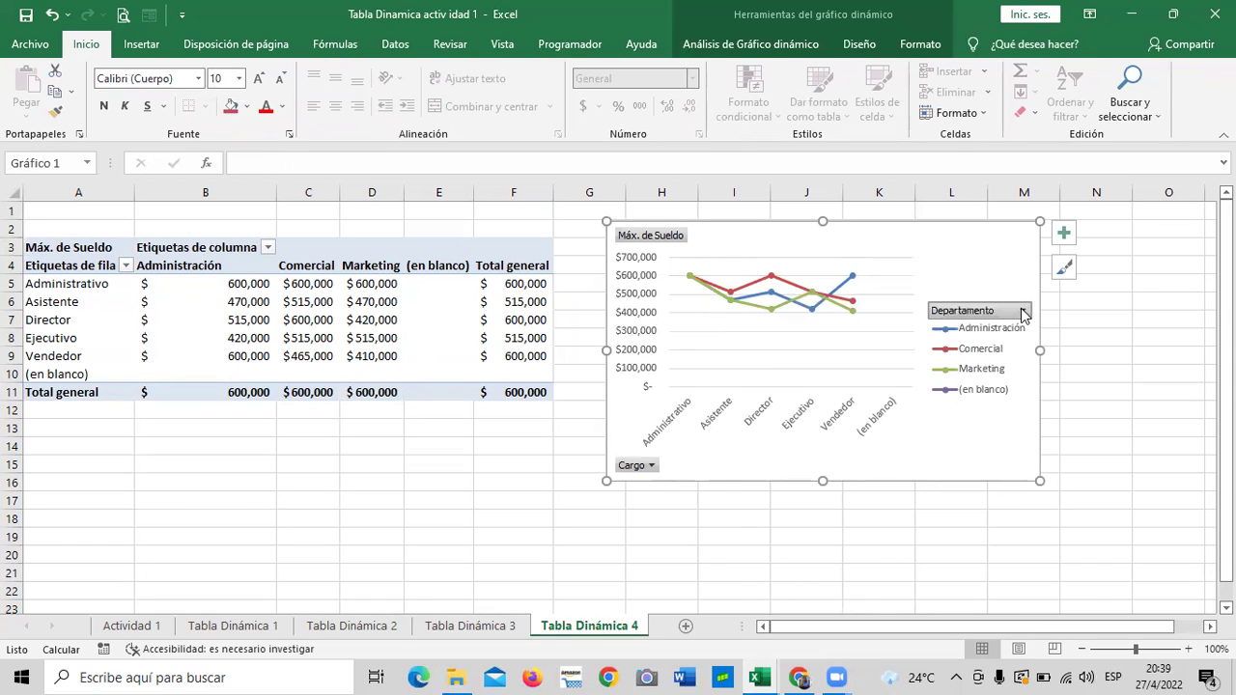
{"action": "left_click", "coordinate": [651, 467]}
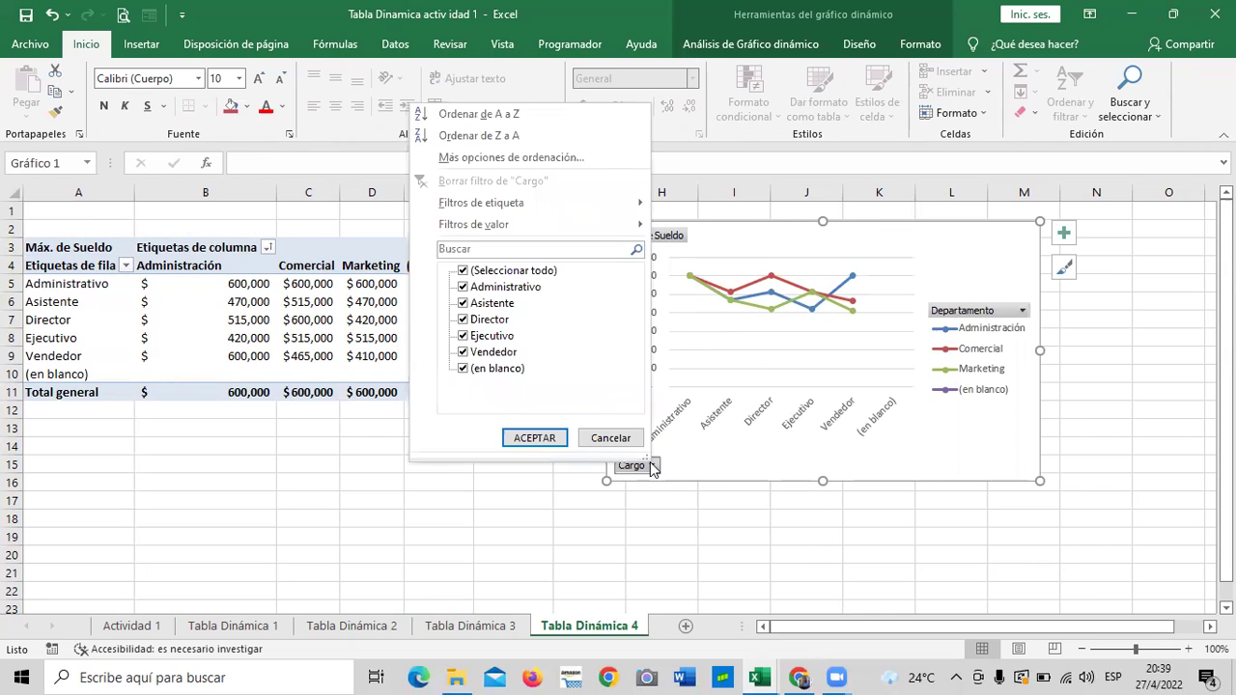
{"action": "left_click", "coordinate": [652, 465]}
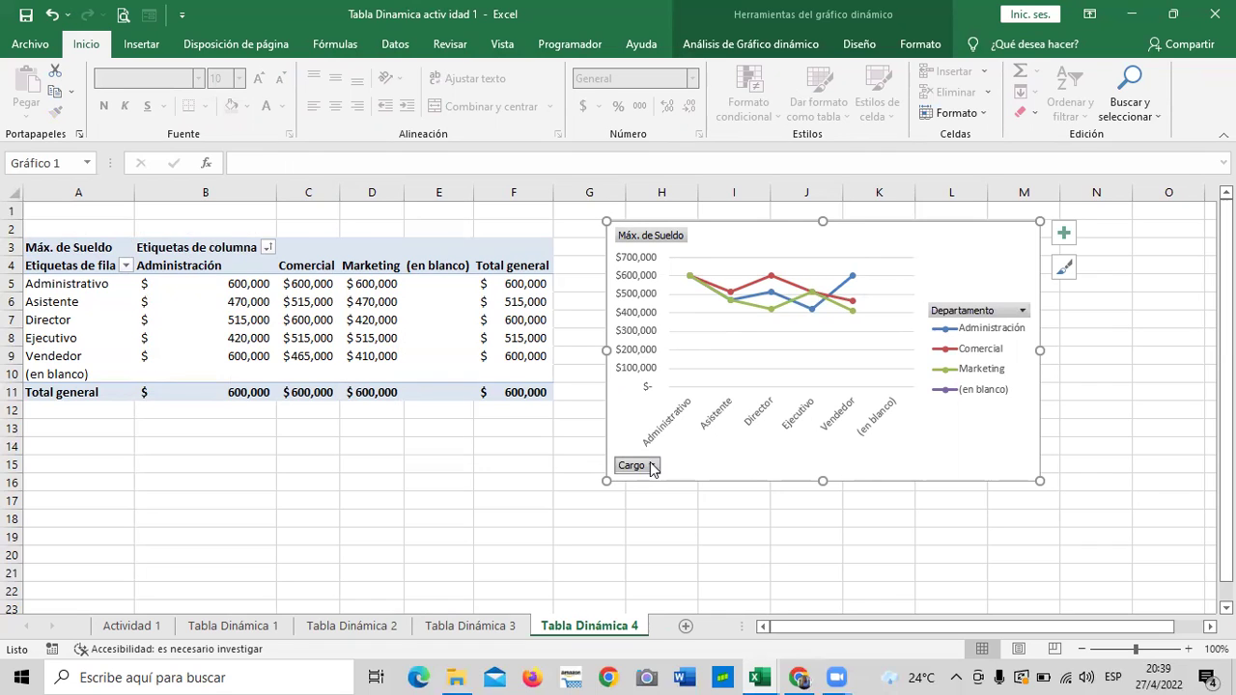
{"action": "left_click", "coordinate": [937, 239]}
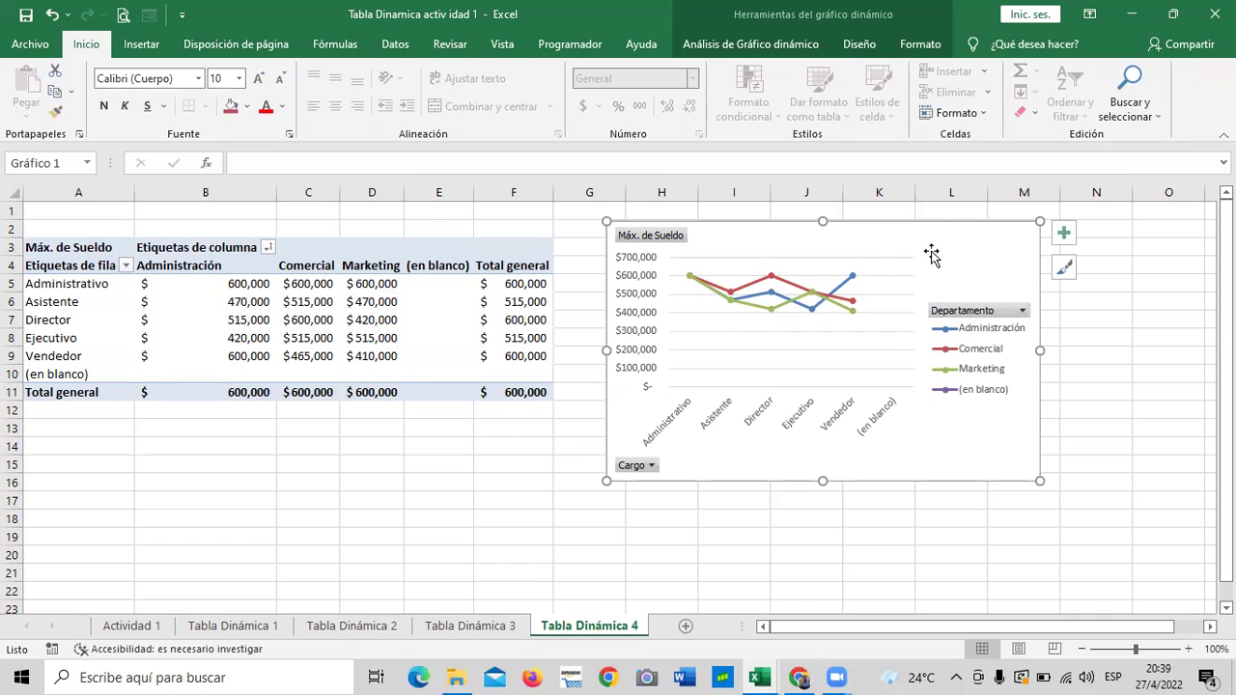
{"action": "left_click_drag", "start_coordinate": [937, 239], "coordinate": [939, 239]}
Step: Apply the dark glowing chart style from Estilos de diseño
{"action": "left_click", "coordinate": [836, 49]}
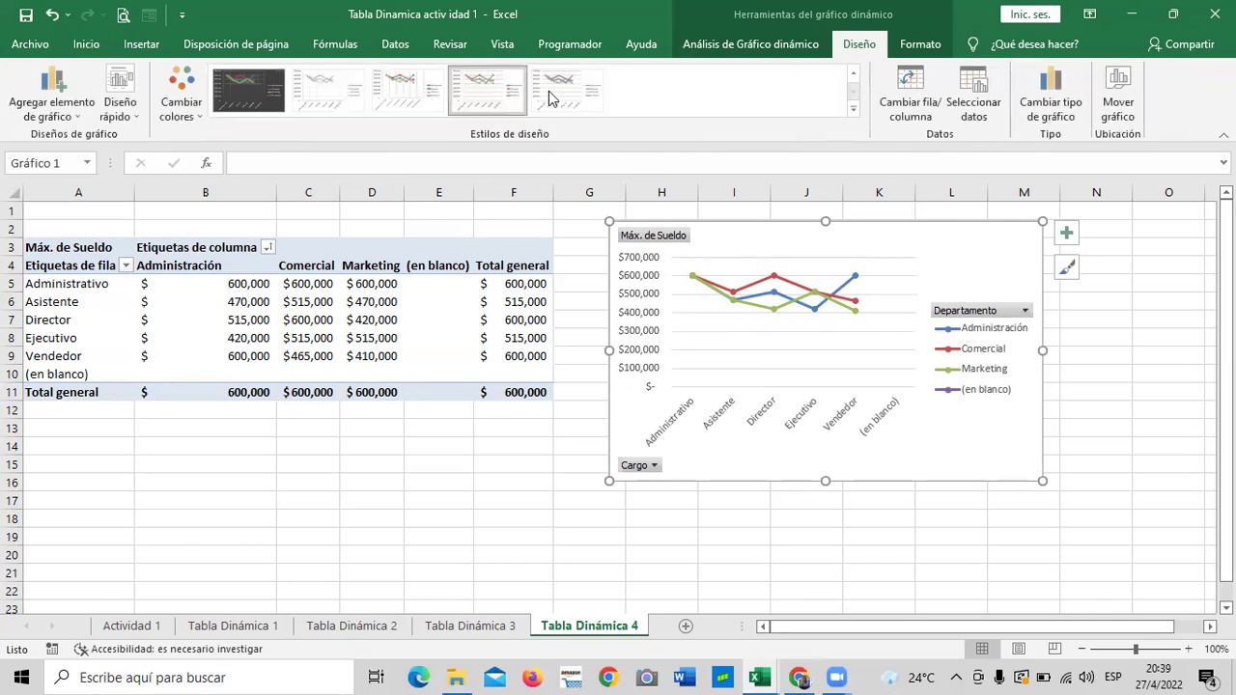
{"action": "left_click", "coordinate": [129, 116]}
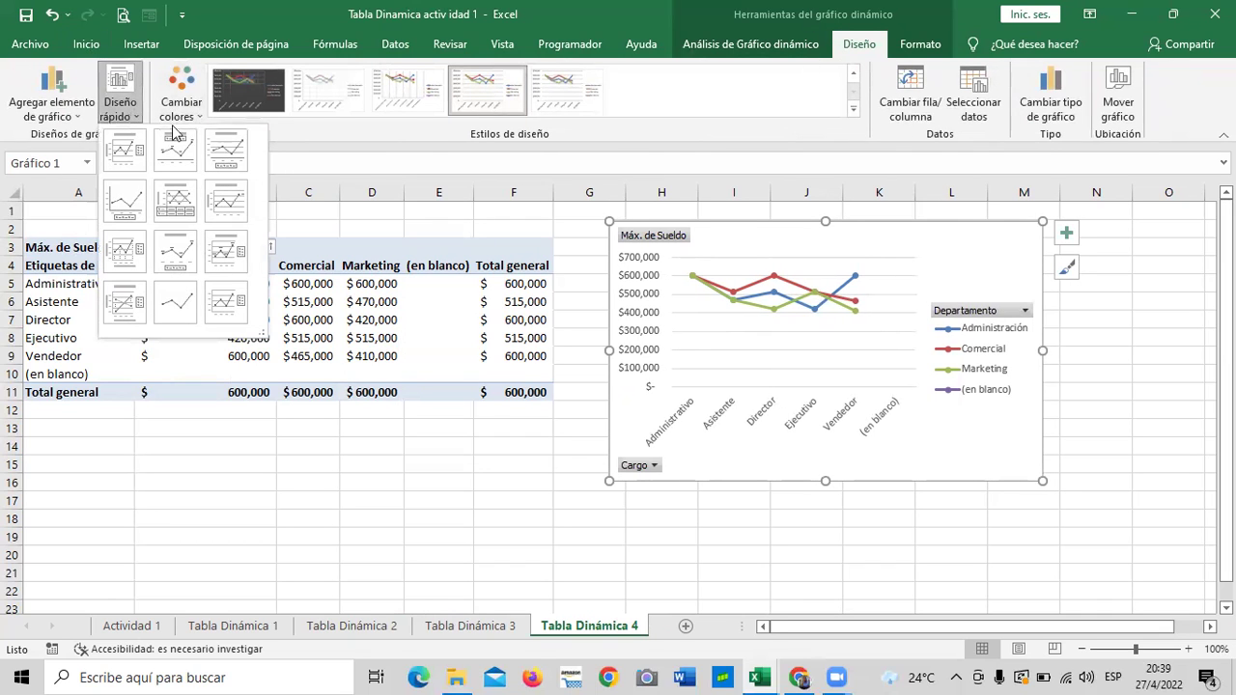
{"action": "left_click", "coordinate": [269, 101]}
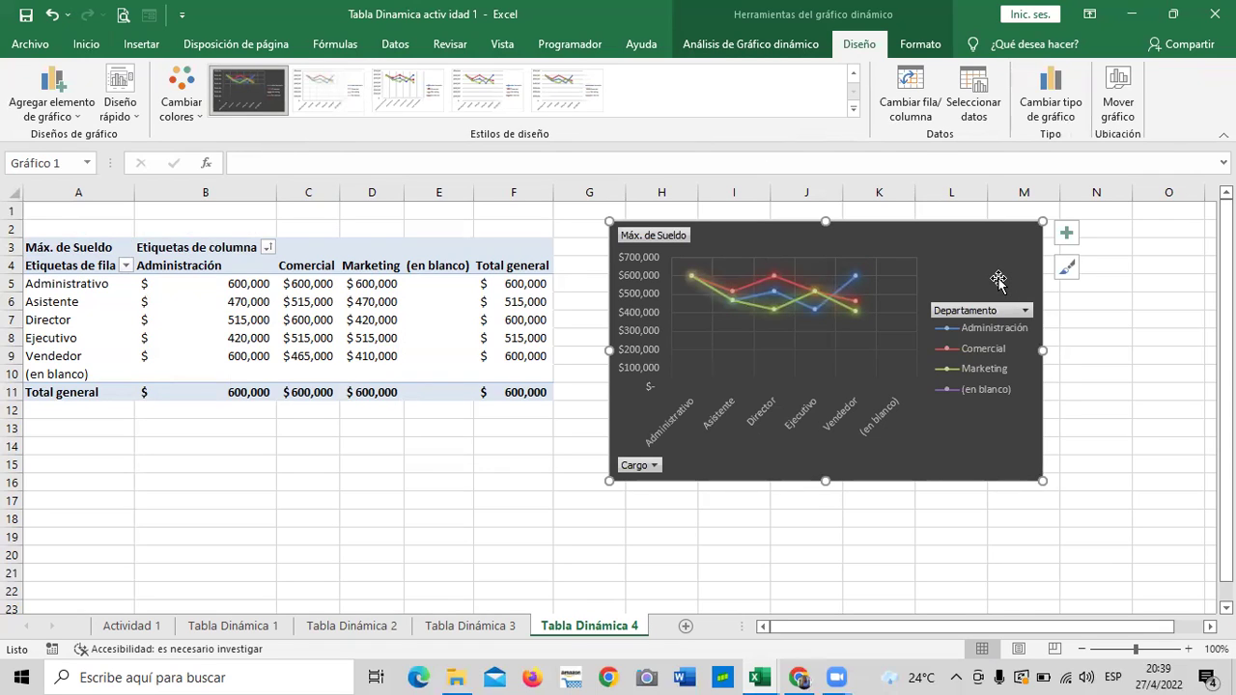
Step: Give the chart the black Abc shape style from Formato > Estilos de forma
{"action": "left_click", "coordinate": [922, 44]}
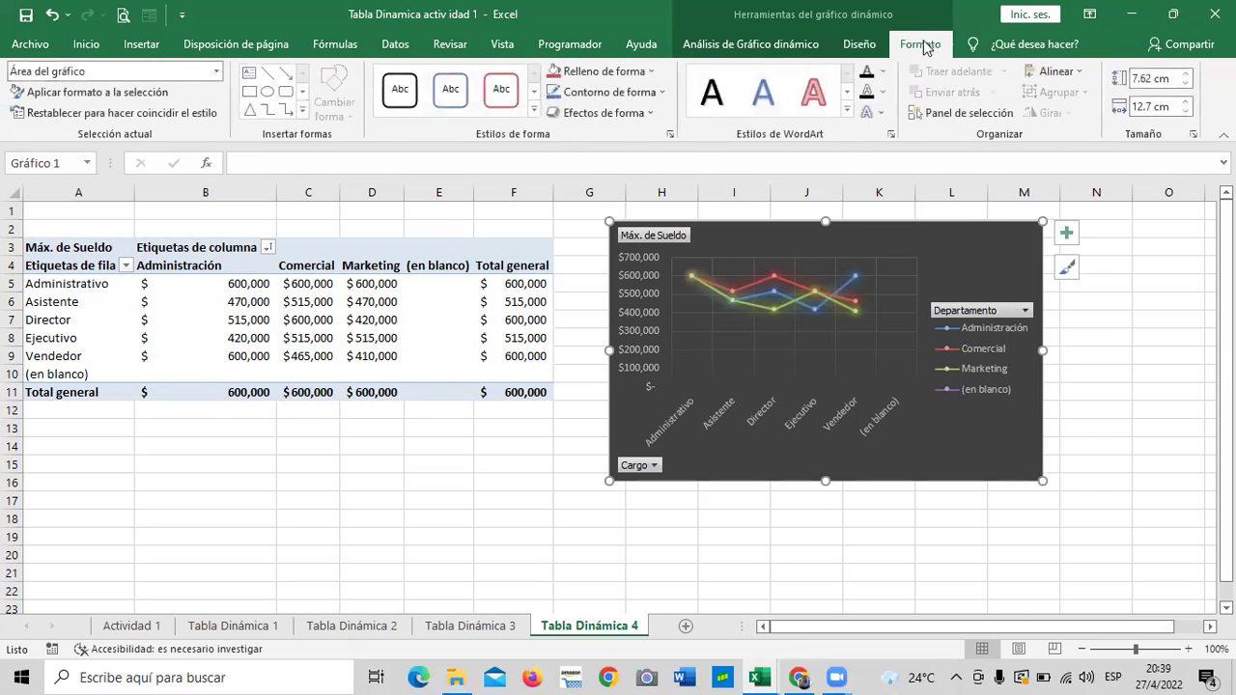
{"action": "left_click", "coordinate": [534, 110]}
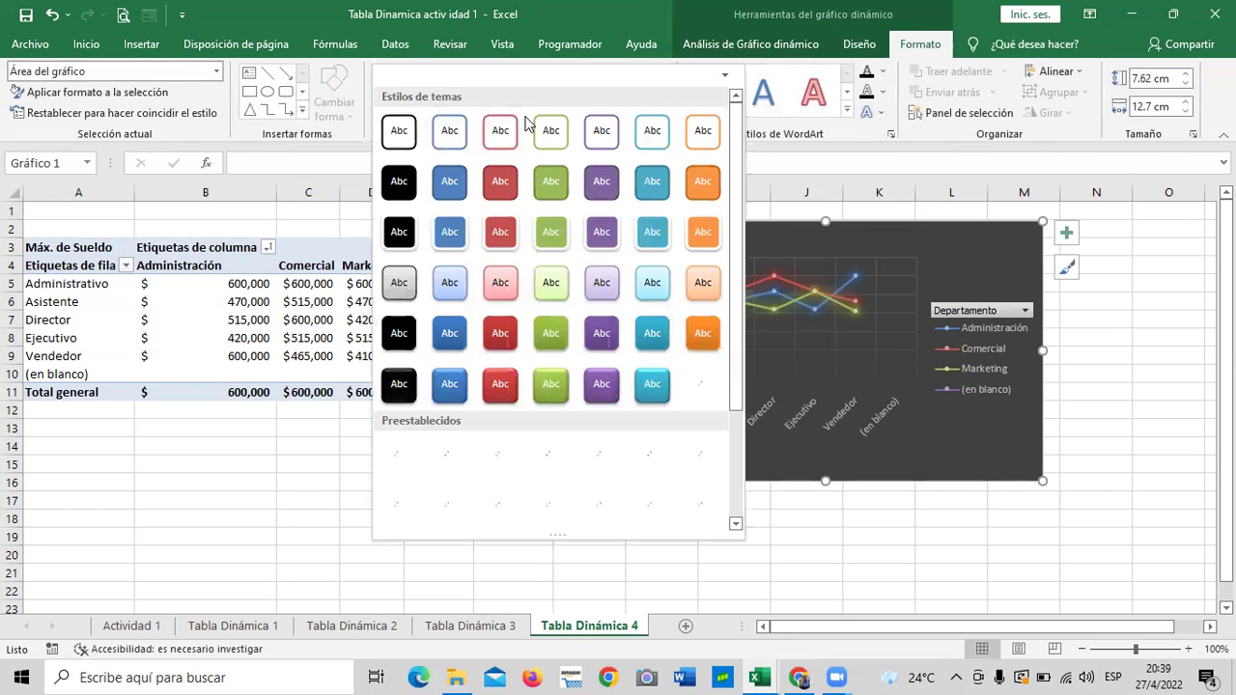
{"action": "left_click", "coordinate": [401, 188]}
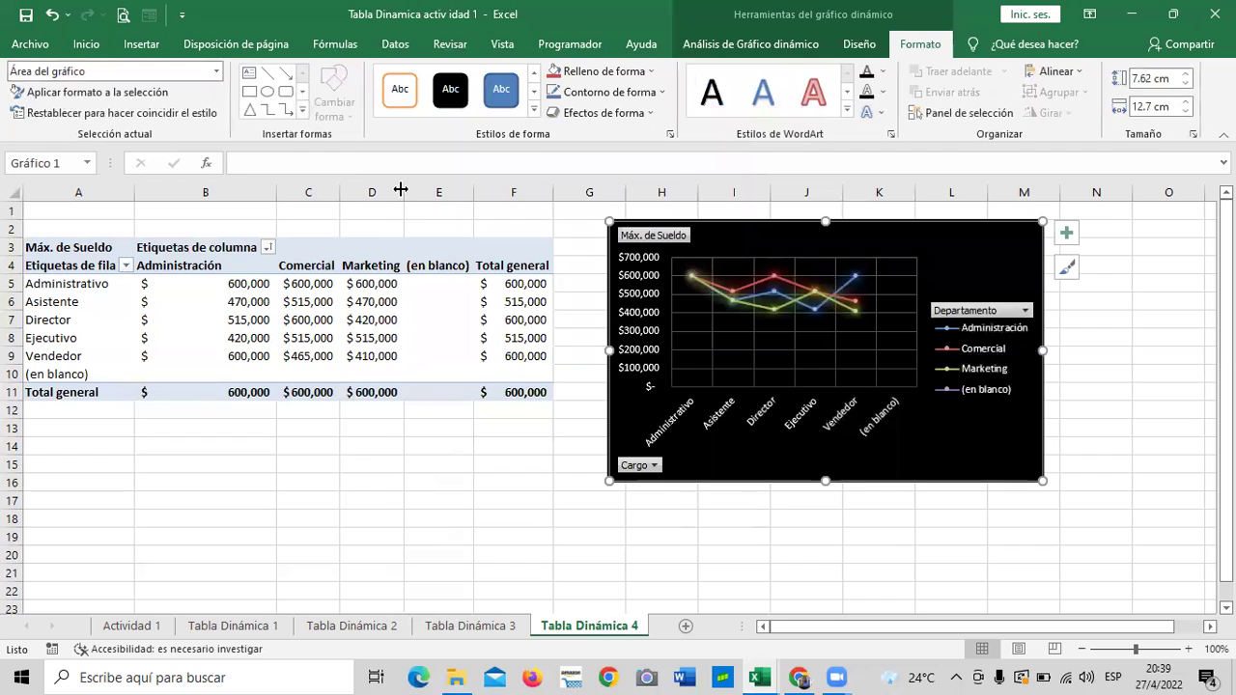
{"action": "left_click", "coordinate": [927, 521]}
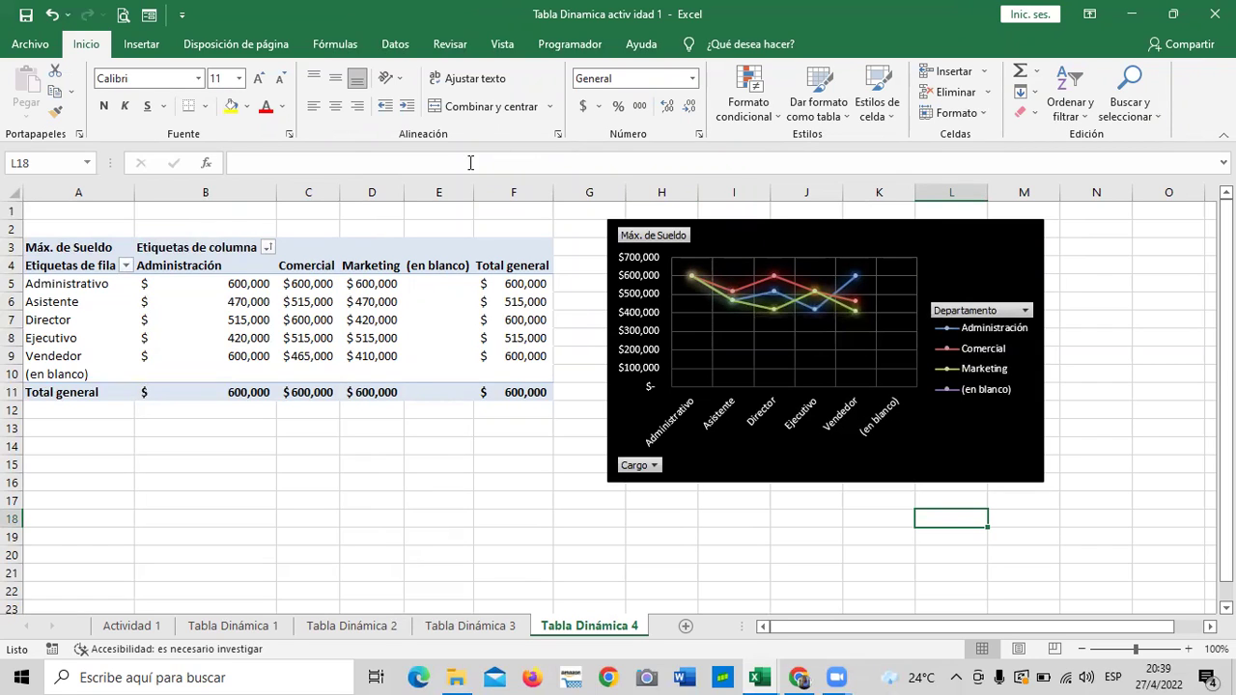
{"action": "left_click", "coordinate": [960, 245]}
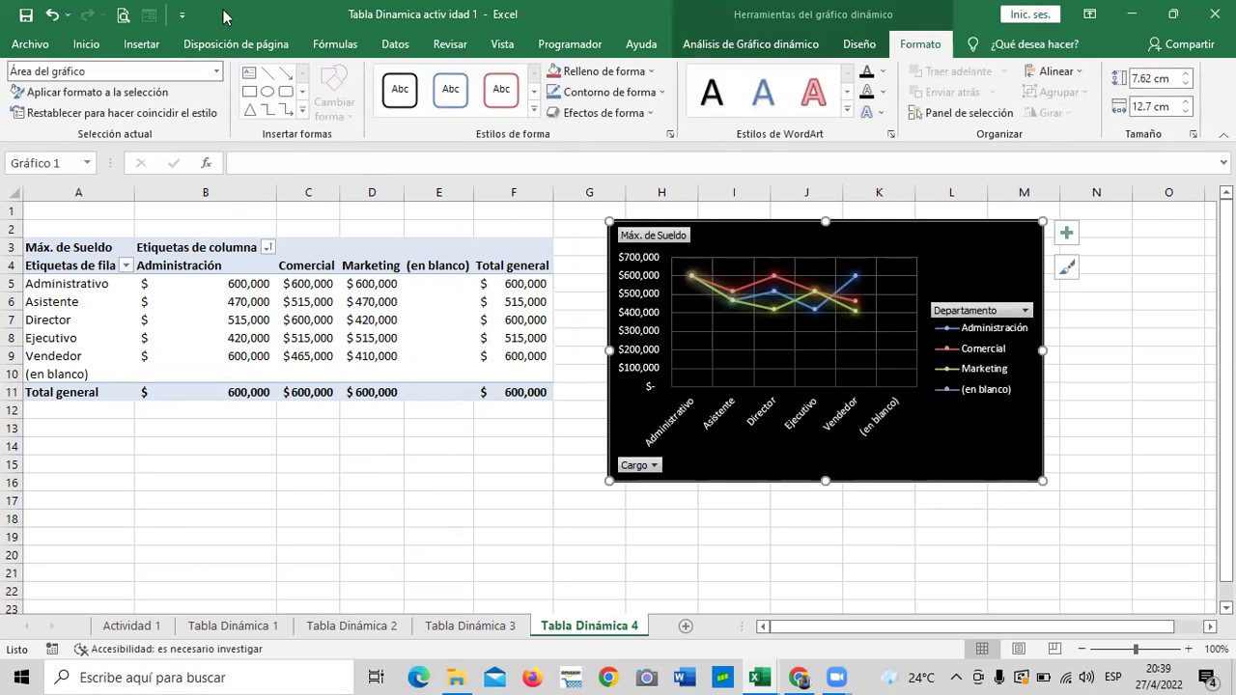
Step: Try Diseño 1 and a top-legend data-label quick layout on the pivot chart
{"action": "left_click", "coordinate": [859, 45]}
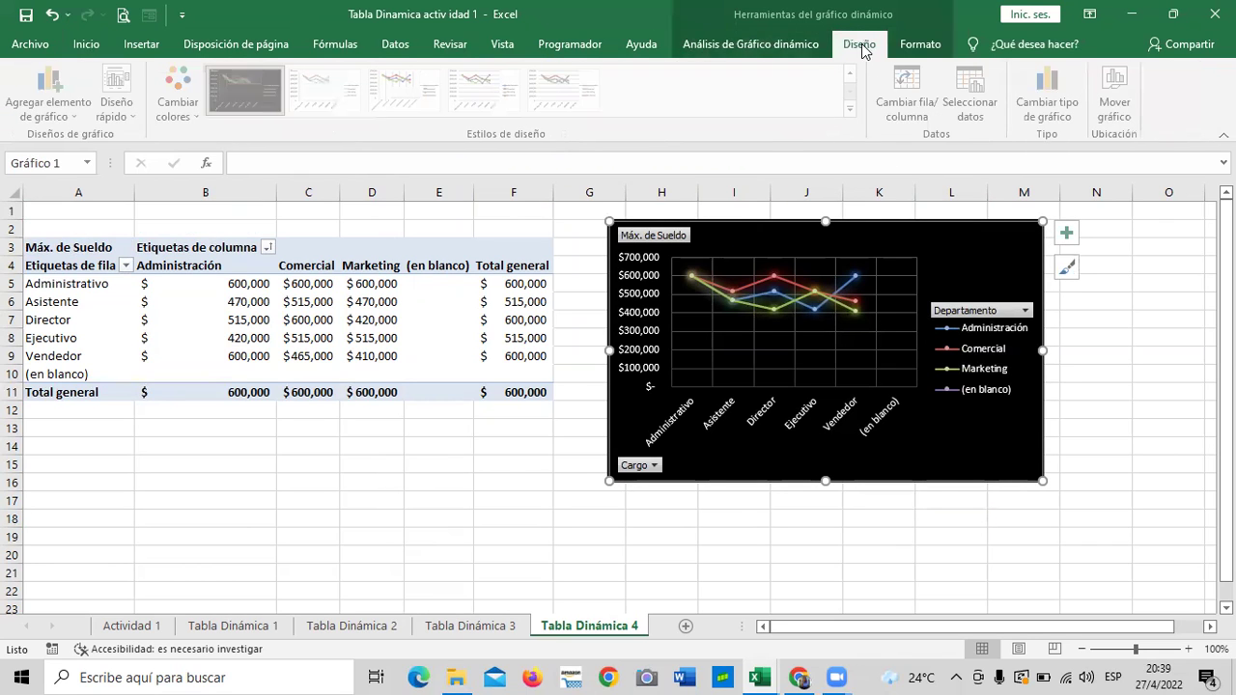
{"action": "left_click", "coordinate": [122, 118]}
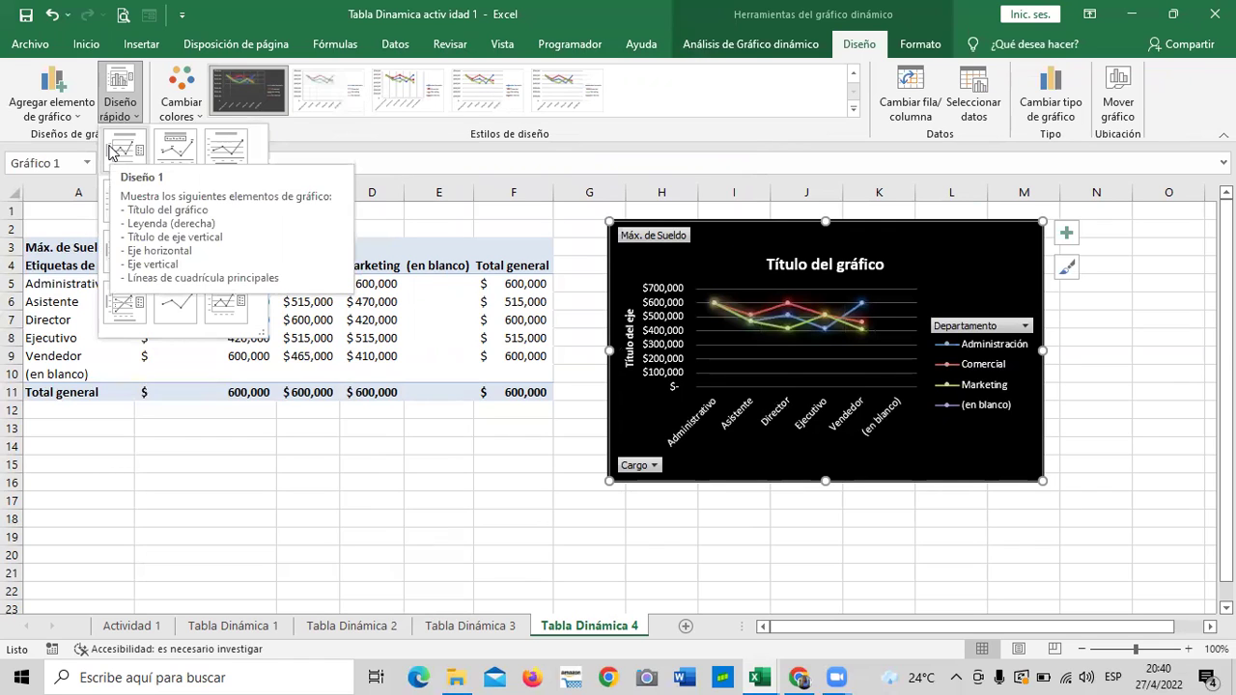
{"action": "left_click", "coordinate": [129, 147]}
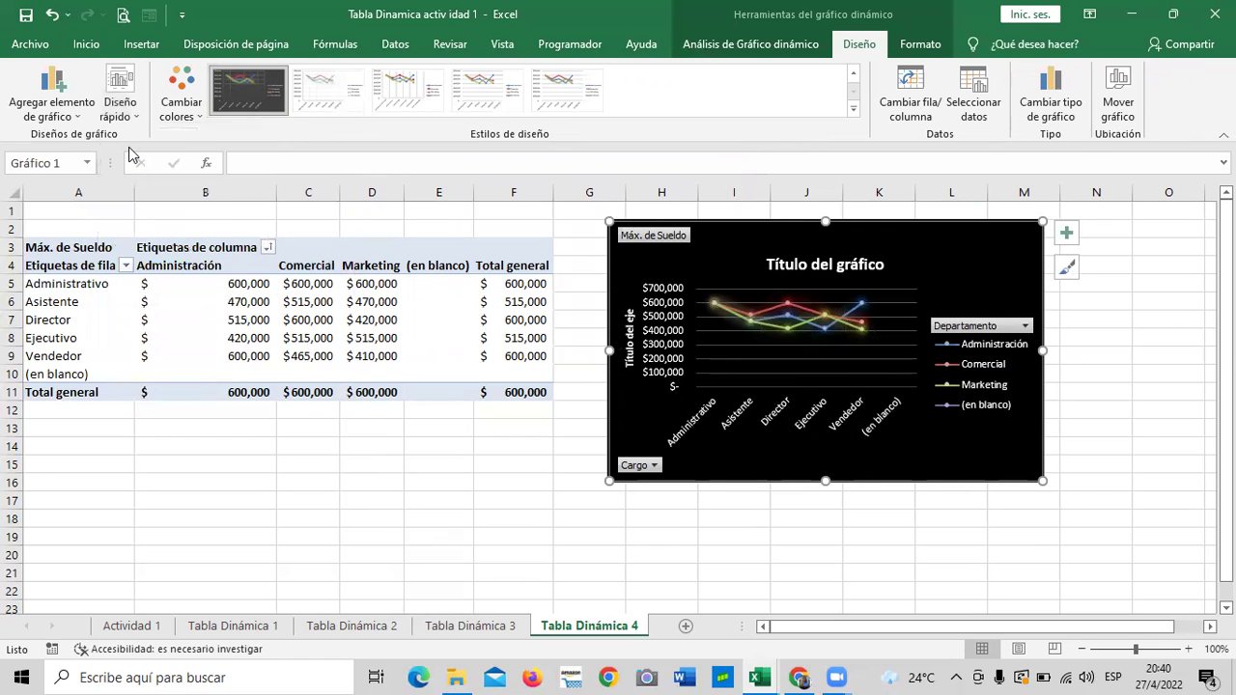
{"action": "left_click", "coordinate": [143, 116]}
{"action": "left_click", "coordinate": [179, 156]}
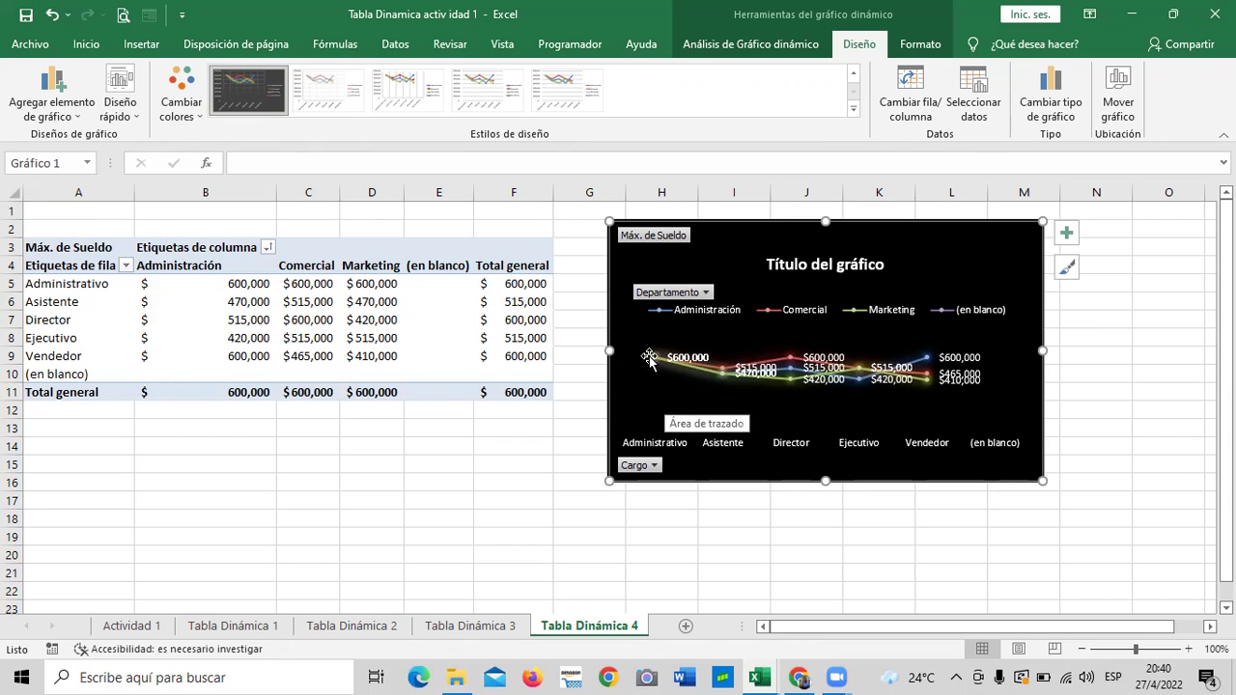
Step: Try the right-legend and Diseño 3 layouts, finishing on an untitled bottom-legend layout
{"action": "left_click", "coordinate": [121, 109]}
{"action": "left_click", "coordinate": [176, 303]}
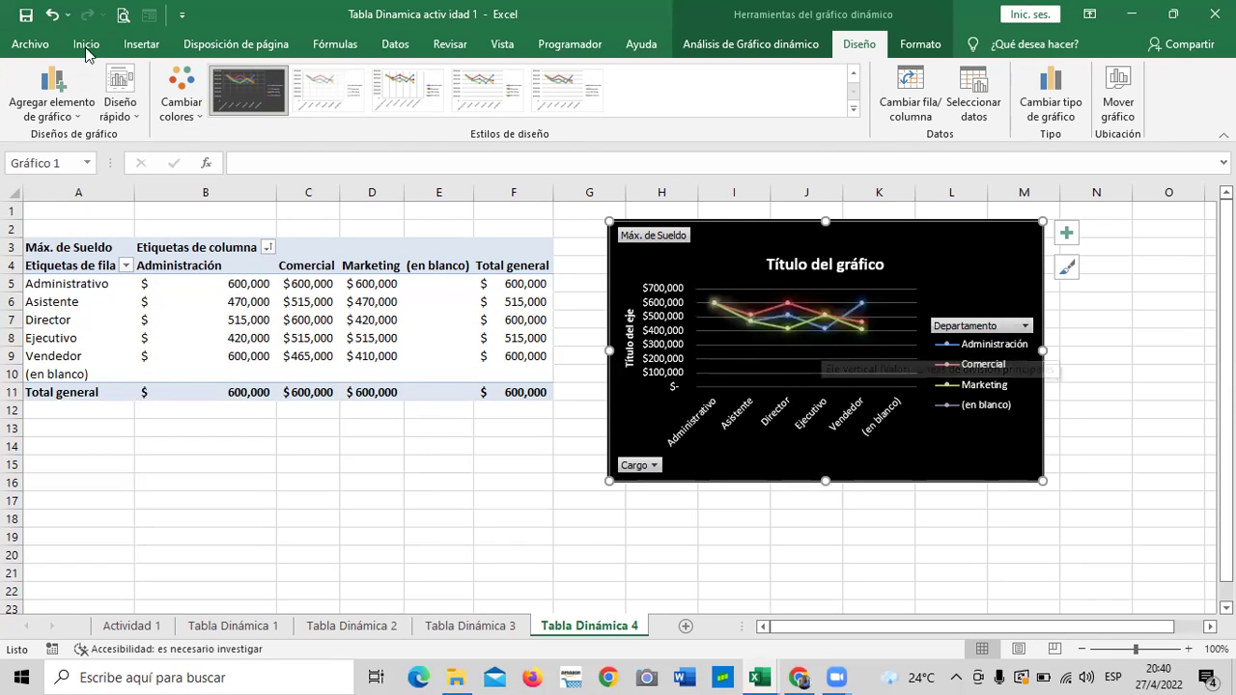
{"action": "left_click", "coordinate": [133, 110]}
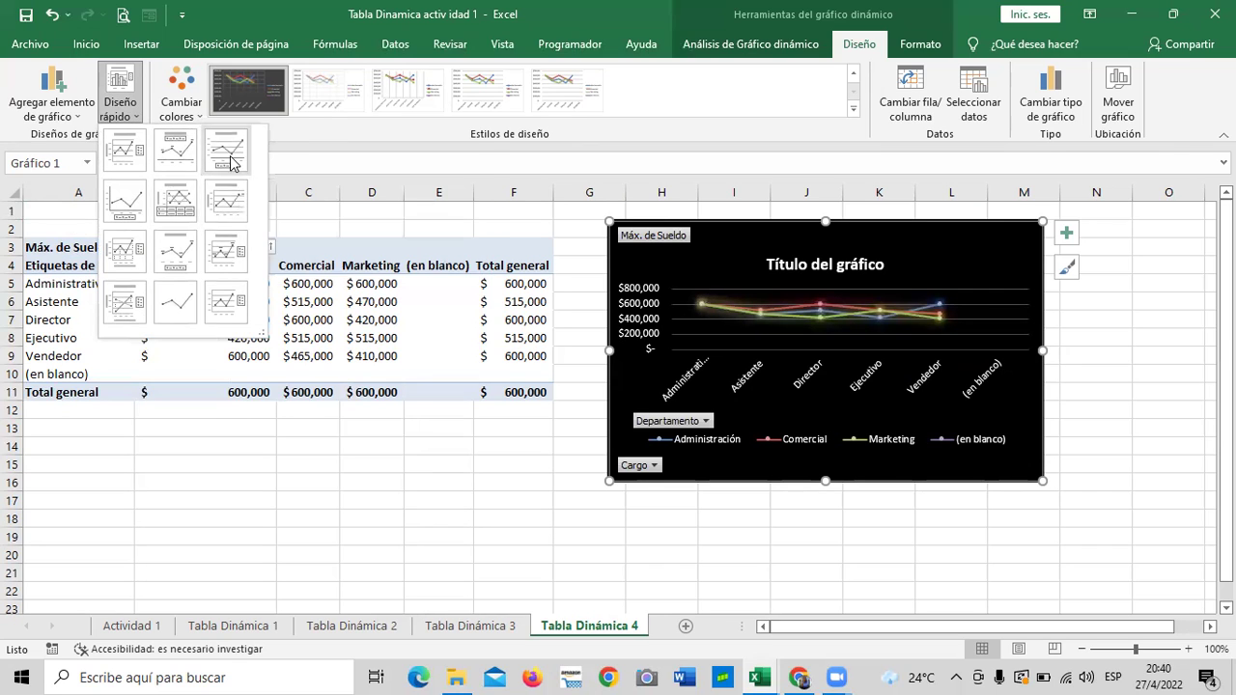
{"action": "left_click", "coordinate": [232, 153]}
{"action": "left_click", "coordinate": [137, 116]}
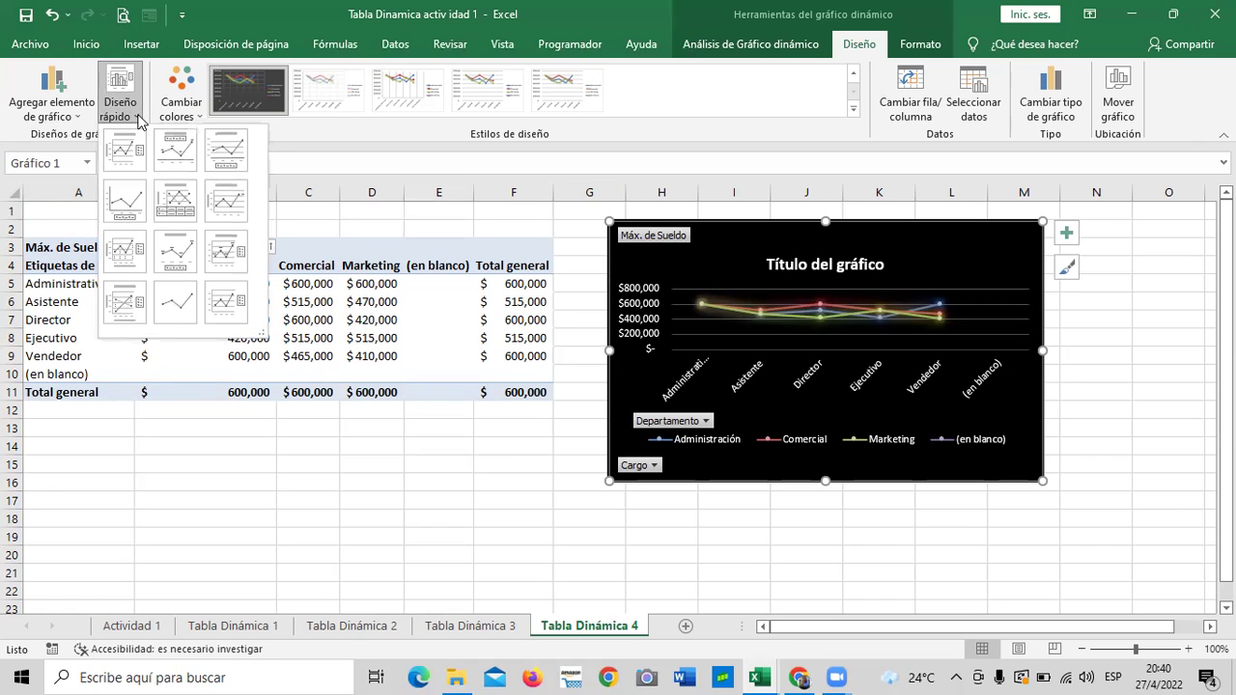
{"action": "left_click", "coordinate": [124, 200]}
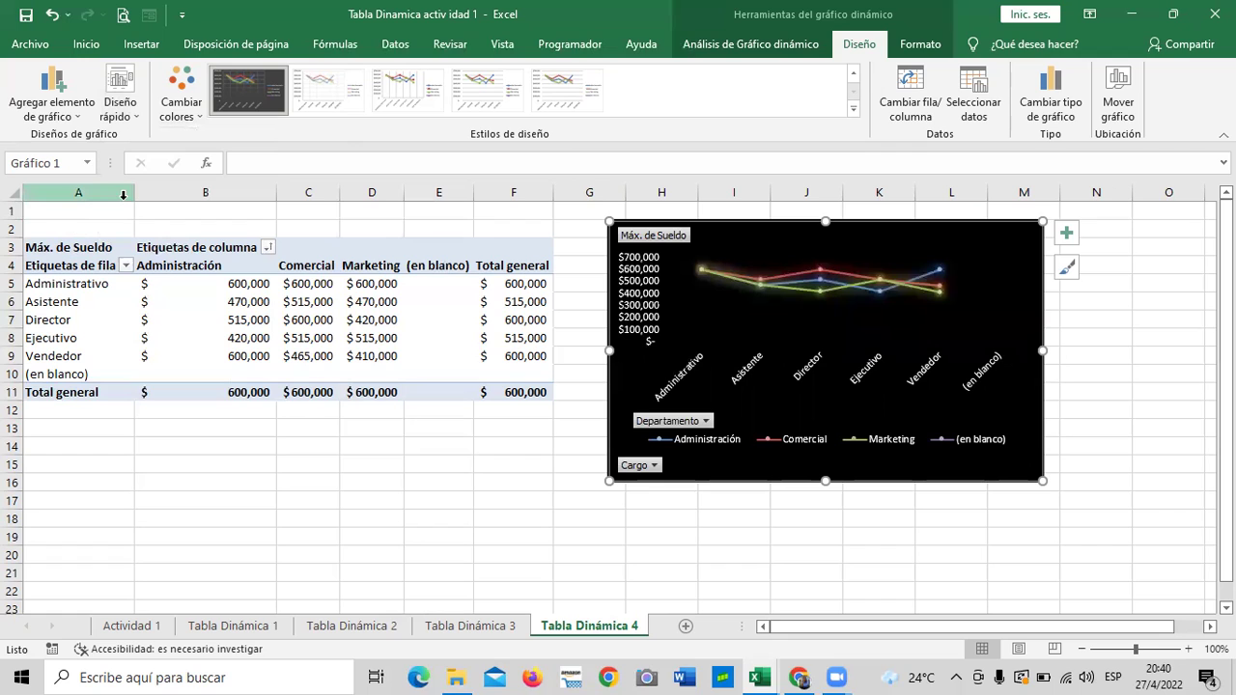
Step: Try quick layouts with a data table and with data labels plus right legend
{"action": "left_click", "coordinate": [135, 115]}
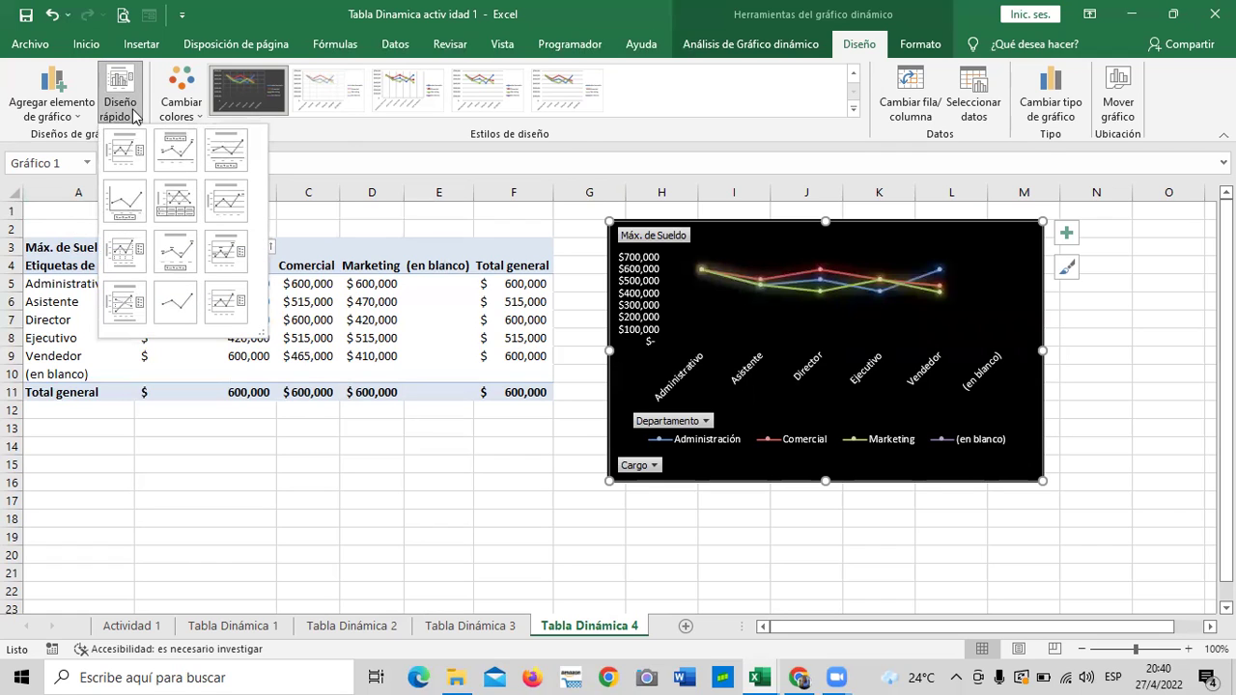
{"action": "left_click", "coordinate": [184, 199]}
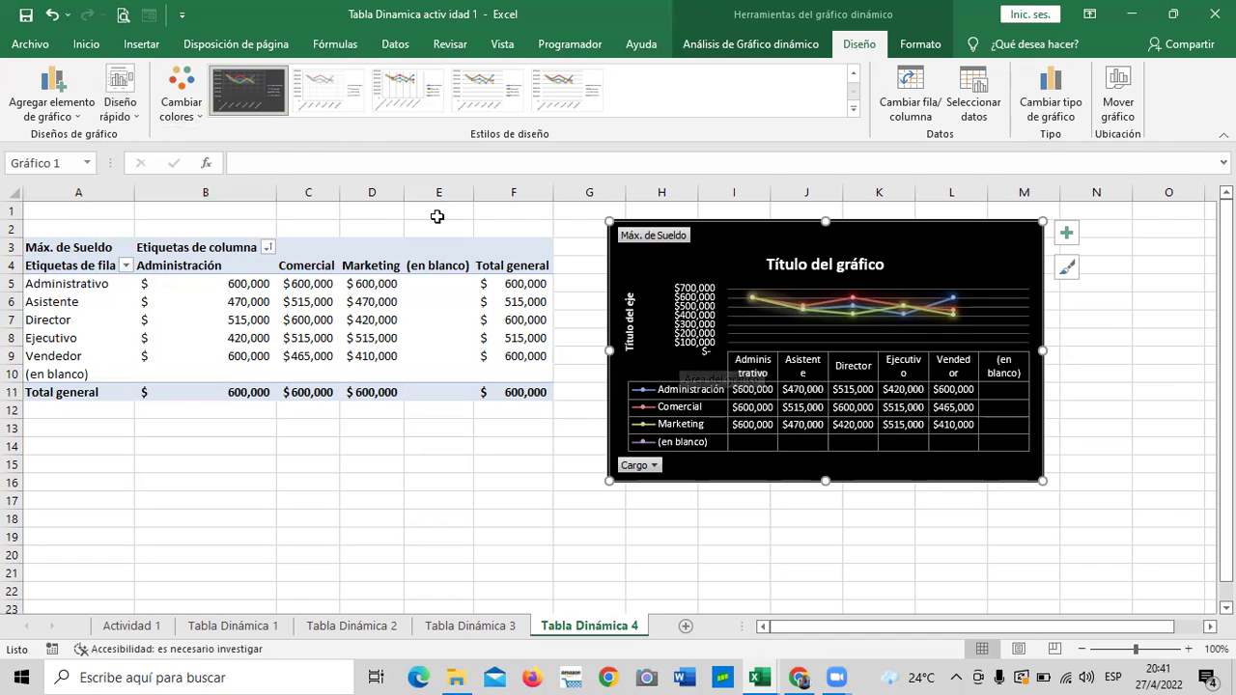
{"action": "left_click", "coordinate": [120, 101]}
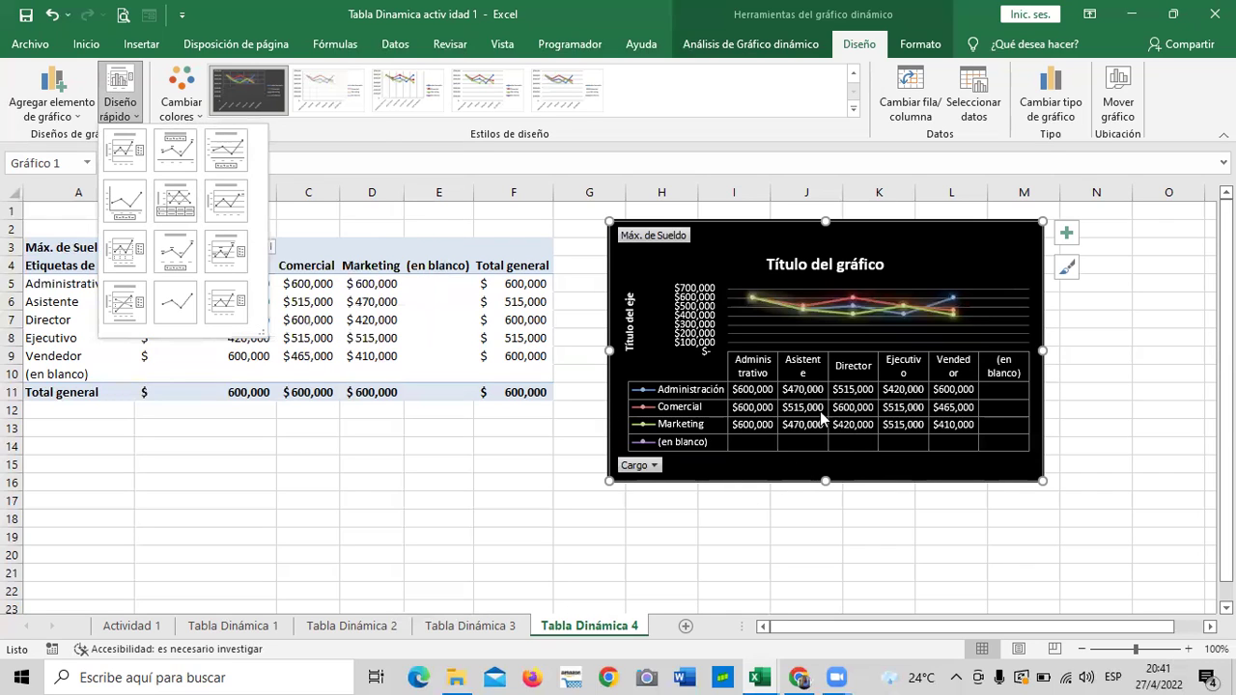
{"action": "key", "text": "Escape"}
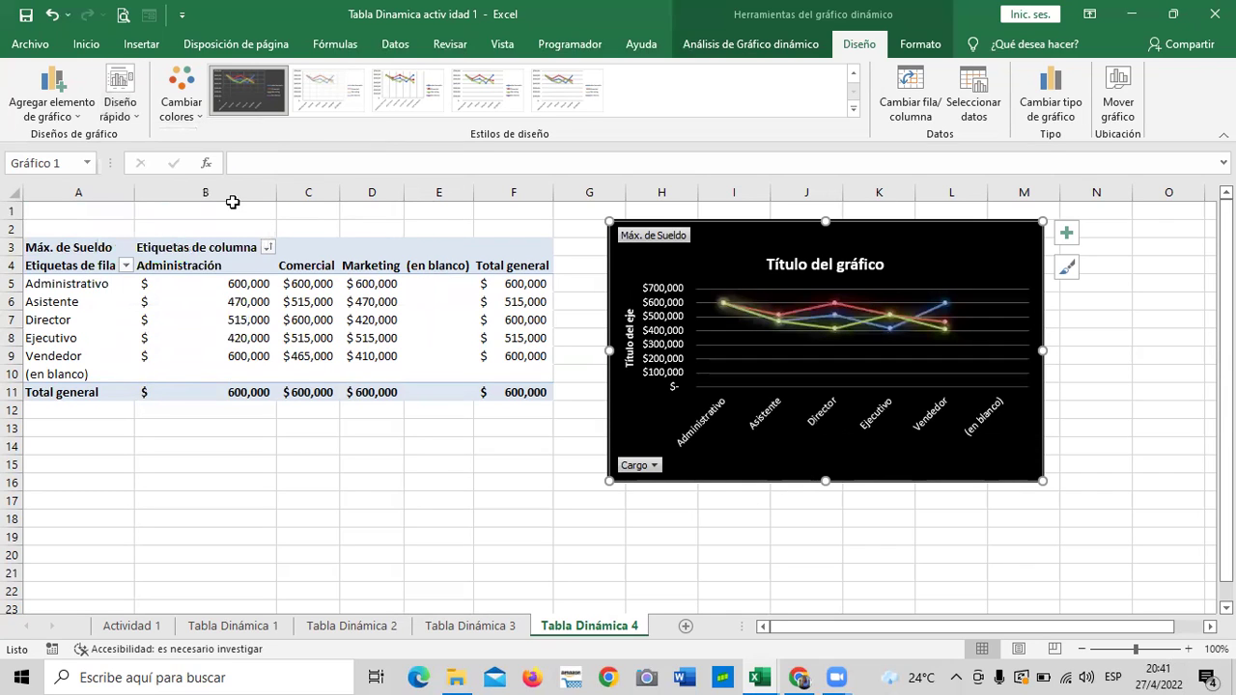
{"action": "left_click", "coordinate": [119, 101]}
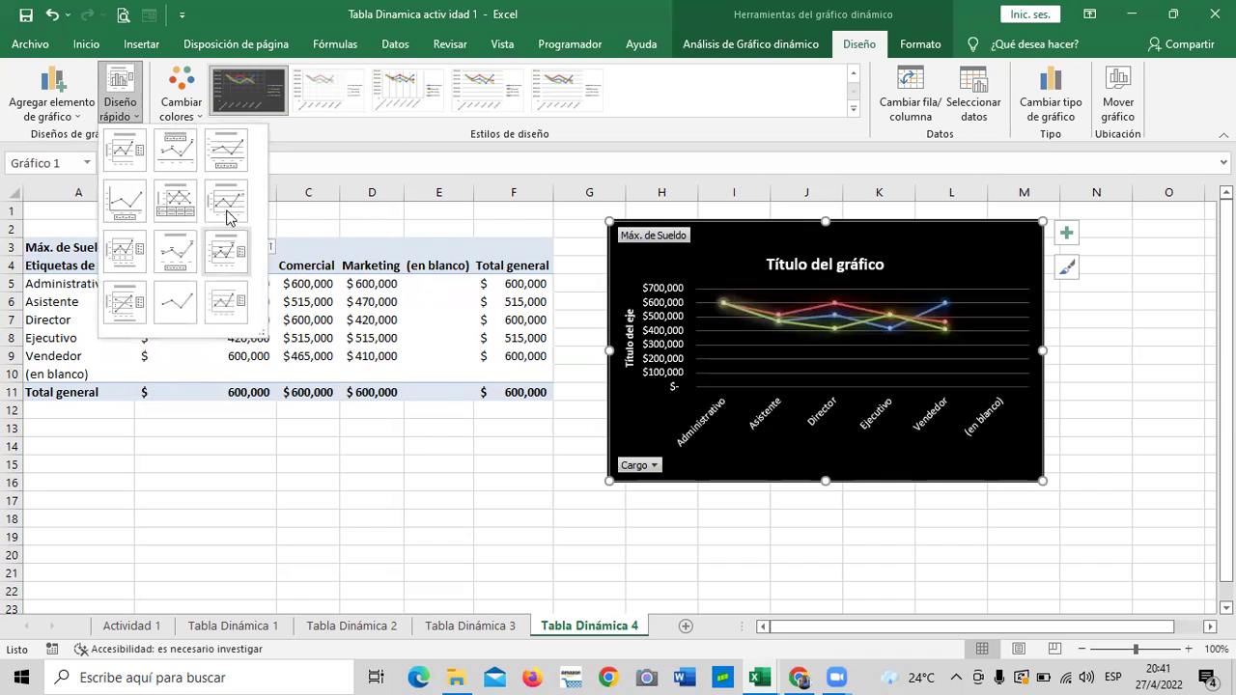
{"action": "left_click", "coordinate": [220, 253]}
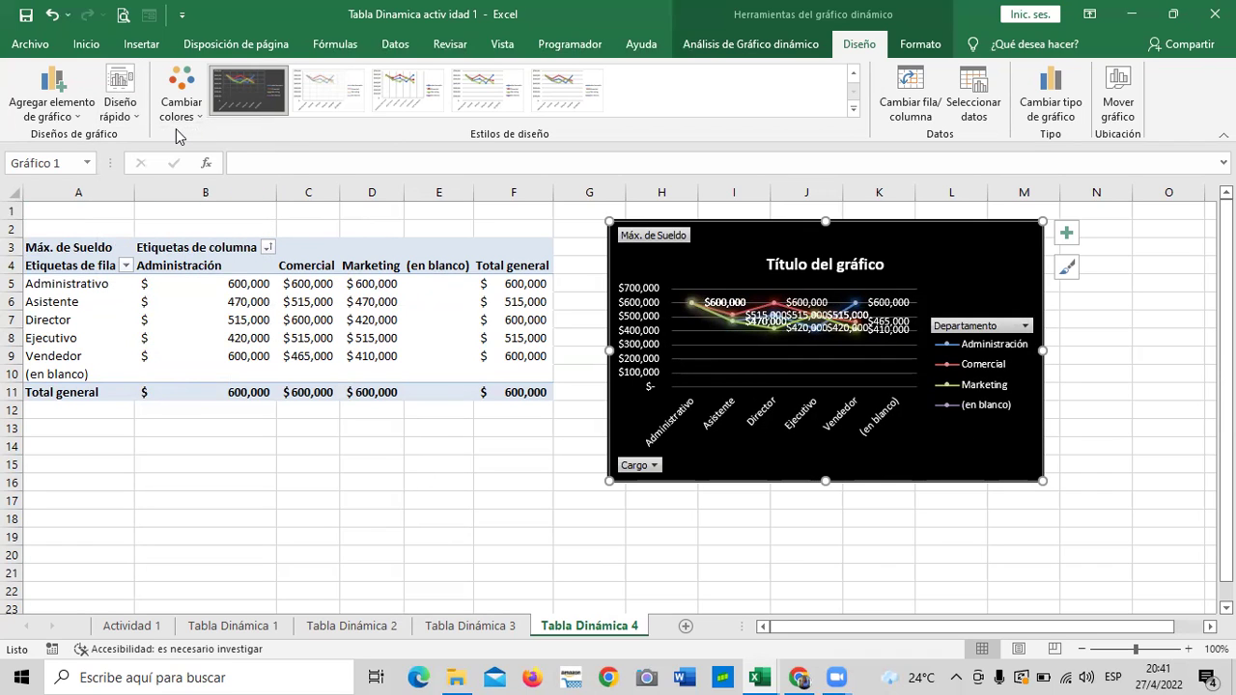
Step: Try a titled data-label layout, then settle on the layout with axes and axis titles
{"action": "left_click", "coordinate": [119, 108]}
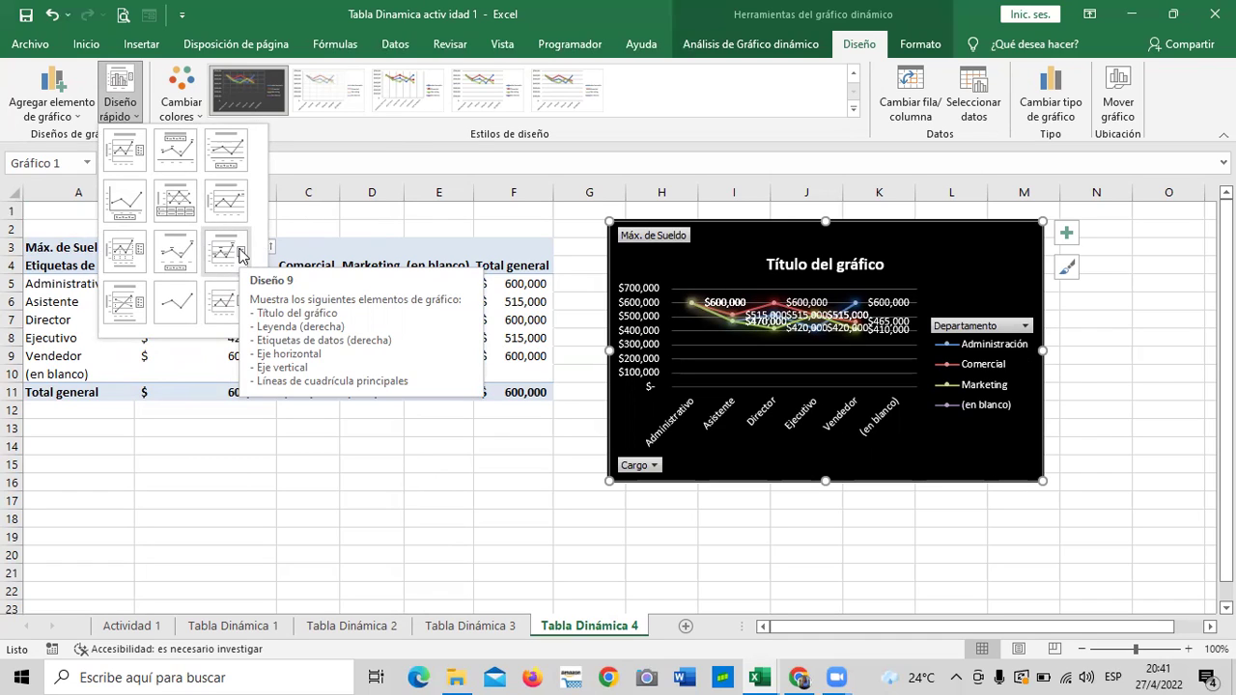
{"action": "left_click", "coordinate": [179, 251]}
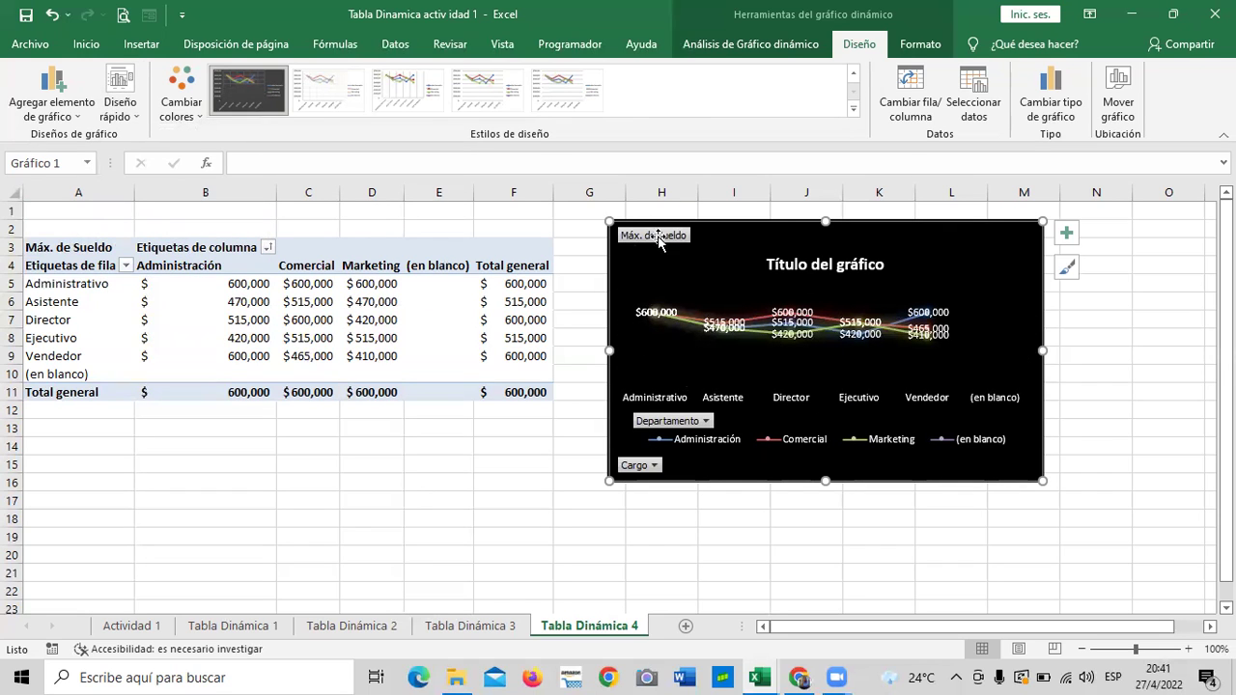
{"action": "left_click", "coordinate": [121, 106]}
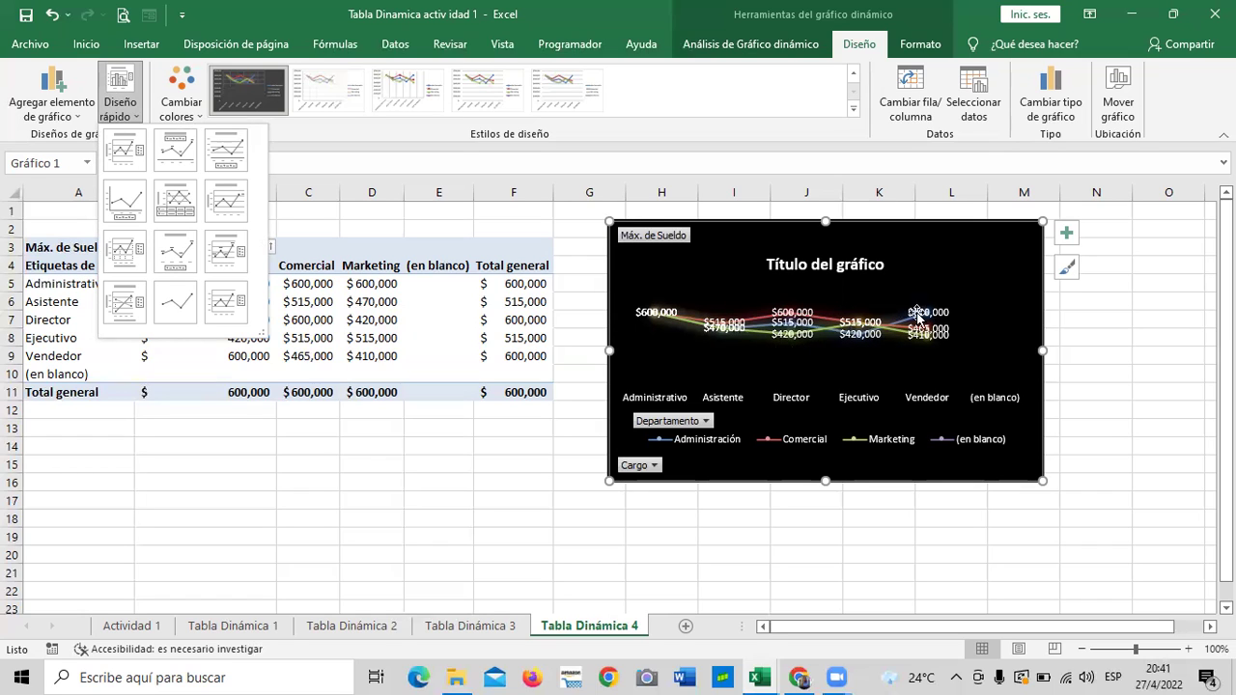
{"action": "left_click", "coordinate": [132, 248]}
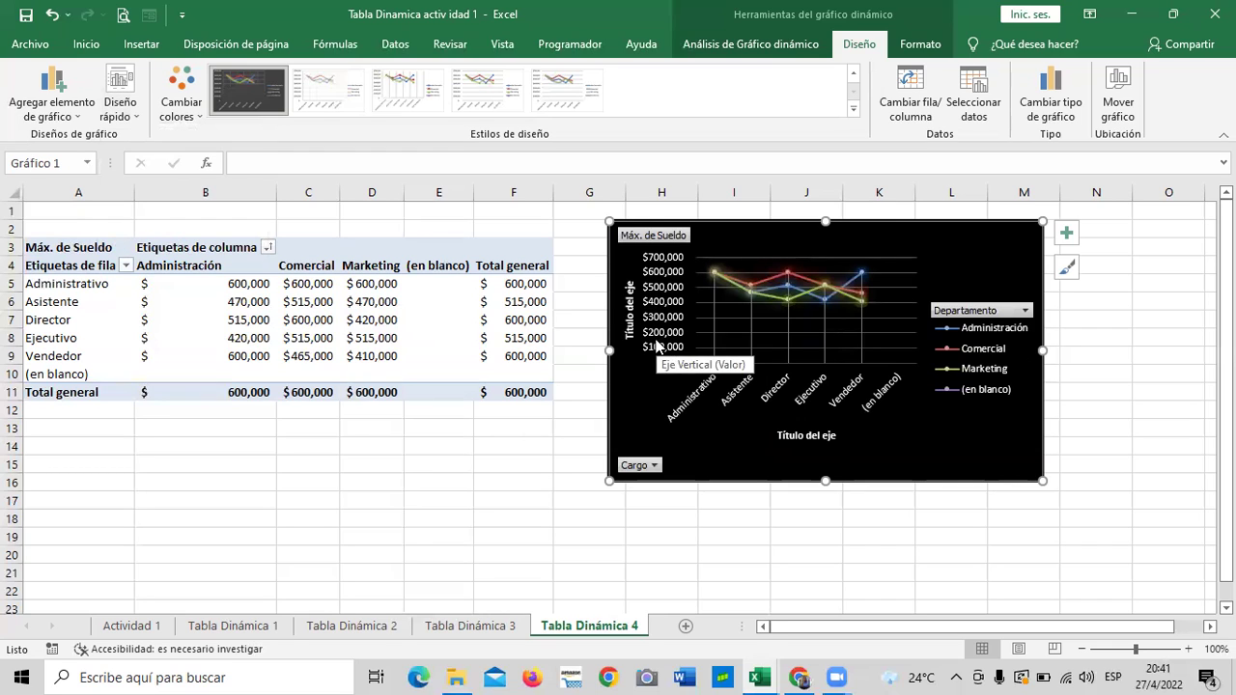
Step: Try a titled layout, then apply Layout 11 so only the glowing series lines remain
{"action": "left_click", "coordinate": [132, 118]}
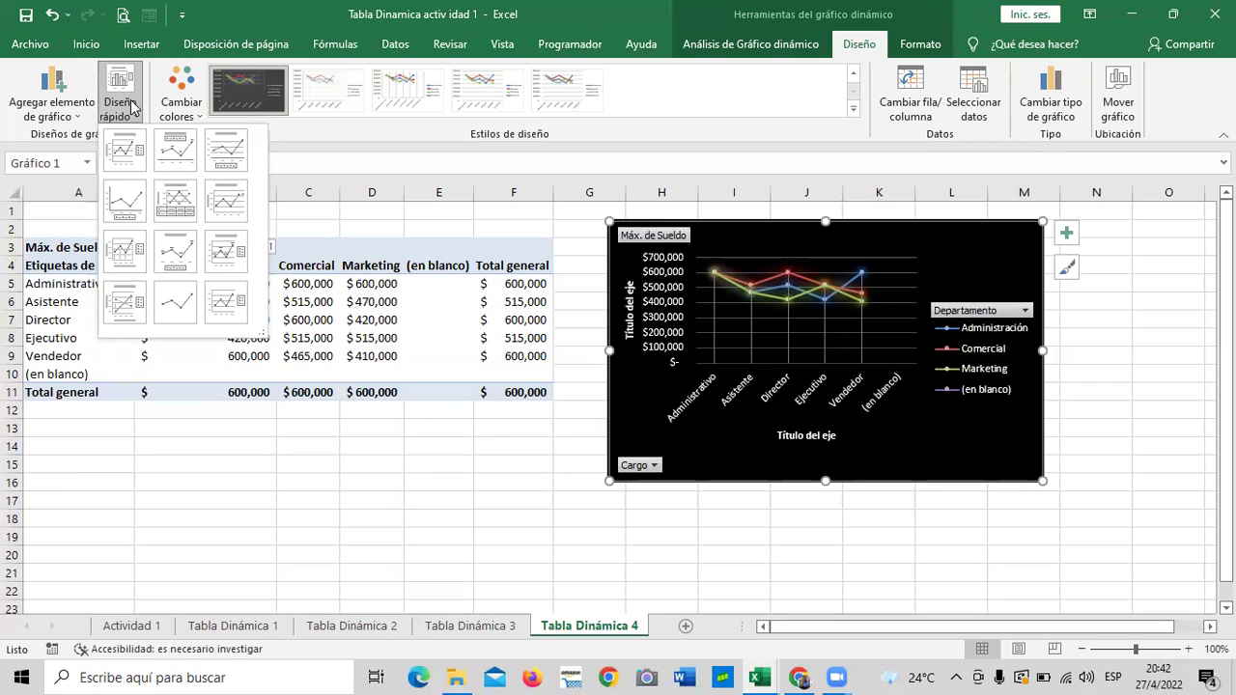
{"action": "left_click", "coordinate": [124, 303]}
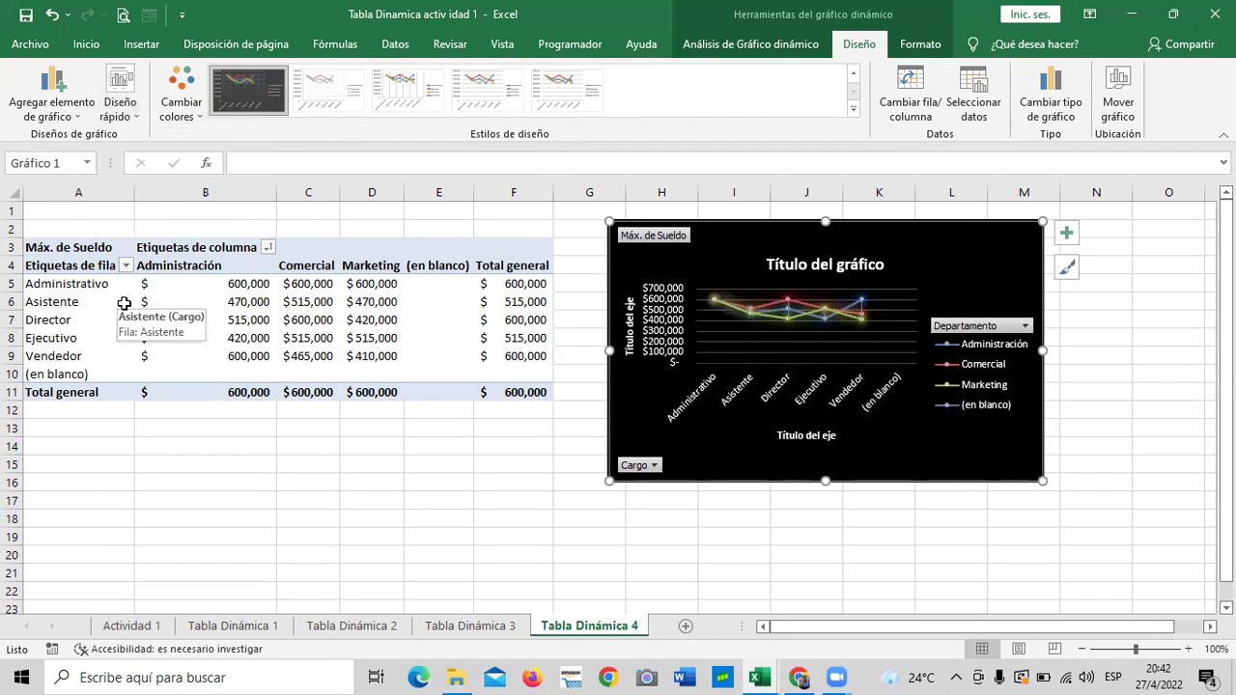
{"action": "left_click", "coordinate": [118, 97]}
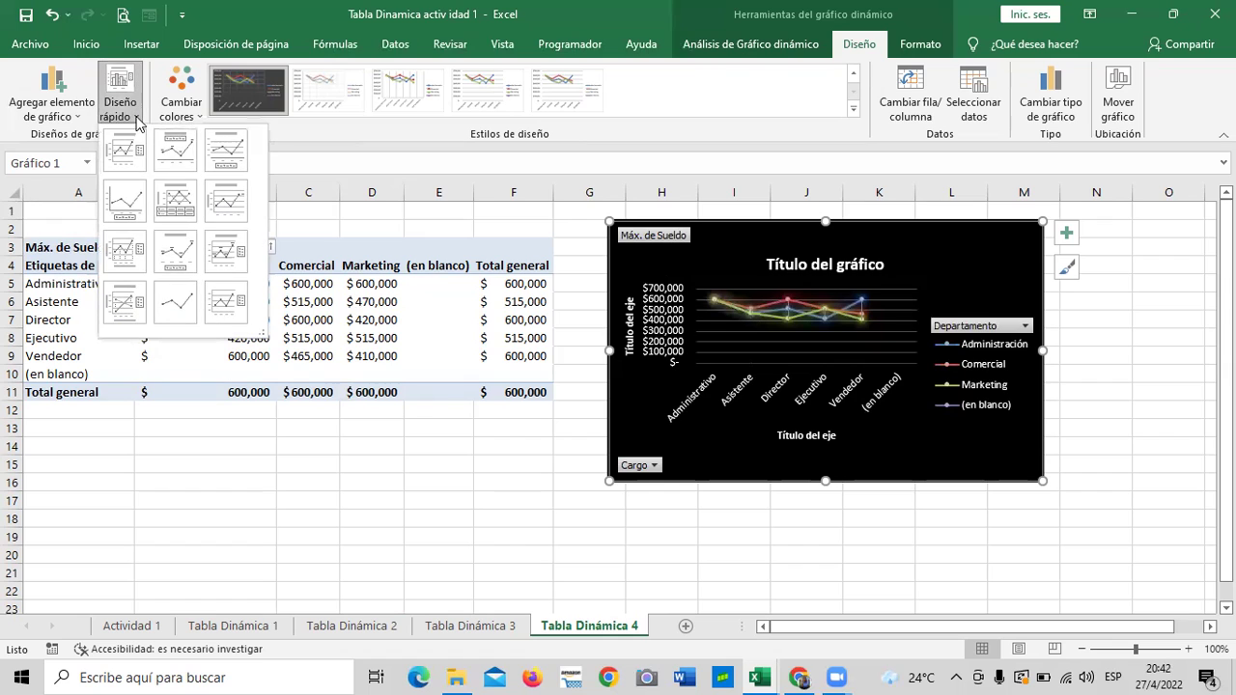
{"action": "left_click", "coordinate": [178, 303]}
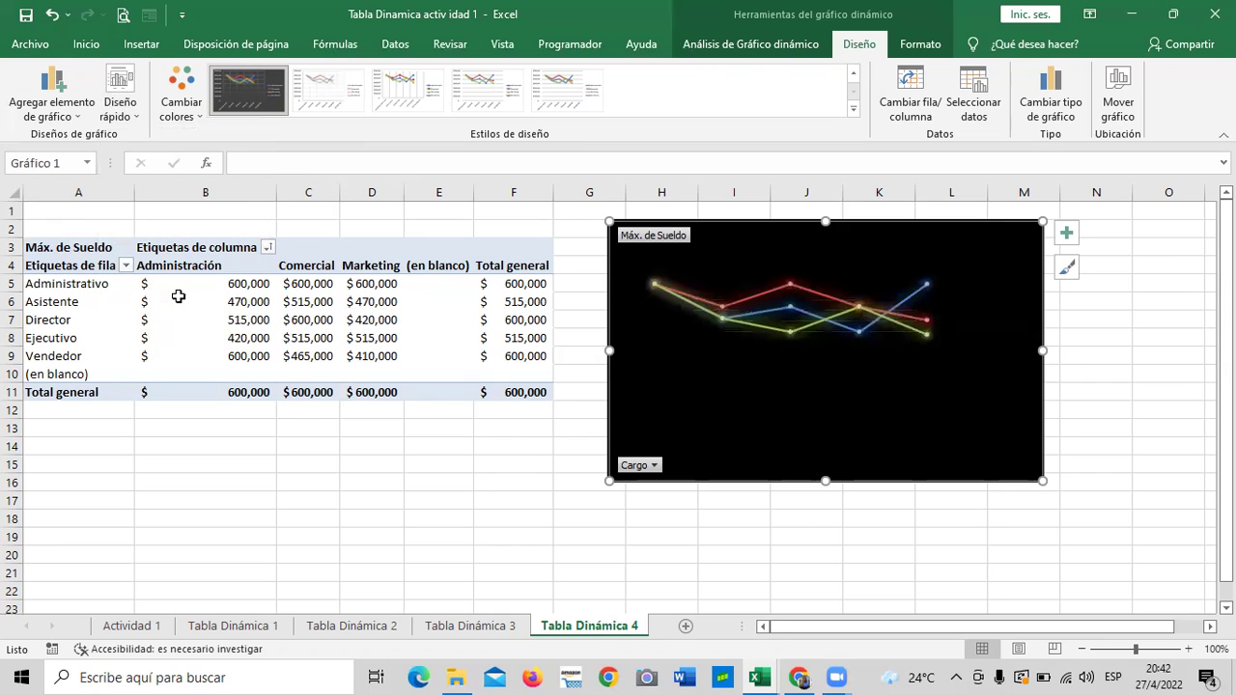
{"action": "left_click", "coordinate": [131, 114]}
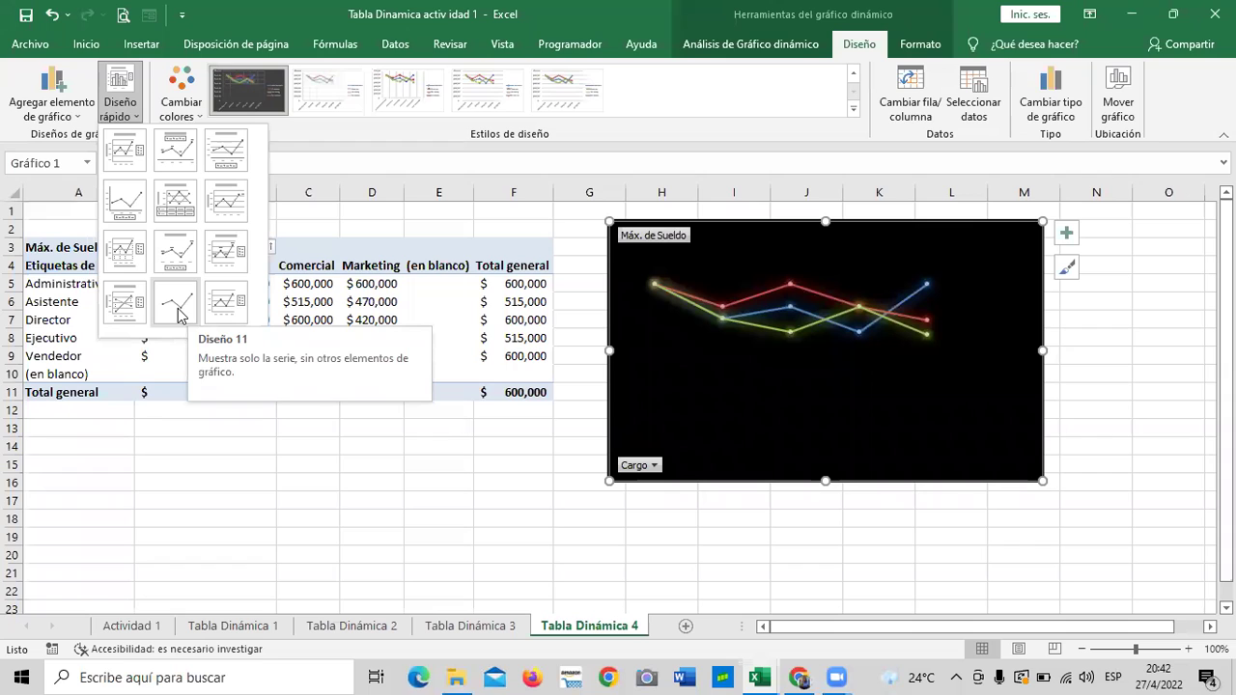
{"action": "left_click", "coordinate": [828, 391]}
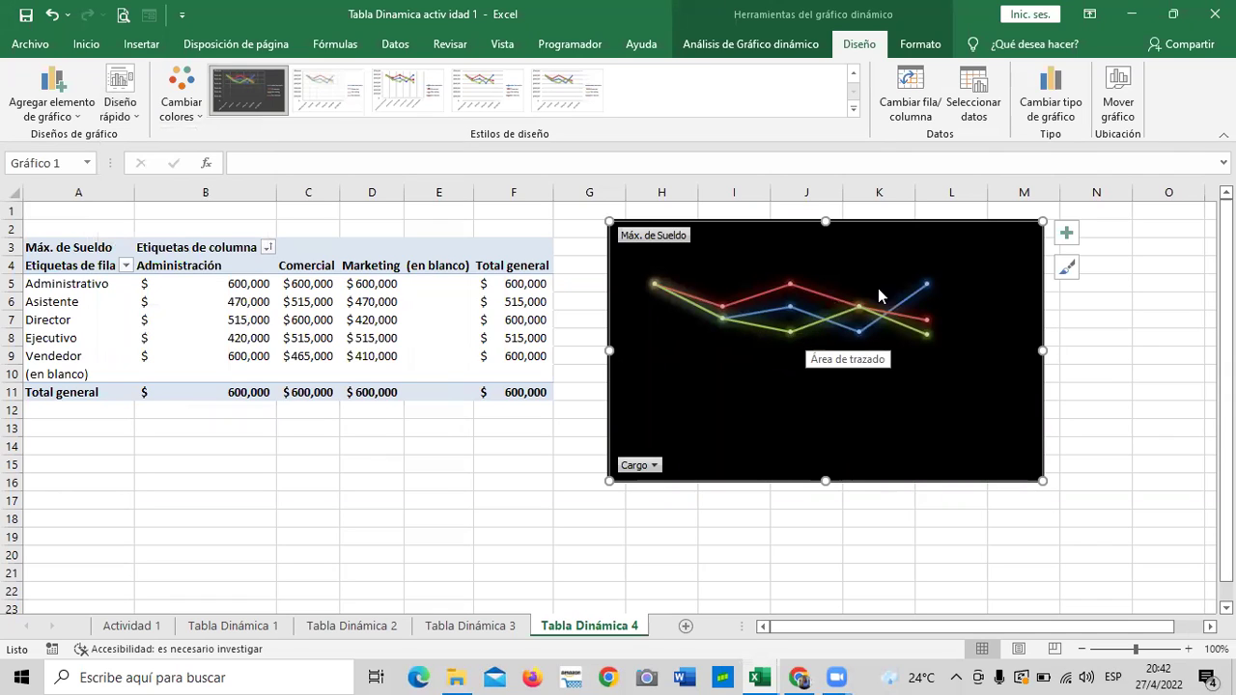
Step: Inspect the Marketing, Administración and Comercial series and plot area, then open the Cargo filter
{"action": "left_click", "coordinate": [654, 287]}
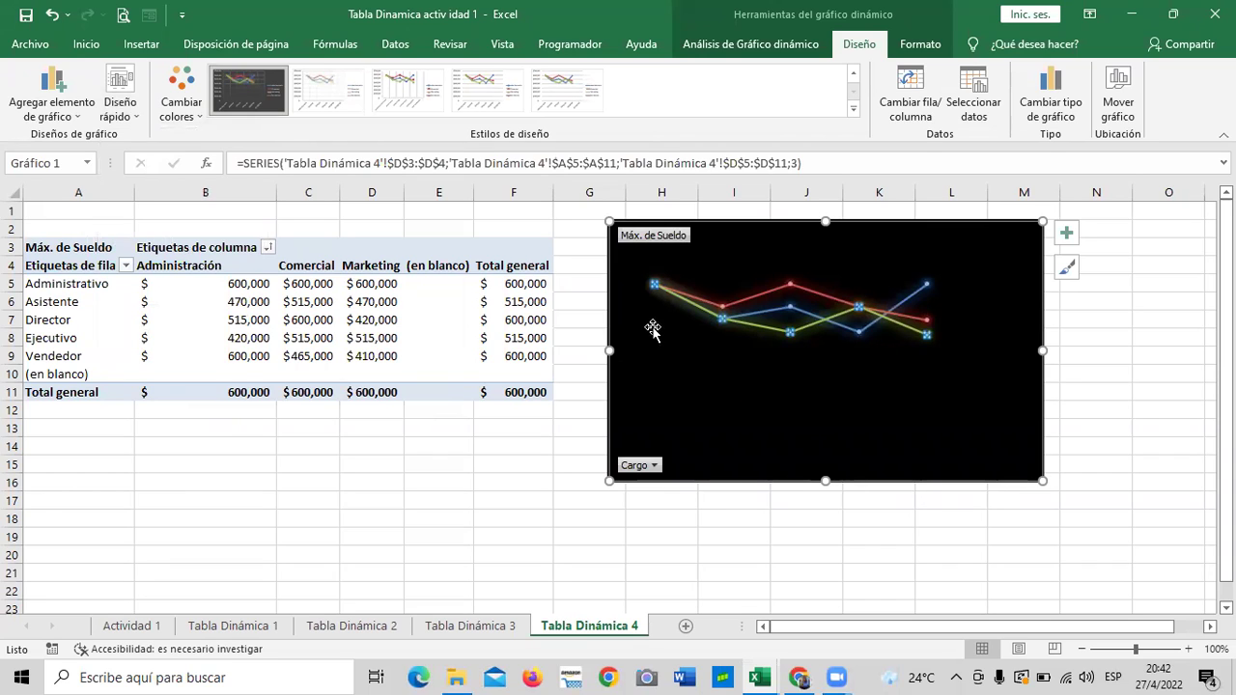
{"action": "left_click", "coordinate": [654, 294]}
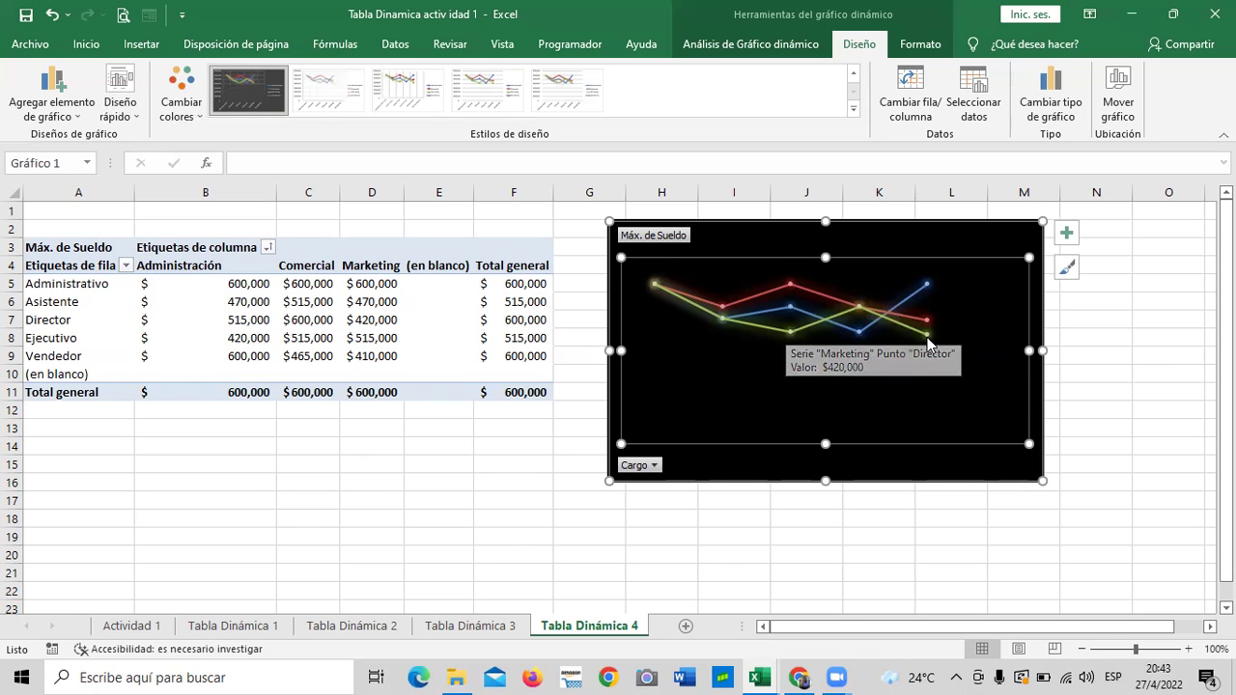
{"action": "left_click", "coordinate": [790, 305]}
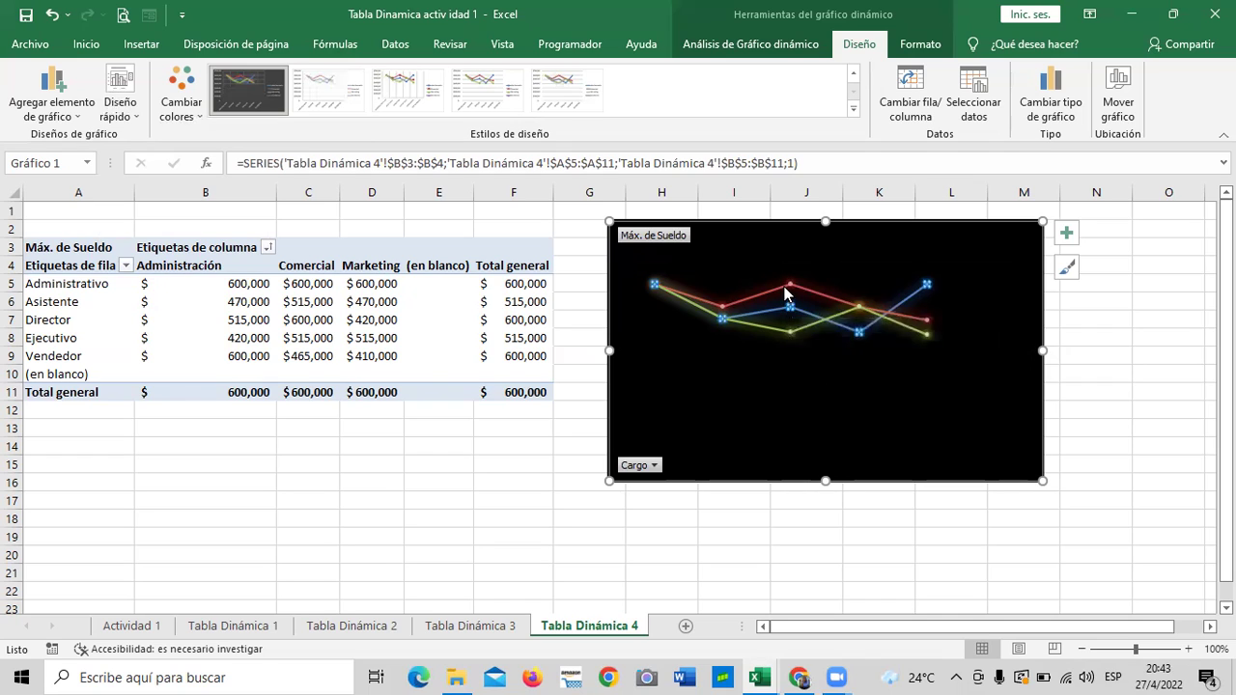
{"action": "mouse_move", "coordinate": [790, 285]}
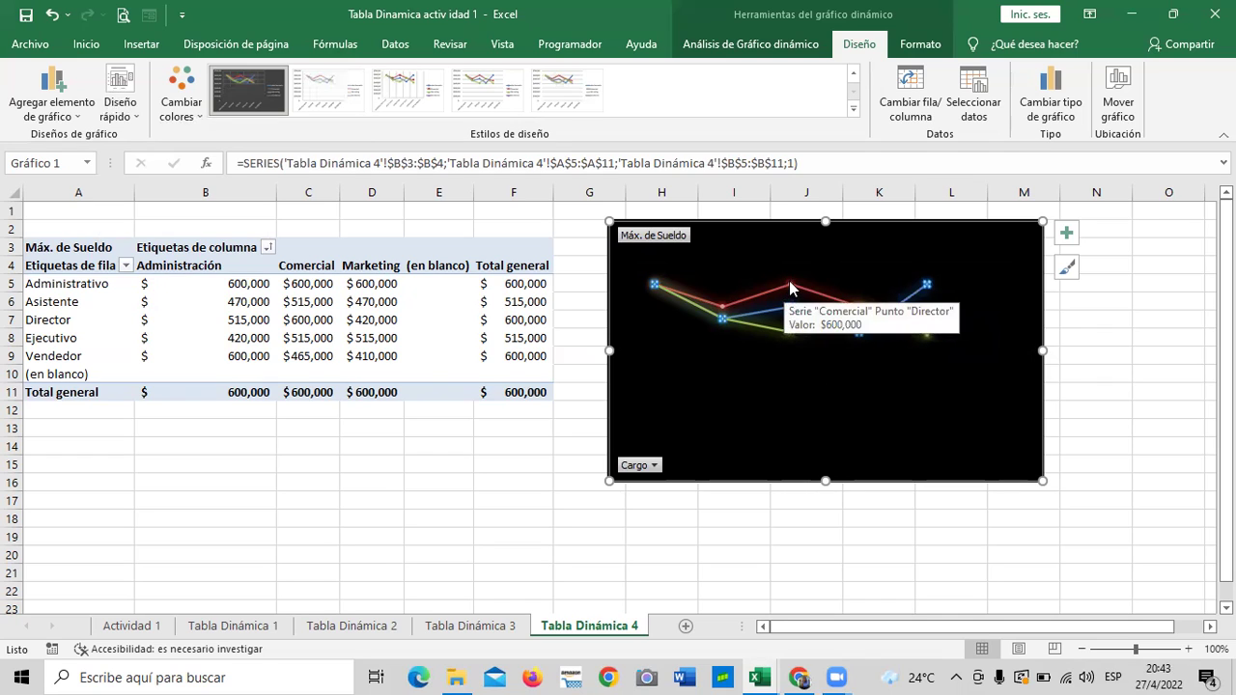
{"action": "left_click", "coordinate": [790, 286]}
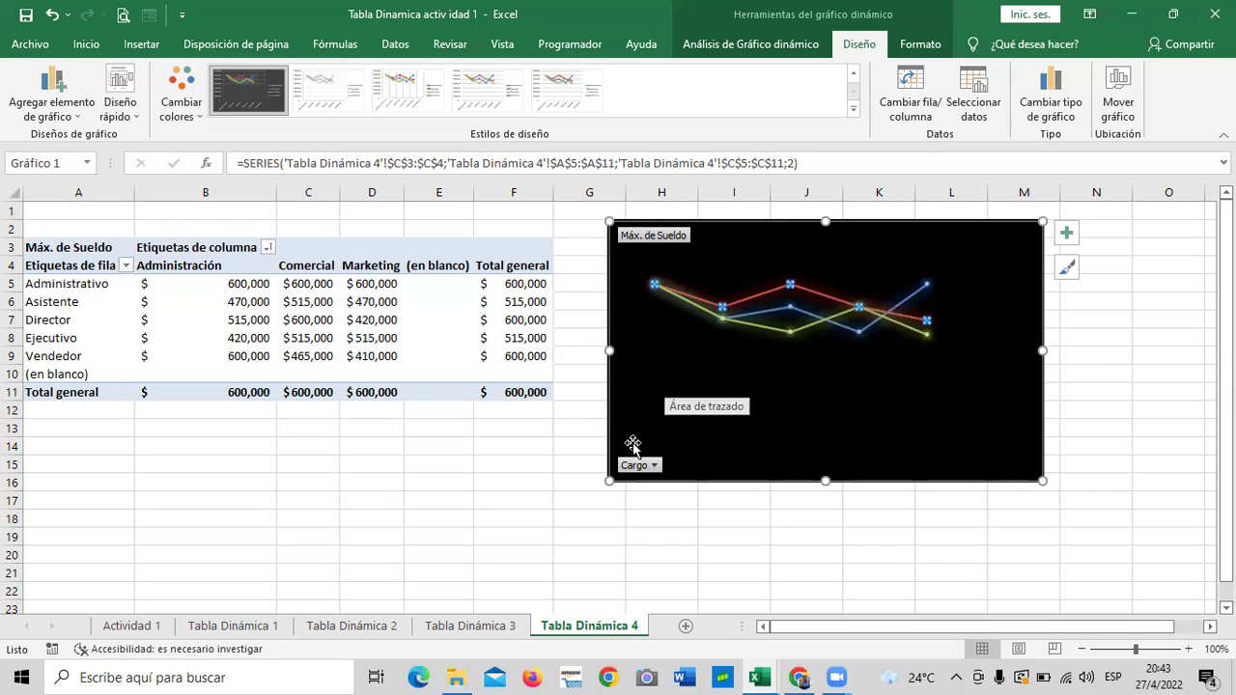
{"action": "left_click", "coordinate": [653, 466]}
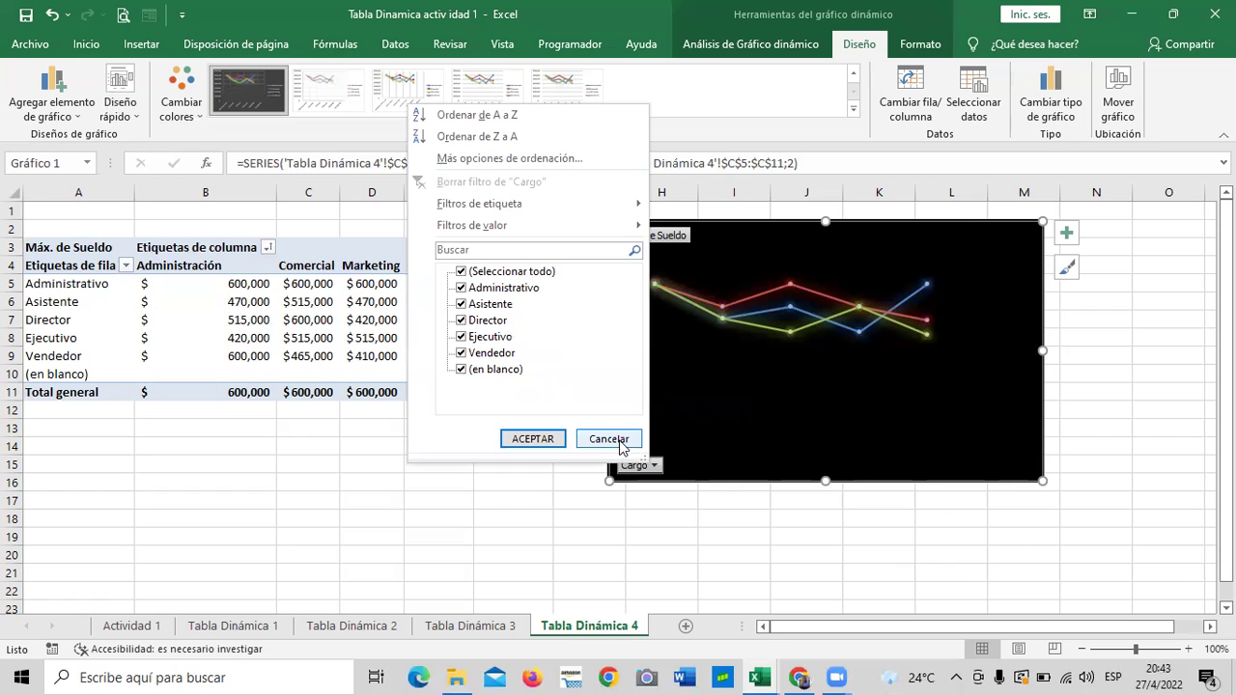
Step: Cancel the Cargo filter and swap rows/columns twice, leaving the chart's layout of data unchanged
{"action": "left_click", "coordinate": [619, 439]}
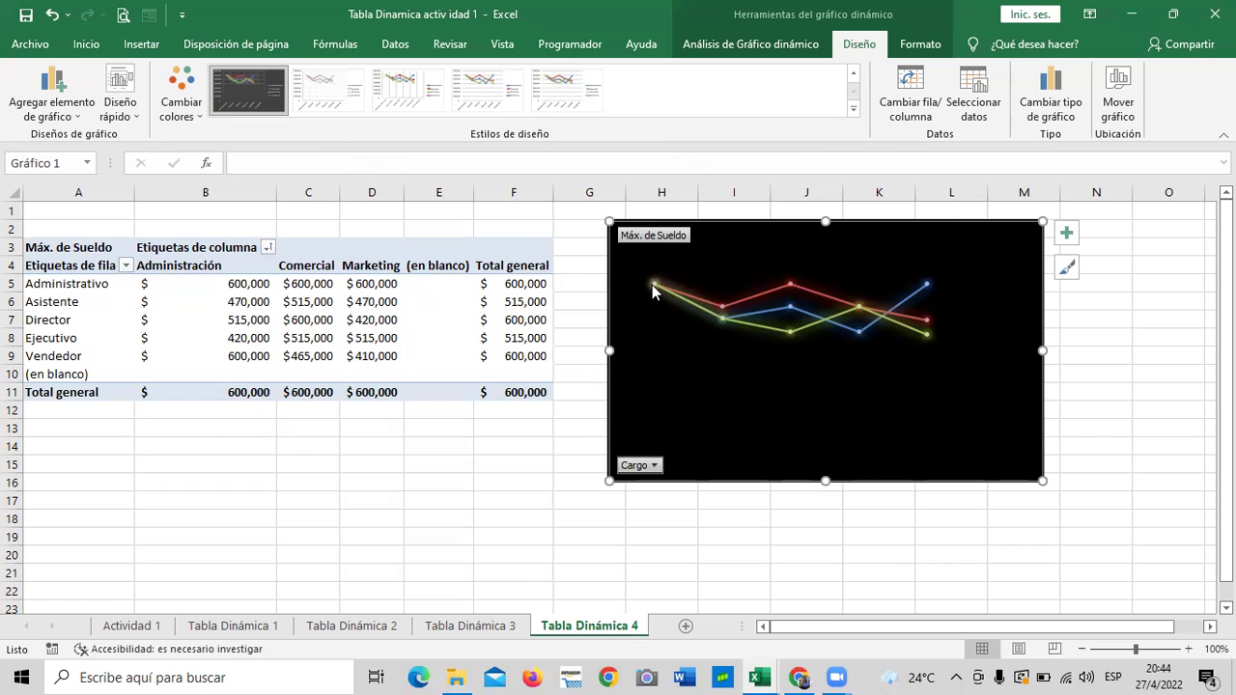
{"action": "mouse_move", "coordinate": [900, 287]}
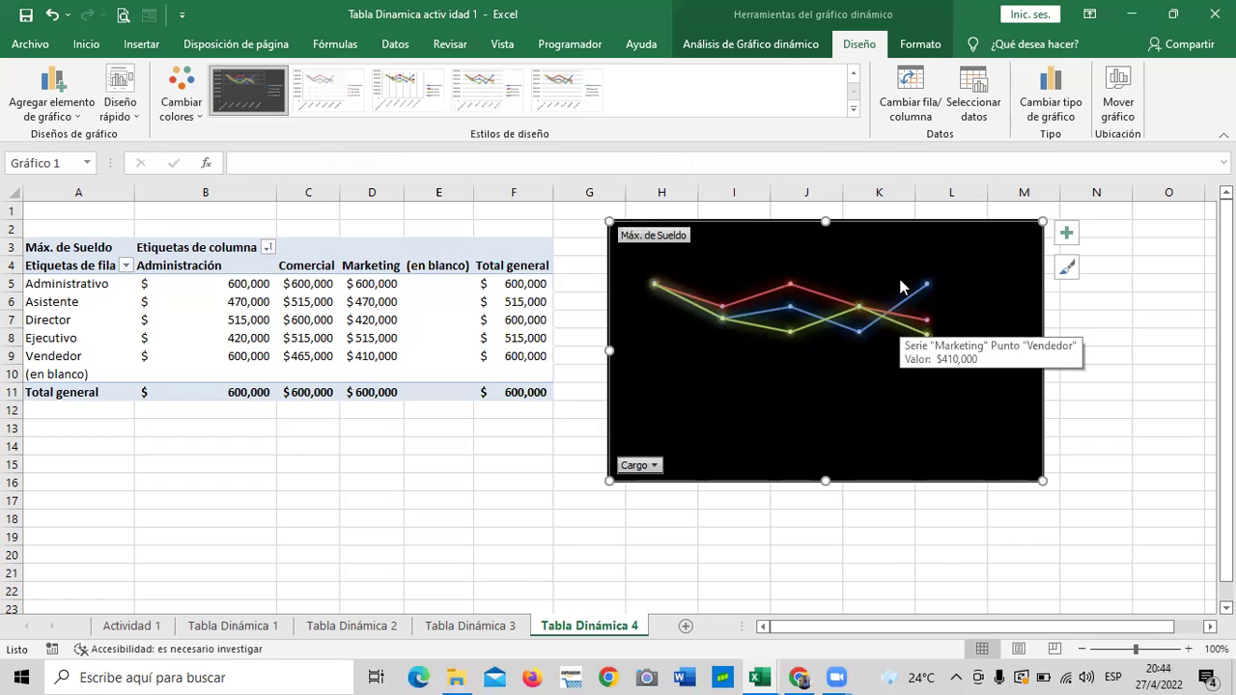
{"action": "left_click", "coordinate": [916, 88]}
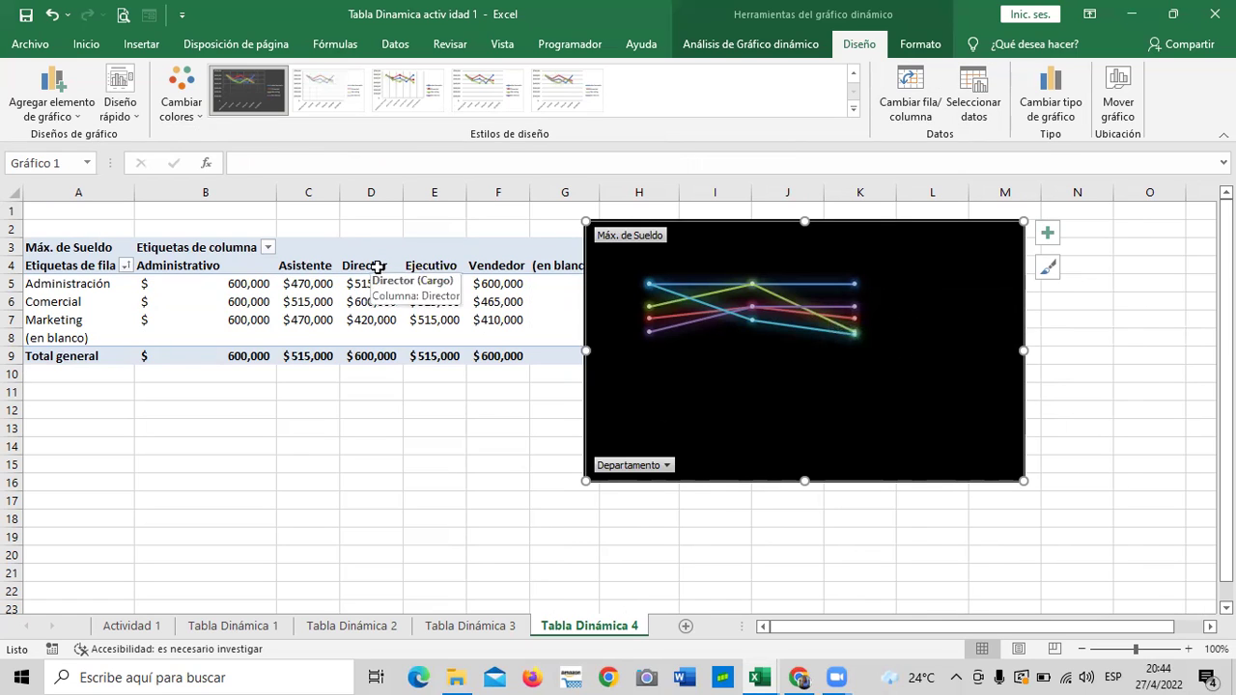
{"action": "left_click", "coordinate": [911, 92]}
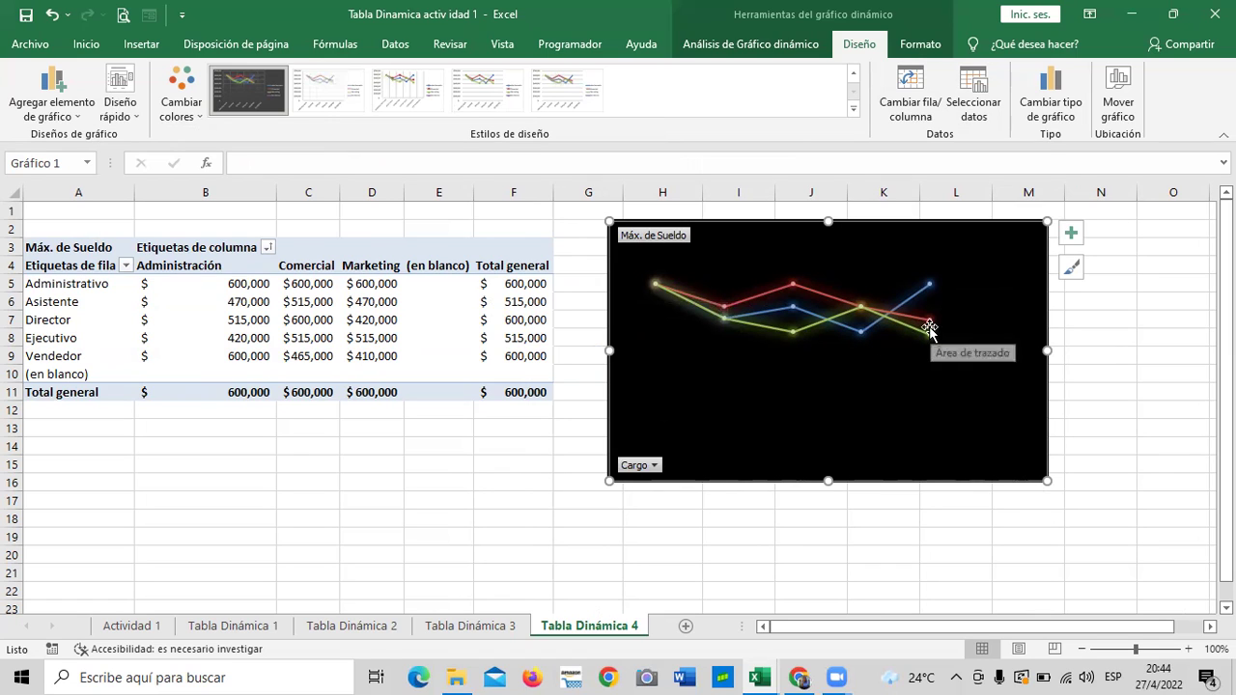
{"action": "left_click", "coordinate": [654, 465]}
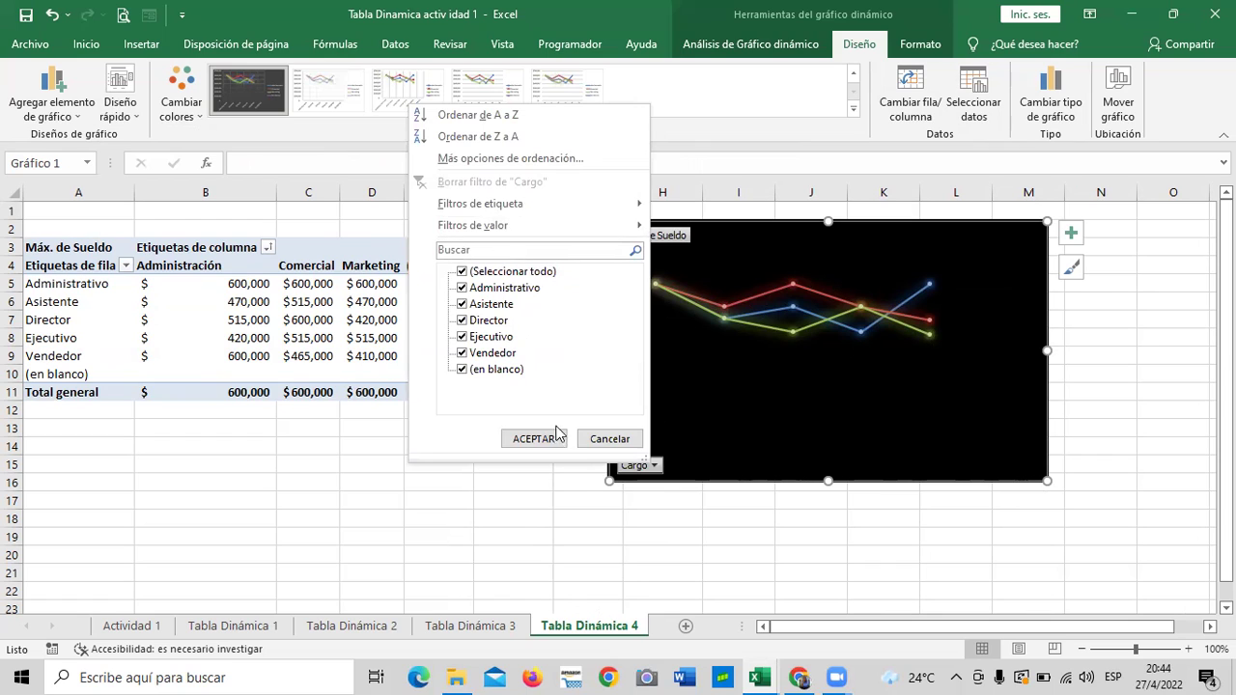
{"action": "left_click", "coordinate": [609, 439]}
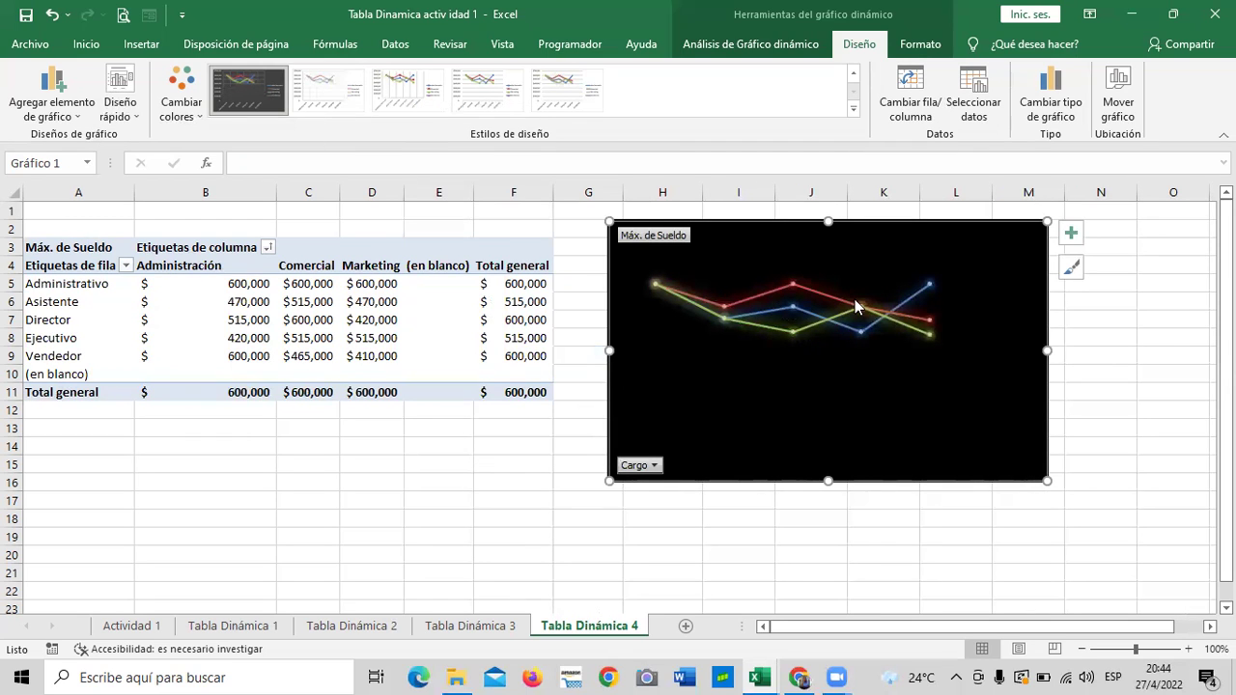
{"action": "left_click", "coordinate": [133, 114]}
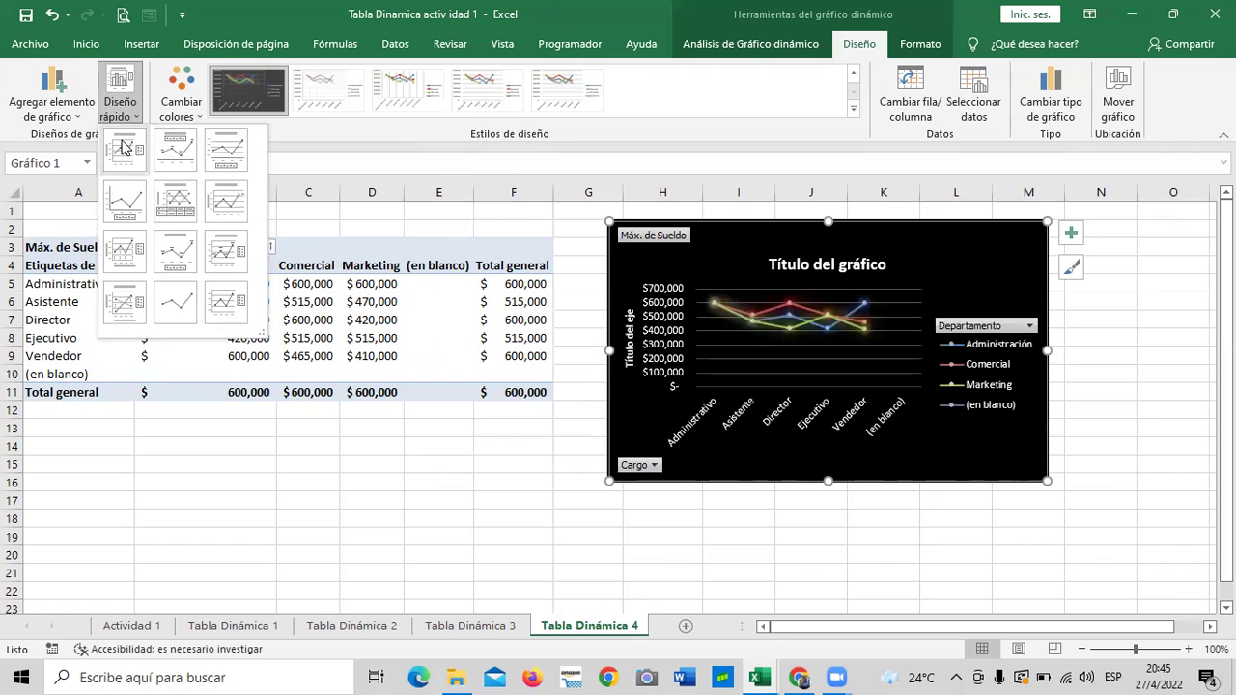
Step: Apply the layout with salary axis and right-side legend, then enlarge the chart down-right
{"action": "left_click", "coordinate": [232, 310]}
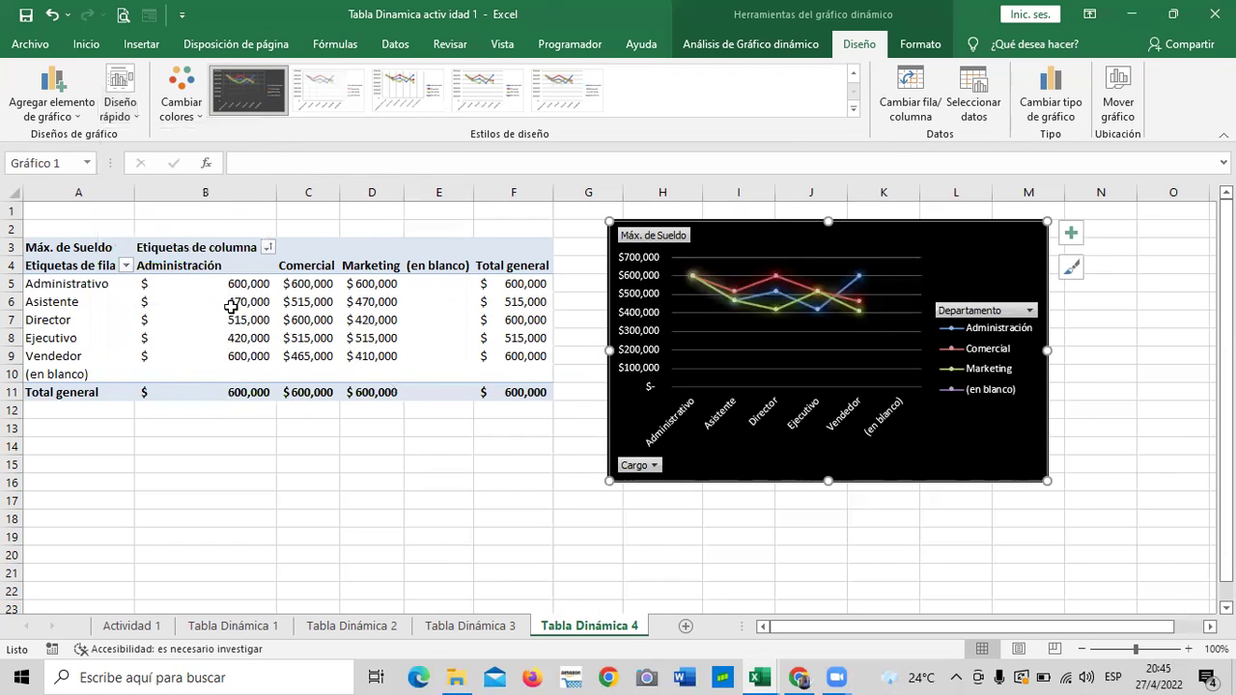
{"action": "scroll", "coordinate": [869, 527], "scroll_direction": "down", "scroll_amount": 1}
{"action": "scroll", "coordinate": [886, 571], "scroll_direction": "up", "scroll_amount": 1}
{"action": "left_click_drag", "start_coordinate": [1047, 480], "coordinate": [1106, 550]}
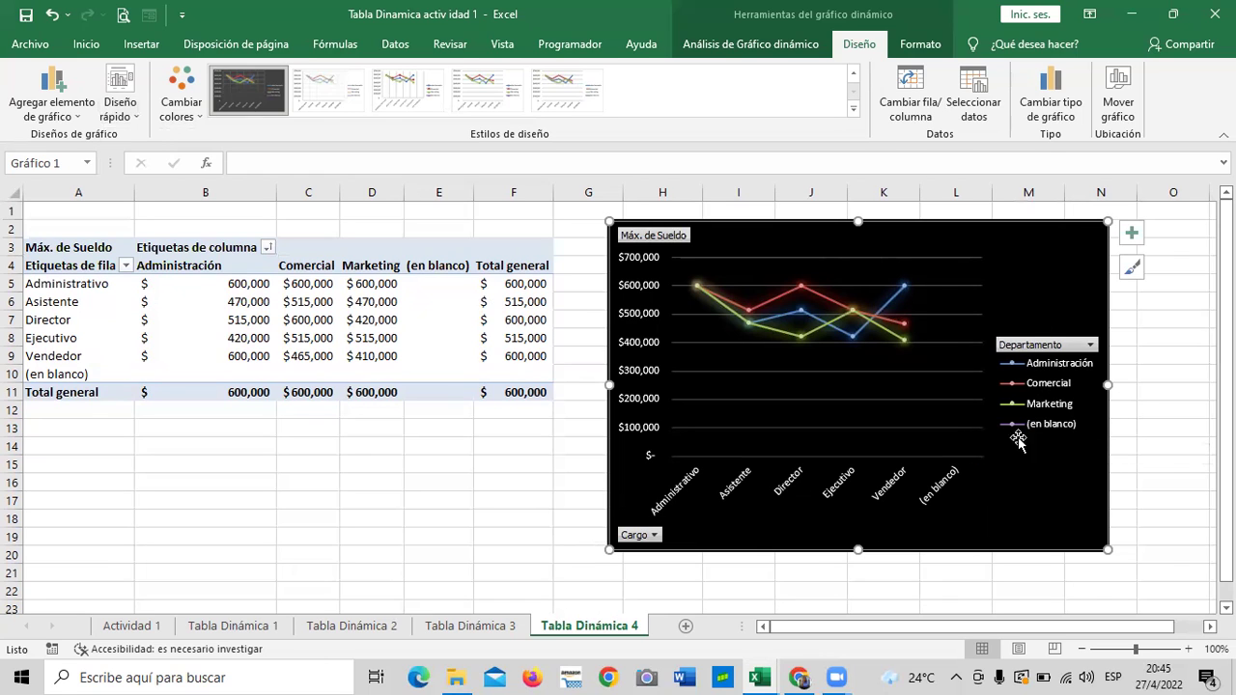
Step: Exclude the (en blanco) entry from the Cargo field filter
{"action": "left_click", "coordinate": [629, 537]}
{"action": "left_click", "coordinate": [454, 441]}
{"action": "left_click", "coordinate": [519, 508]}
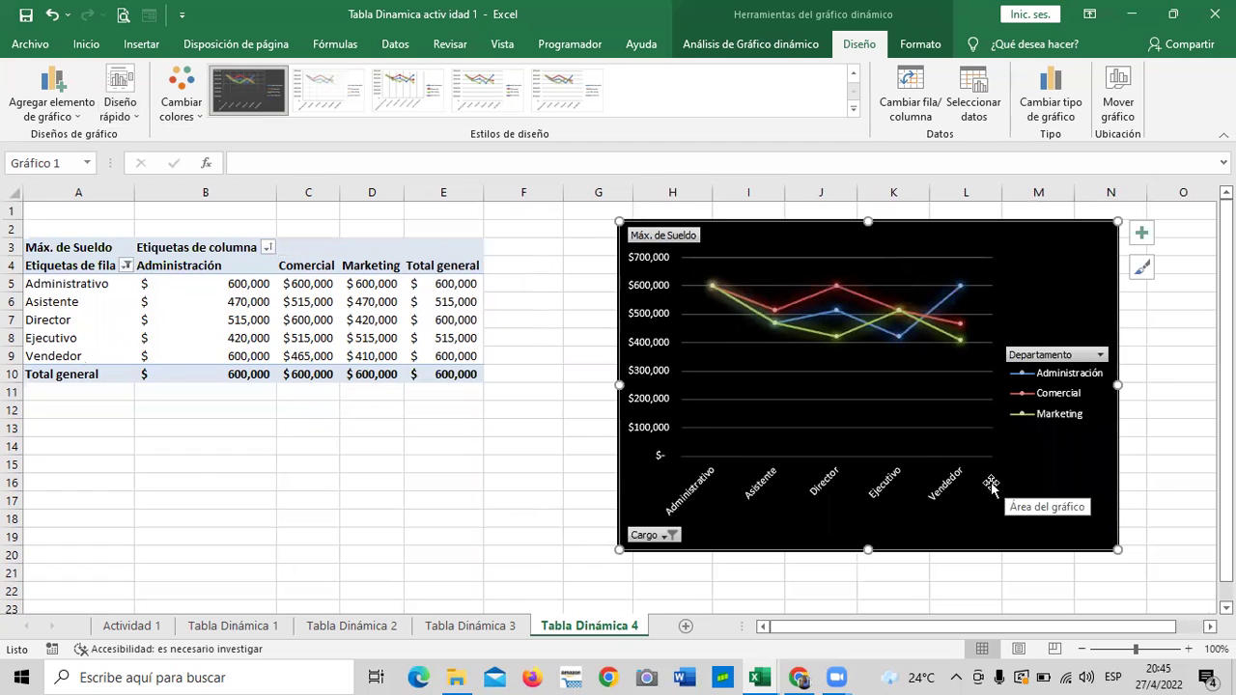
Step: Check the cell options at E3 and D3, then bring up the chart's Departamento filter list
{"action": "left_click", "coordinate": [386, 251]}
{"action": "left_click", "coordinate": [437, 247]}
{"action": "right_click", "coordinate": [440, 248]}
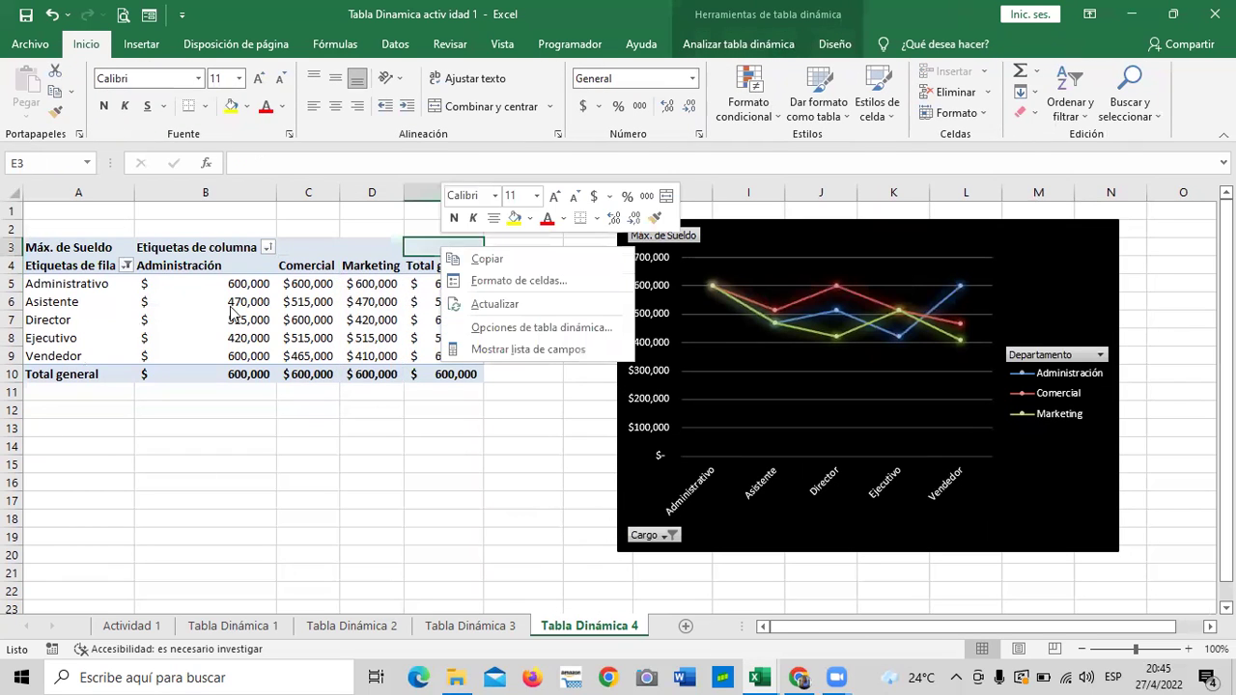
{"action": "right_click", "coordinate": [372, 250]}
{"action": "right_click", "coordinate": [373, 250]}
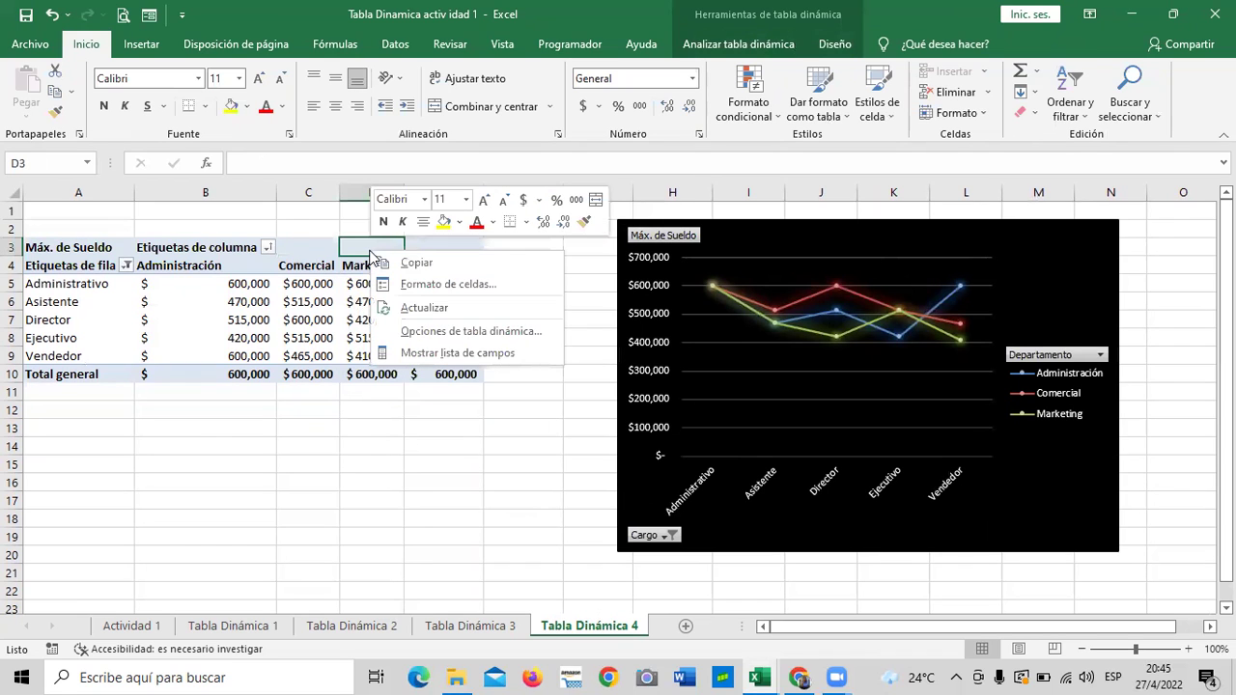
{"action": "key", "text": "Escape"}
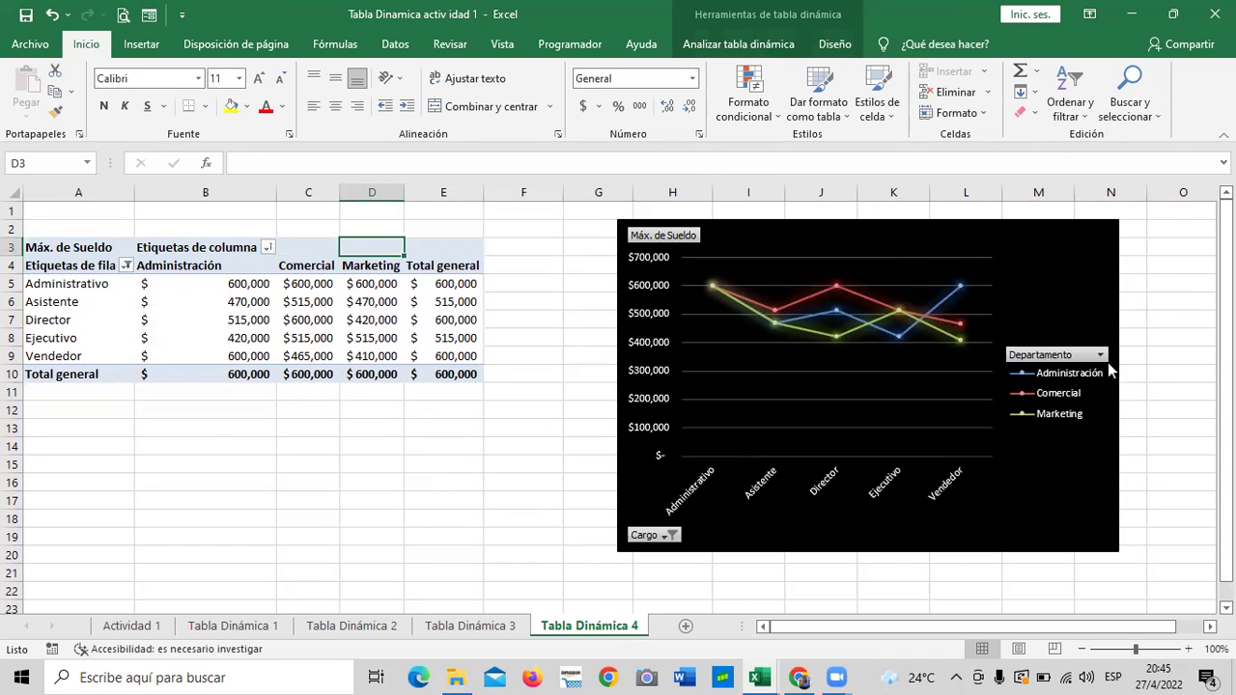
{"action": "left_click", "coordinate": [1099, 355]}
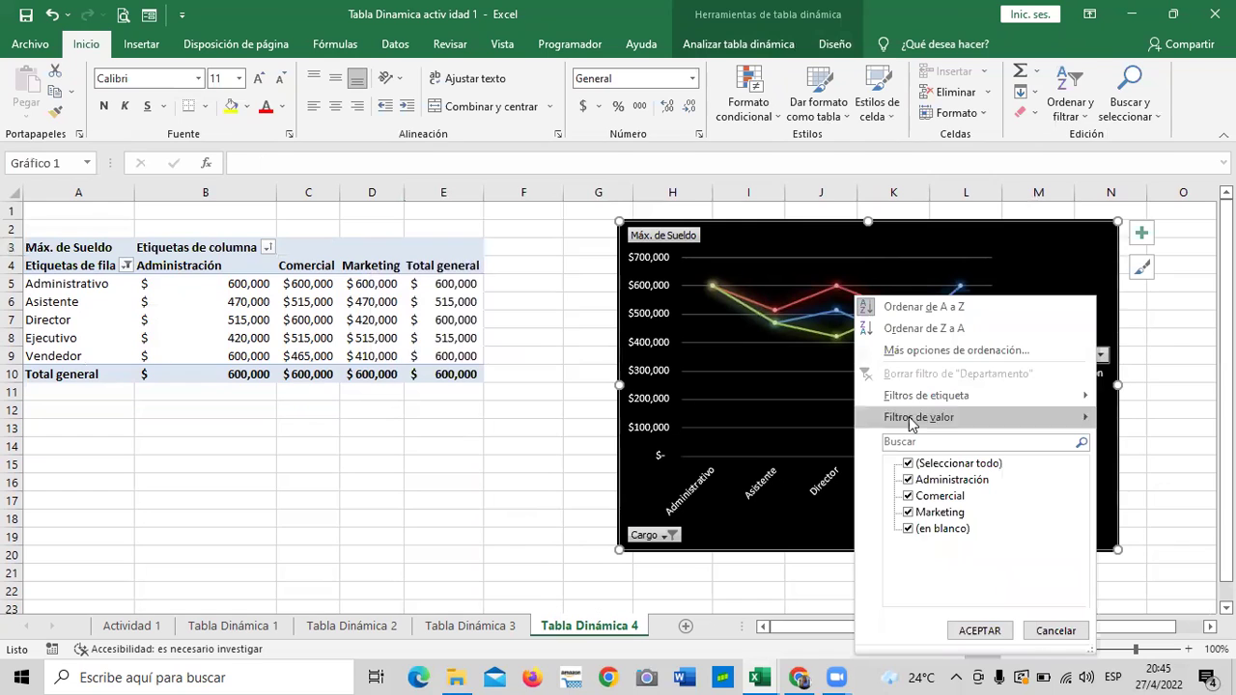
Step: Filter the chart to show only the Administración department
{"action": "left_click", "coordinate": [909, 464]}
{"action": "left_click", "coordinate": [916, 480]}
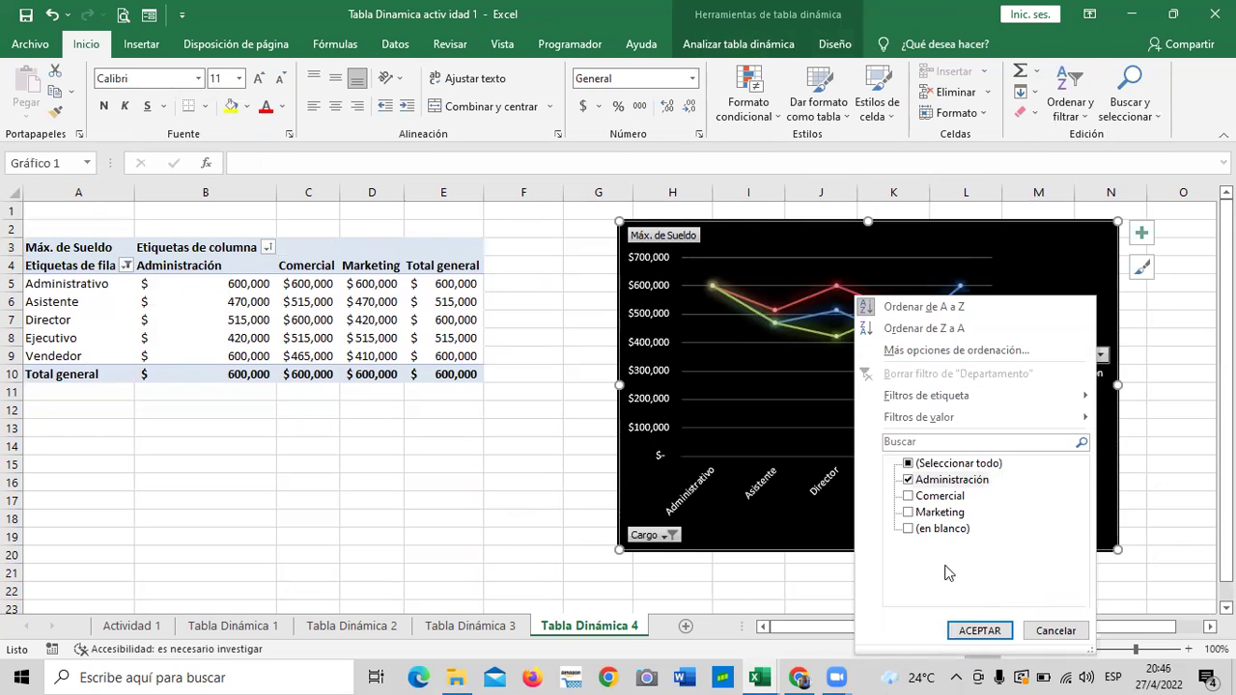
{"action": "left_click", "coordinate": [976, 633]}
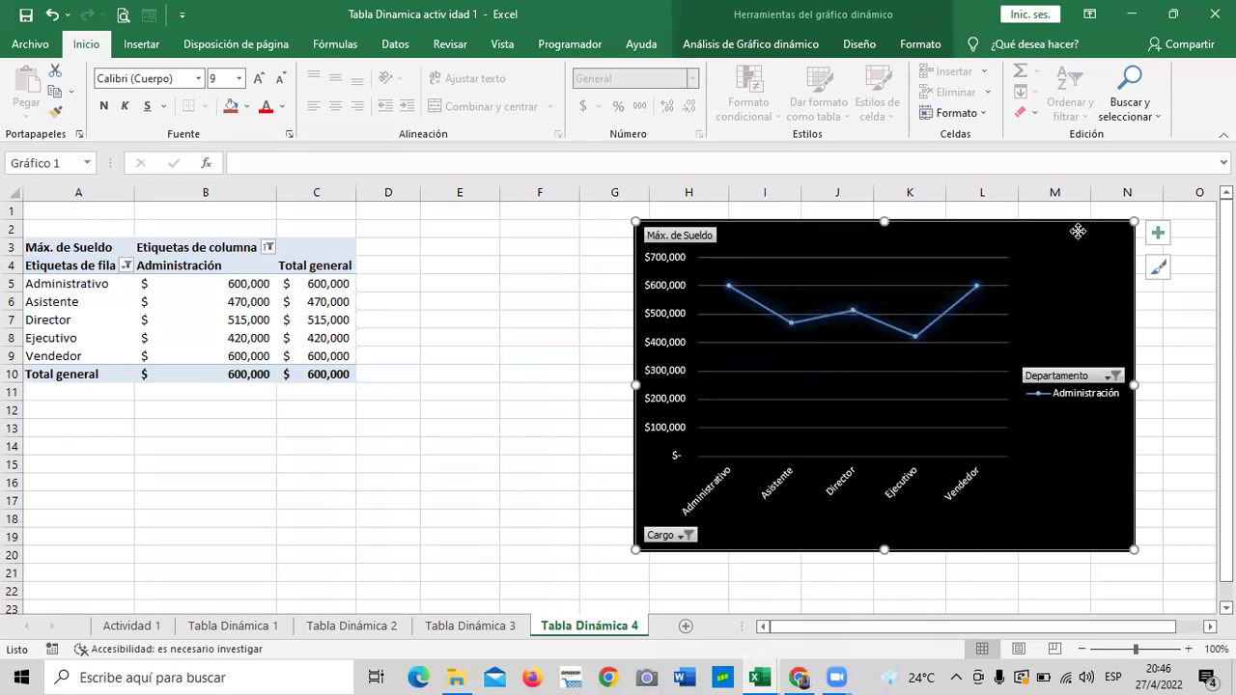
Step: Move the chart left toward the pivot table and switch the filter to Comercial only
{"action": "left_click_drag", "start_coordinate": [1106, 222], "coordinate": [898, 225]}
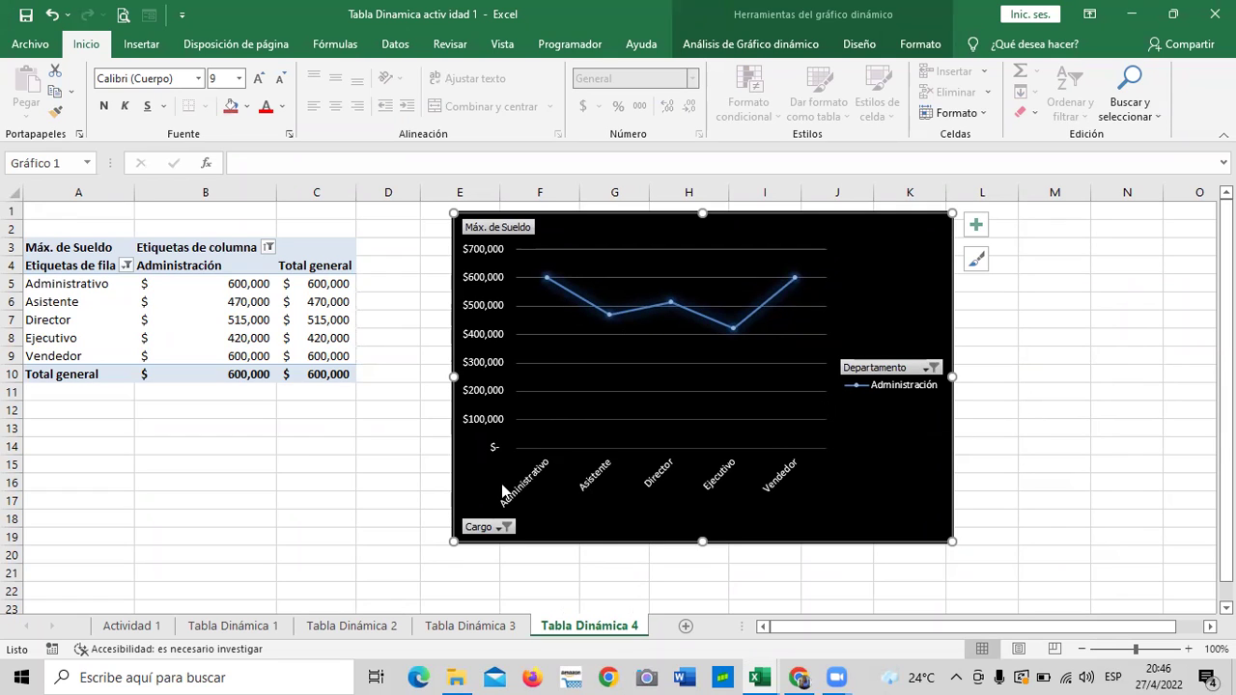
{"action": "left_click", "coordinate": [927, 372]}
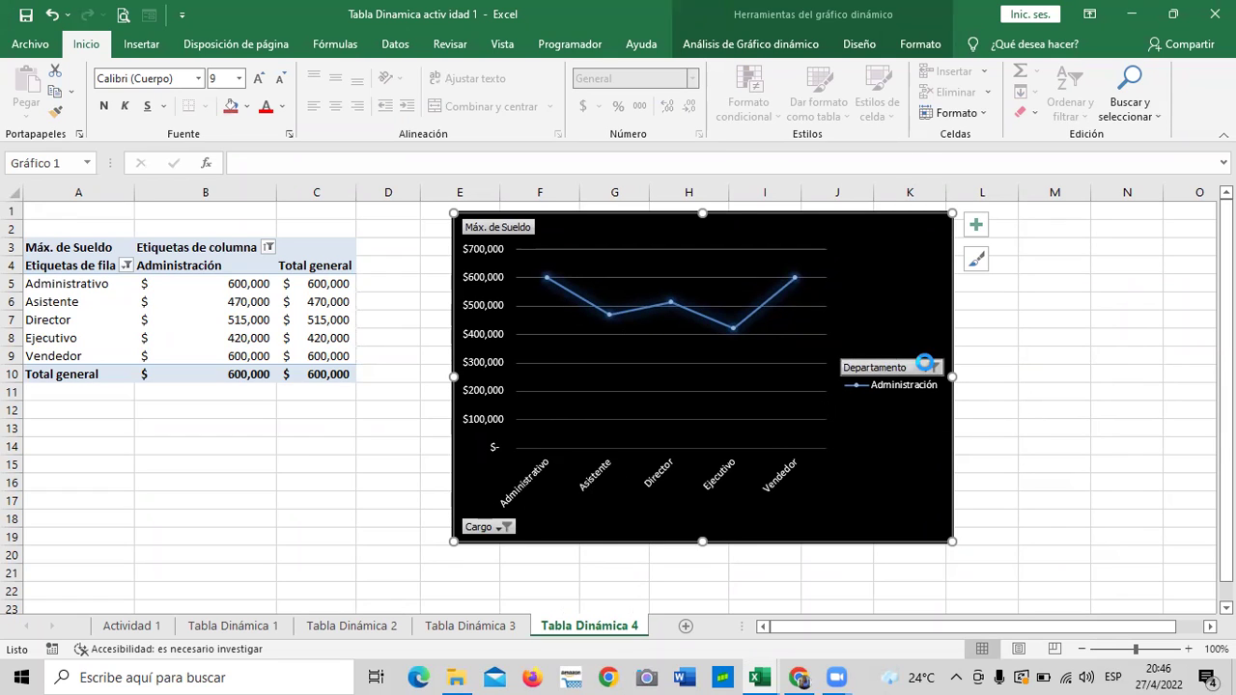
{"action": "left_click", "coordinate": [748, 204]}
{"action": "left_click", "coordinate": [737, 187]}
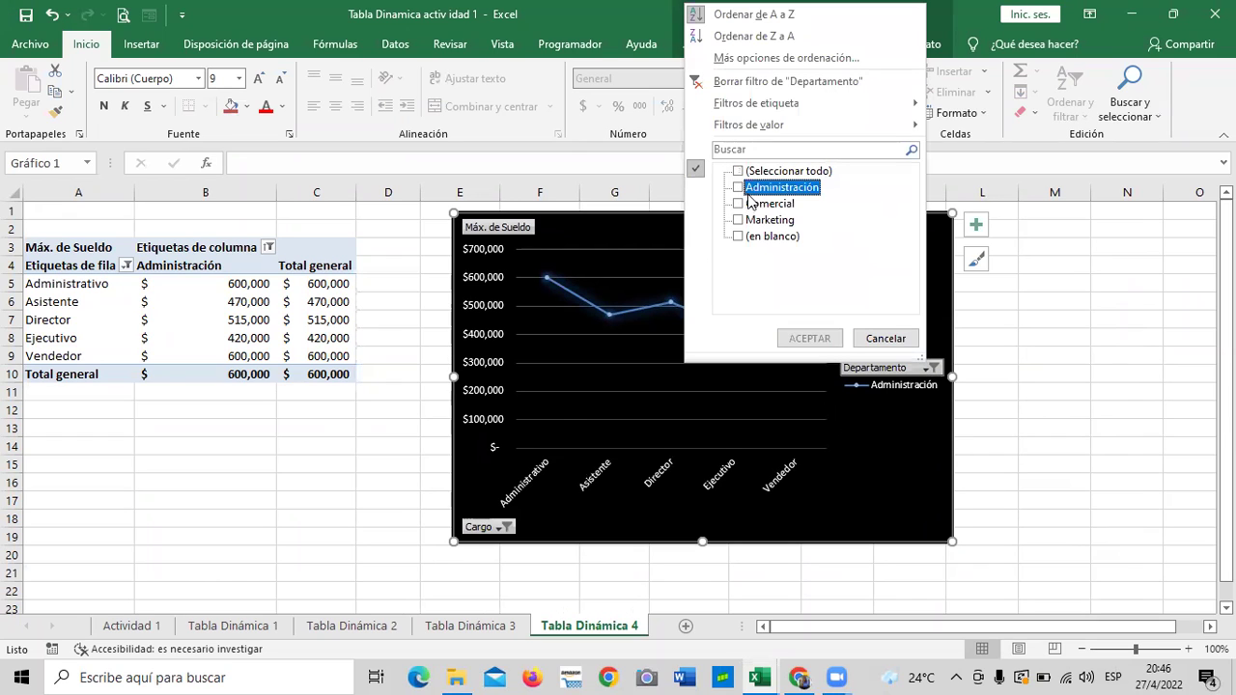
{"action": "left_click", "coordinate": [738, 204]}
{"action": "left_click", "coordinate": [807, 338]}
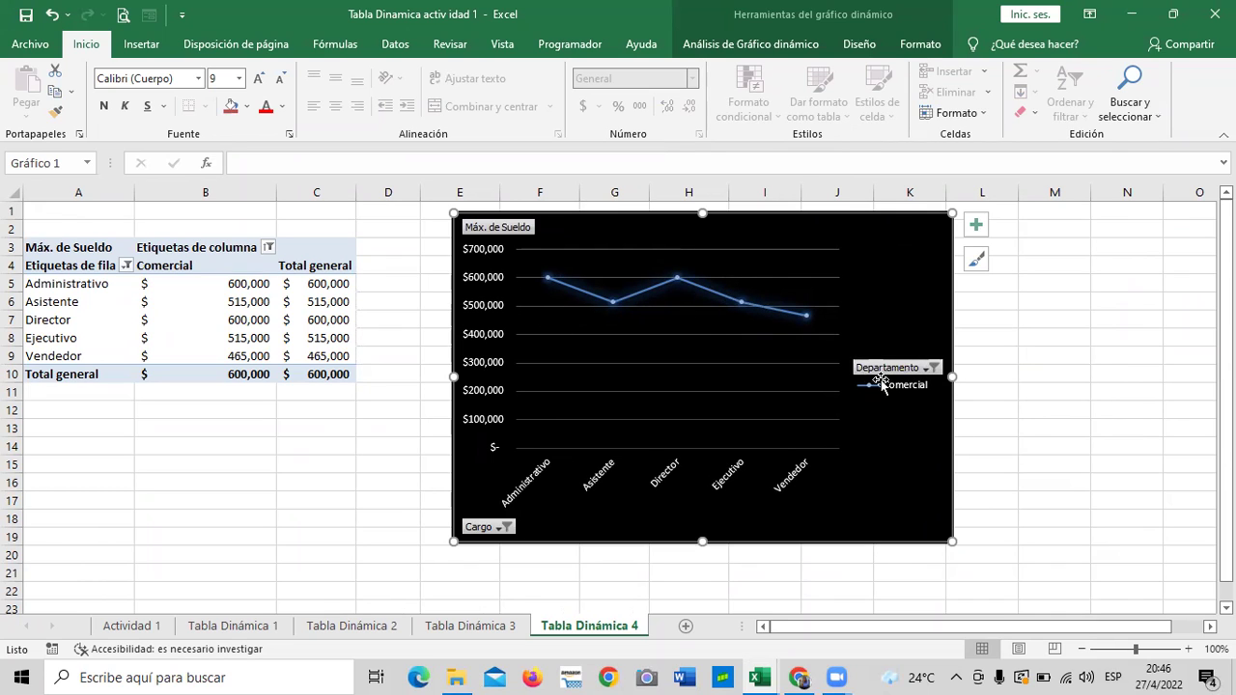
Step: Switch the Departamento filter to show only Marketing
{"action": "left_click", "coordinate": [931, 368]}
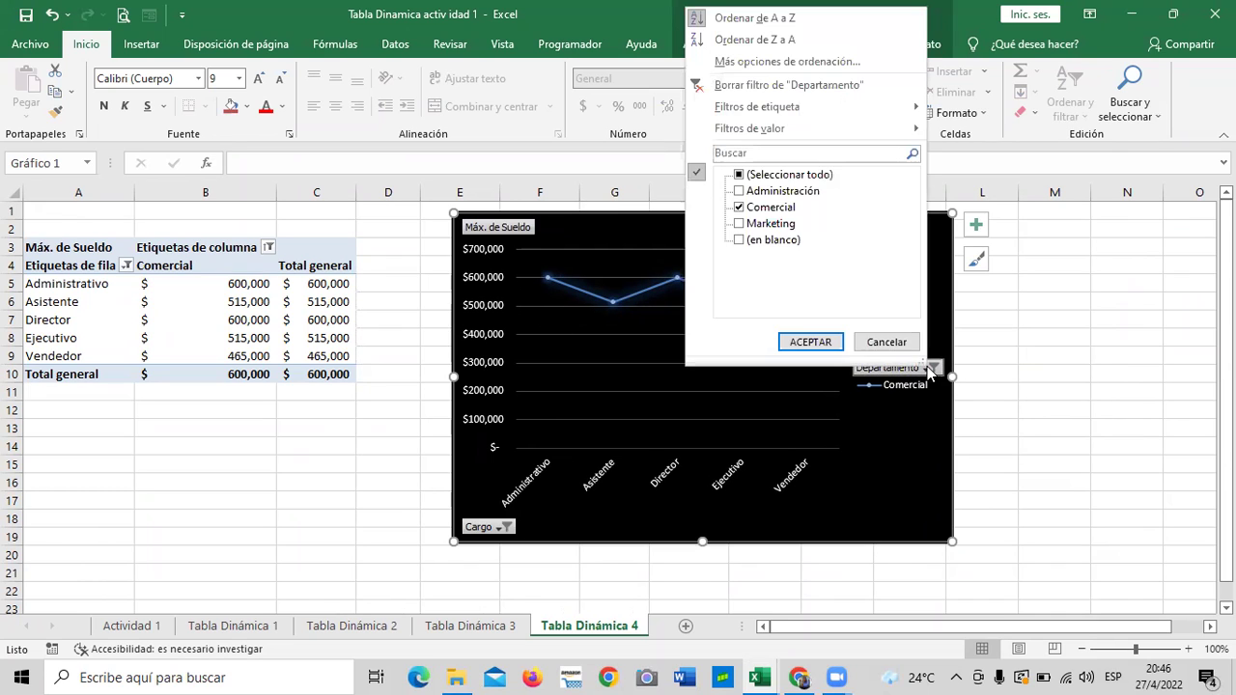
{"action": "left_click", "coordinate": [764, 192]}
{"action": "left_click", "coordinate": [742, 224]}
{"action": "left_click", "coordinate": [739, 191]}
{"action": "left_click", "coordinate": [740, 207]}
{"action": "left_click", "coordinate": [811, 343]}
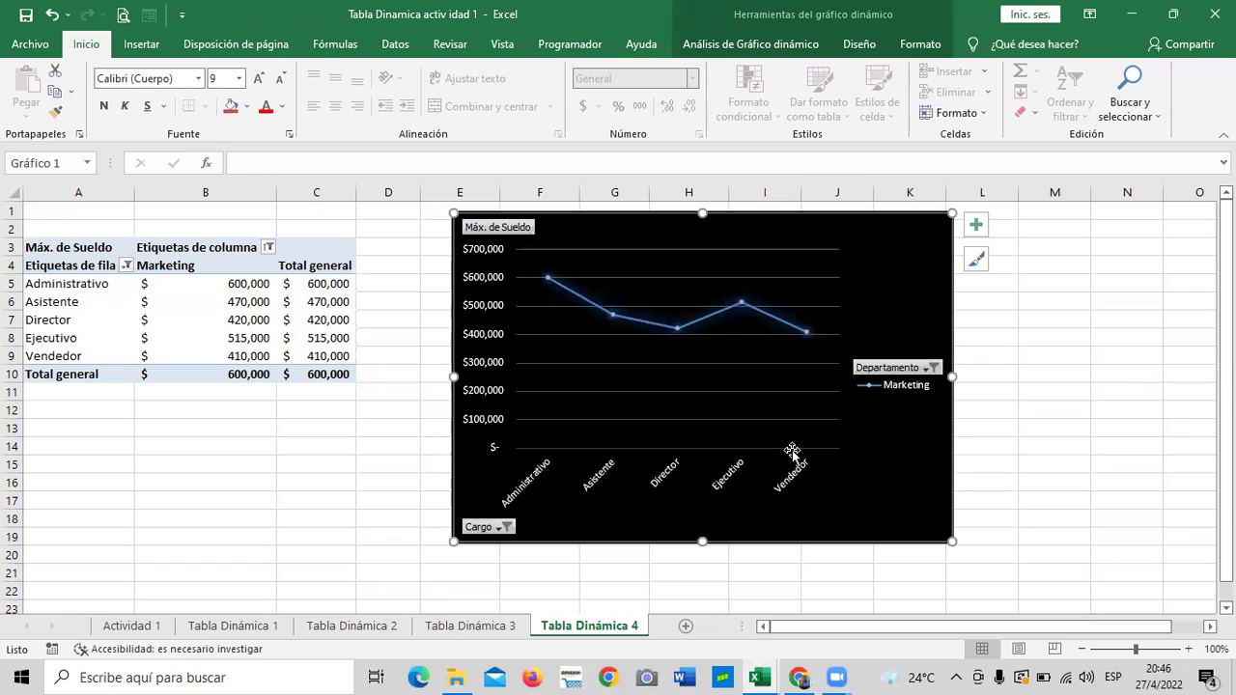
Step: Tick every department except (en blanco), showing Administración, Comercial and Marketing together
{"action": "left_click", "coordinate": [934, 367]}
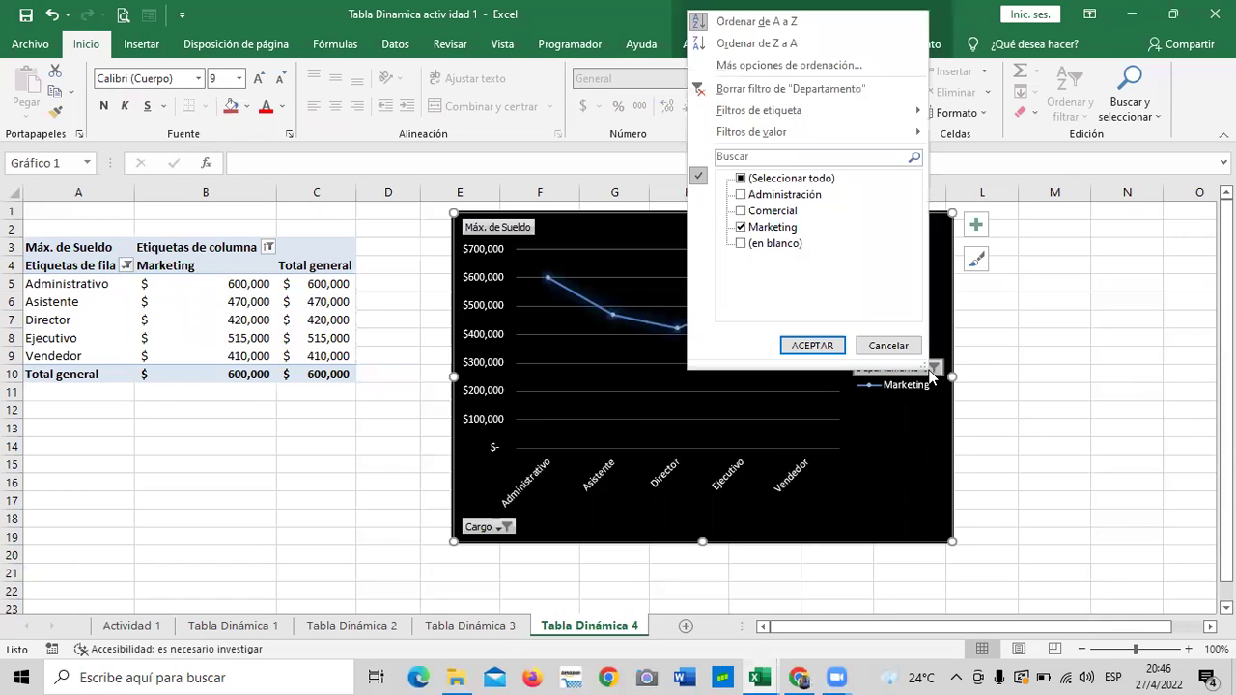
{"action": "left_click", "coordinate": [794, 179]}
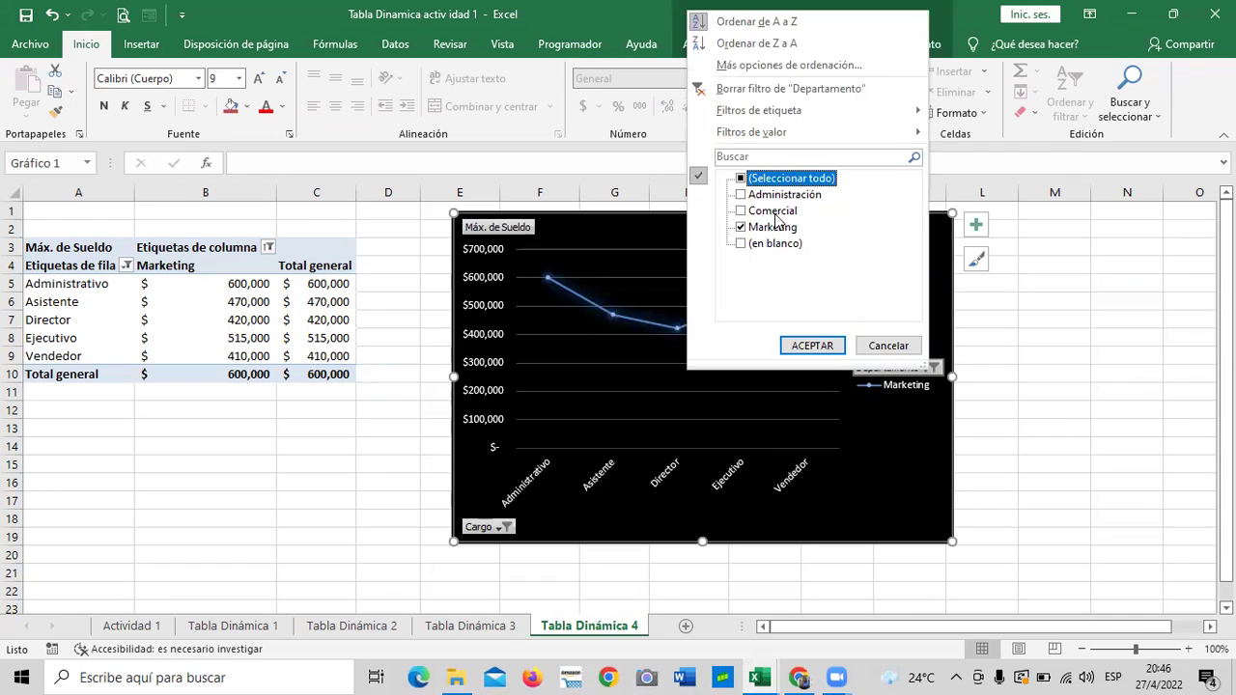
{"action": "left_click", "coordinate": [741, 178]}
{"action": "left_click", "coordinate": [741, 244]}
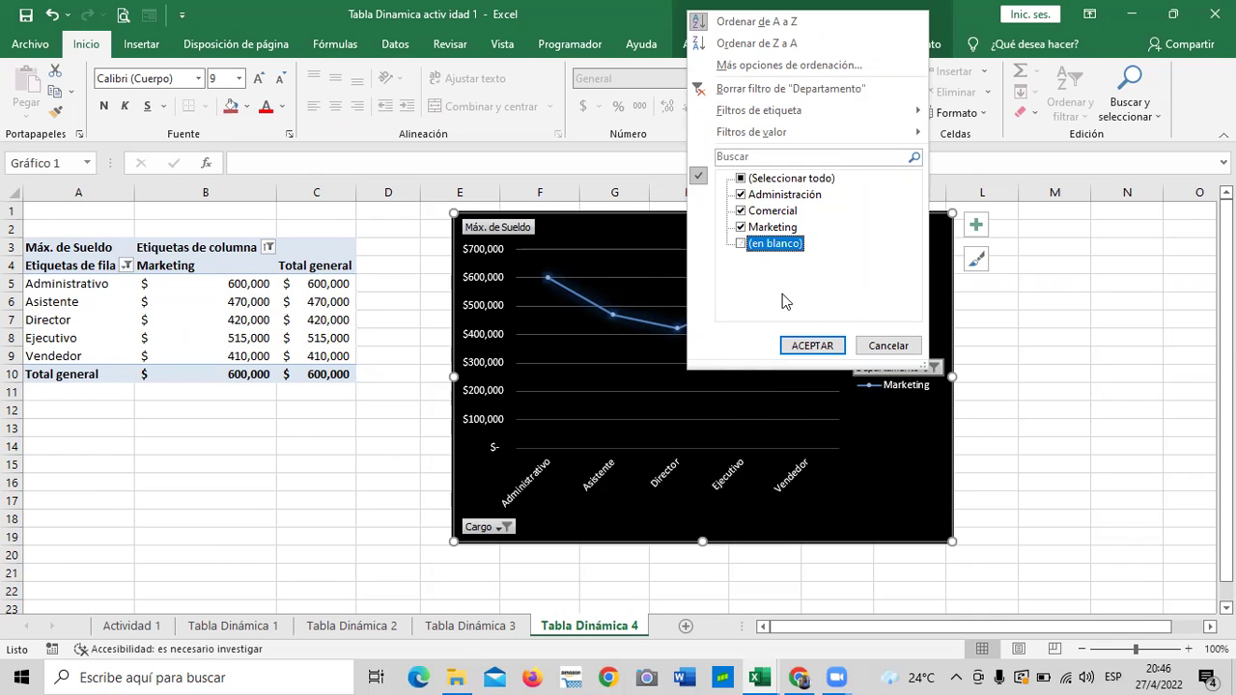
{"action": "left_click", "coordinate": [809, 345]}
{"action": "left_click", "coordinate": [1051, 444]}
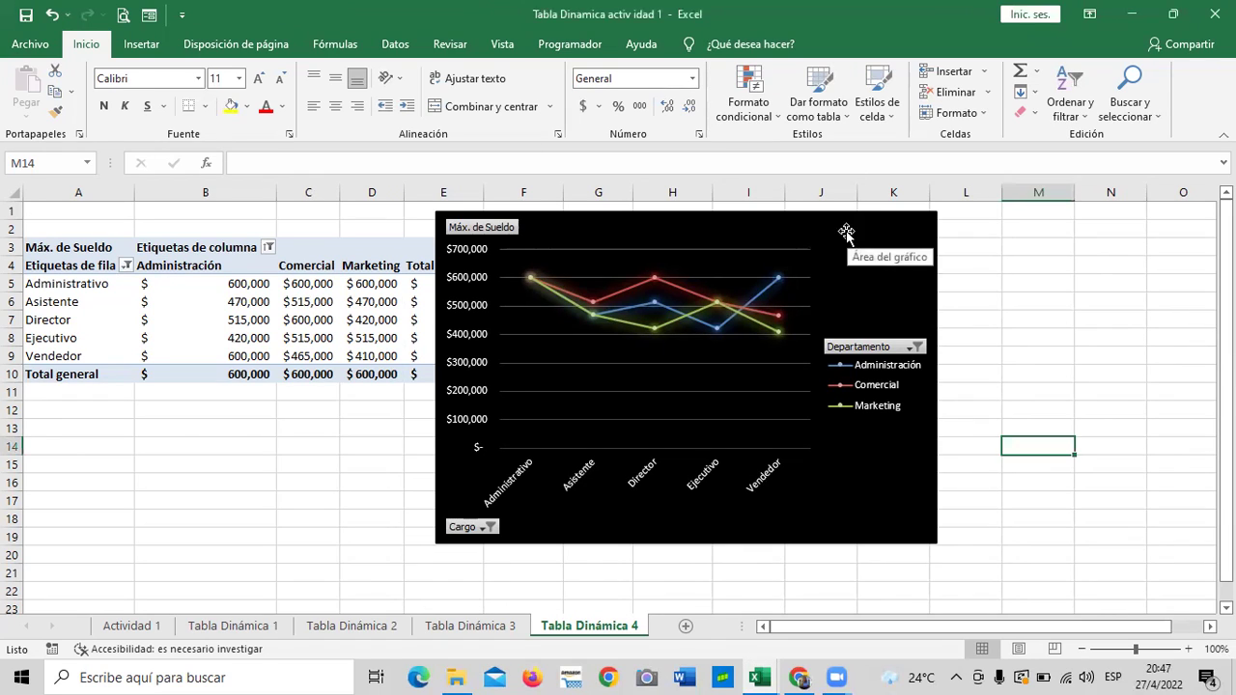
Step: Drag the chart right clear of column E and select the pivot table A3:E10
{"action": "left_click_drag", "start_coordinate": [840, 226], "coordinate": [978, 228]}
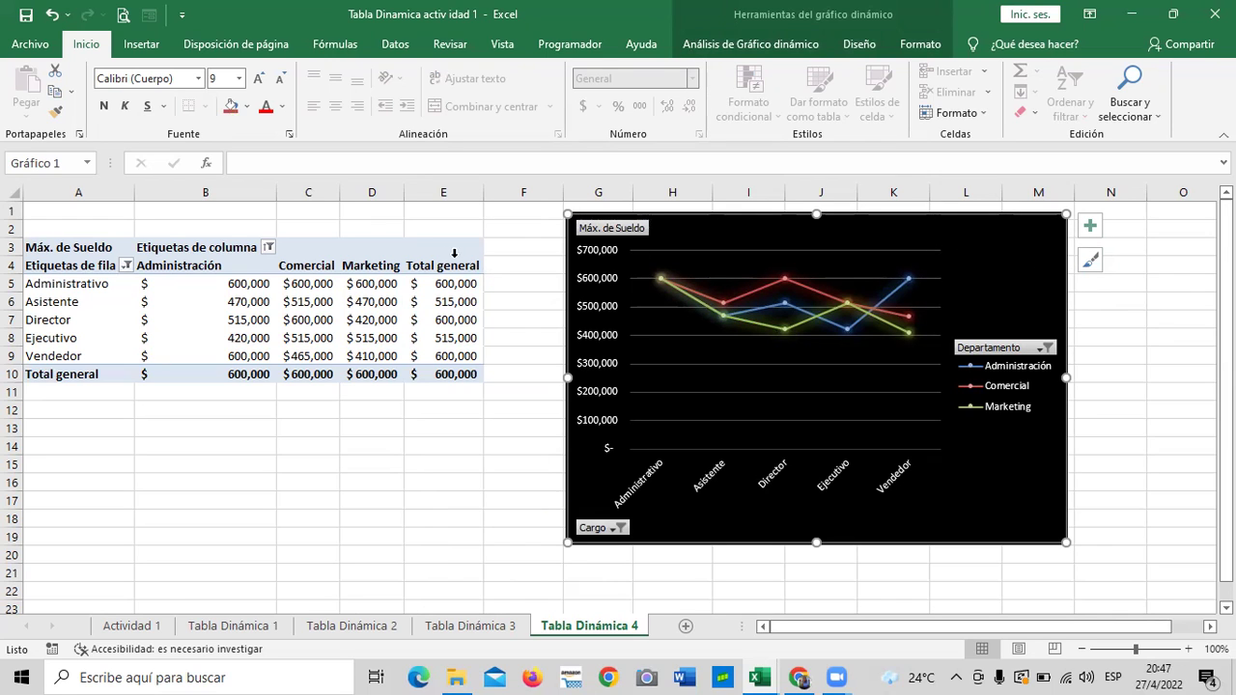
{"action": "left_click_drag", "start_coordinate": [60, 250], "coordinate": [431, 374]}
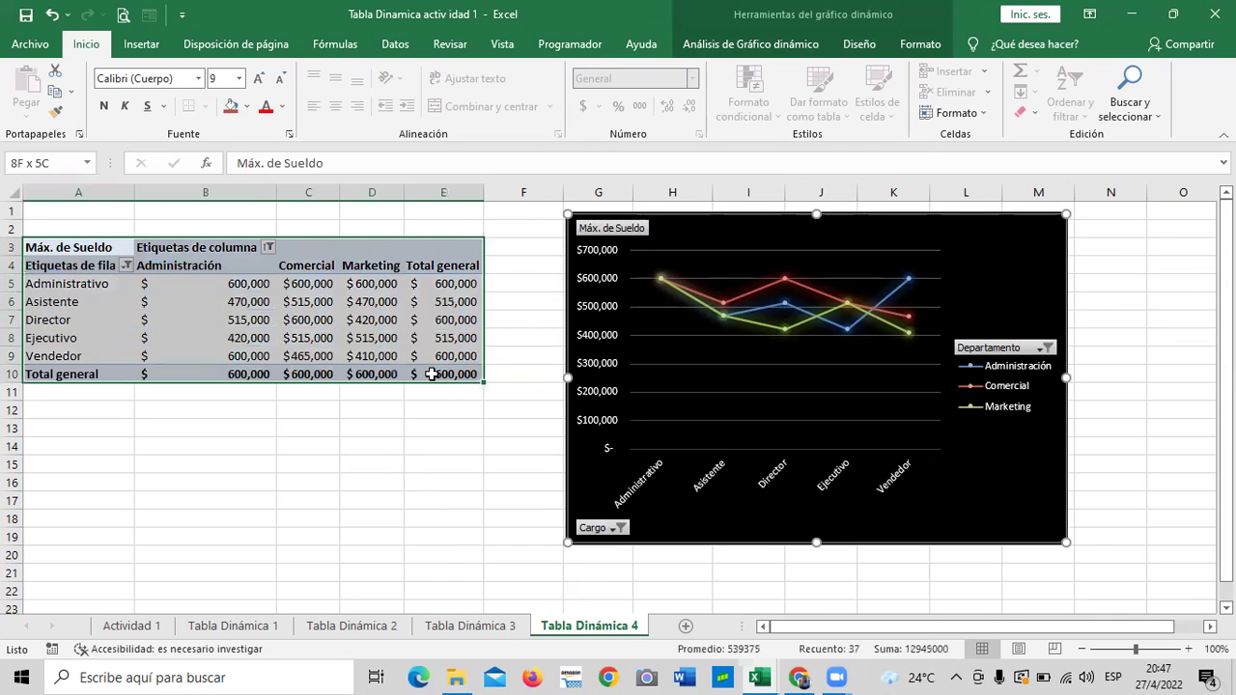
Step: Browse the pivot table style gallery and apply the orange medium style
{"action": "left_click", "coordinate": [771, 40]}
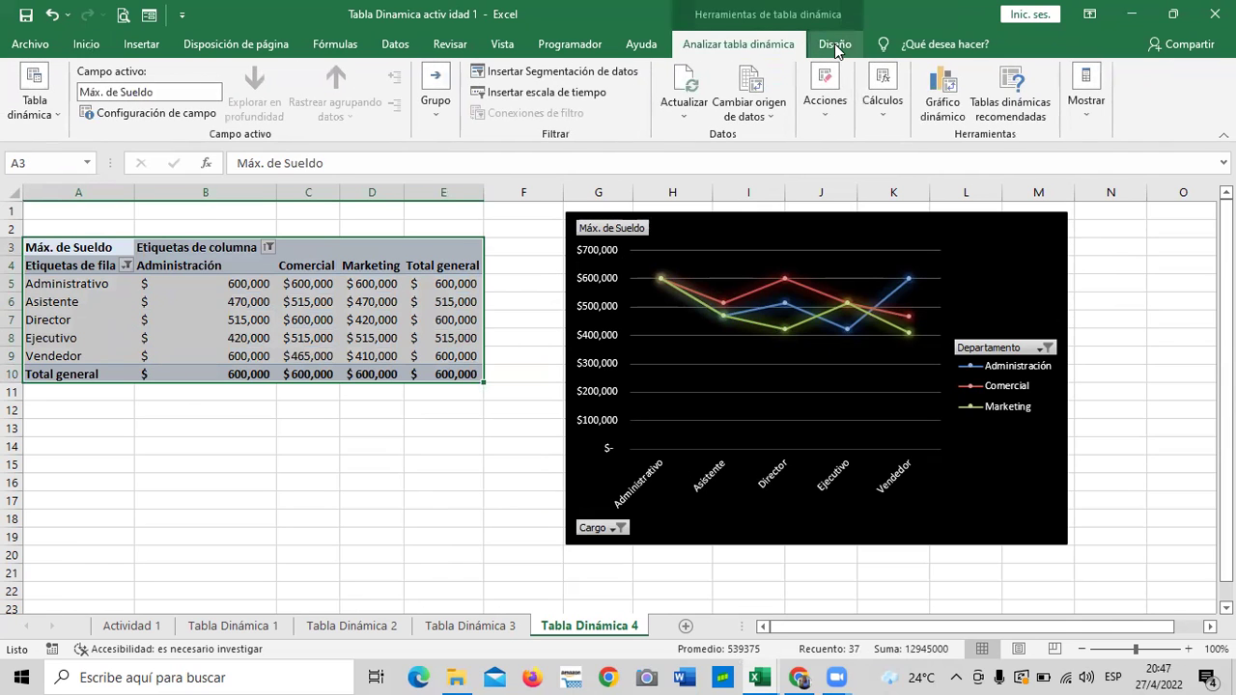
{"action": "left_click", "coordinate": [833, 45]}
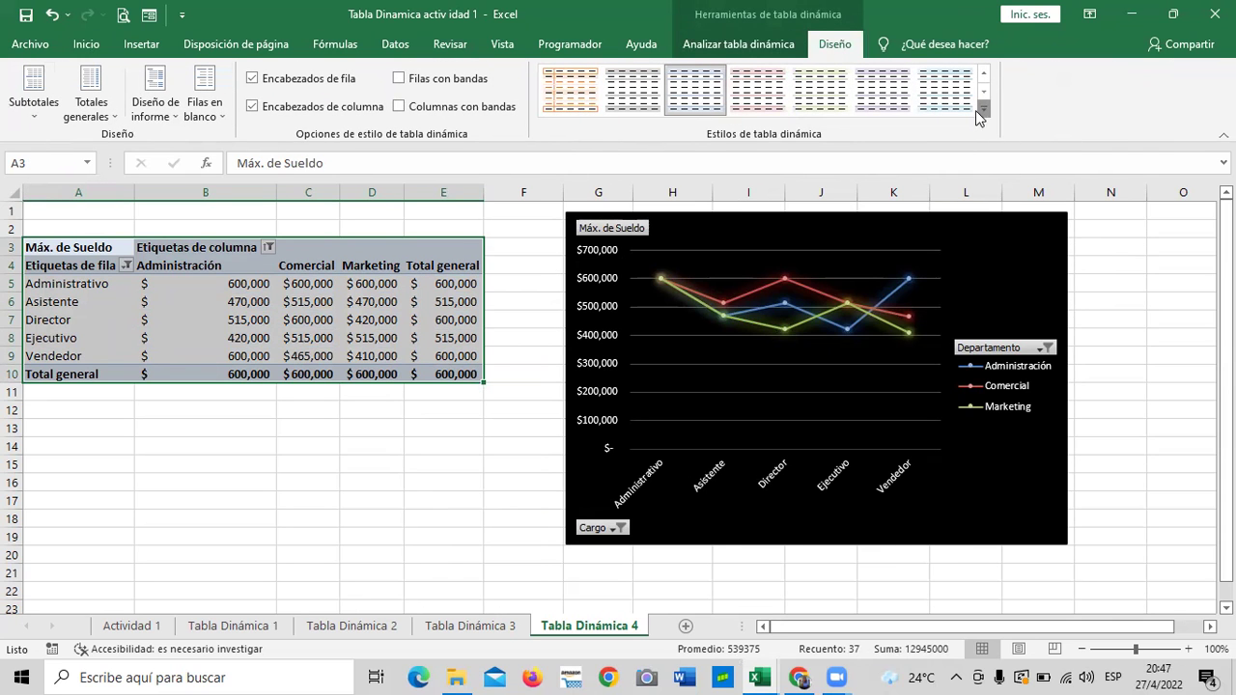
{"action": "left_click", "coordinate": [983, 108]}
{"action": "scroll", "coordinate": [977, 343], "scroll_direction": "down", "scroll_amount": 4}
{"action": "scroll", "coordinate": [978, 343], "scroll_direction": "down", "scroll_amount": 2}
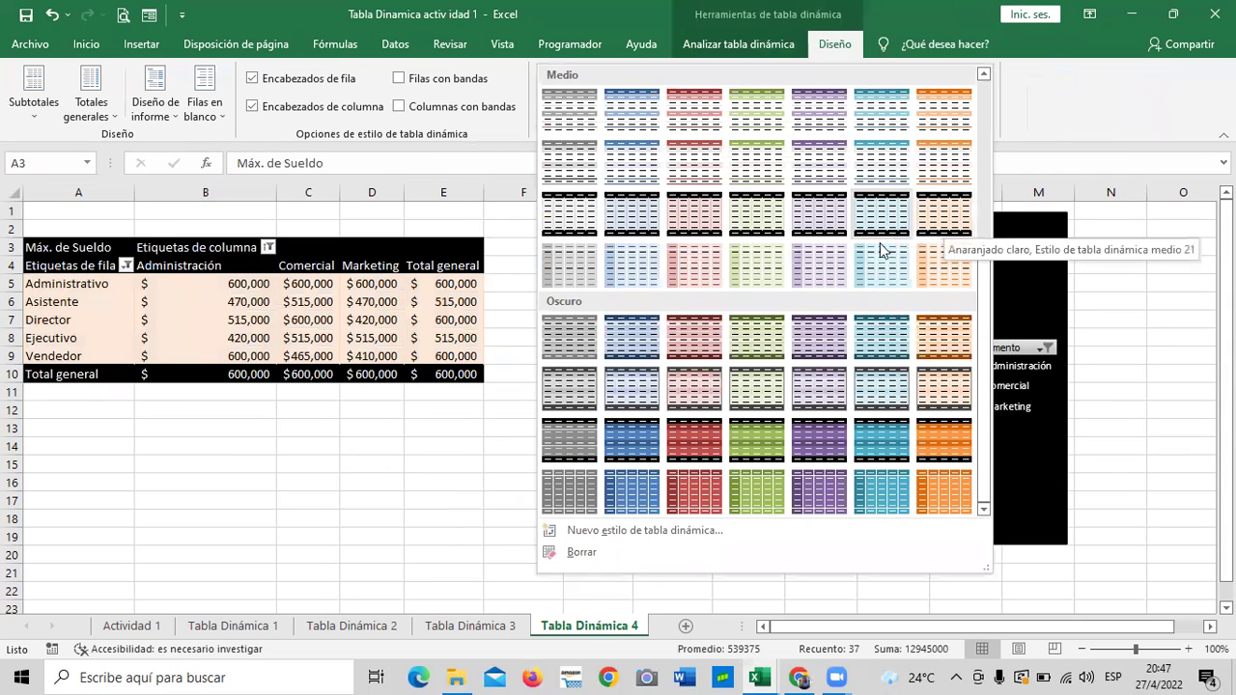
{"action": "left_click", "coordinate": [1146, 312]}
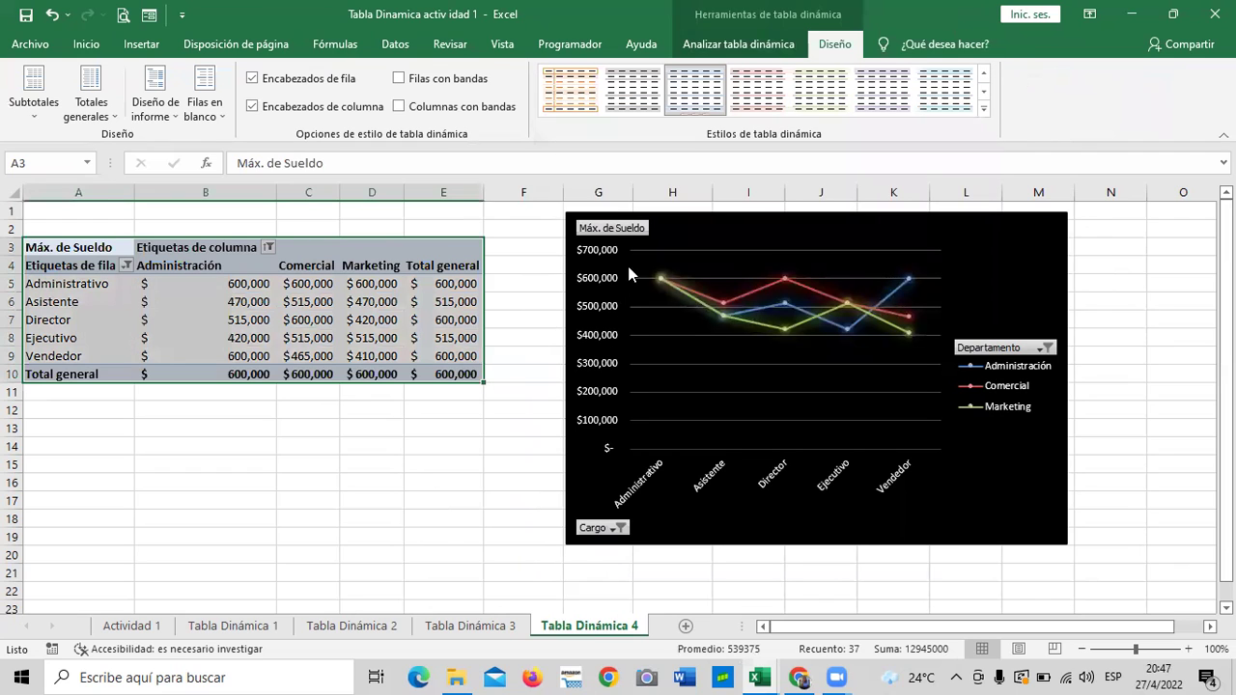
{"action": "left_click", "coordinate": [984, 108]}
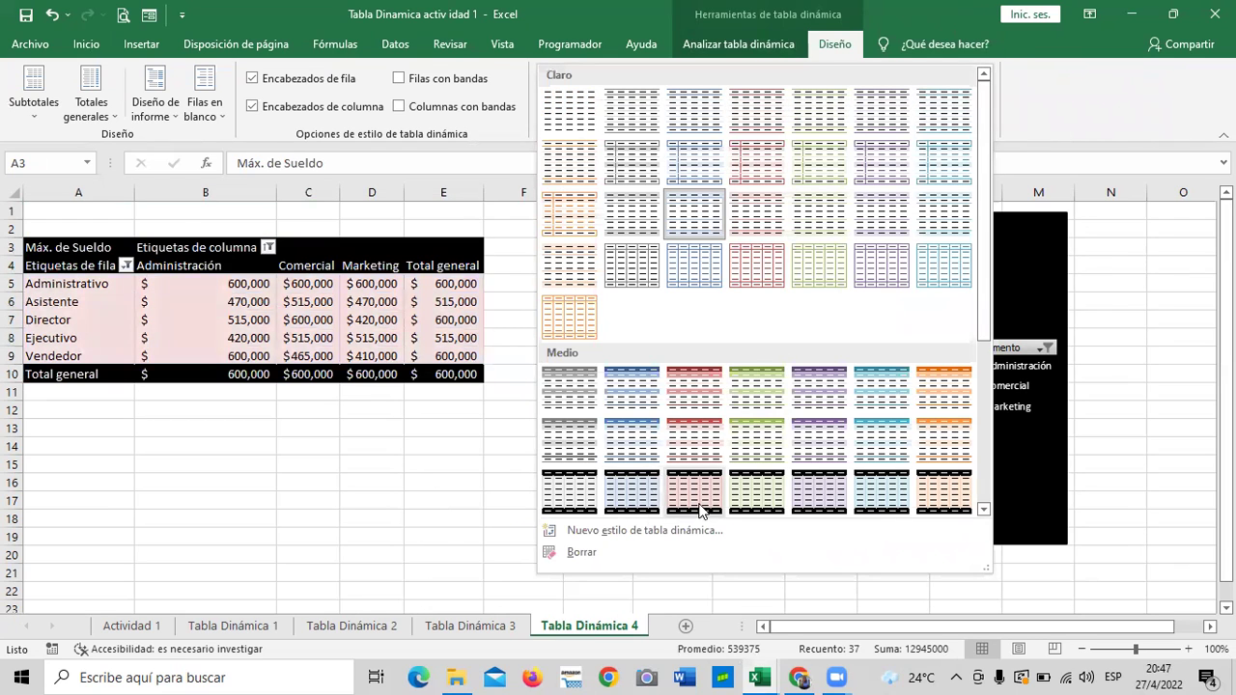
{"action": "left_click", "coordinate": [947, 444]}
{"action": "left_click", "coordinate": [378, 503]}
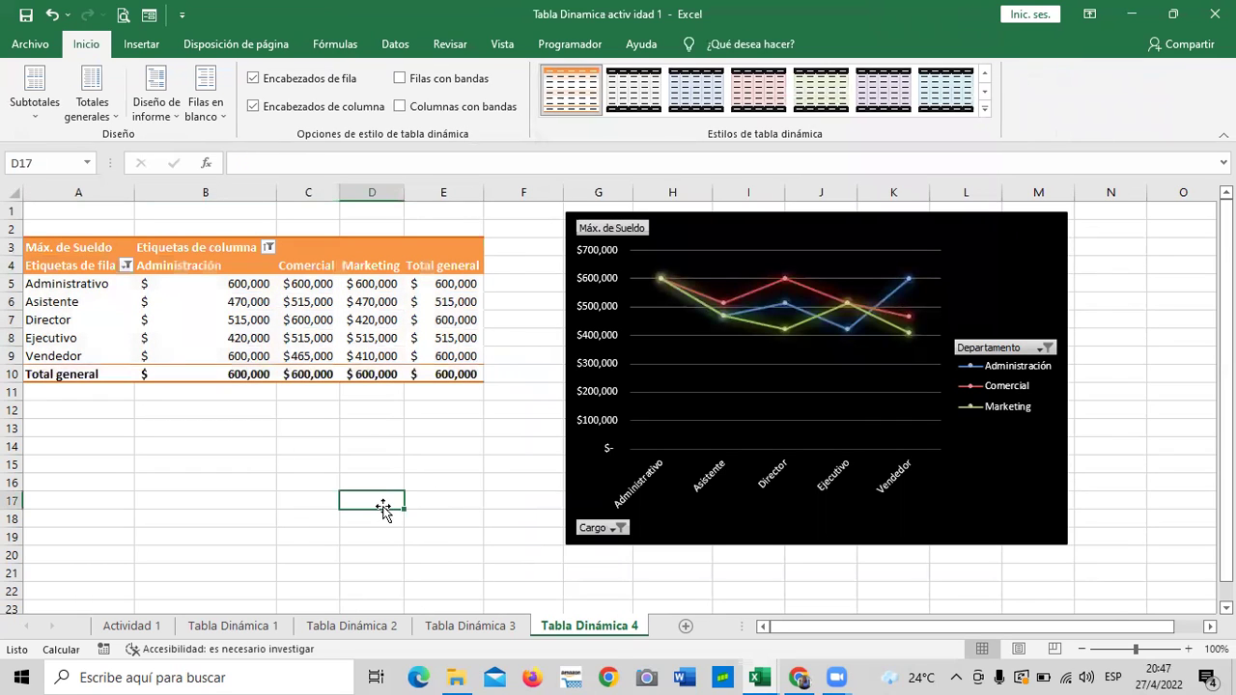
Step: Reselect A3:E10 and apply the black-header, light peach pivot table style
{"action": "left_click", "coordinate": [443, 252]}
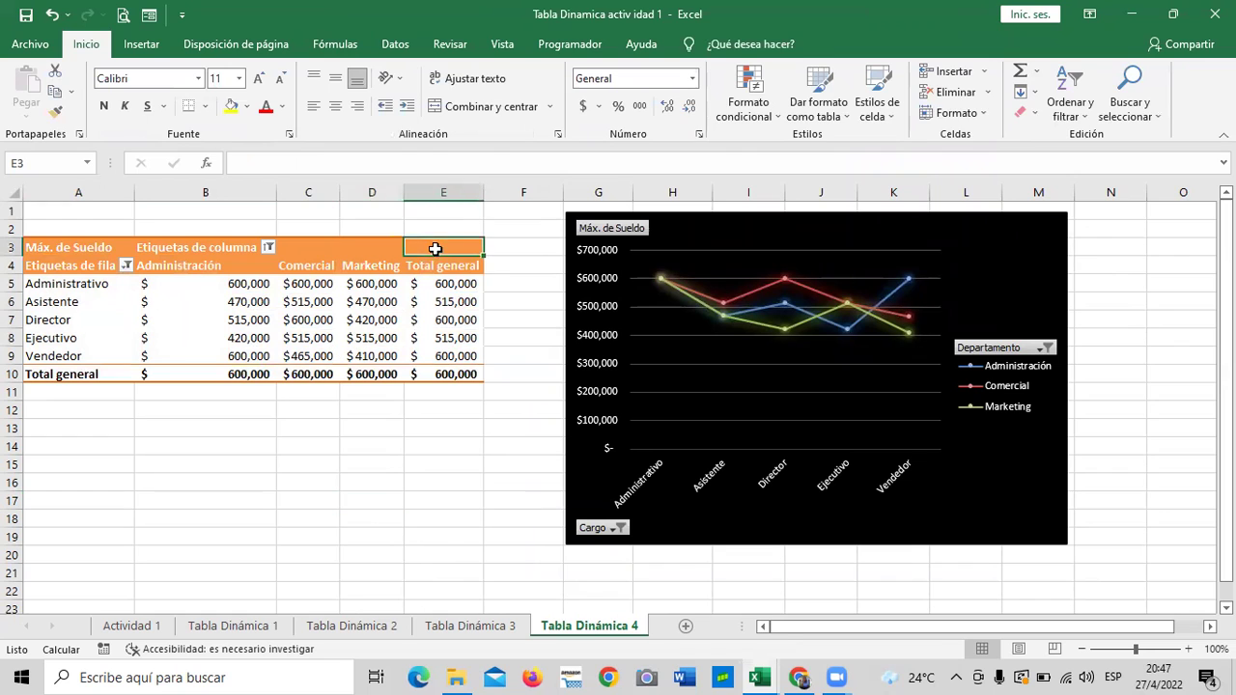
{"action": "left_click_drag", "start_coordinate": [68, 247], "coordinate": [450, 376]}
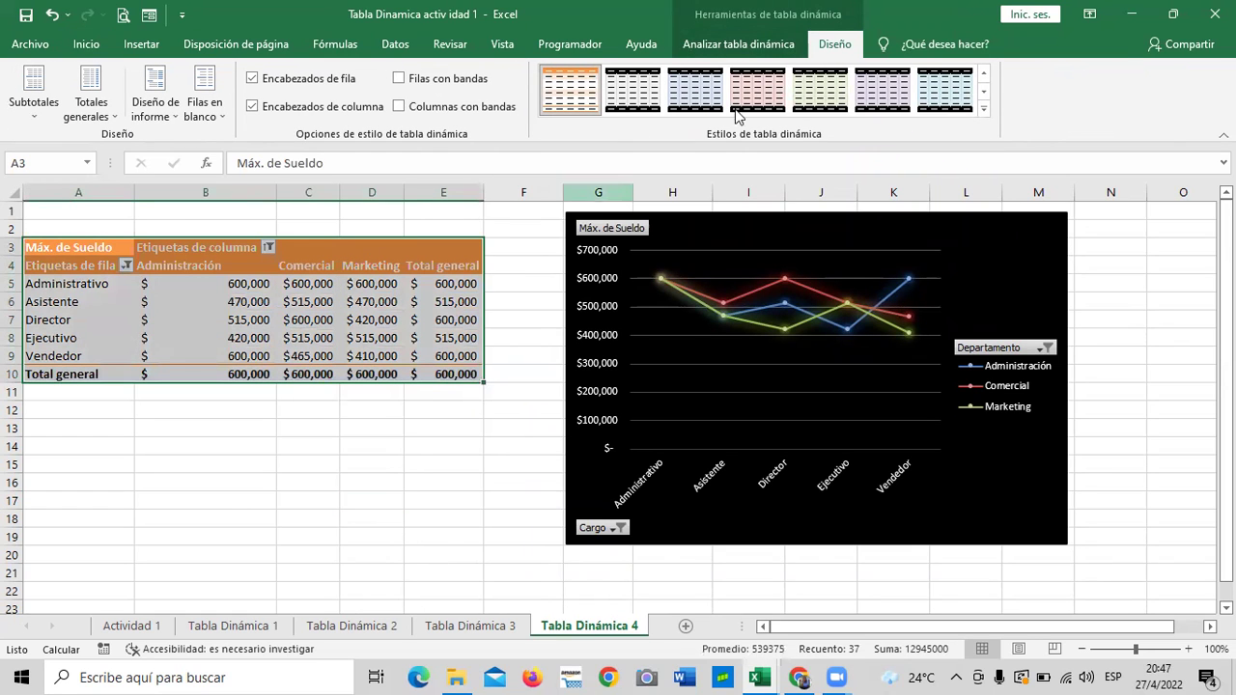
{"action": "left_click", "coordinate": [985, 110]}
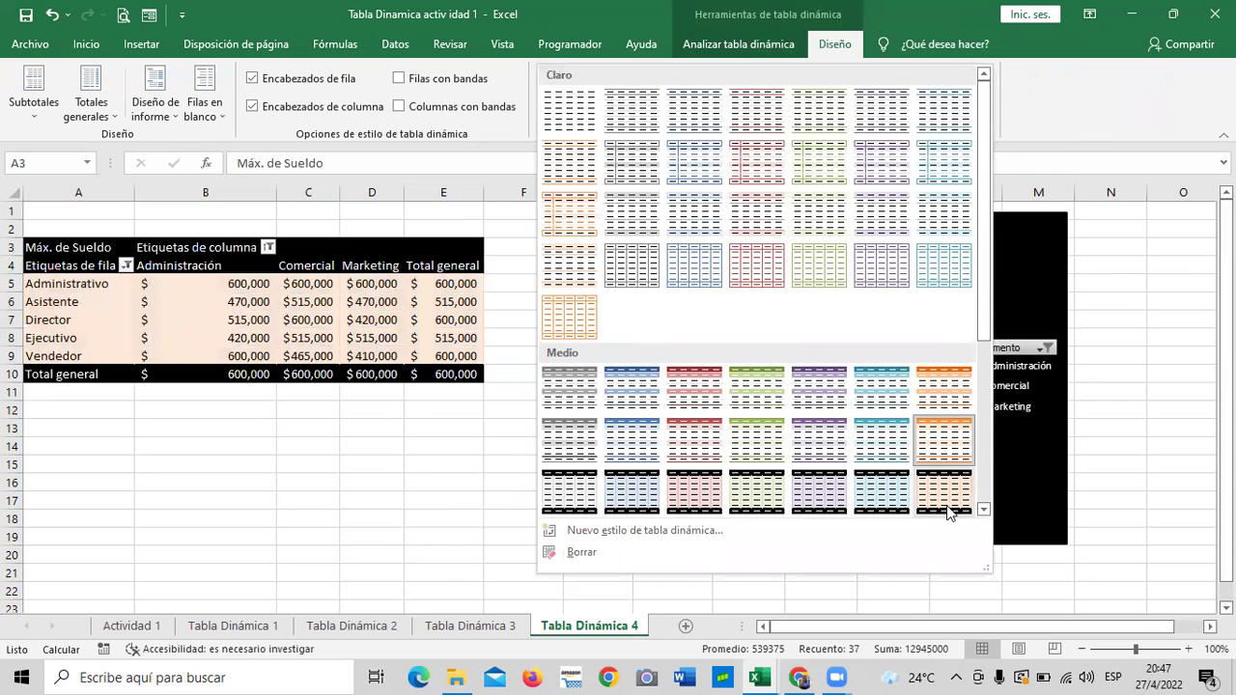
{"action": "left_click", "coordinate": [951, 499]}
{"action": "left_click", "coordinate": [358, 519]}
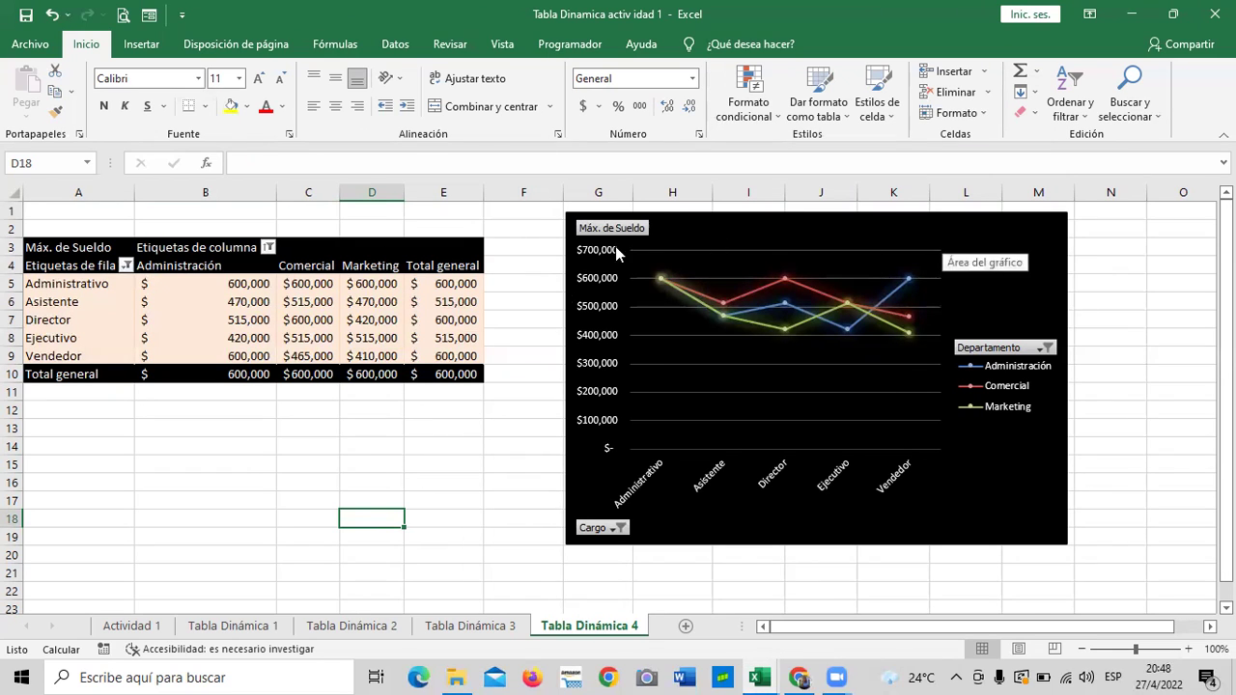
Step: Look through sheets Tabla Dinámica 1 to 3, then return to Tabla Dinámica 4
{"action": "scroll", "coordinate": [621, 362], "scroll_direction": "down", "scroll_amount": 1}
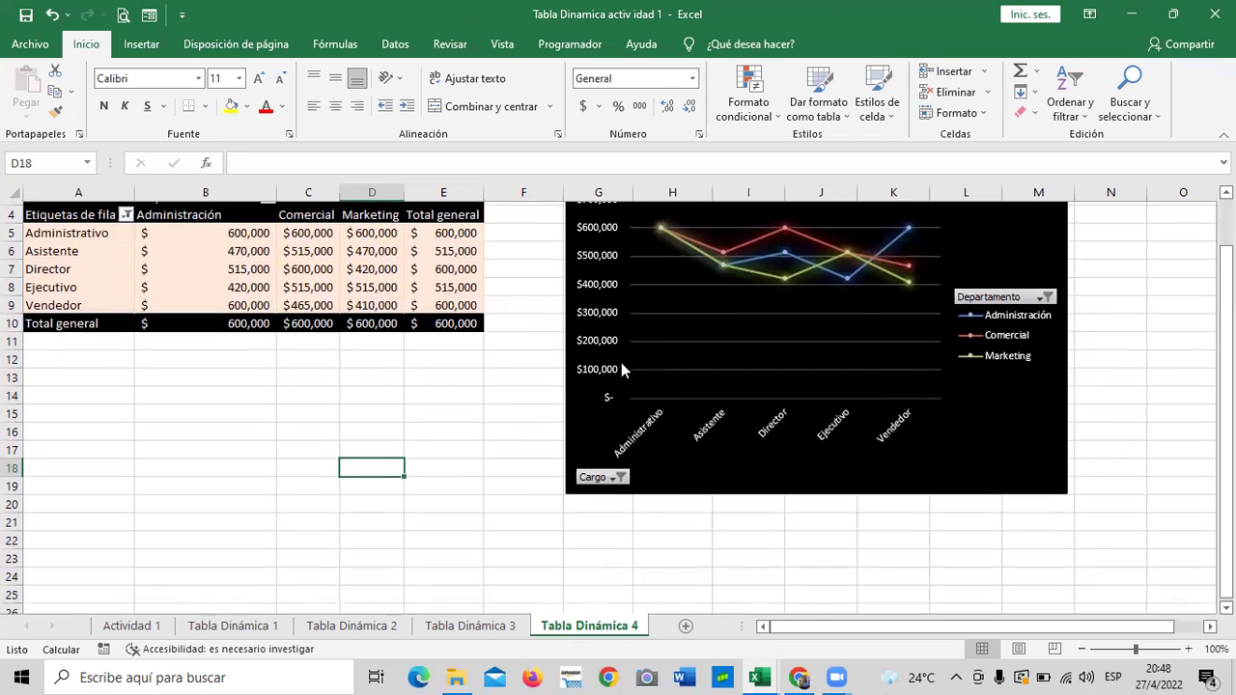
{"action": "scroll", "coordinate": [591, 460], "scroll_direction": "down", "scroll_amount": 1}
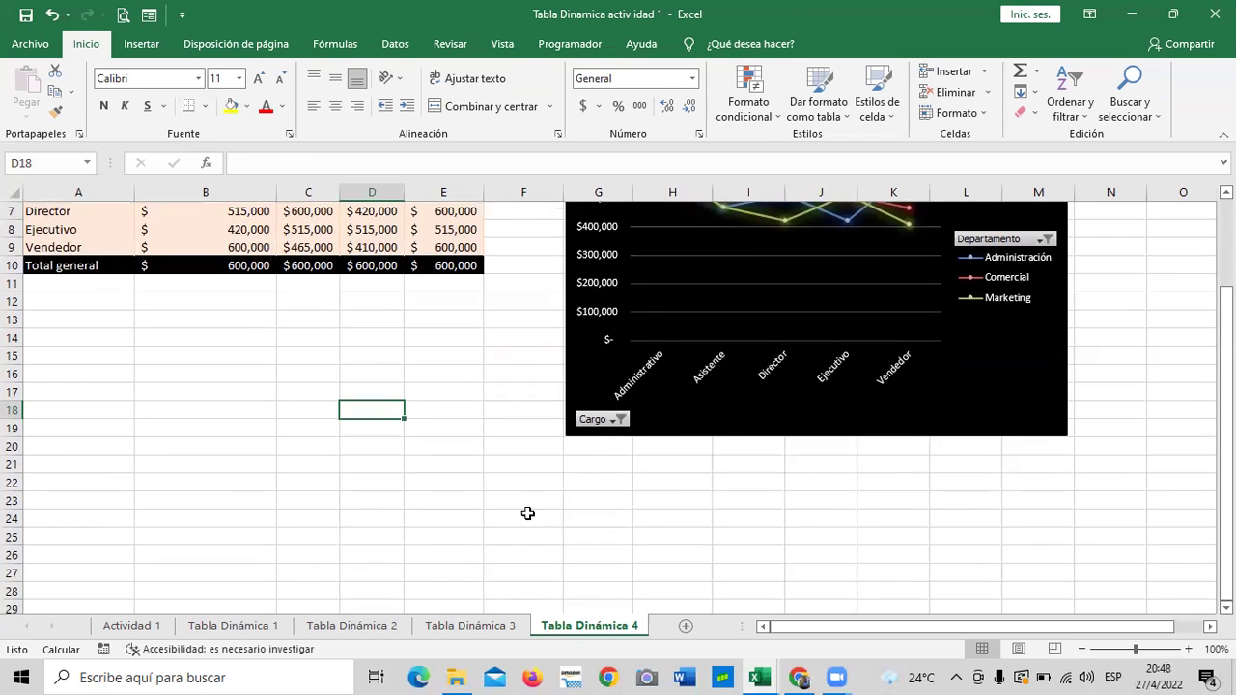
{"action": "scroll", "coordinate": [528, 513], "scroll_direction": "up", "scroll_amount": 2}
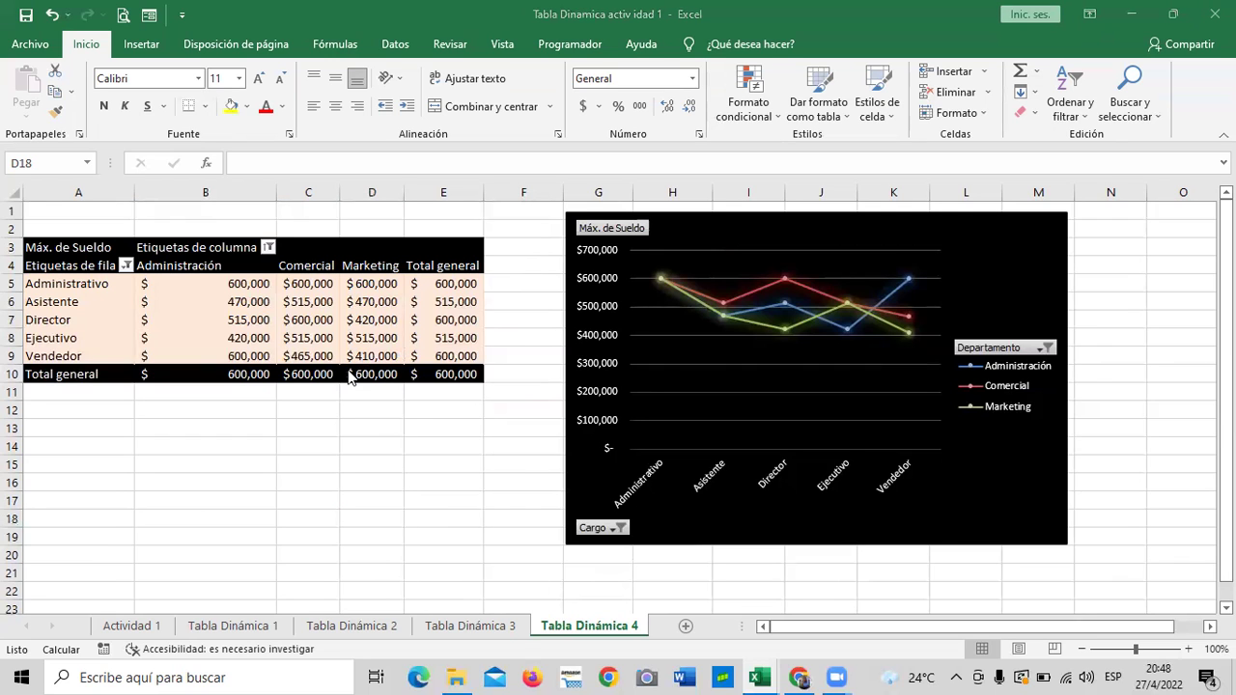
{"action": "left_click", "coordinate": [230, 628]}
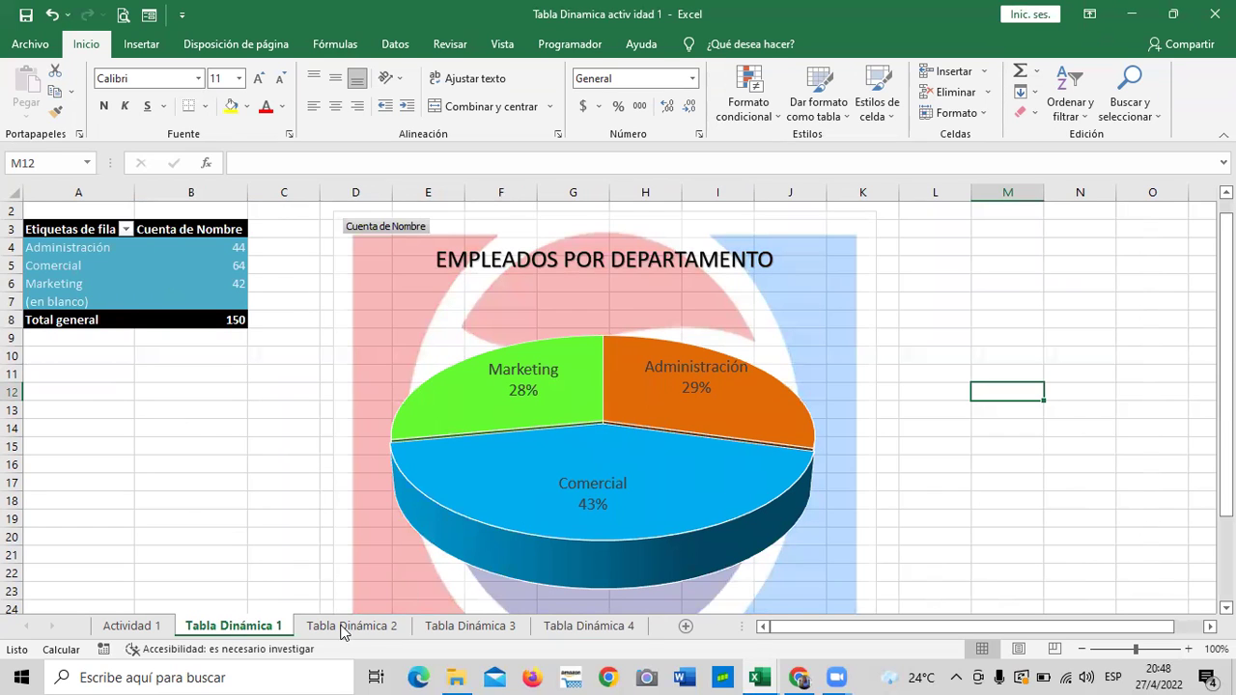
{"action": "left_click", "coordinate": [379, 632]}
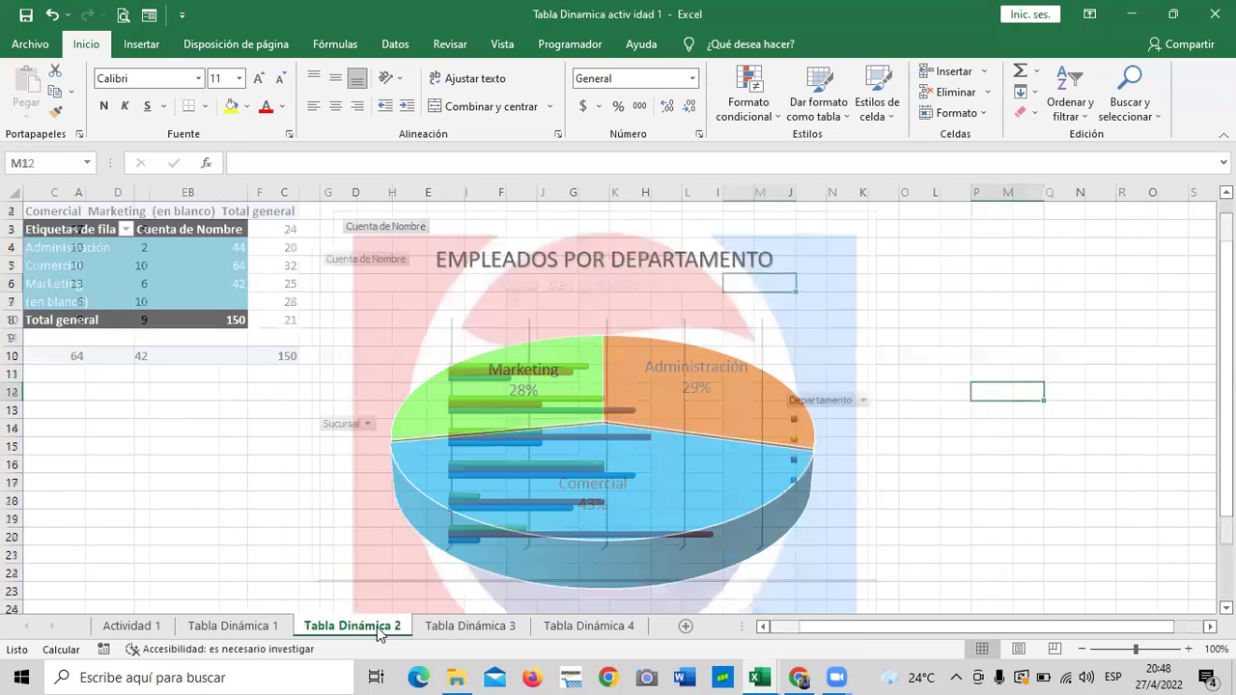
{"action": "left_click", "coordinate": [509, 636]}
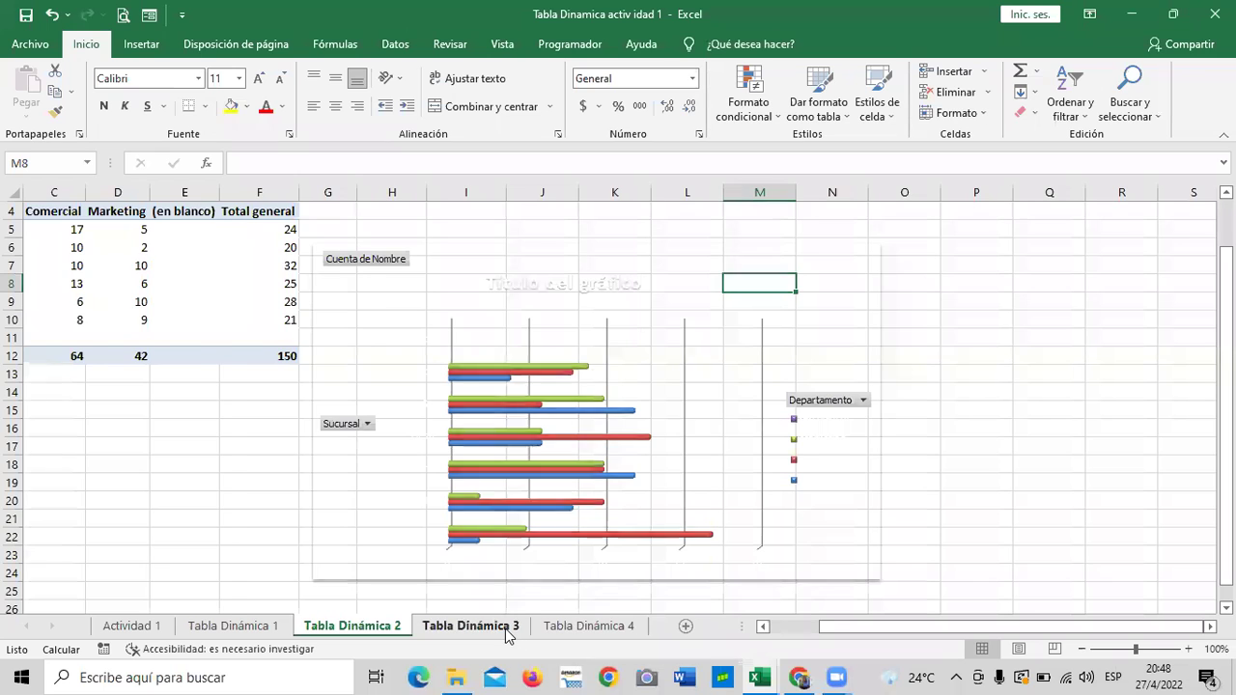
{"action": "left_click", "coordinate": [587, 632]}
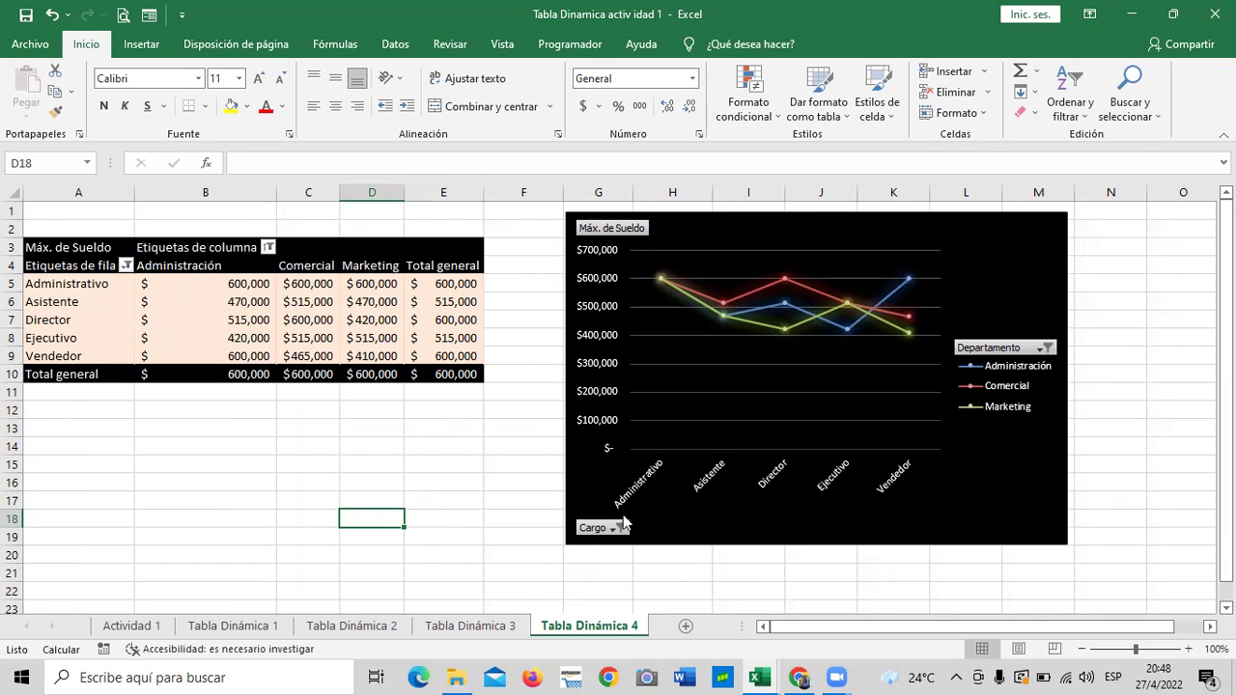
{"action": "left_click", "coordinate": [215, 624]}
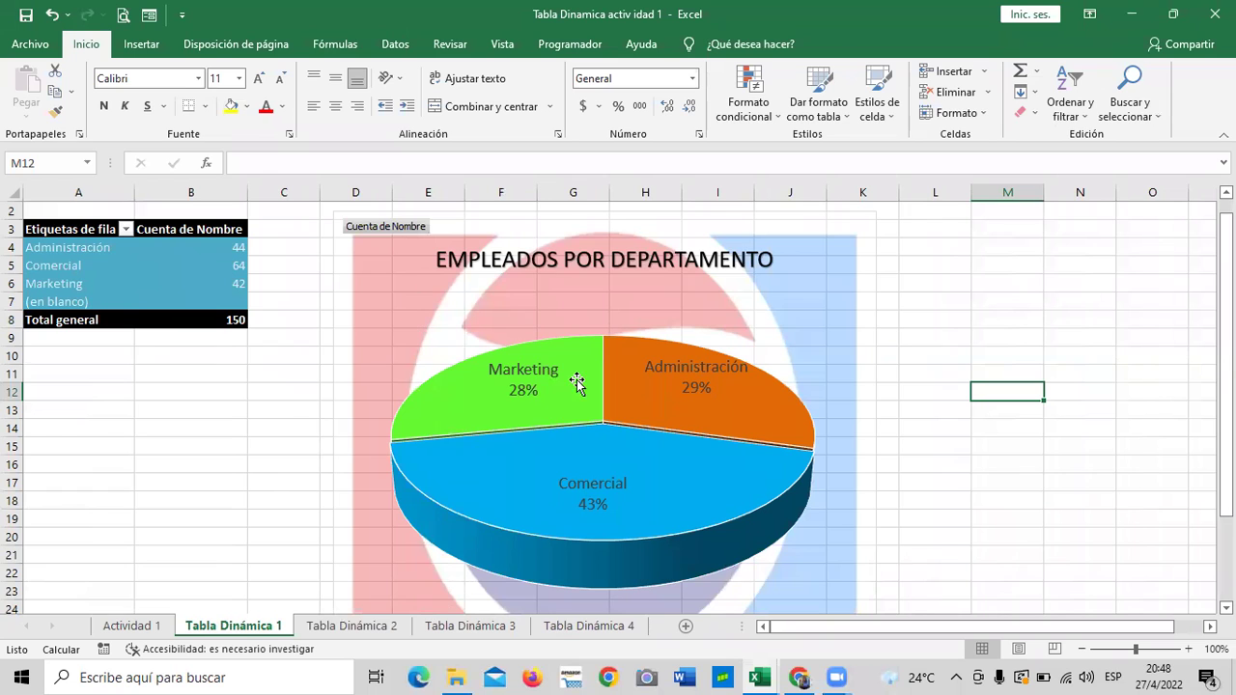
{"action": "left_click", "coordinate": [588, 626]}
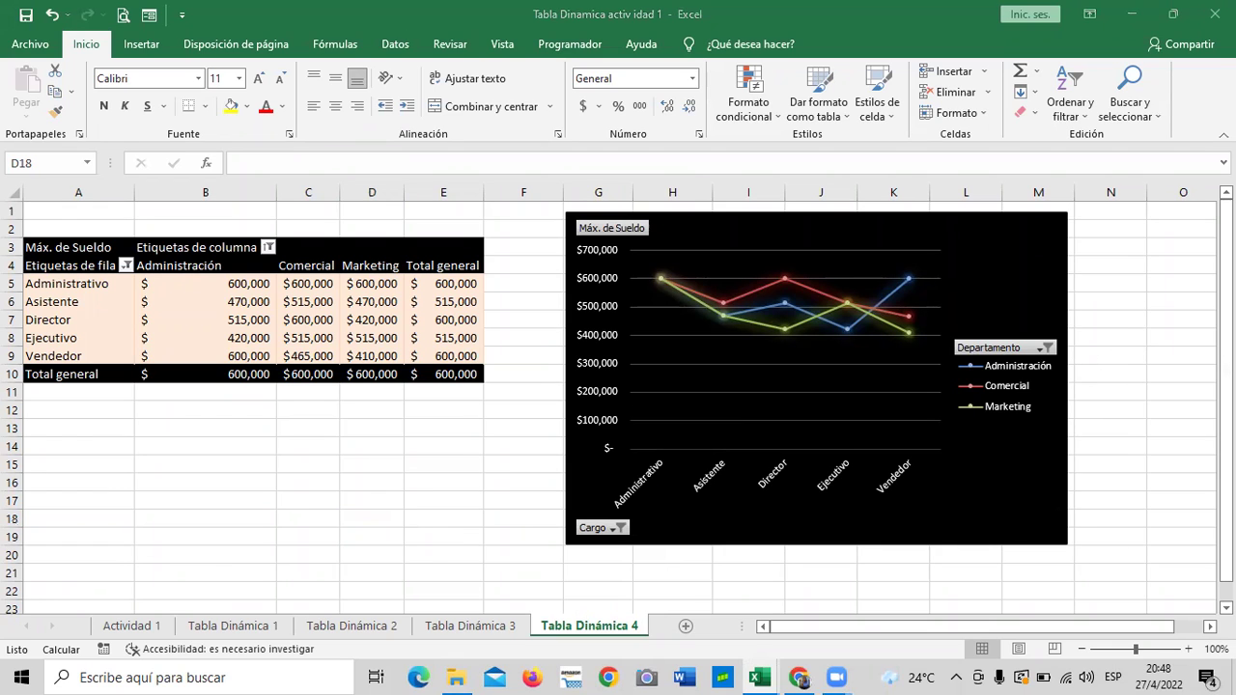
Step: Use Mover gráfico to put the pivot chart on a new chart sheet, Gráfico1
{"action": "left_click", "coordinate": [987, 251]}
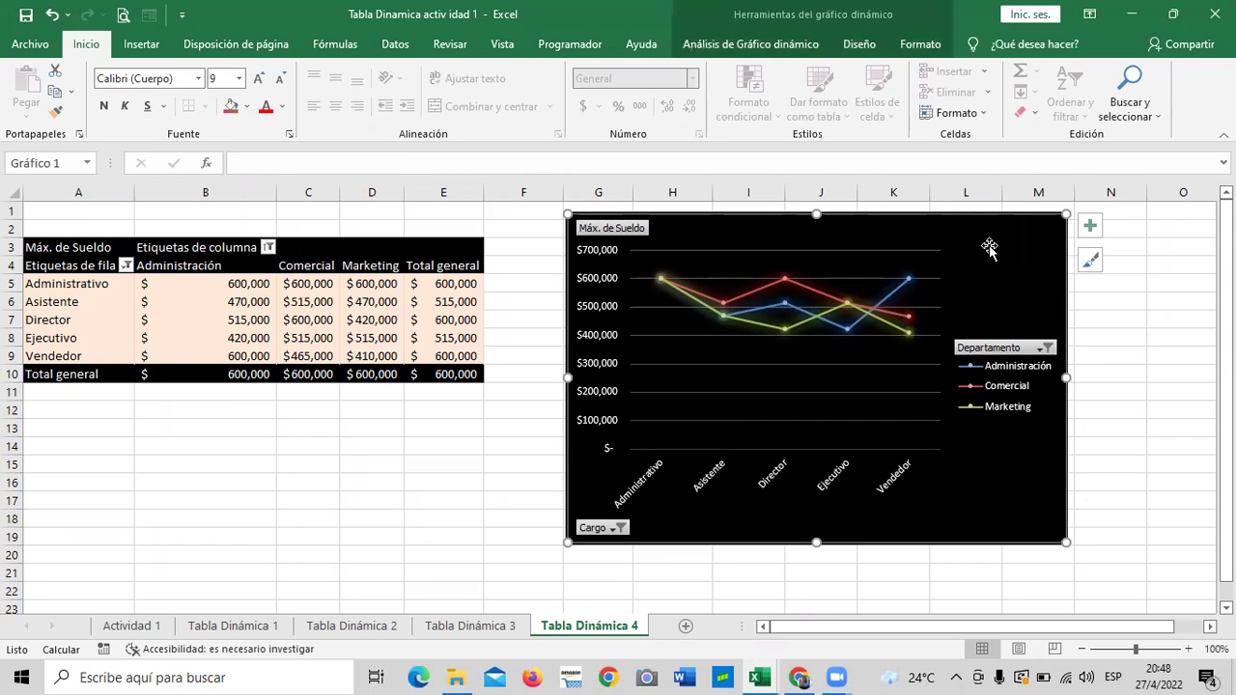
{"action": "left_click", "coordinate": [924, 46]}
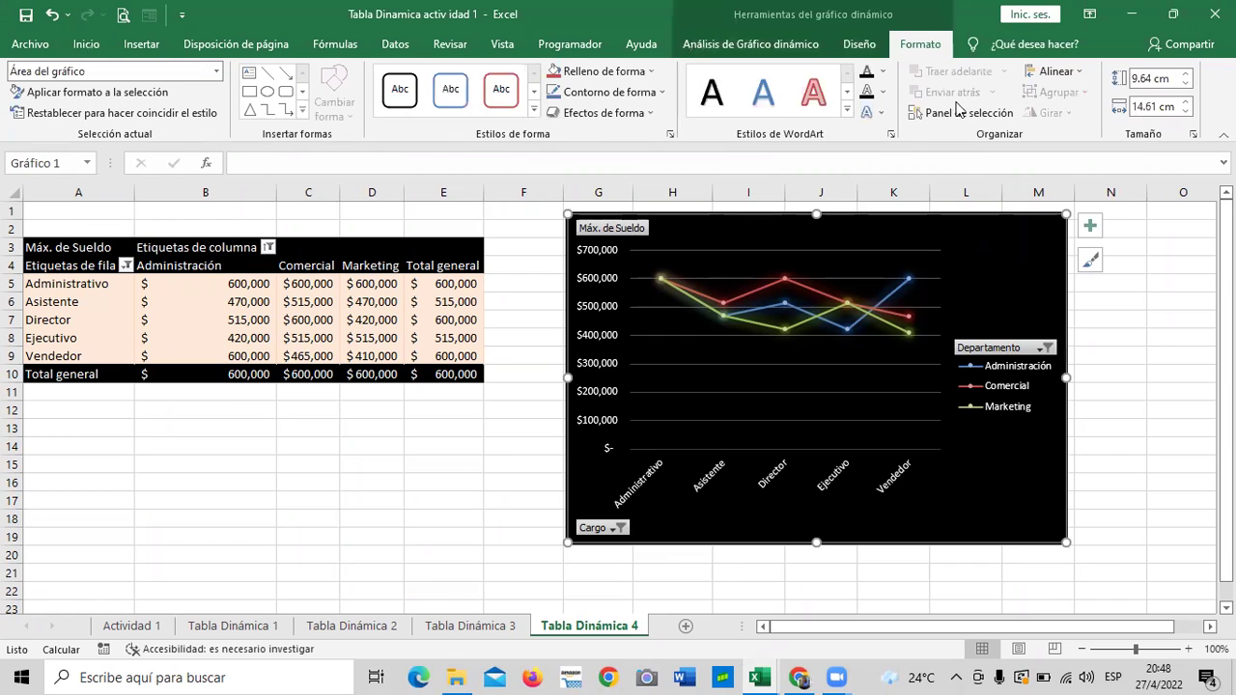
{"action": "left_click", "coordinate": [856, 45]}
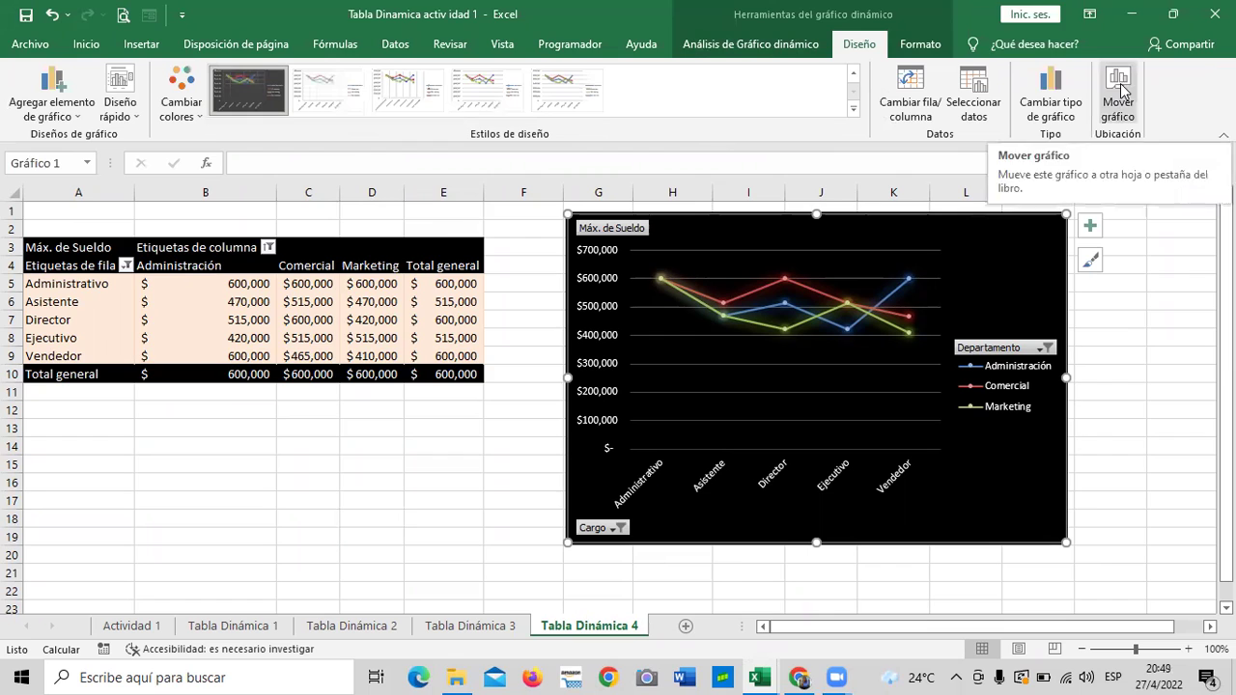
{"action": "left_click", "coordinate": [1122, 92]}
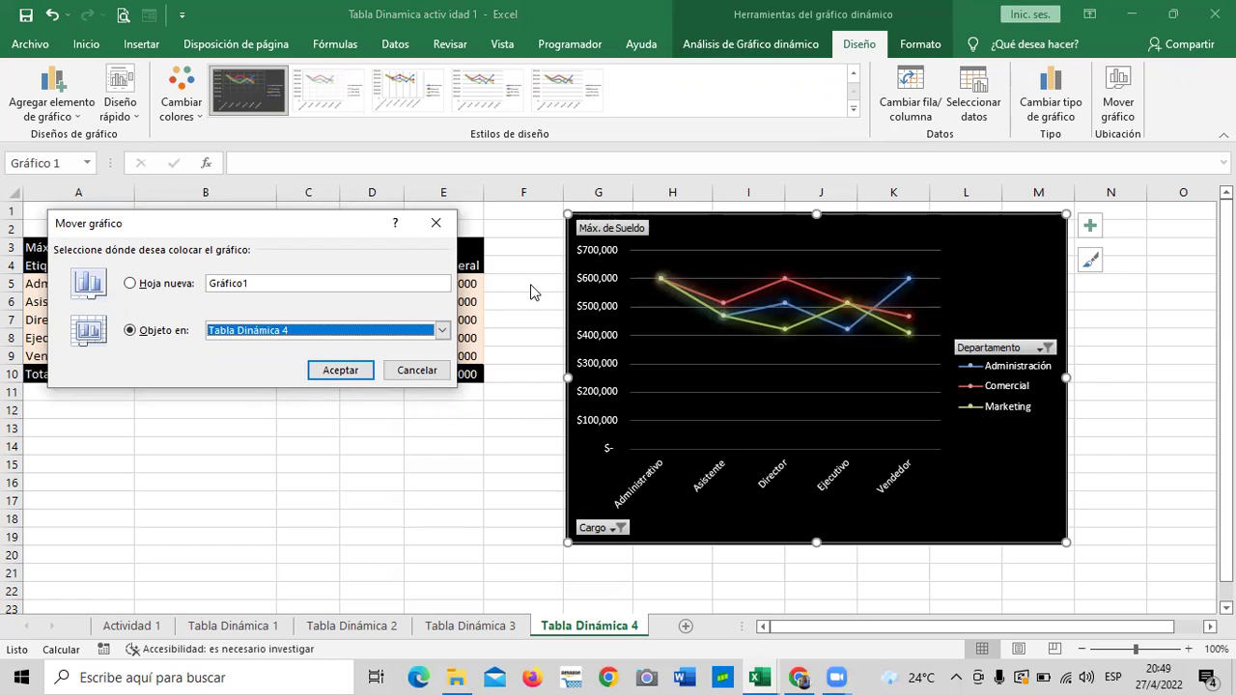
{"action": "left_click", "coordinate": [134, 286]}
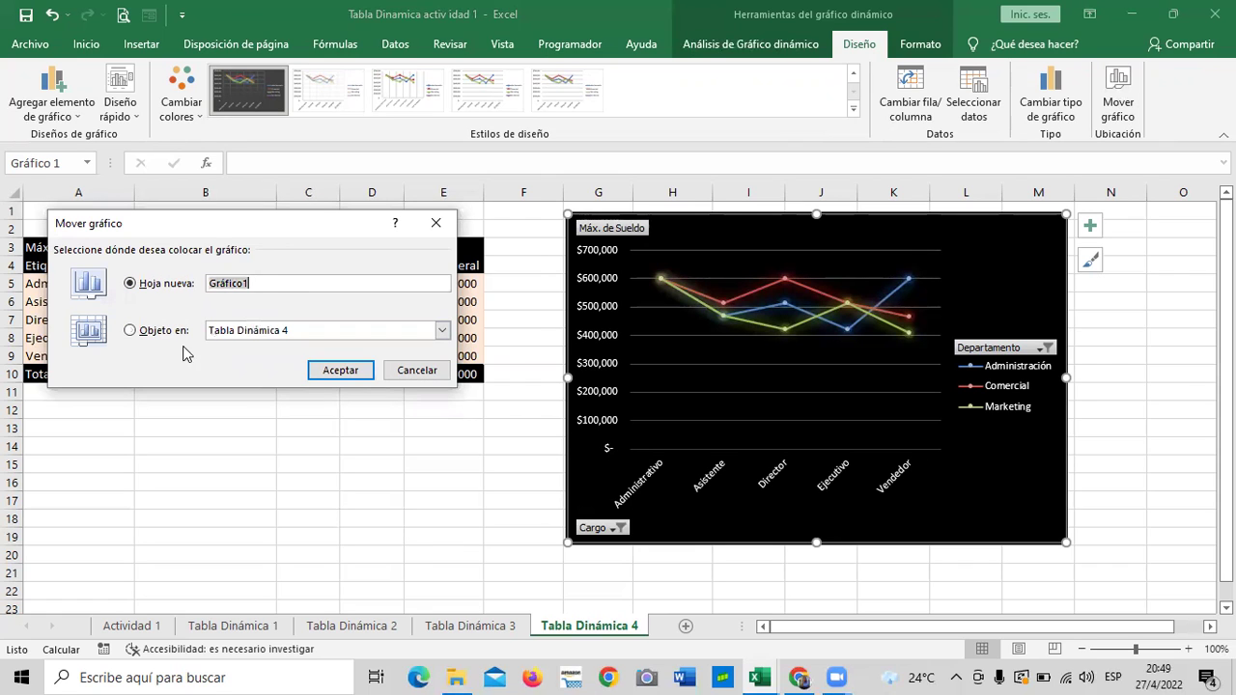
{"action": "left_click", "coordinate": [340, 370]}
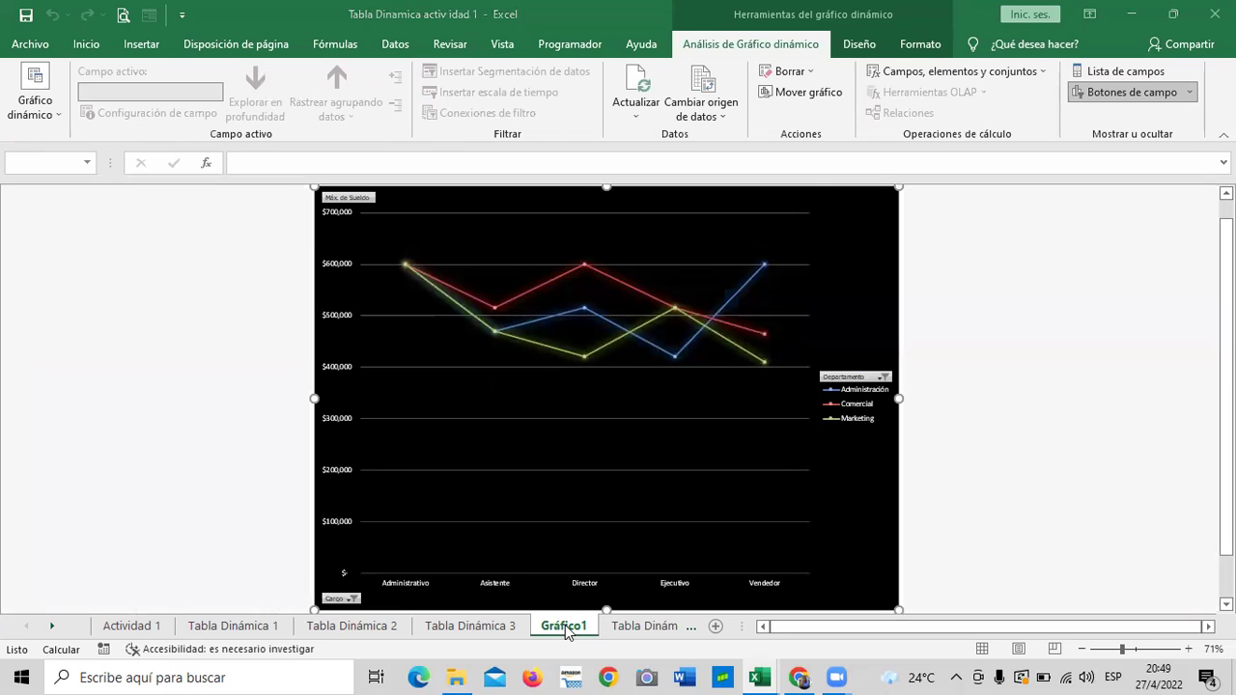
Step: Scroll around the Gráfico1 chart sheet, then go back to Tabla Dinámica 4
{"action": "scroll", "coordinate": [1192, 300], "scroll_direction": "up", "scroll_amount": 1}
{"action": "scroll", "coordinate": [857, 325], "scroll_direction": "down", "scroll_amount": 1}
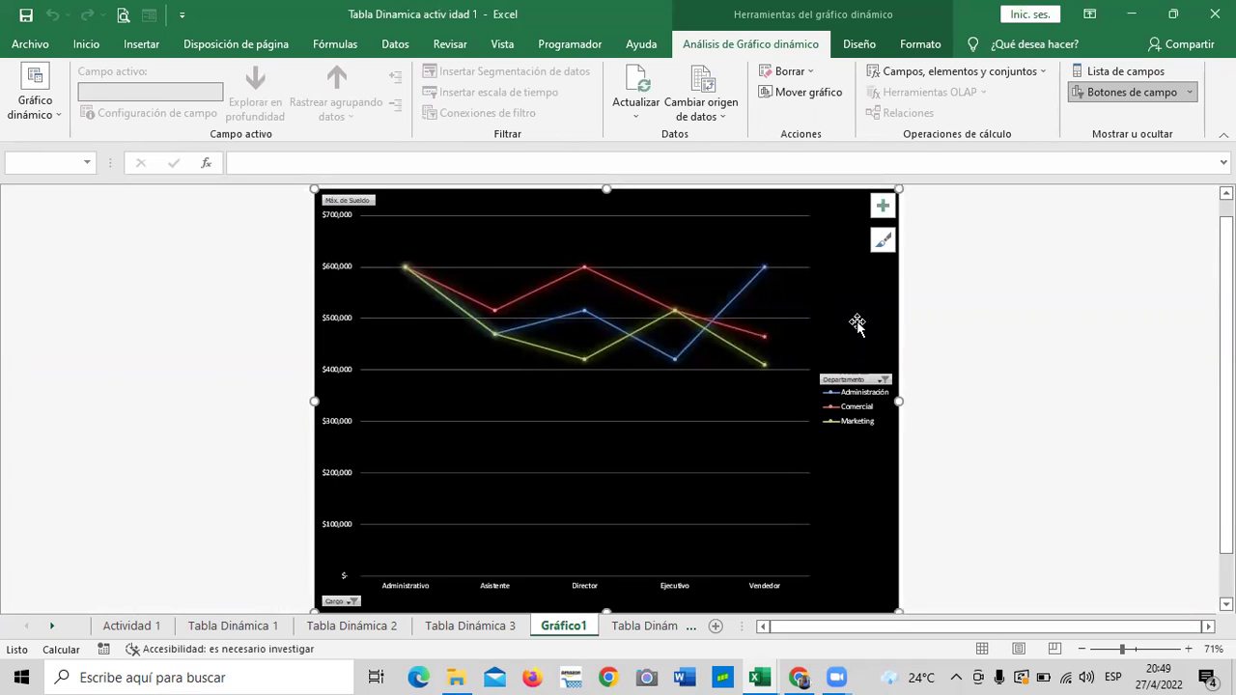
{"action": "left_click", "coordinate": [1110, 319]}
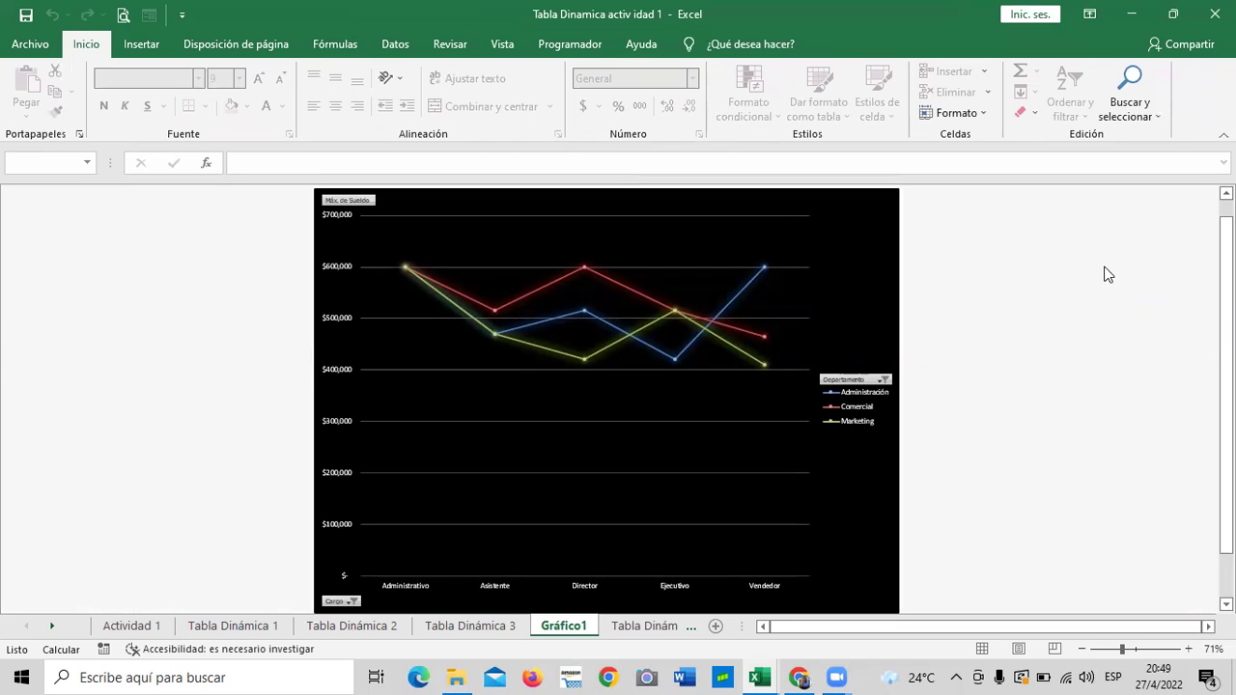
{"action": "scroll", "coordinate": [1169, 277], "scroll_direction": "up", "scroll_amount": 1}
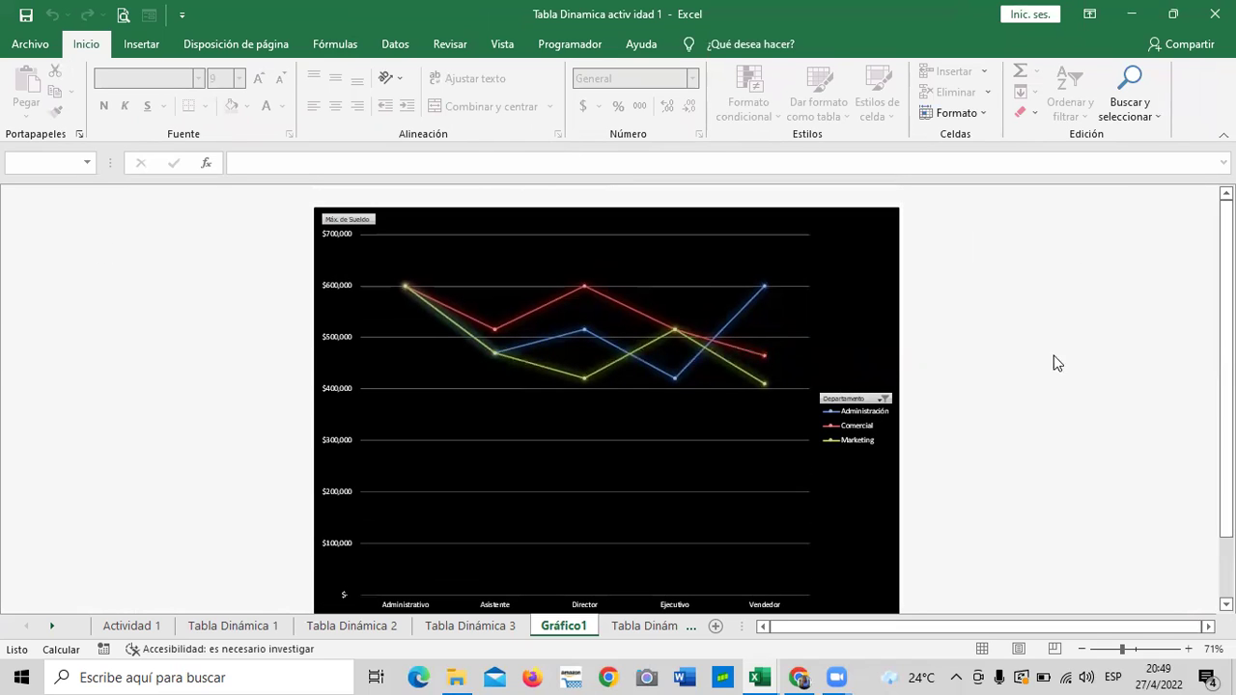
{"action": "scroll", "coordinate": [1170, 270], "scroll_direction": "down", "scroll_amount": 2}
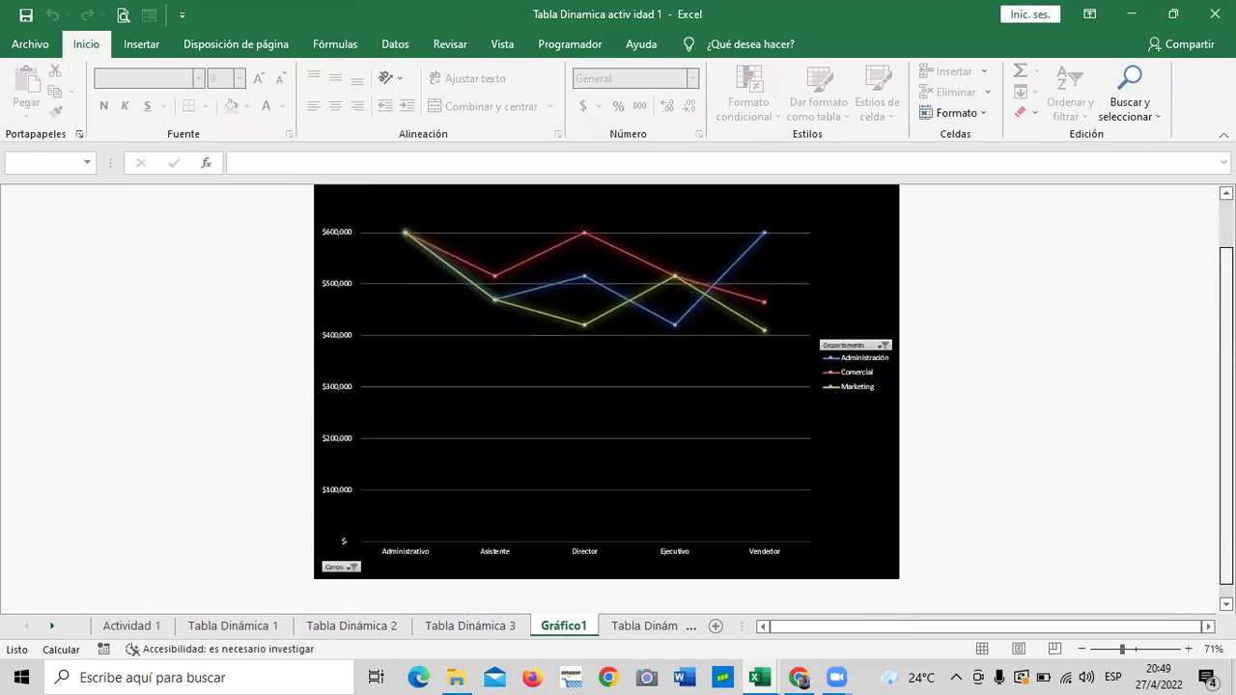
{"action": "scroll", "coordinate": [1170, 270], "scroll_direction": "up", "scroll_amount": 3}
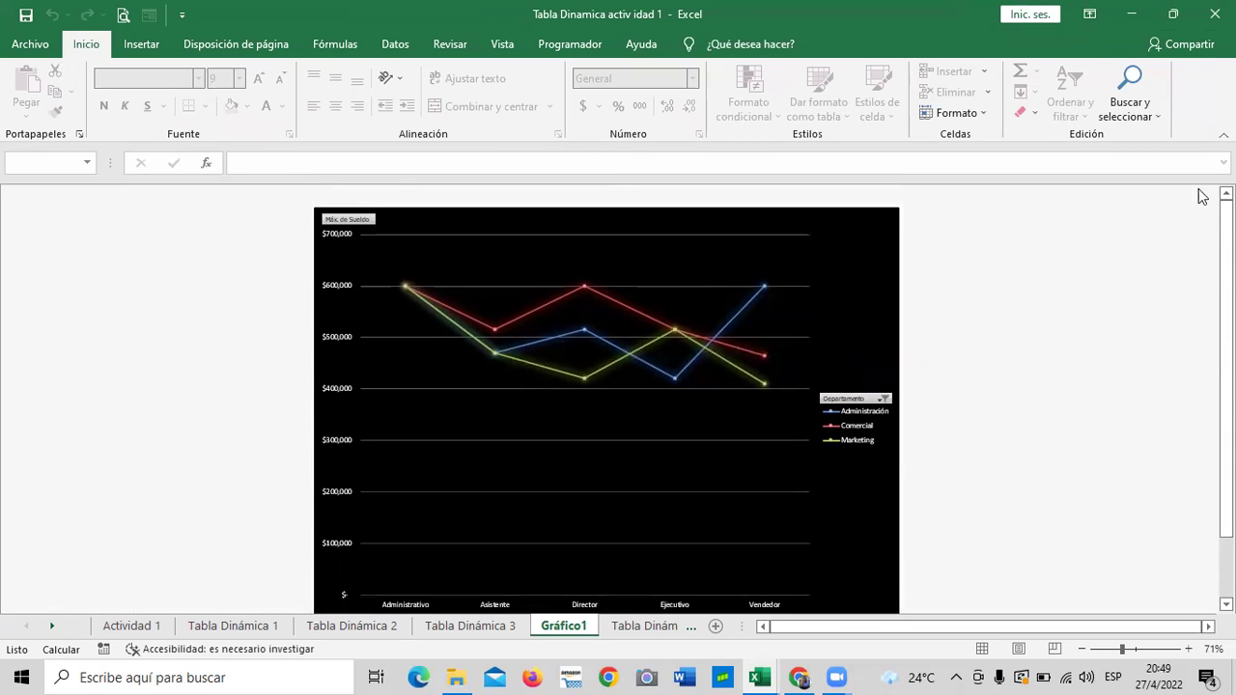
{"action": "scroll", "coordinate": [1092, 307], "scroll_direction": "down", "scroll_amount": 3}
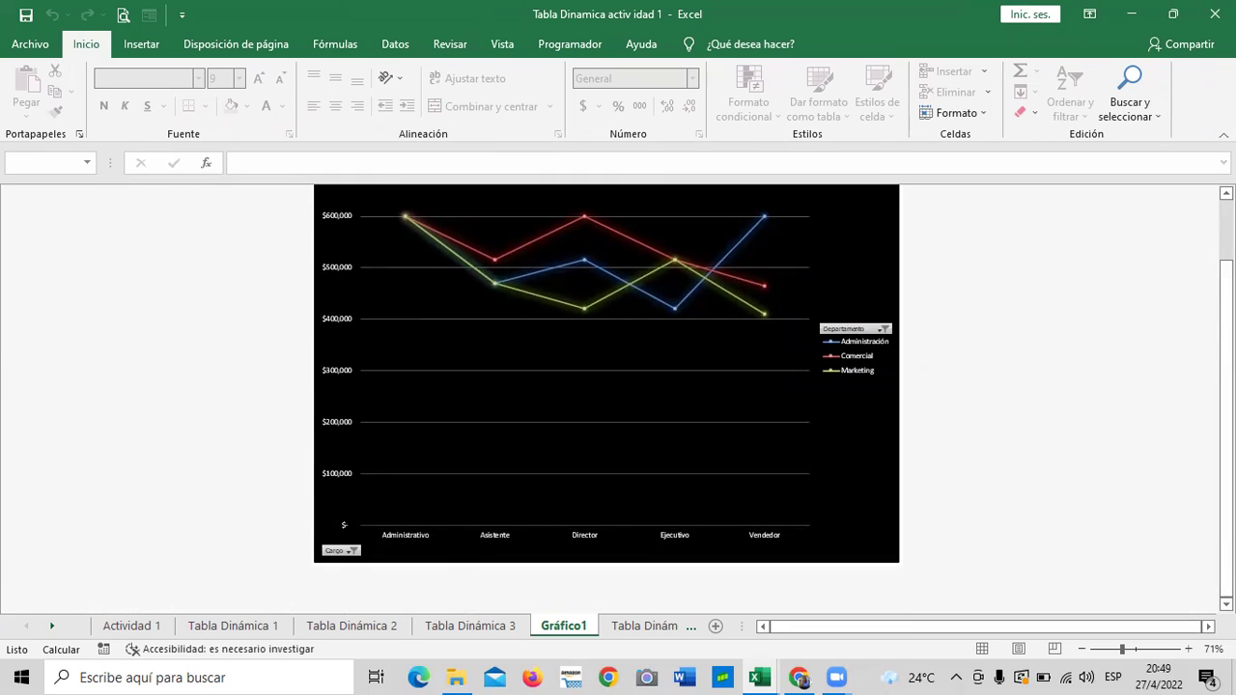
{"action": "scroll", "coordinate": [1226, 405], "scroll_direction": "up", "scroll_amount": 3}
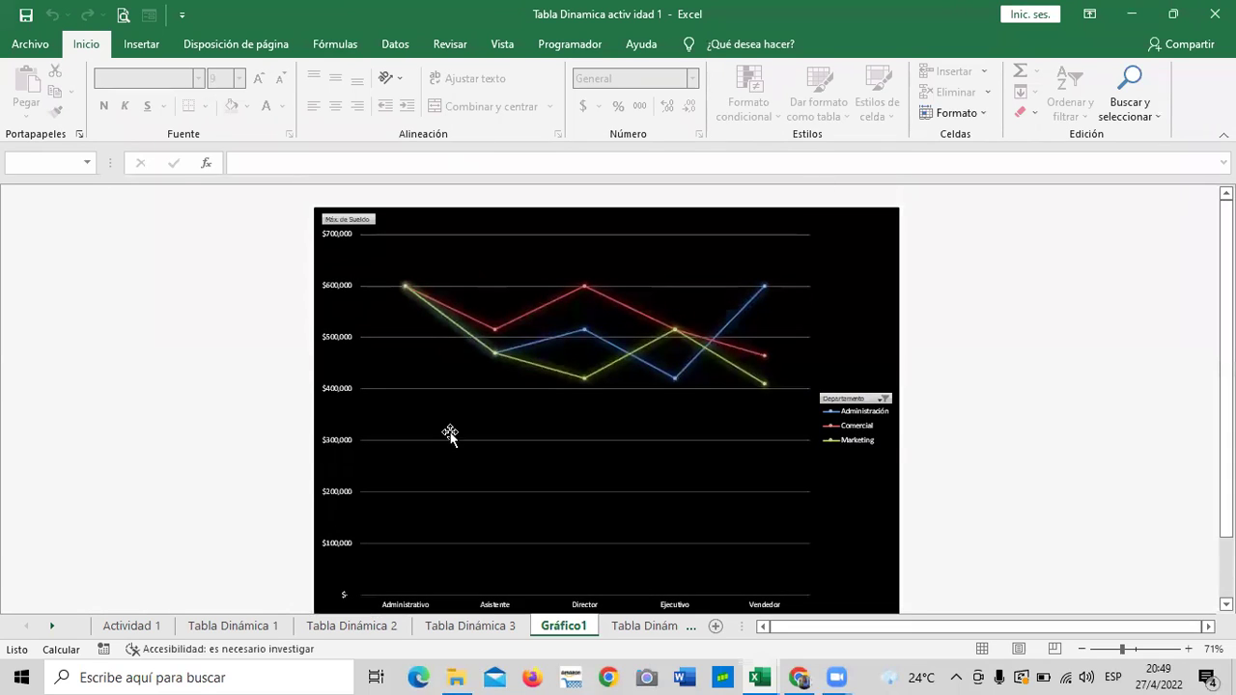
{"action": "left_click", "coordinate": [722, 285]}
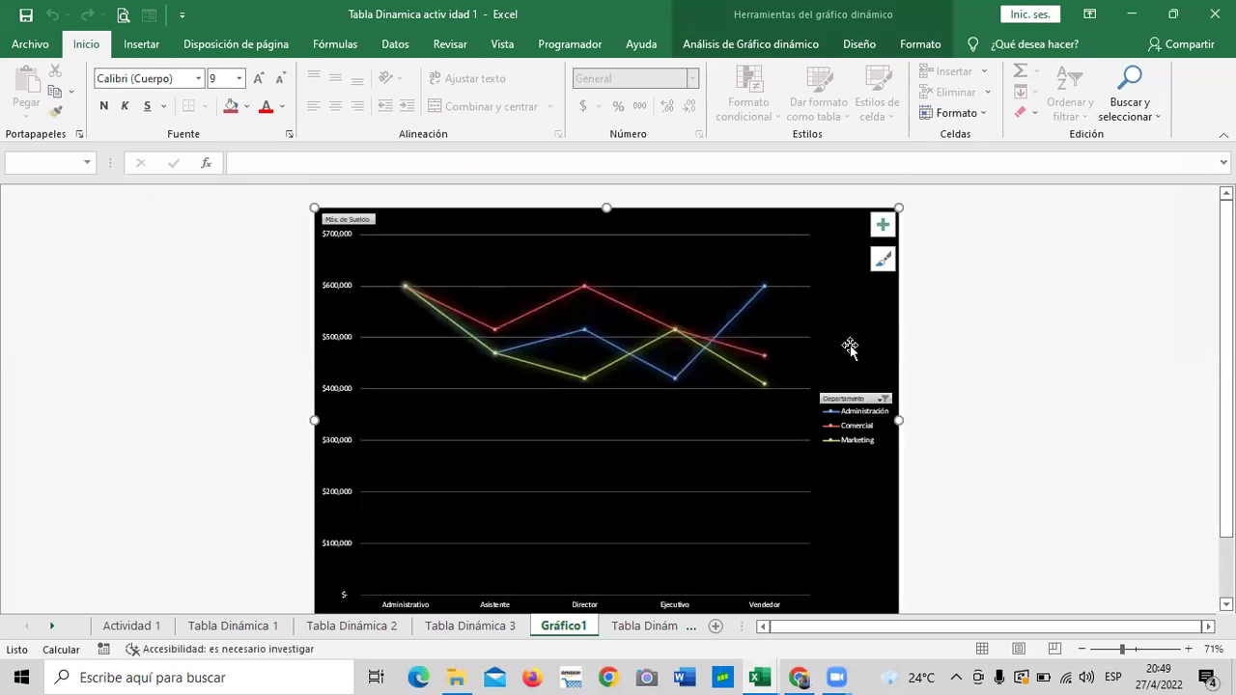
{"action": "left_click", "coordinate": [661, 626]}
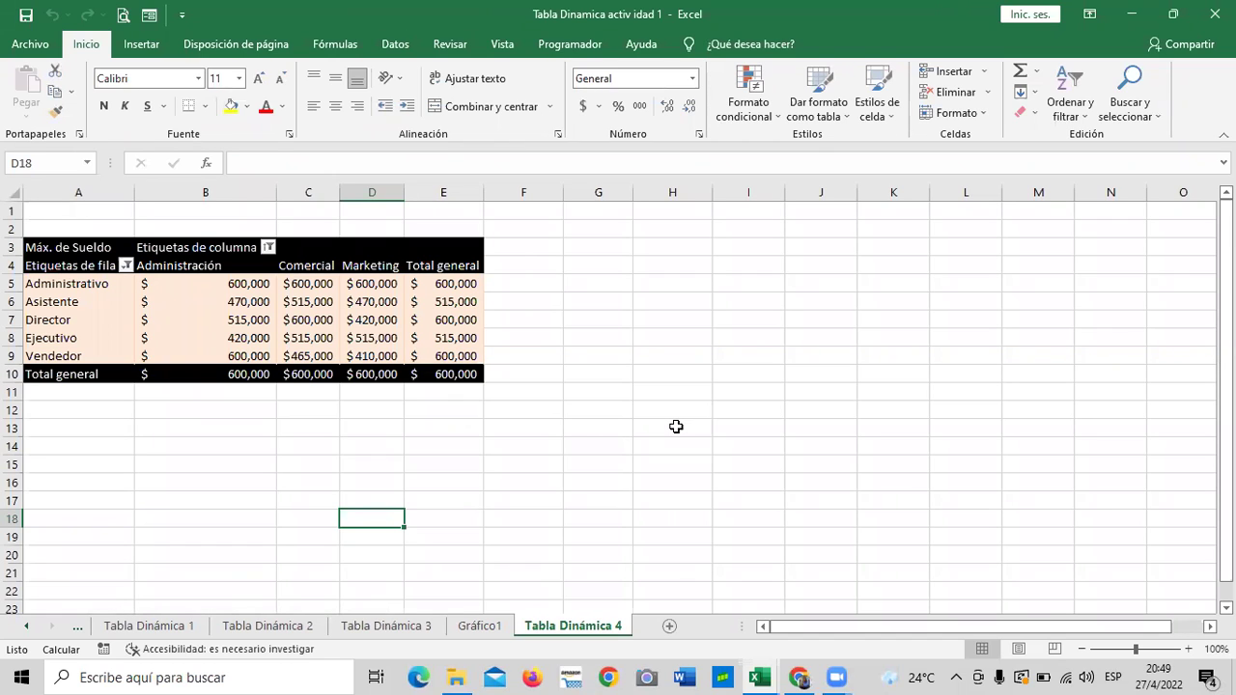
Step: Move the chart from Gráfico1 back as an object on Tabla Dinámica 4
{"action": "left_click", "coordinate": [474, 629]}
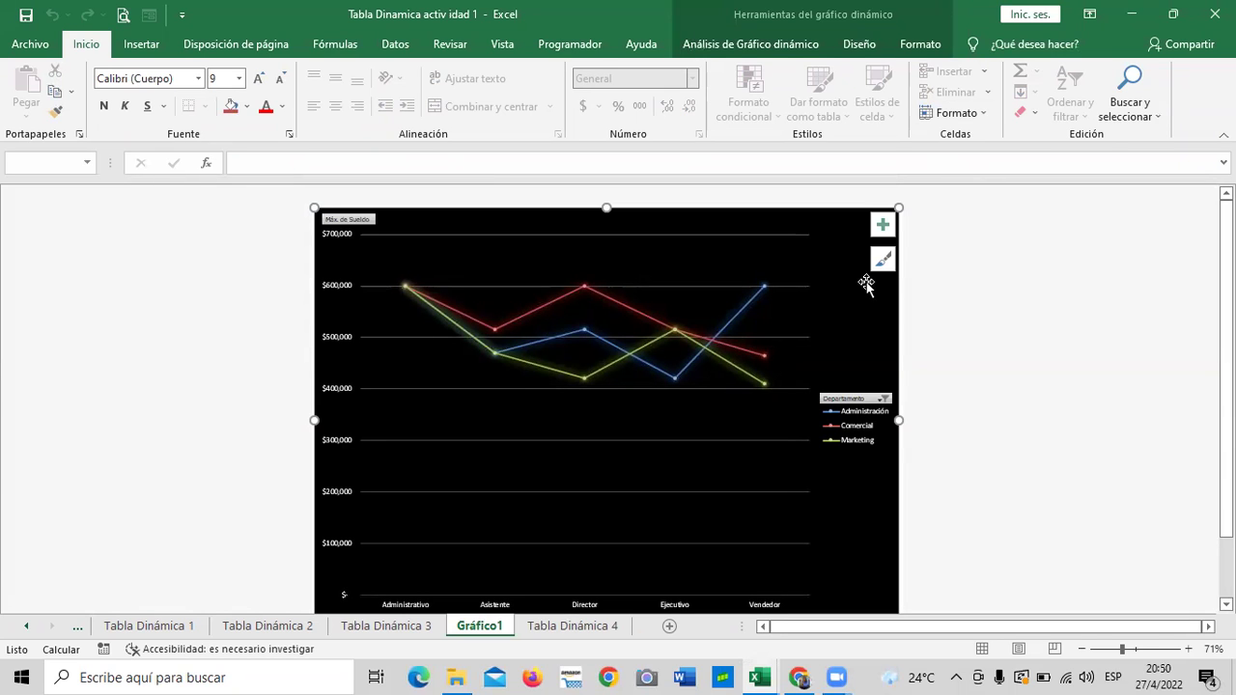
{"action": "left_click", "coordinate": [862, 44]}
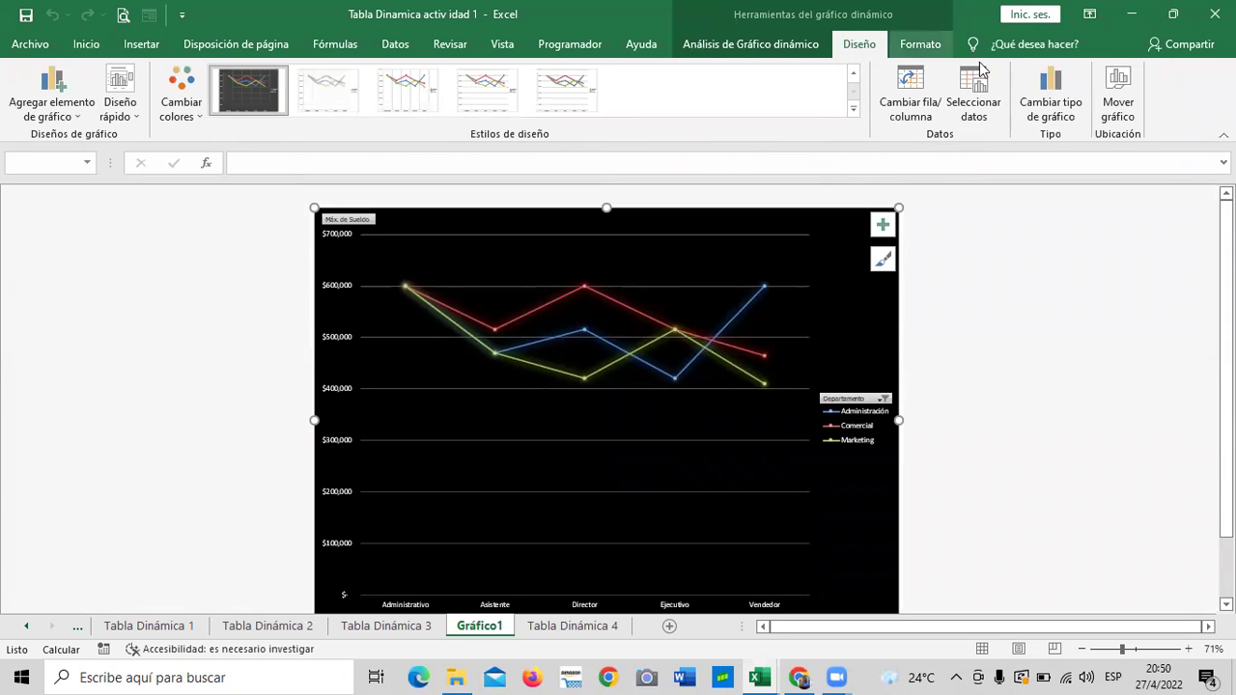
{"action": "left_click", "coordinate": [1117, 95]}
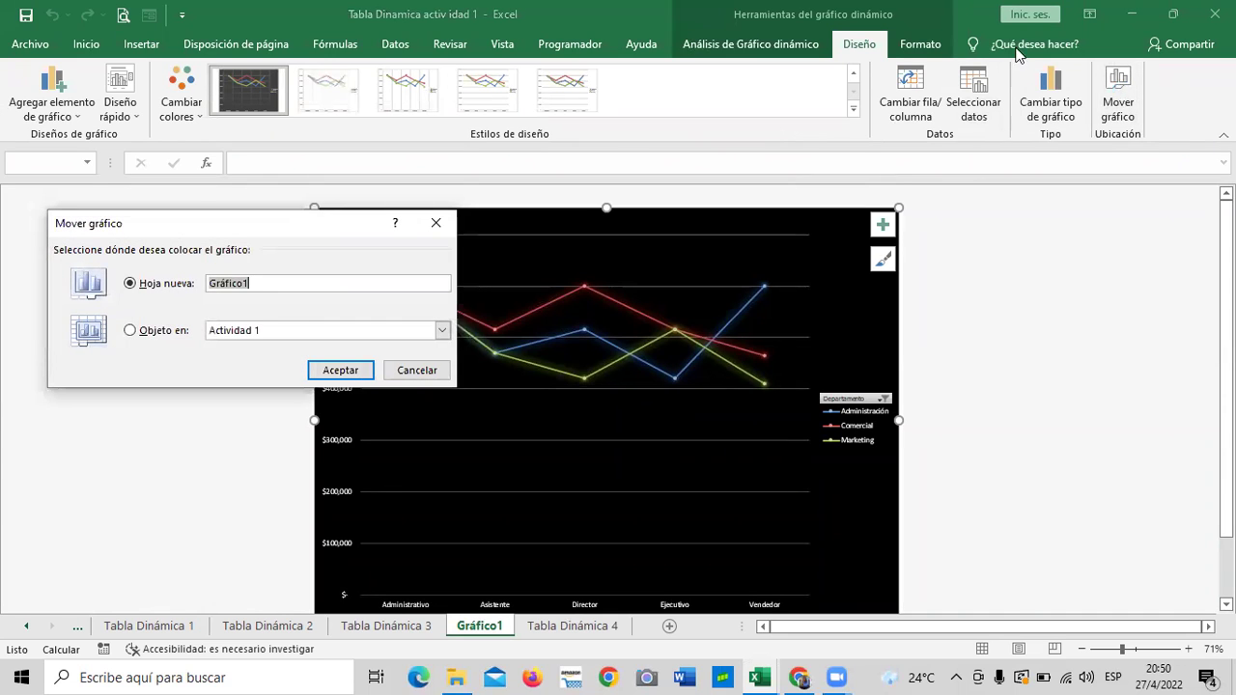
{"action": "left_click", "coordinate": [441, 330]}
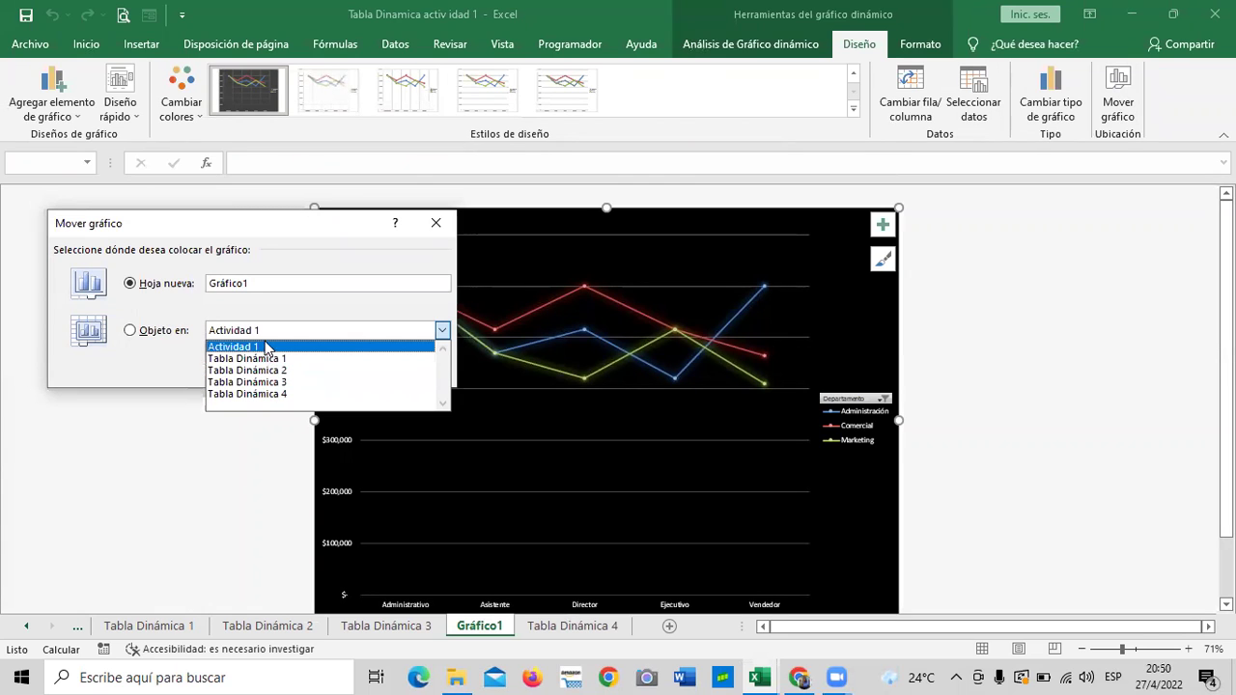
{"action": "left_click", "coordinate": [255, 394]}
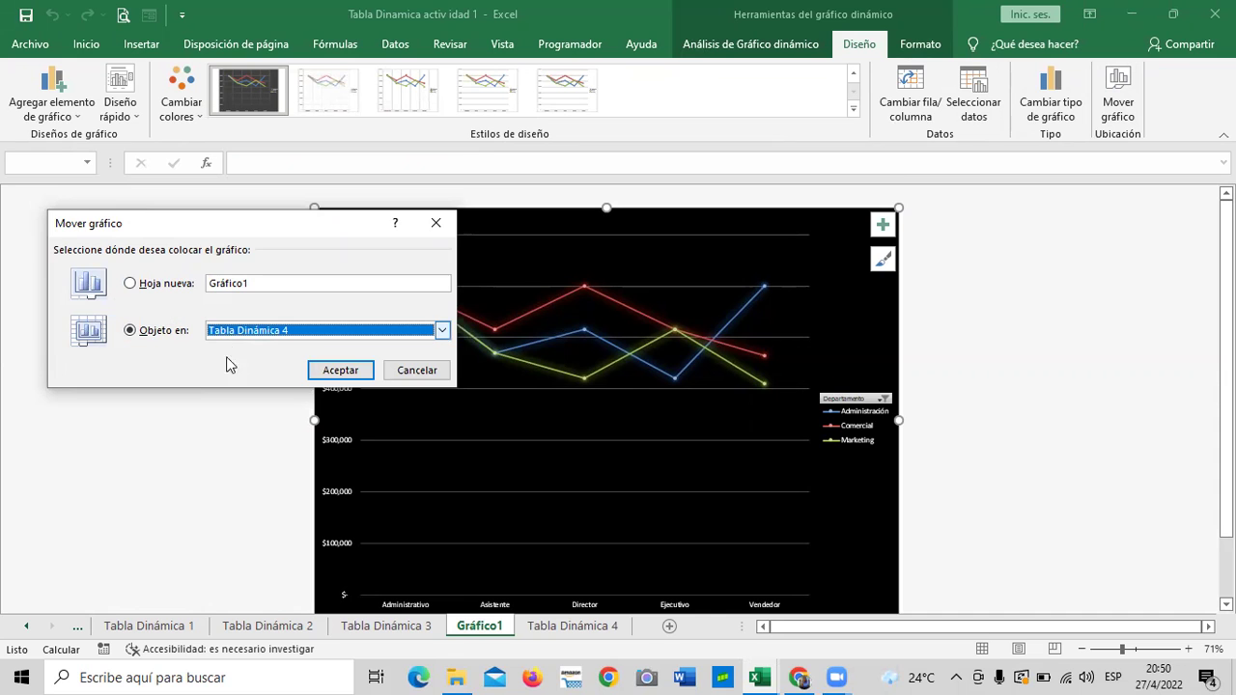
{"action": "left_click", "coordinate": [335, 371]}
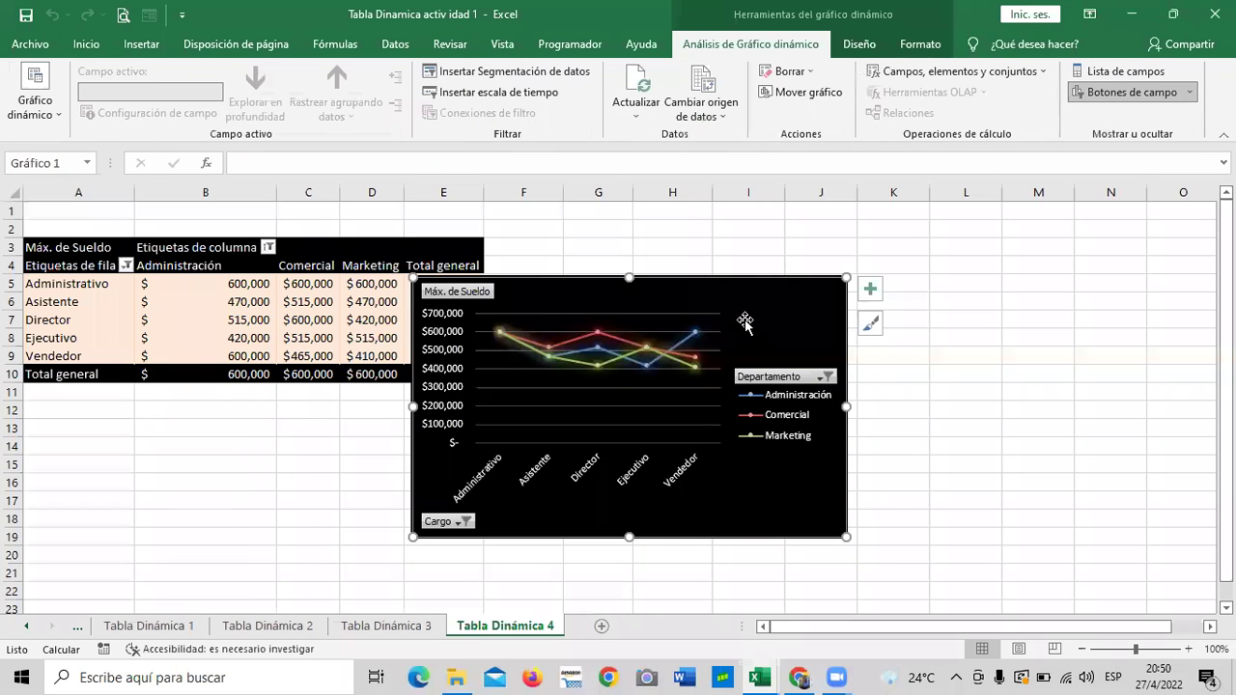
Step: Reposition the chart beside the pivot table and enlarge it, then click cells E3 to C3
{"action": "left_click_drag", "start_coordinate": [844, 494], "coordinate": [1009, 446]}
{"action": "left_click_drag", "start_coordinate": [1012, 490], "coordinate": [1064, 533]}
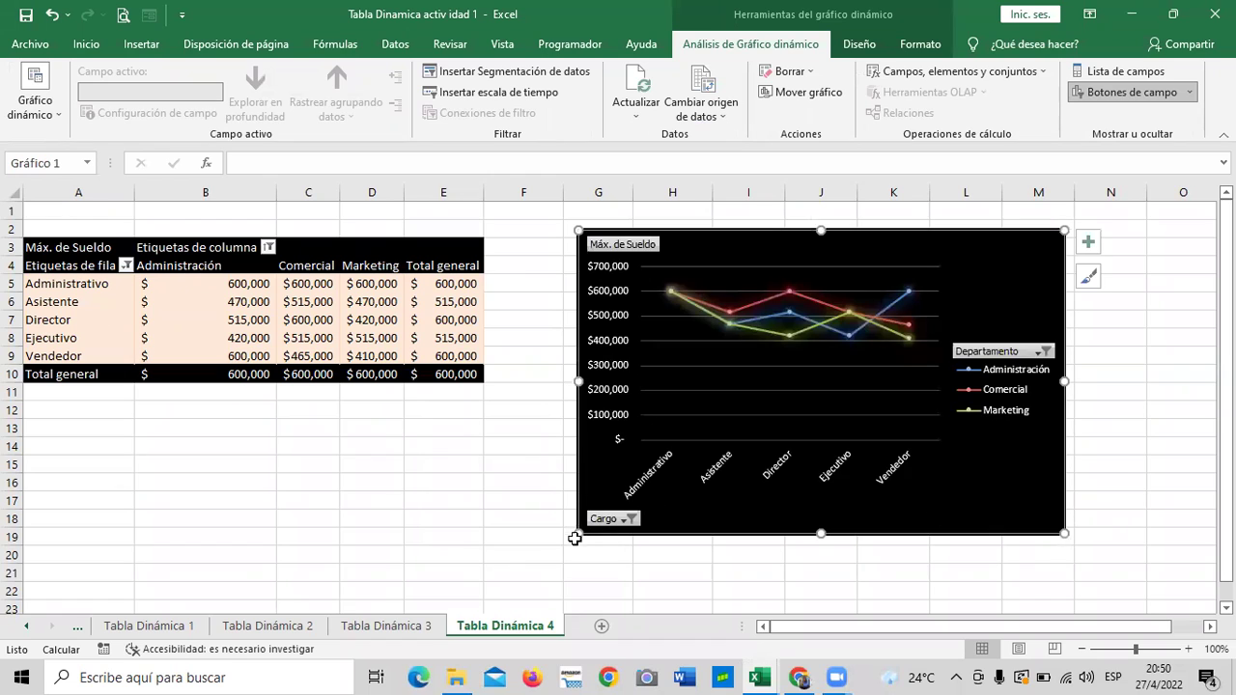
{"action": "left_click_drag", "start_coordinate": [577, 535], "coordinate": [562, 544]}
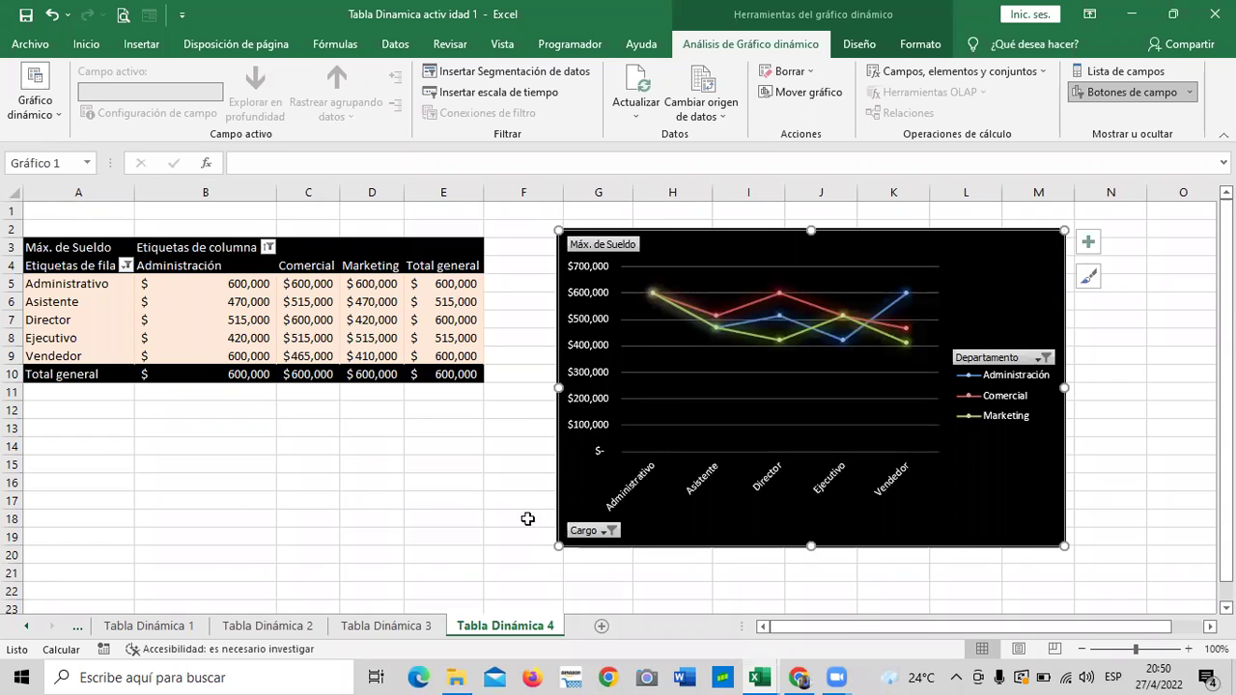
{"action": "left_click", "coordinate": [407, 248]}
{"action": "left_click", "coordinate": [346, 247]}
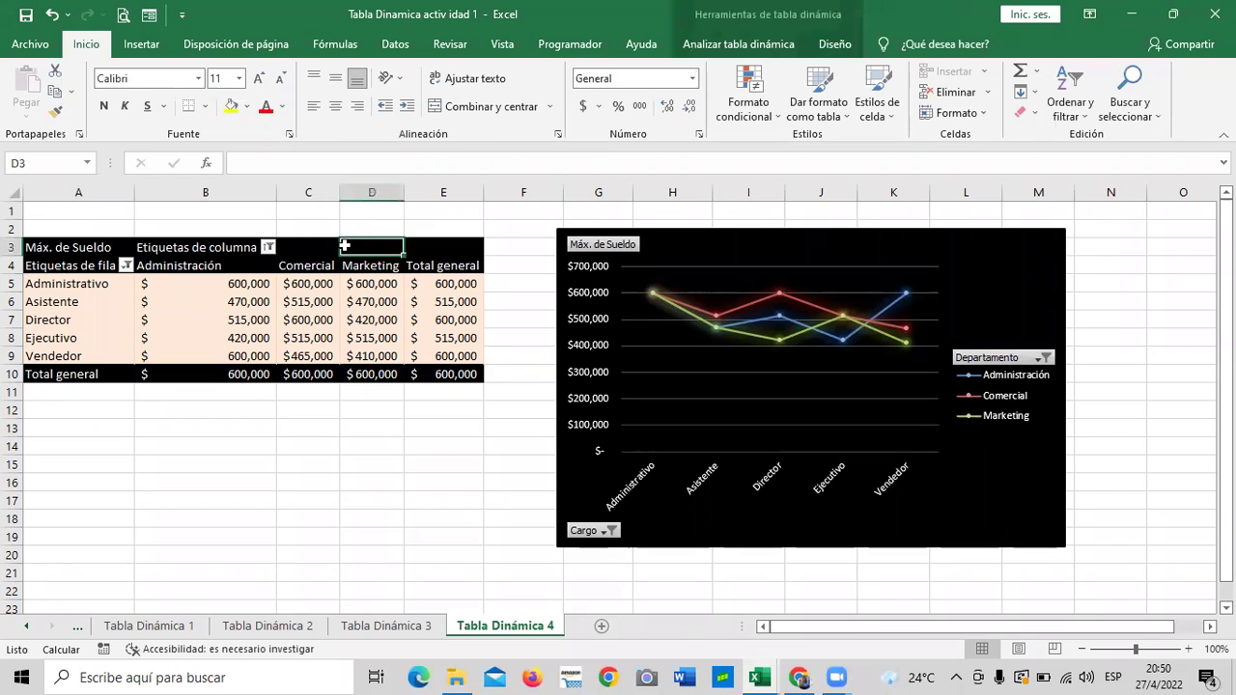
{"action": "left_click", "coordinate": [300, 248]}
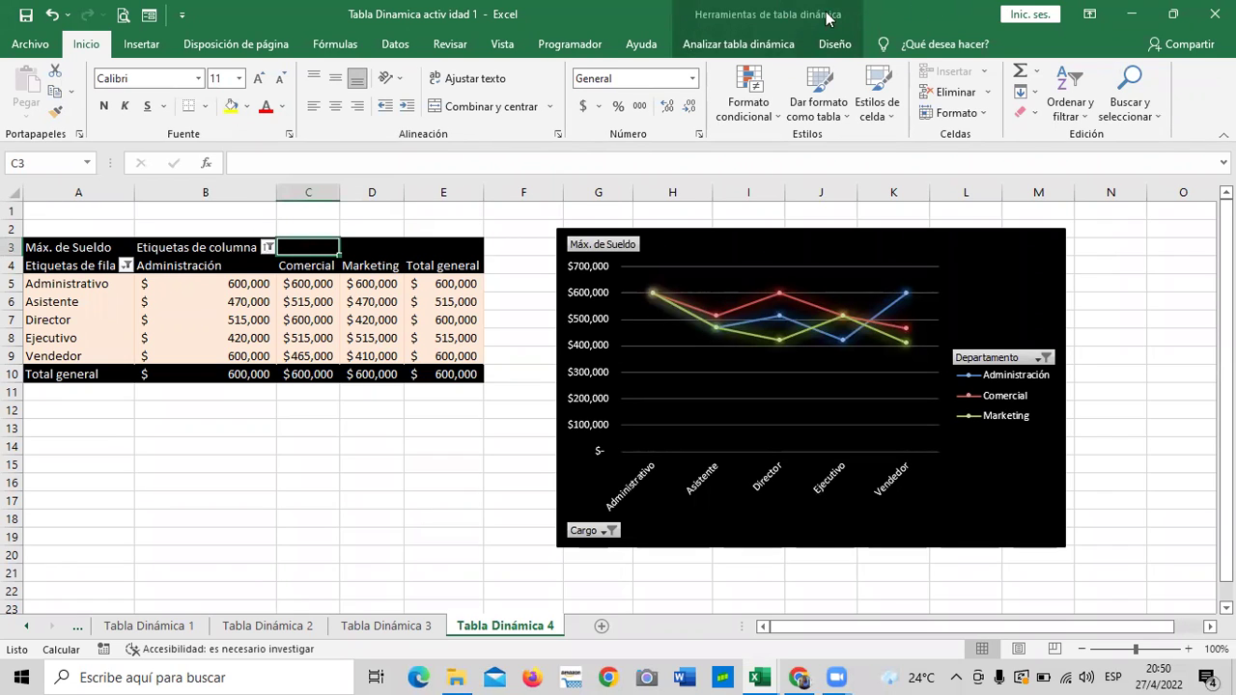
Step: Bring up the Cálculos and Acciones options on the Analizar tabla dinámica tab
{"action": "left_click", "coordinate": [779, 44]}
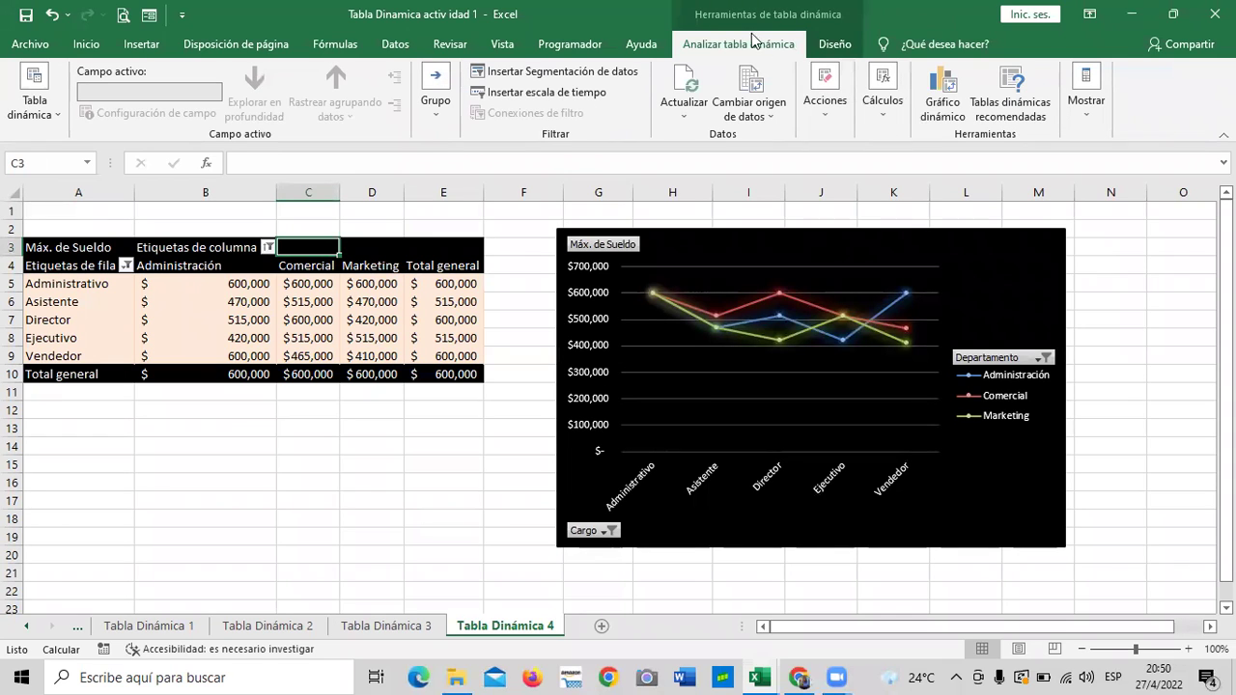
{"action": "left_click", "coordinate": [1024, 263]}
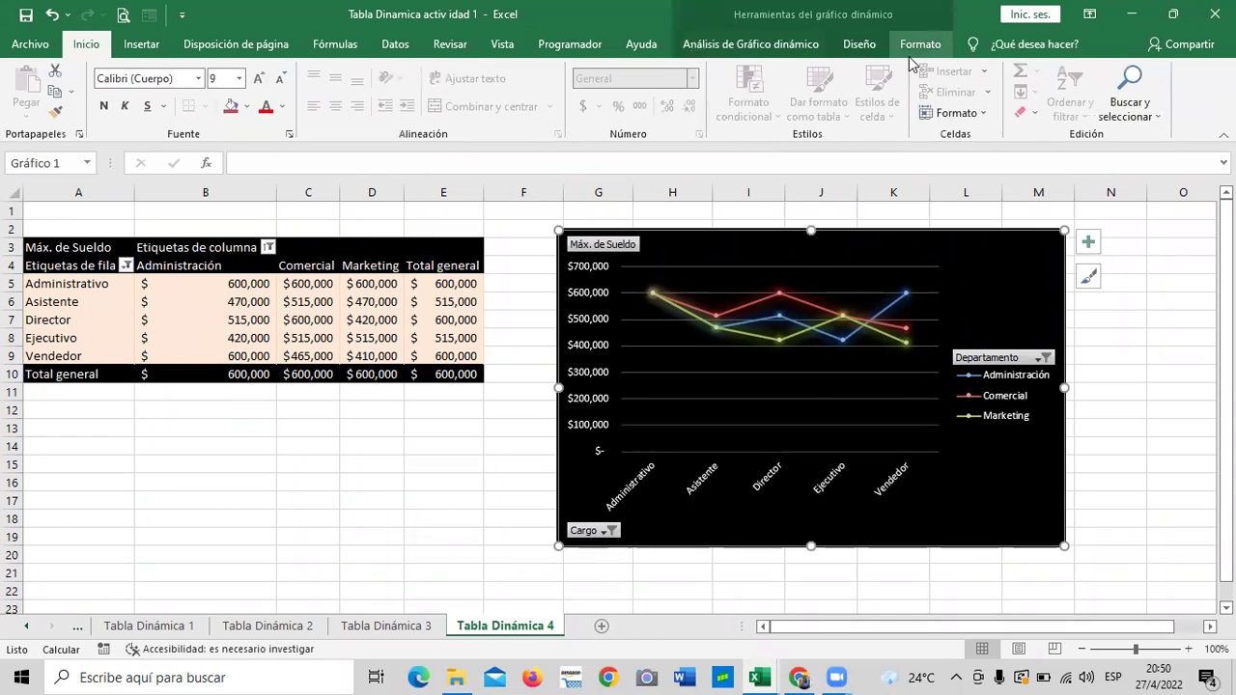
{"action": "left_click", "coordinate": [856, 44]}
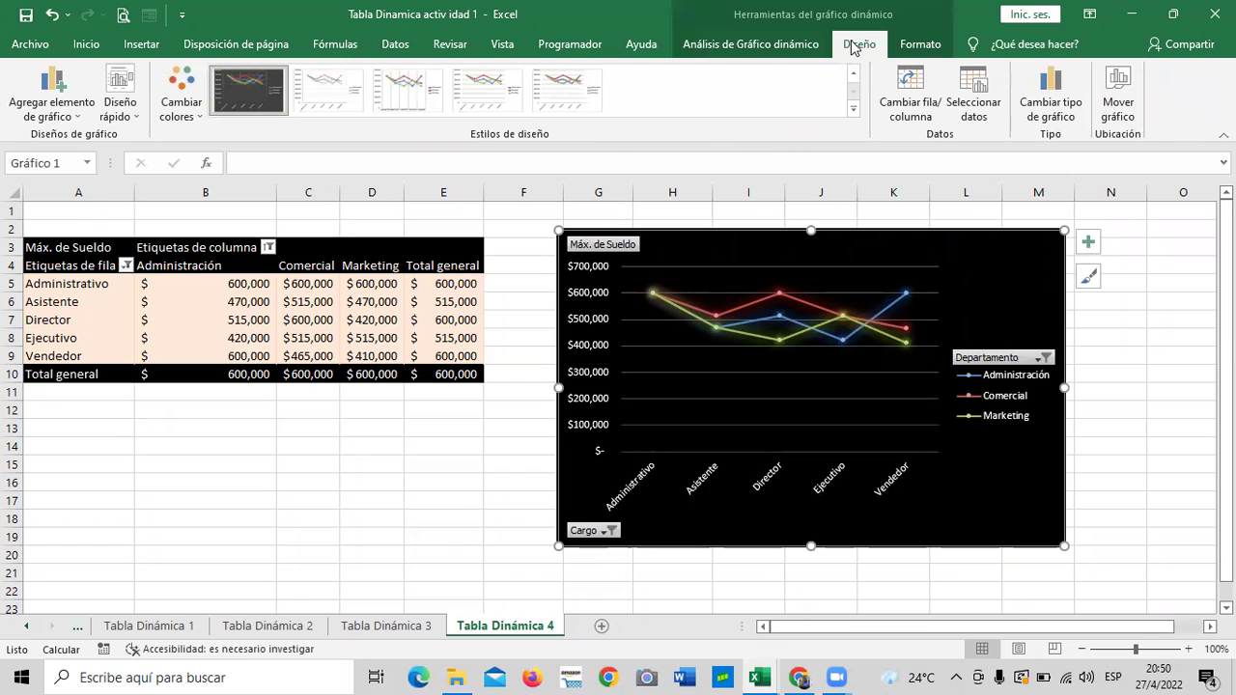
{"action": "left_click", "coordinate": [447, 250]}
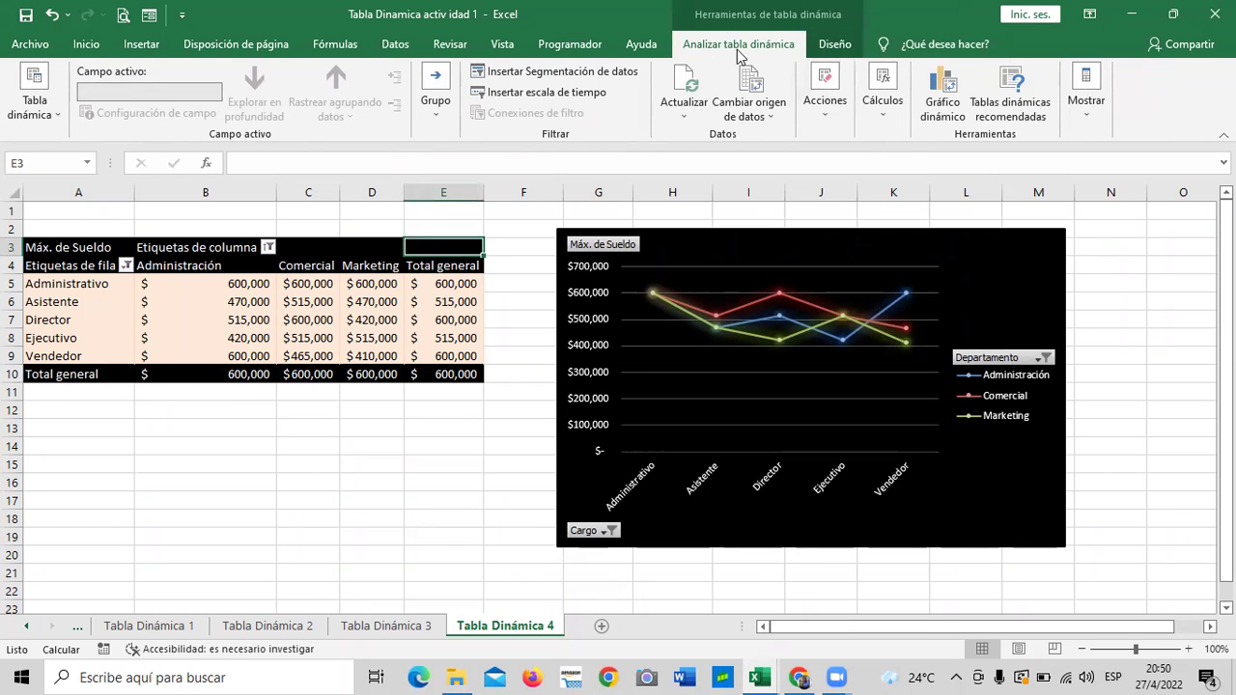
{"action": "left_click", "coordinate": [819, 108]}
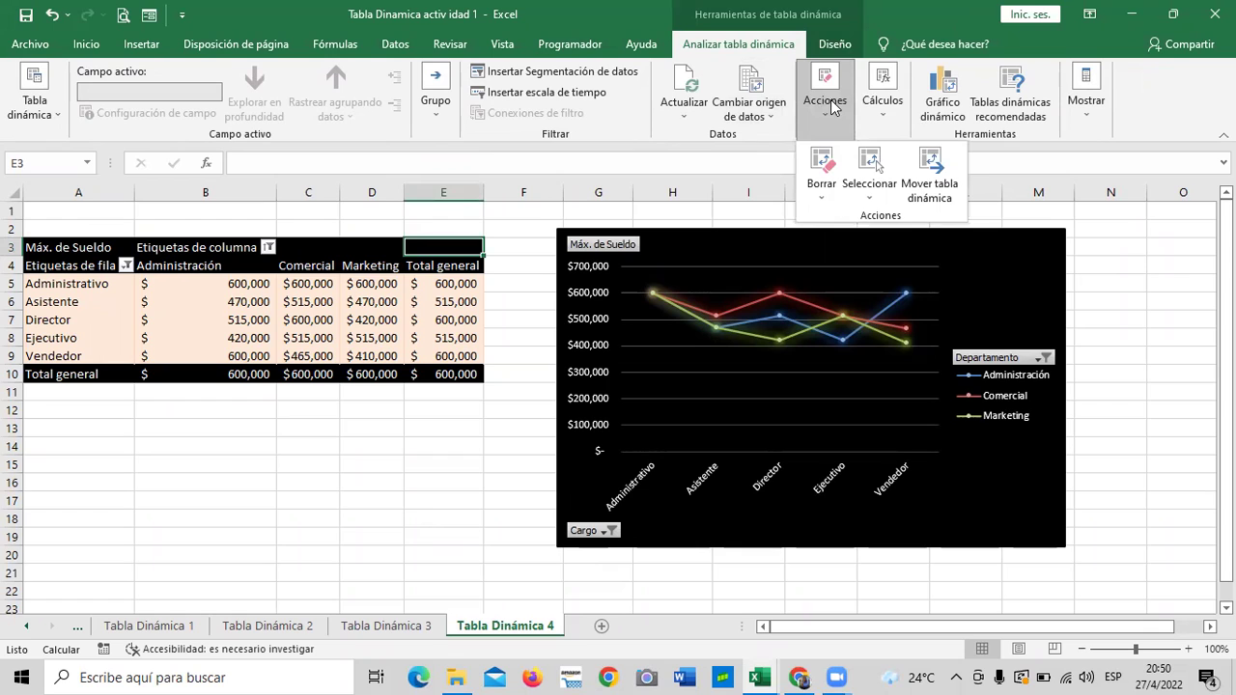
{"action": "left_click", "coordinate": [889, 114]}
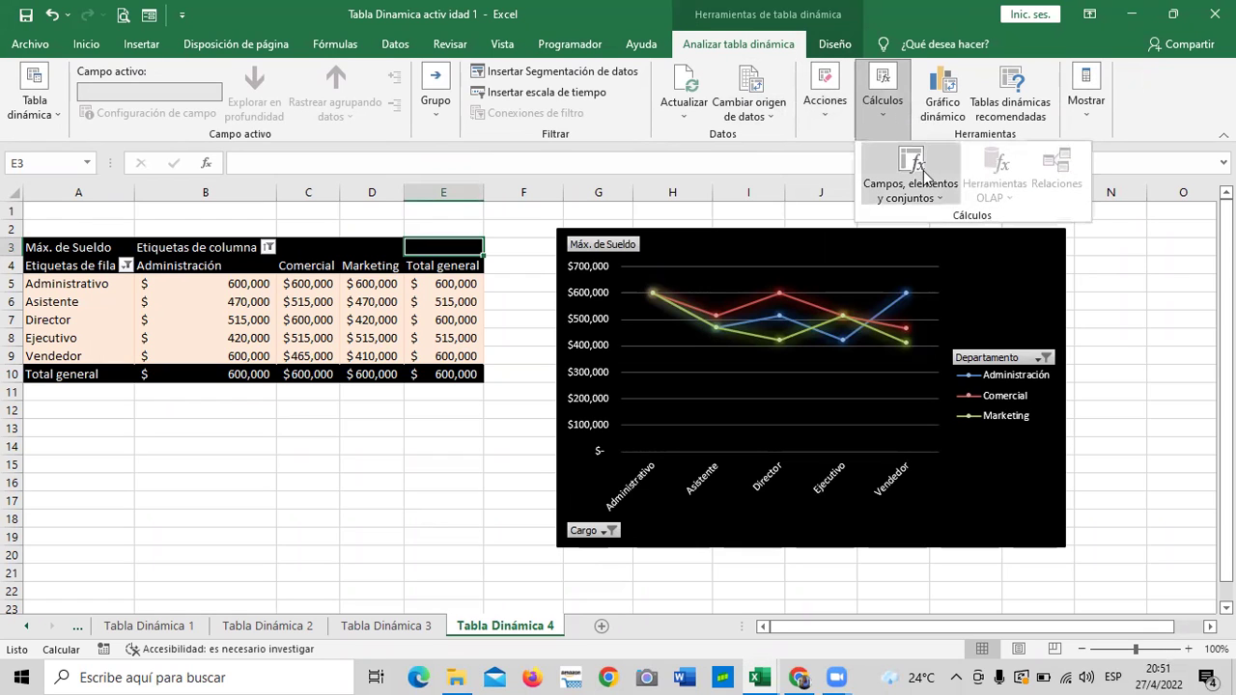
{"action": "left_click", "coordinate": [829, 114]}
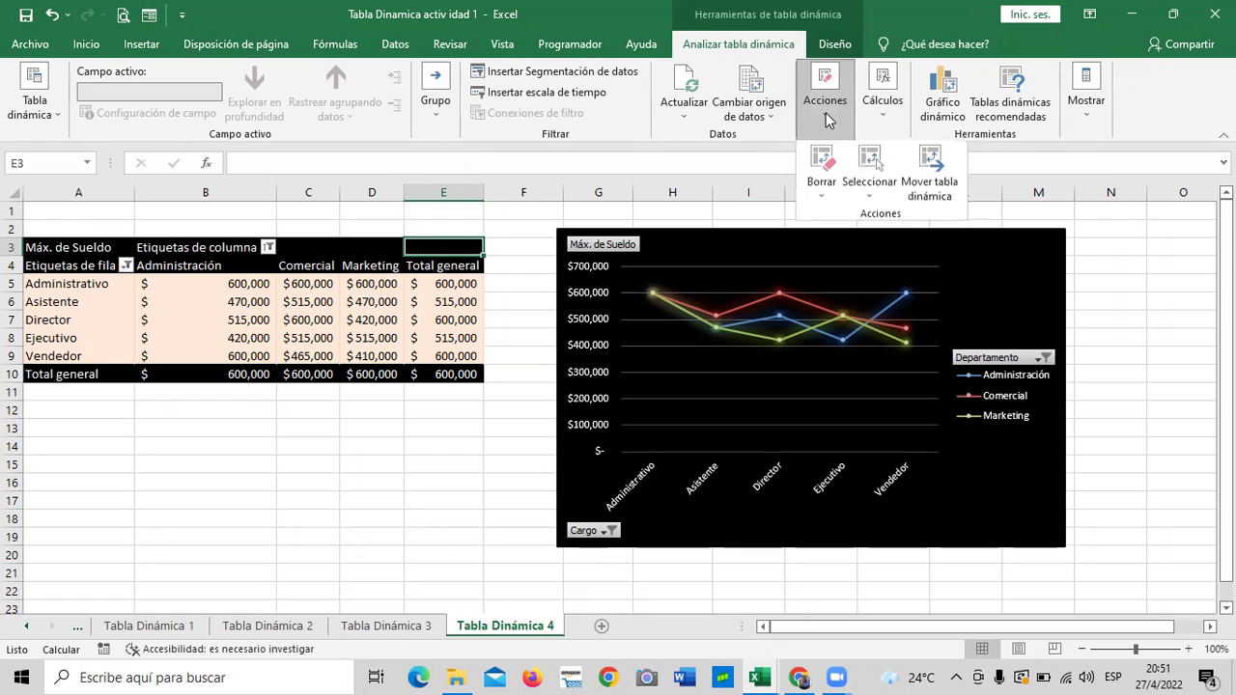
Step: Move the pivot table to a new worksheet, Hoja1, then return to Tabla Dinámica 4
{"action": "left_click", "coordinate": [933, 181]}
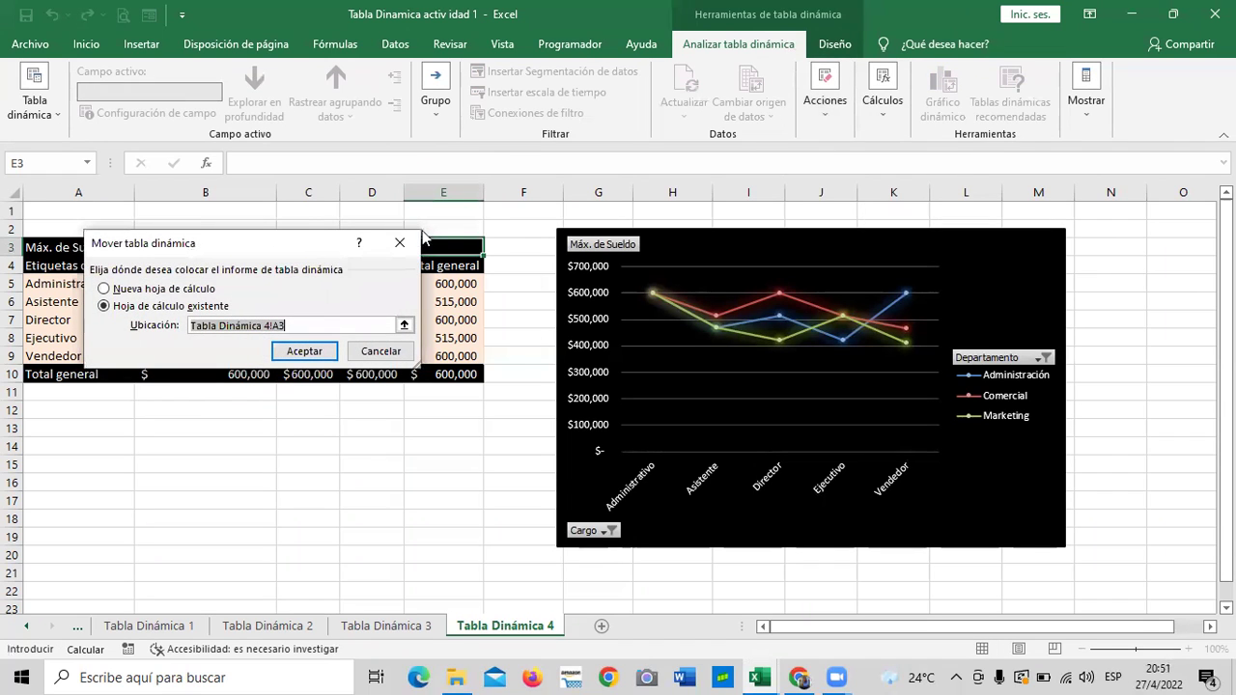
{"action": "left_click_drag", "start_coordinate": [422, 237], "coordinate": [426, 238]}
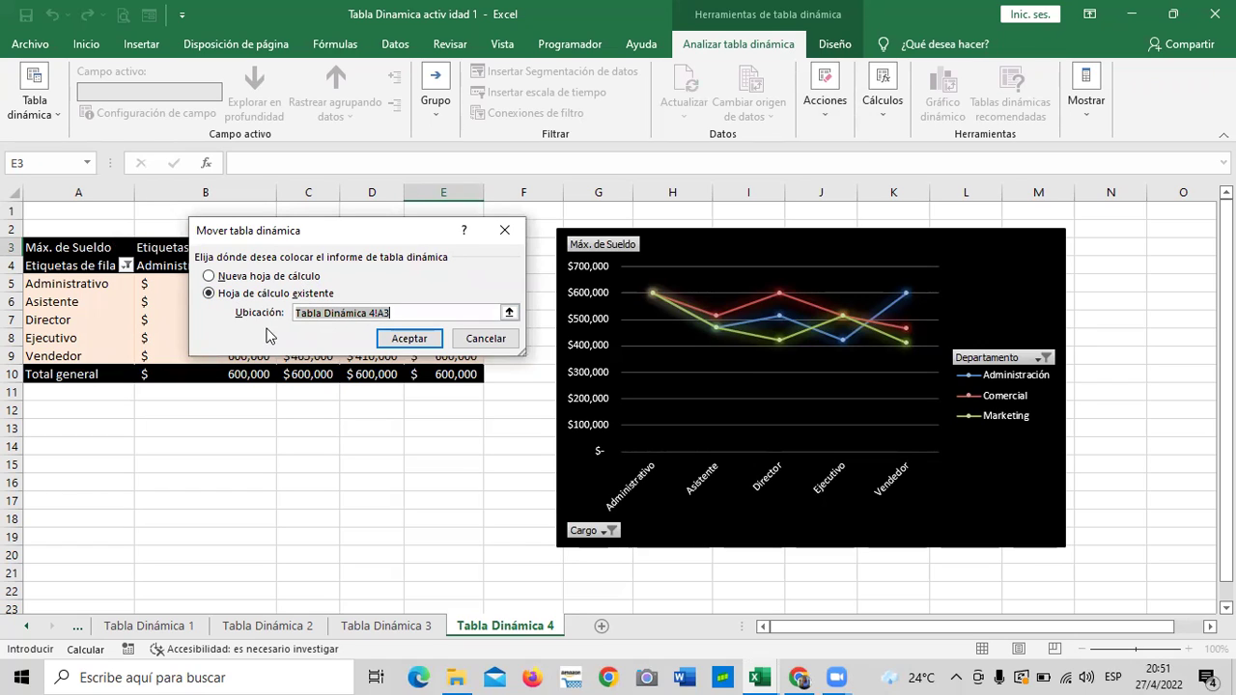
{"action": "left_click", "coordinate": [270, 277]}
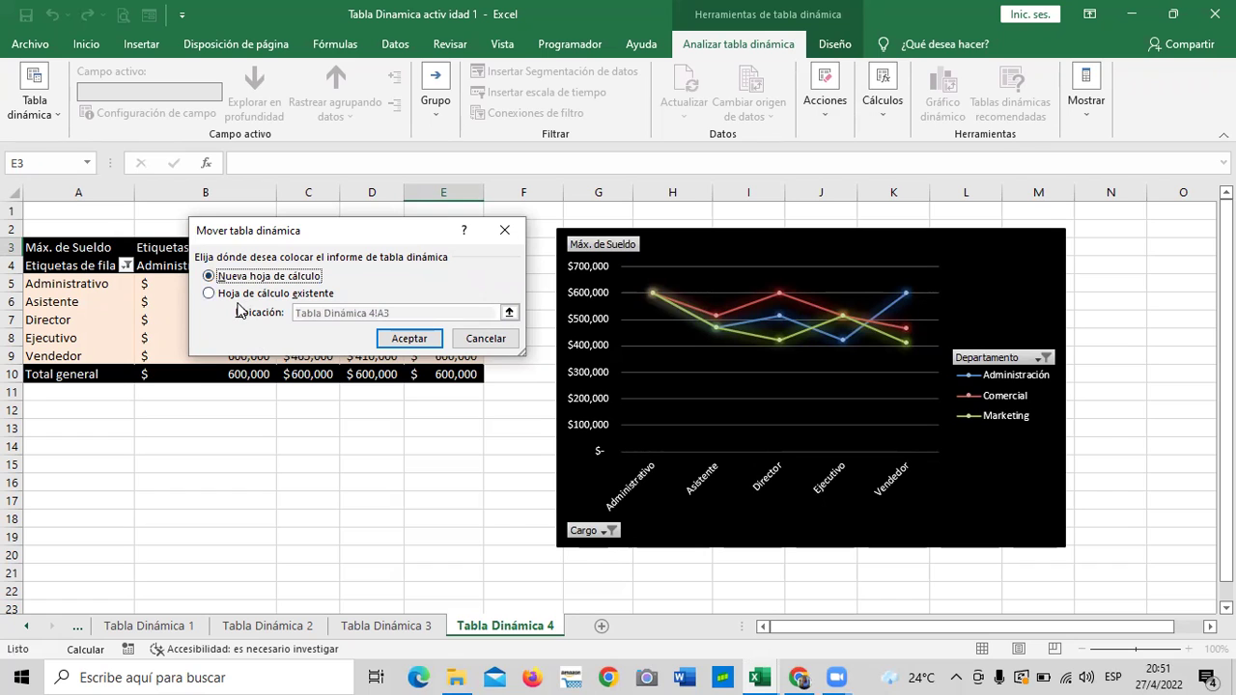
{"action": "left_click", "coordinate": [416, 342]}
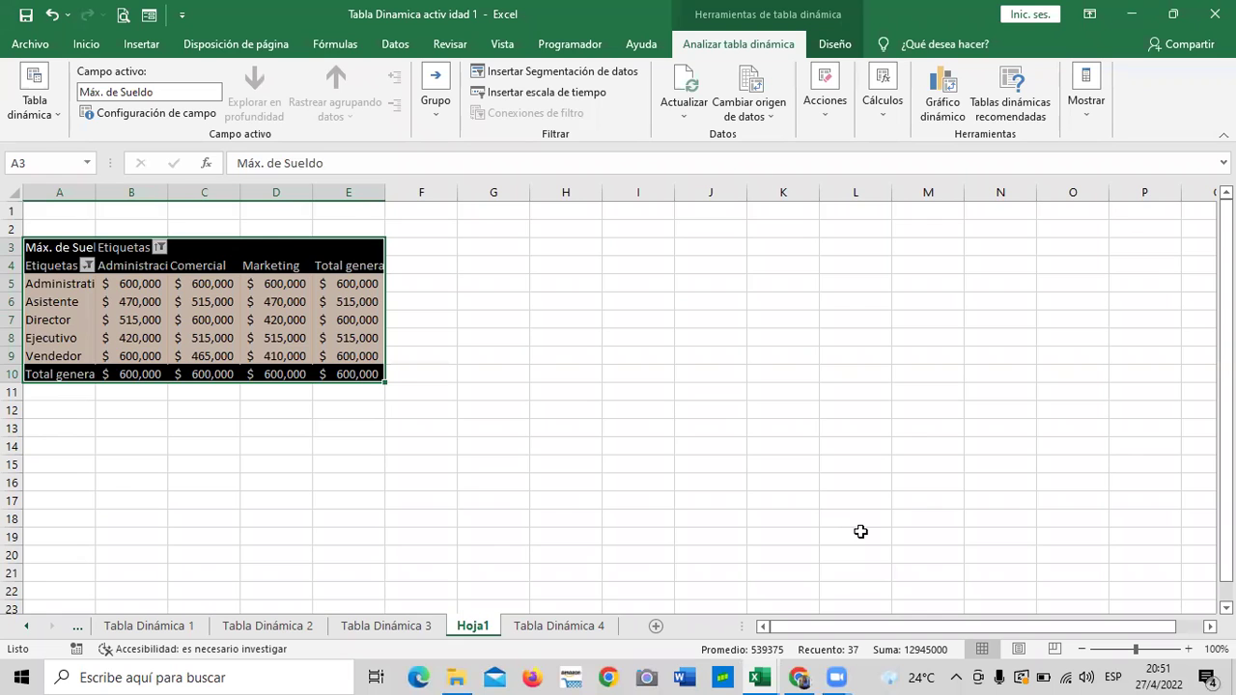
{"action": "left_click", "coordinate": [558, 628]}
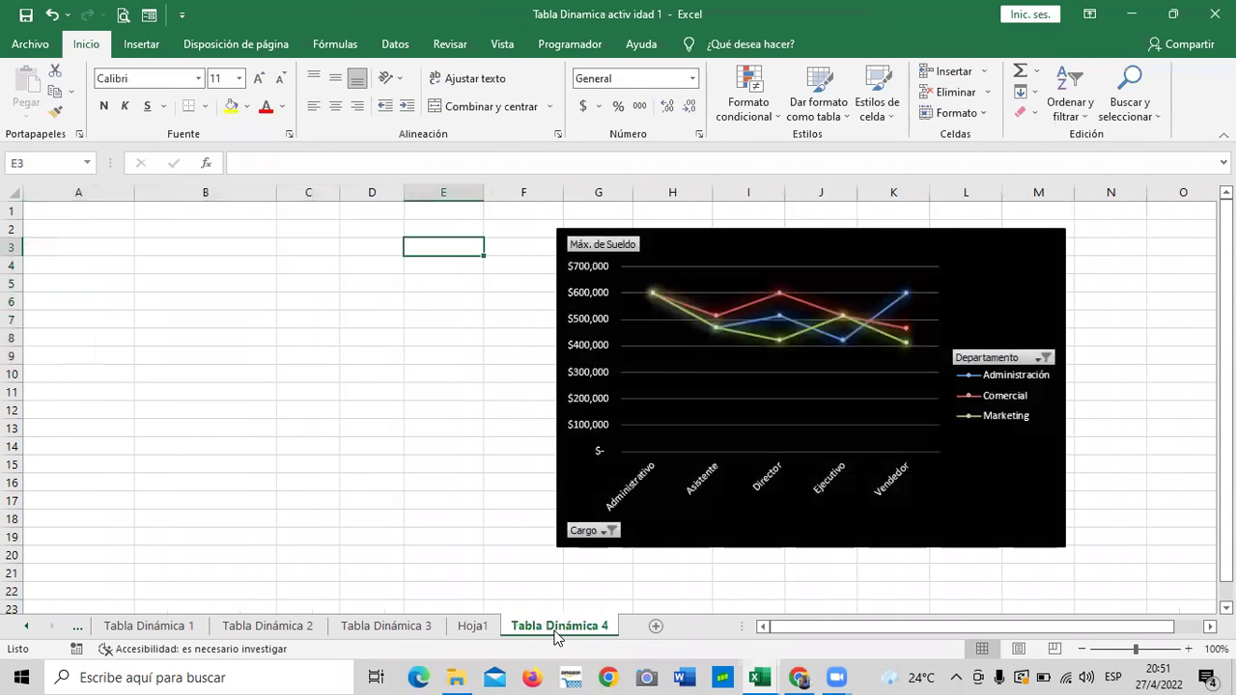
Step: Compare the Hoja1 and Tabla Dinámica 4 sheets, ending on Hoja1 with an empty cell selected
{"action": "scroll", "coordinate": [509, 445], "scroll_direction": "down", "scroll_amount": 3}
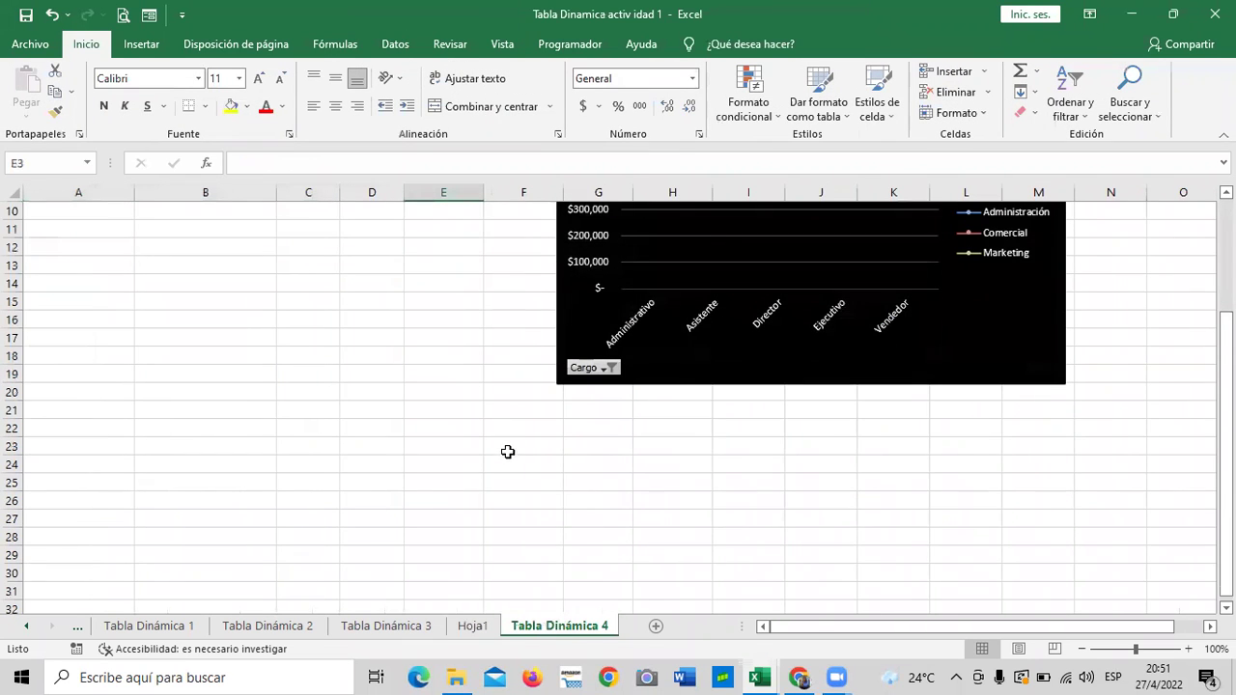
{"action": "left_click", "coordinate": [483, 628]}
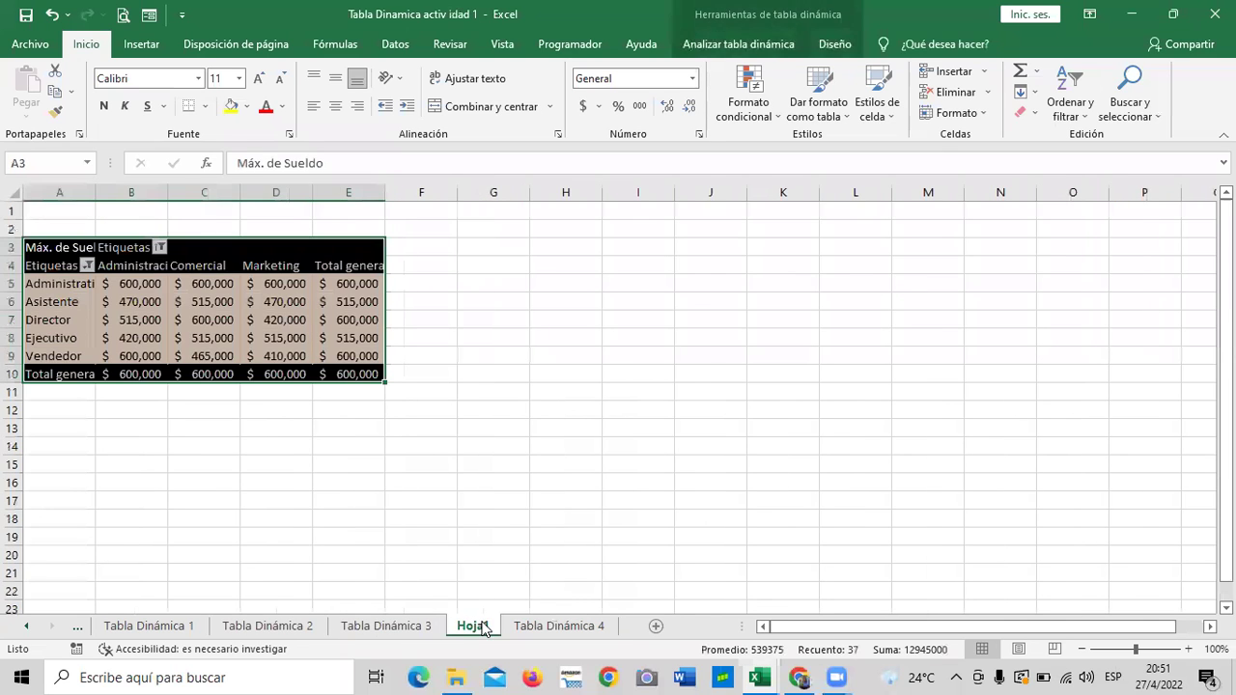
{"action": "left_click", "coordinate": [484, 483]}
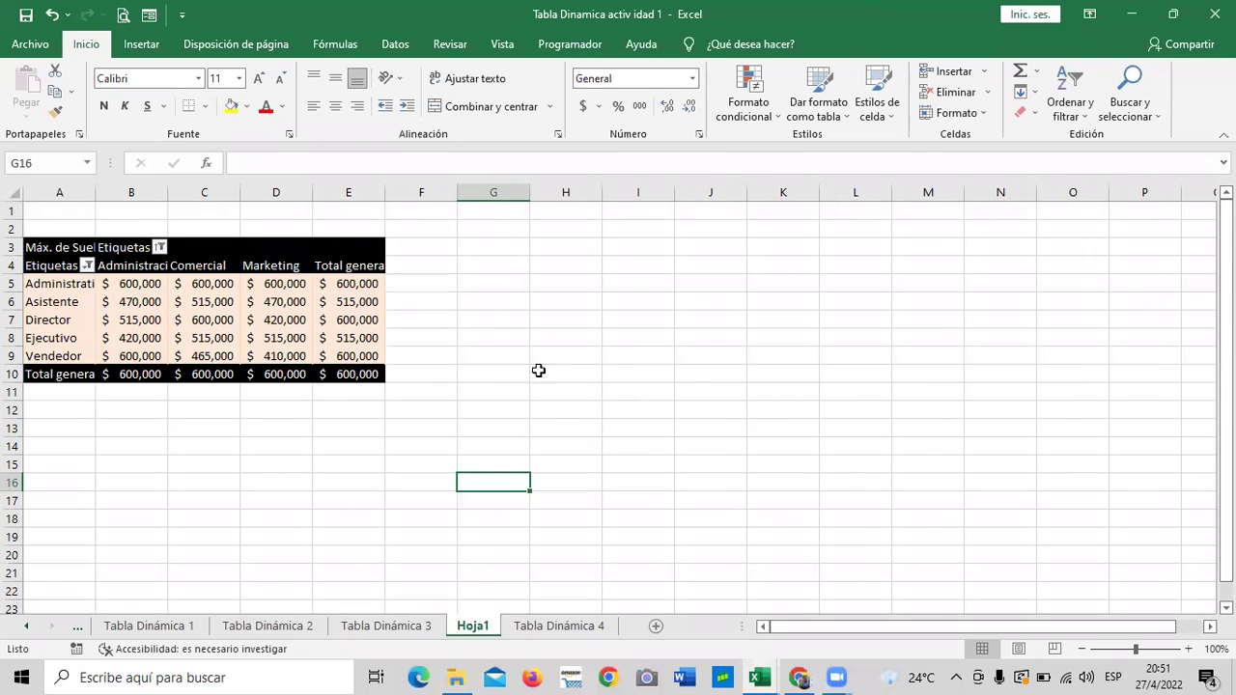
{"action": "left_click", "coordinate": [598, 628]}
{"action": "scroll", "coordinate": [624, 481], "scroll_direction": "up", "scroll_amount": 3}
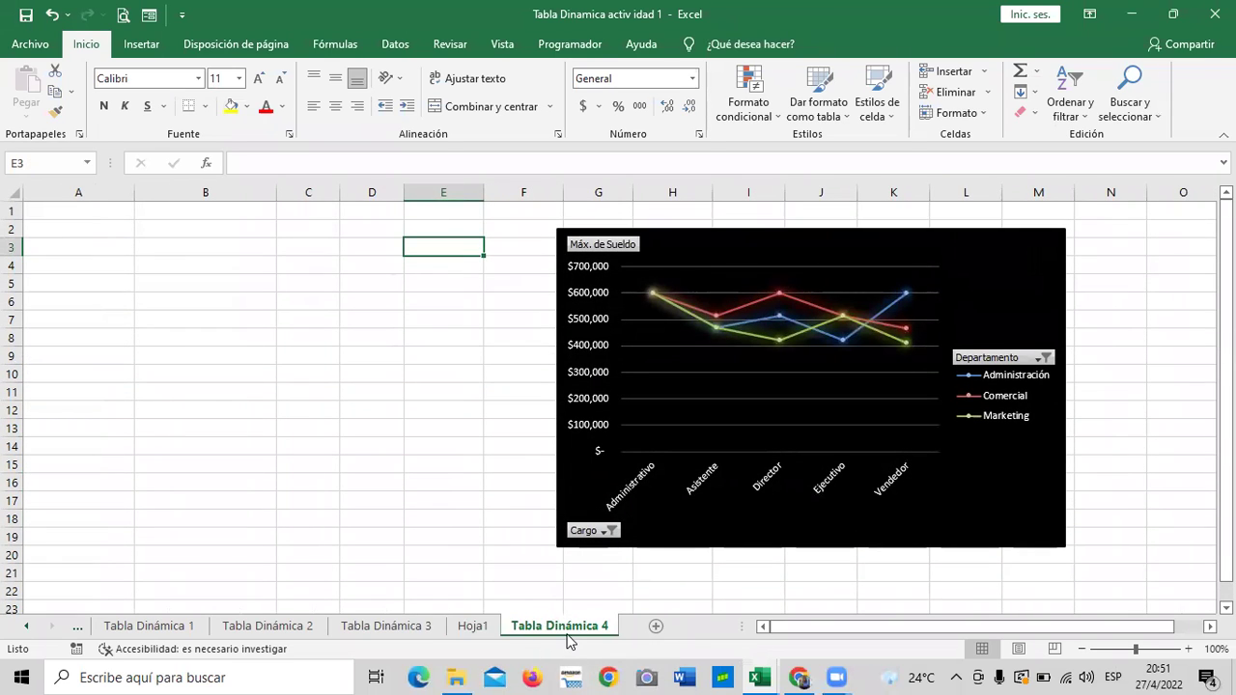
{"action": "left_click", "coordinate": [471, 627]}
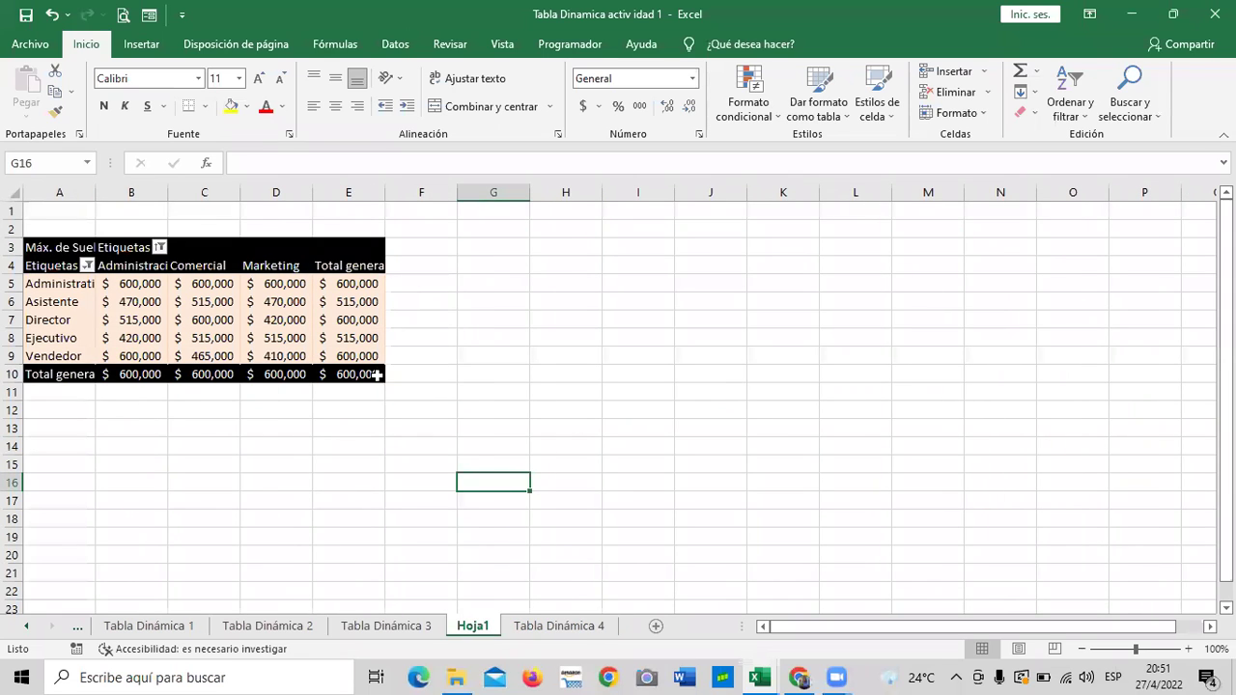
{"action": "left_click", "coordinate": [518, 314]}
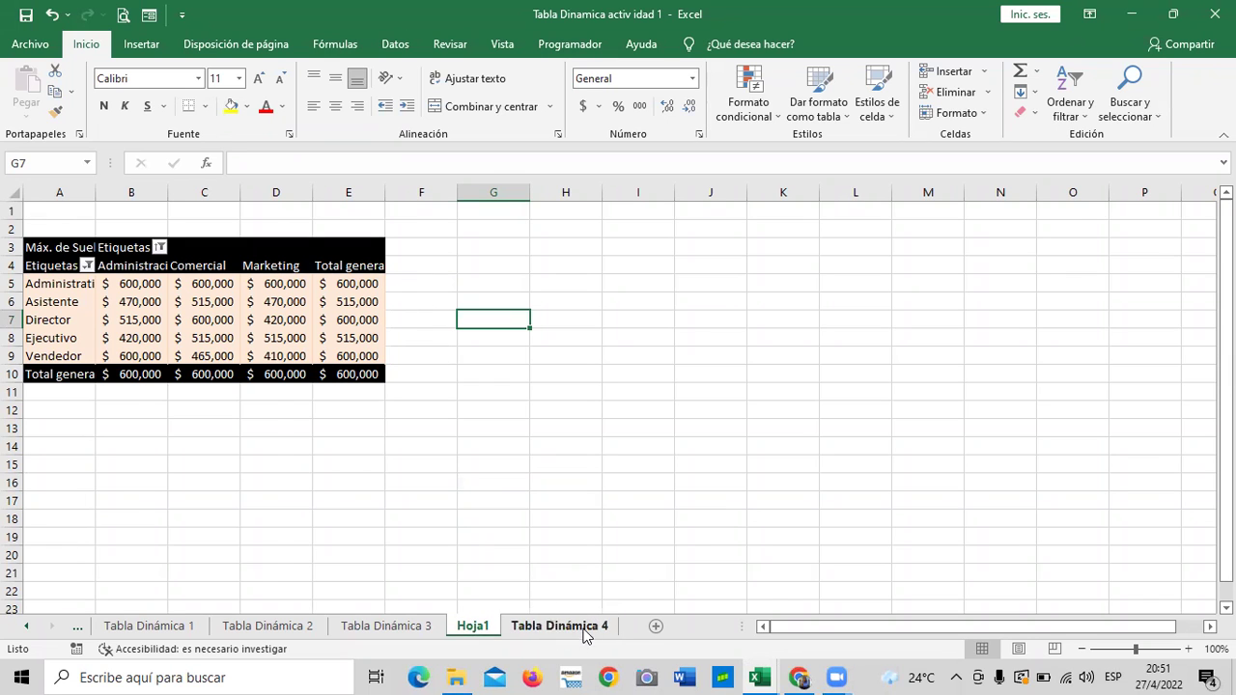
Step: Drag the Tabla Dinámica 4 tab before Hoja1, then select a cell in Hoja1's pivot table
{"action": "left_click_drag", "start_coordinate": [582, 633], "coordinate": [474, 637]}
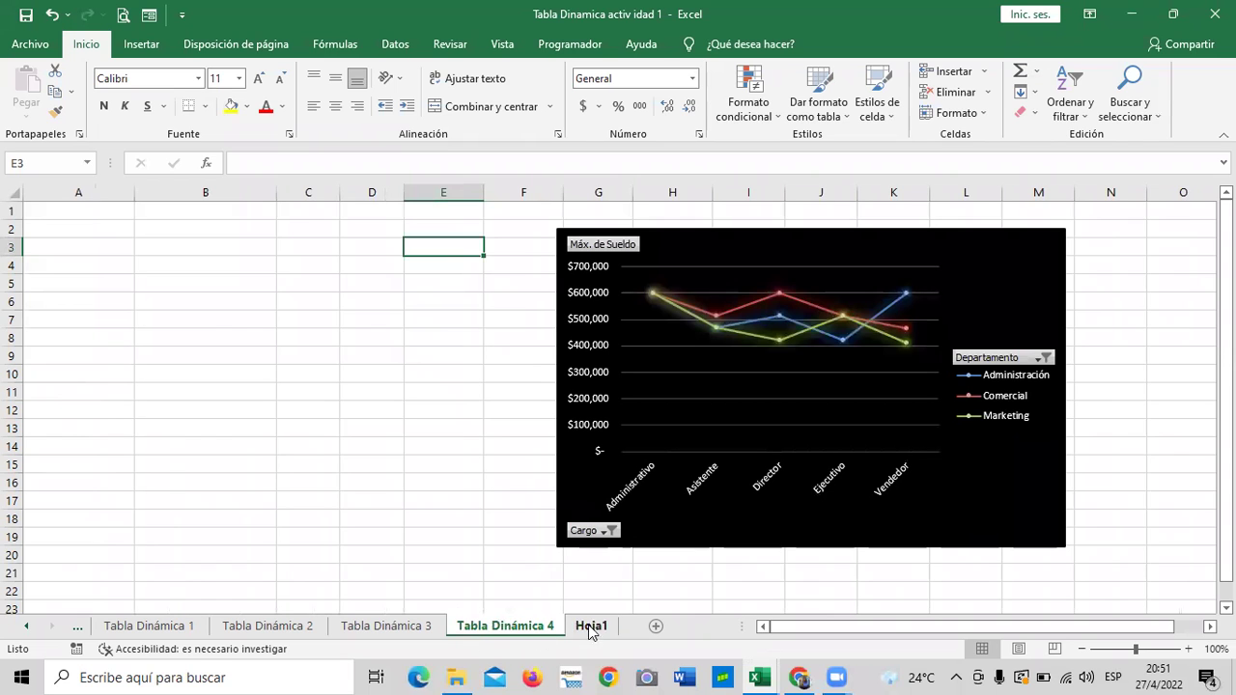
{"action": "left_click", "coordinate": [892, 239]}
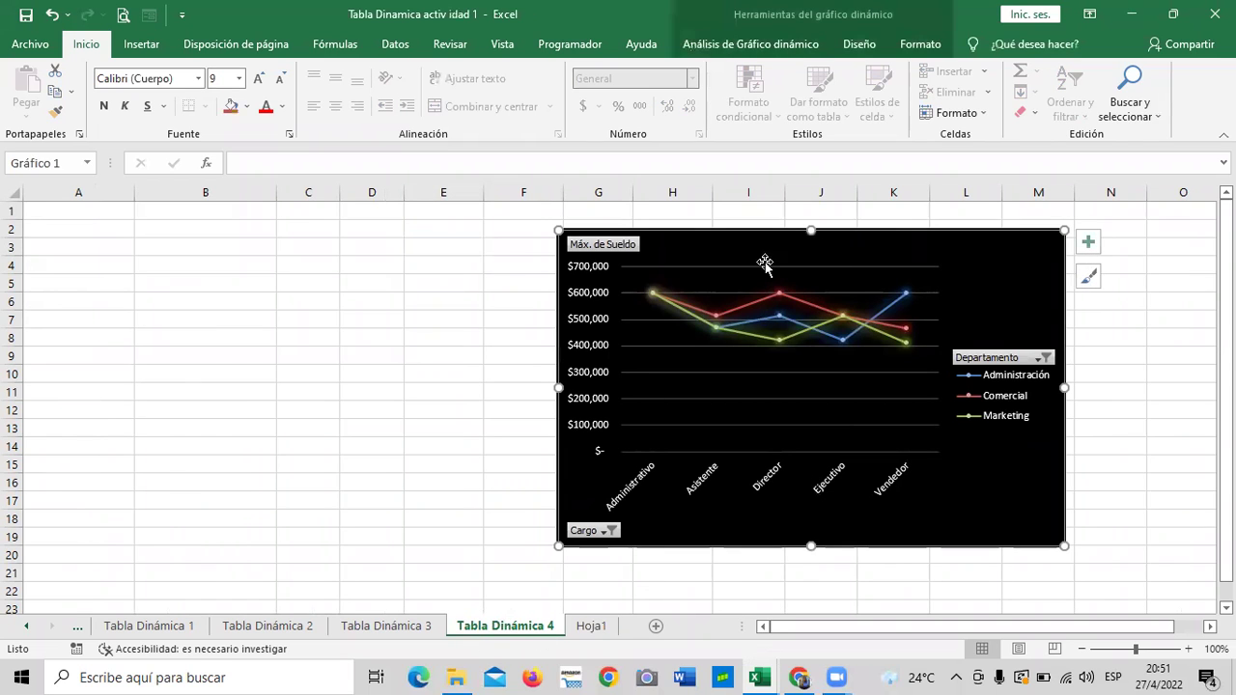
{"action": "left_click", "coordinate": [592, 625]}
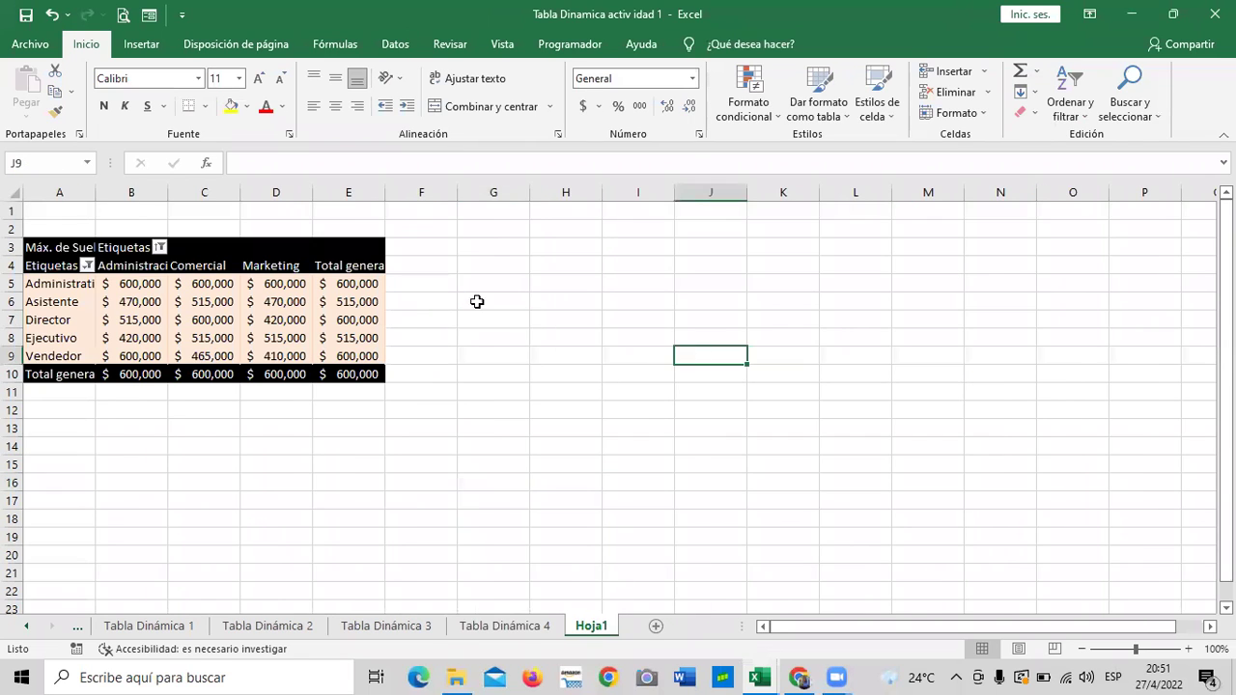
{"action": "left_click", "coordinate": [316, 249]}
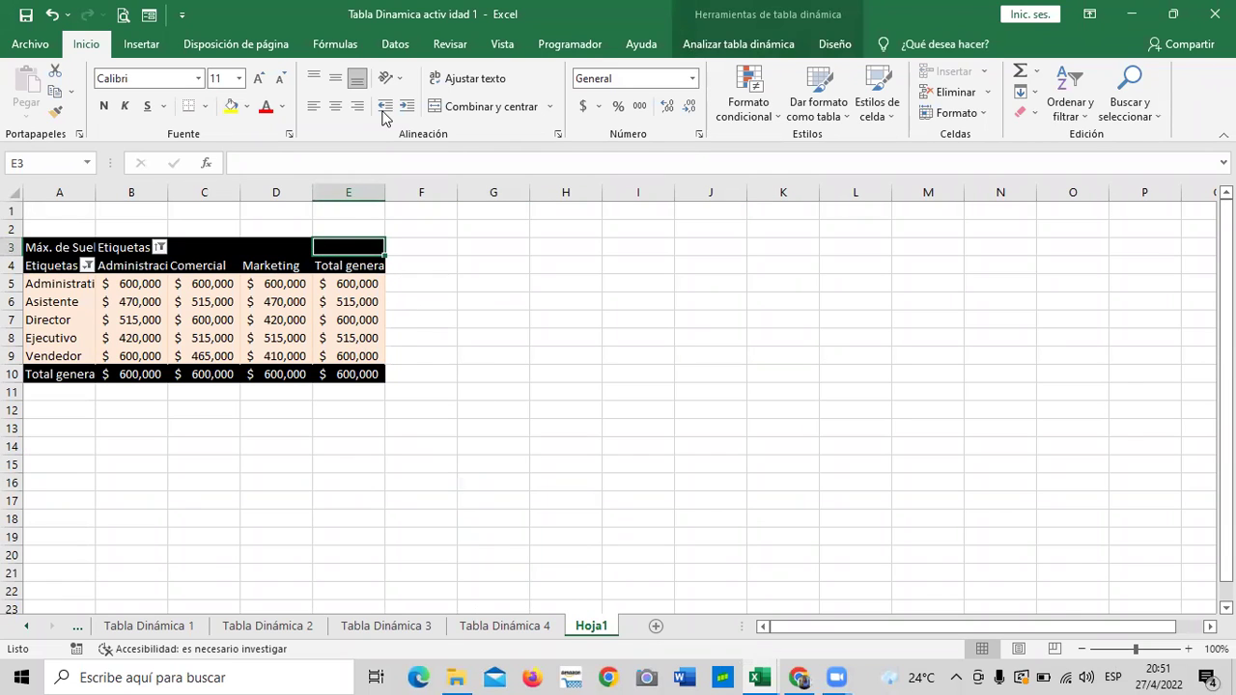
Step: Move the Máx. de Sueldo pivot table to cell A1 on Tabla Dinámica 4 using Mover tabla dinámica
{"action": "left_click", "coordinate": [745, 45]}
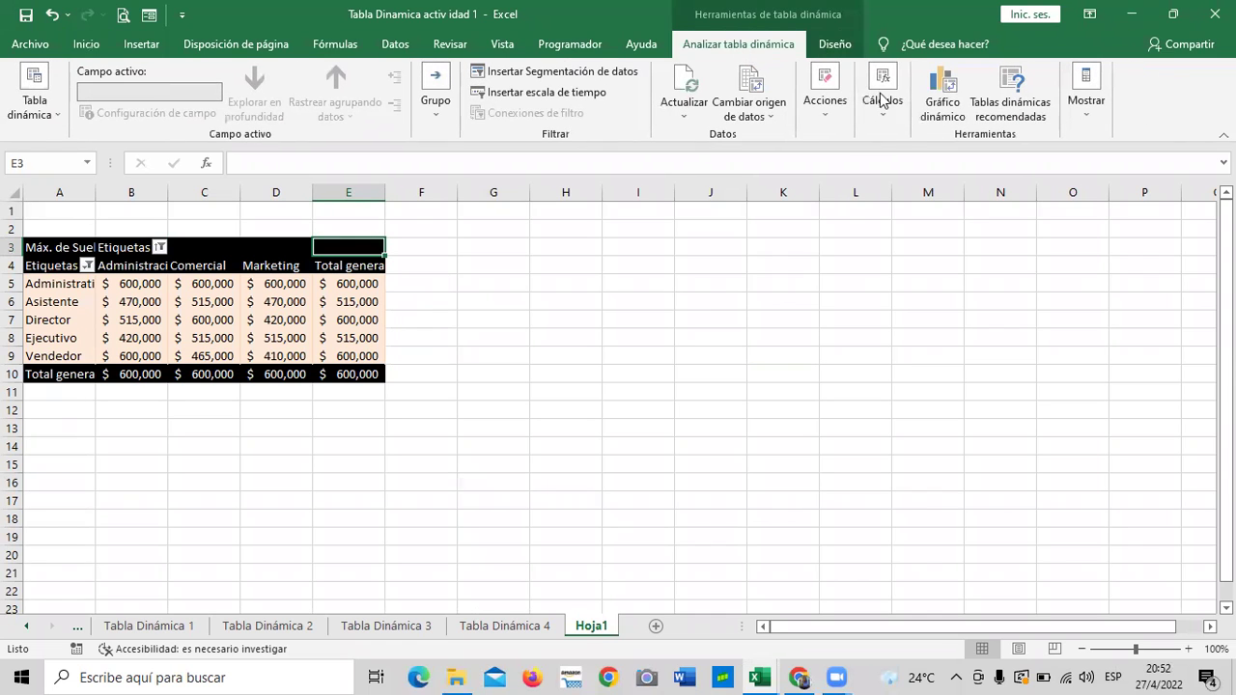
{"action": "left_click", "coordinate": [826, 121]}
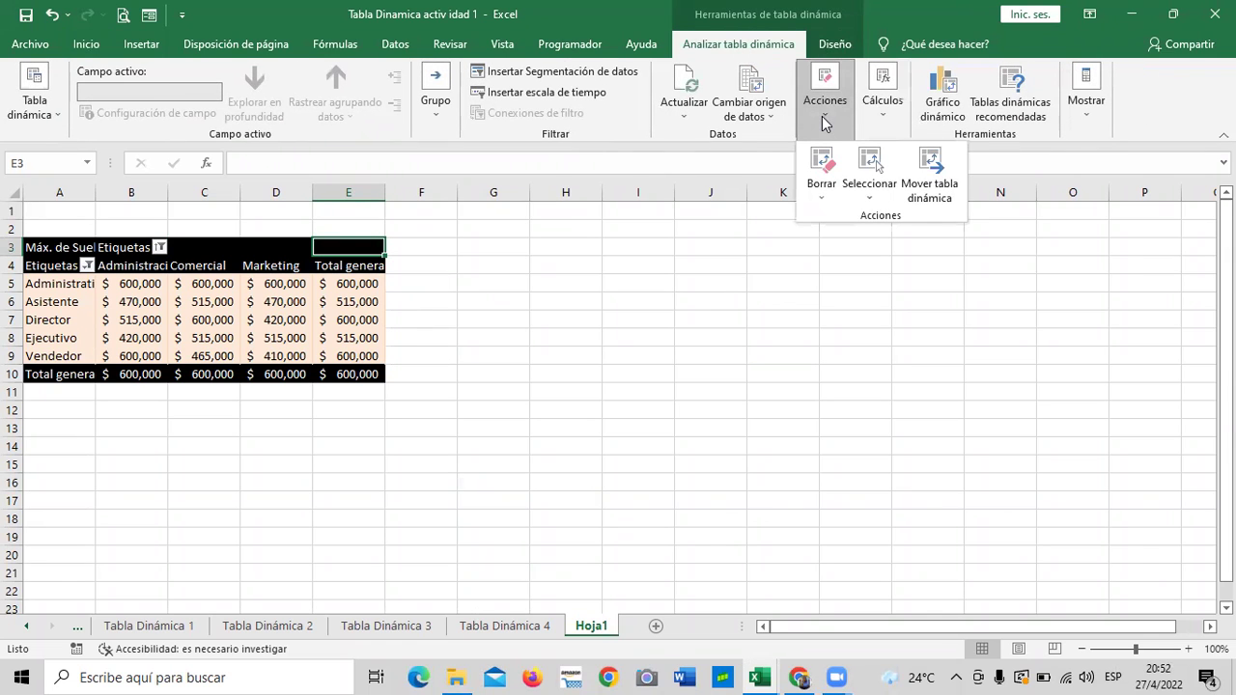
{"action": "left_click", "coordinate": [930, 172]}
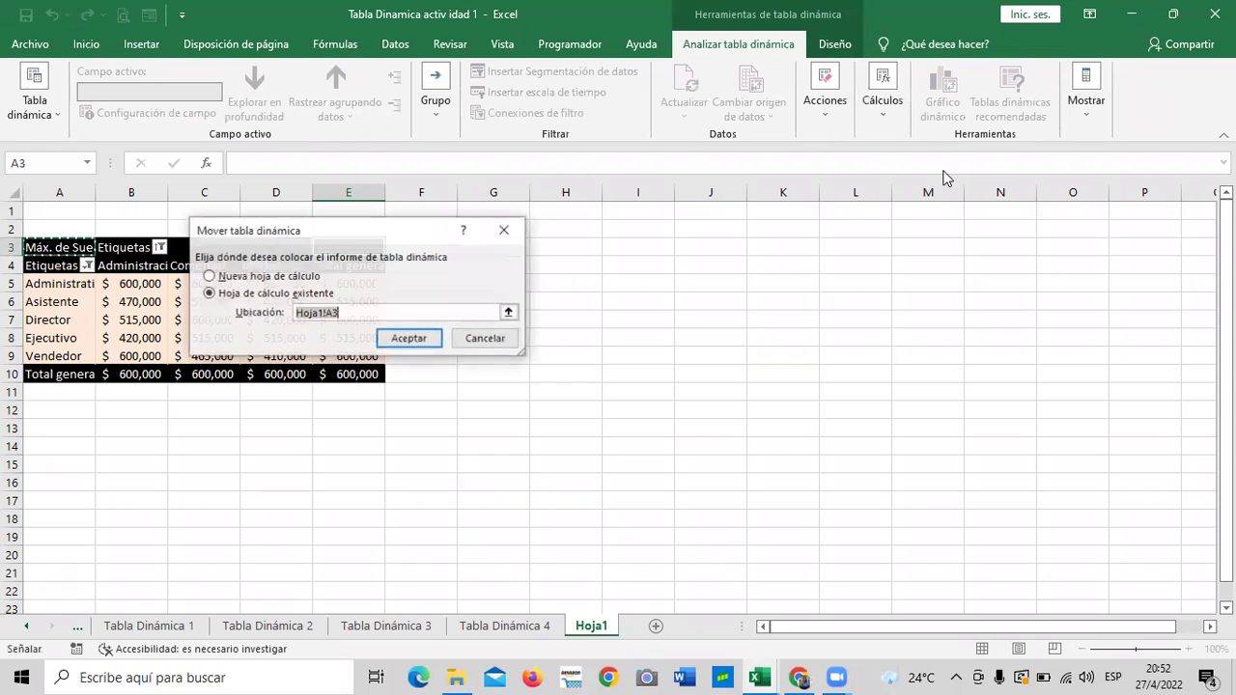
{"action": "left_click", "coordinate": [509, 312]}
{"action": "left_click", "coordinate": [790, 575]}
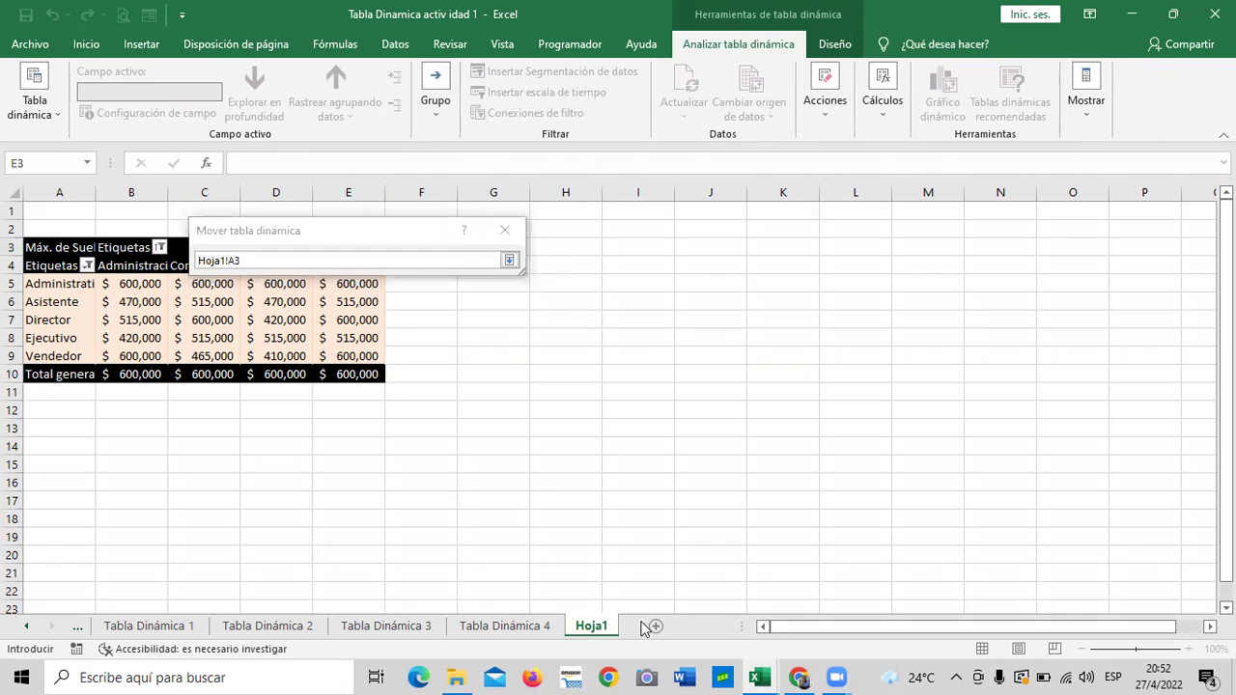
{"action": "left_click", "coordinate": [520, 628]}
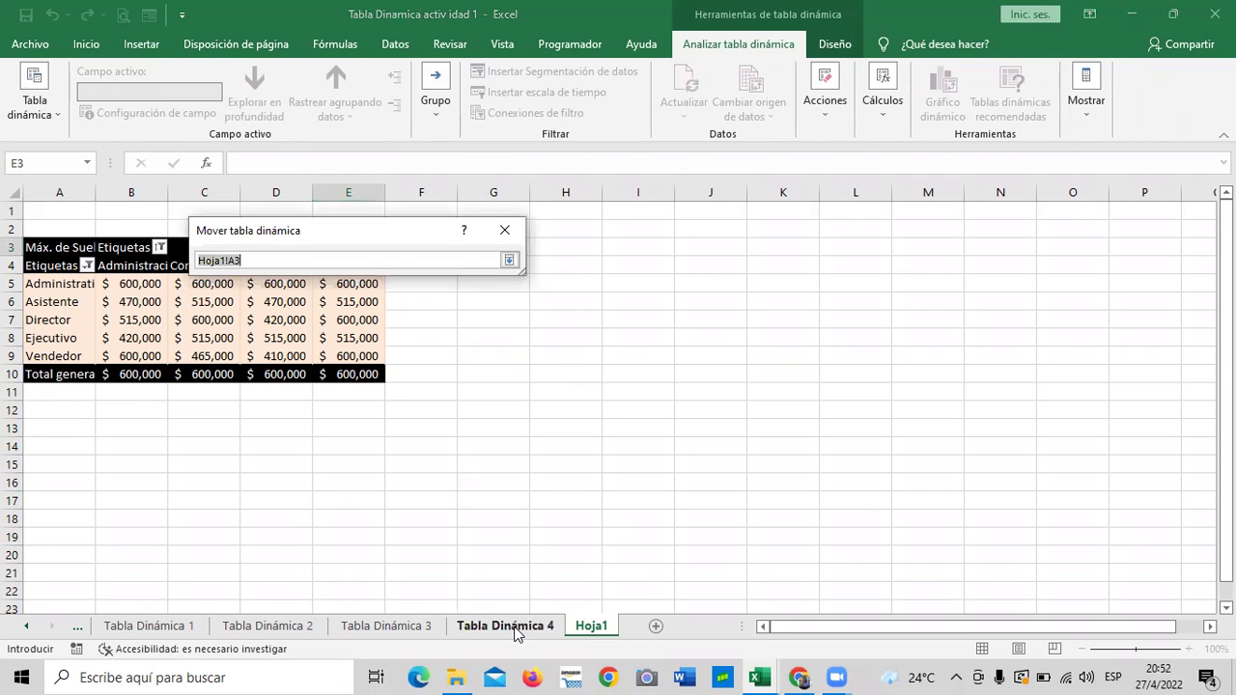
{"action": "left_click", "coordinate": [516, 628]}
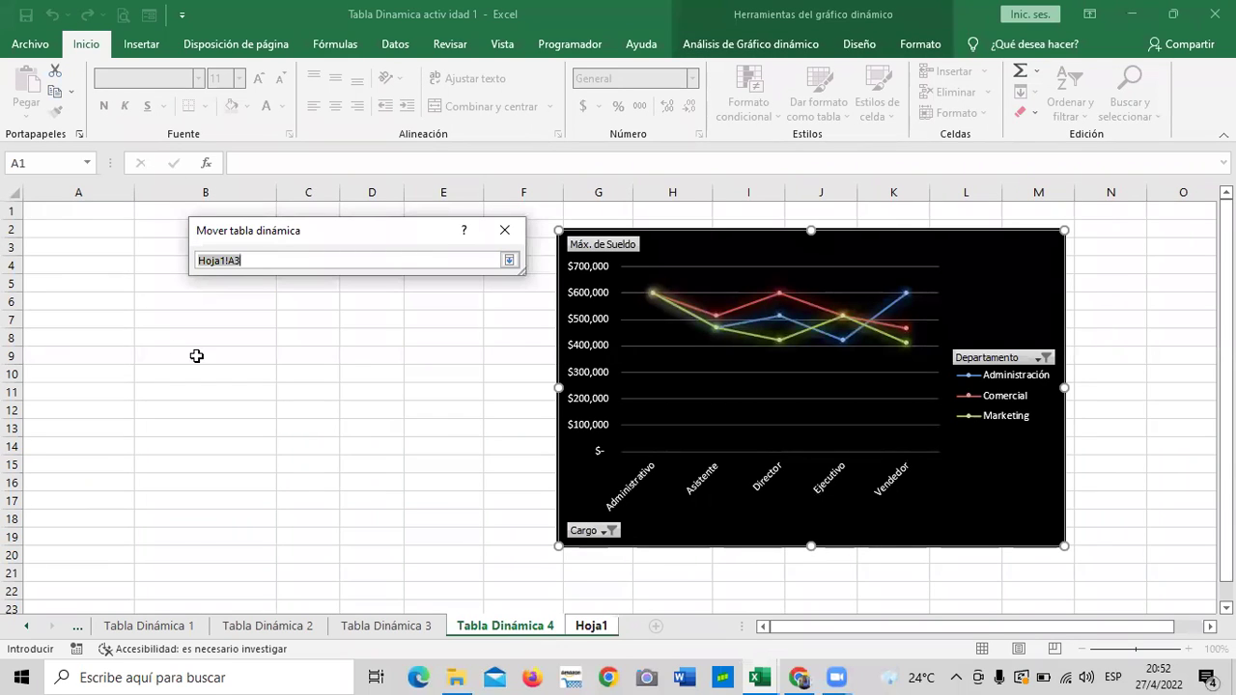
{"action": "left_click", "coordinate": [88, 214]}
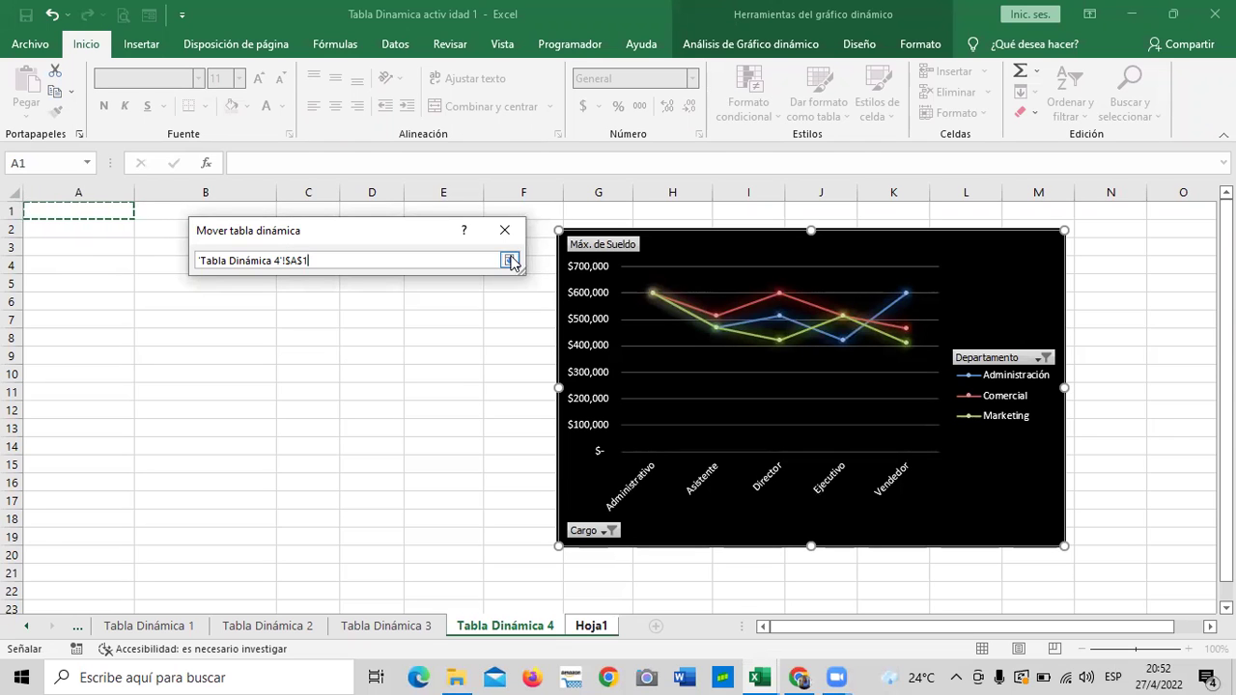
{"action": "left_click", "coordinate": [509, 260]}
{"action": "left_click", "coordinate": [410, 338]}
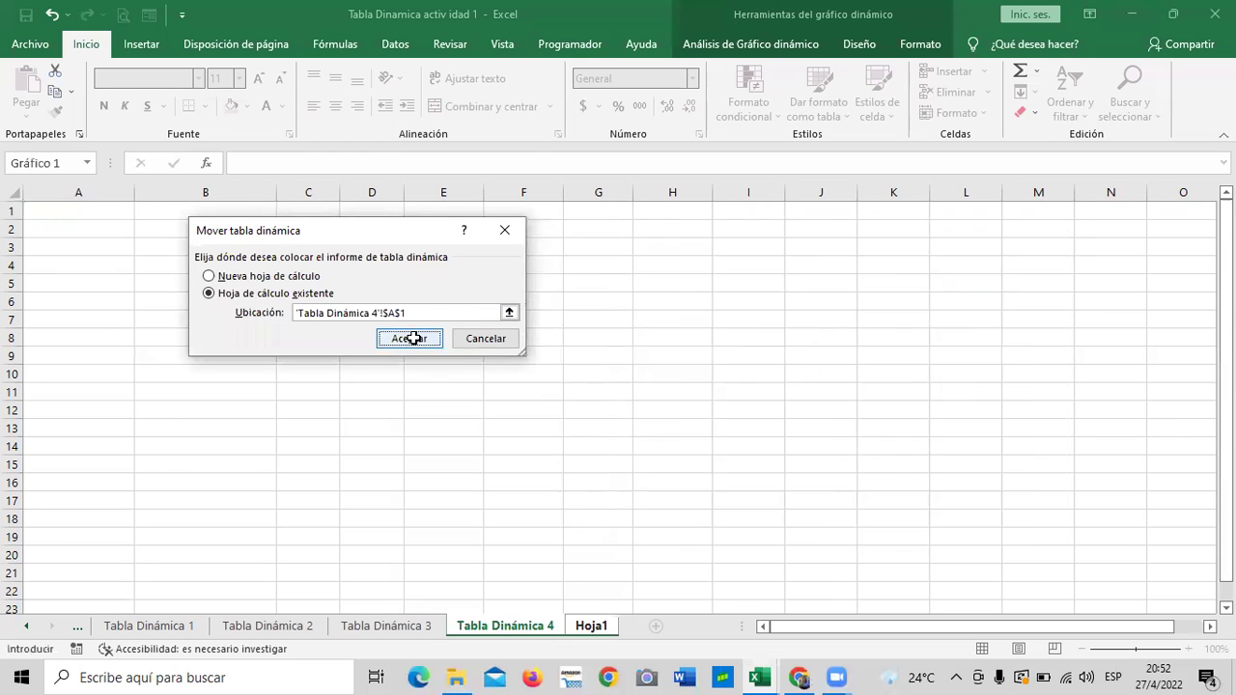
{"action": "left_click_drag", "start_coordinate": [414, 444], "coordinate": [425, 427]}
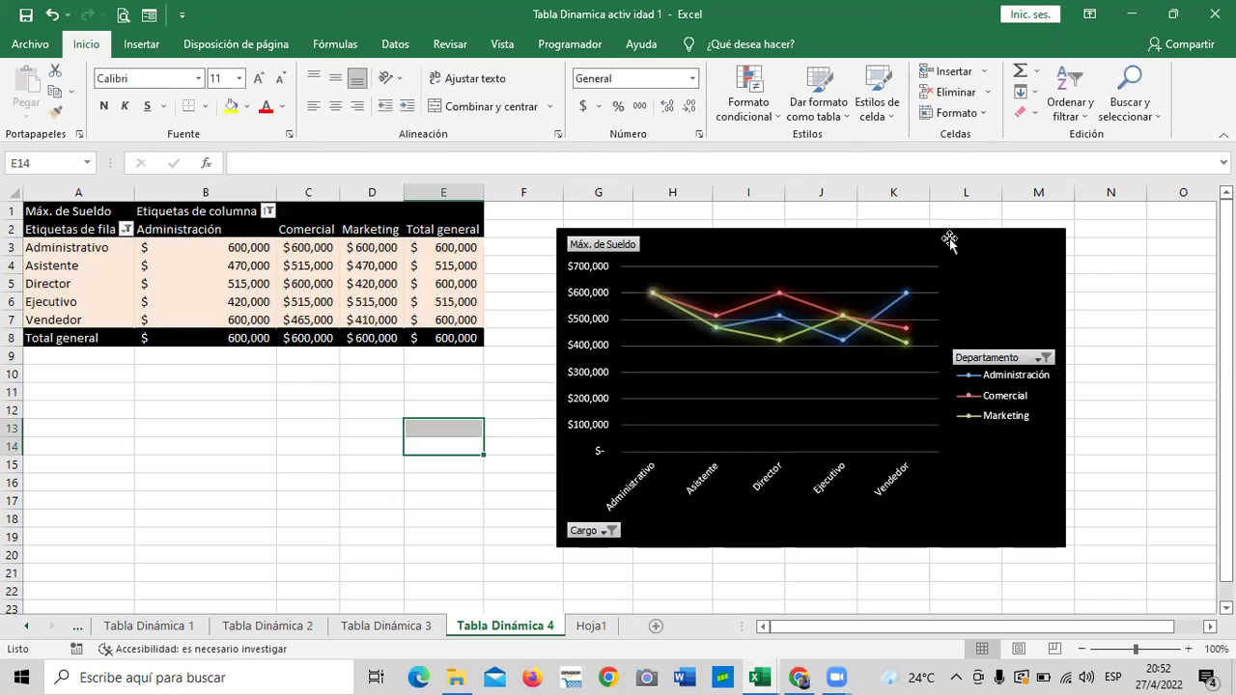
Step: Shift the pivot chart up and right, confirm Hoja1 is empty, then nudge the chart slightly lower
{"action": "left_click_drag", "start_coordinate": [949, 242], "coordinate": [992, 219]}
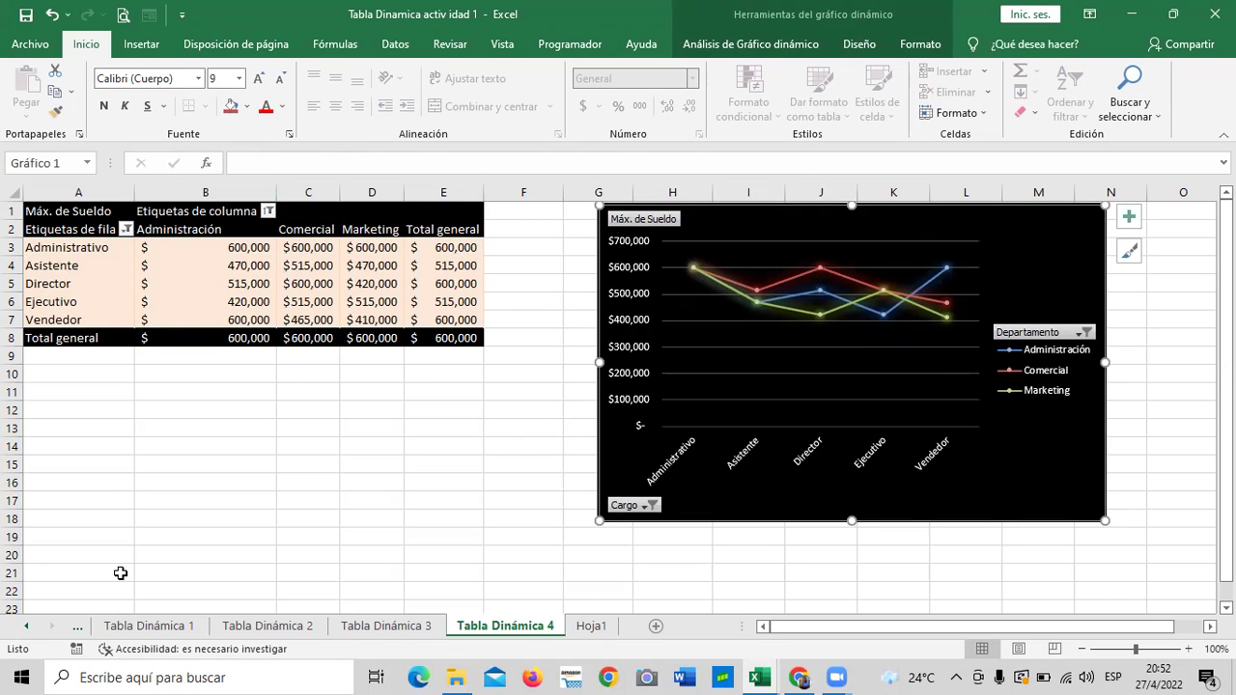
{"action": "left_click", "coordinate": [590, 626]}
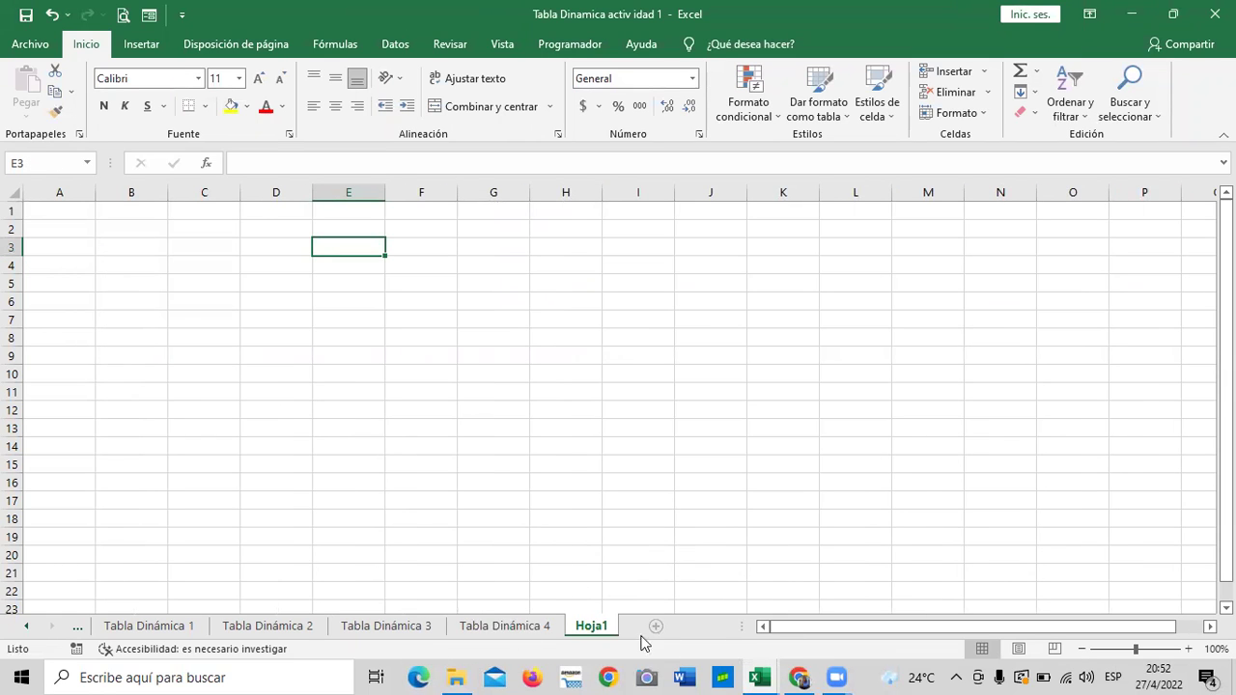
{"action": "left_click", "coordinate": [536, 628]}
{"action": "left_click_drag", "start_coordinate": [1016, 224], "coordinate": [1023, 259]}
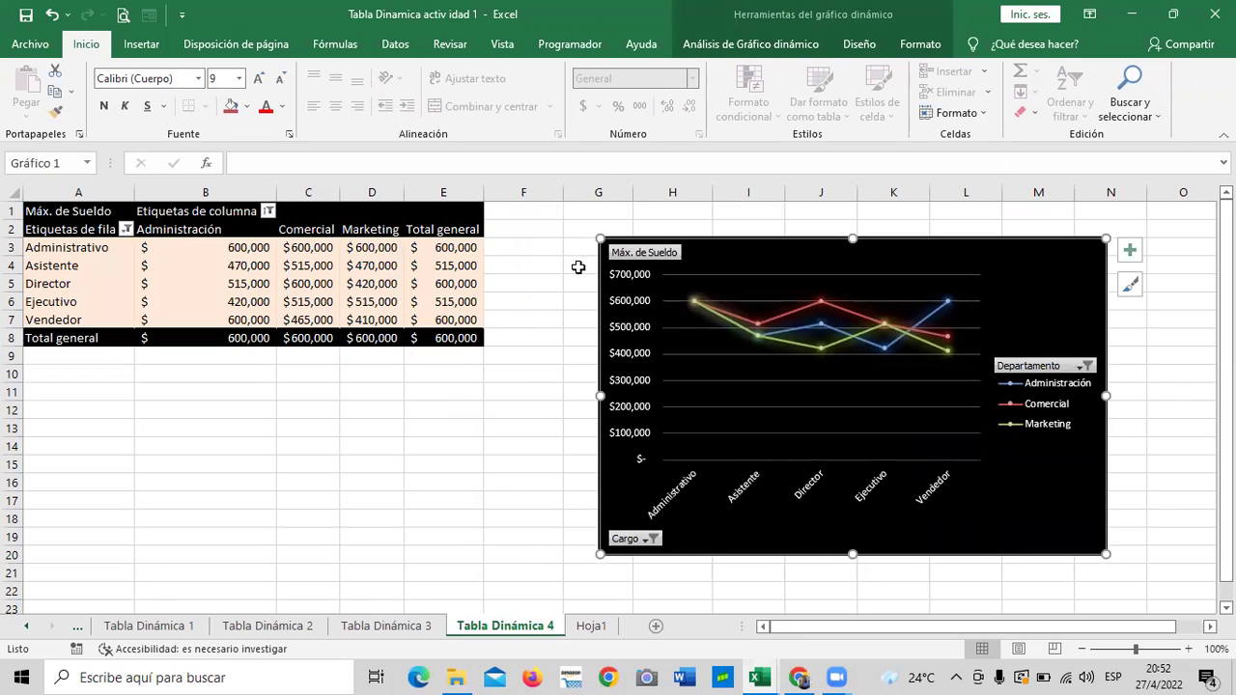
Step: Browse the Tabla Dinámica sheets, then settle on Tabla Dinámica 3 with cell C4 selected
{"action": "left_click", "coordinate": [268, 626]}
{"action": "left_click", "coordinate": [160, 628]}
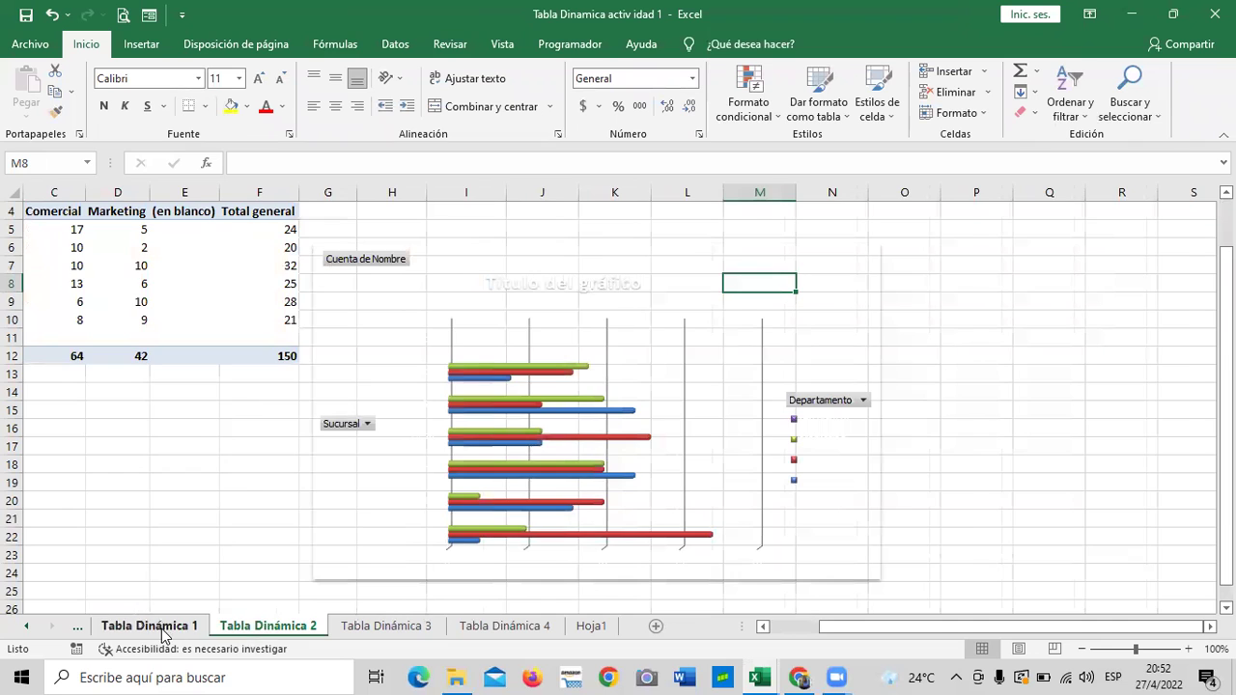
{"action": "left_click", "coordinate": [275, 628]}
{"action": "left_click", "coordinate": [400, 628]}
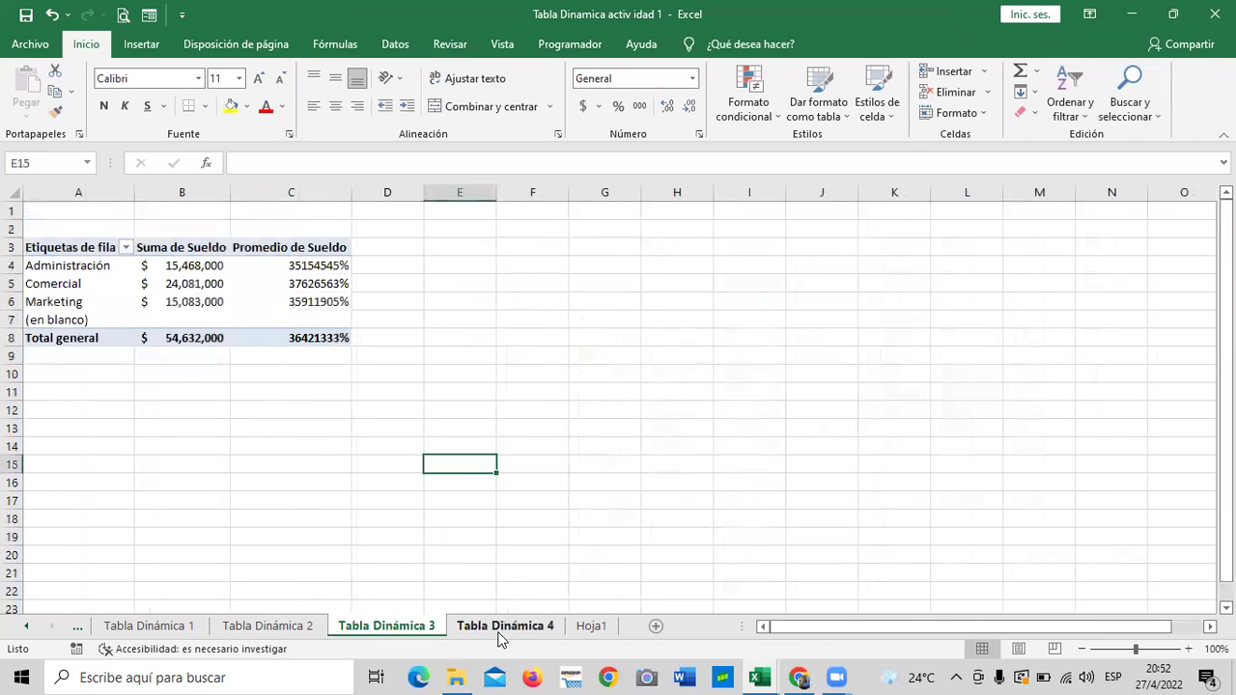
{"action": "left_click", "coordinate": [503, 628]}
{"action": "left_click", "coordinate": [392, 628]}
{"action": "left_click", "coordinate": [651, 349]}
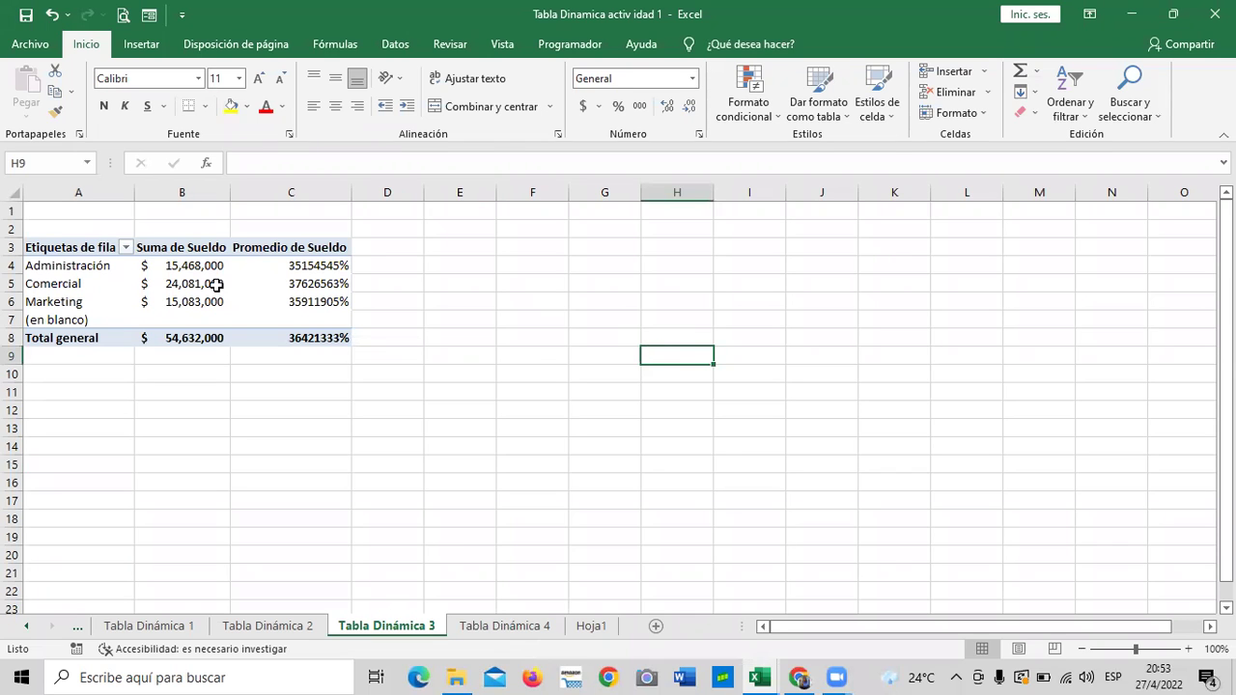
{"action": "left_click", "coordinate": [269, 265]}
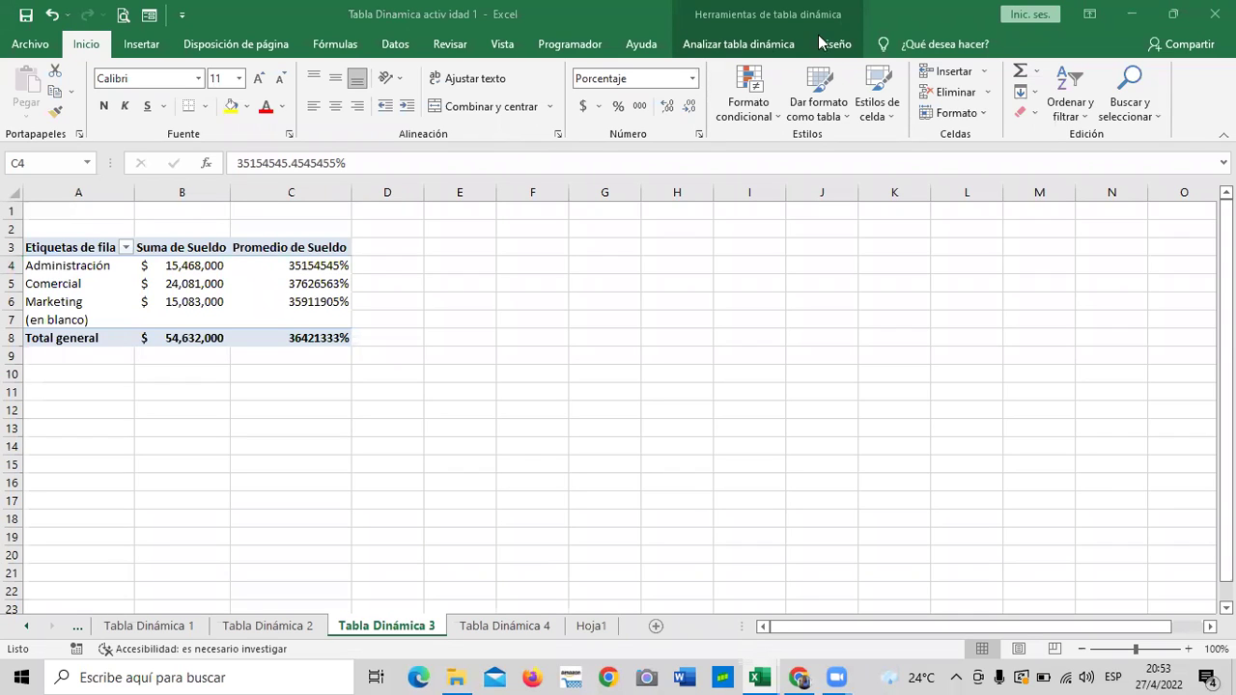
Step: Start inserting a pivot chart from the salary sum, then cancel the chart dialog
{"action": "left_click", "coordinate": [748, 50]}
{"action": "left_click", "coordinate": [207, 283]}
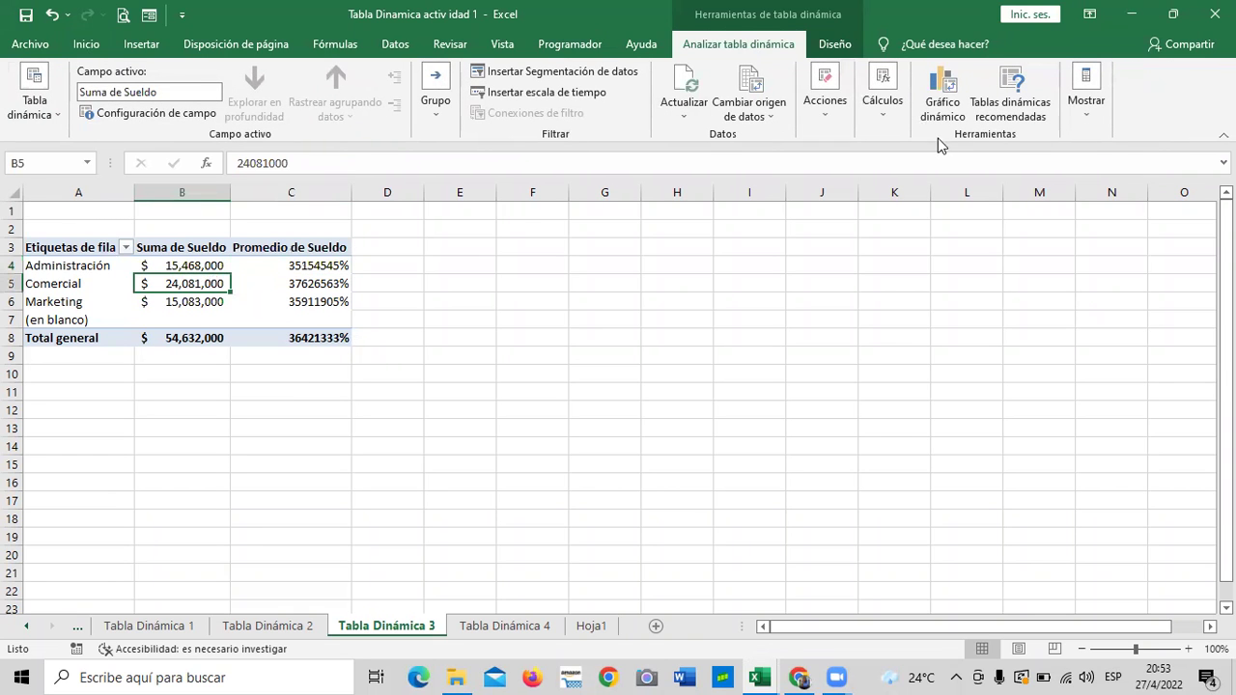
{"action": "left_click", "coordinate": [943, 104]}
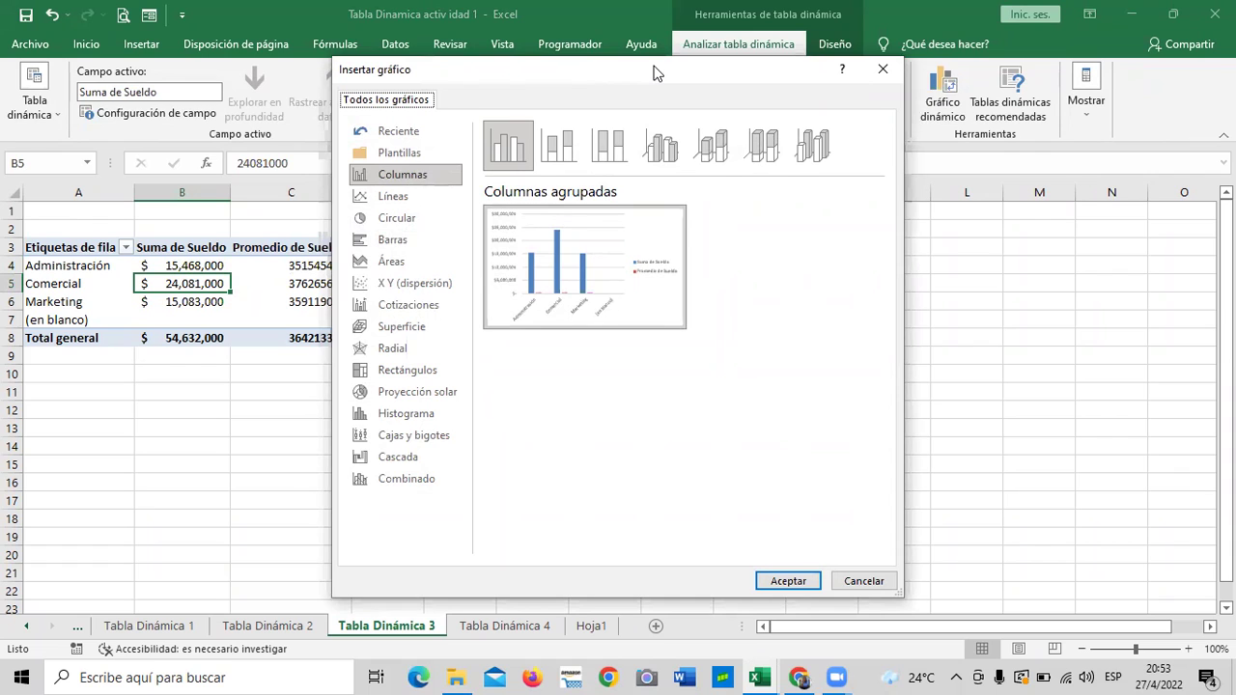
{"action": "left_click_drag", "start_coordinate": [654, 73], "coordinate": [836, 54]}
{"action": "left_click", "coordinate": [1065, 49]}
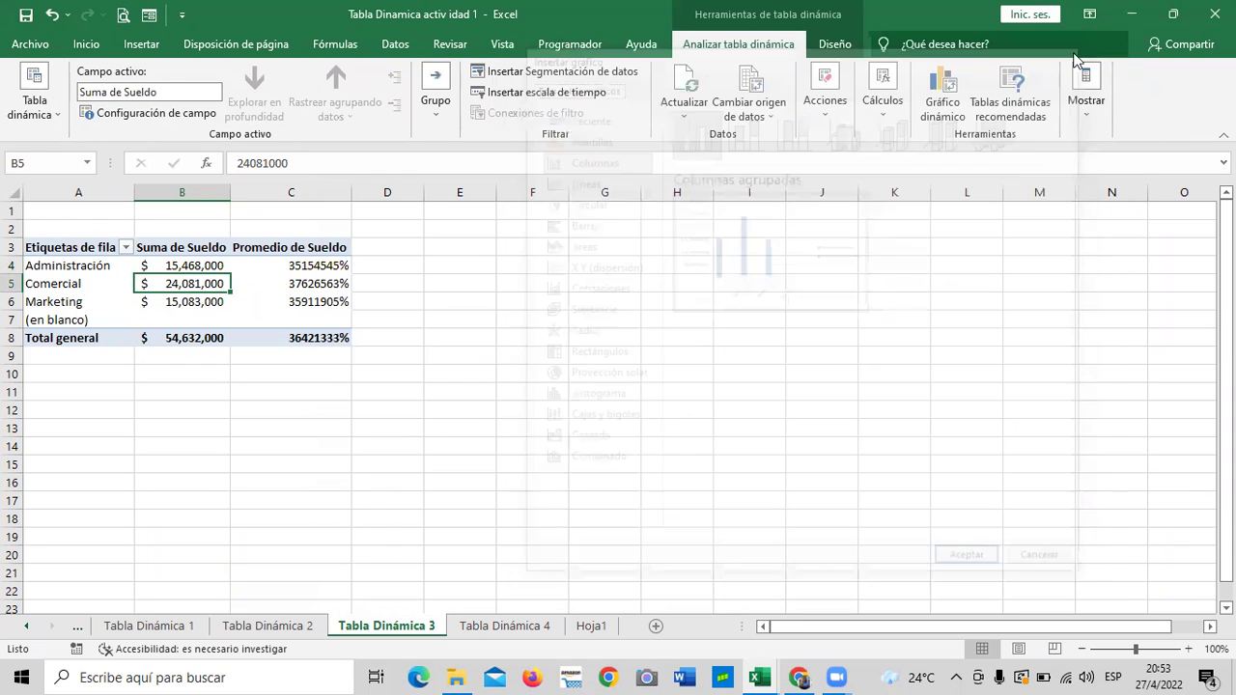
Step: Show the pivot field list and drag Promedio de Sueldo out of Valores
{"action": "left_click", "coordinate": [326, 285]}
{"action": "left_click", "coordinate": [307, 263]}
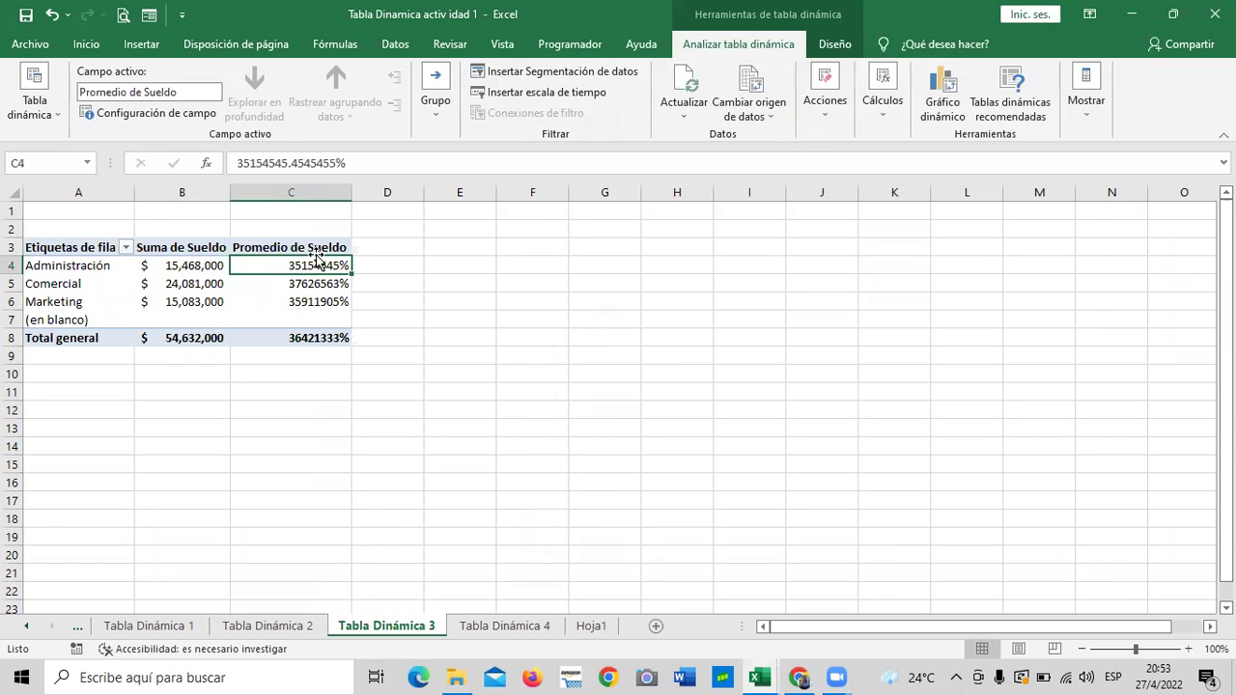
{"action": "left_click", "coordinate": [1086, 114]}
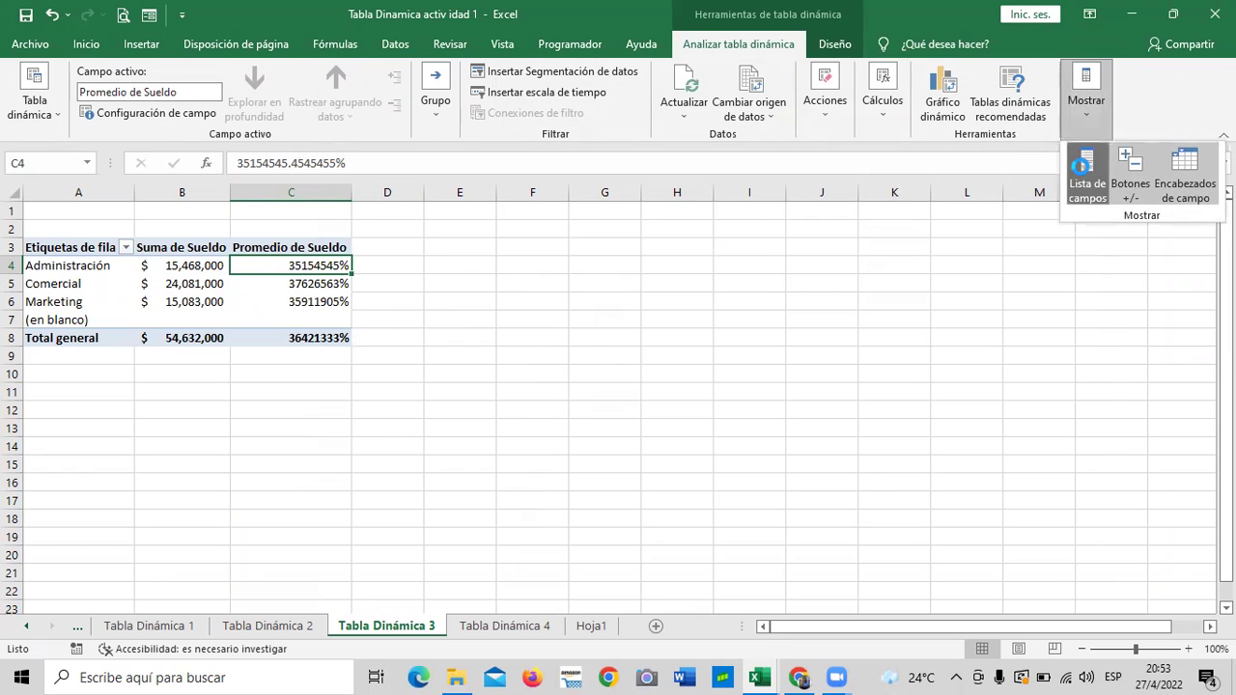
{"action": "left_click", "coordinate": [1079, 166]}
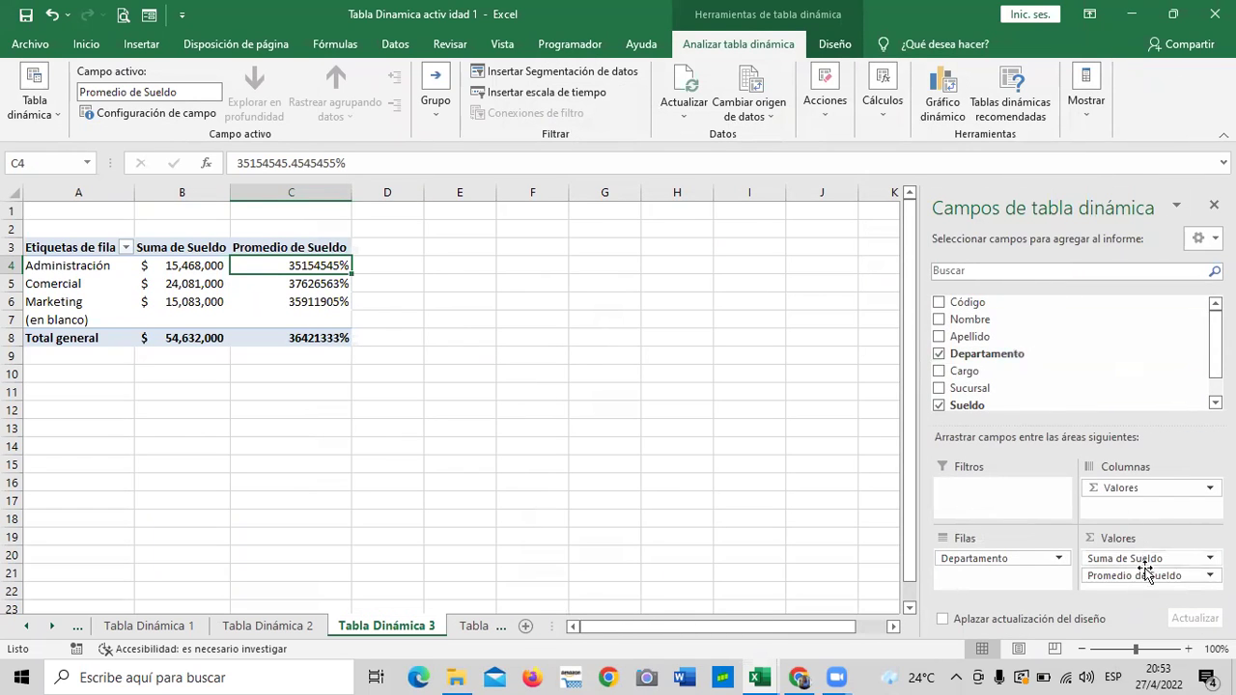
{"action": "left_click_drag", "start_coordinate": [1144, 576], "coordinate": [1077, 397]}
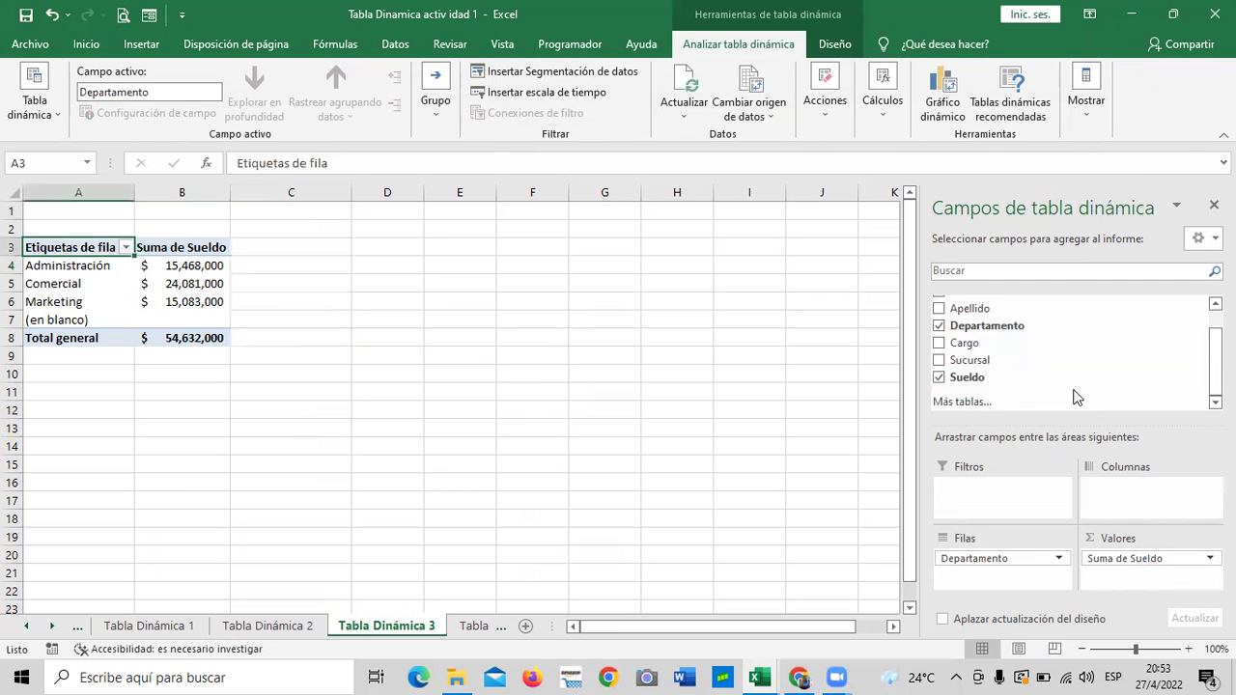
{"action": "left_click", "coordinate": [463, 388]}
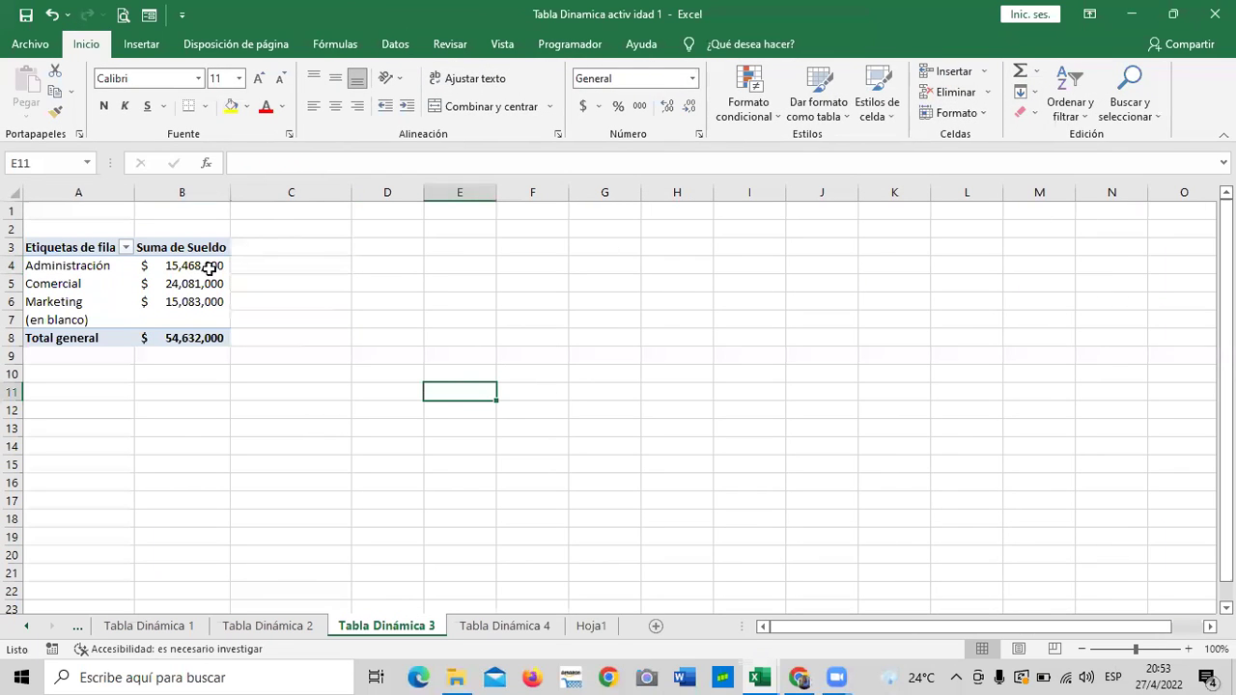
{"action": "left_click", "coordinate": [209, 269]}
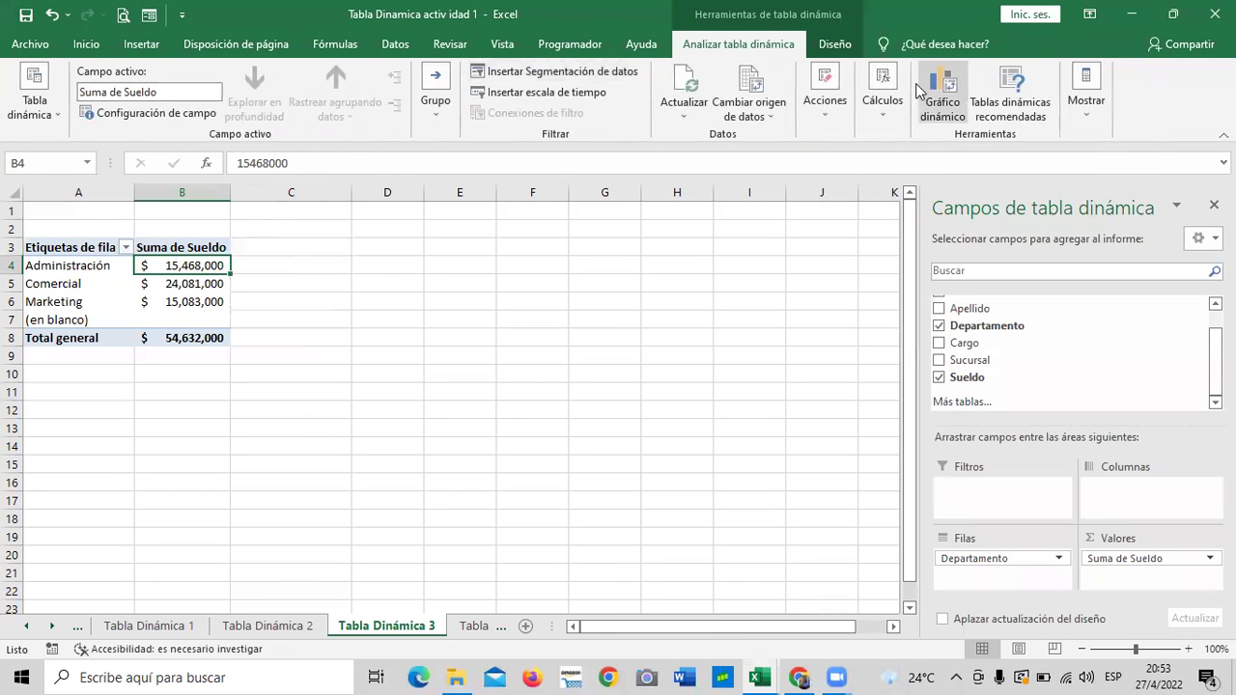
Step: Insert an Área 3D pivot chart of Suma de Sueldo by Departamento and place it beside the table
{"action": "left_click", "coordinate": [946, 92]}
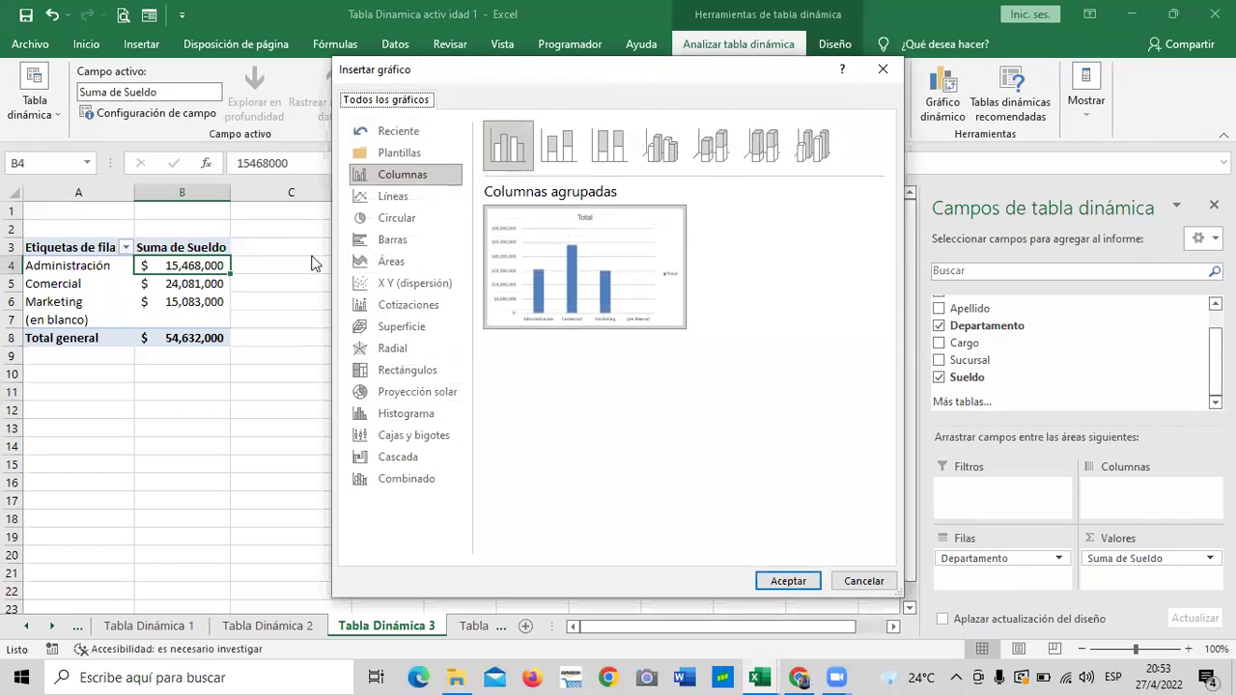
{"action": "left_click", "coordinate": [392, 261]}
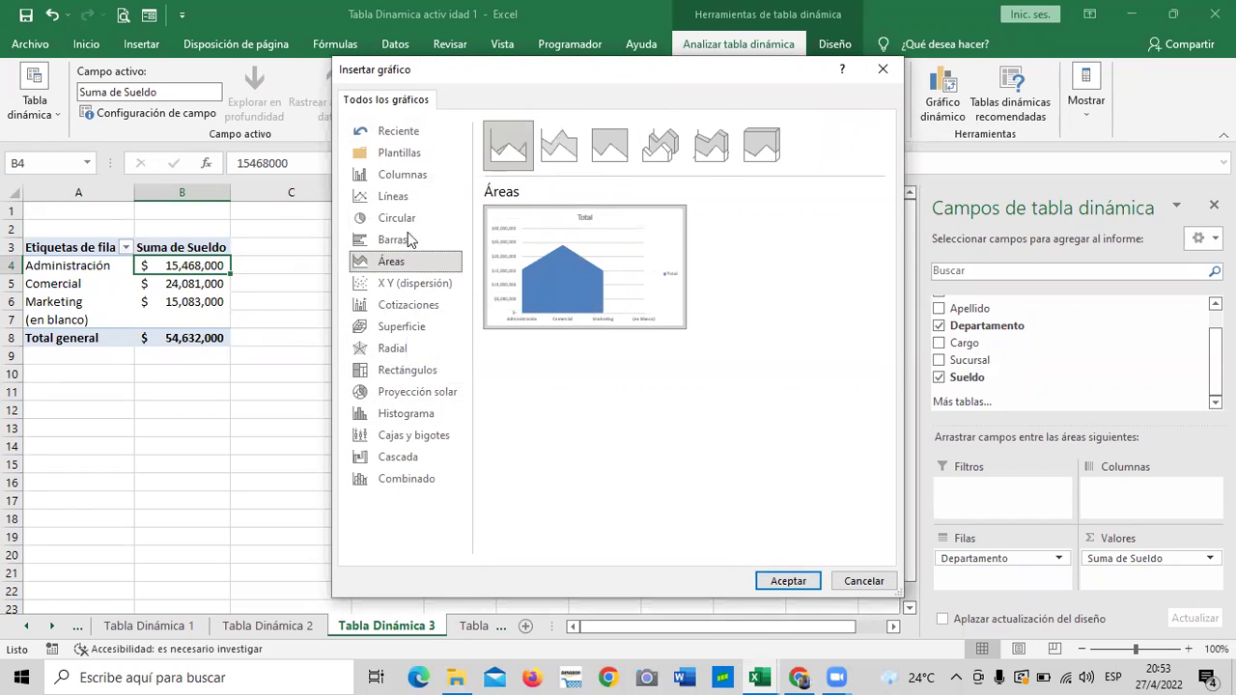
{"action": "left_click", "coordinate": [665, 143]}
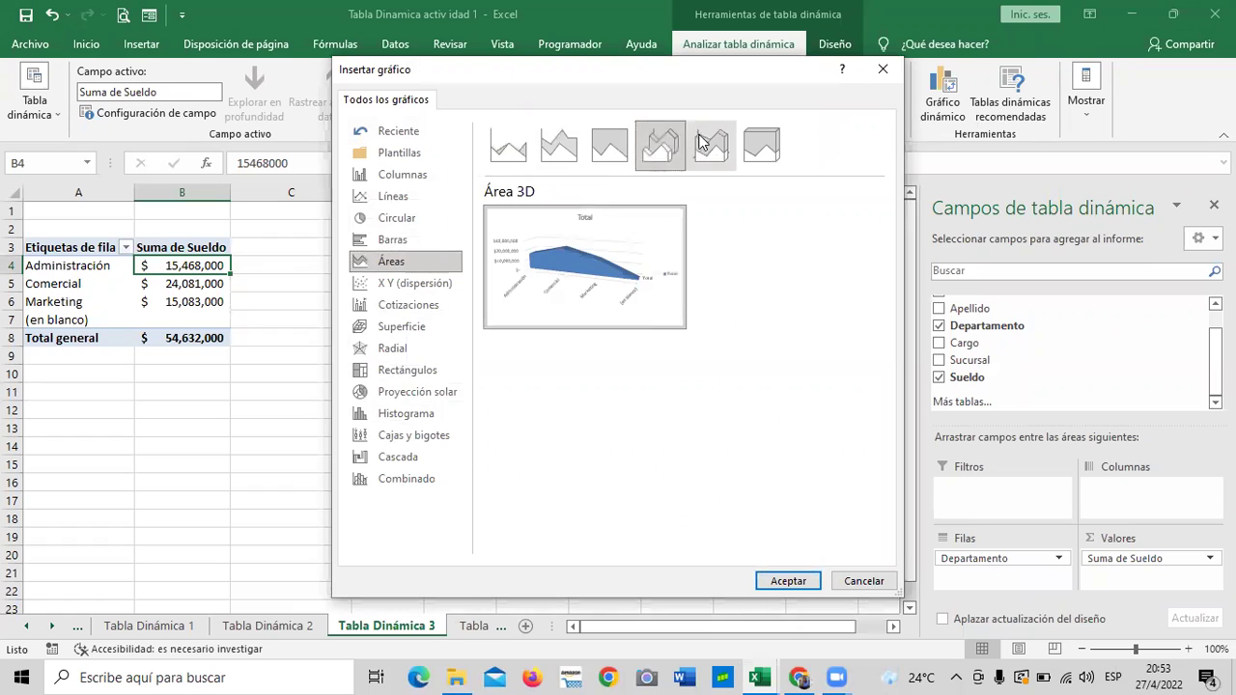
{"action": "left_click", "coordinate": [712, 145]}
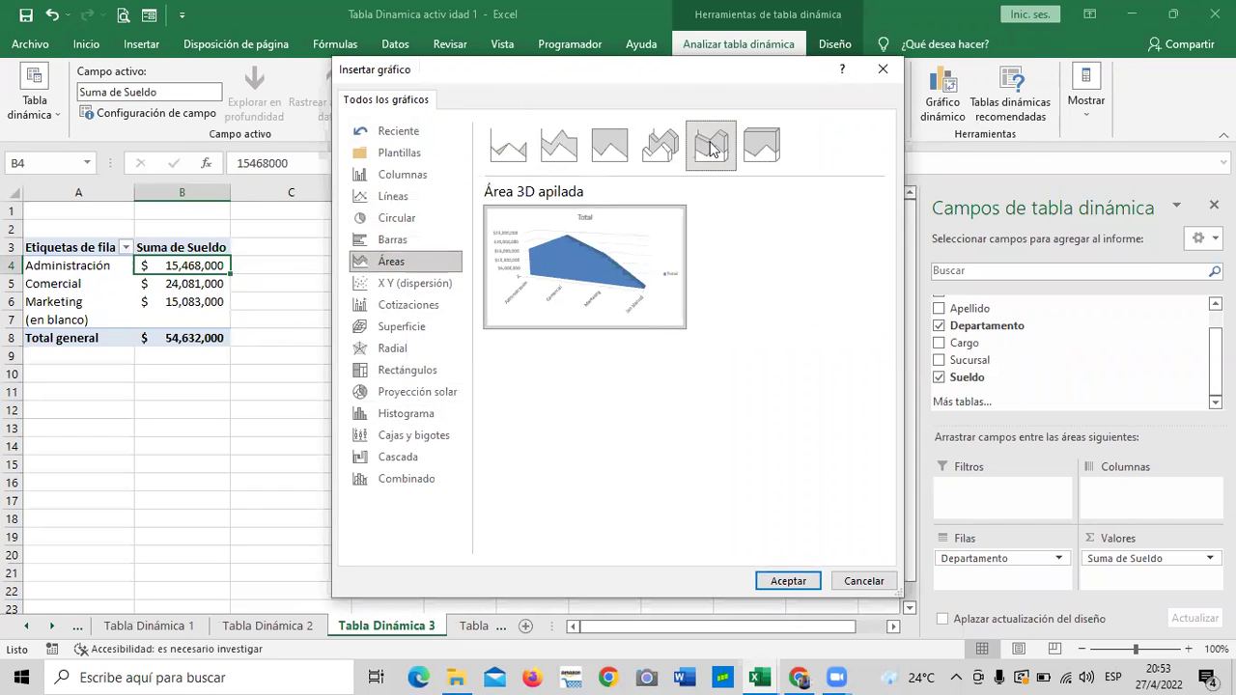
{"action": "left_click", "coordinate": [556, 143]}
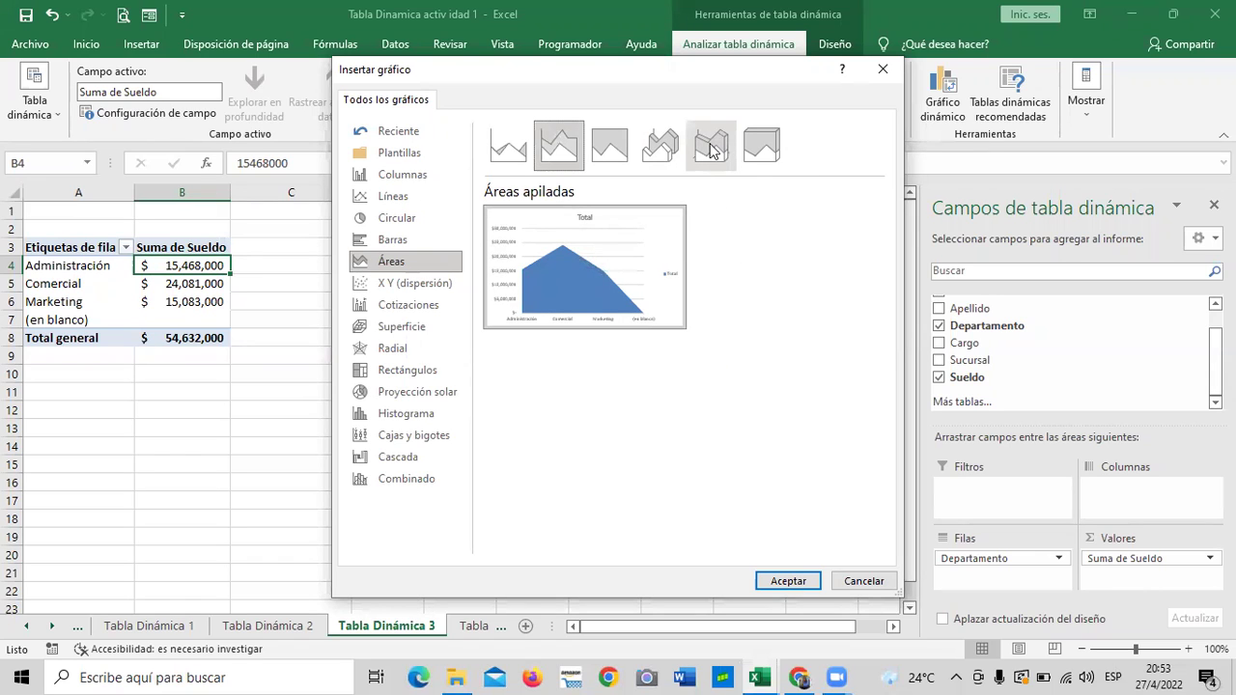
{"action": "left_click", "coordinate": [665, 145]}
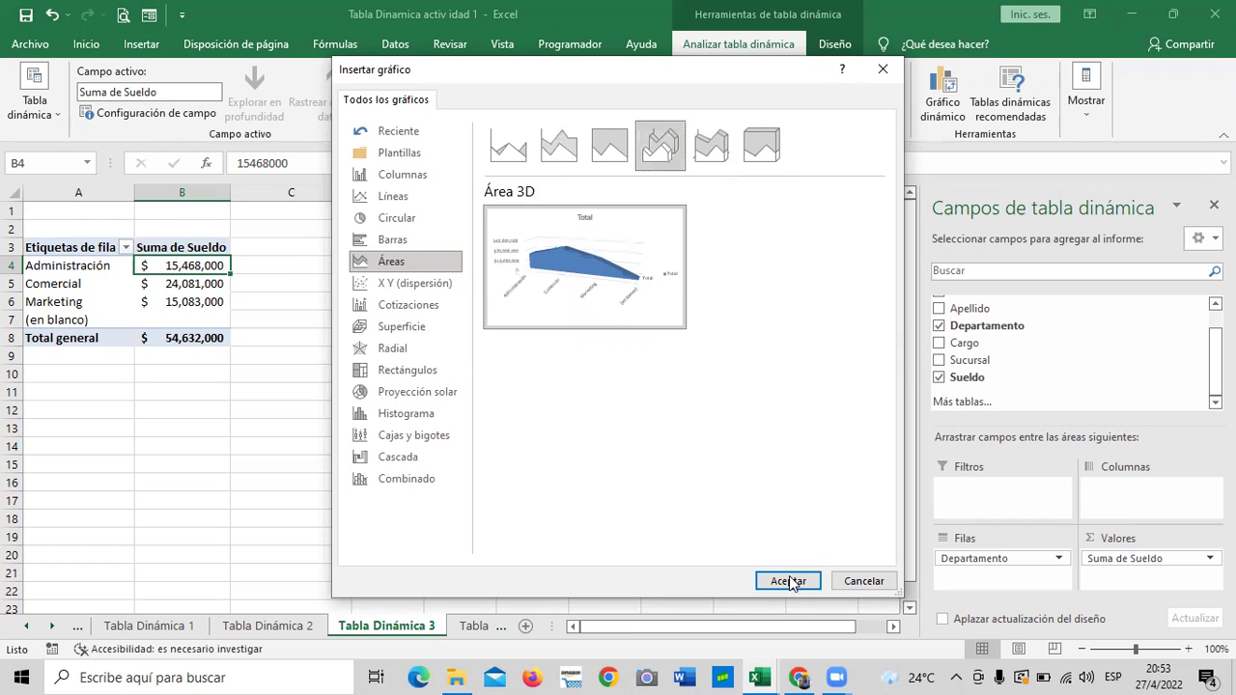
{"action": "left_click", "coordinate": [790, 581]}
{"action": "left_click_drag", "start_coordinate": [654, 284], "coordinate": [755, 242]}
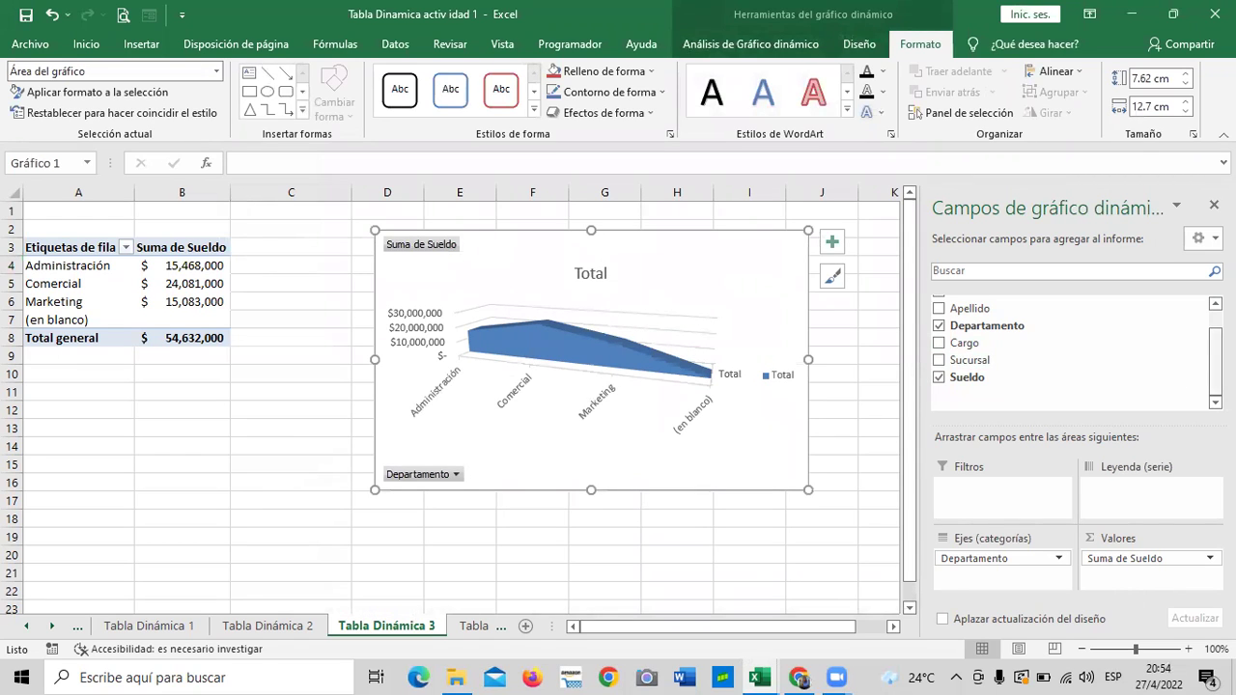
Step: Drag Sueldo into Valores a second time, creating Suma de Sueldo2
{"action": "scroll", "coordinate": [1181, 364], "scroll_direction": "up", "scroll_amount": 2}
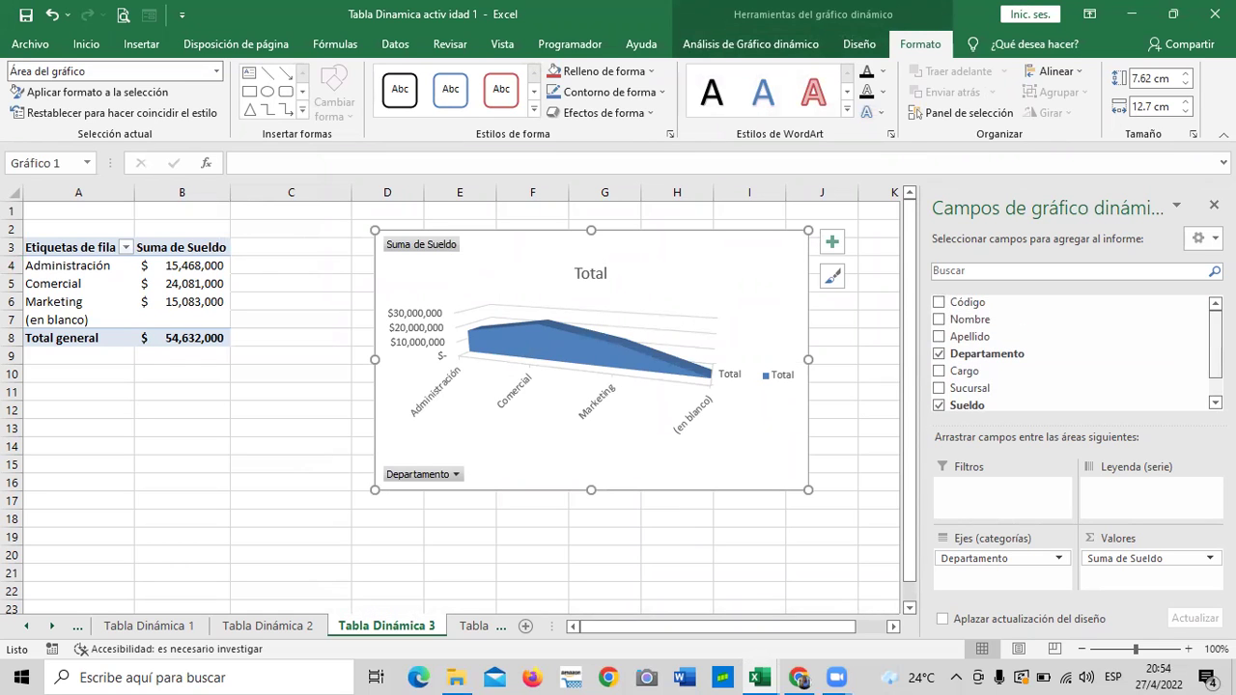
{"action": "left_click", "coordinate": [938, 373]}
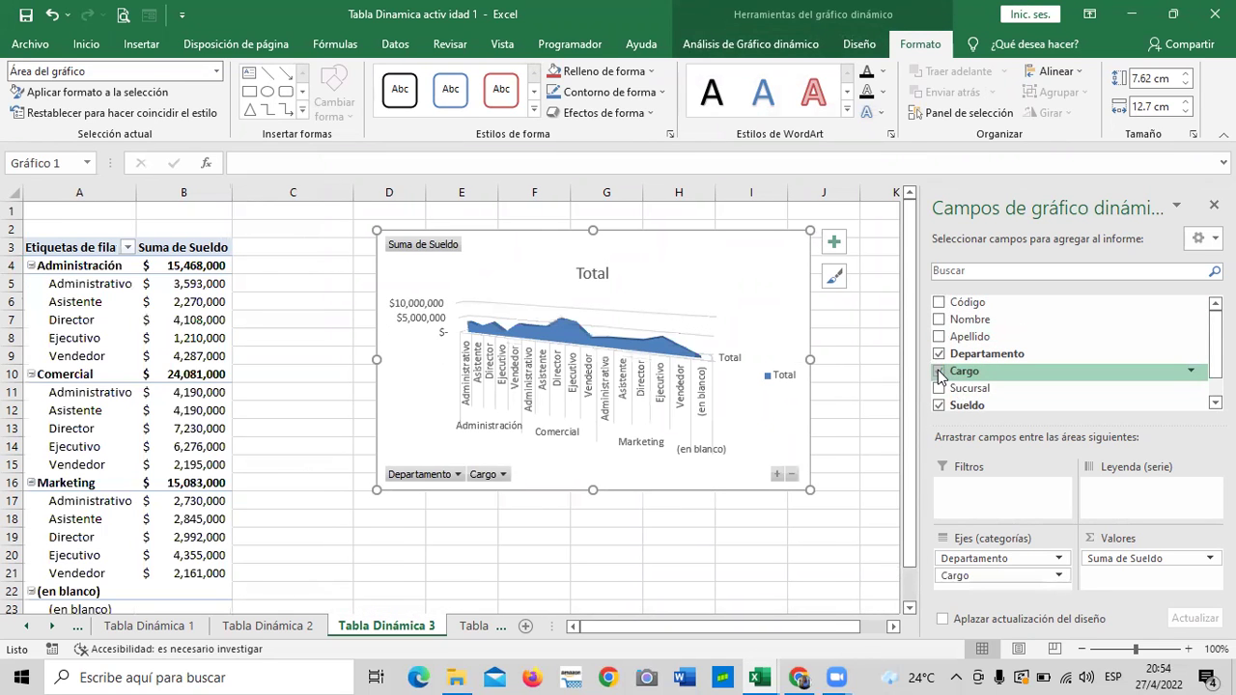
{"action": "left_click", "coordinate": [938, 373]}
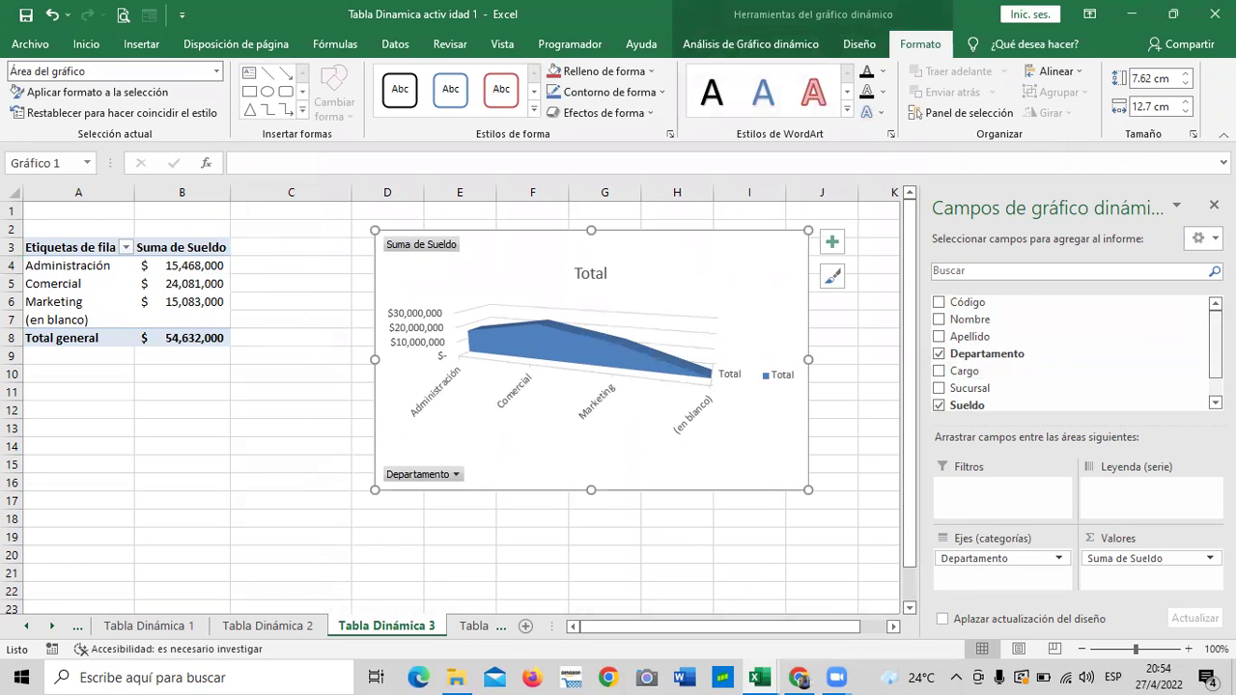
{"action": "scroll", "coordinate": [1215, 347], "scroll_direction": "down", "scroll_amount": 1}
{"action": "scroll", "coordinate": [1072, 347], "scroll_direction": "down", "scroll_amount": 2}
{"action": "scroll", "coordinate": [1072, 348], "scroll_direction": "up", "scroll_amount": 1}
{"action": "scroll", "coordinate": [1072, 348], "scroll_direction": "up", "scroll_amount": 1}
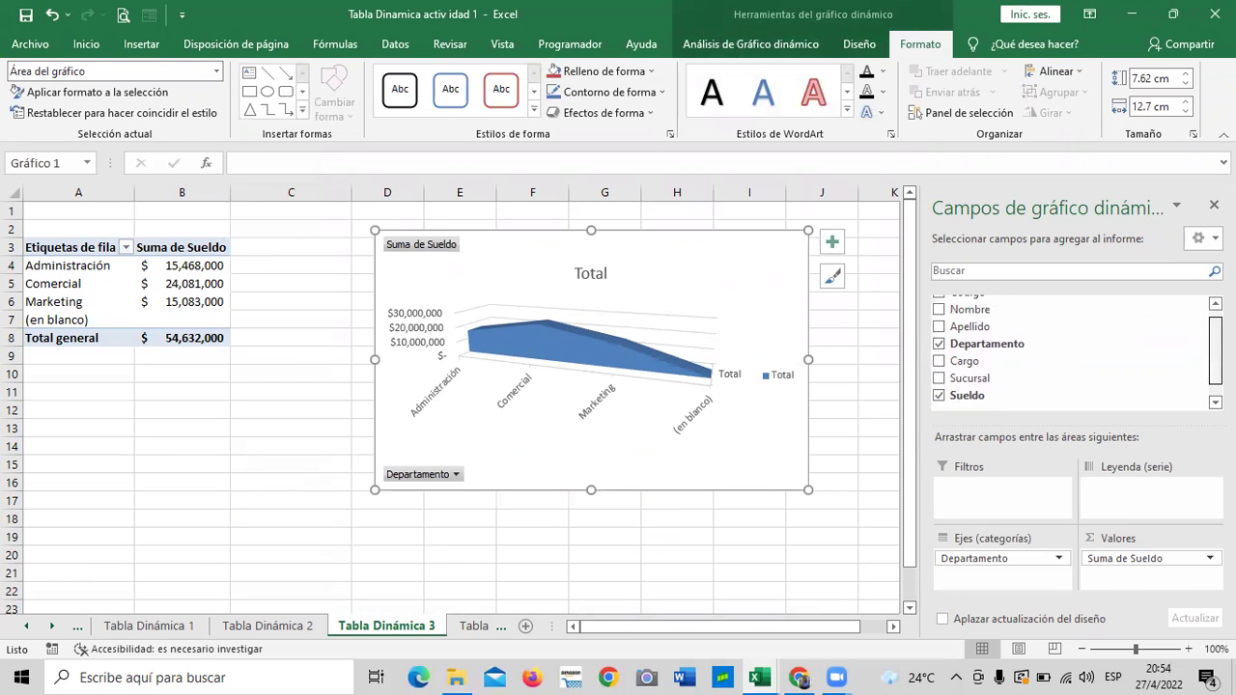
{"action": "left_click", "coordinate": [1147, 562]}
{"action": "left_click", "coordinate": [1146, 564]}
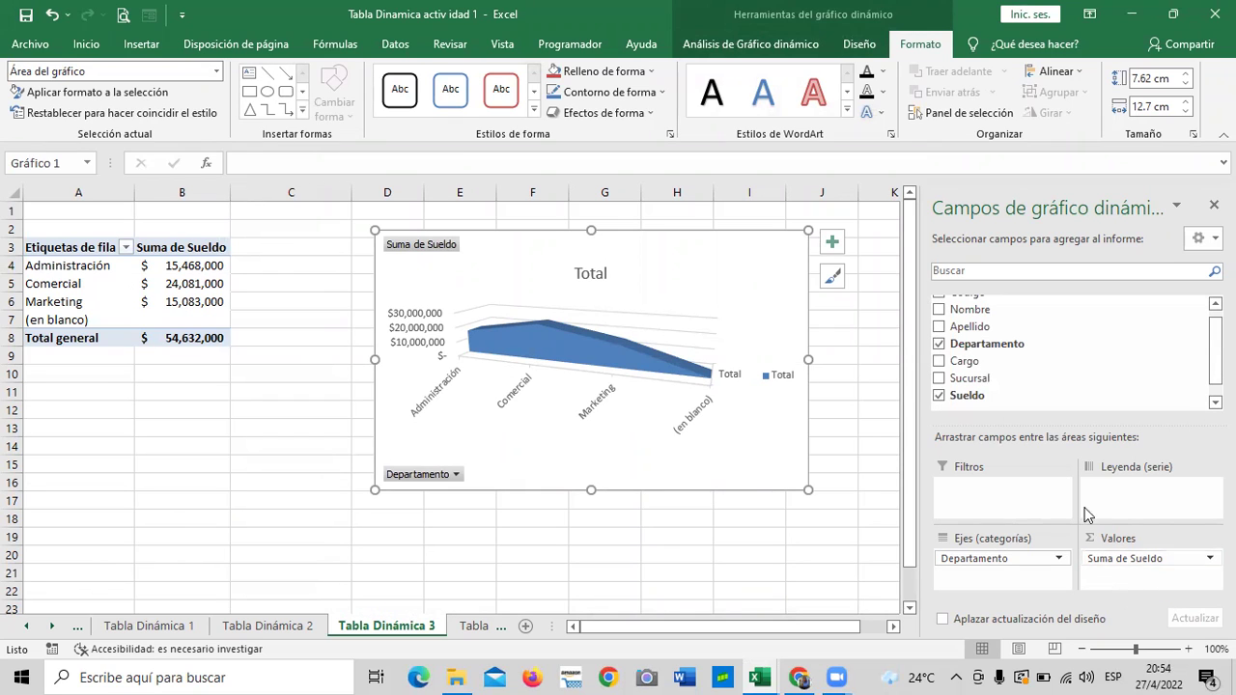
{"action": "left_click_drag", "start_coordinate": [983, 397], "coordinate": [1125, 579]}
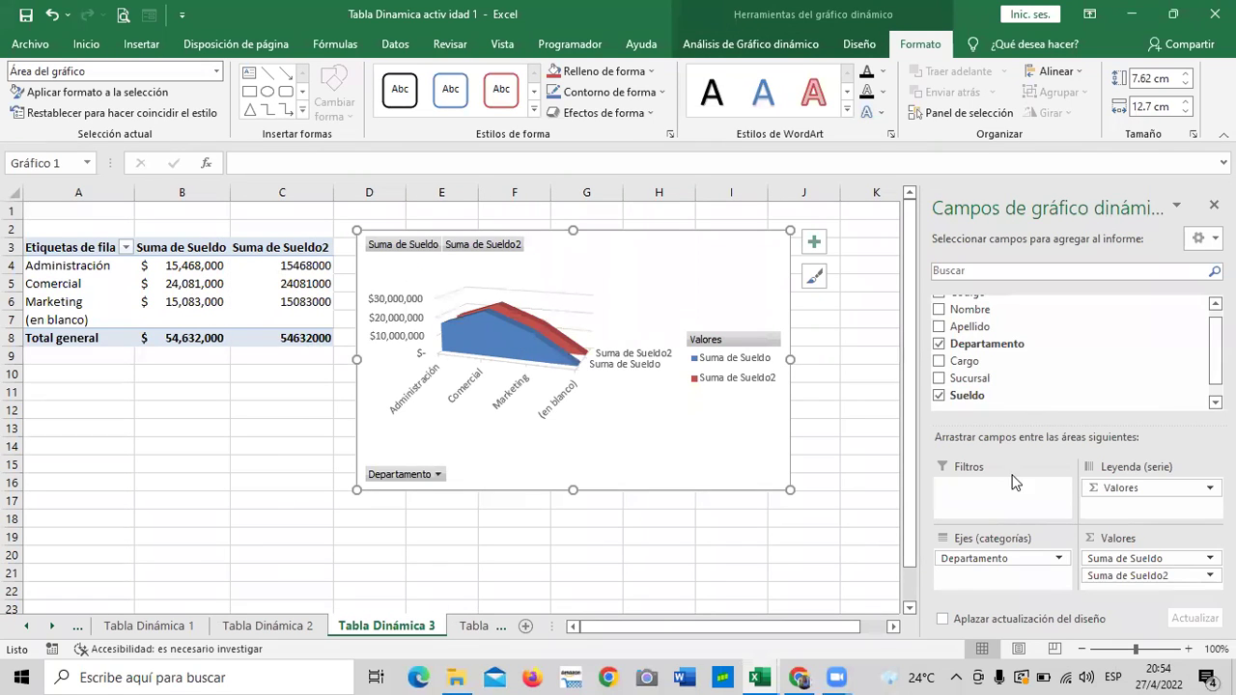
Step: Summarise Suma de Sueldo2 by Mín. in Contabilidad format with 0 decimals
{"action": "left_click", "coordinate": [1182, 577]}
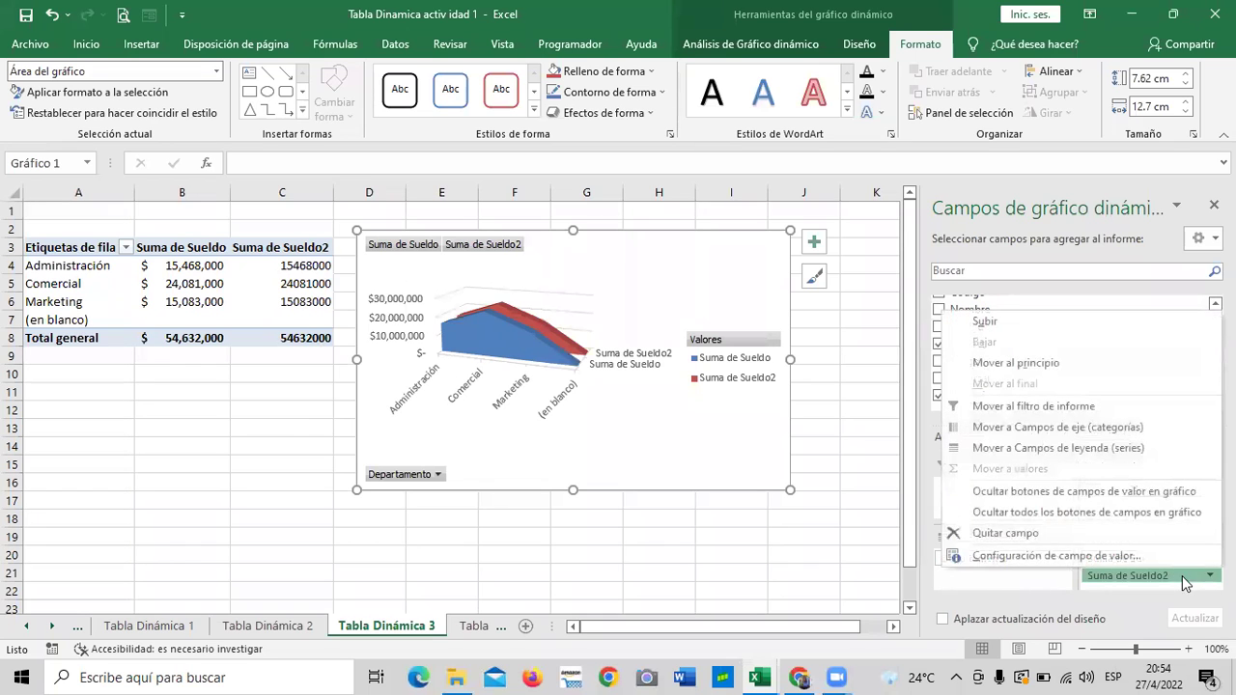
{"action": "left_click", "coordinate": [1140, 557]}
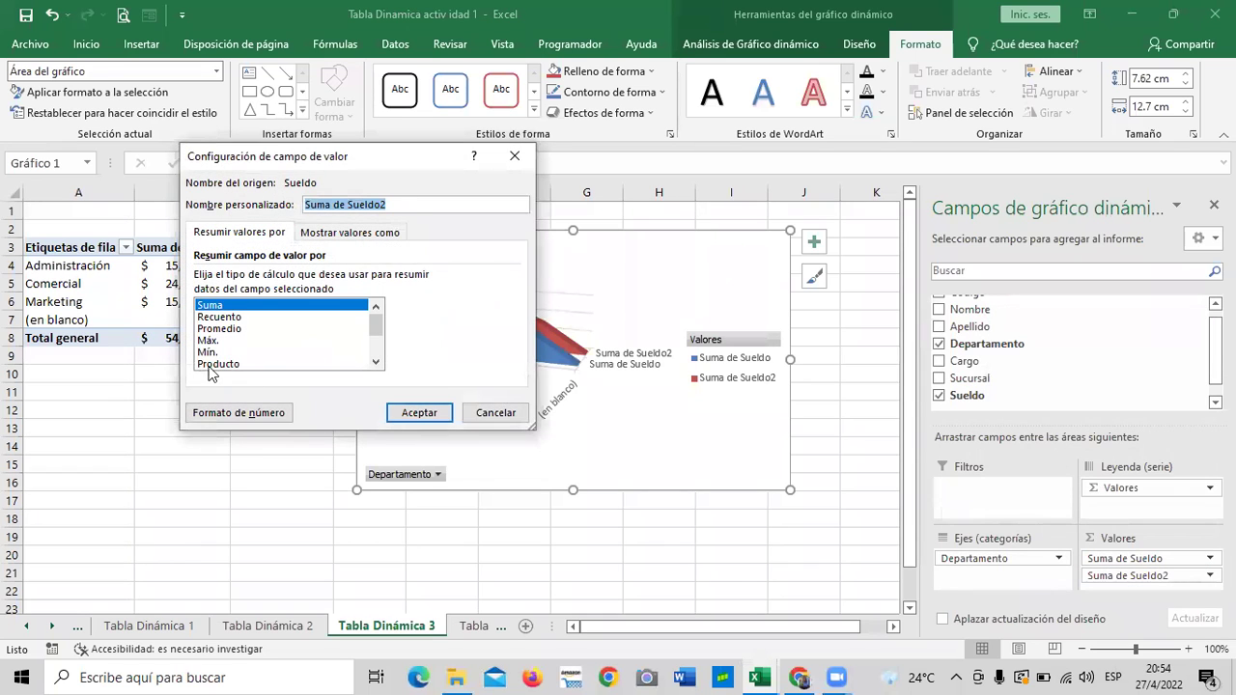
{"action": "left_click", "coordinate": [211, 352]}
{"action": "left_click", "coordinate": [269, 415]}
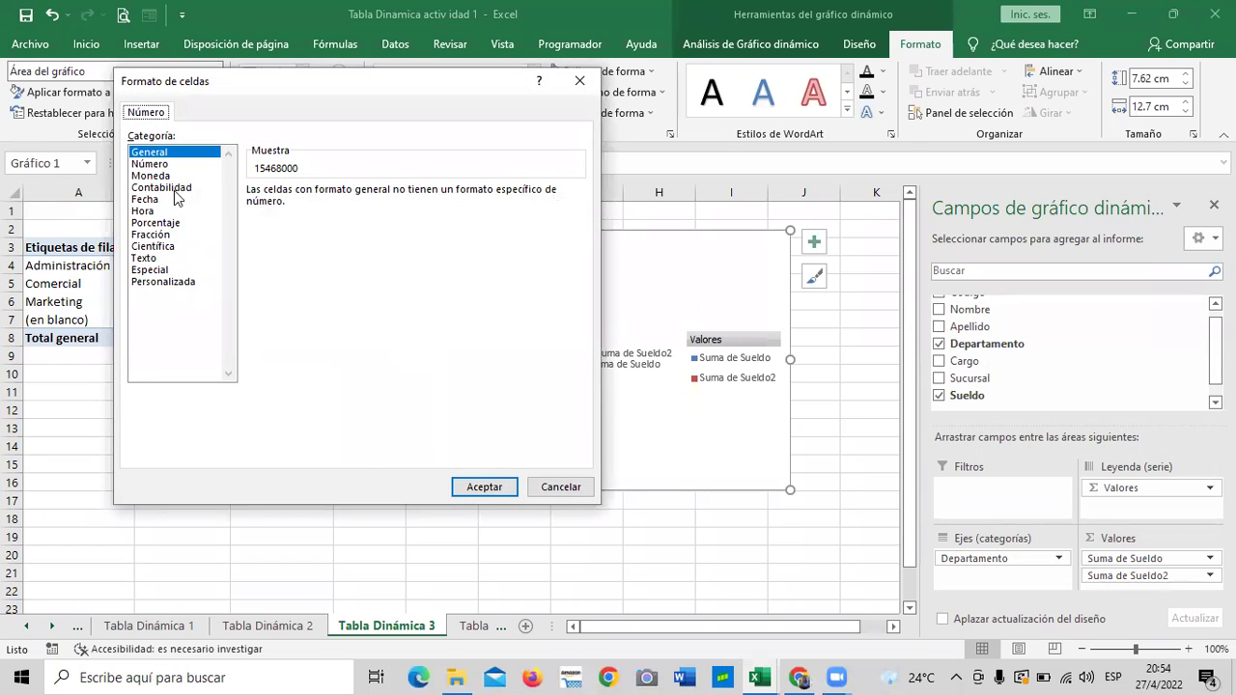
{"action": "left_click", "coordinate": [161, 188]}
{"action": "left_click", "coordinate": [398, 196]}
{"action": "left_click", "coordinate": [398, 196]}
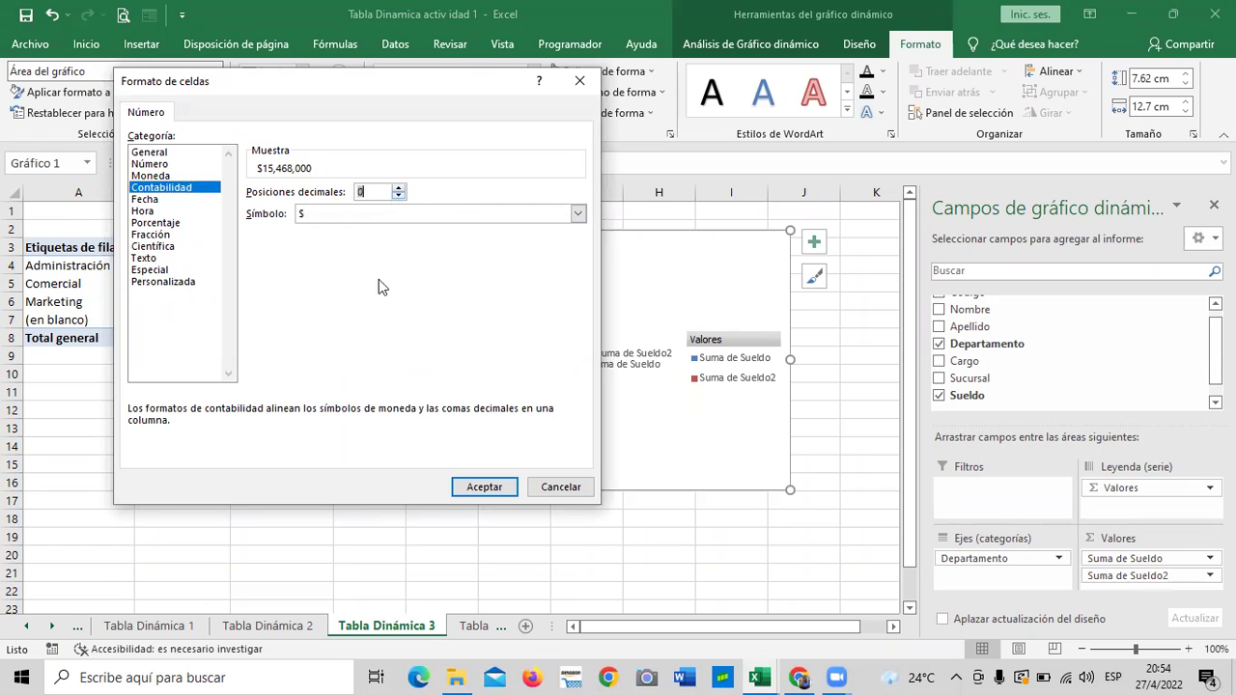
{"action": "left_click", "coordinate": [483, 487]}
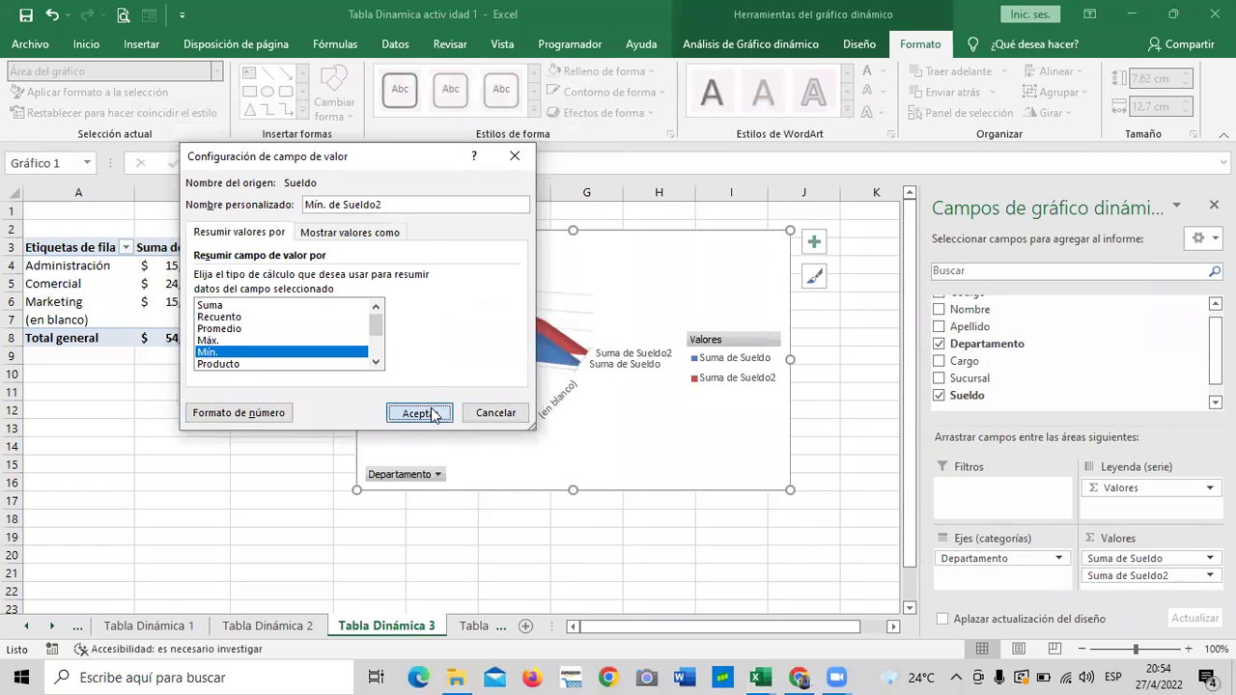
{"action": "left_click", "coordinate": [433, 415]}
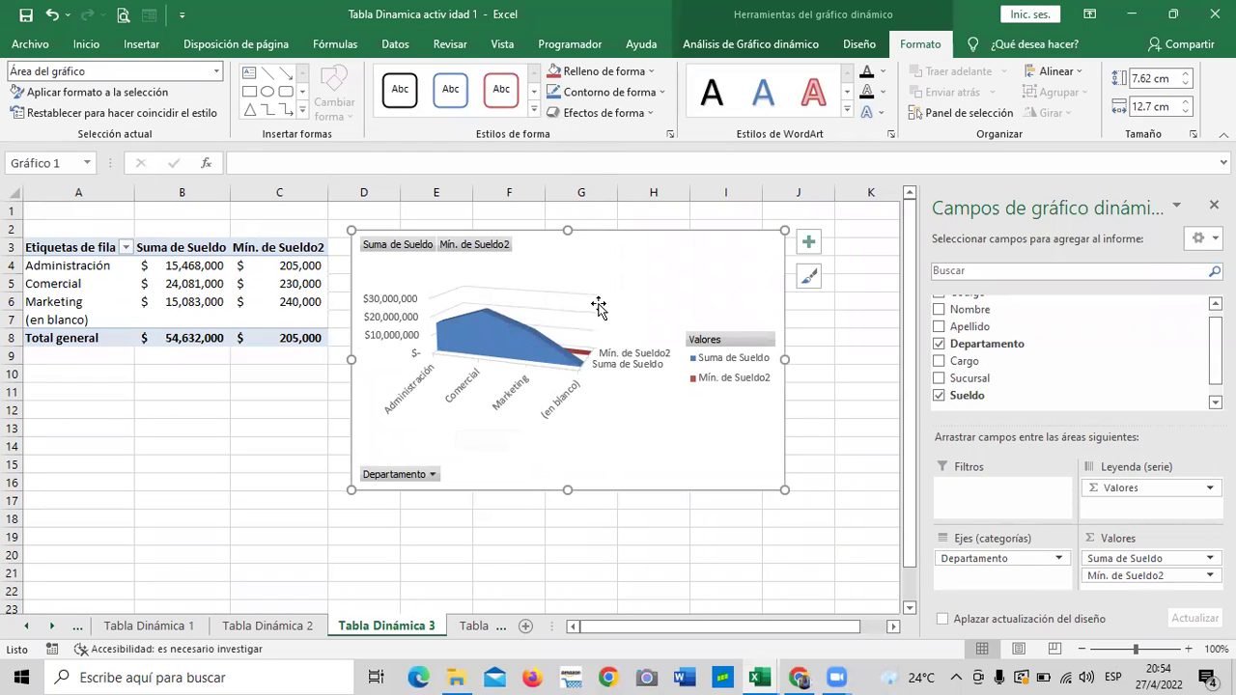
Step: Drag the Sueldo field toward Valores again for another value
{"action": "mouse_move", "coordinate": [968, 396]}
{"action": "left_mouse_down"}
{"action": "mouse_move", "coordinate": [1137, 588]}
{"action": "mouse_move", "coordinate": [1164, 580]}
{"action": "left_mouse_up"}
{"action": "mouse_move", "coordinate": [966, 397]}
{"action": "left_mouse_down"}
{"action": "mouse_move", "coordinate": [1096, 579]}
{"action": "mouse_move", "coordinate": [1111, 577]}
{"action": "left_mouse_up"}
{"action": "left_click", "coordinate": [1153, 577]}
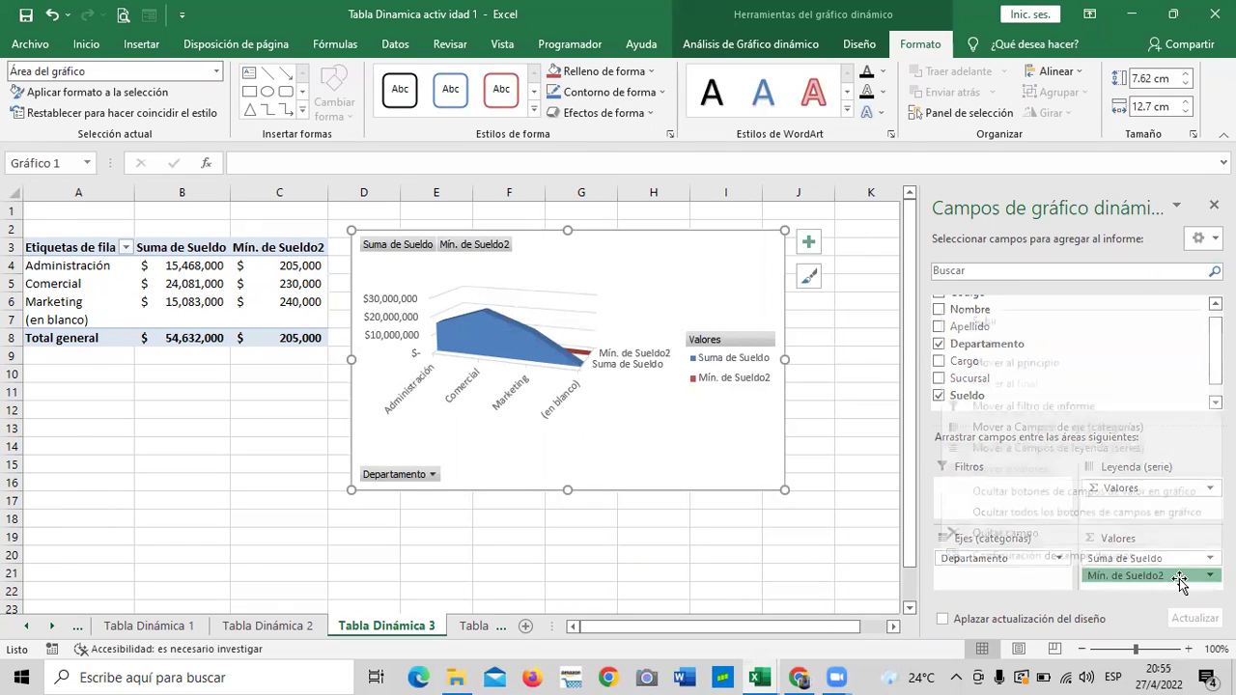
Step: Add Sueldo as a third value field in Valores
{"action": "left_click", "coordinate": [1054, 585]}
{"action": "left_click_drag", "start_coordinate": [1007, 398], "coordinate": [1108, 587]}
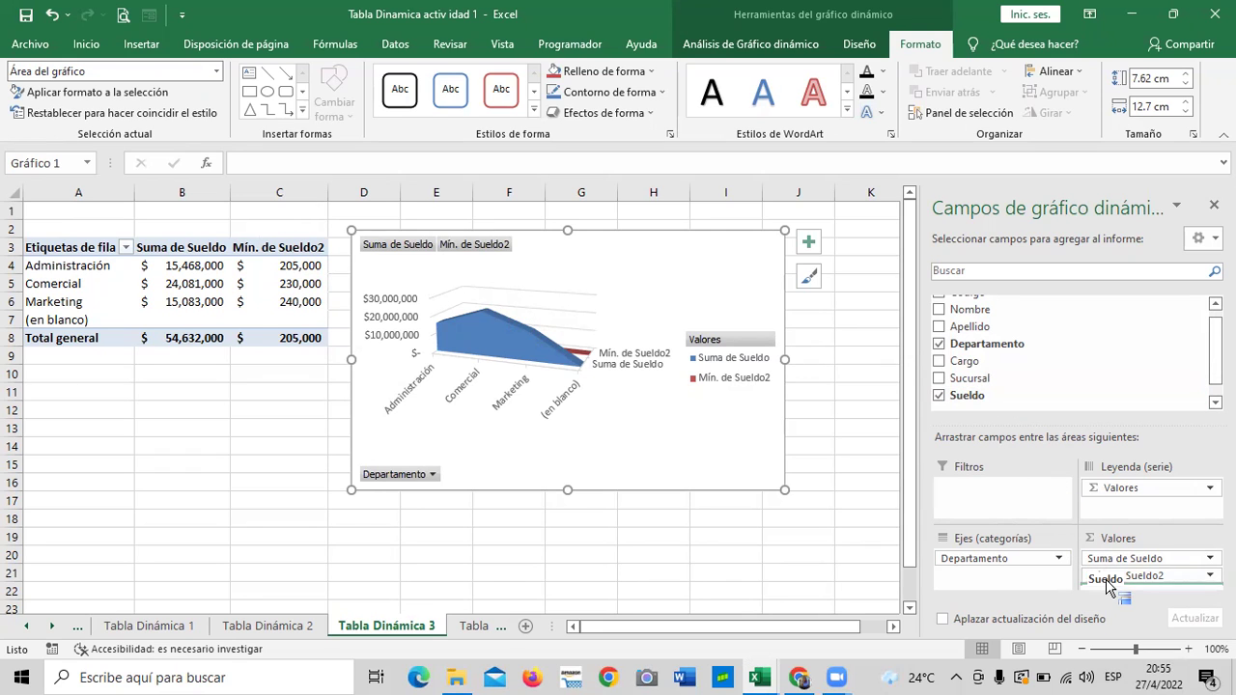
{"action": "left_click_drag", "start_coordinate": [1108, 587], "coordinate": [1109, 585]}
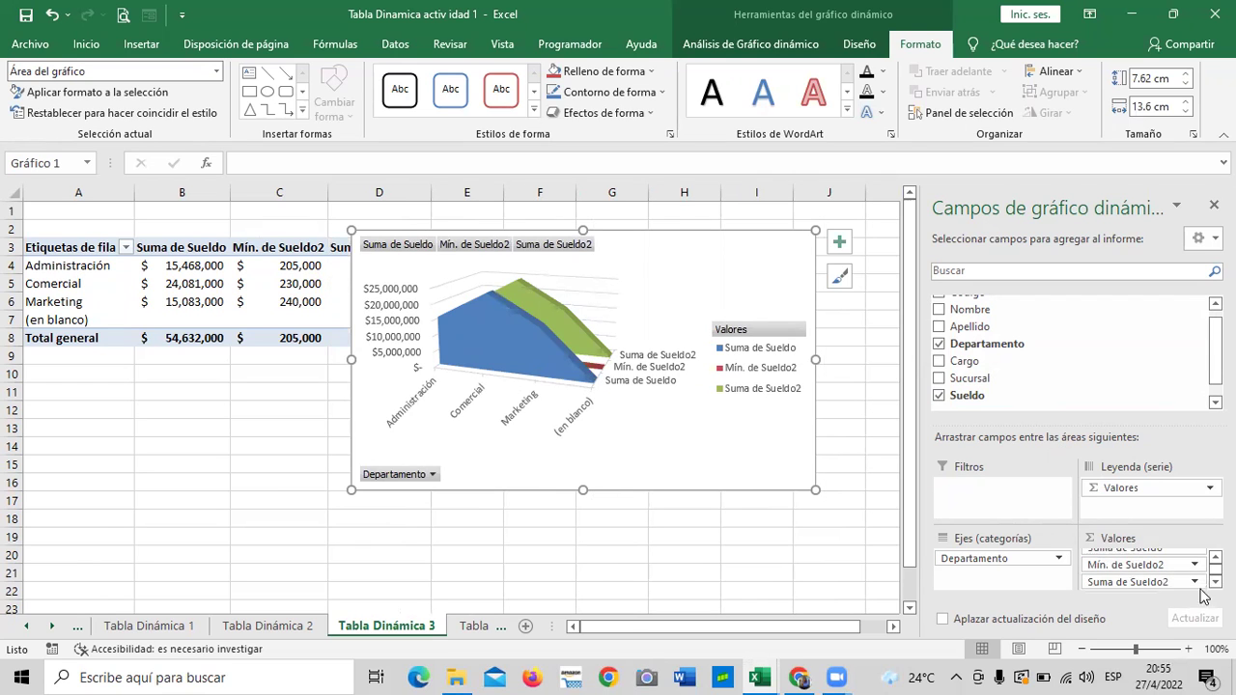
Step: Summarise the new salary value by Máx. in Contabilidad number format
{"action": "left_click", "coordinate": [1195, 581]}
{"action": "left_click", "coordinate": [1101, 639]}
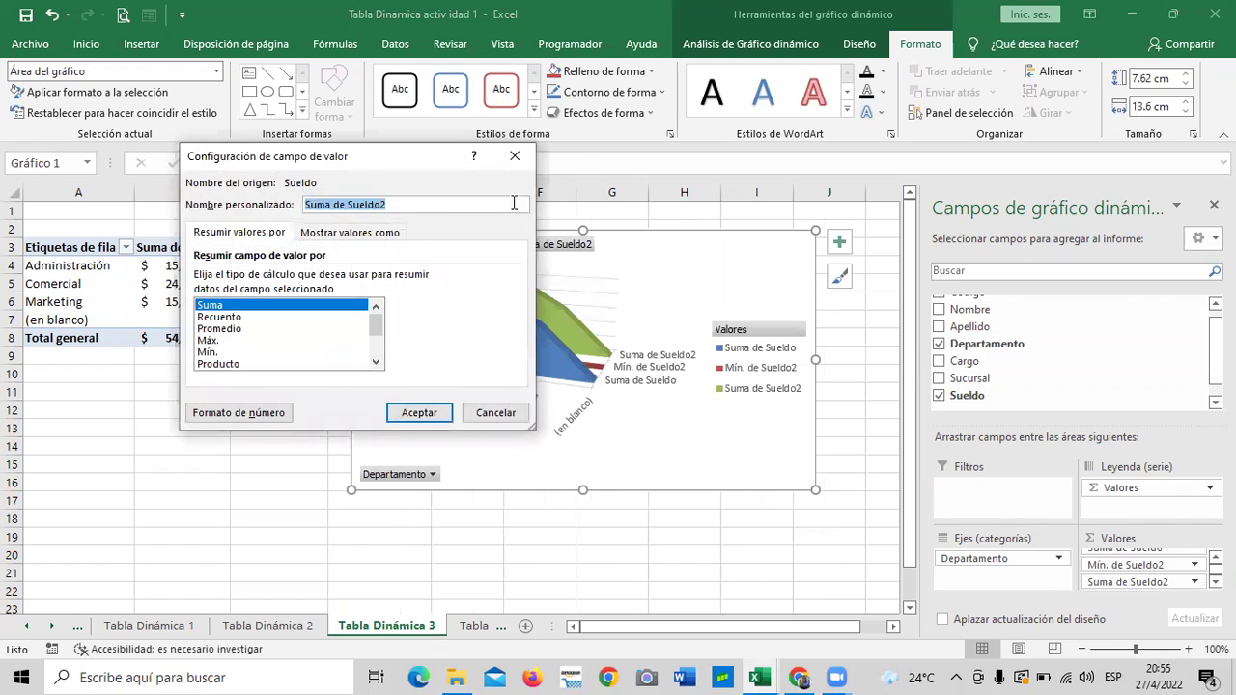
{"action": "left_click", "coordinate": [209, 346]}
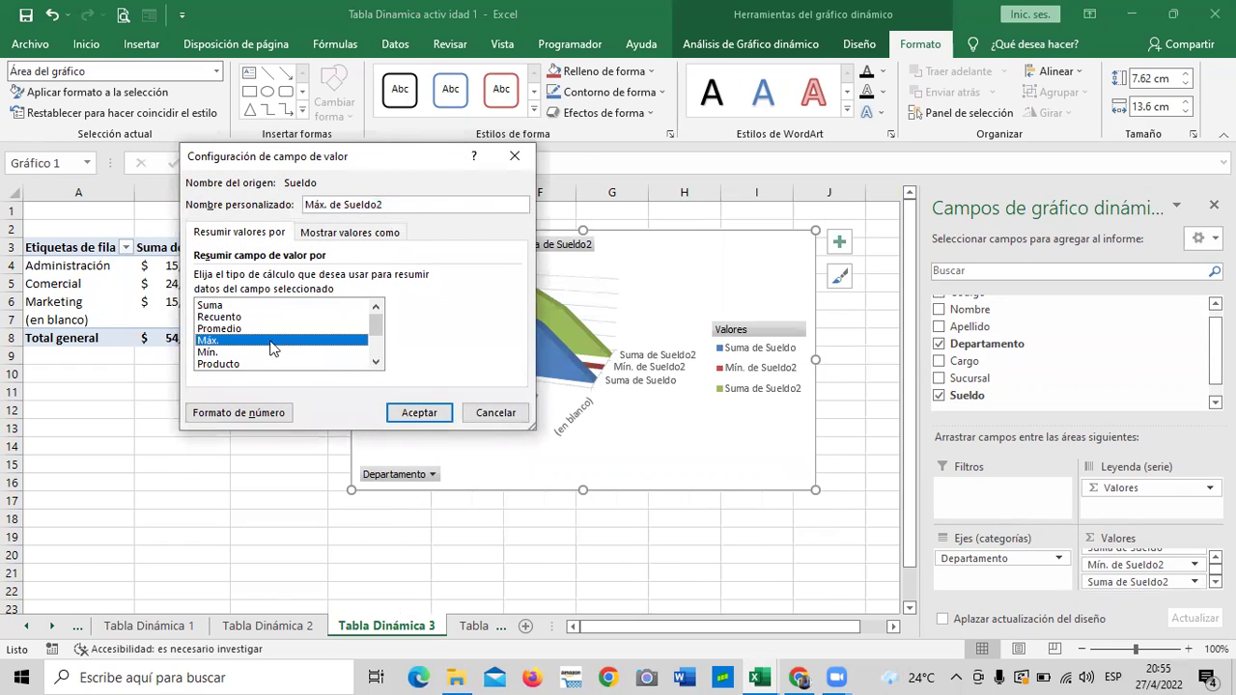
{"action": "left_click", "coordinate": [251, 414]}
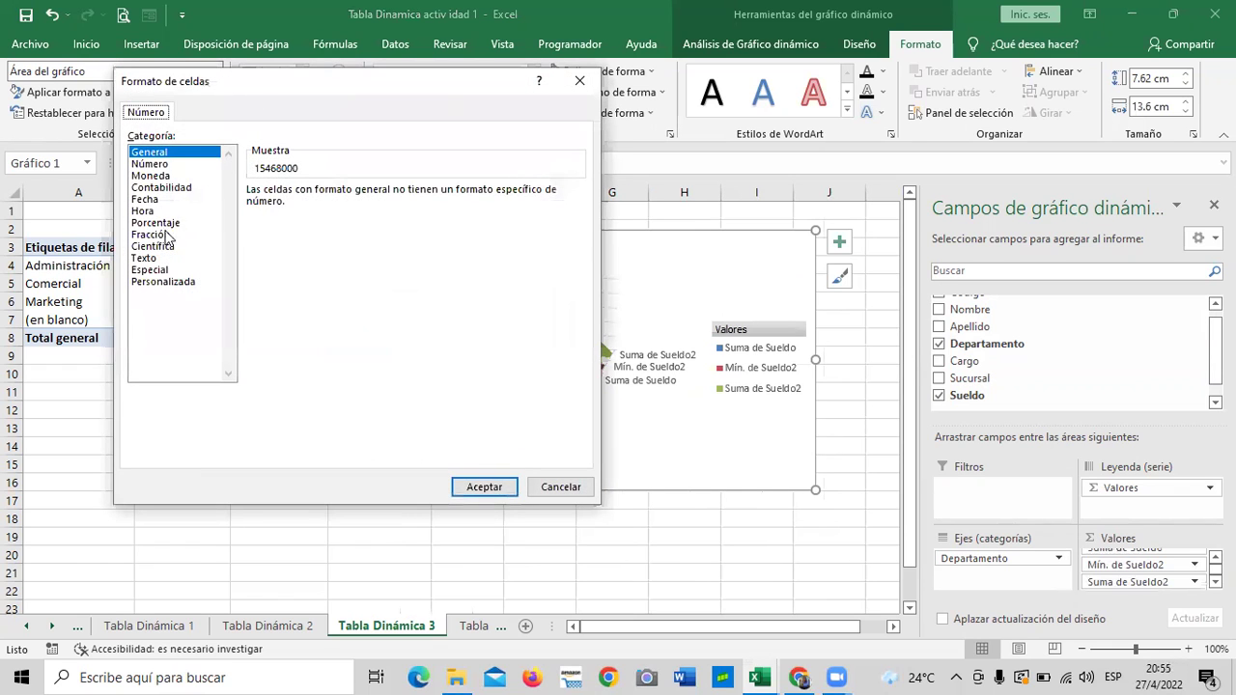
{"action": "left_click", "coordinate": [161, 188]}
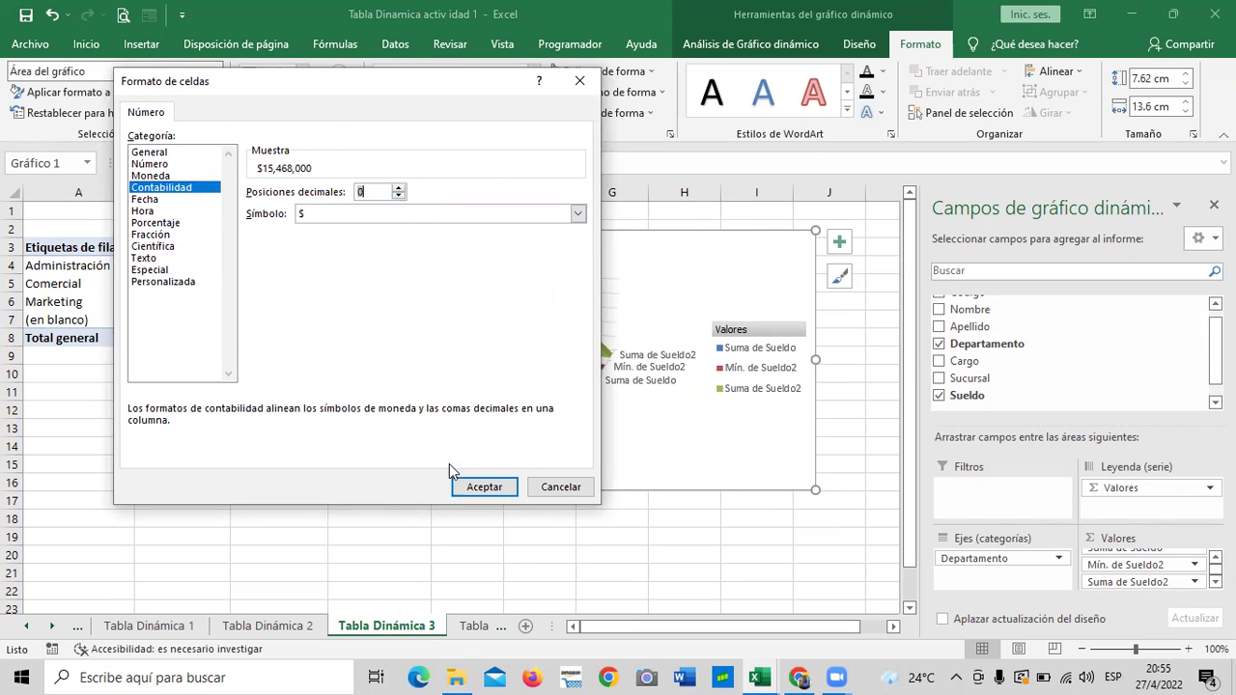
{"action": "left_click", "coordinate": [477, 488]}
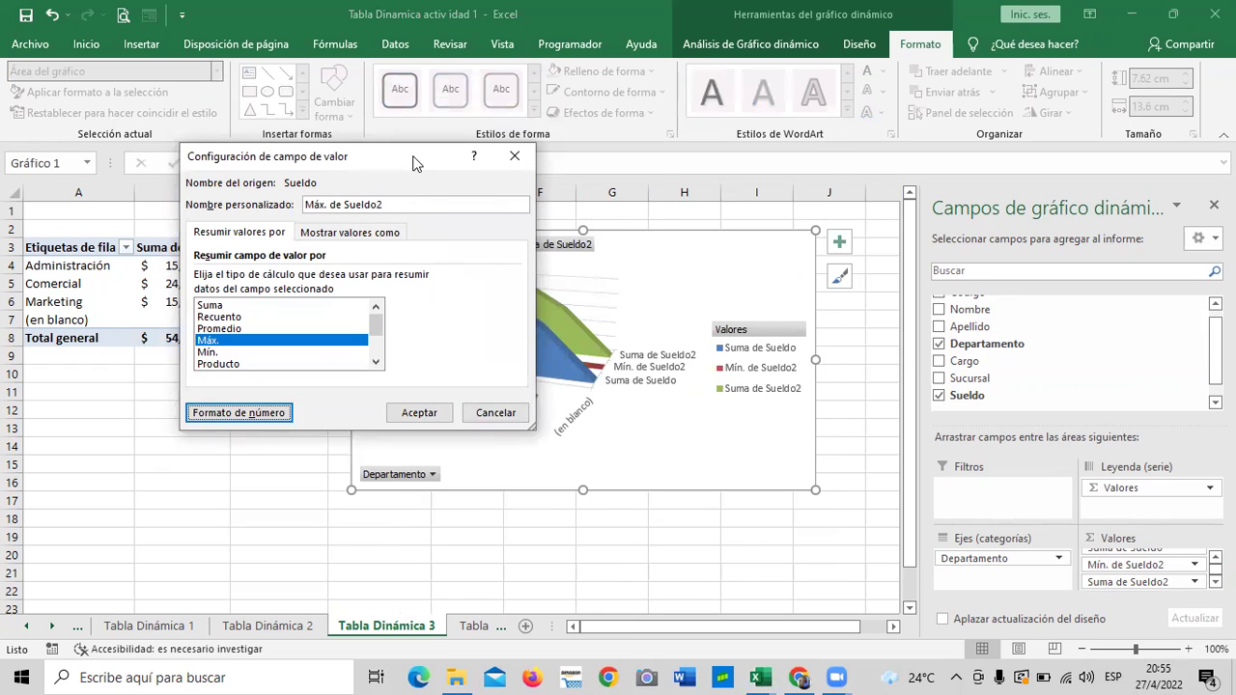
{"action": "left_click_drag", "start_coordinate": [413, 162], "coordinate": [701, 181]}
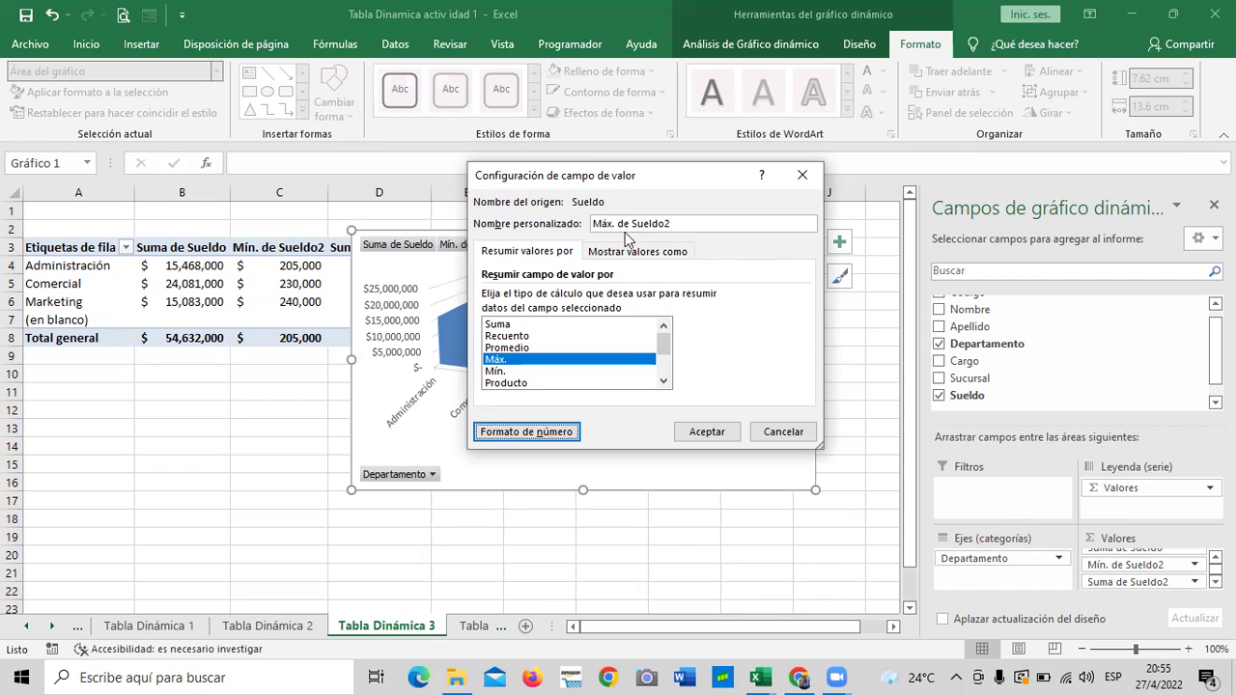
{"action": "left_click", "coordinate": [707, 432]}
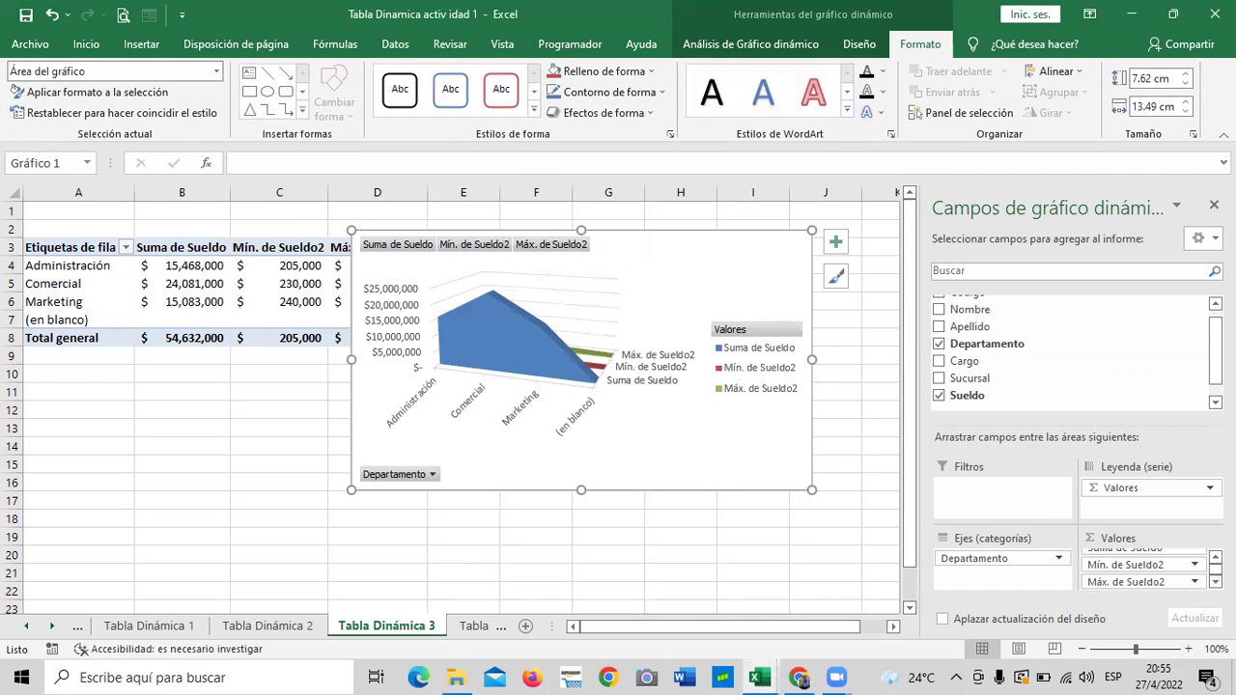
{"action": "left_click", "coordinate": [673, 288]}
Step: Filter the Departamento field to exclude the (en blanco) department
{"action": "left_click", "coordinate": [535, 363]}
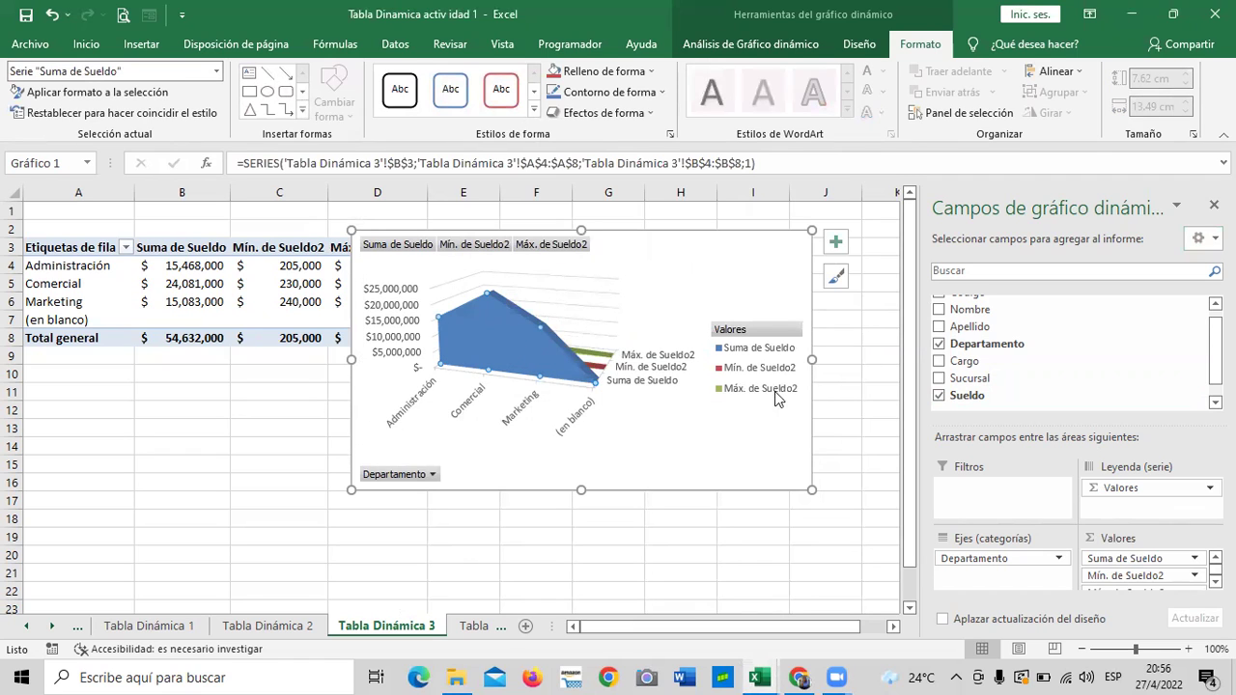
{"action": "left_click", "coordinate": [784, 330]}
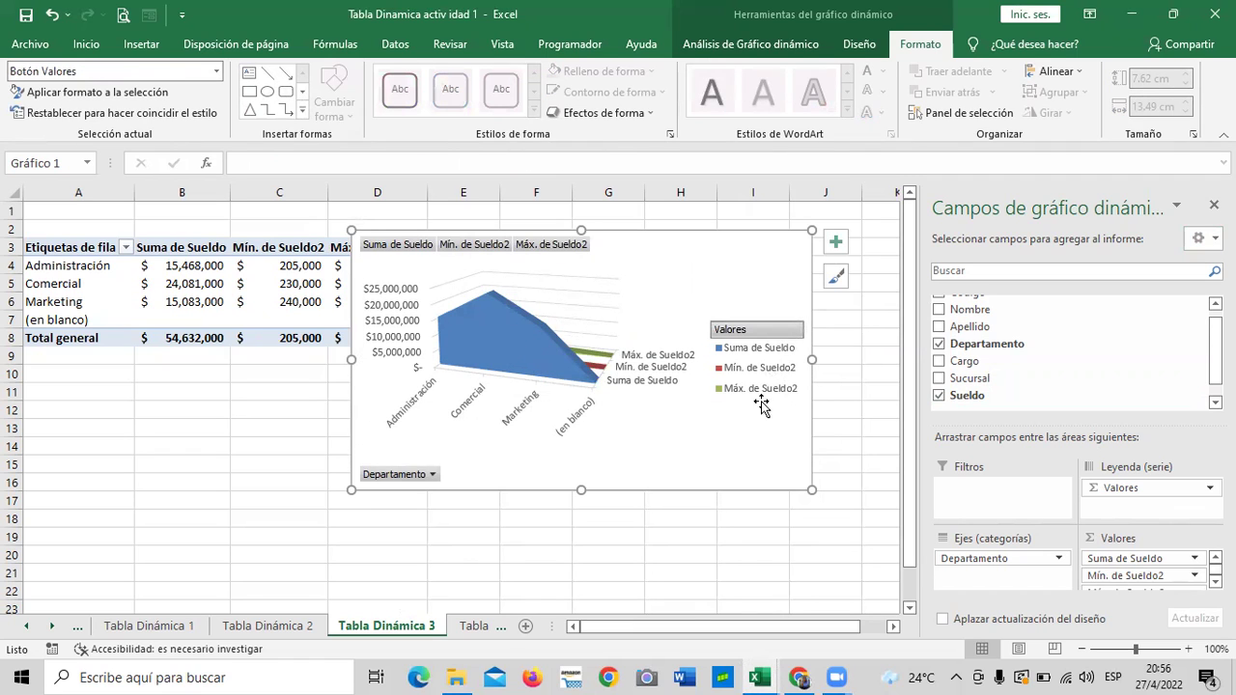
{"action": "left_click", "coordinate": [433, 474]}
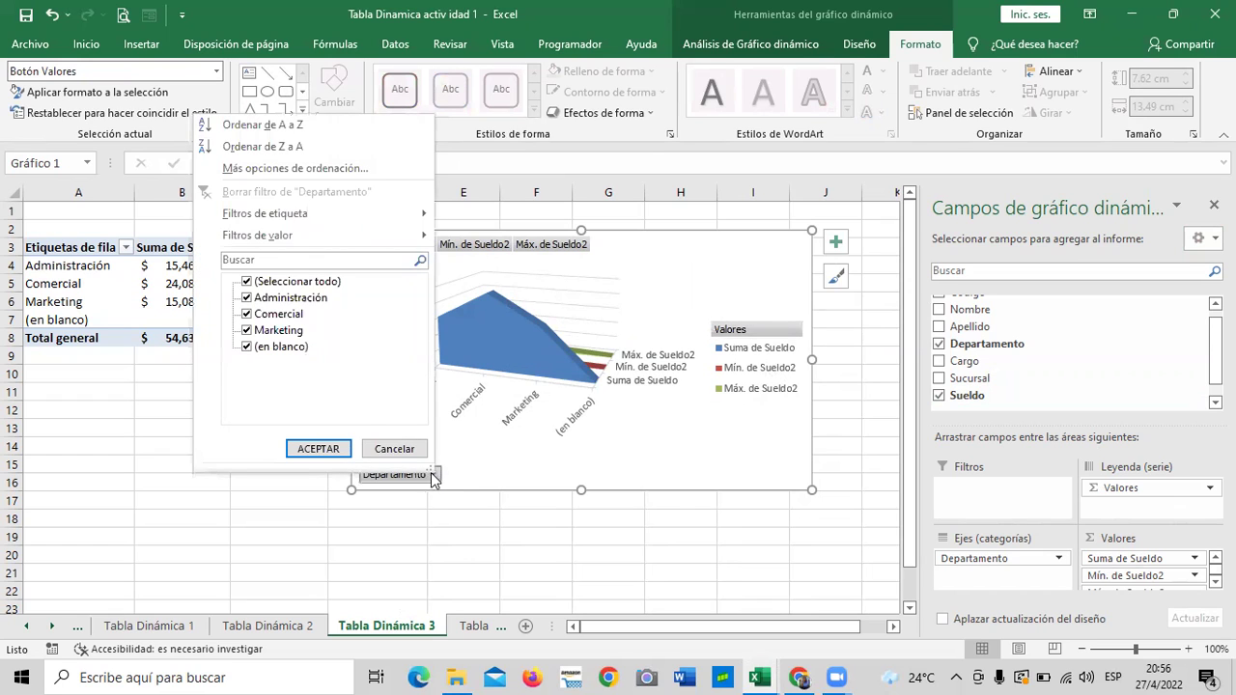
{"action": "left_click", "coordinate": [248, 346]}
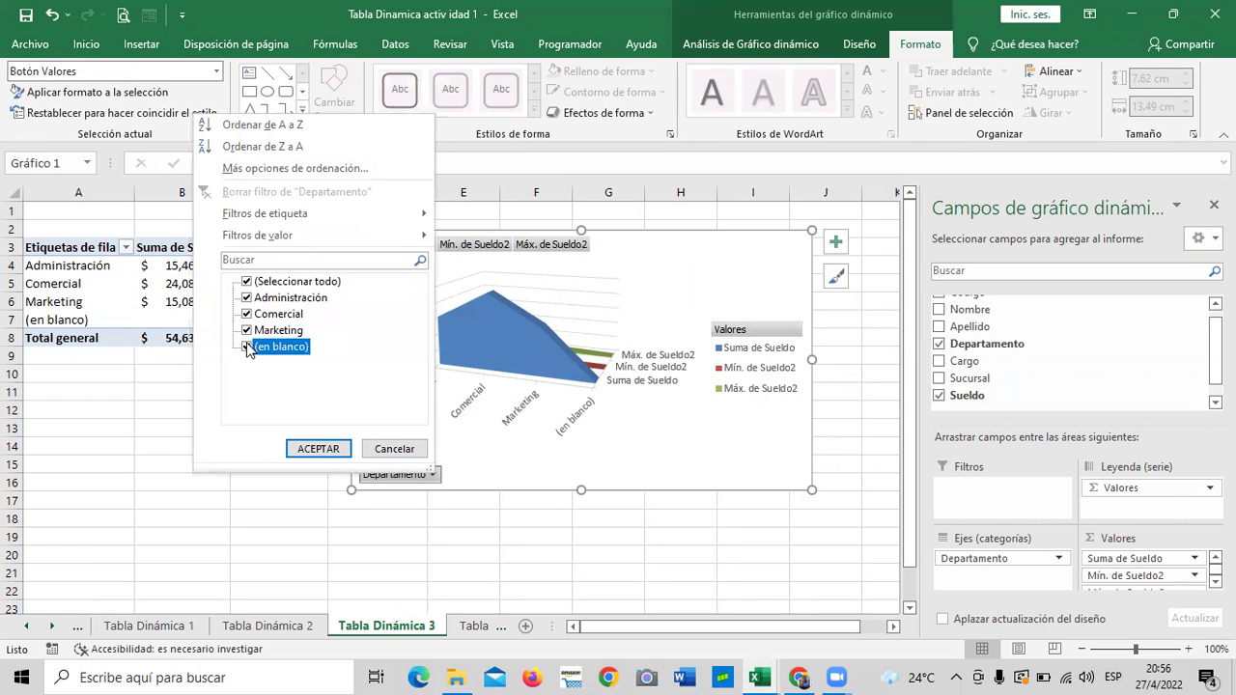
{"action": "left_click", "coordinate": [308, 452]}
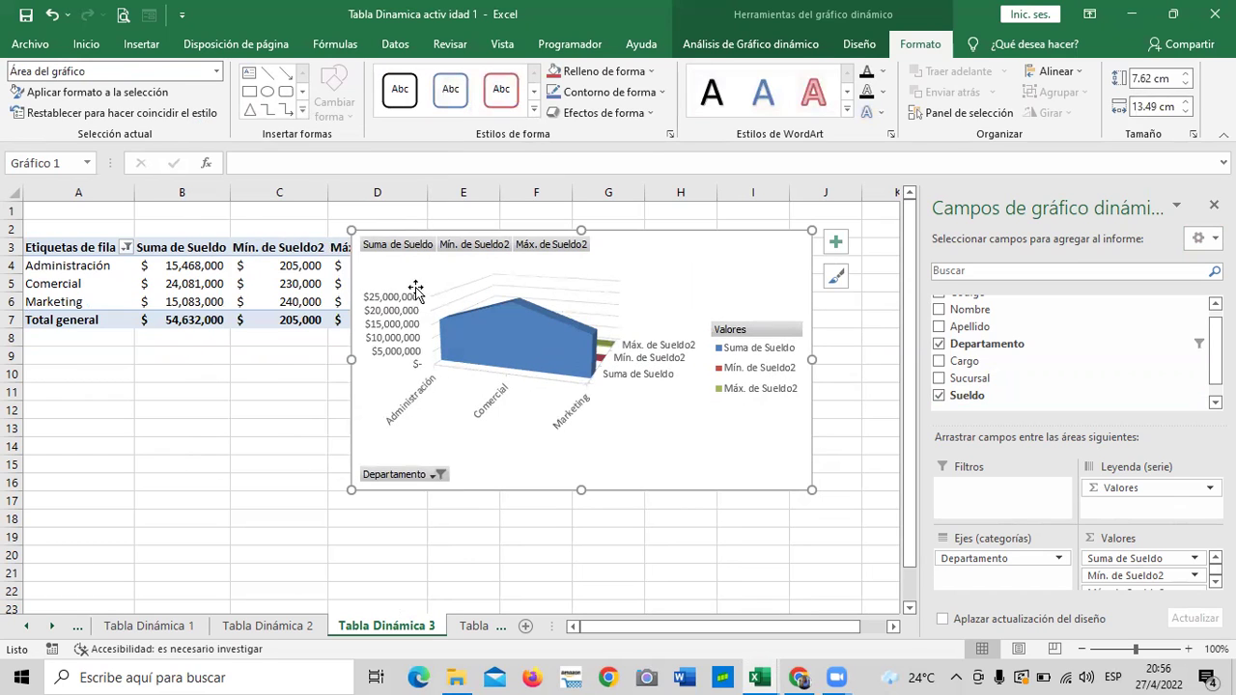
Step: Nudge the chart right and up, and remove Suma de Sueldo from Valores
{"action": "left_click", "coordinate": [536, 333]}
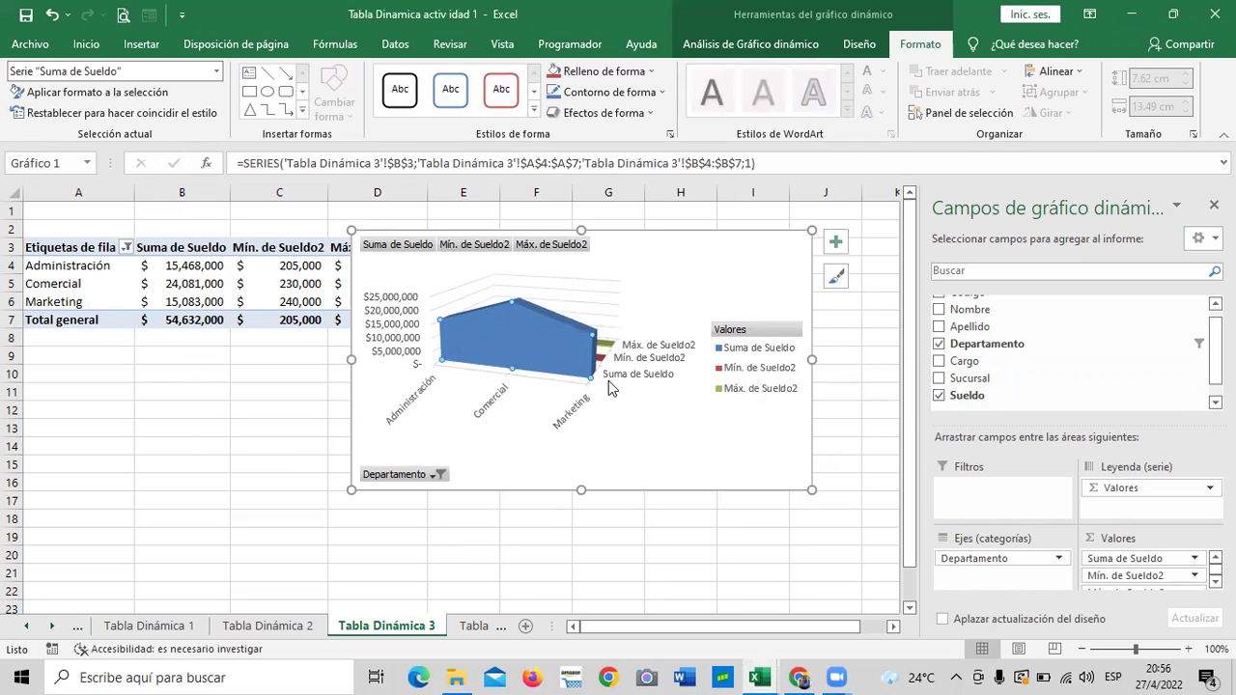
{"action": "left_click_drag", "start_coordinate": [736, 250], "coordinate": [804, 236]}
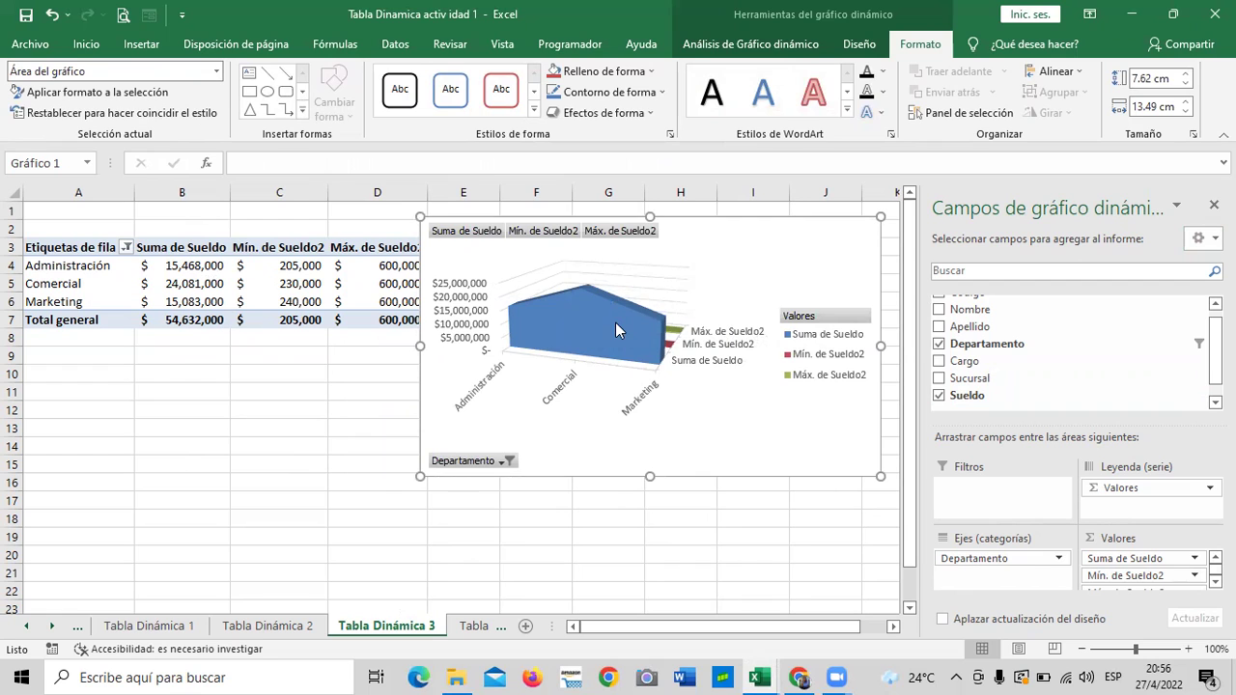
{"action": "mouse_move", "coordinate": [1139, 569]}
{"action": "left_click", "coordinate": [1159, 558]}
{"action": "left_click", "coordinate": [1160, 557]}
{"action": "left_click_drag", "start_coordinate": [1159, 557], "coordinate": [1034, 386]}
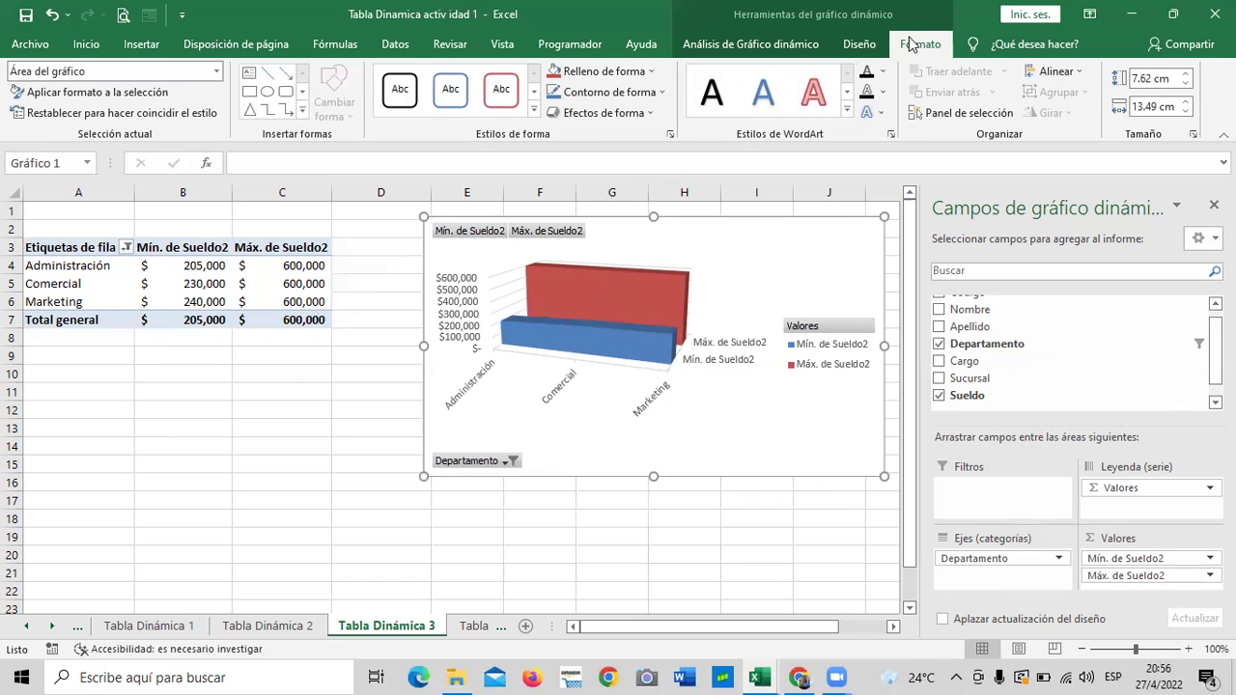
Step: Change the pivot chart type to Área 3D after comparing area subtypes, then nudge it left
{"action": "left_click", "coordinate": [873, 47]}
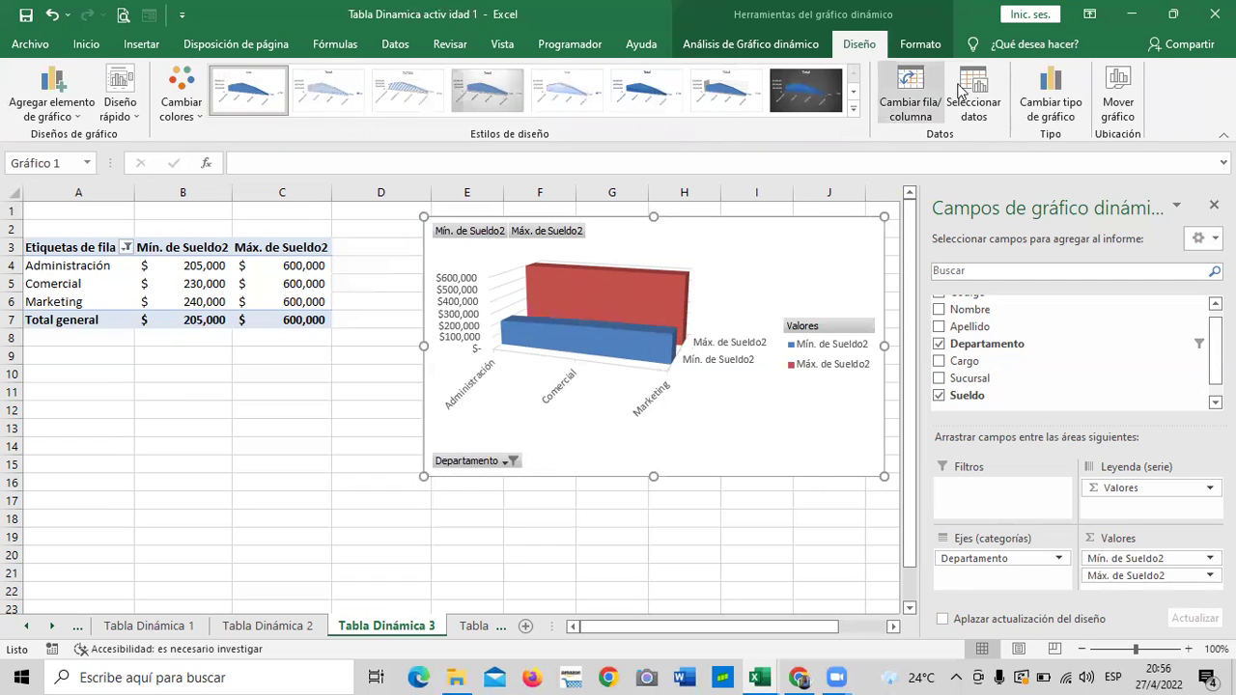
{"action": "left_click", "coordinate": [1049, 92]}
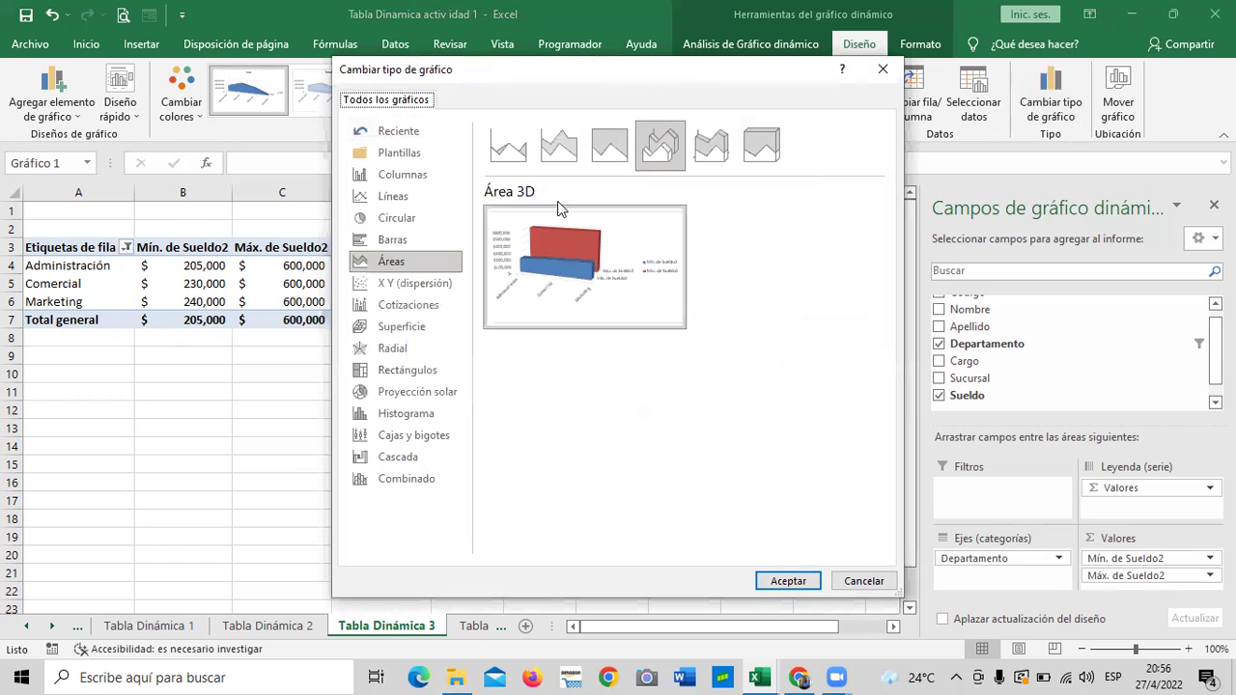
{"action": "left_click", "coordinate": [711, 152]}
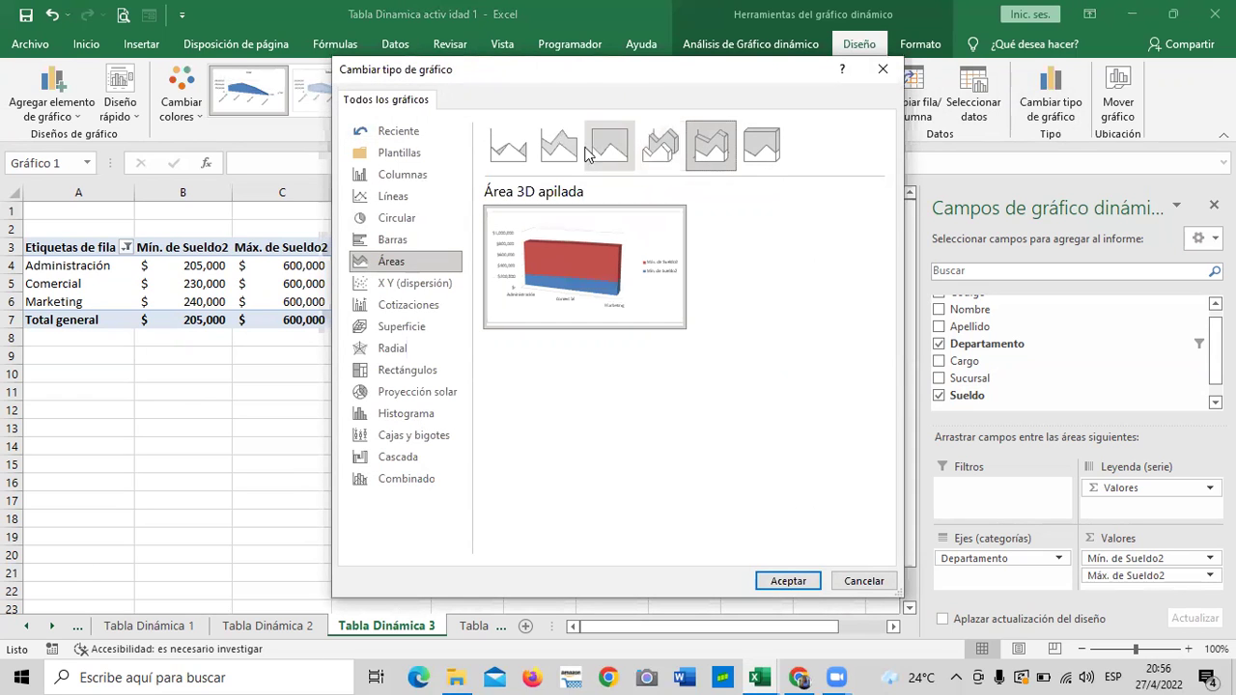
{"action": "left_click", "coordinate": [555, 153]}
{"action": "left_click", "coordinate": [506, 149]}
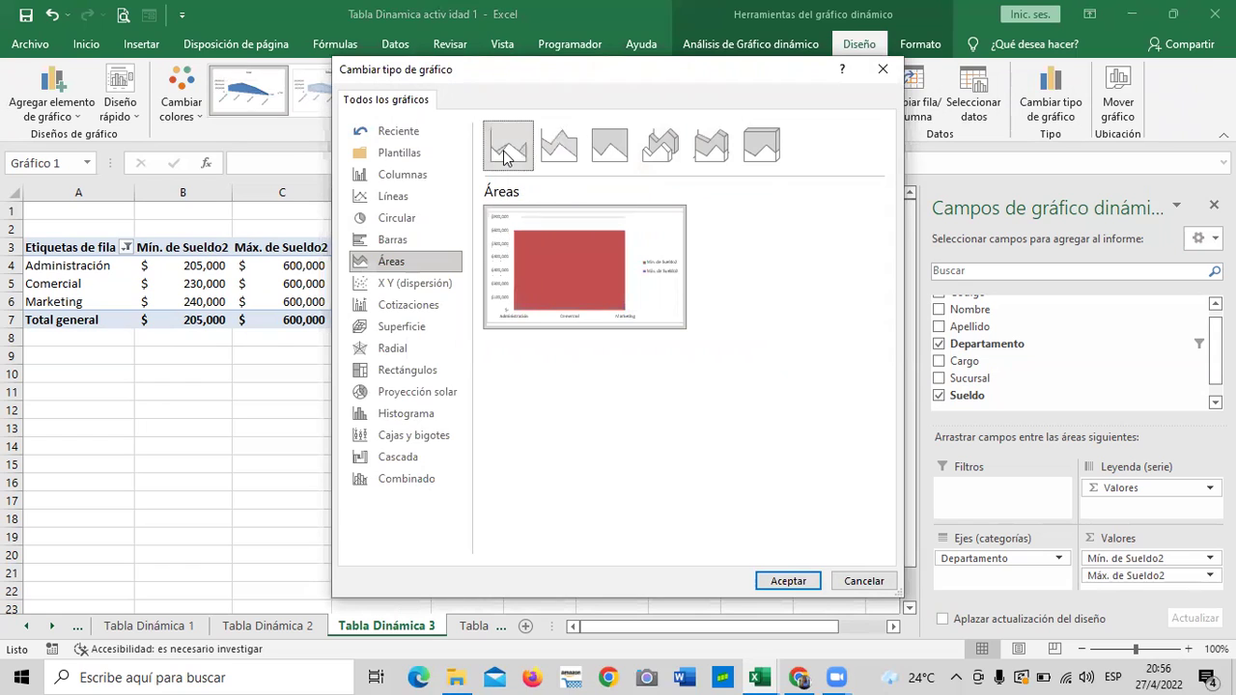
{"action": "left_click", "coordinate": [554, 149]}
{"action": "left_click", "coordinate": [612, 152]}
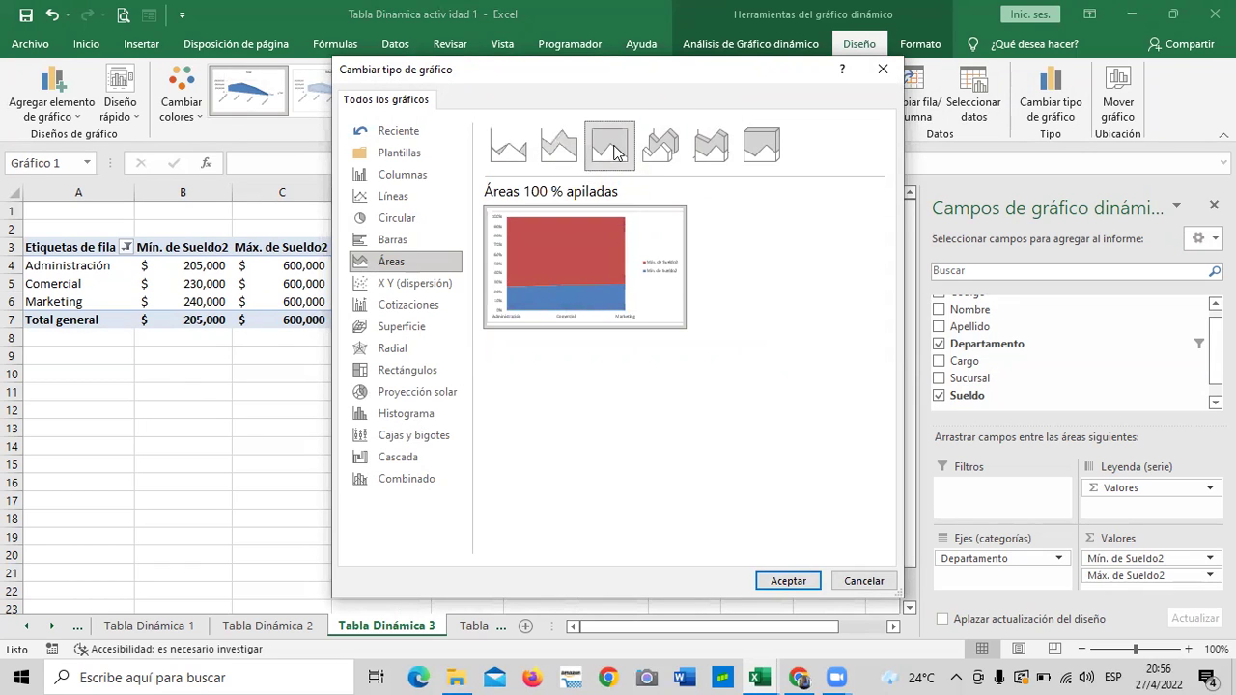
{"action": "left_click", "coordinate": [674, 149]}
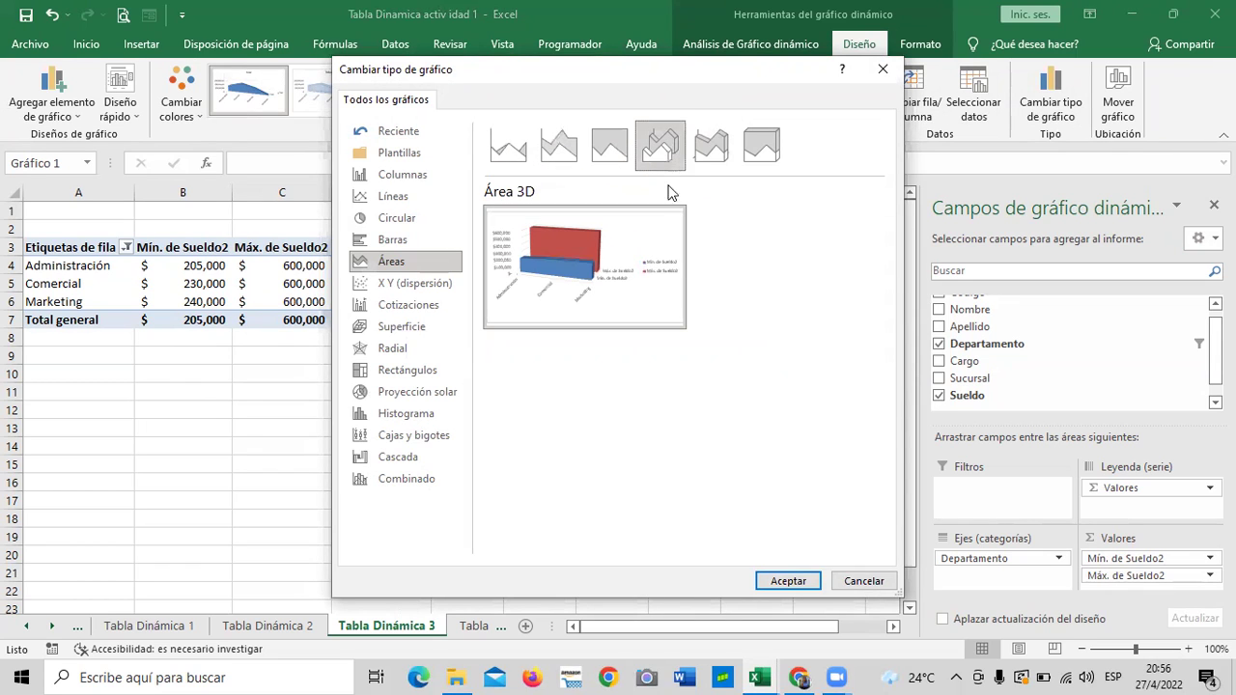
{"action": "left_click", "coordinate": [797, 583]}
{"action": "left_click_drag", "start_coordinate": [807, 217], "coordinate": [797, 218]}
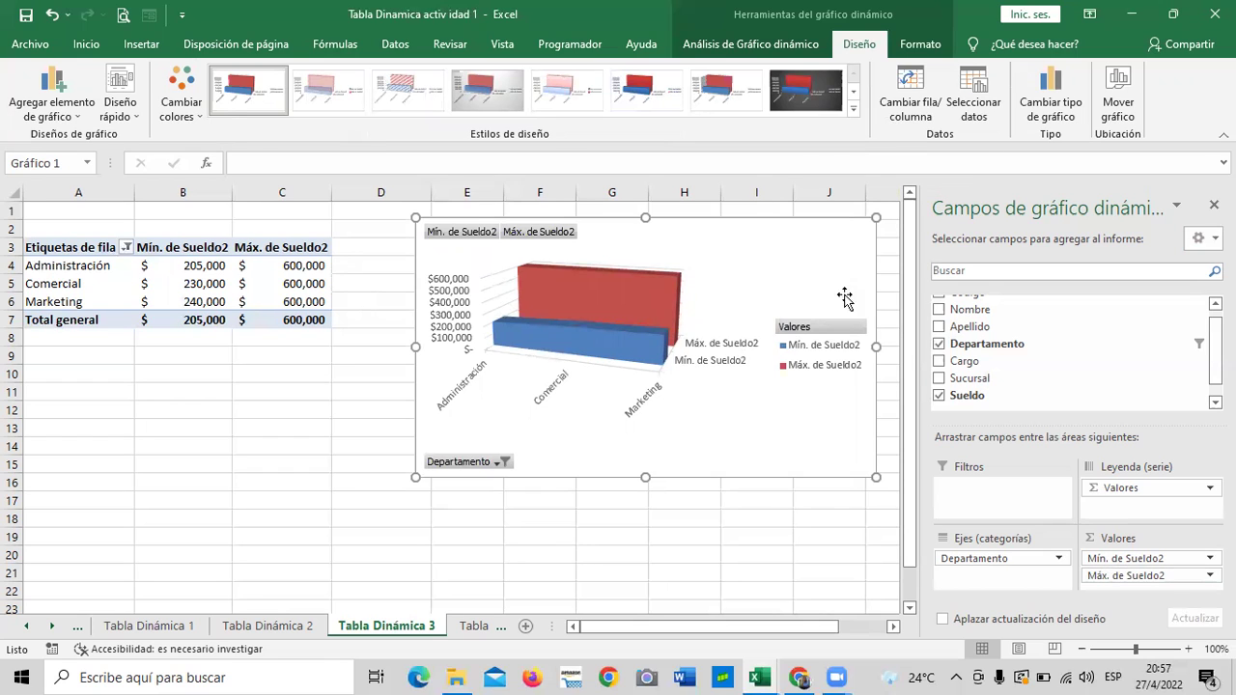
Step: Close the field list, move the chart right, and apply a Diseño rápido layout
{"action": "left_click_drag", "start_coordinate": [740, 242], "coordinate": [732, 252]}
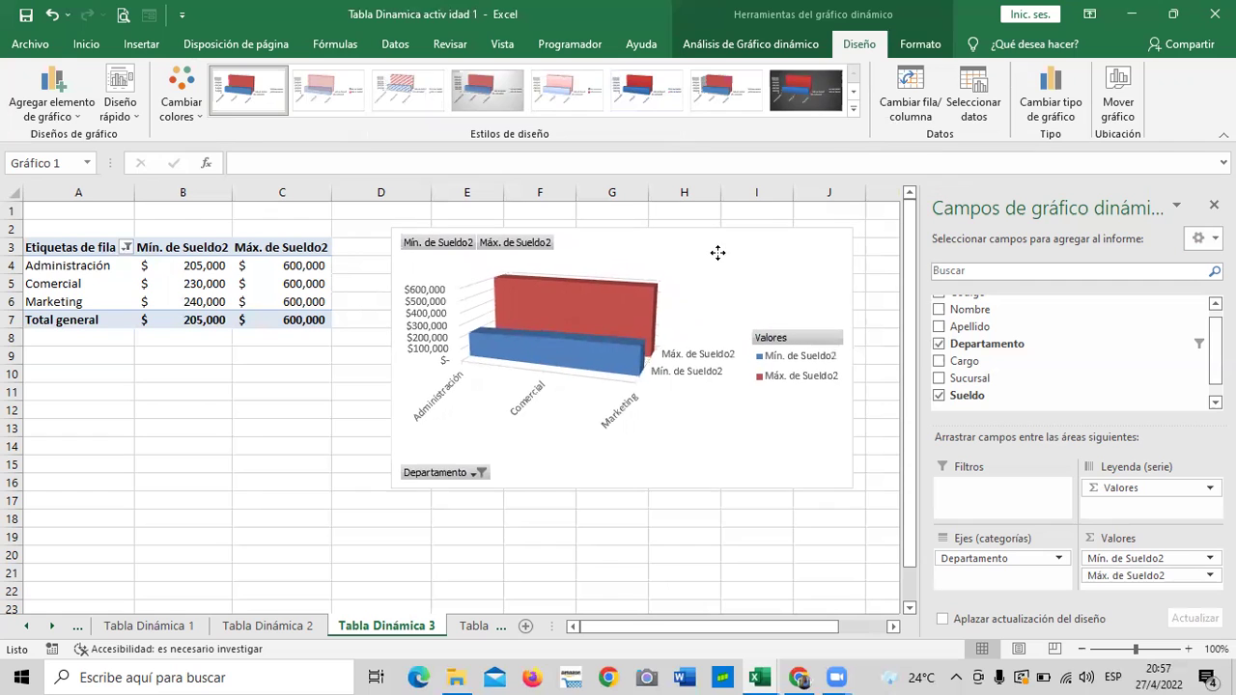
{"action": "left_click", "coordinate": [1214, 205]}
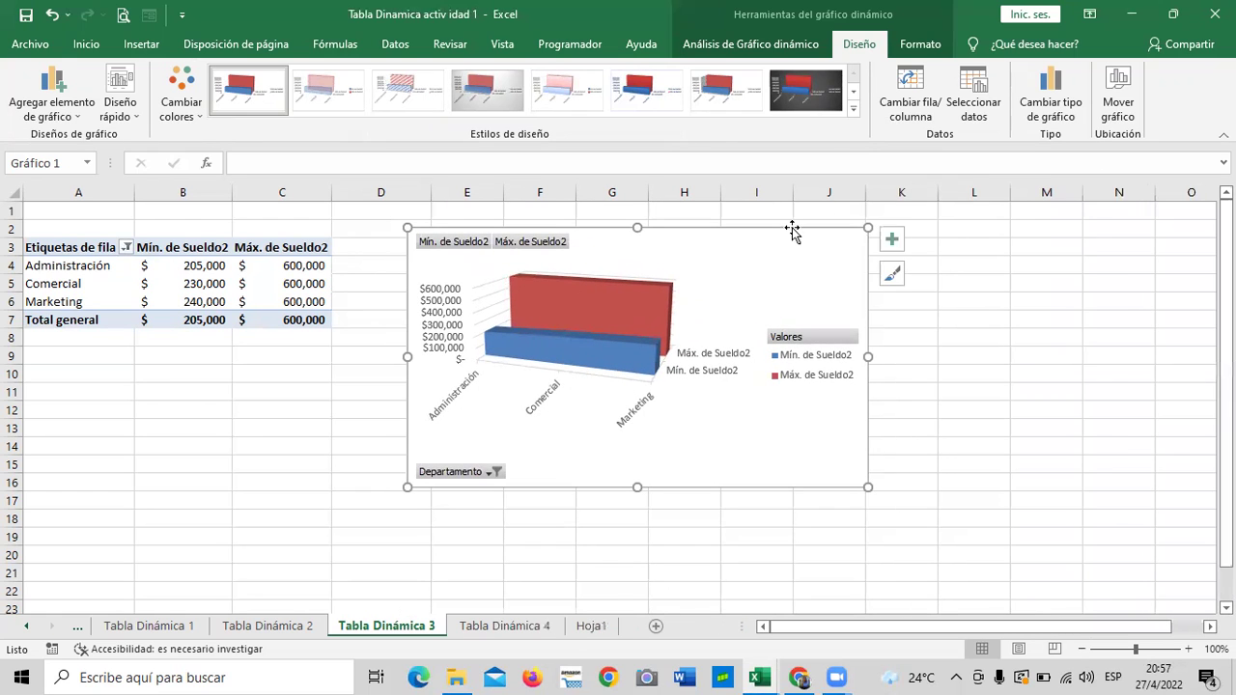
{"action": "left_click_drag", "start_coordinate": [814, 245], "coordinate": [921, 239]}
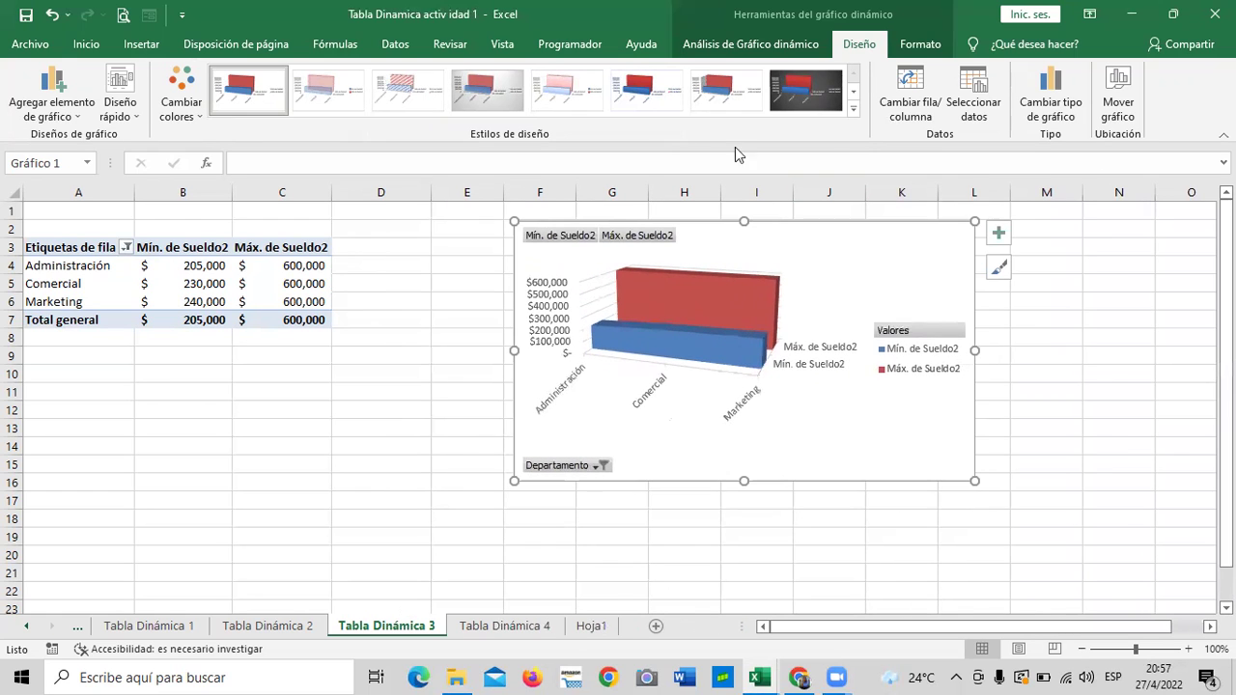
{"action": "left_click", "coordinate": [124, 108]}
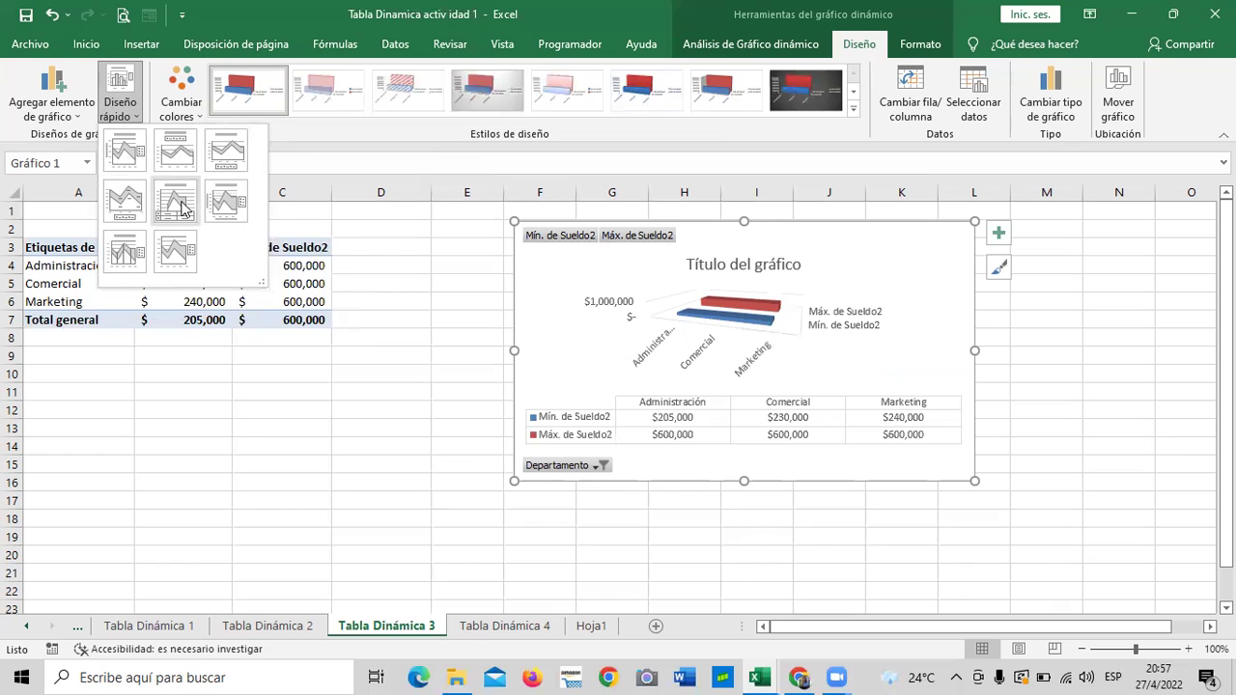
{"action": "left_click", "coordinate": [188, 255]}
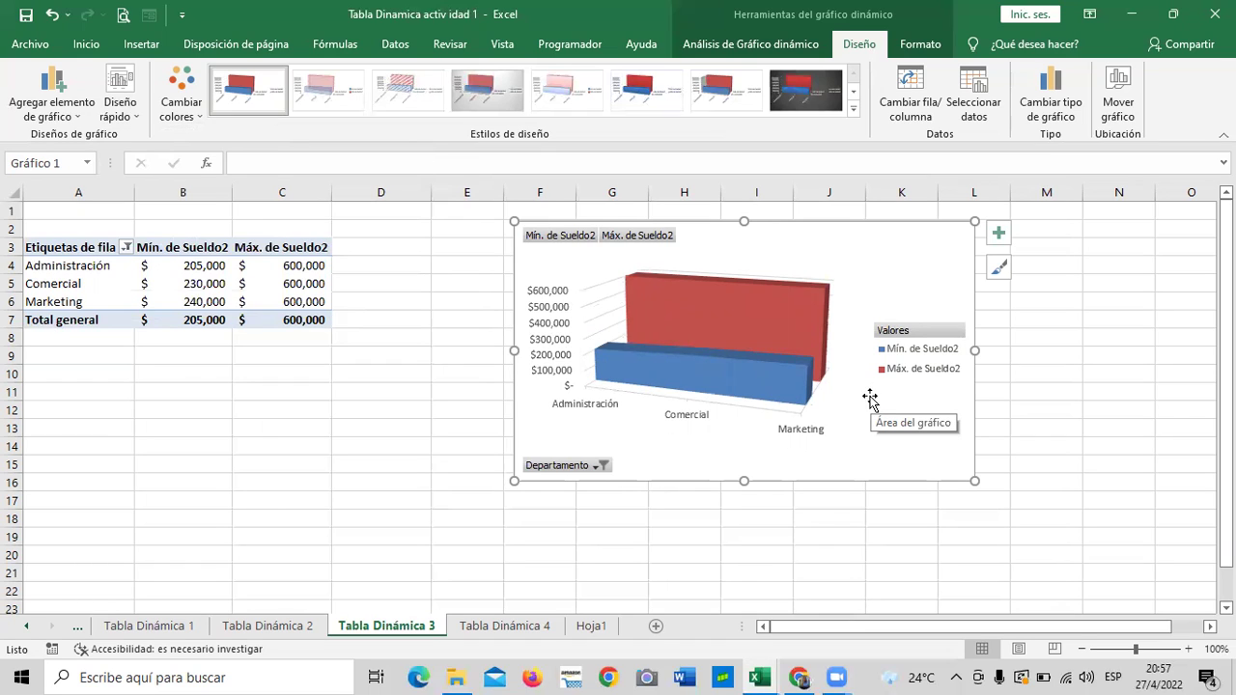
Step: Apply a light 3D chart style with grey walls and nudge the chart left and down
{"action": "left_click", "coordinate": [827, 83]}
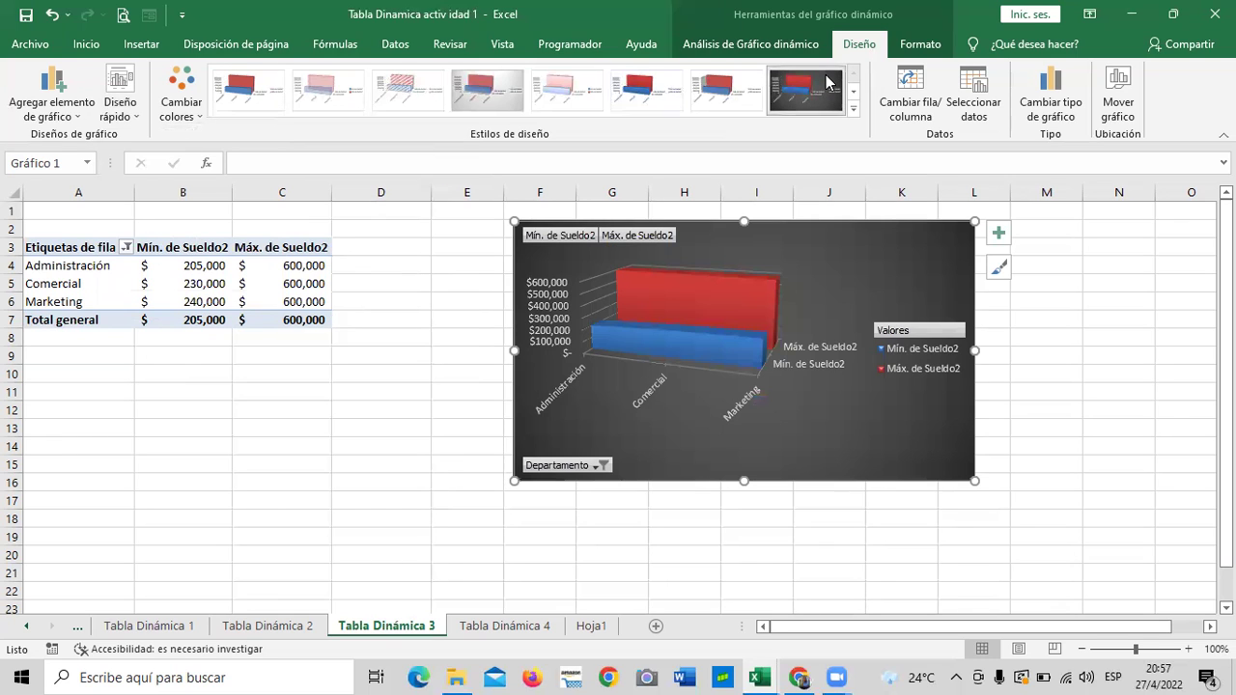
{"action": "left_click", "coordinate": [727, 87]}
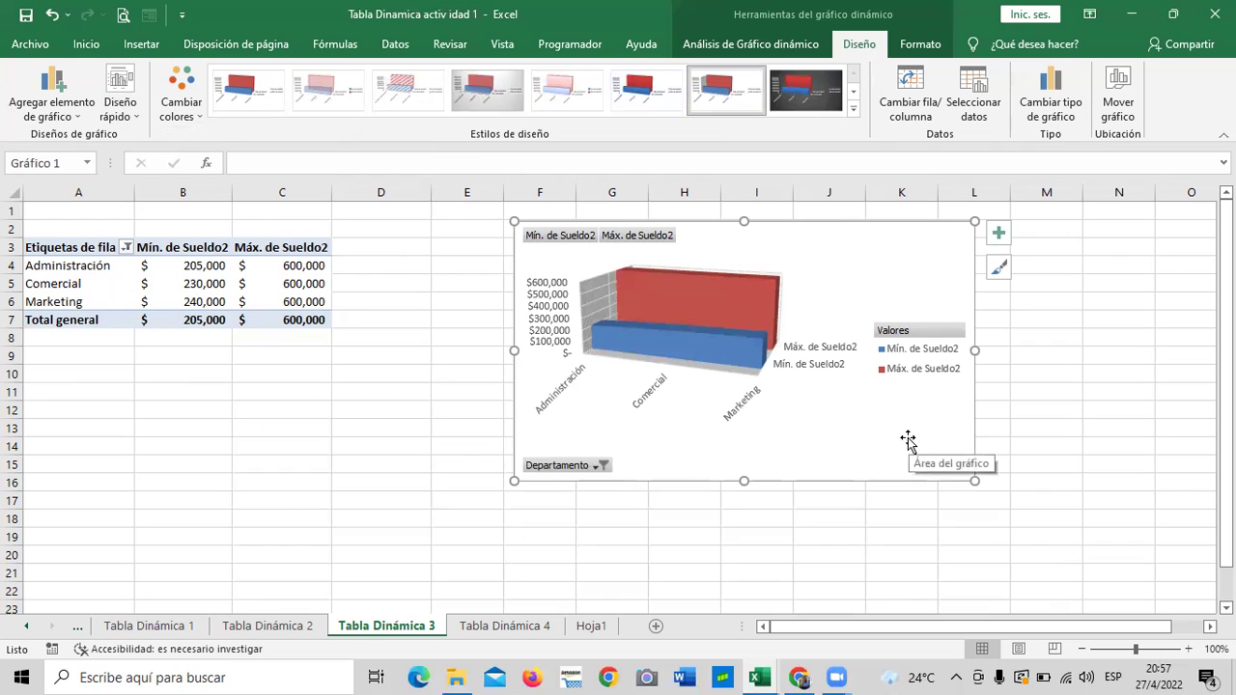
{"action": "mouse_move", "coordinate": [673, 348]}
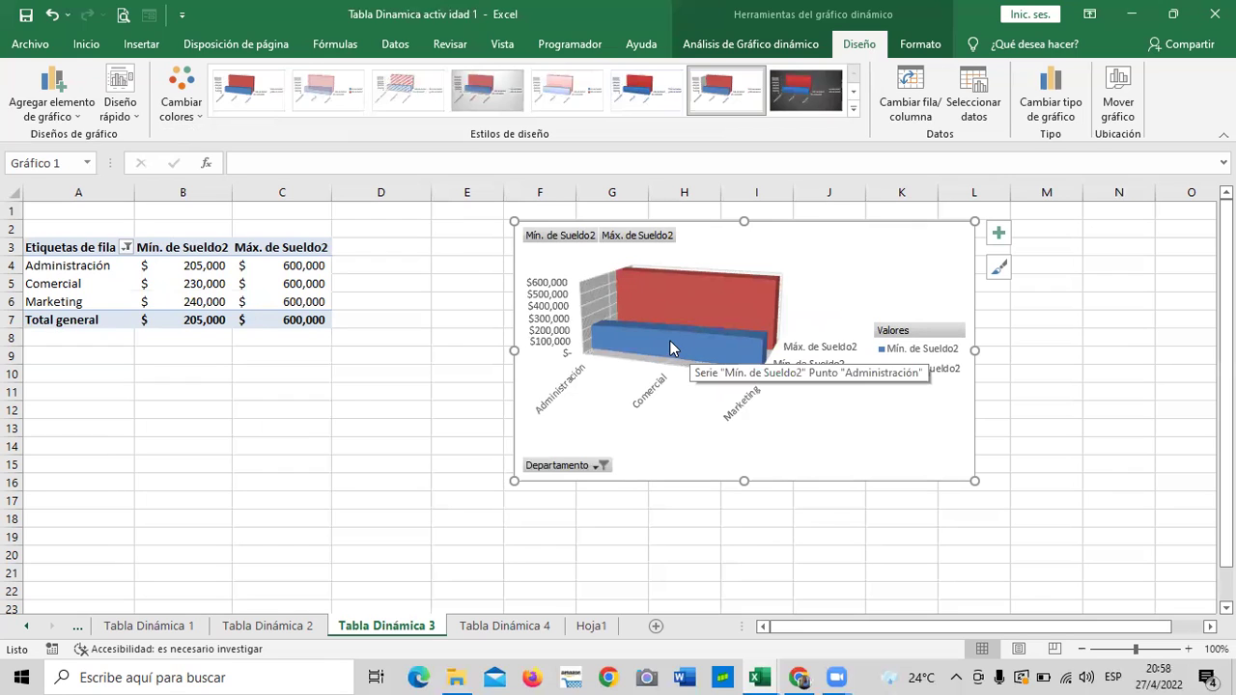
{"action": "left_click", "coordinate": [766, 291]}
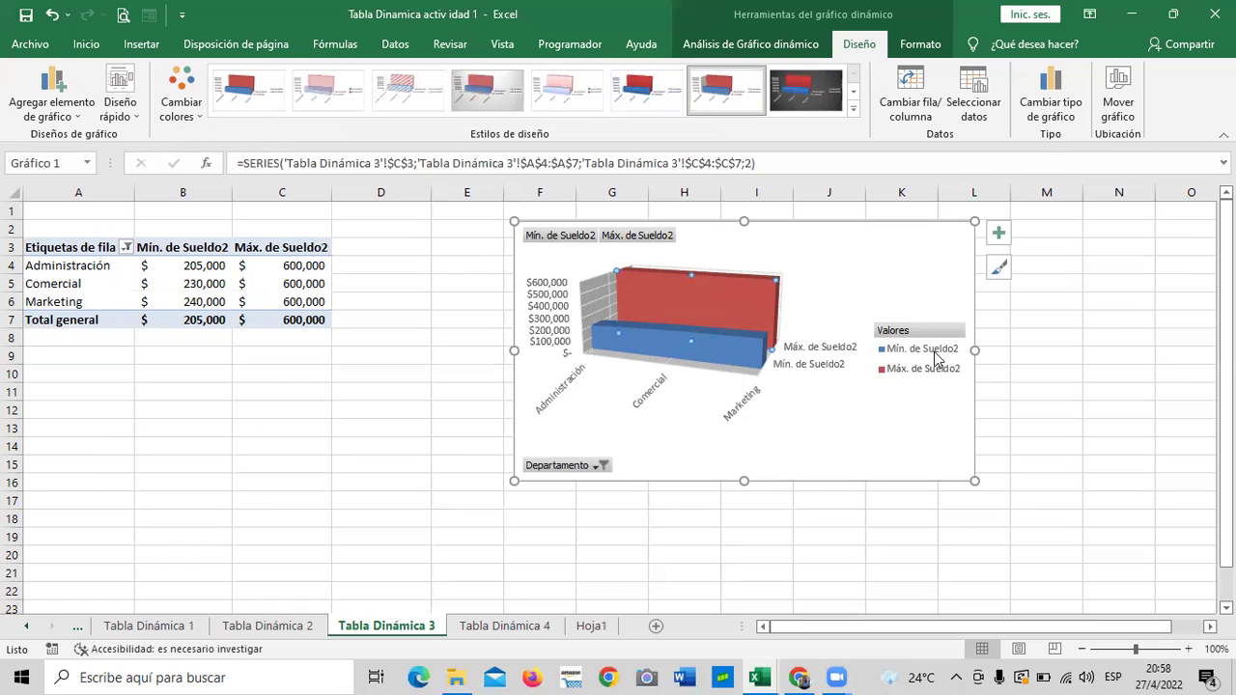
{"action": "left_click", "coordinate": [858, 245]}
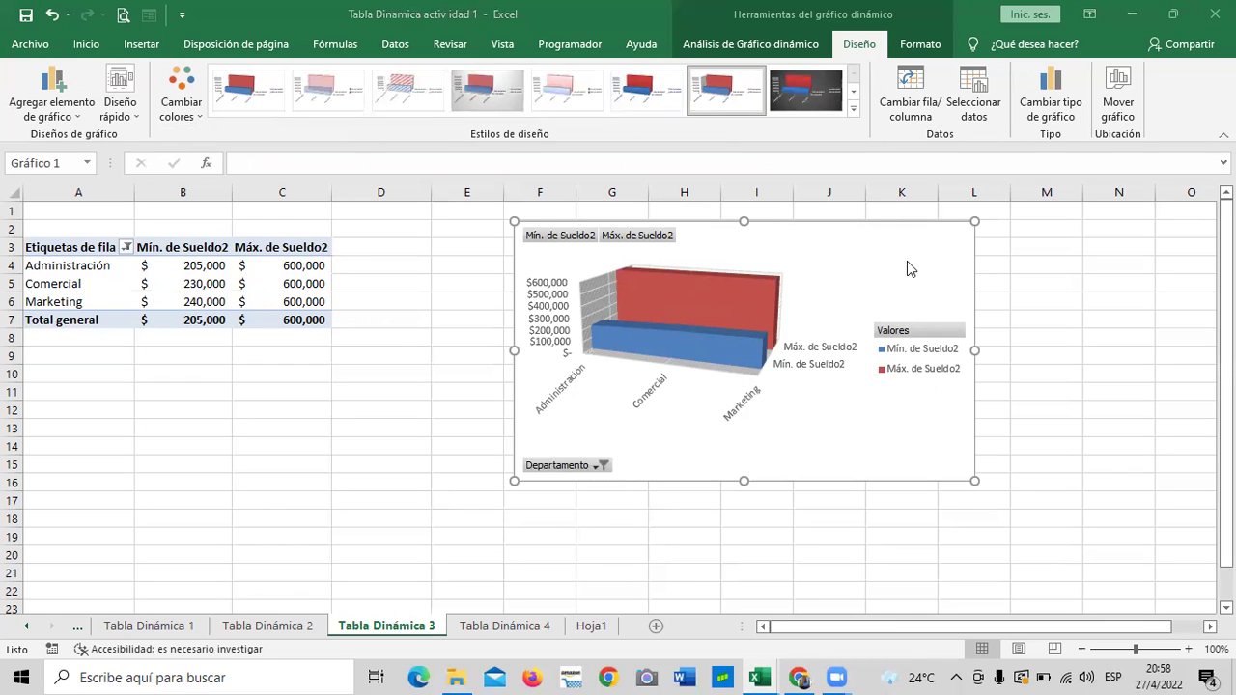
{"action": "left_click_drag", "start_coordinate": [857, 261], "coordinate": [829, 282]}
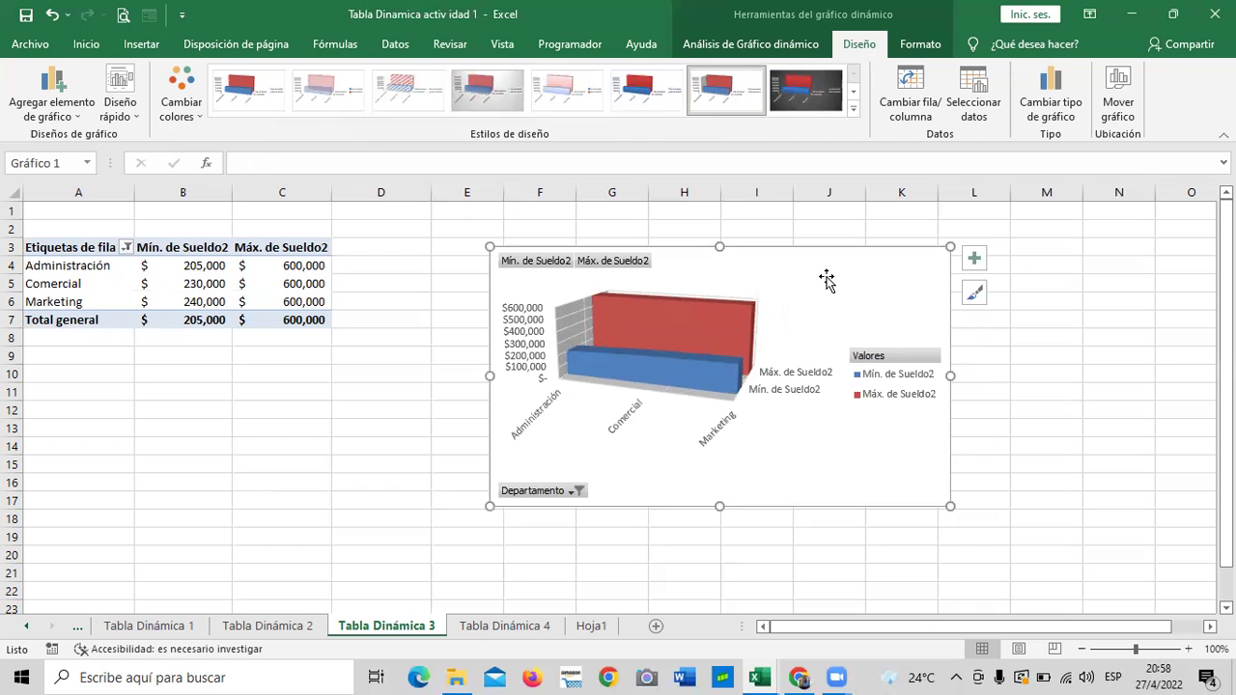
Step: Flip through Actividad 1 and Tabla Dinámica 1–3, ending on Tabla Dinámica 4
{"action": "left_click", "coordinate": [545, 626]}
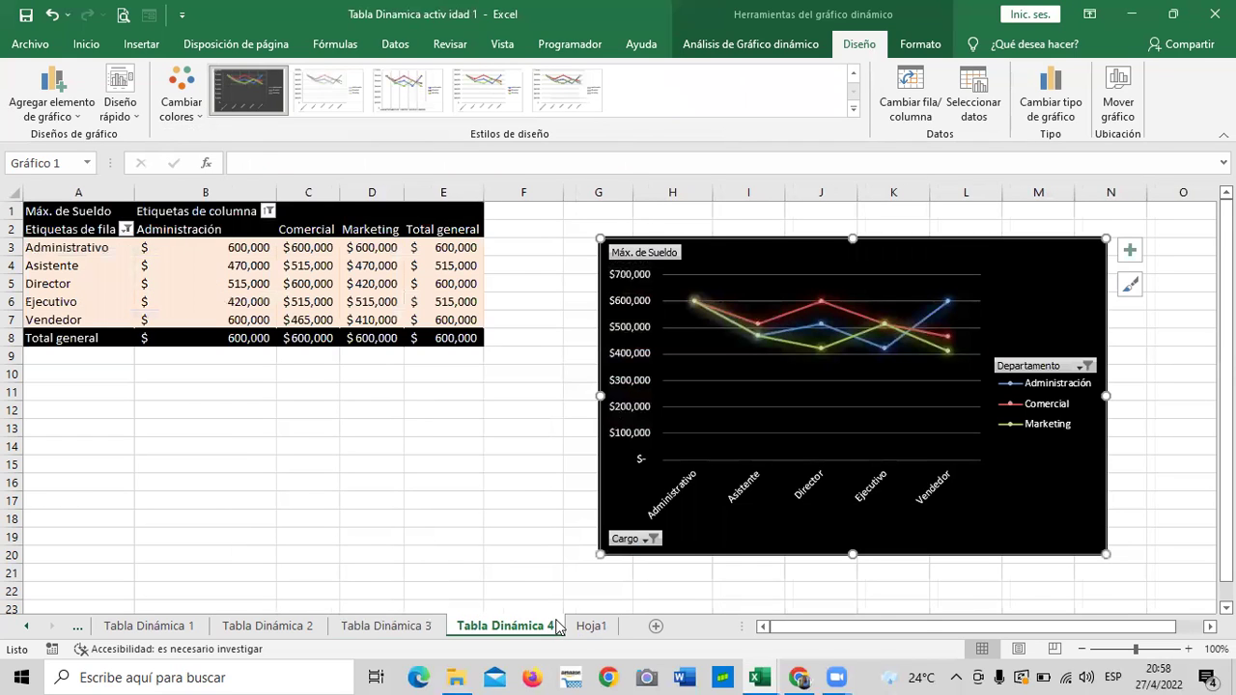
{"action": "left_click", "coordinate": [25, 627]}
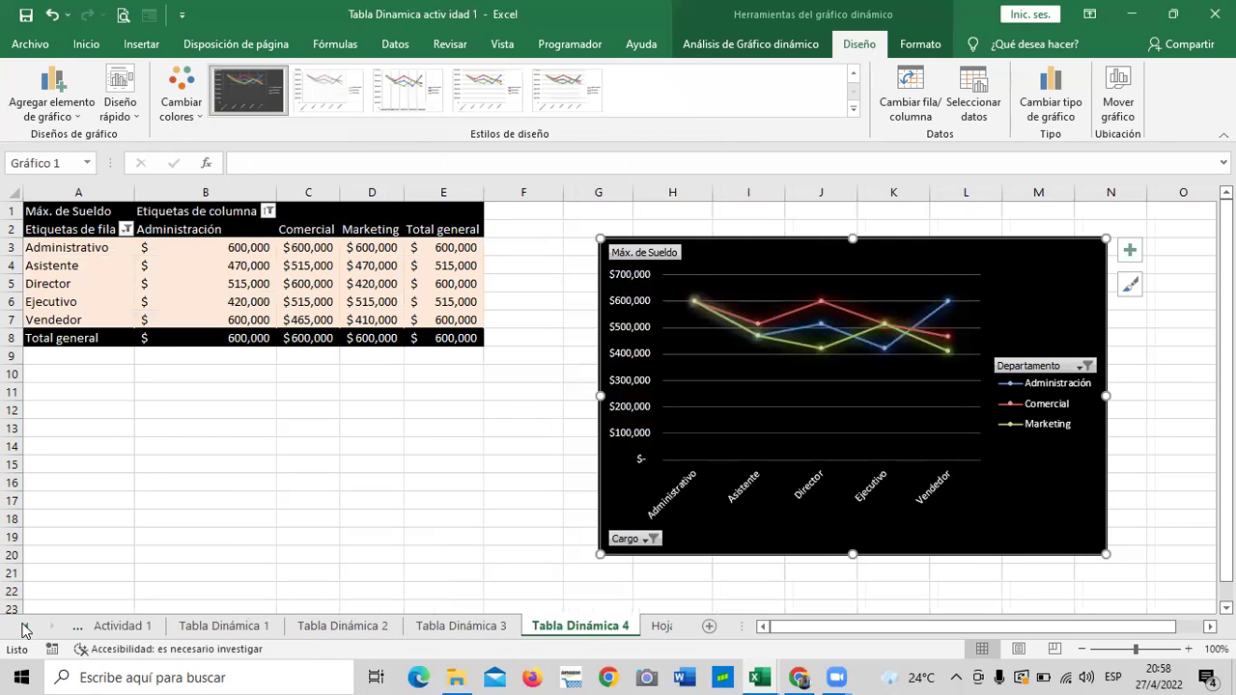
{"action": "left_click", "coordinate": [123, 626]}
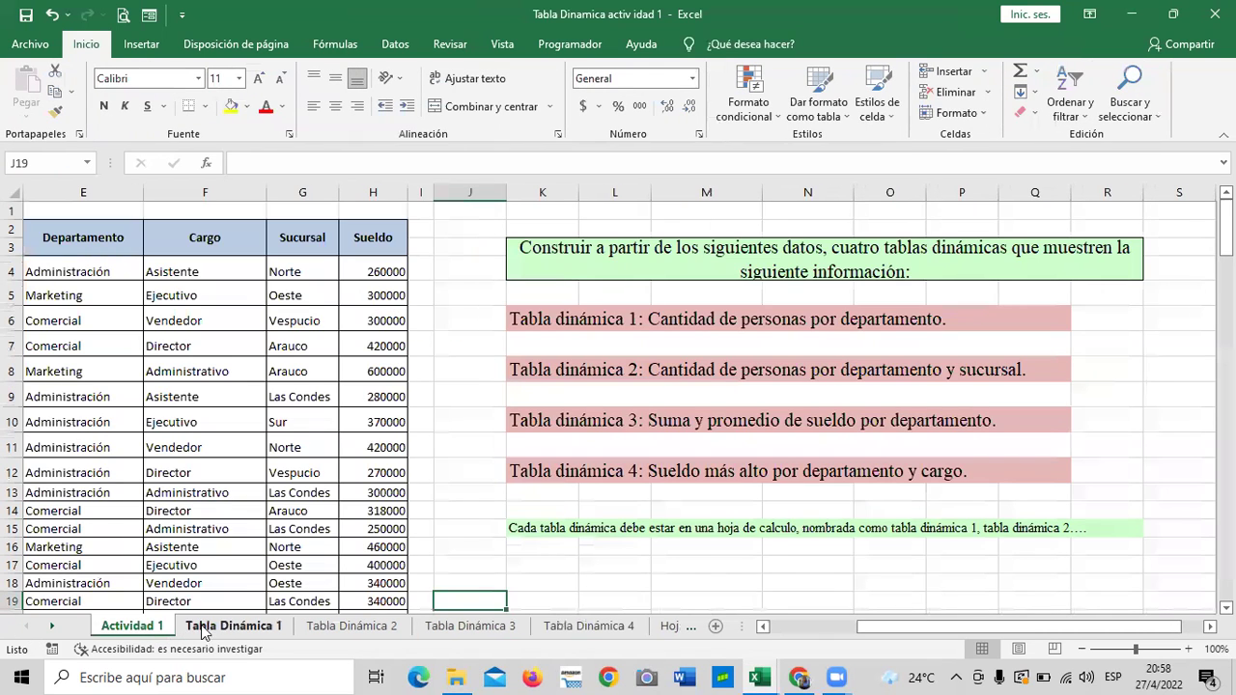
{"action": "left_click", "coordinate": [205, 628]}
{"action": "left_click", "coordinate": [324, 627]}
{"action": "left_click", "coordinate": [470, 628]}
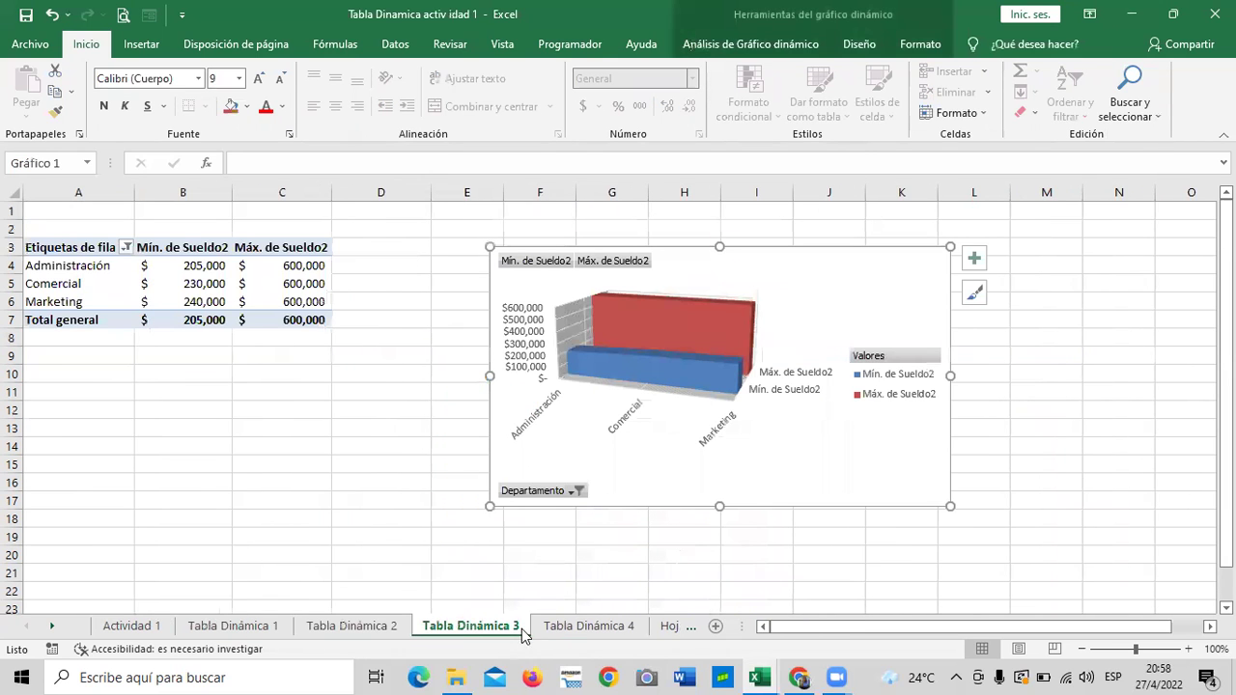
{"action": "left_click", "coordinate": [611, 628]}
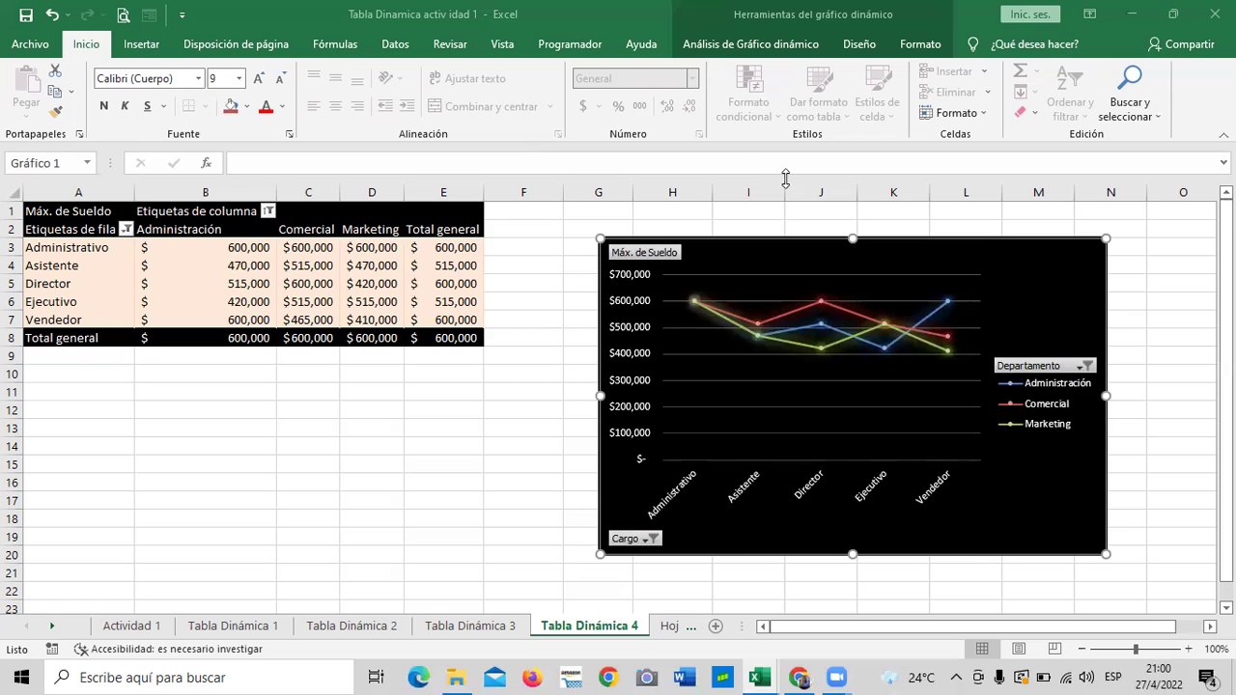
Step: Nudge the Tabla Dinámica 4 pivot chart slightly up and to the left
{"action": "left_click_drag", "start_coordinate": [1007, 242], "coordinate": [971, 220]}
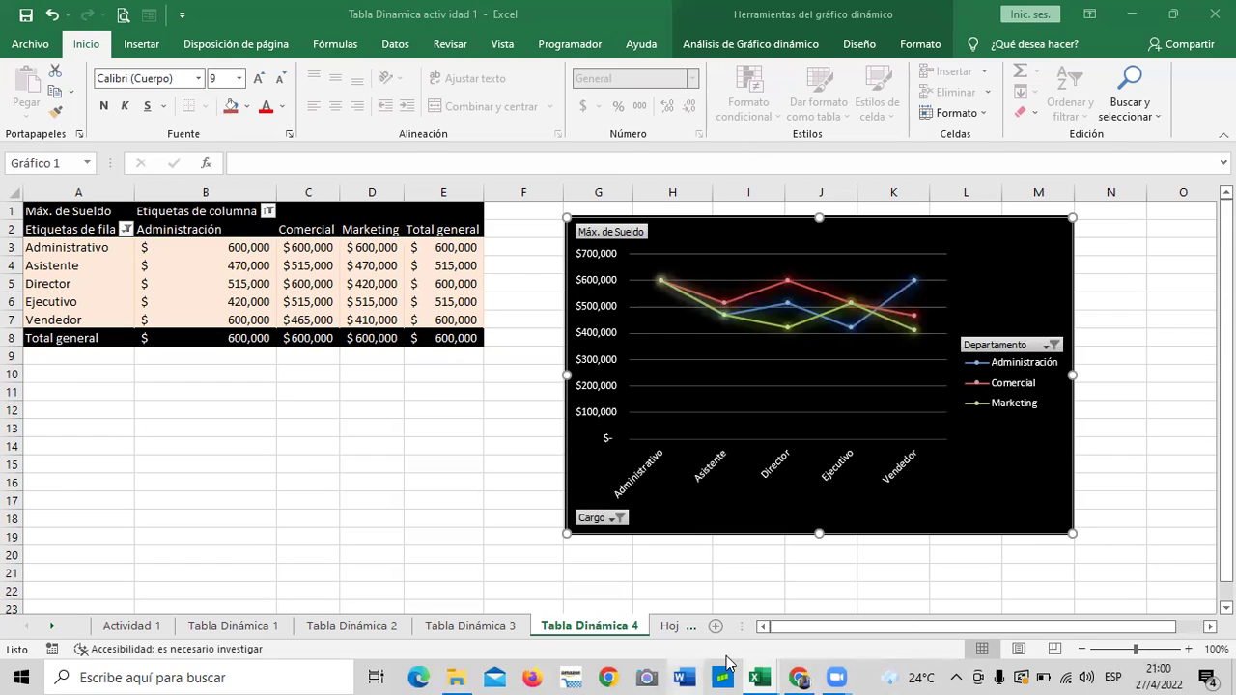
Step: Return to the browser and scroll to the lesson 4.10 Personalizar Gráficos Dinámicos video
{"action": "left_click", "coordinate": [800, 676]}
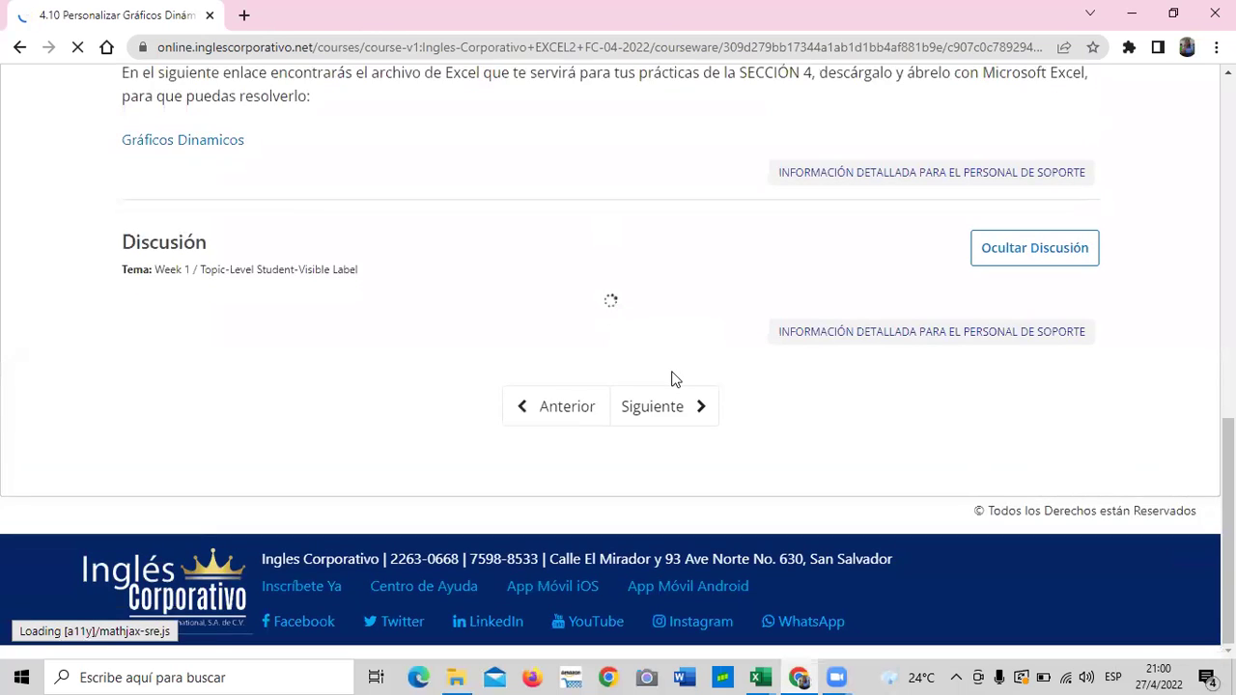
{"action": "scroll", "coordinate": [681, 377], "scroll_direction": "up", "scroll_amount": 2}
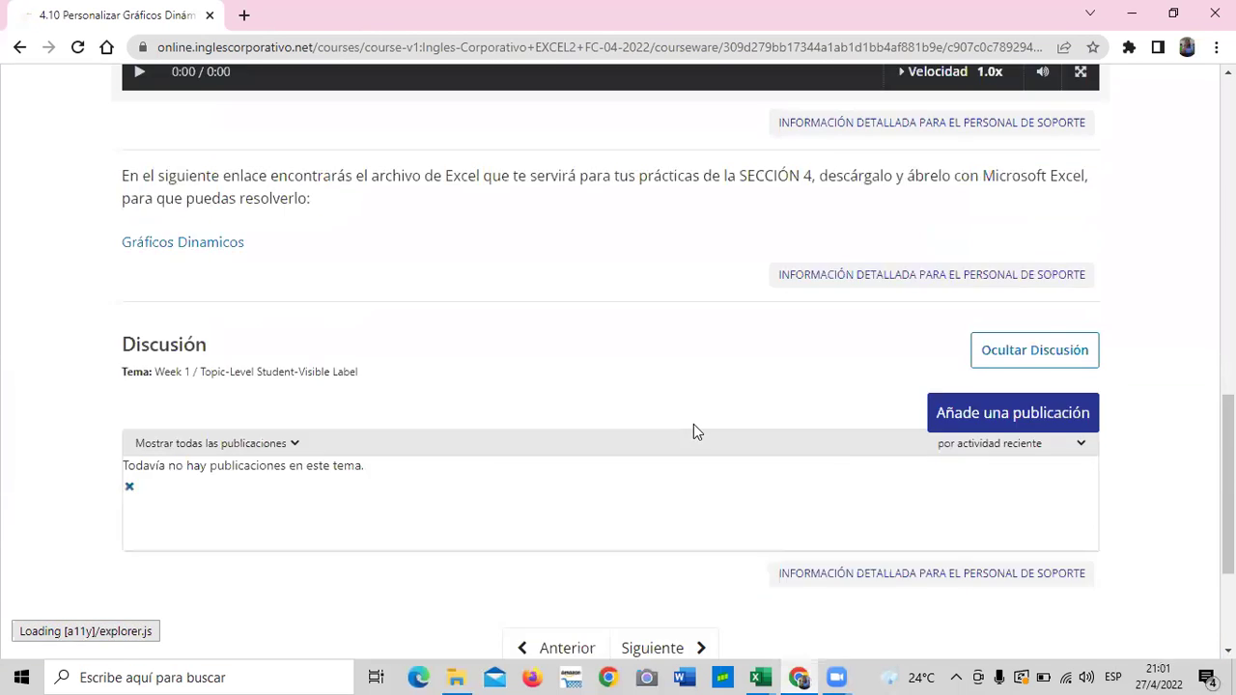
{"action": "scroll", "coordinate": [693, 424], "scroll_direction": "up", "scroll_amount": 2}
{"action": "scroll", "coordinate": [692, 426], "scroll_direction": "up", "scroll_amount": 2}
{"action": "scroll", "coordinate": [691, 426], "scroll_direction": "up", "scroll_amount": 2}
{"action": "scroll", "coordinate": [691, 426], "scroll_direction": "up", "scroll_amount": 3}
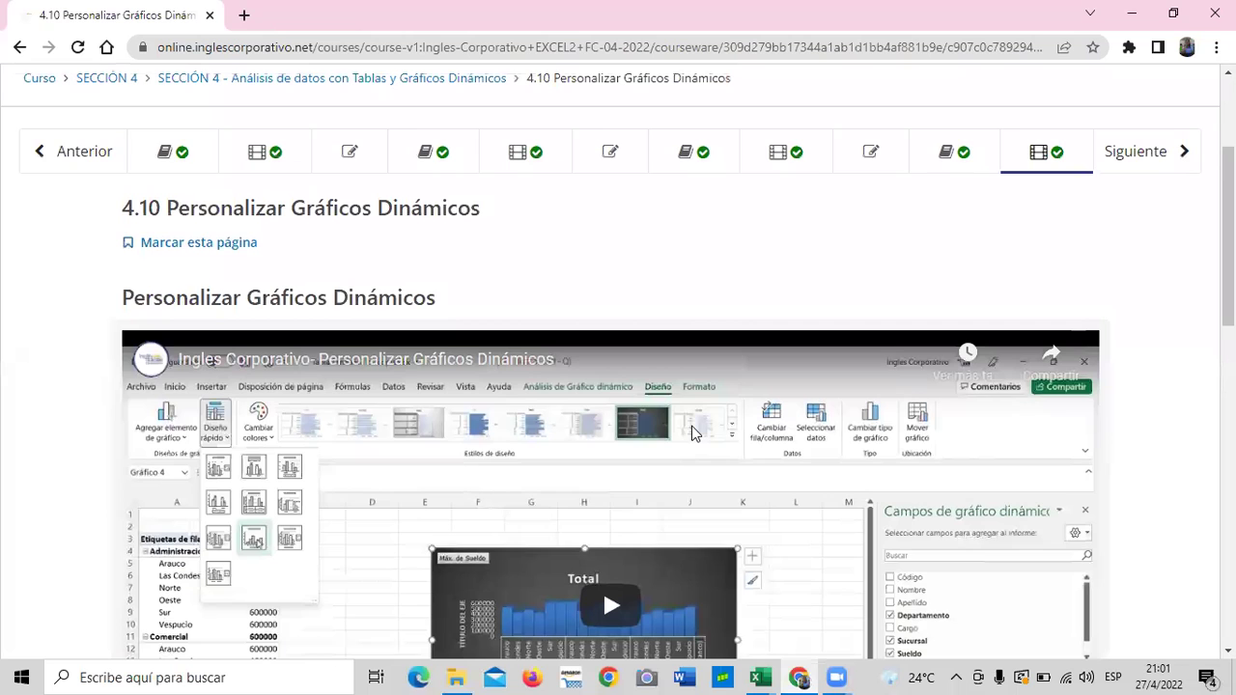
{"action": "scroll", "coordinate": [691, 426], "scroll_direction": "down", "scroll_amount": 1}
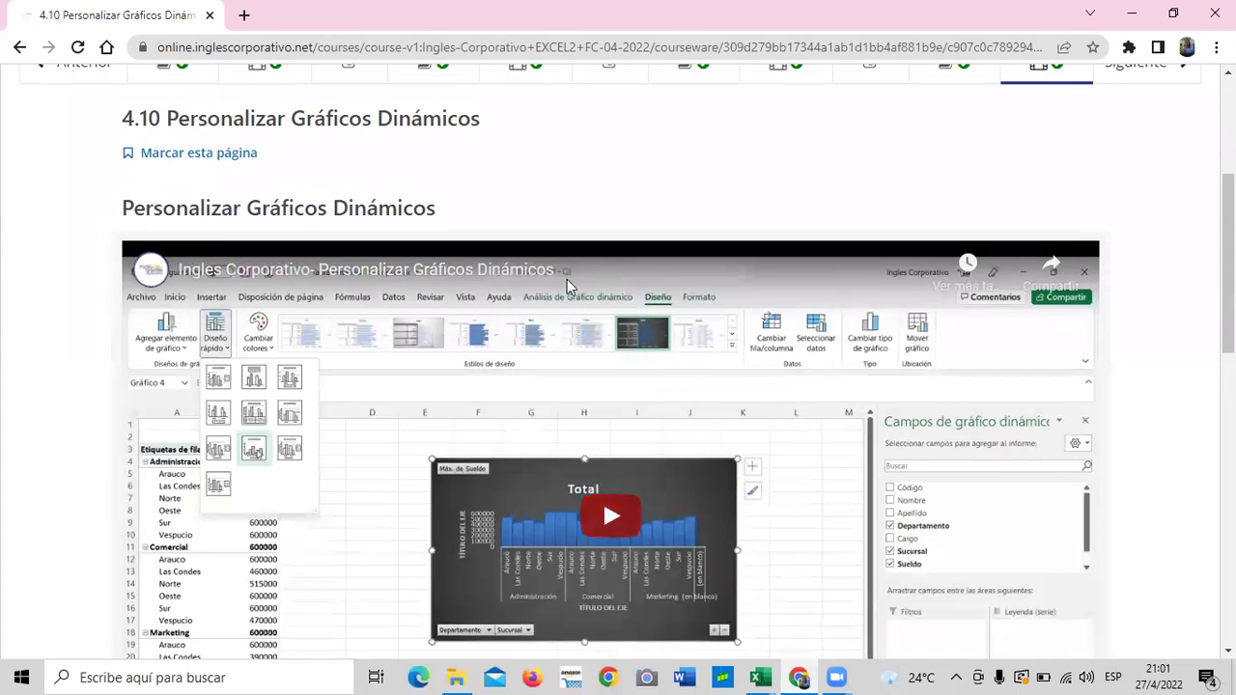